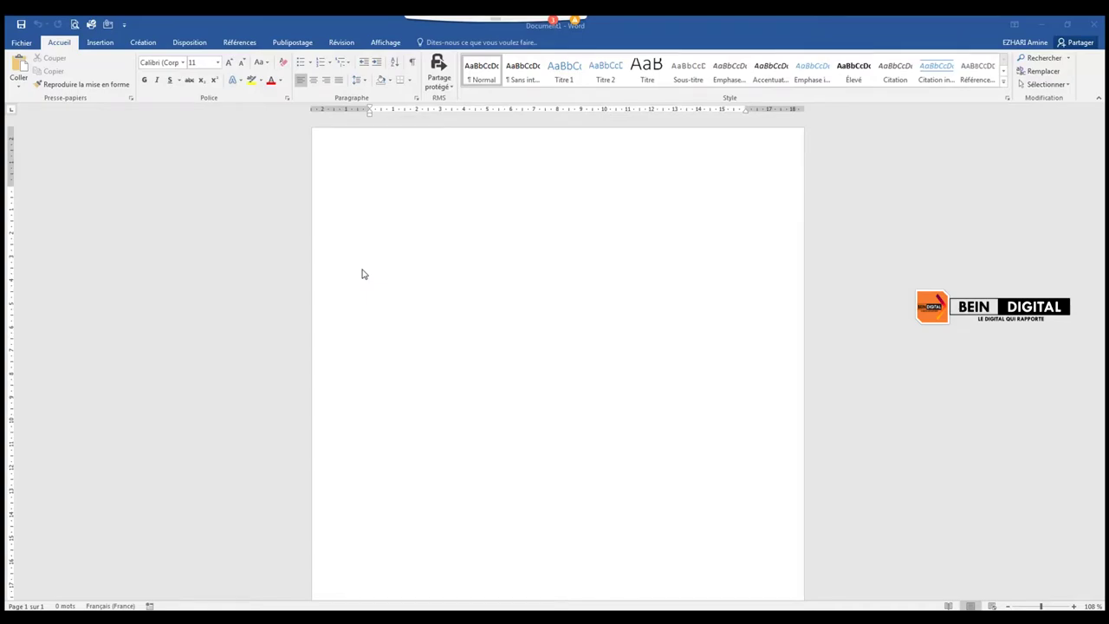
Zoom the view to about 55% so the whole blank page fits on screen
{"action": "left_click", "coordinate": [1024, 607]}
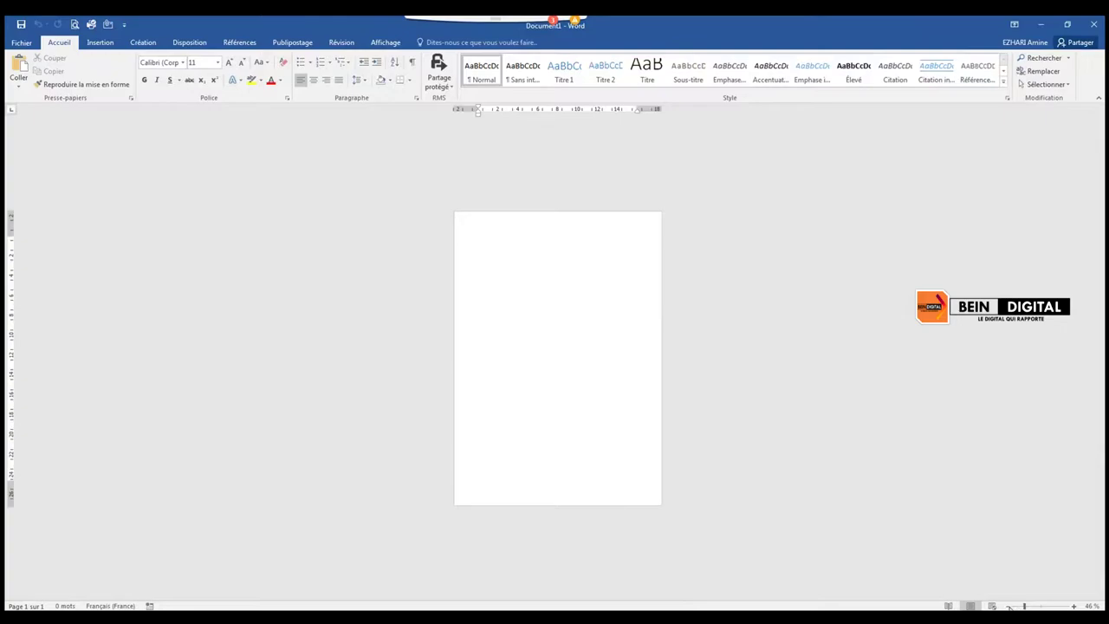
{"action": "left_click_drag", "start_coordinate": [1010, 607], "coordinate": [1027, 608]}
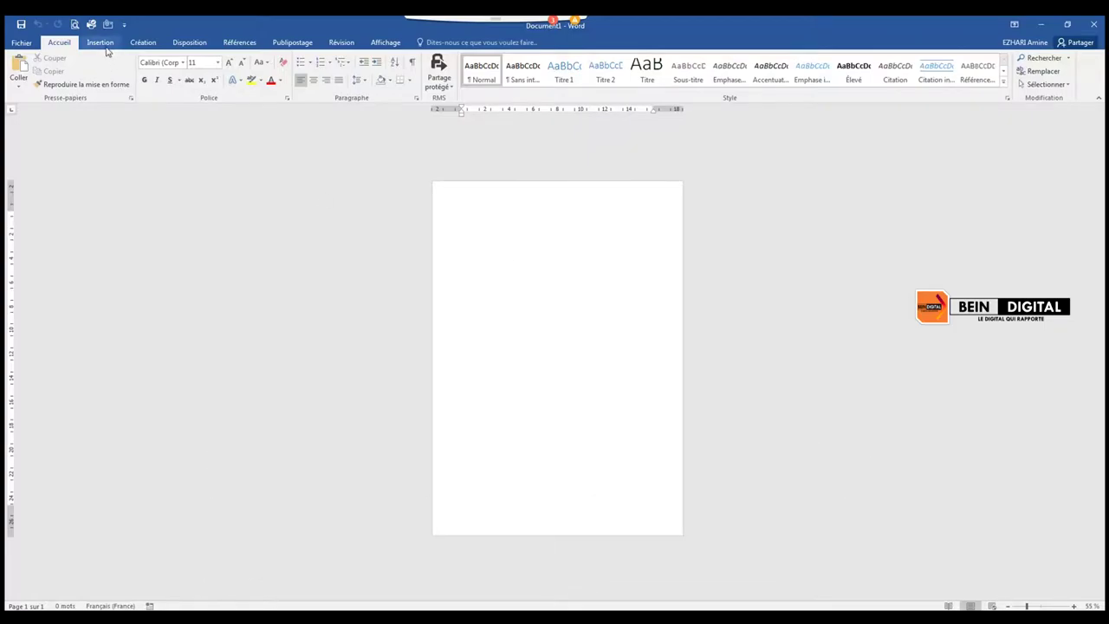
{"action": "left_click", "coordinate": [100, 43]}
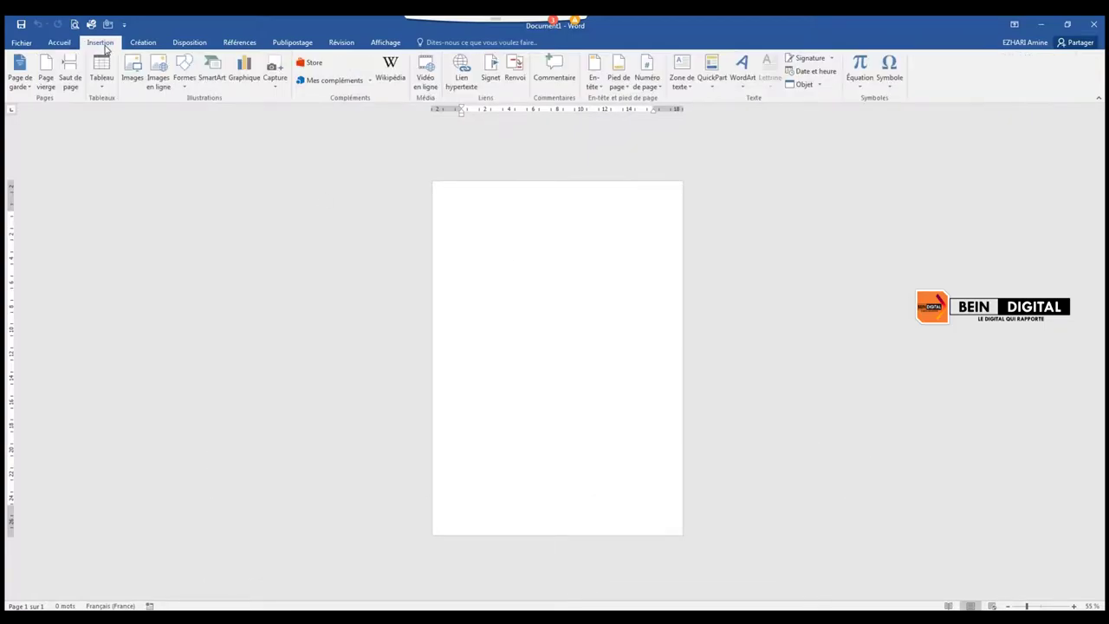
Draw a 5.85 × 29.47 cm rectangle spanning the page's full left edge as a sidebar
{"action": "left_click", "coordinate": [186, 87]}
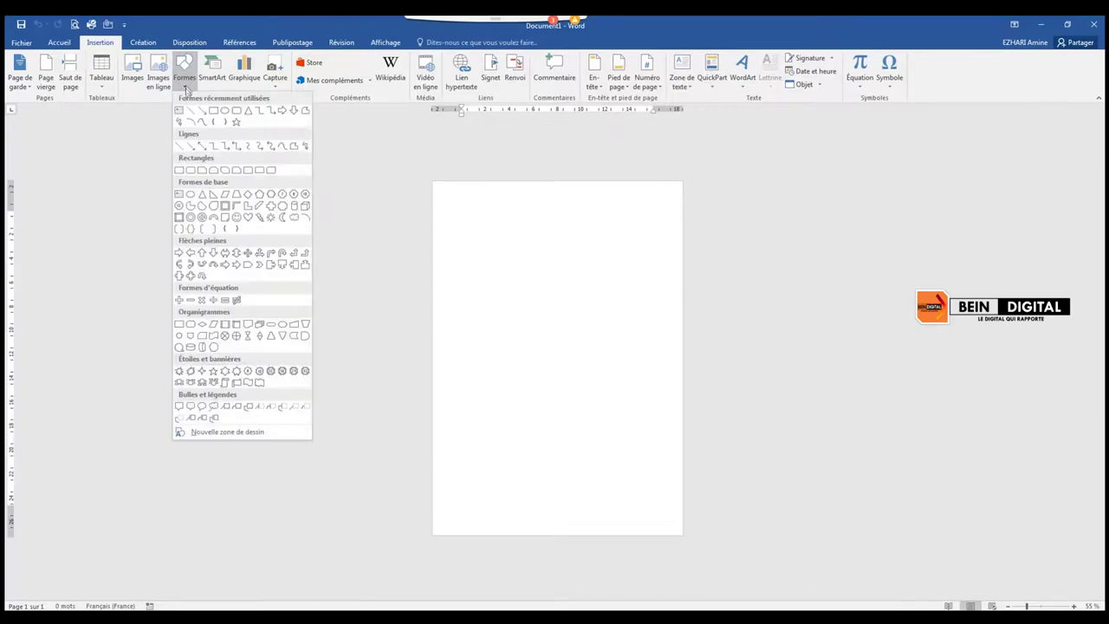
{"action": "left_click", "coordinate": [215, 115]}
{"action": "mouse_move", "coordinate": [440, 194]}
{"action": "left_mouse_down"}
{"action": "mouse_move", "coordinate": [471, 532]}
{"action": "mouse_move", "coordinate": [503, 531]}
{"action": "left_mouse_up"}
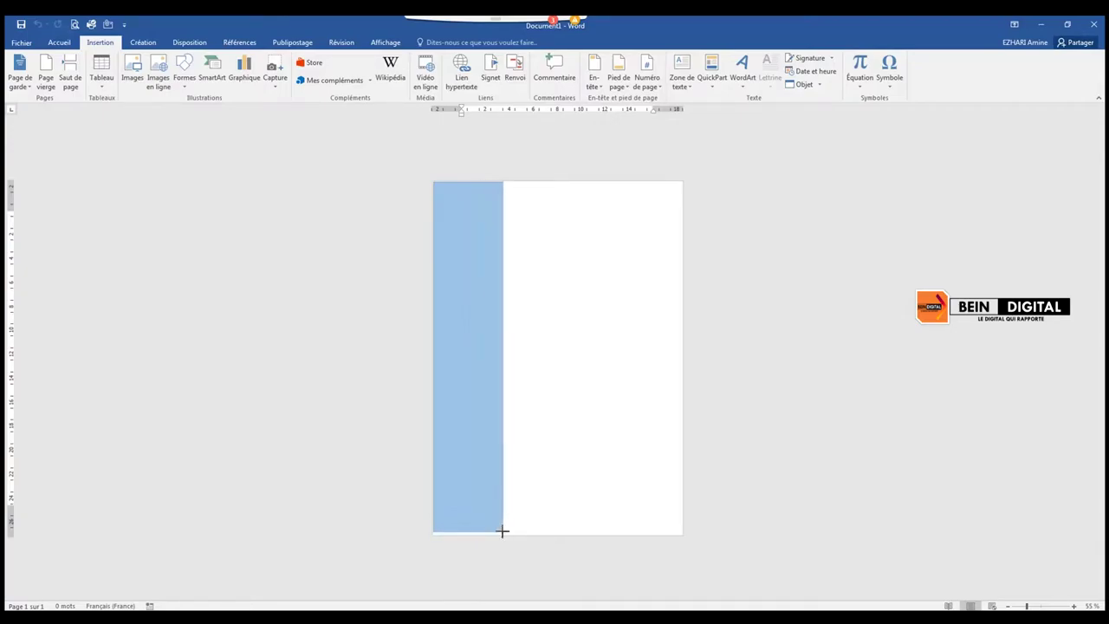
{"action": "left_click_drag", "start_coordinate": [502, 531], "coordinate": [503, 535]}
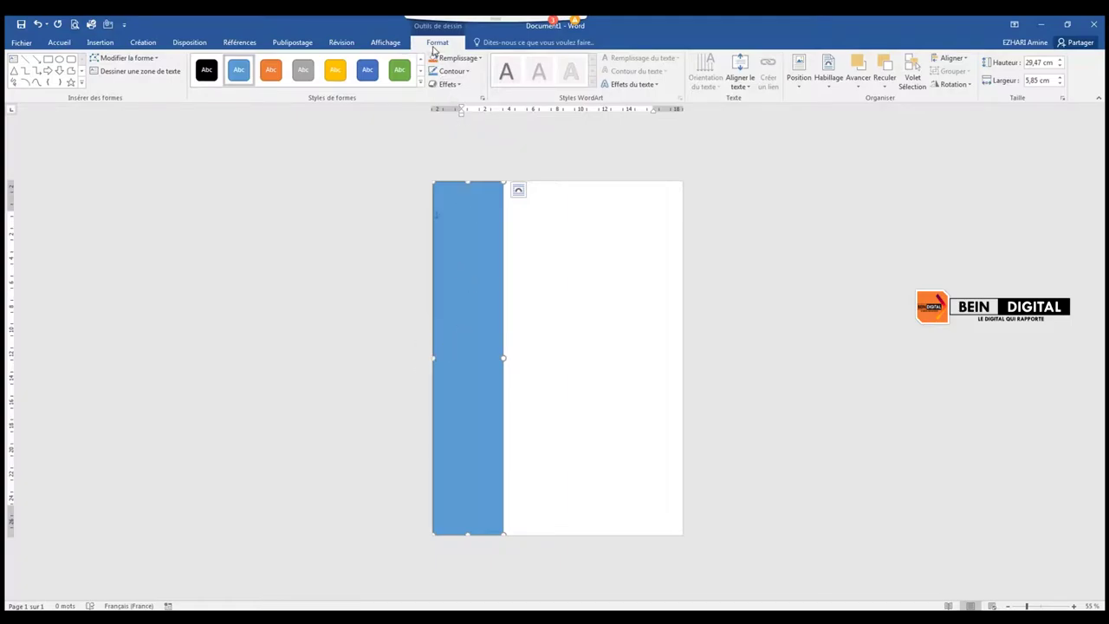
{"action": "left_click", "coordinate": [419, 83]}
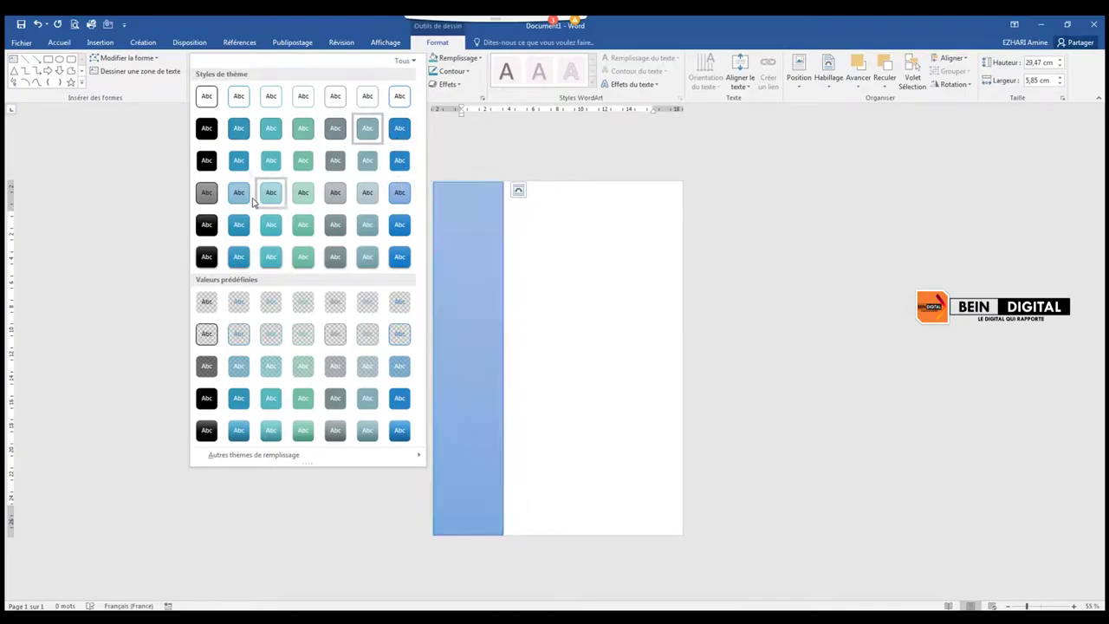
Apply a darker teal theme shape style to the sidebar rectangle
{"action": "left_click", "coordinate": [244, 163]}
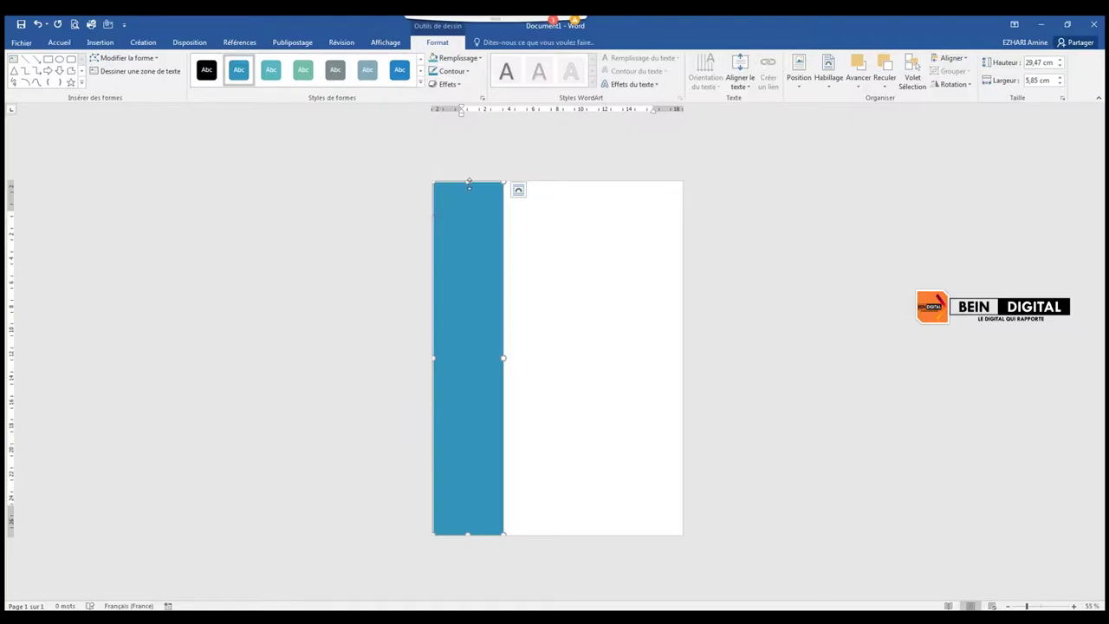
{"action": "left_click", "coordinate": [100, 43]}
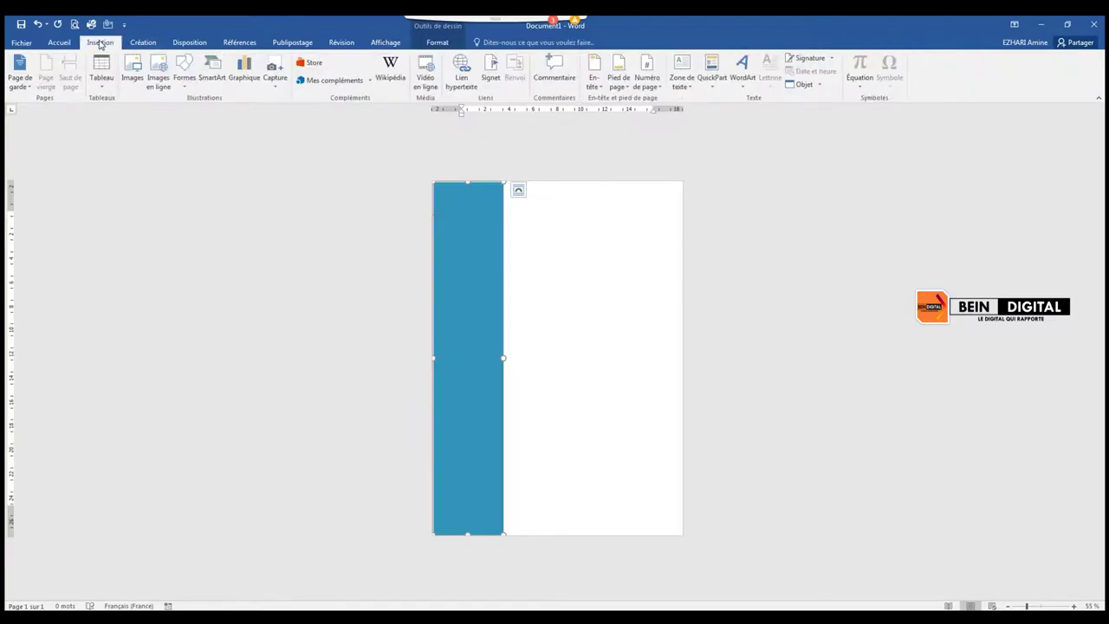
Draw a 4.27 × 14.91 cm header rectangle across the top right and give it a turquoise style
{"action": "left_click", "coordinate": [184, 72]}
{"action": "left_click", "coordinate": [217, 113]}
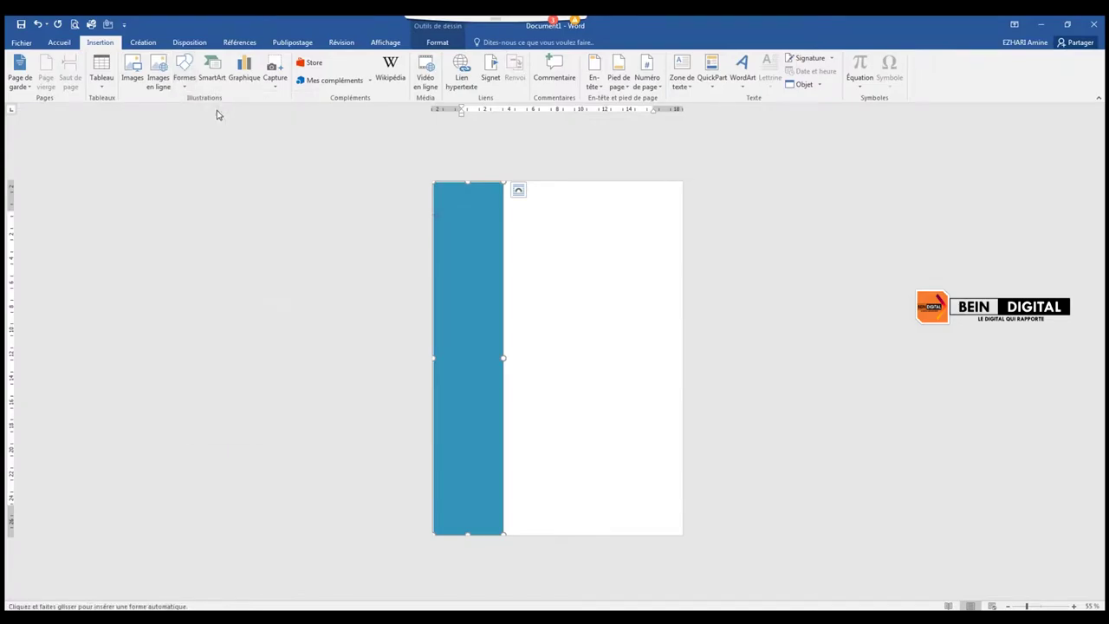
{"action": "left_click_drag", "start_coordinate": [681, 182], "coordinate": [509, 209]}
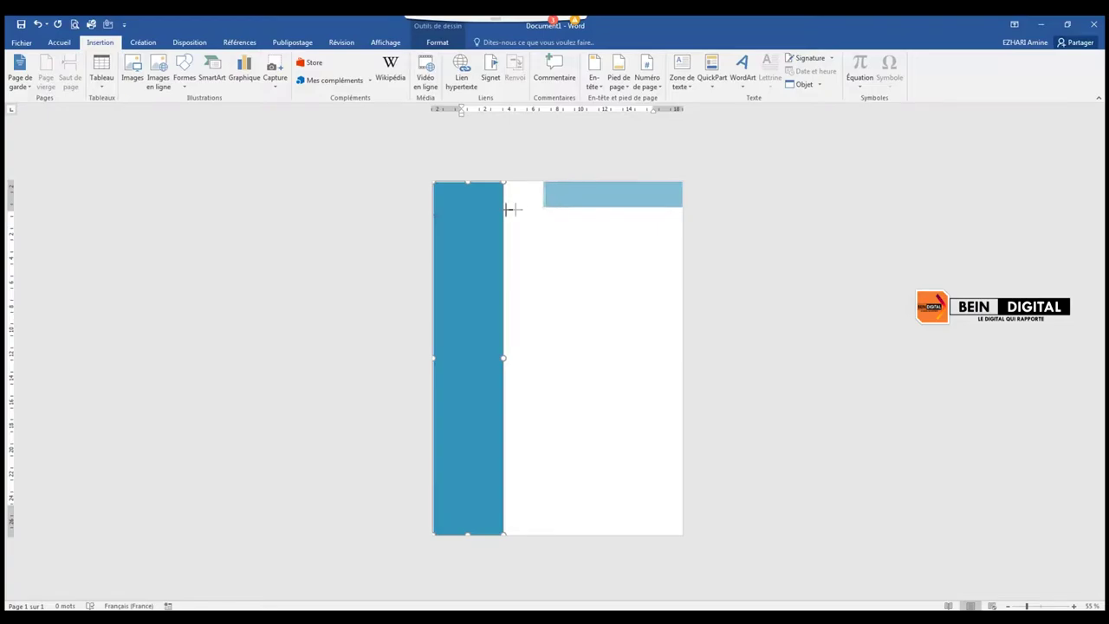
{"action": "left_click_drag", "start_coordinate": [509, 209], "coordinate": [503, 232]}
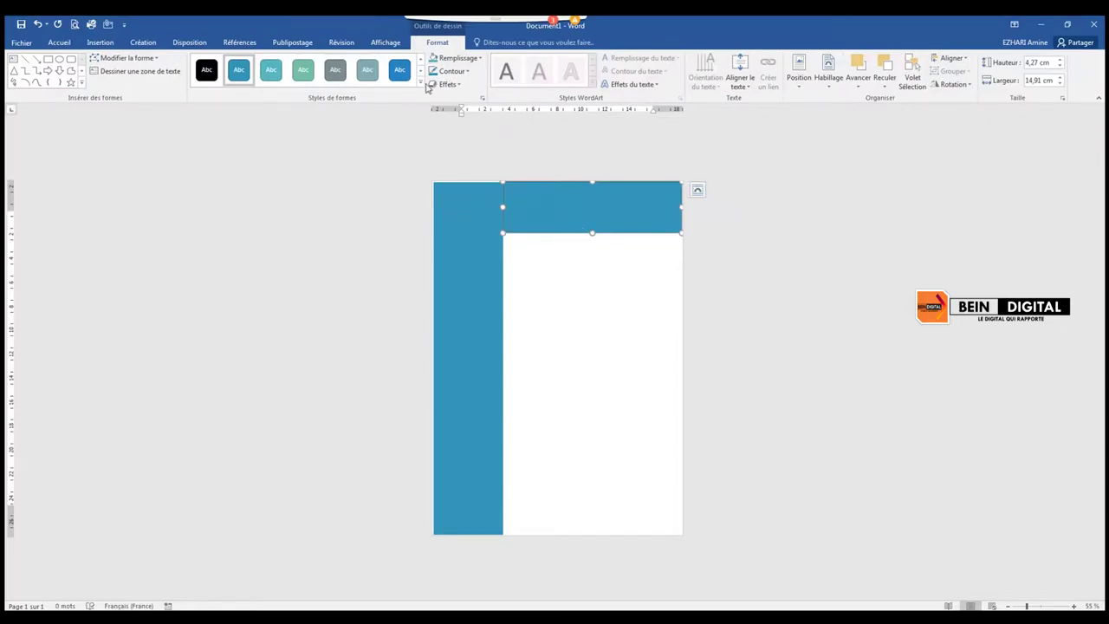
{"action": "left_click", "coordinate": [420, 83]}
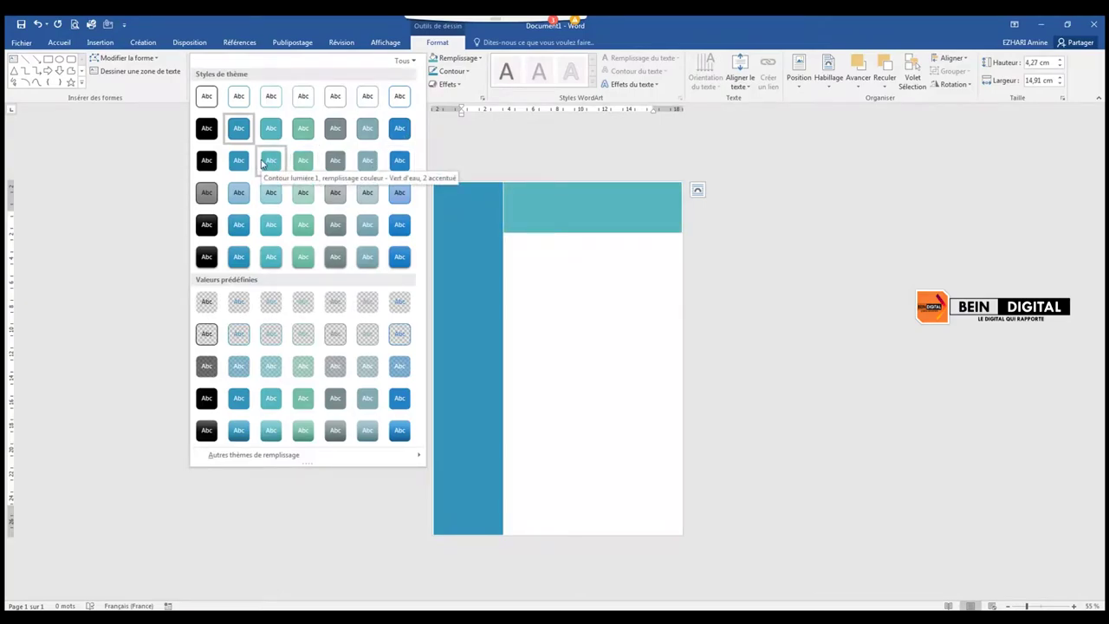
{"action": "left_click", "coordinate": [263, 163]}
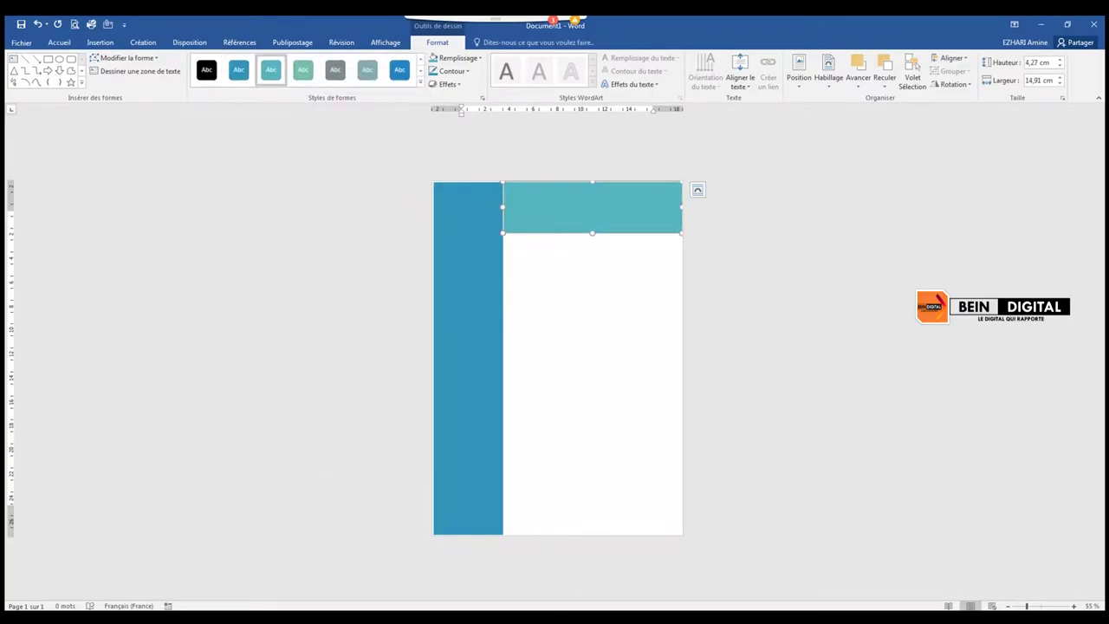
{"action": "scroll", "coordinate": [558, 359], "scroll_direction": "up", "scroll_amount": 1, "text": "ctrl"}
Set both the header banner and the sidebar to Sans contour (no outline)
{"action": "scroll", "coordinate": [558, 360], "scroll_direction": "up", "scroll_amount": 2, "text": "ctrl"}
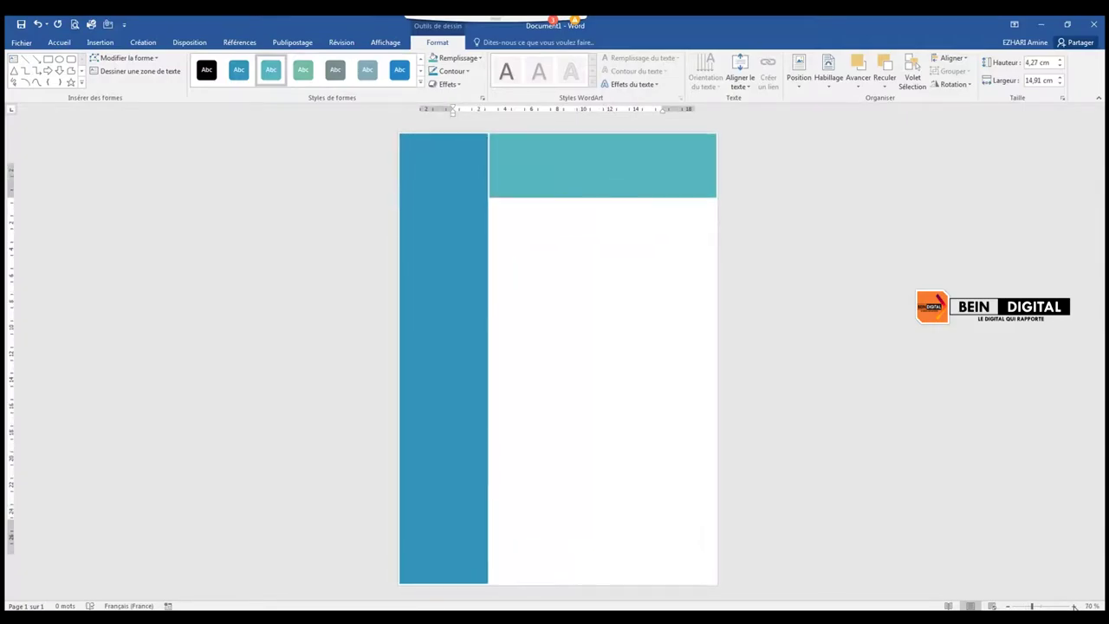
{"action": "scroll", "coordinate": [875, 482], "scroll_direction": "up", "scroll_amount": 2, "text": "ctrl"}
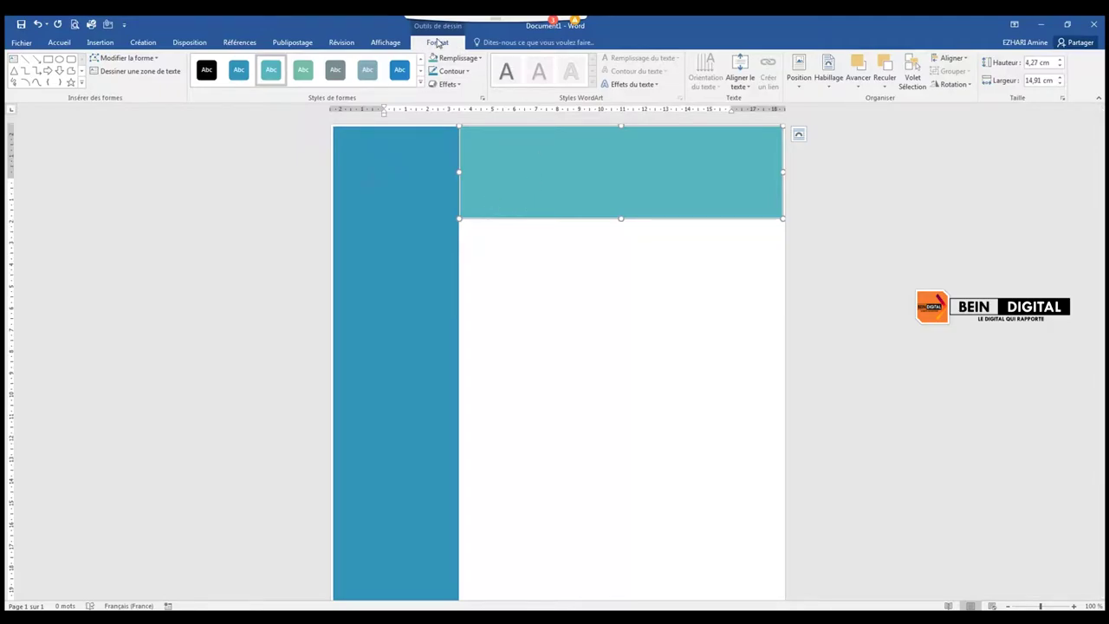
{"action": "left_click", "coordinate": [465, 72]}
{"action": "left_click", "coordinate": [459, 172]}
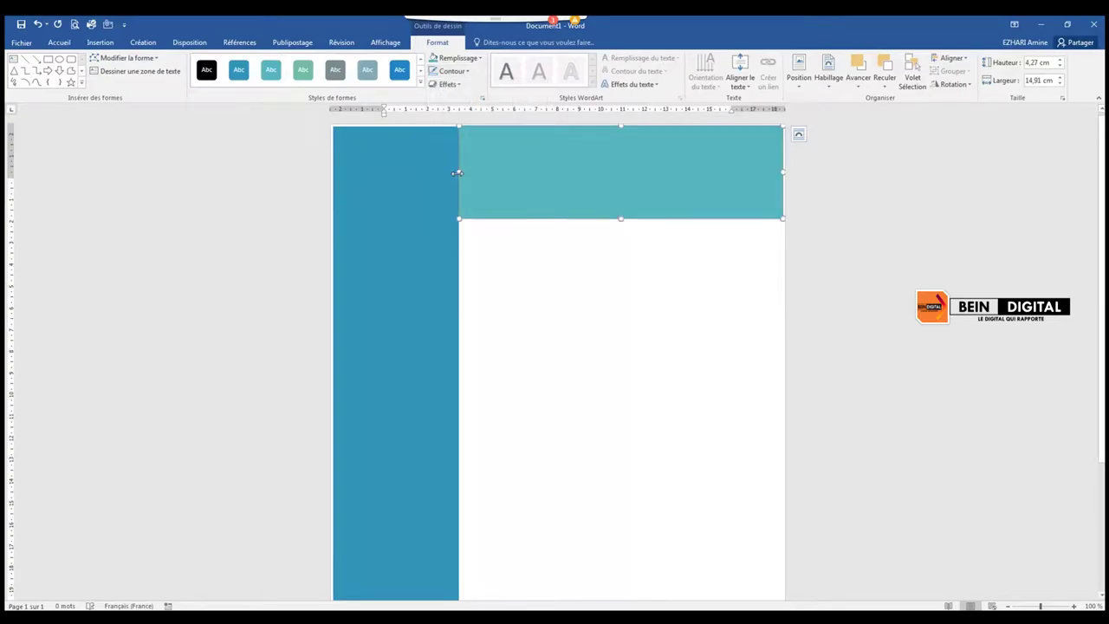
{"action": "left_click", "coordinate": [432, 253]}
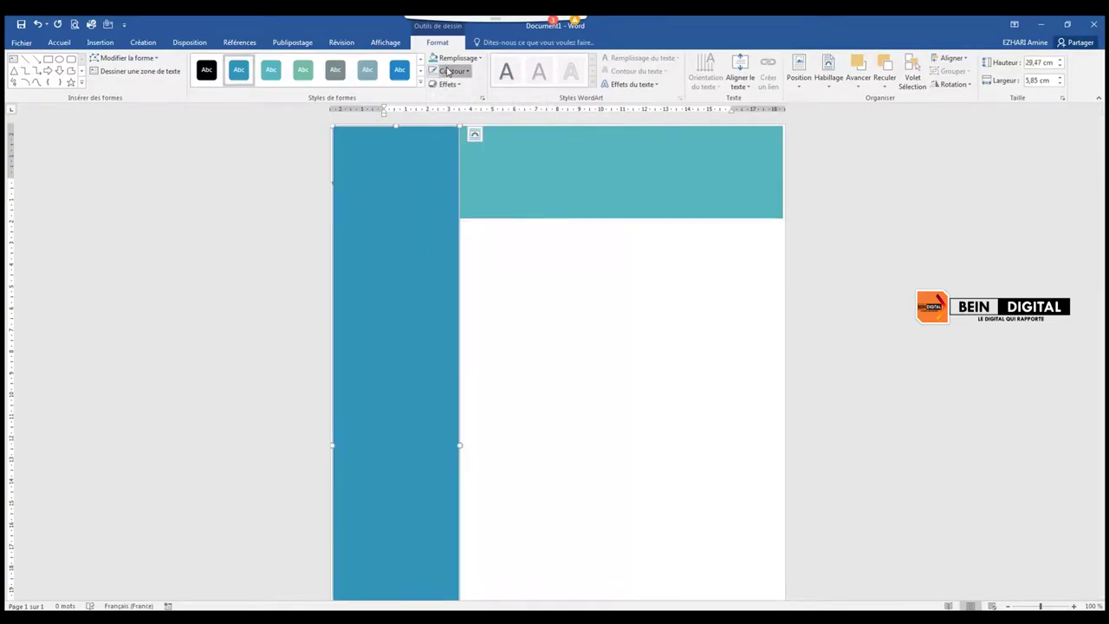
{"action": "left_click", "coordinate": [448, 73]}
{"action": "left_click", "coordinate": [465, 173]}
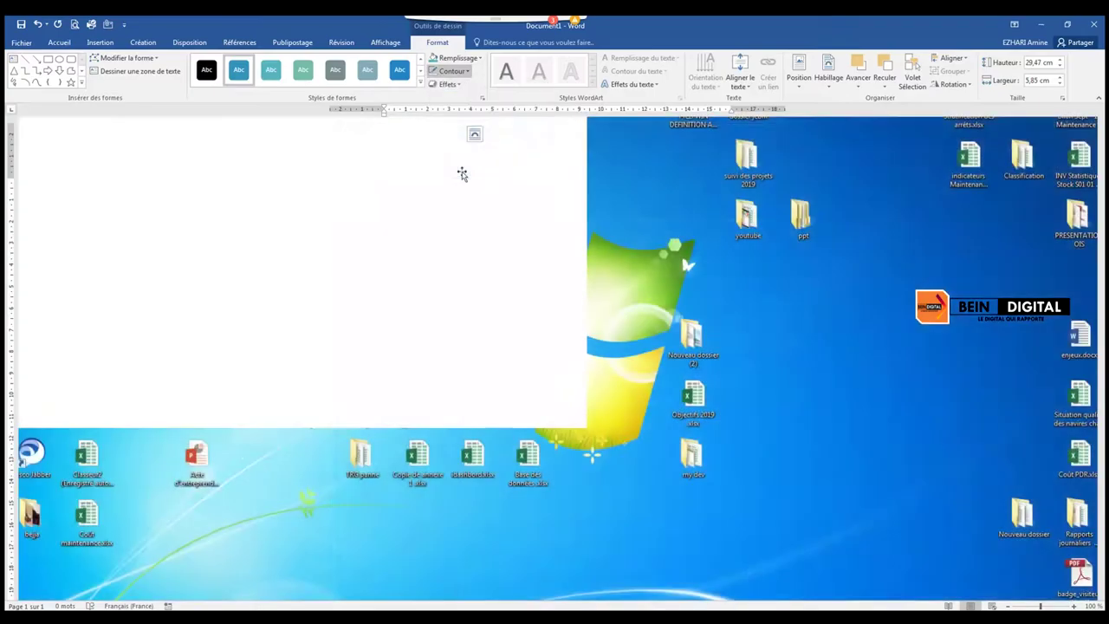
Fit the sidebar to the page top and edge, and size the banner 15 cm wide against it
{"action": "left_click_drag", "start_coordinate": [392, 126], "coordinate": [395, 120]}
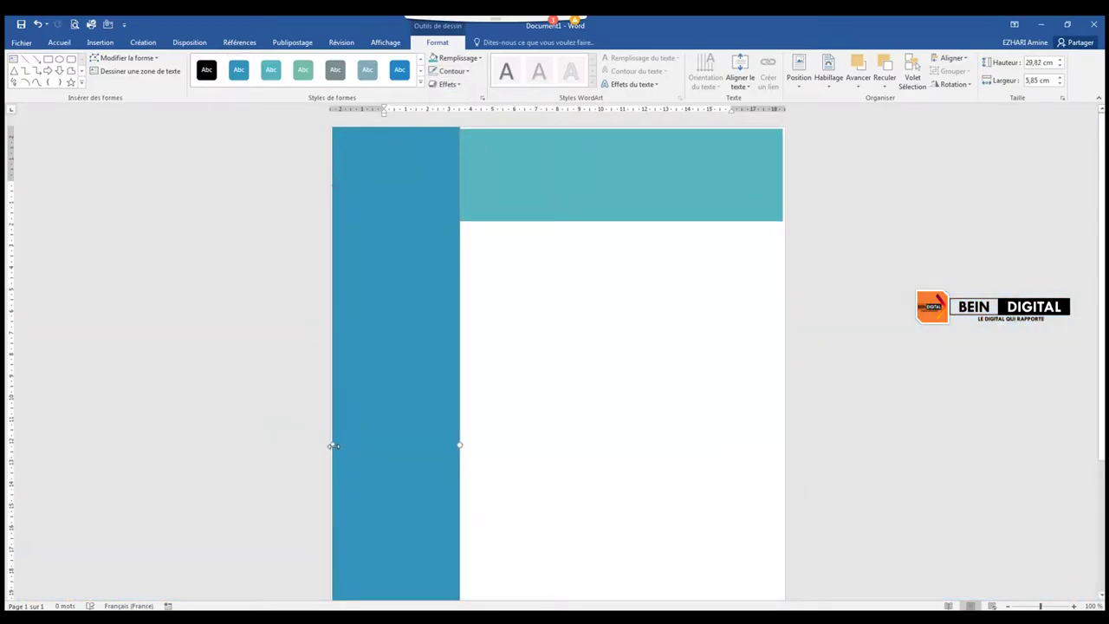
{"action": "left_click_drag", "start_coordinate": [330, 445], "coordinate": [328, 444]}
{"action": "left_click", "coordinate": [612, 148]}
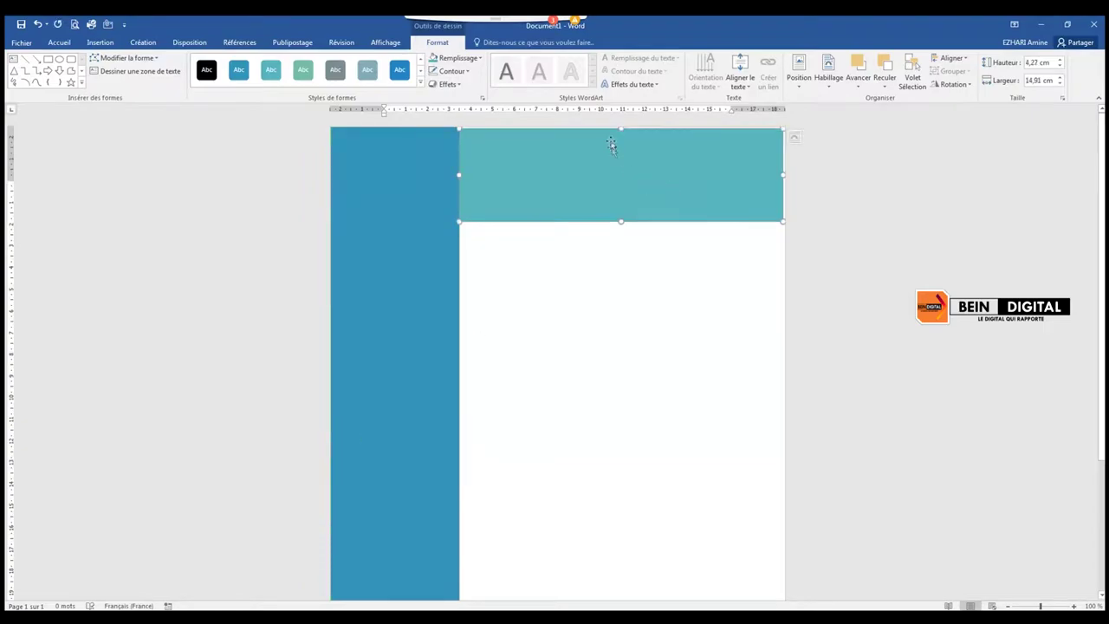
{"action": "left_click_drag", "start_coordinate": [621, 128], "coordinate": [620, 124]}
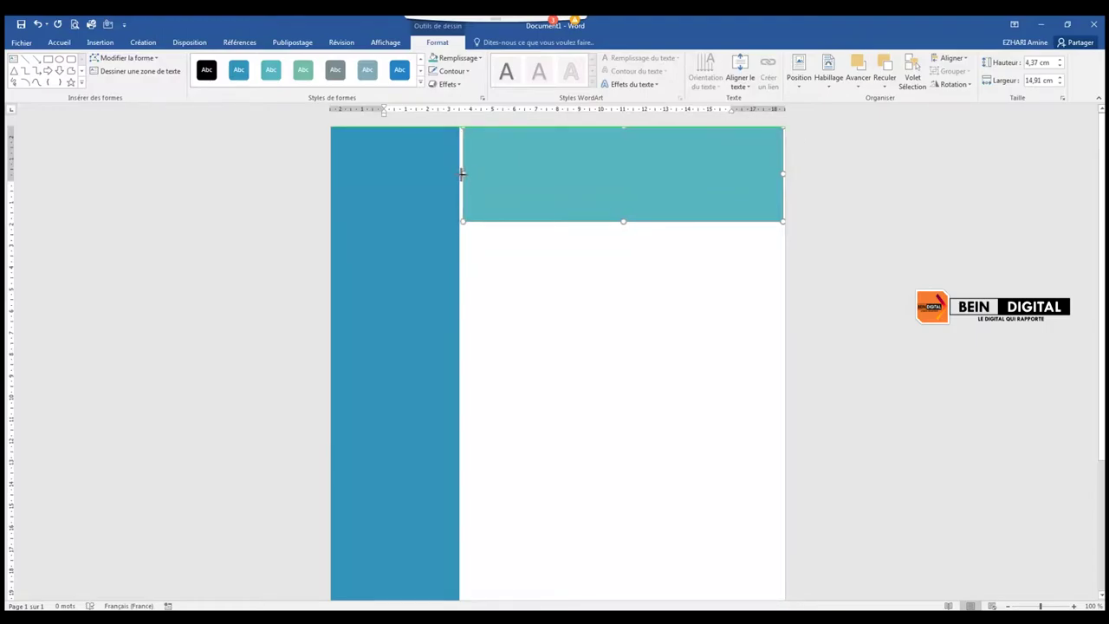
{"action": "left_click", "coordinate": [510, 293]}
{"action": "left_click", "coordinate": [751, 176]}
{"action": "left_click_drag", "start_coordinate": [783, 174], "coordinate": [787, 175]}
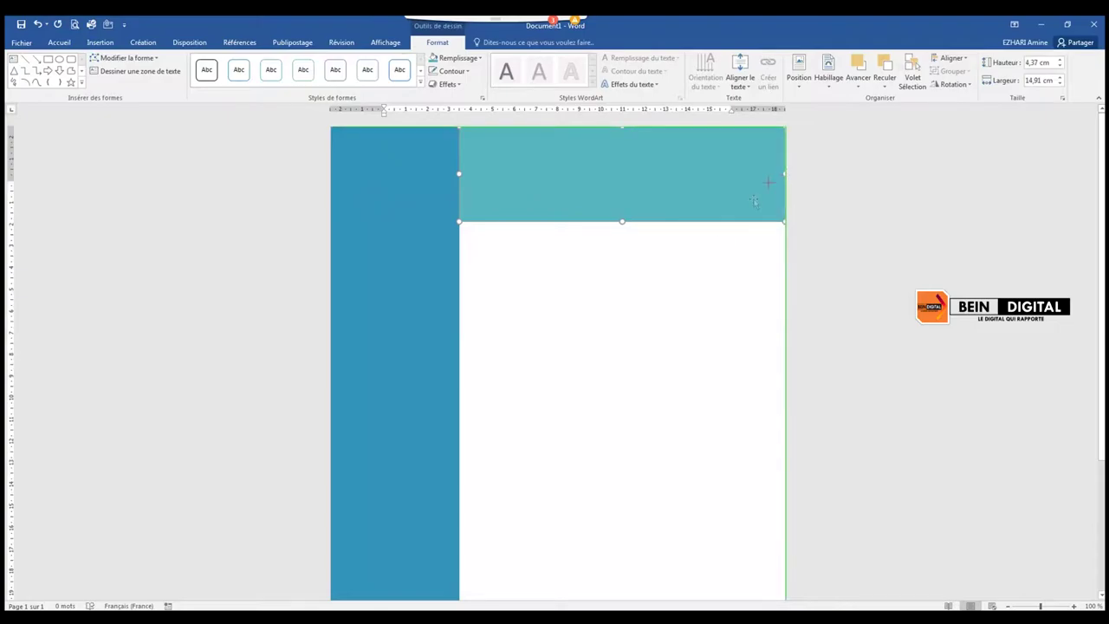
{"action": "left_click", "coordinate": [711, 270]}
{"action": "left_click", "coordinate": [546, 192]}
{"action": "mouse_move", "coordinate": [459, 174]}
{"action": "left_mouse_down"}
{"action": "mouse_move", "coordinate": [450, 174]}
{"action": "mouse_move", "coordinate": [460, 175]}
{"action": "left_mouse_up"}
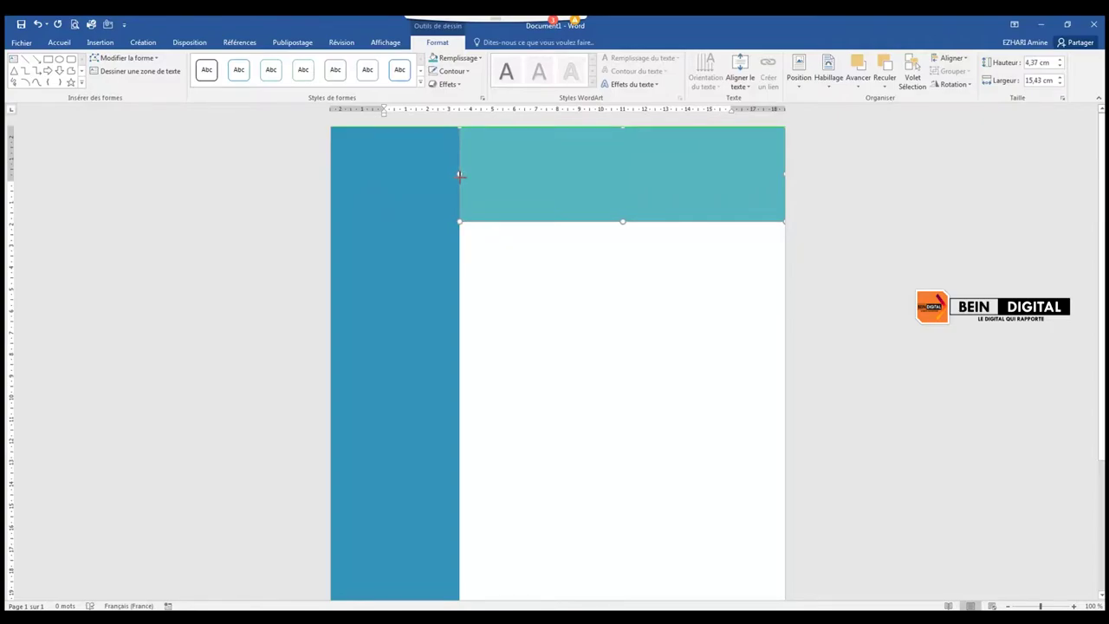
{"action": "left_click_drag", "start_coordinate": [460, 176], "coordinate": [460, 174]}
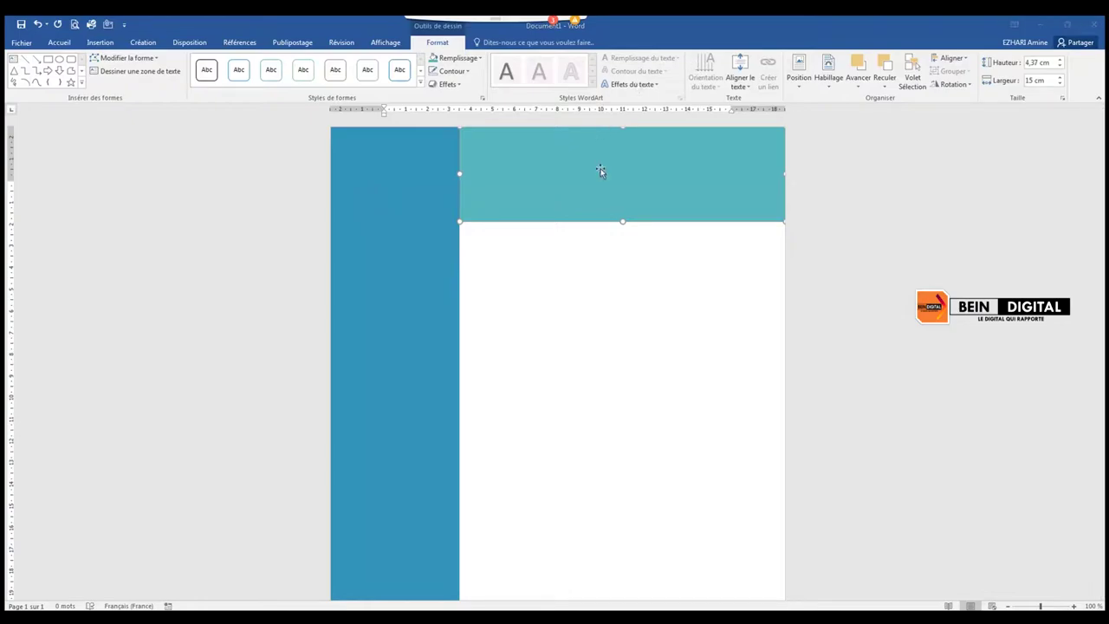
{"action": "right_click", "coordinate": [601, 170]}
Type 'Métier recherché' inside the teal header banner
{"action": "left_click", "coordinate": [641, 243]}
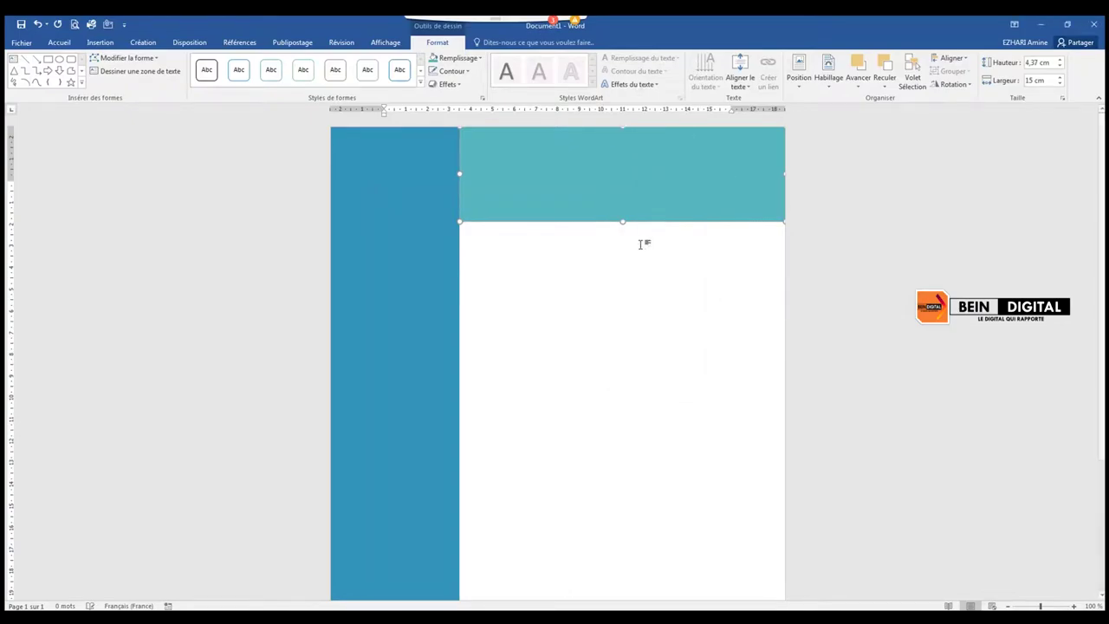
{"action": "type", "text": "Métier"}
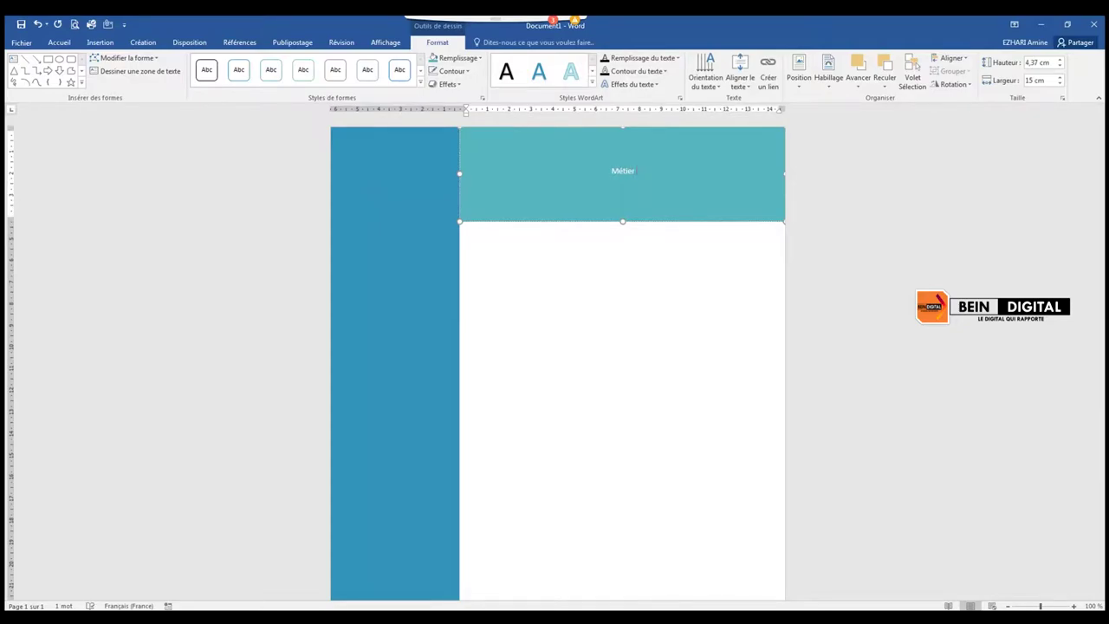
{"action": "type", "text": " reche"}
{"action": "key", "text": "BackSpace"}
{"action": "type", "text": "é"}
Set the heading in Freestyle Script at size 36 and shorten the banner slightly
{"action": "left_click", "coordinate": [663, 231]}
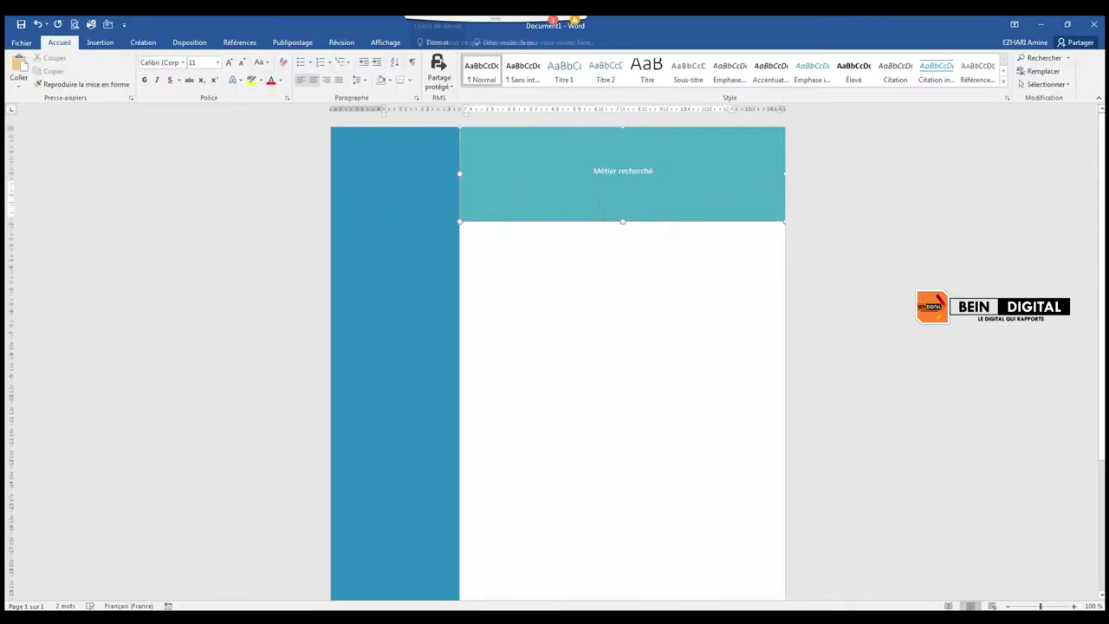
{"action": "left_click", "coordinate": [183, 64]}
{"action": "type", "text": "FangSong"}
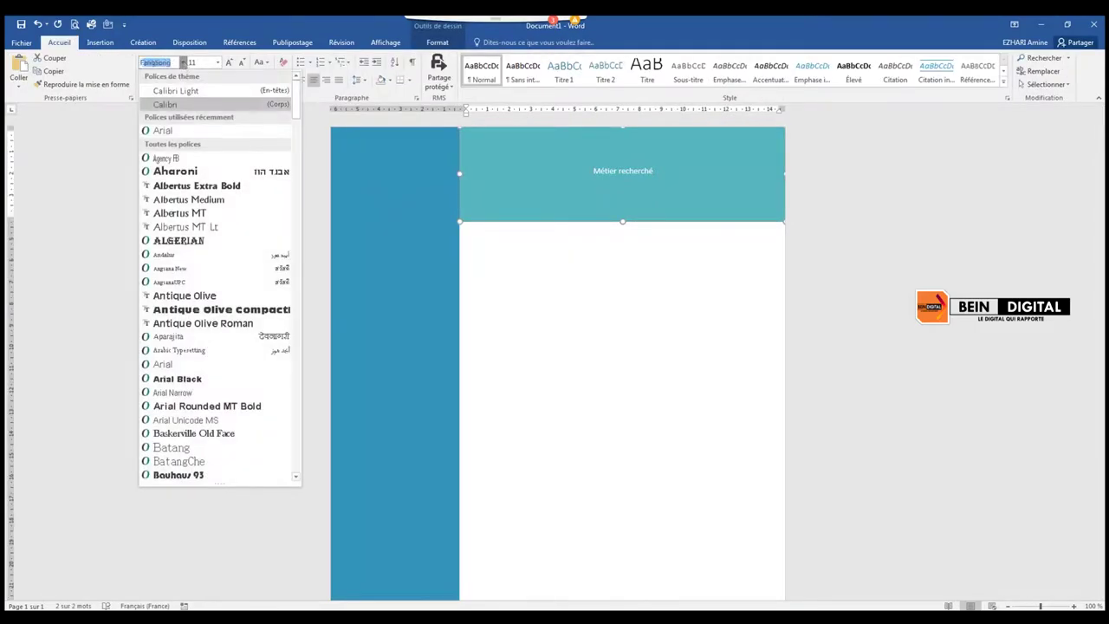
{"action": "type", "text": "reesiaUPC"}
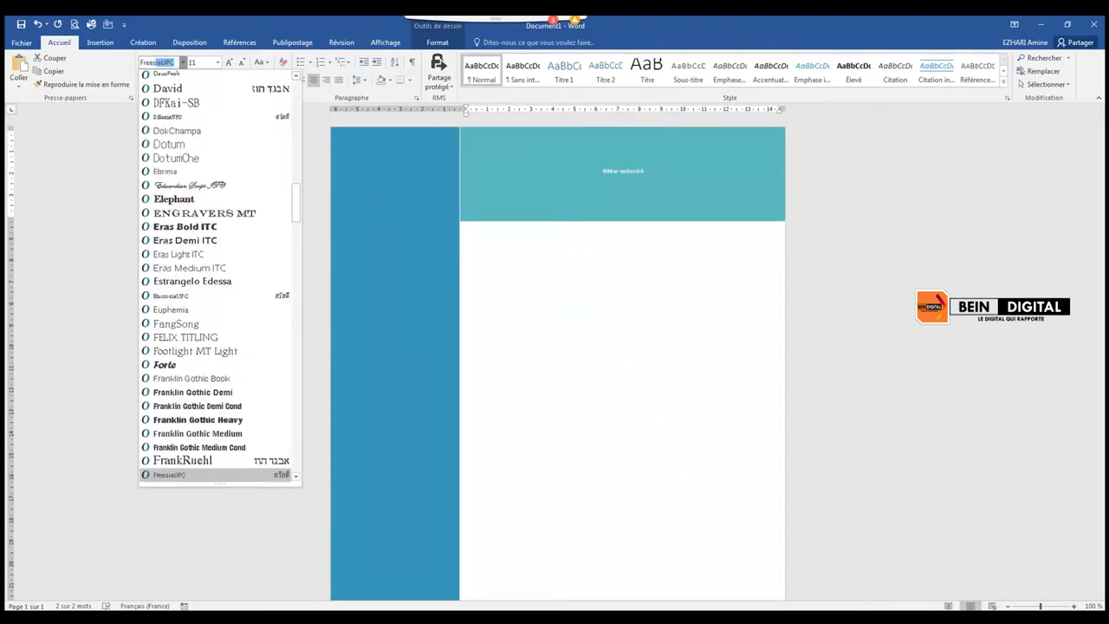
{"action": "type", "text": "tyle Script"}
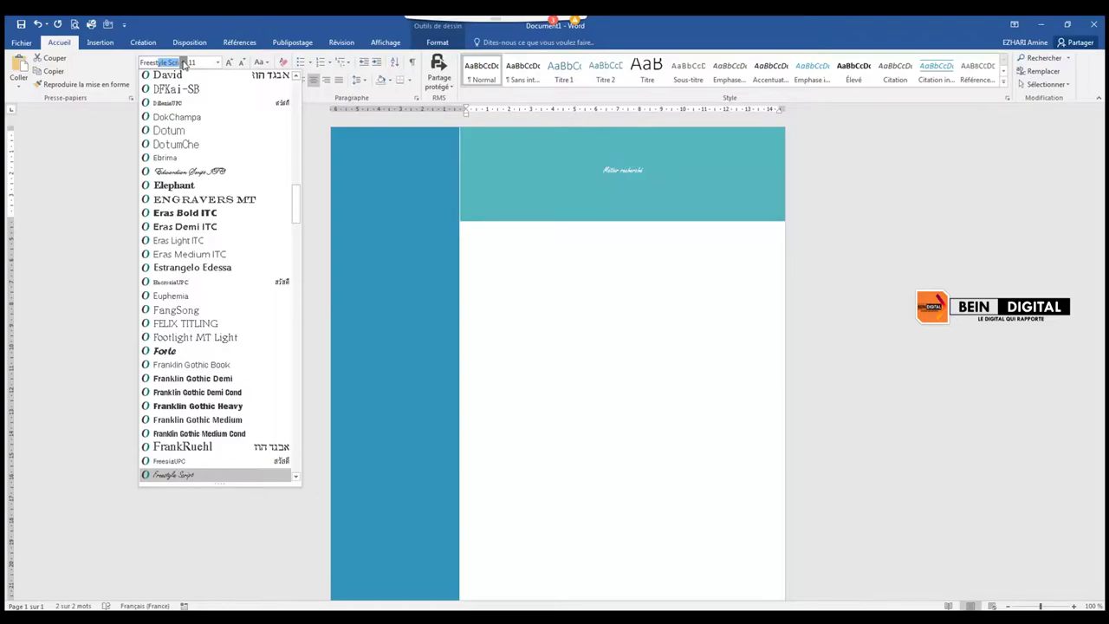
{"action": "key", "text": "Return"}
{"action": "left_click", "coordinate": [229, 63]}
{"action": "left_click", "coordinate": [228, 63]}
{"action": "left_click", "coordinate": [228, 64]}
{"action": "left_click", "coordinate": [229, 63]}
{"action": "left_click", "coordinate": [229, 63]}
{"action": "left_click", "coordinate": [228, 63]}
{"action": "left_click", "coordinate": [229, 63]}
{"action": "left_click", "coordinate": [229, 63]}
{"action": "left_click", "coordinate": [243, 63]}
{"action": "left_click", "coordinate": [242, 64]}
{"action": "left_click", "coordinate": [243, 64]}
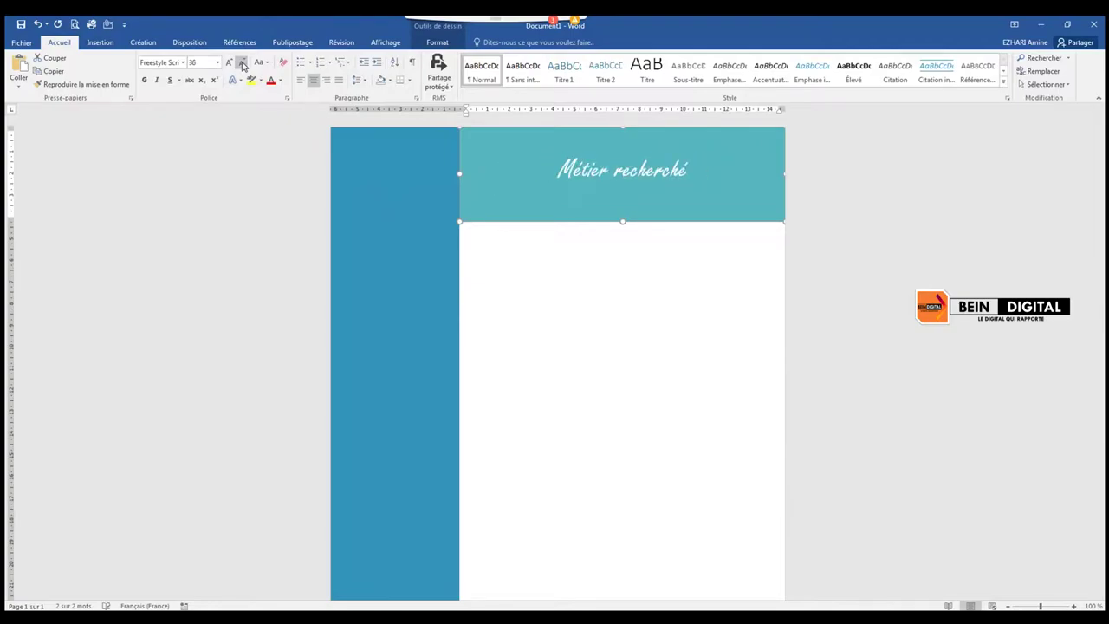
{"action": "left_click_drag", "start_coordinate": [622, 222], "coordinate": [622, 208]}
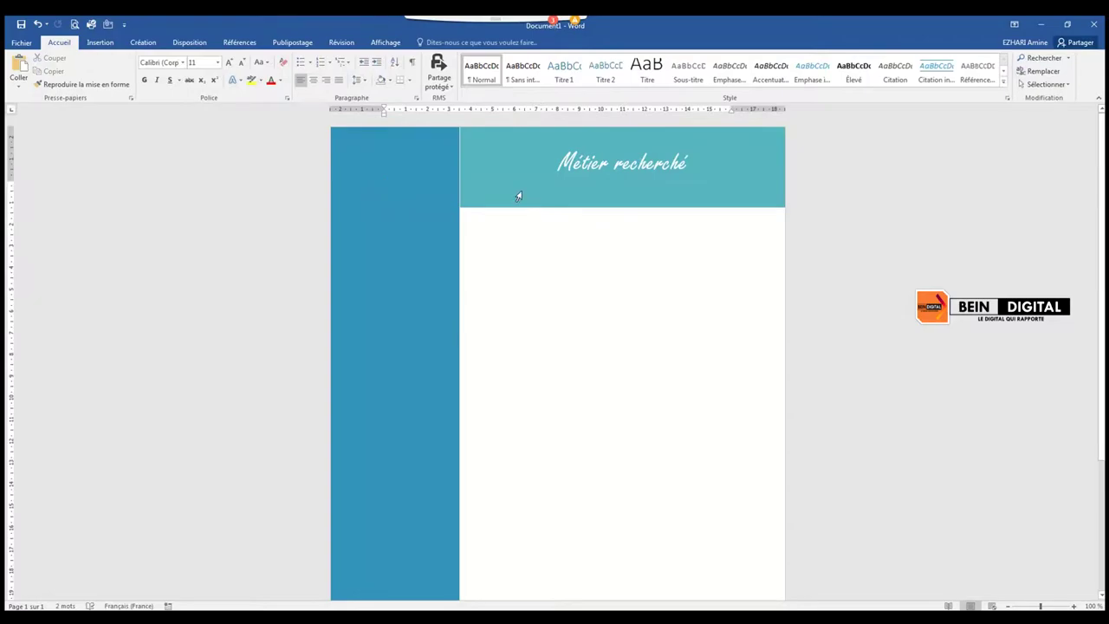
Select the whole heading and set its Espacement Après to 0 pt
{"action": "key", "text": "ctrl+a"}
{"action": "left_click", "coordinate": [460, 169]}
{"action": "left_click", "coordinate": [529, 268]}
{"action": "double_click", "coordinate": [607, 165]}
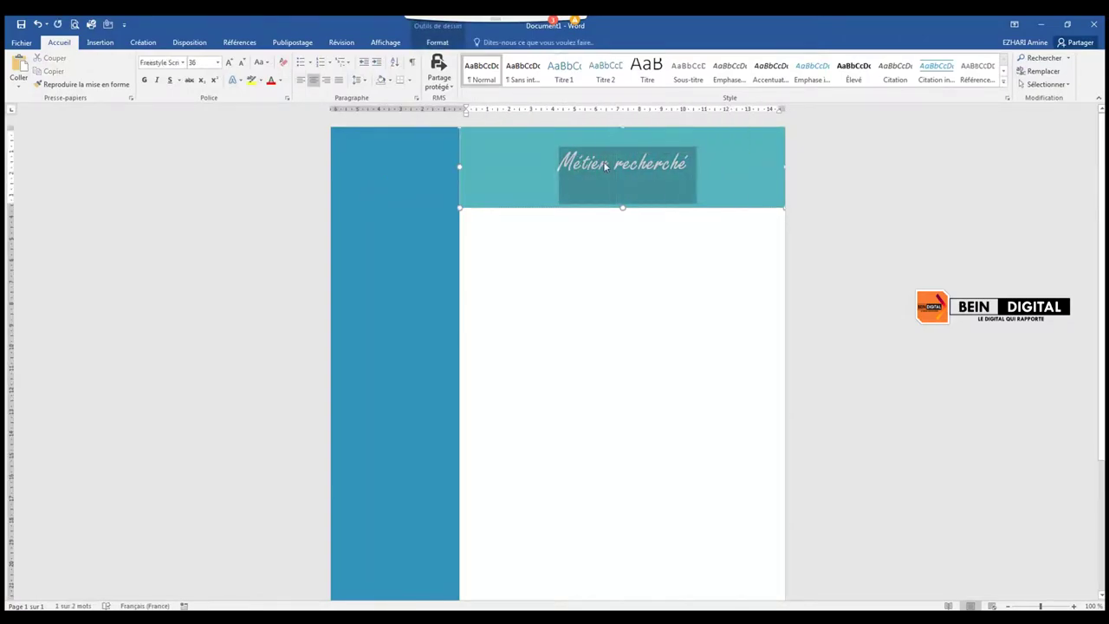
{"action": "left_click", "coordinate": [521, 169]}
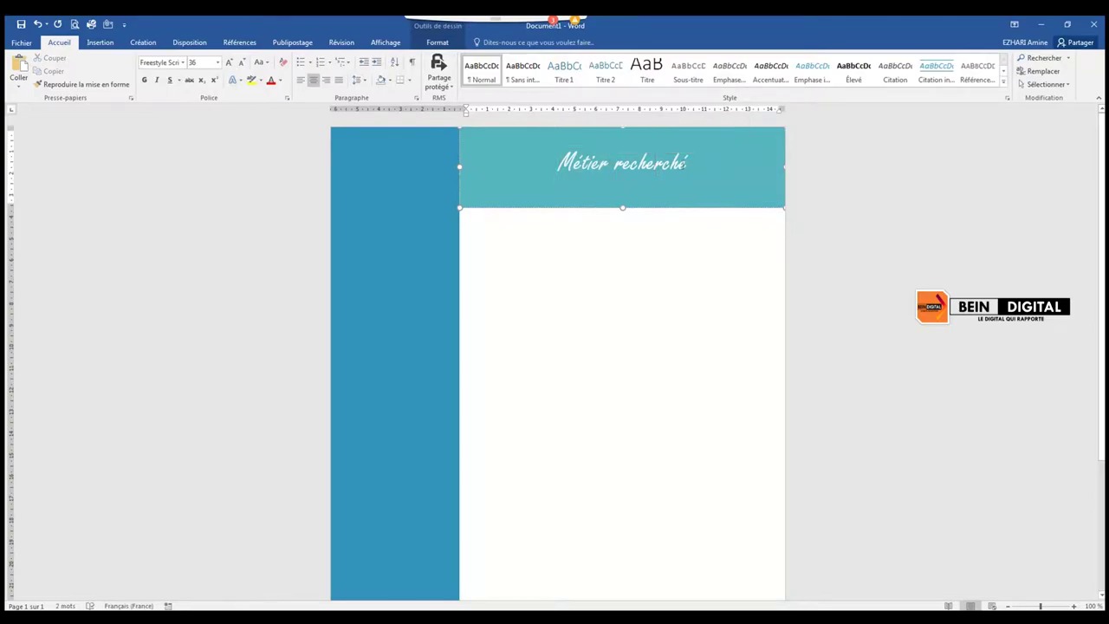
{"action": "key", "text": "ctrl+a"}
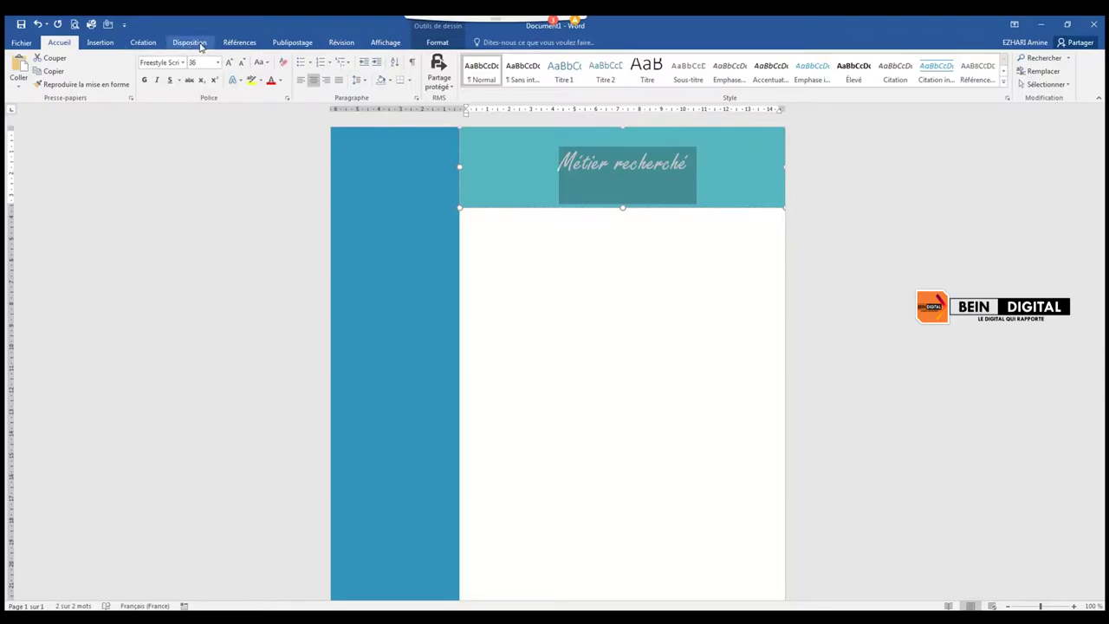
{"action": "left_click", "coordinate": [200, 46]}
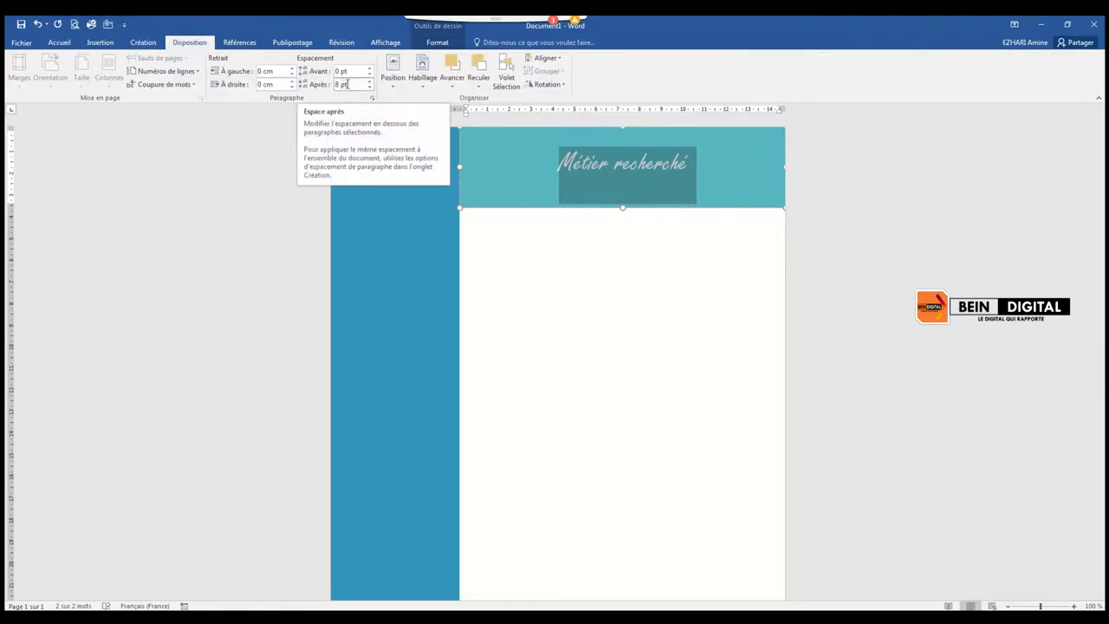
{"action": "left_click", "coordinate": [370, 87]}
{"action": "left_click", "coordinate": [370, 87]}
{"action": "left_click", "coordinate": [370, 88]}
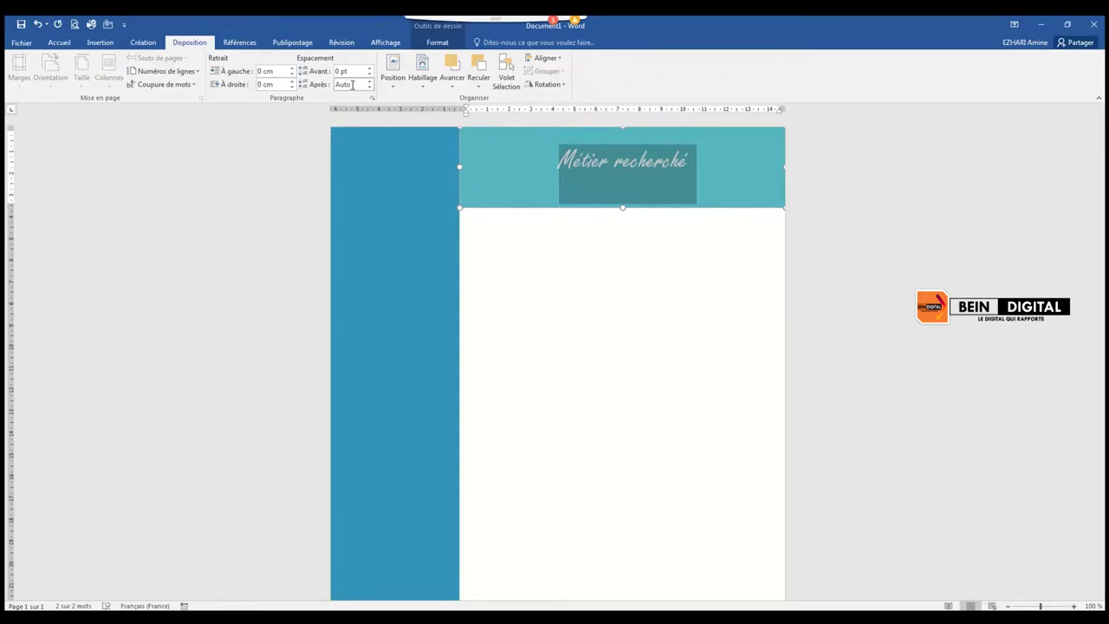
{"action": "double_click", "coordinate": [350, 84]}
{"action": "type", "text": "0"}
Extend the header banner slightly further to the left
{"action": "left_click", "coordinate": [558, 277]}
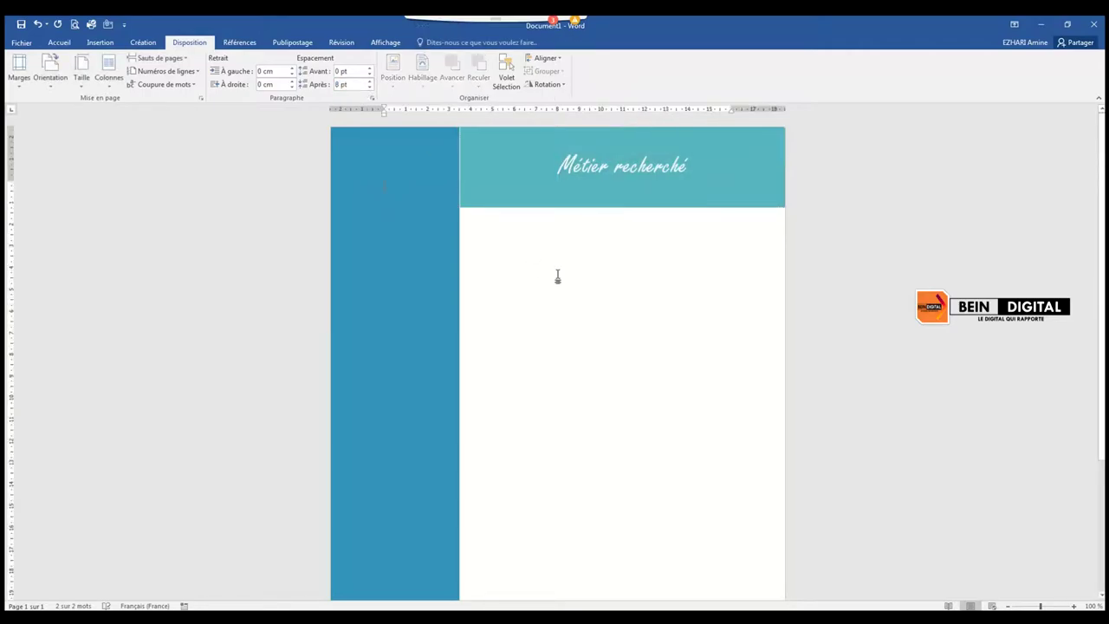
{"action": "left_click_drag", "start_coordinate": [458, 166], "coordinate": [454, 166]}
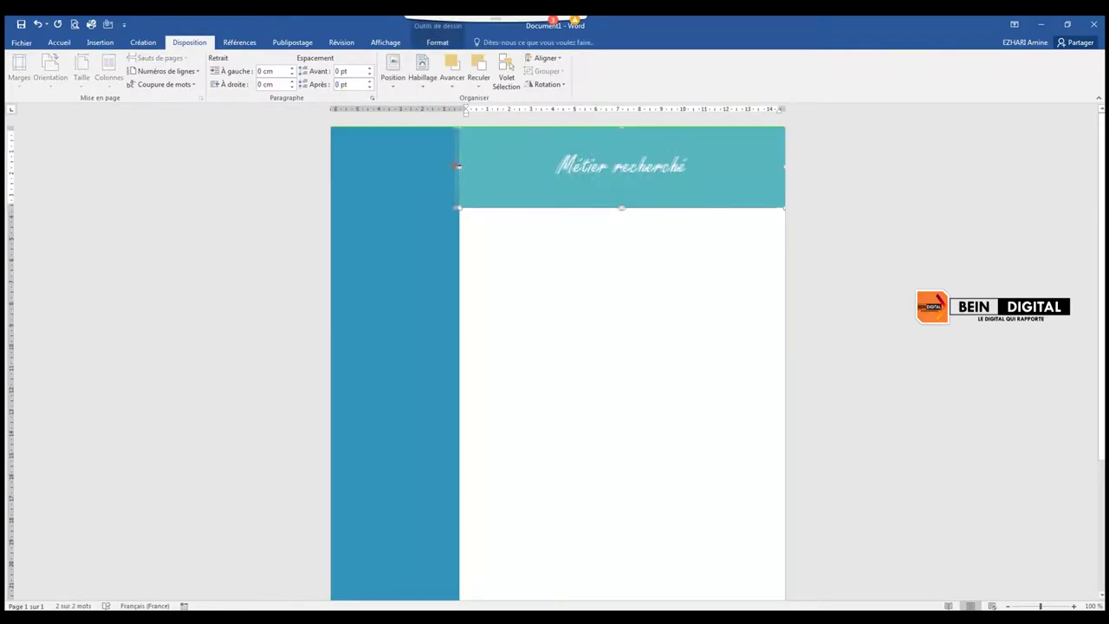
{"action": "left_click", "coordinate": [496, 258]}
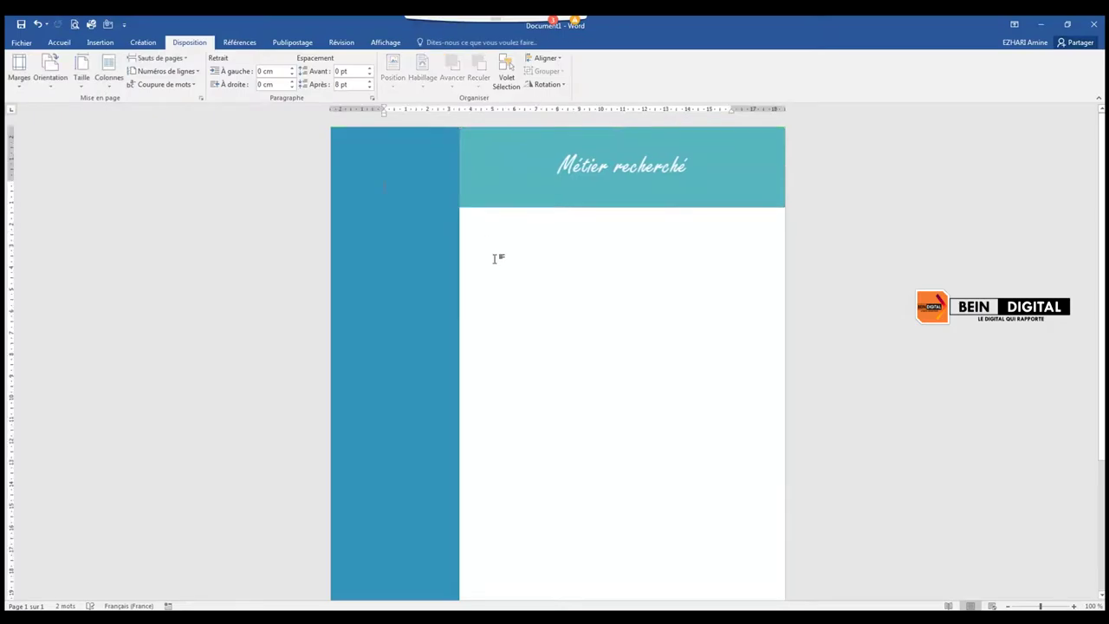
{"action": "left_click", "coordinate": [98, 43]}
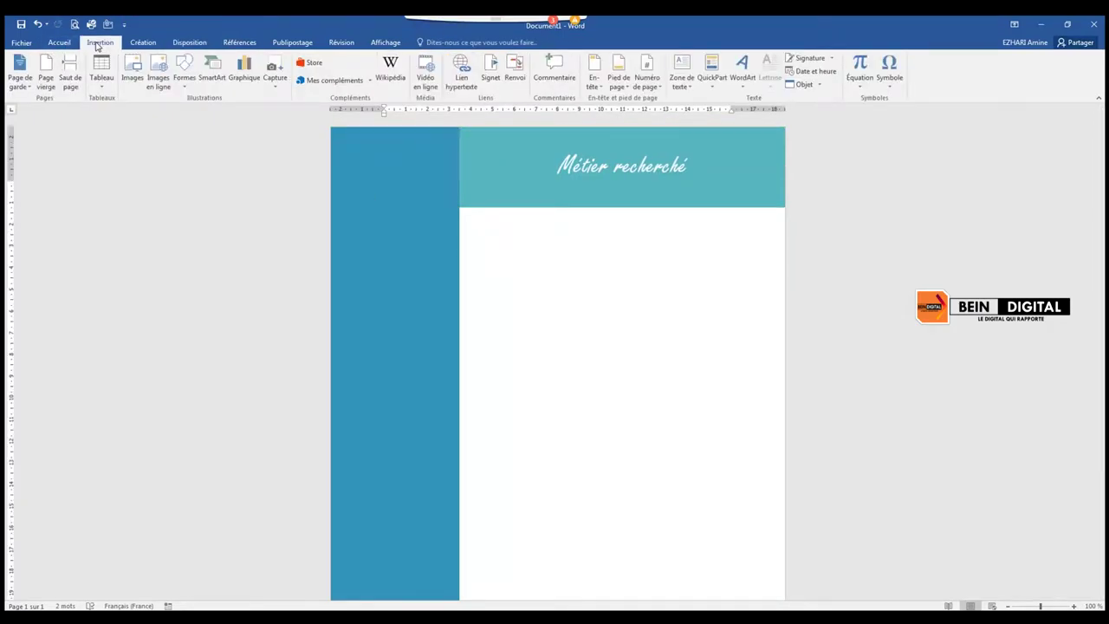
Draw a Losange (diamond) shape near the top of the blue sidebar
{"action": "left_click", "coordinate": [182, 83]}
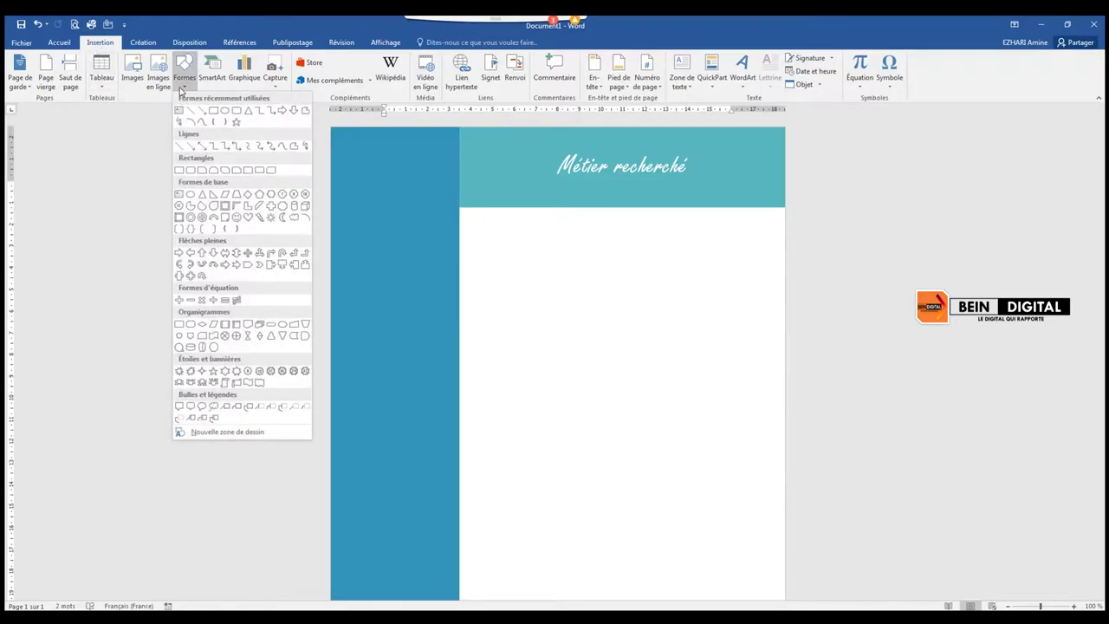
{"action": "left_click", "coordinate": [246, 195]}
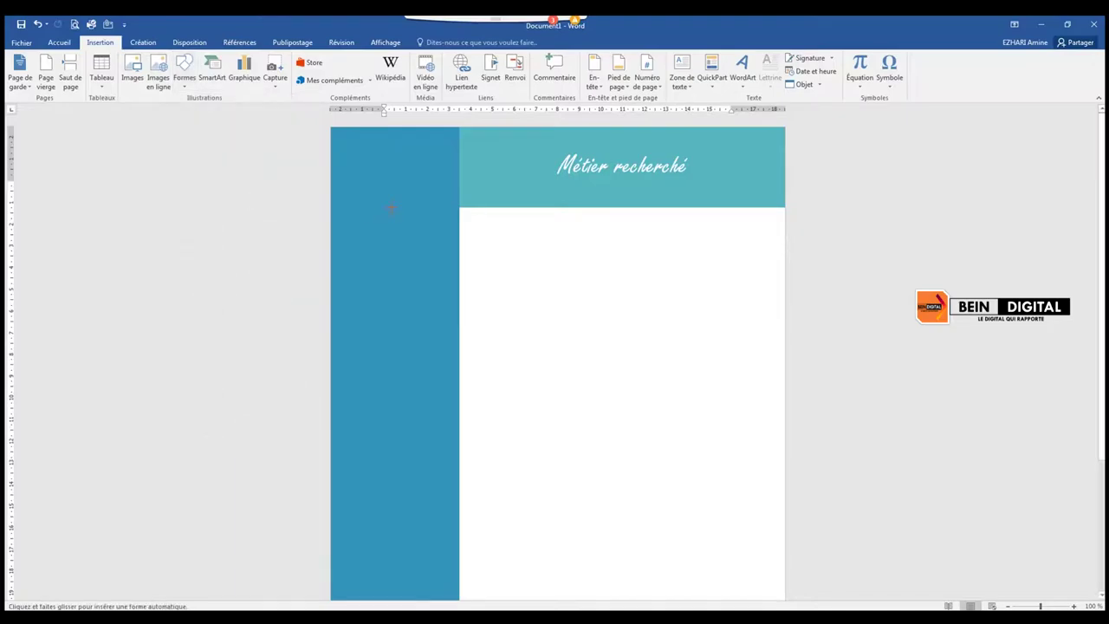
{"action": "key", "text": "Escape"}
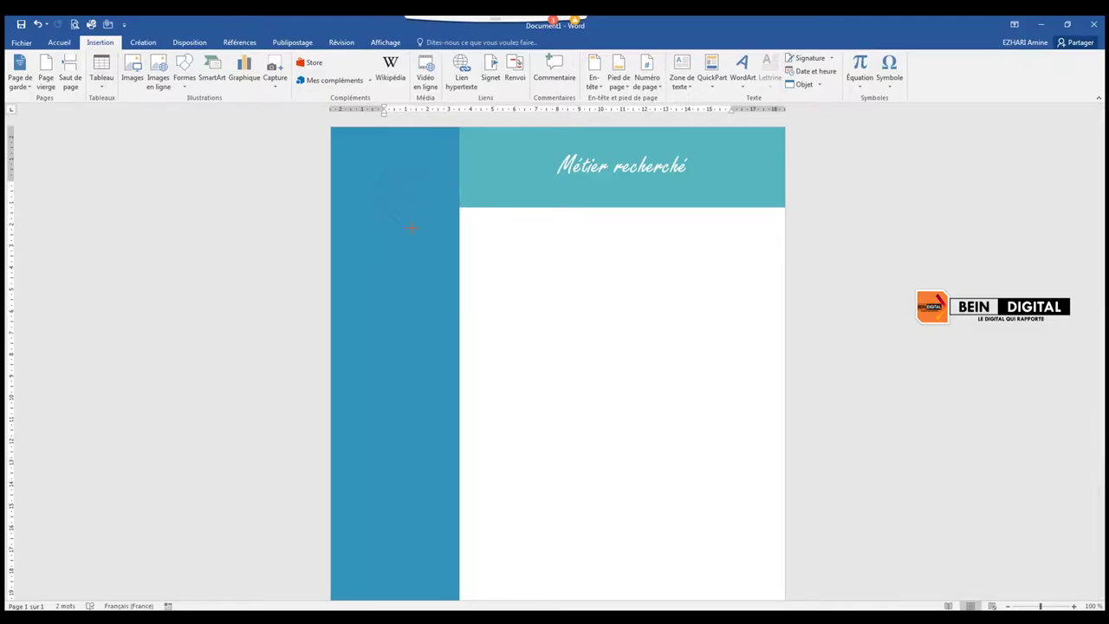
{"action": "left_click_drag", "start_coordinate": [423, 250], "coordinate": [435, 266]}
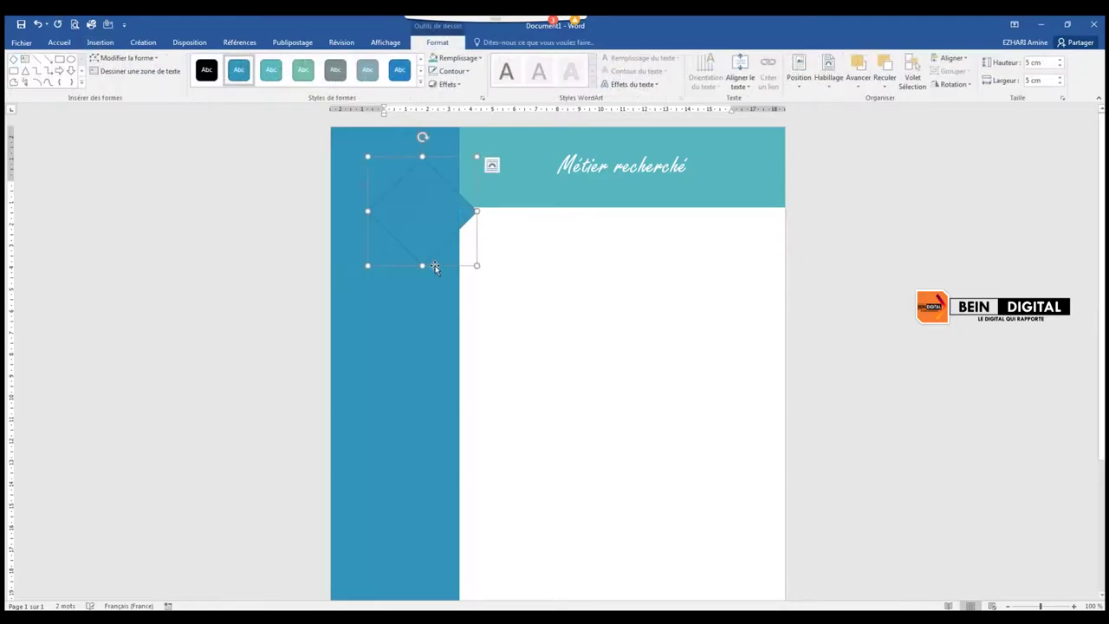
{"action": "mouse_move", "coordinate": [420, 271]}
{"action": "left_mouse_down"}
{"action": "mouse_move", "coordinate": [404, 270]}
{"action": "mouse_move", "coordinate": [443, 253]}
{"action": "mouse_move", "coordinate": [408, 239]}
{"action": "left_mouse_up"}
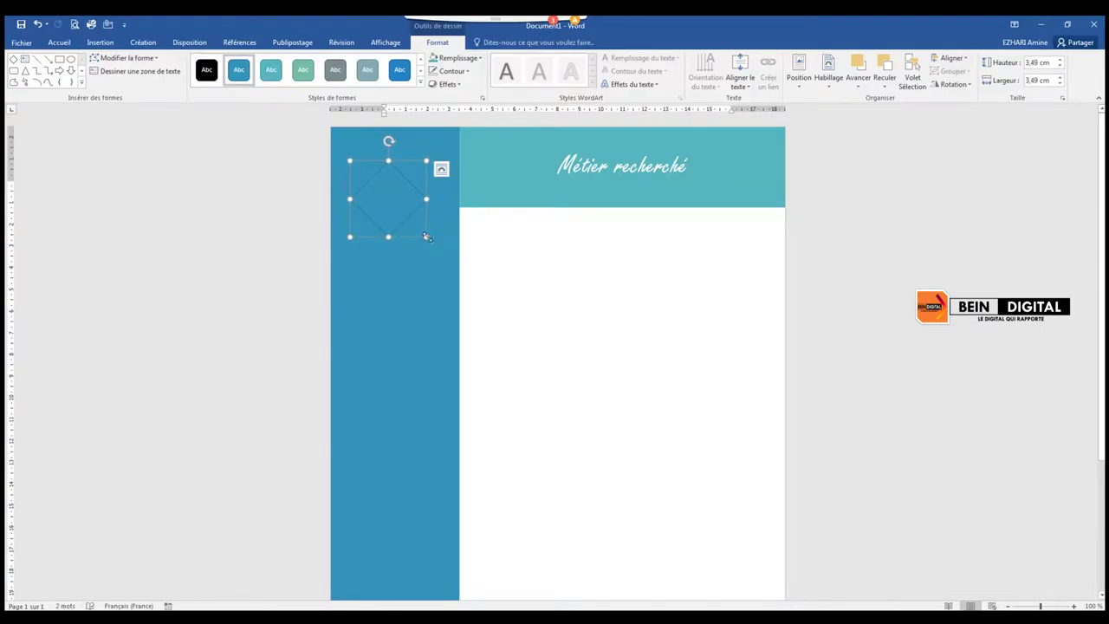
Widen the sidebar, move the banner's left edge to meet it, and enlarge the diamond to 4.79 cm
{"action": "left_click", "coordinate": [456, 346]}
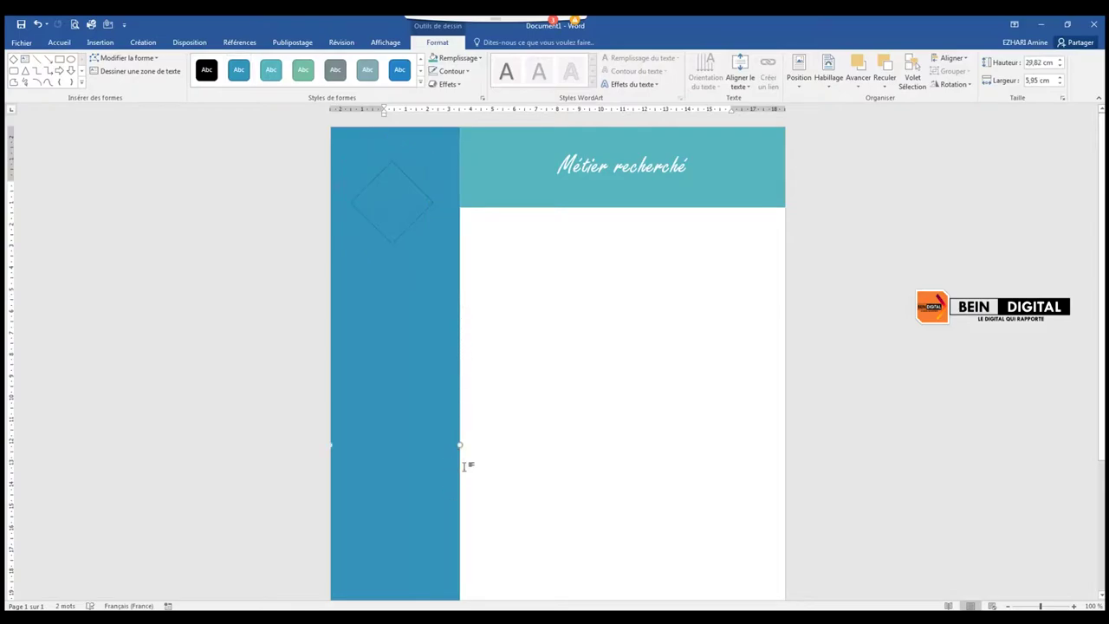
{"action": "left_click_drag", "start_coordinate": [460, 445], "coordinate": [483, 445]}
{"action": "left_click", "coordinate": [460, 166]}
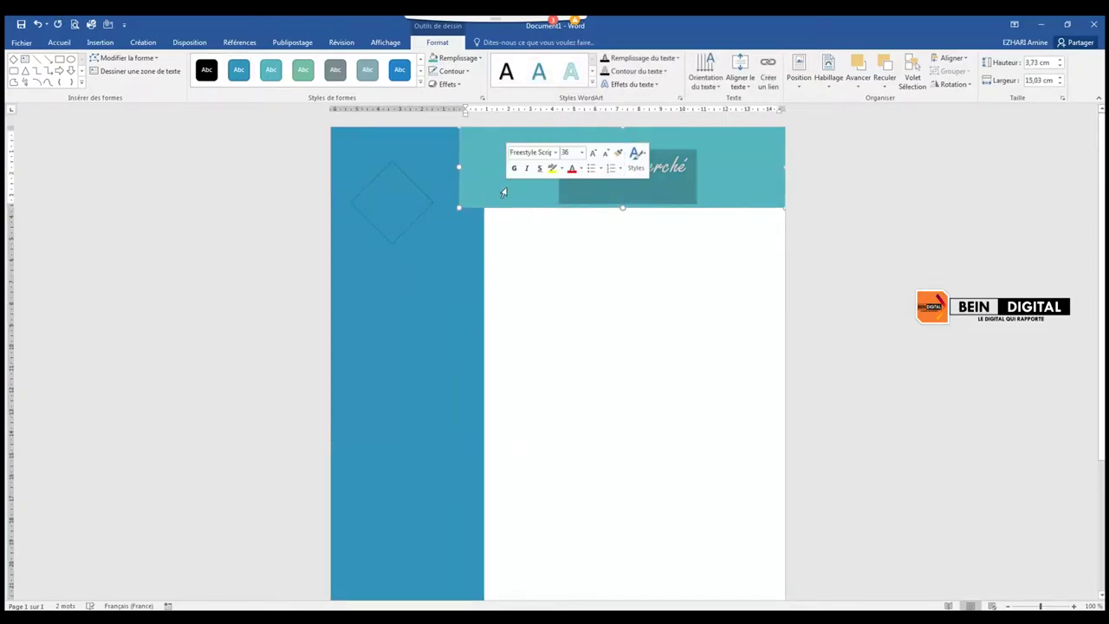
{"action": "left_click_drag", "start_coordinate": [460, 166], "coordinate": [483, 166]}
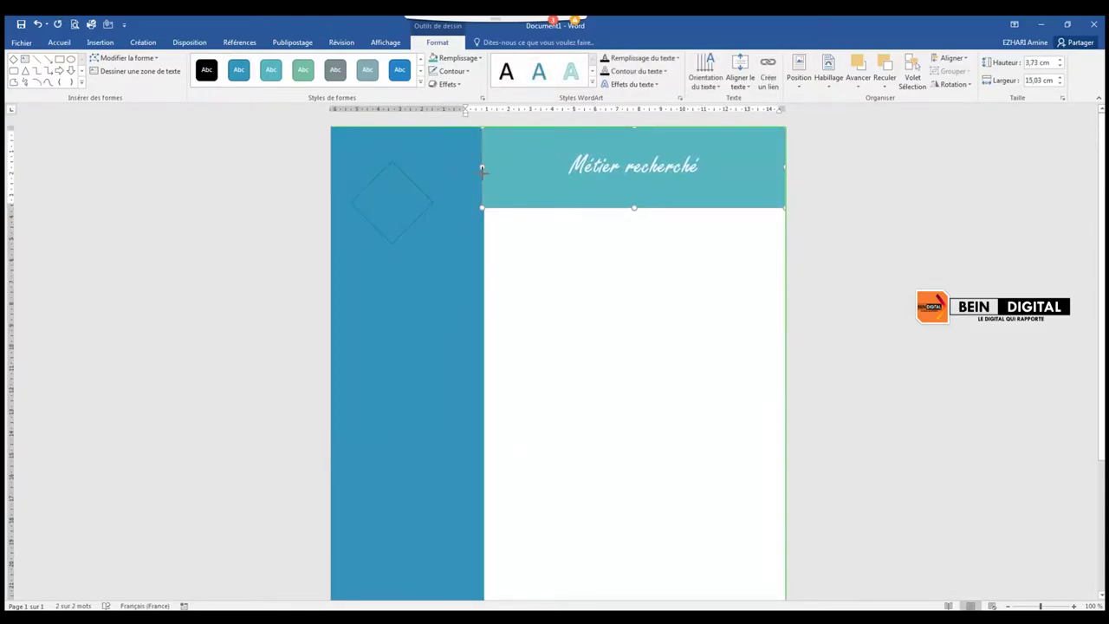
{"action": "left_click", "coordinate": [401, 235]}
{"action": "mouse_move", "coordinate": [432, 245]}
{"action": "left_mouse_down"}
{"action": "mouse_move", "coordinate": [454, 264]}
{"action": "mouse_move", "coordinate": [446, 237]}
{"action": "left_mouse_up"}
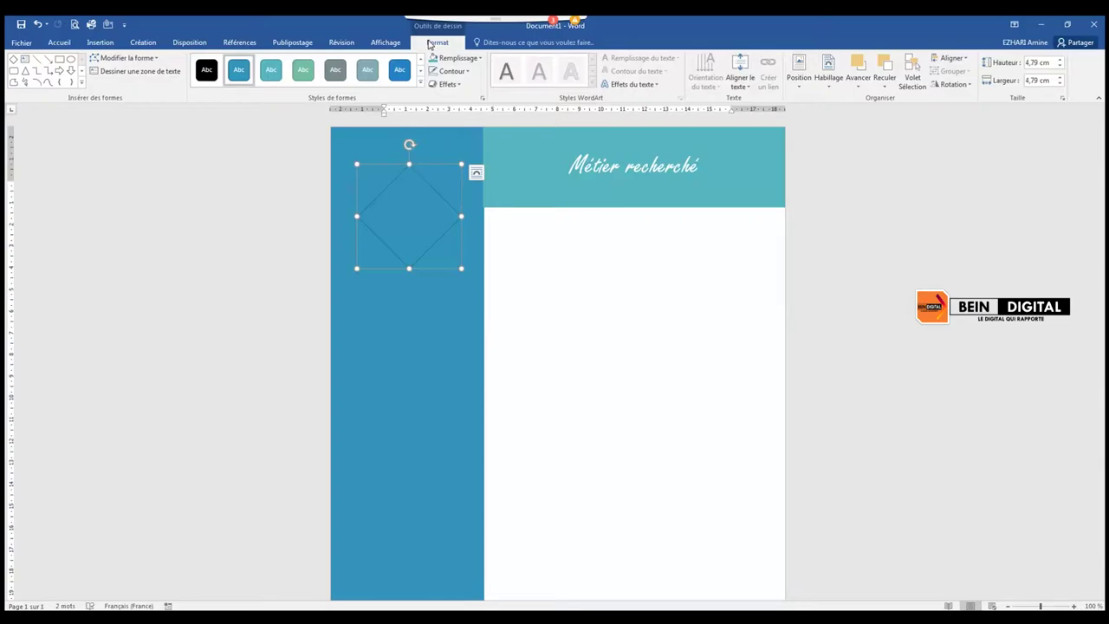
{"action": "left_click", "coordinate": [479, 60]}
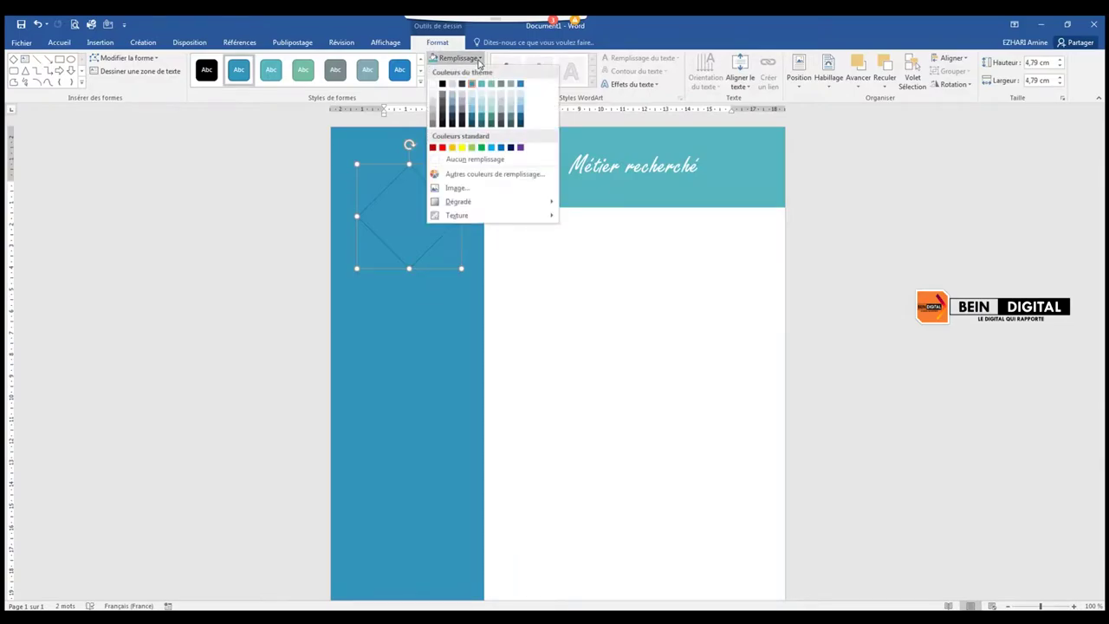
Fill the diamond with 2.JPG from Bureau\Nouveau dossier (2) and widen it to 5.13 cm
{"action": "left_click", "coordinate": [459, 188]}
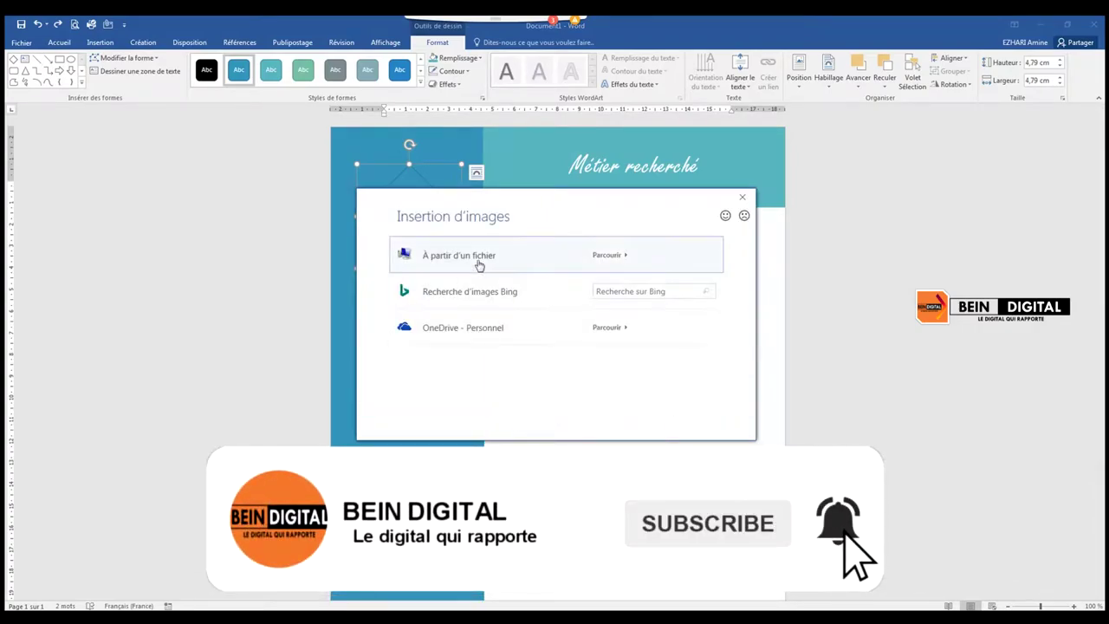
{"action": "left_click", "coordinate": [479, 264]}
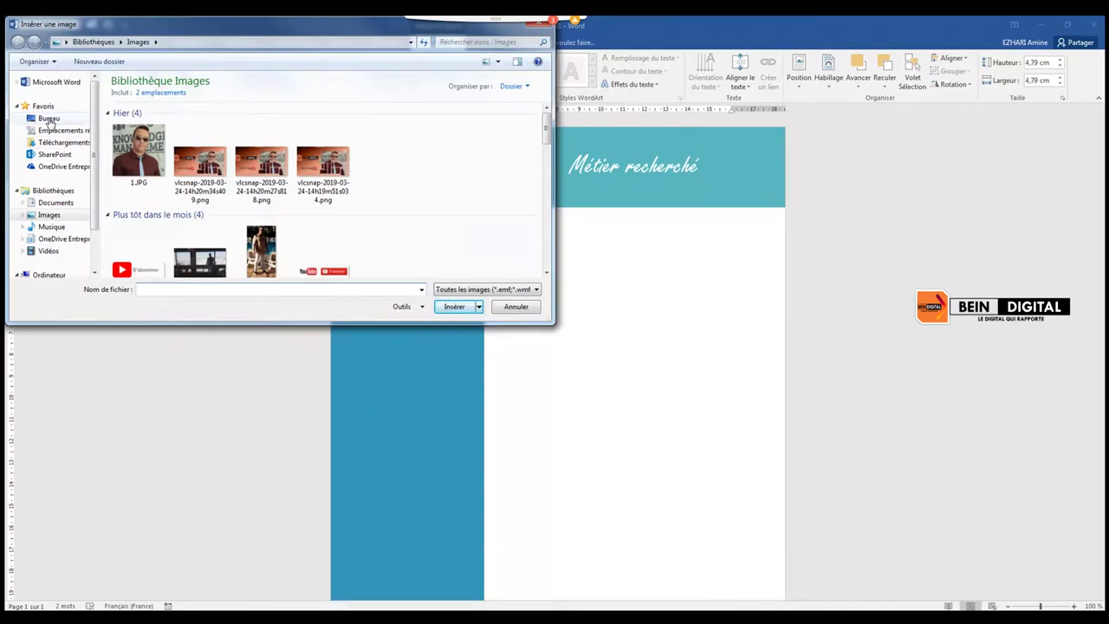
{"action": "left_click", "coordinate": [49, 120]}
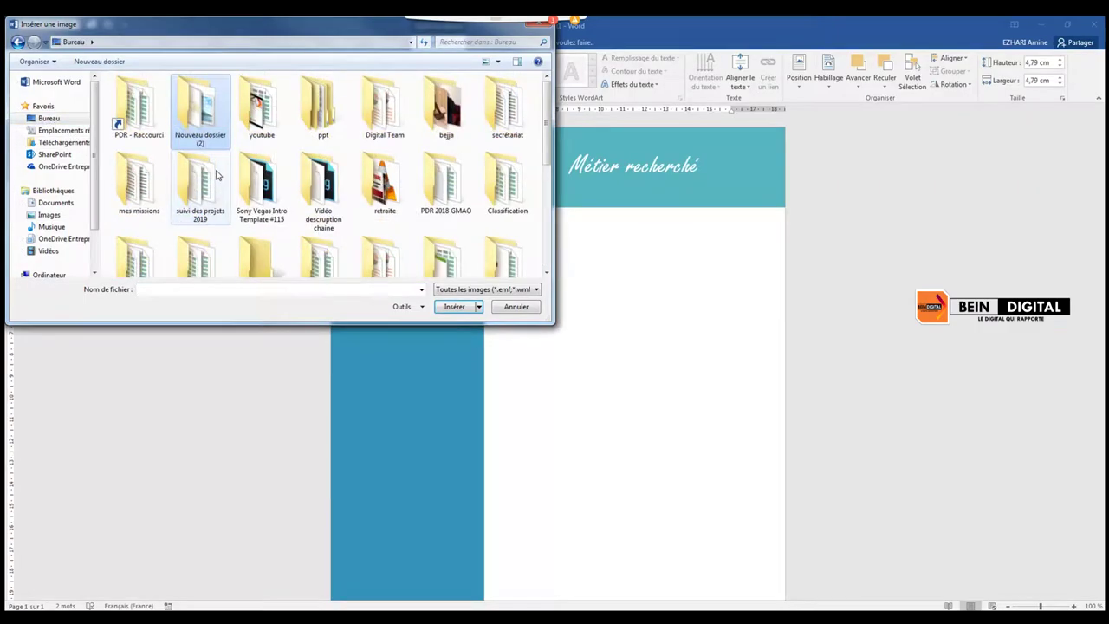
{"action": "double_click", "coordinate": [209, 141]}
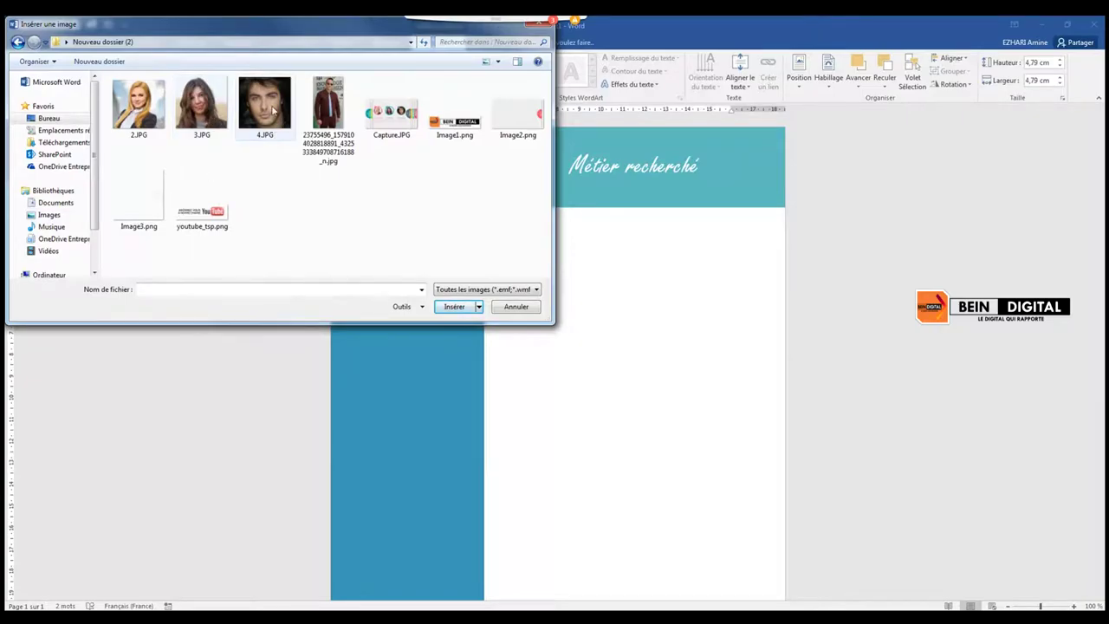
{"action": "double_click", "coordinate": [135, 113]}
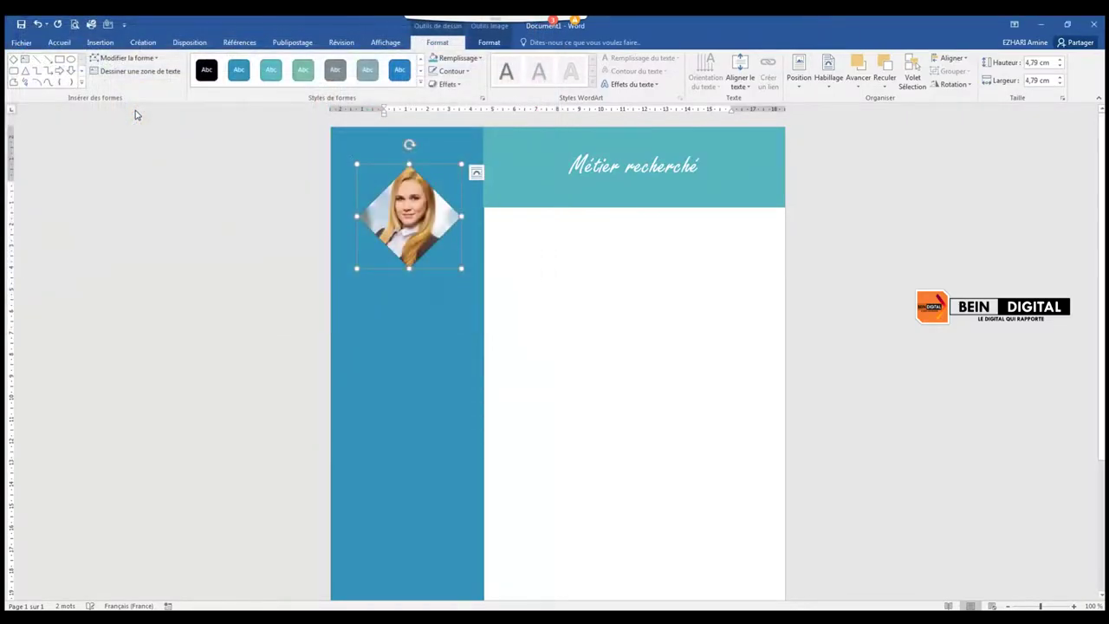
{"action": "left_click_drag", "start_coordinate": [465, 218], "coordinate": [406, 219]}
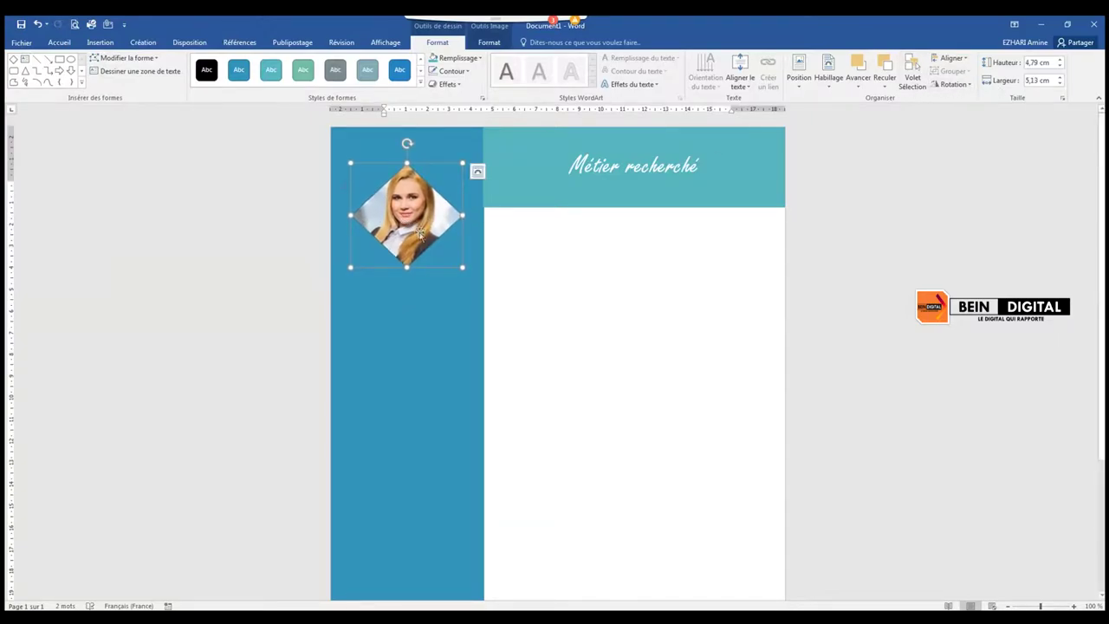
Crop the portrait photo to fit within the diamond shape
{"action": "left_click", "coordinate": [488, 42]}
{"action": "left_click", "coordinate": [985, 87]}
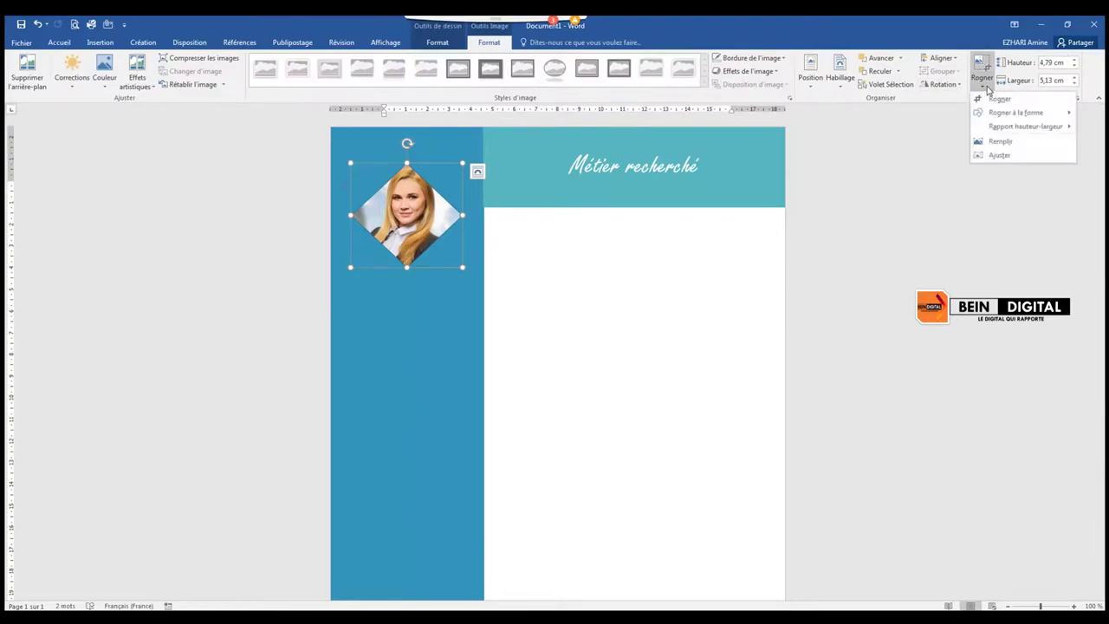
{"action": "left_click", "coordinate": [1000, 155]}
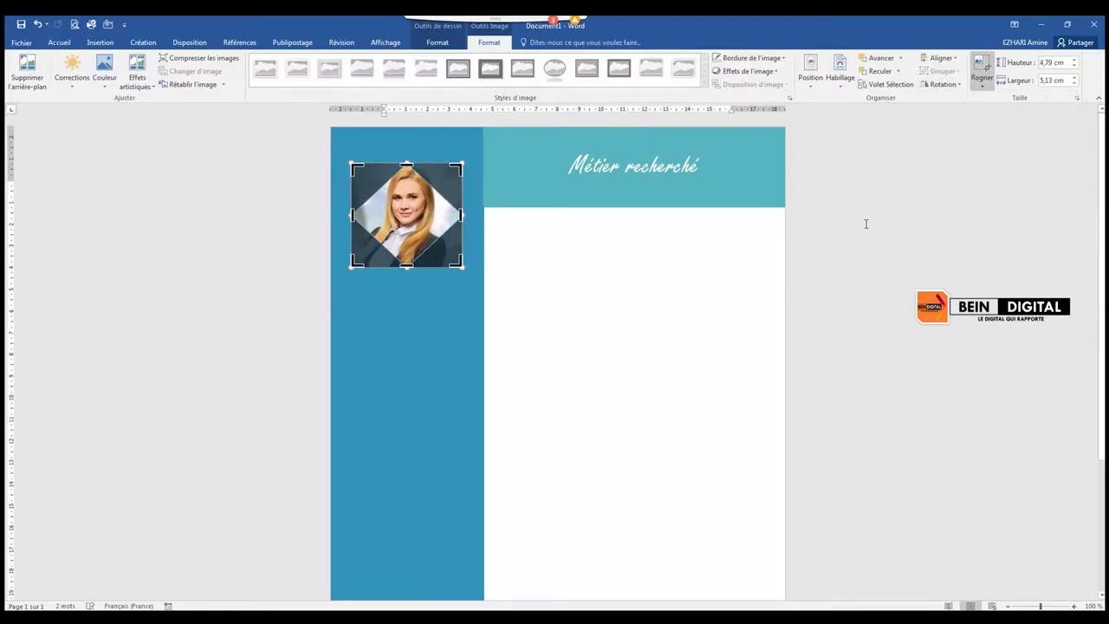
{"action": "left_click", "coordinate": [419, 215]}
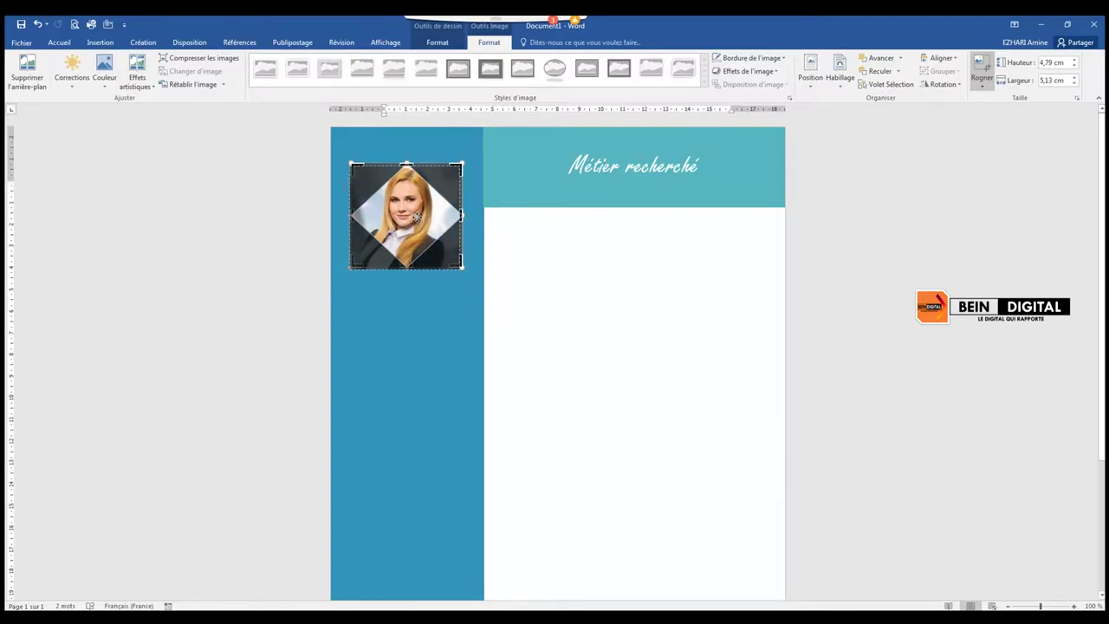
{"action": "left_click", "coordinate": [417, 217]}
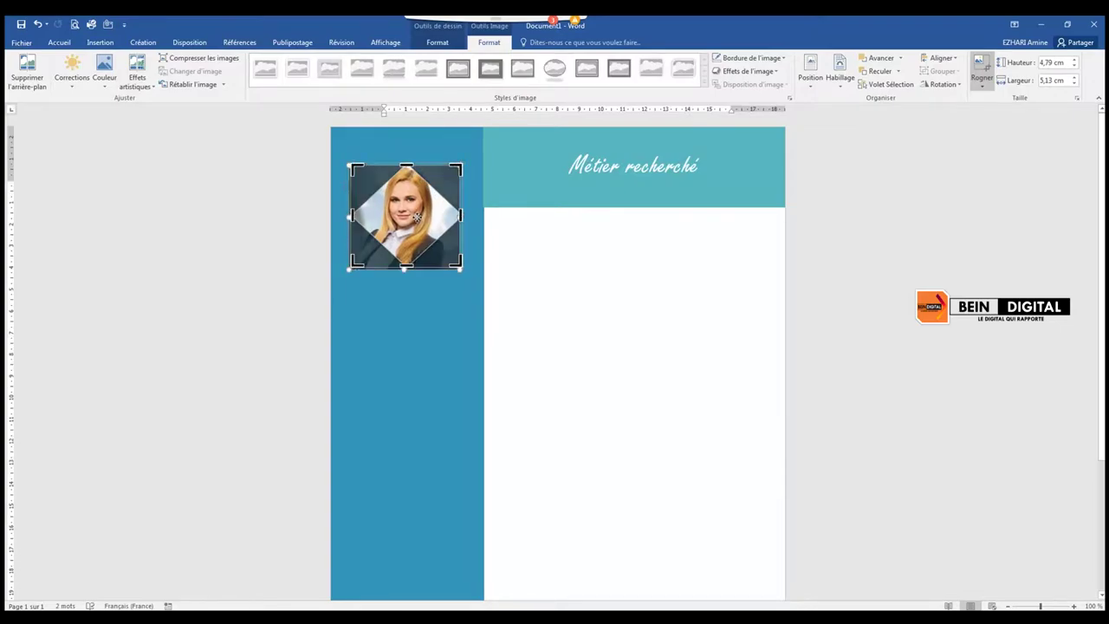
{"action": "left_click", "coordinate": [593, 314]}
{"action": "left_click", "coordinate": [437, 225]}
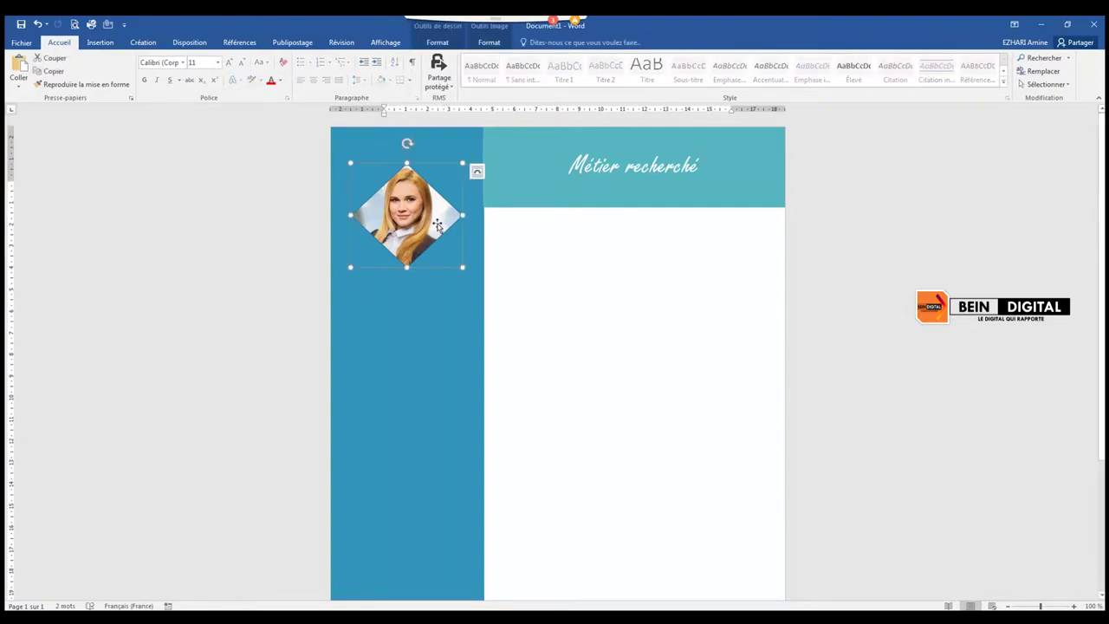
Set the photo's Couleur to Aucune recolorisation to keep its original colours
{"action": "left_click", "coordinate": [490, 43]}
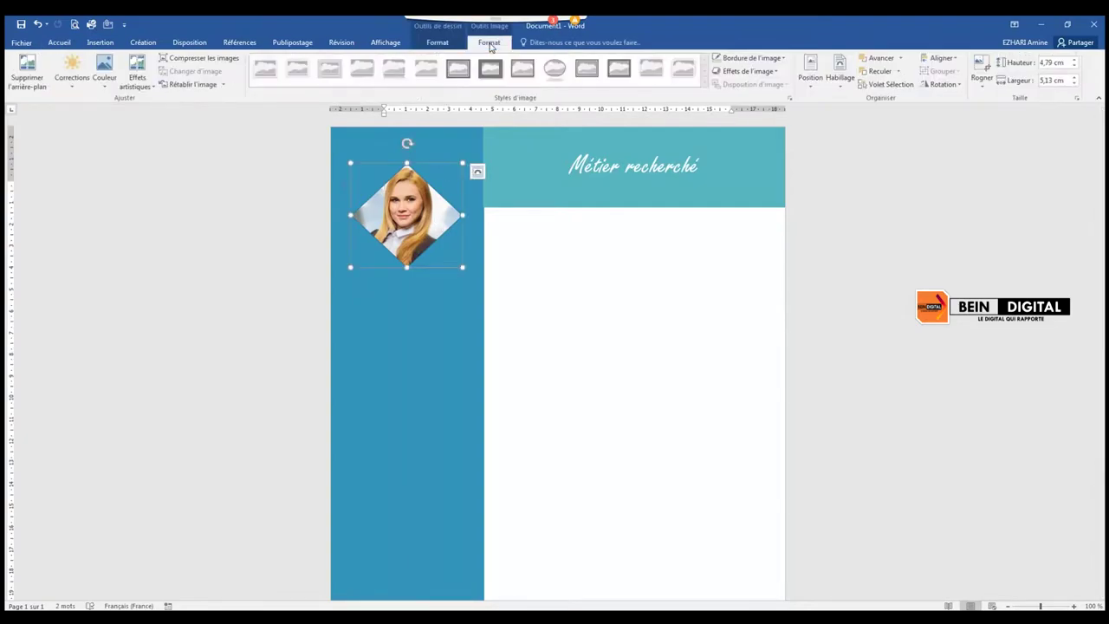
{"action": "left_click", "coordinate": [105, 86]}
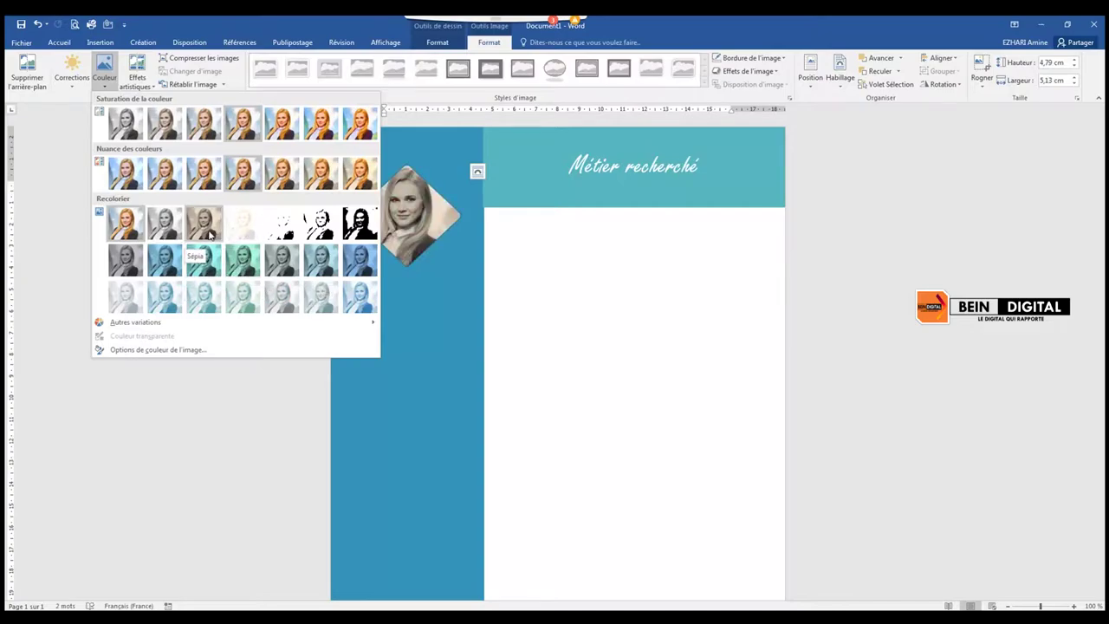
{"action": "left_click", "coordinate": [132, 232]}
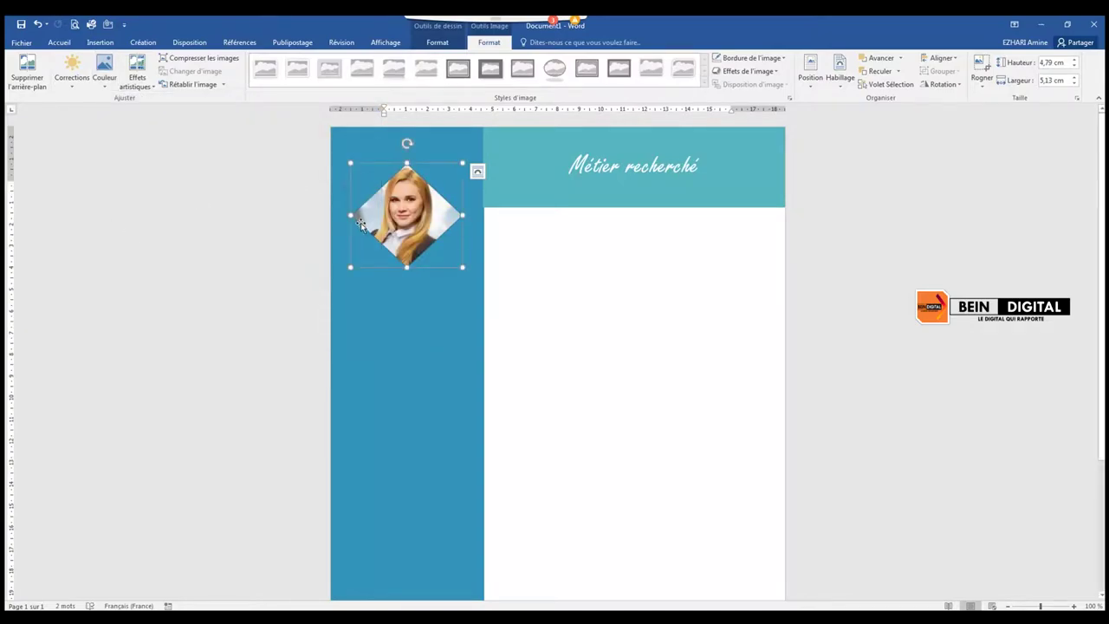
{"action": "left_click", "coordinate": [461, 44]}
Give the diamond photo a dashed outline 2¼ pt thick
{"action": "left_click", "coordinate": [451, 71]}
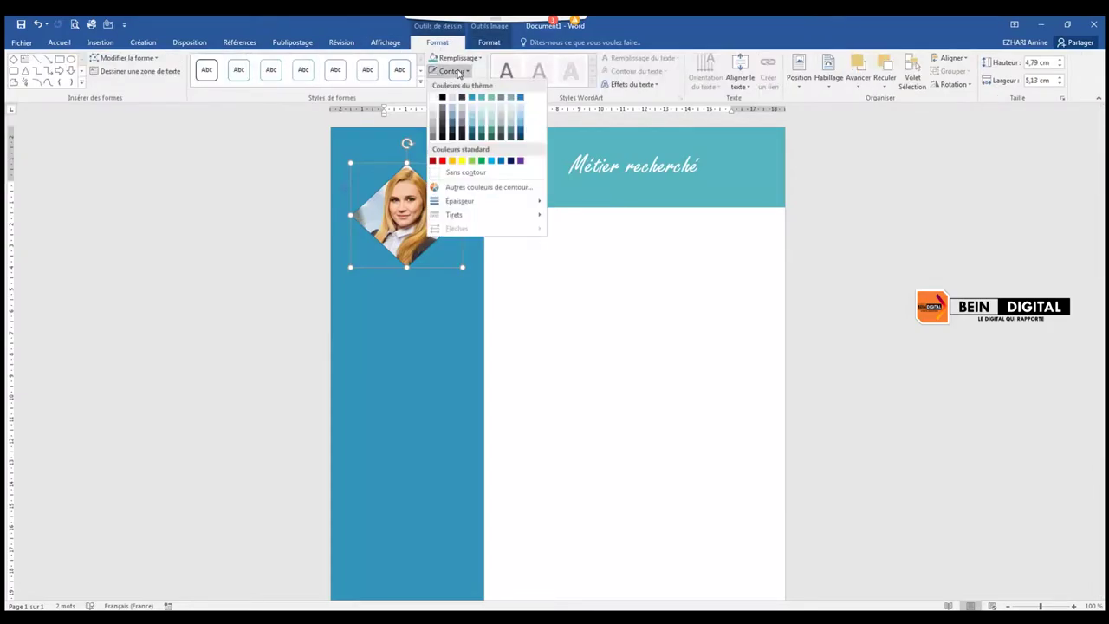
{"action": "left_click", "coordinate": [442, 173]}
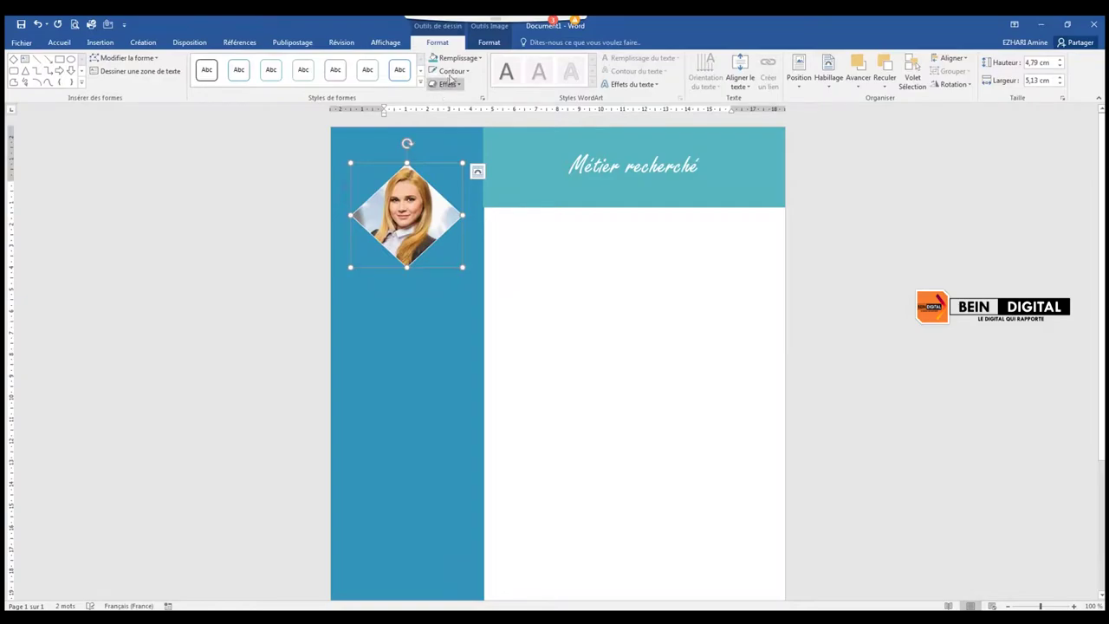
{"action": "left_click", "coordinate": [450, 72]}
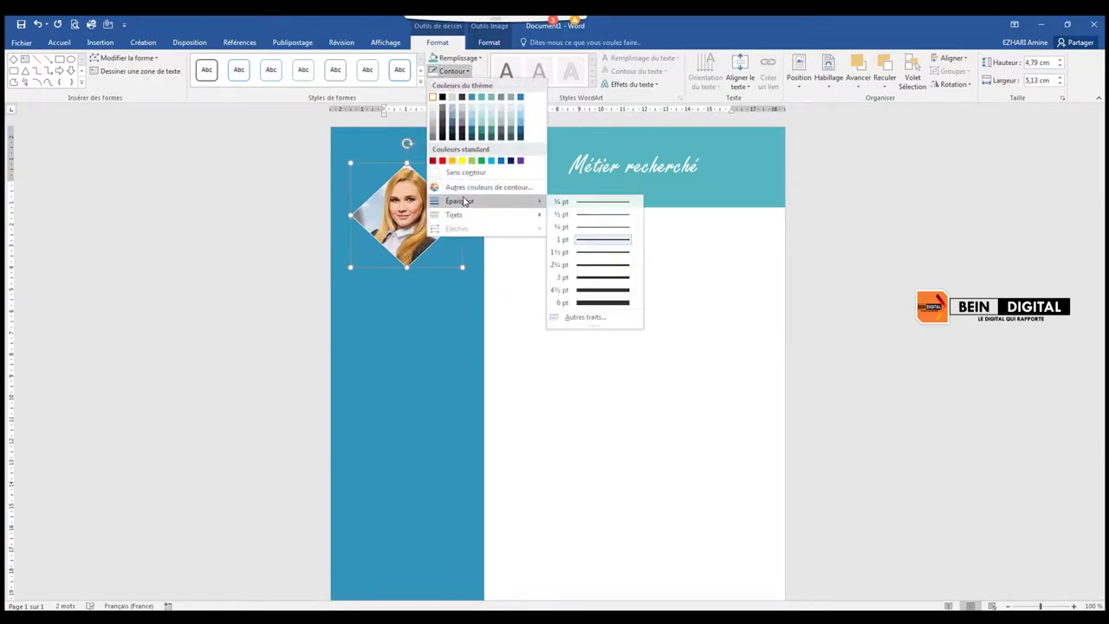
{"action": "mouse_move", "coordinate": [460, 201]}
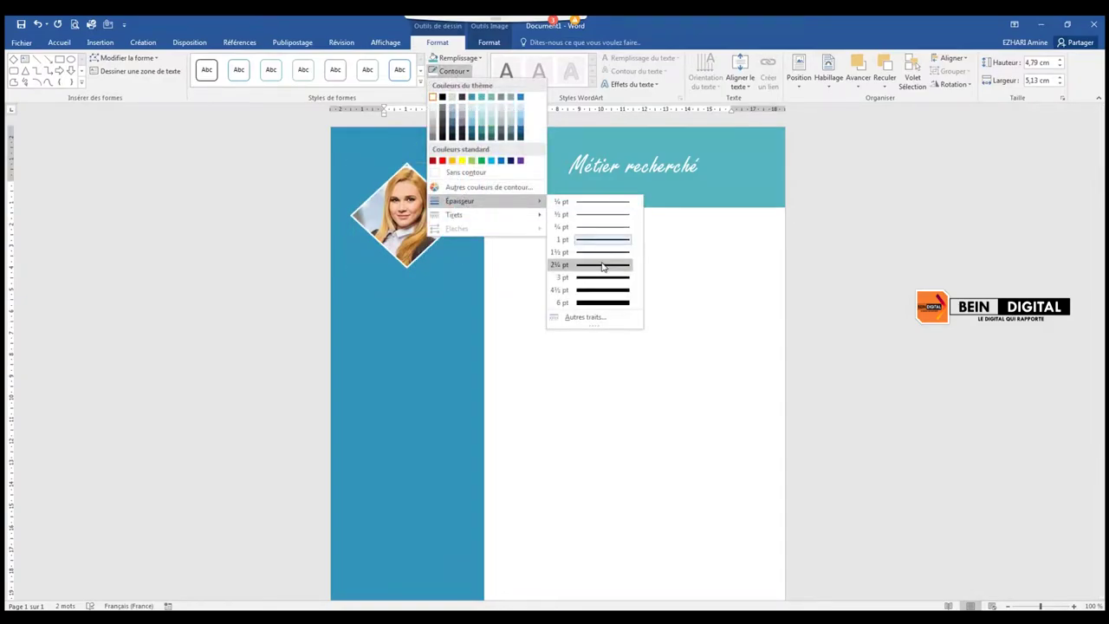
{"action": "left_click", "coordinate": [603, 265]}
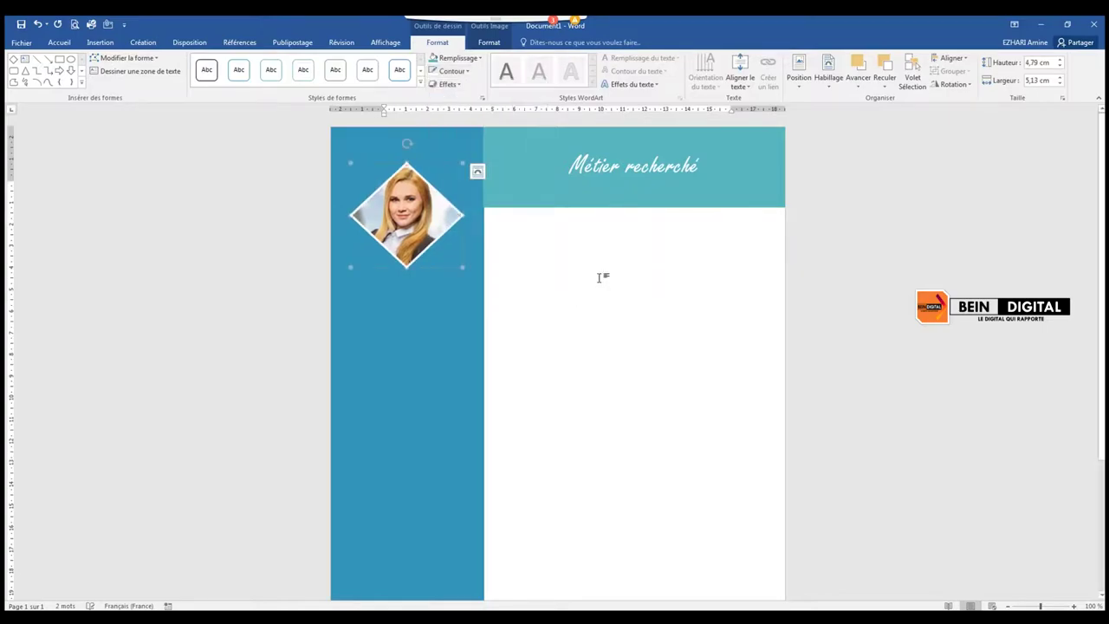
{"action": "left_click", "coordinate": [451, 73]}
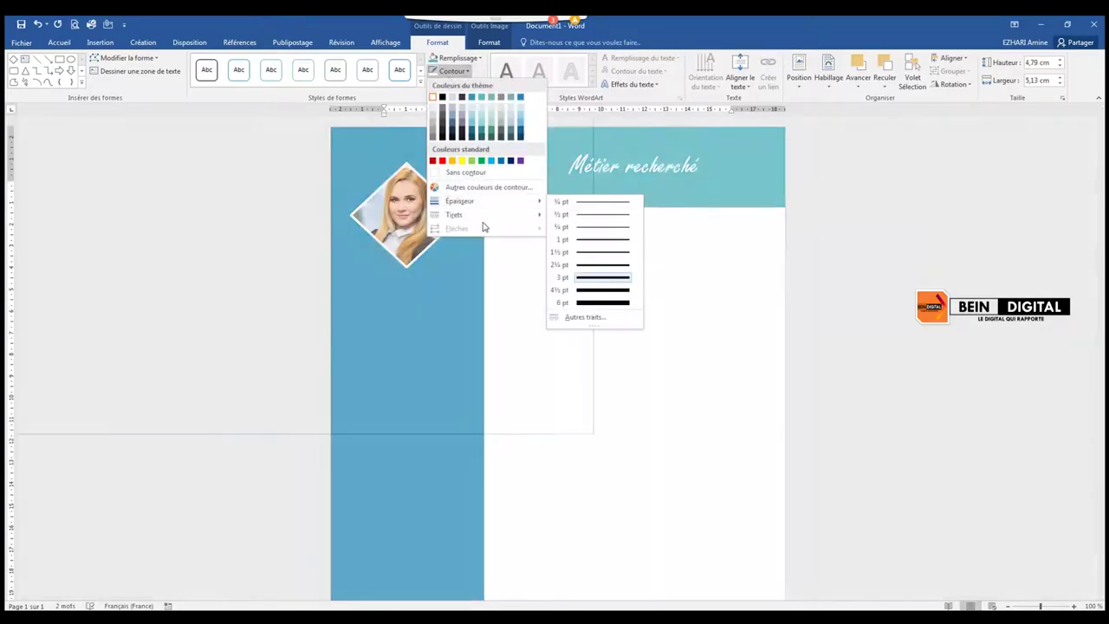
{"action": "mouse_move", "coordinate": [454, 215]}
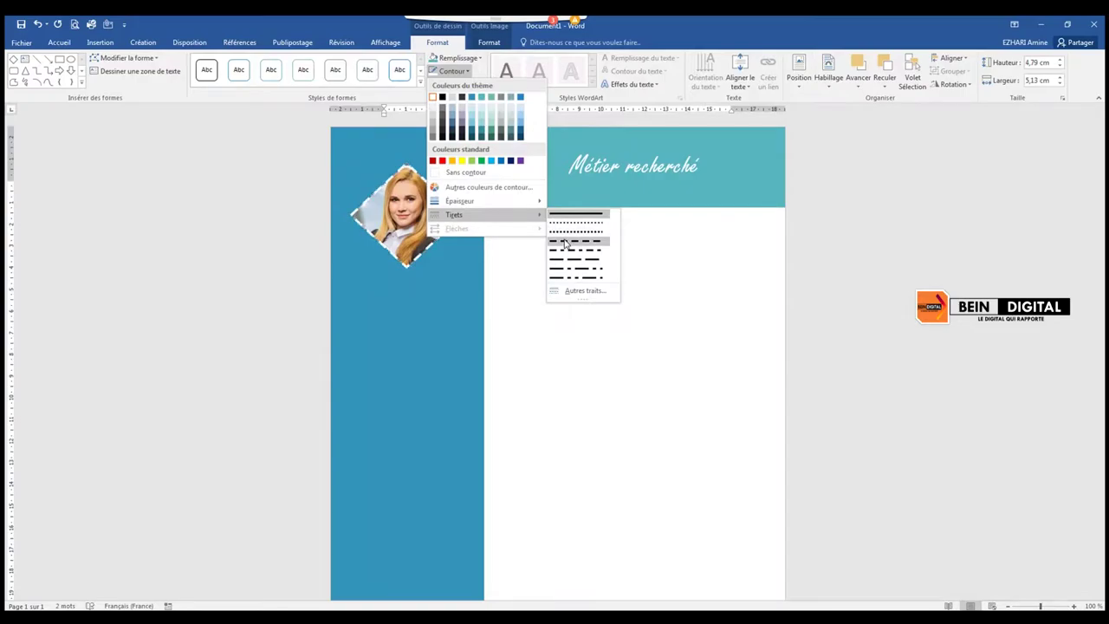
{"action": "left_click", "coordinate": [565, 243]}
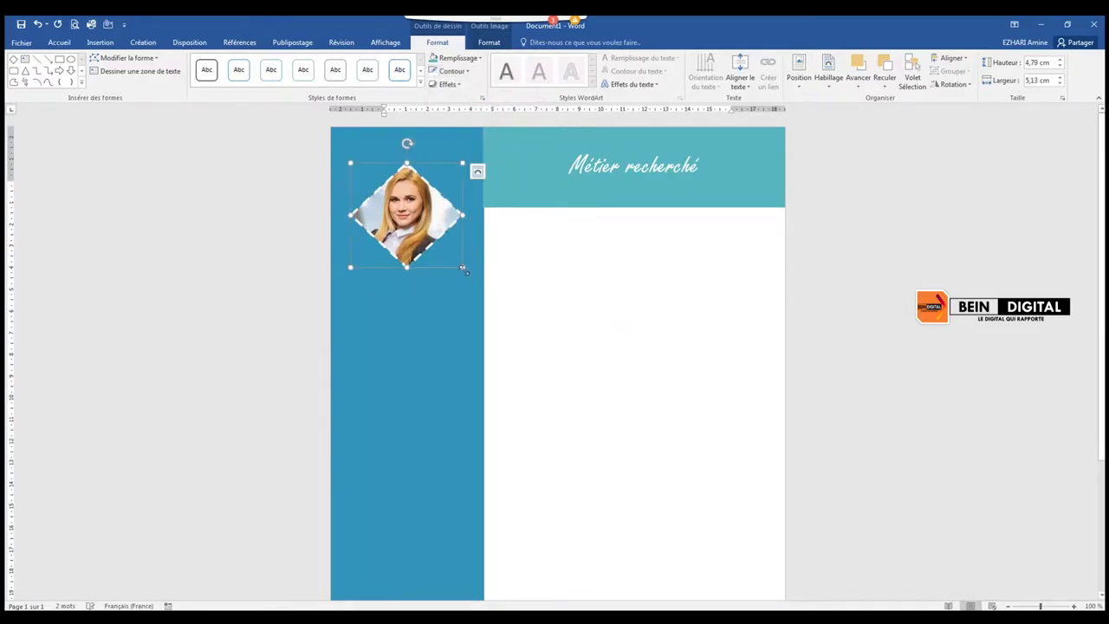
Resize the photo to about 5.87 × 6.04 cm and position it at the sidebar top
{"action": "mouse_move", "coordinate": [464, 269]}
{"action": "left_mouse_down"}
{"action": "mouse_move", "coordinate": [473, 277]}
{"action": "mouse_move", "coordinate": [444, 245]}
{"action": "left_mouse_up"}
{"action": "left_click_drag", "start_coordinate": [468, 159], "coordinate": [487, 131]}
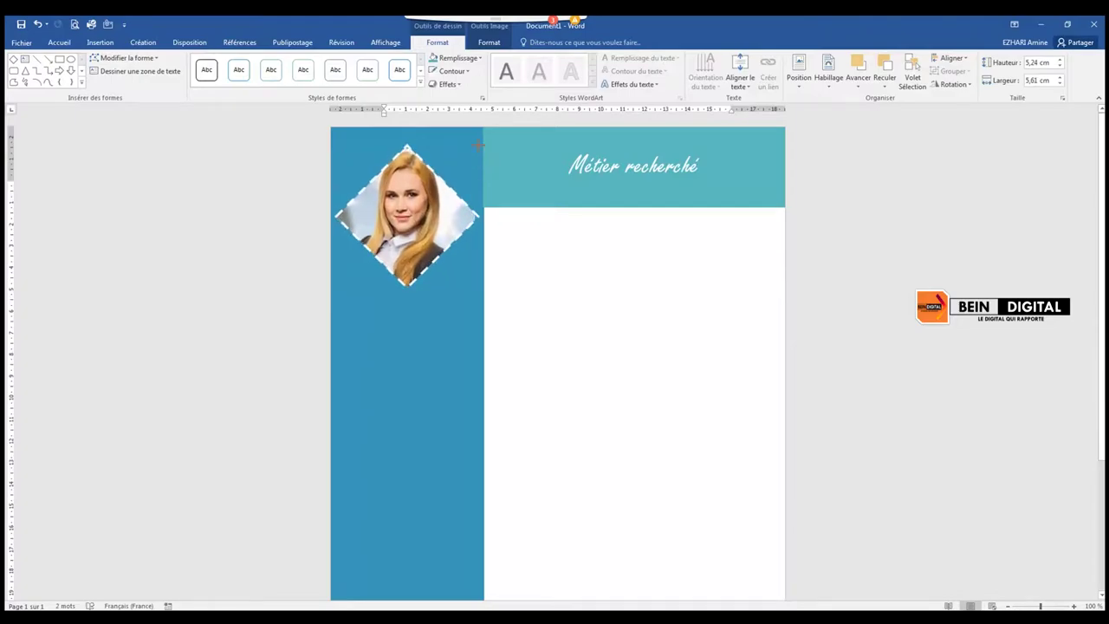
{"action": "left_click_drag", "start_coordinate": [439, 185], "coordinate": [428, 184]}
{"action": "left_click_drag", "start_coordinate": [476, 273], "coordinate": [466, 255]}
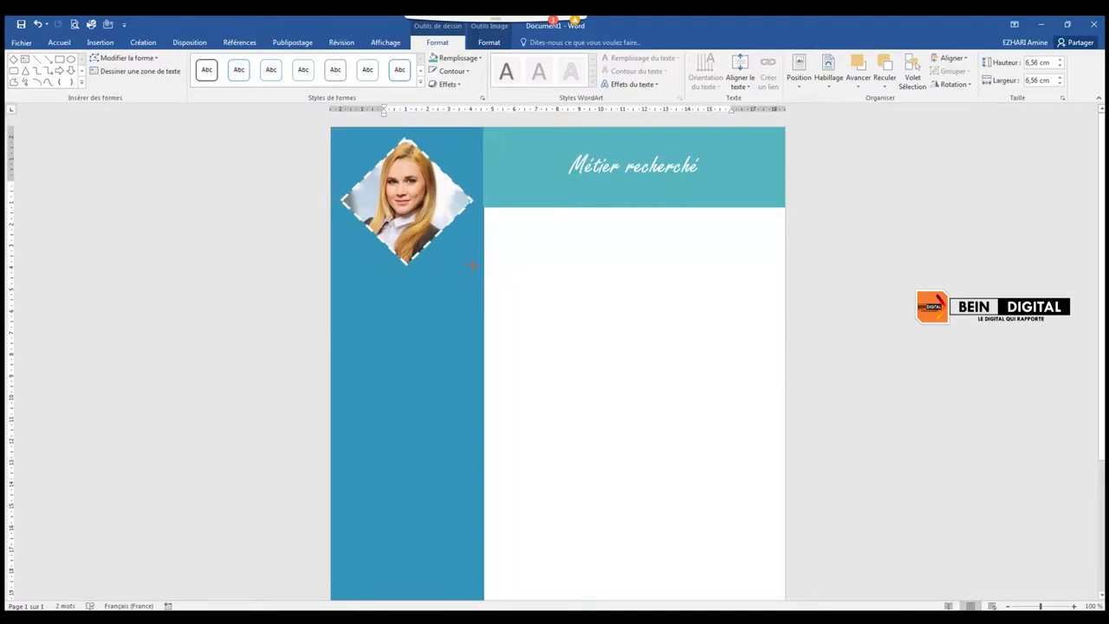
{"action": "left_click_drag", "start_coordinate": [420, 210], "coordinate": [427, 219]}
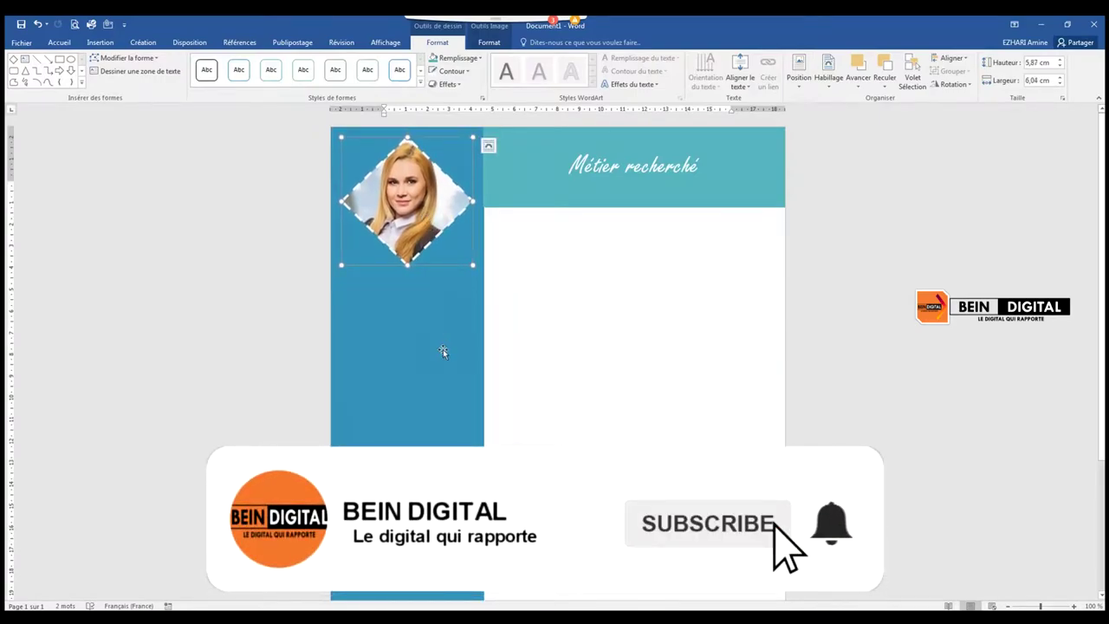
{"action": "left_click", "coordinate": [443, 349]}
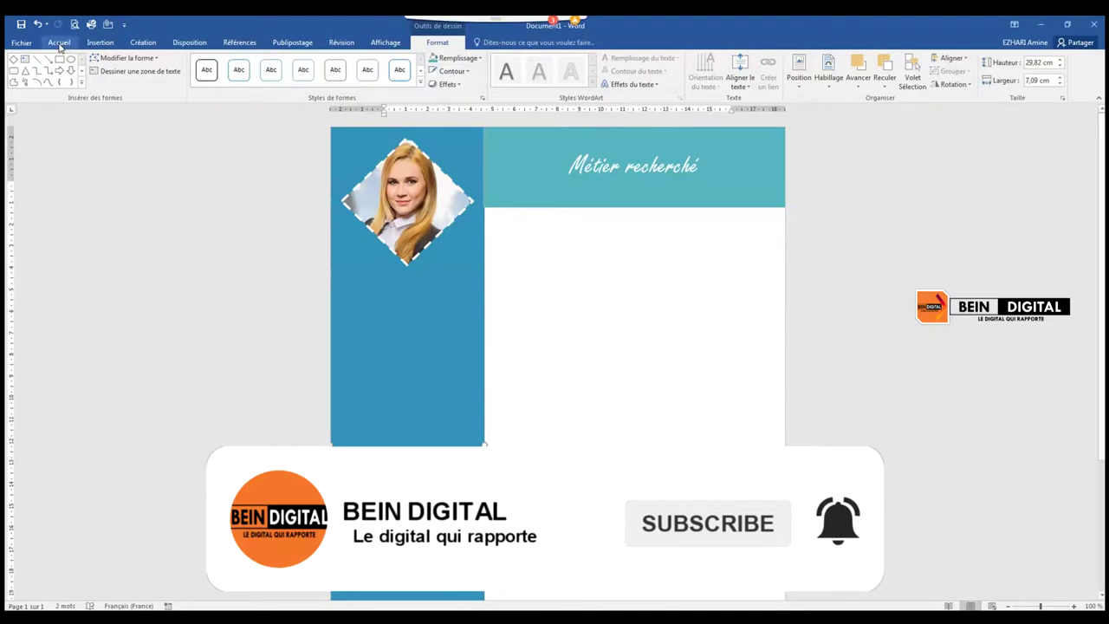
{"action": "left_click", "coordinate": [100, 43]}
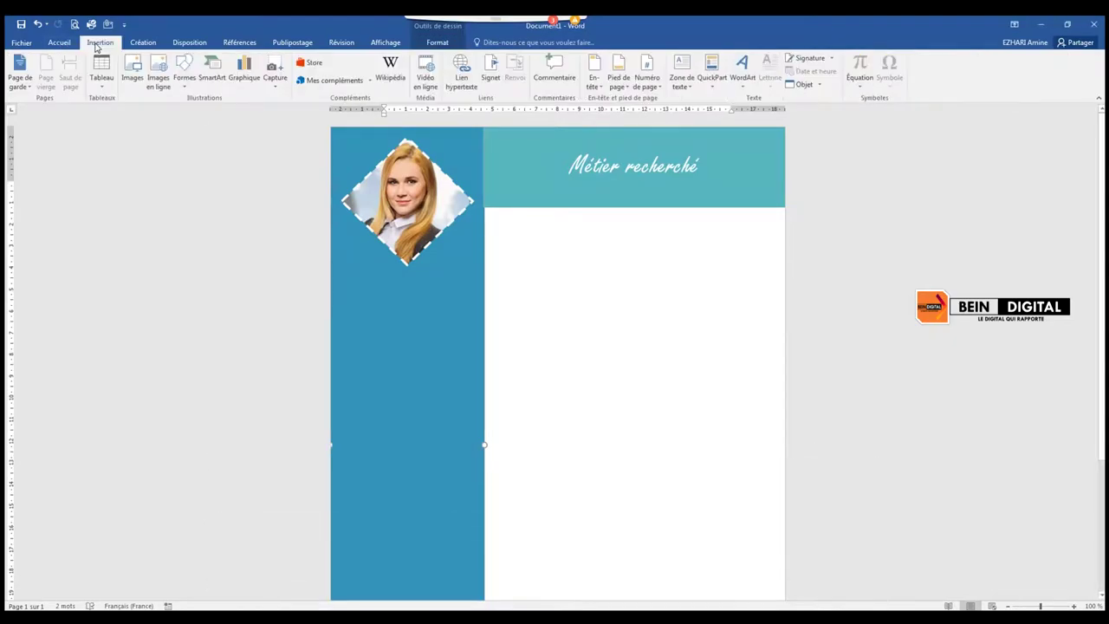
Draw a text box under the photo for the name, with no fill and no outline
{"action": "left_click", "coordinate": [186, 80]}
{"action": "left_click", "coordinate": [190, 115]}
{"action": "left_click_drag", "start_coordinate": [367, 279], "coordinate": [453, 311]}
{"action": "type", "text": "John Doe"}
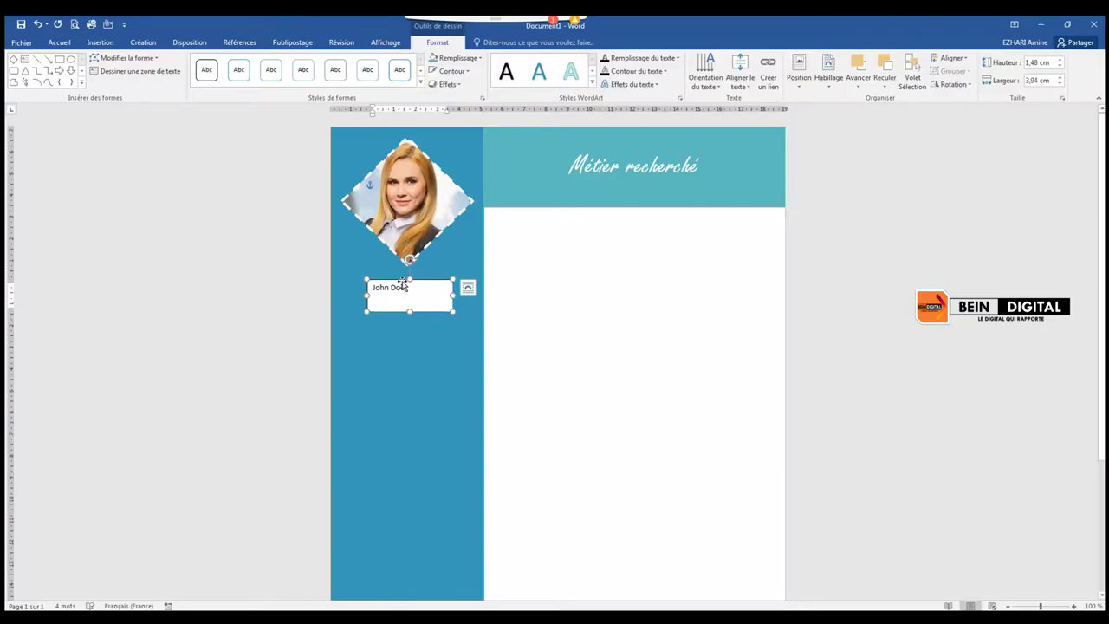
{"action": "triple_click", "coordinate": [403, 287]}
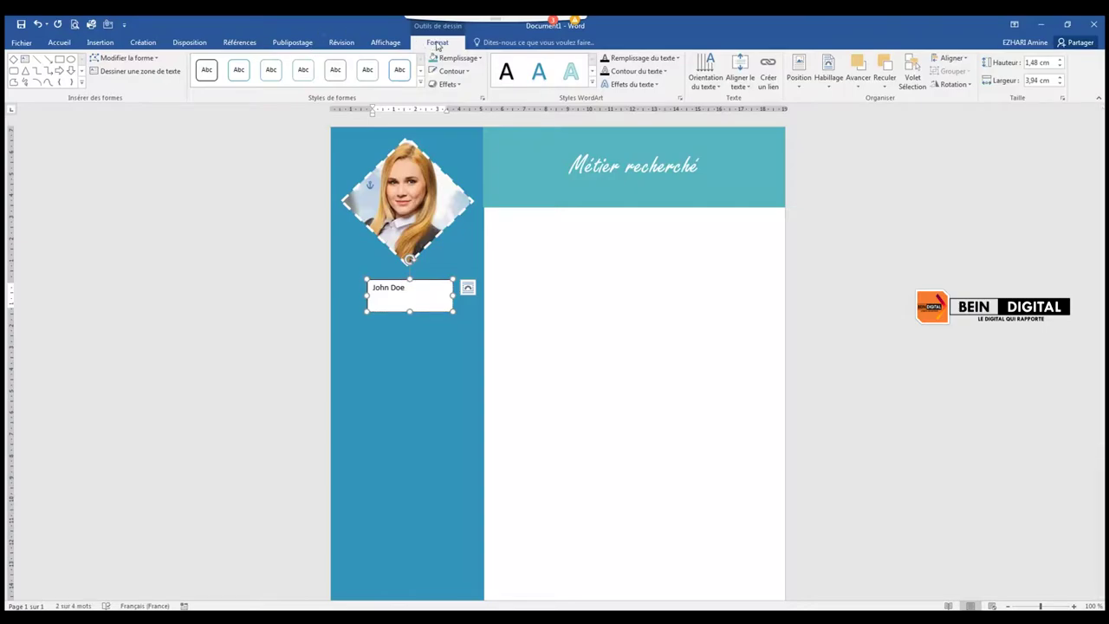
{"action": "left_click", "coordinate": [452, 58]}
{"action": "left_click", "coordinate": [468, 173]}
{"action": "left_click", "coordinate": [450, 71]}
{"action": "left_click", "coordinate": [460, 173]}
Make 'John Doe' white and centred, stretching the box across the full sidebar width
{"action": "double_click", "coordinate": [393, 294]}
{"action": "triple_click", "coordinate": [389, 288]}
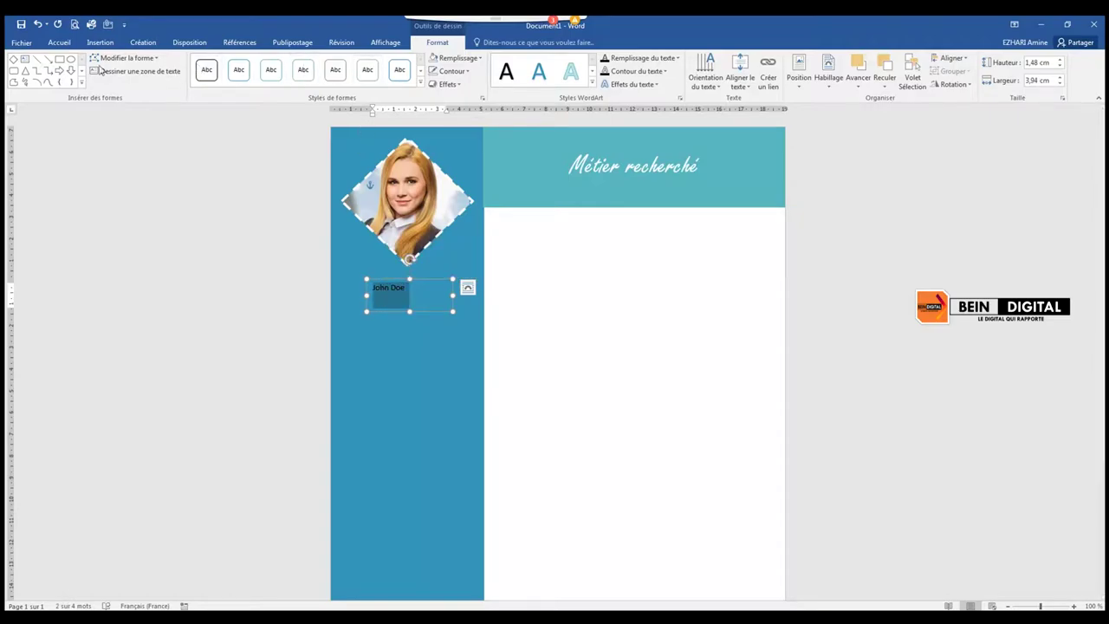
{"action": "left_click", "coordinate": [63, 44]}
{"action": "left_click", "coordinate": [280, 80]}
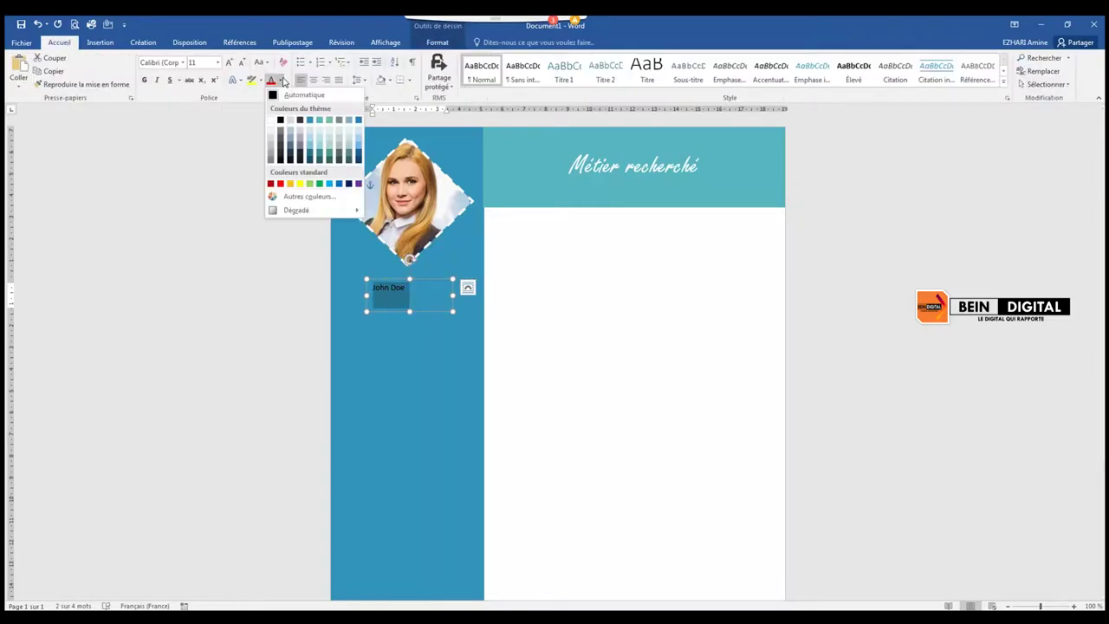
{"action": "left_click", "coordinate": [273, 131]}
{"action": "key", "text": "ctrl+e"}
{"action": "left_click_drag", "start_coordinate": [366, 295], "coordinate": [331, 295]}
{"action": "left_click_drag", "start_coordinate": [452, 296], "coordinate": [482, 295]}
{"action": "left_click_drag", "start_coordinate": [406, 312], "coordinate": [406, 301]}
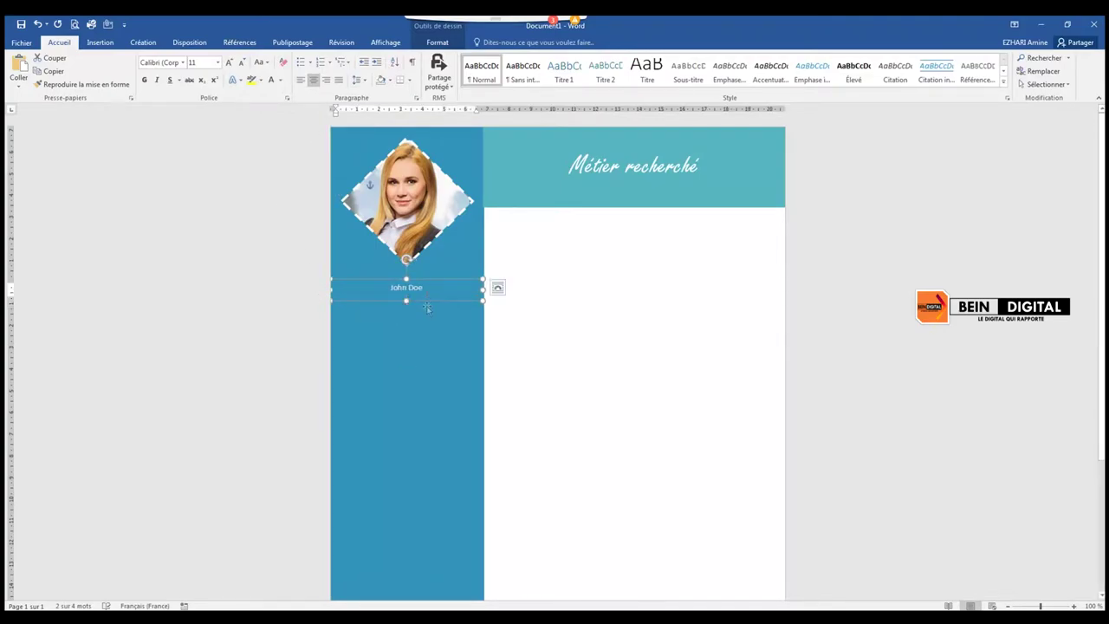
Enlarge the name to 28 pt and make the text box taller to fit it
{"action": "left_click", "coordinate": [230, 62]}
{"action": "left_click", "coordinate": [230, 63]}
{"action": "left_click", "coordinate": [231, 62]}
{"action": "left_click", "coordinate": [231, 62]}
{"action": "left_click", "coordinate": [231, 62]}
{"action": "left_click", "coordinate": [231, 64]}
{"action": "left_click", "coordinate": [231, 63]}
{"action": "left_click_drag", "start_coordinate": [405, 301], "coordinate": [417, 270]}
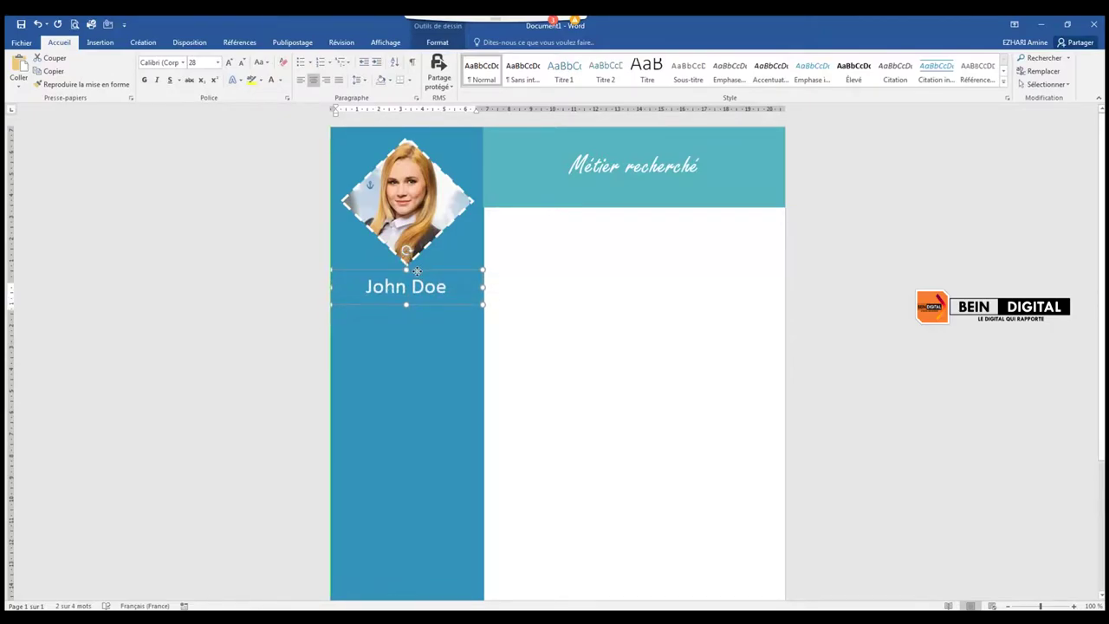
Change the 'John Doe' font to a serif typeface, ending on Microsoft Himalaya
{"action": "double_click", "coordinate": [405, 289]}
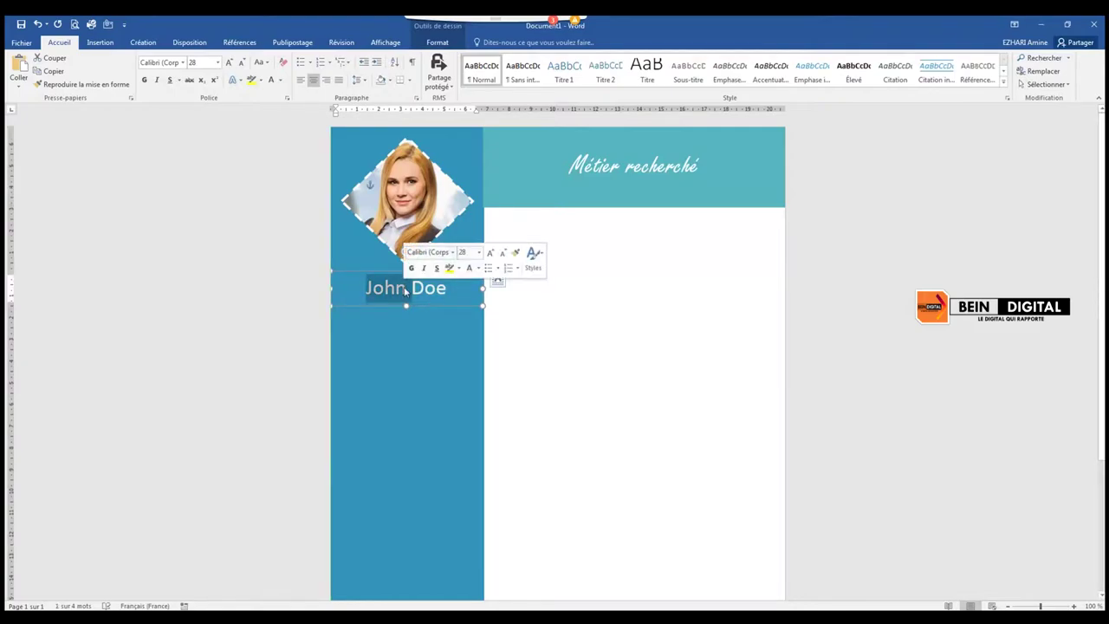
{"action": "left_click_drag", "start_coordinate": [365, 288], "coordinate": [458, 289]}
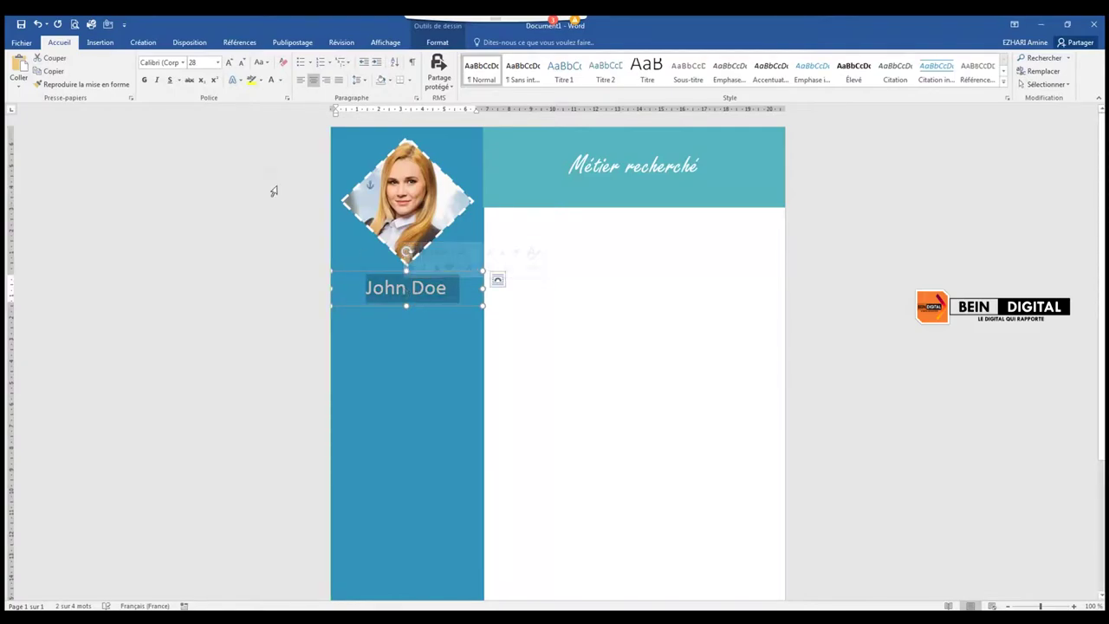
{"action": "left_click", "coordinate": [184, 63]}
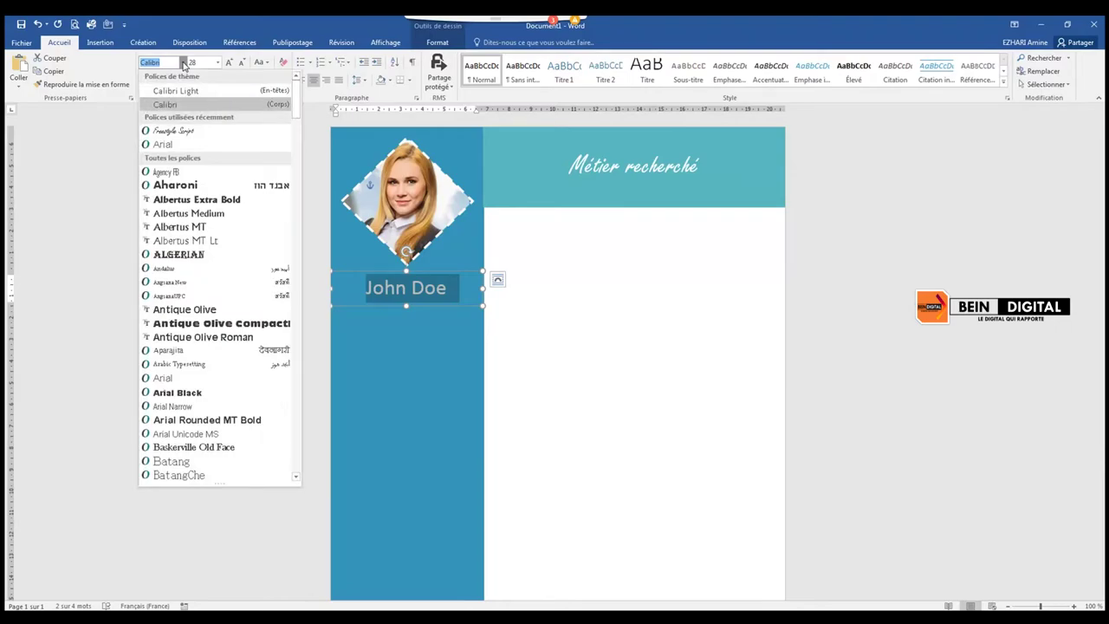
{"action": "type", "text": "Magneto"}
{"action": "type", "text": "Microsoft Hi"}
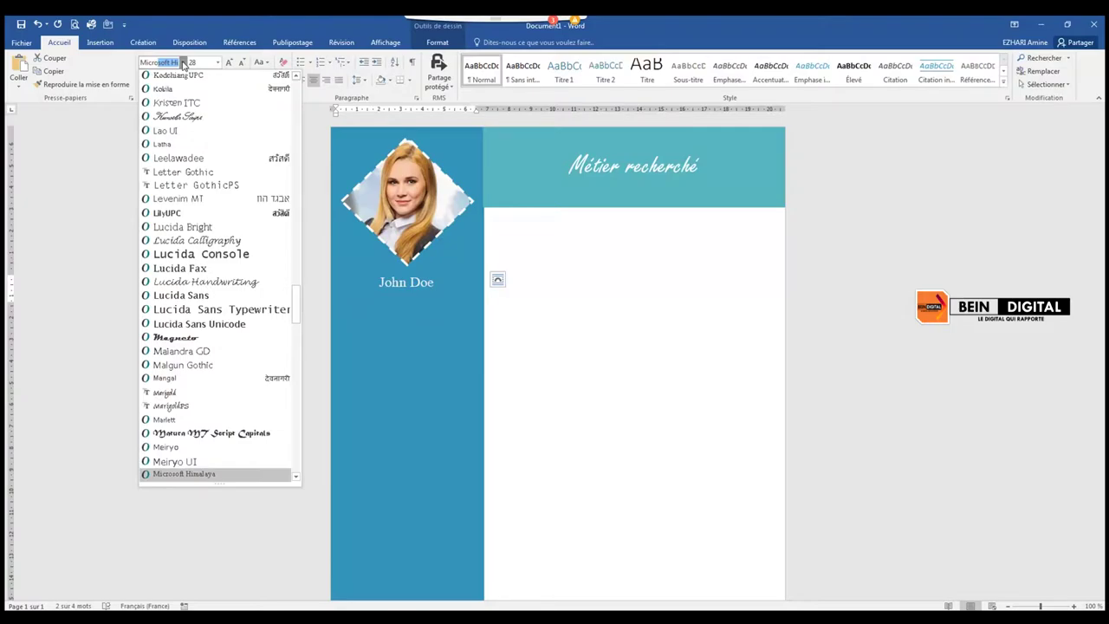
{"action": "left_click_drag", "start_coordinate": [296, 304], "coordinate": [297, 322]}
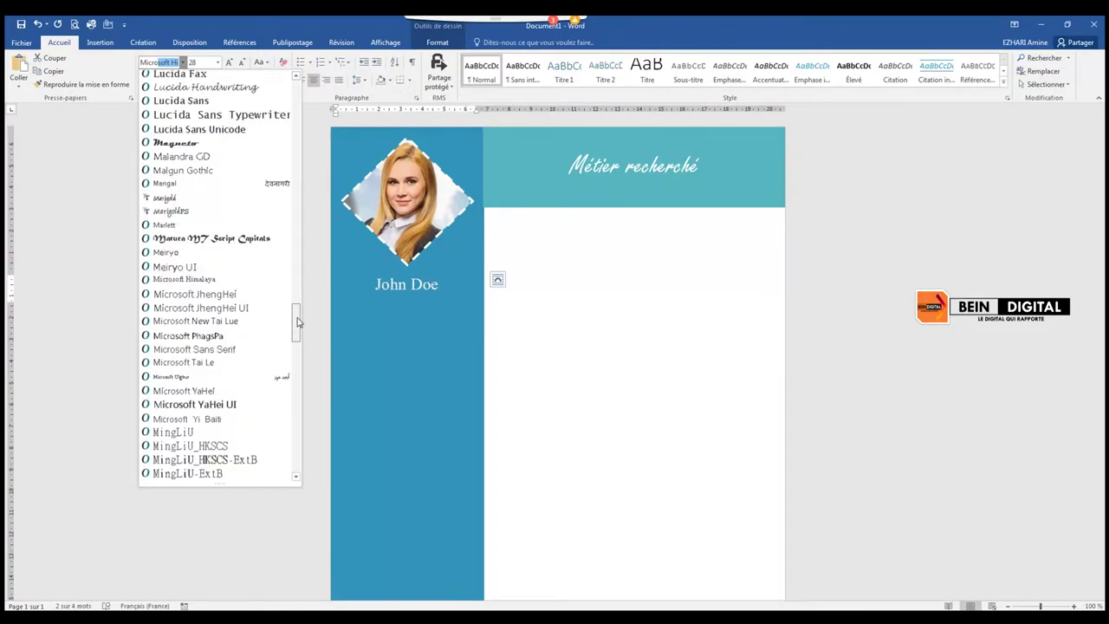
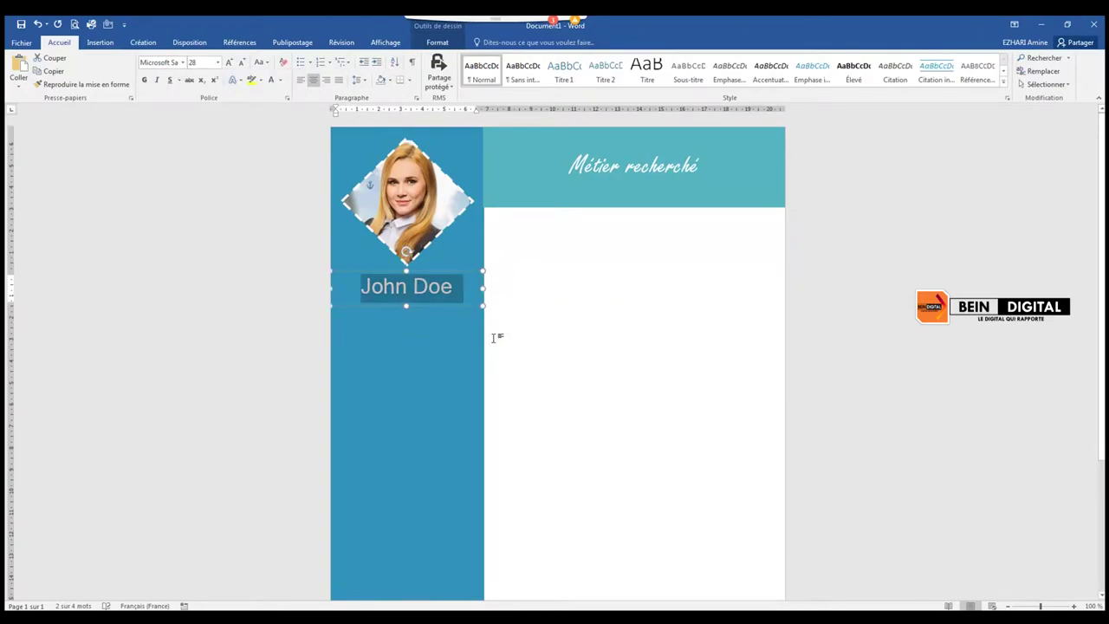
Add the candidate's street address and postcode-and-city lines under the name, resizing the sidebar text box
{"action": "key", "text": "Right"}
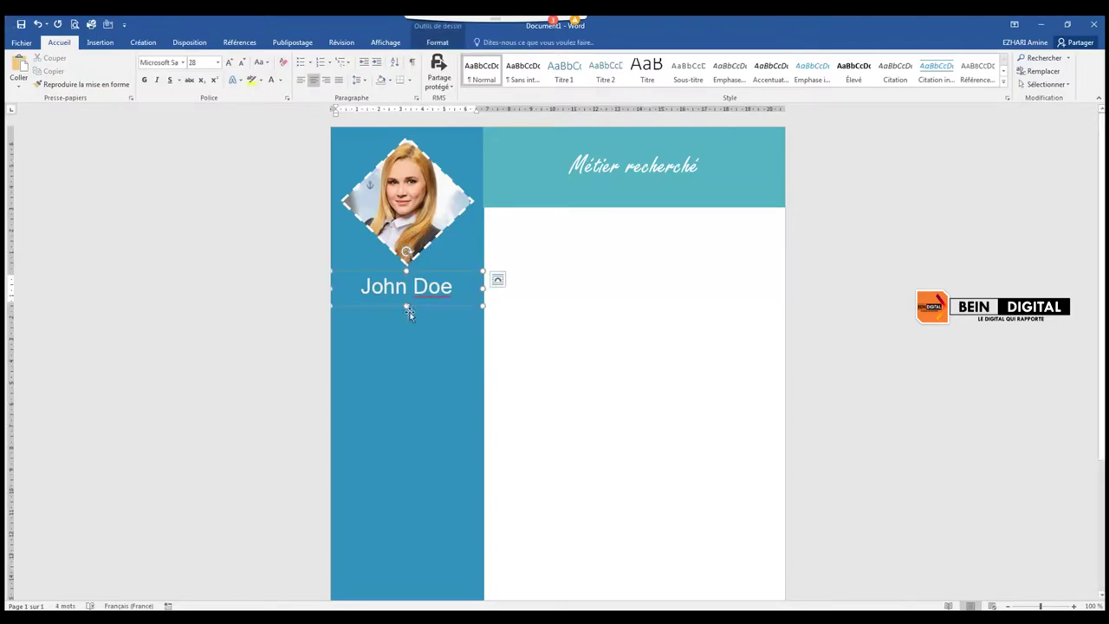
{"action": "left_click_drag", "start_coordinate": [406, 306], "coordinate": [407, 344]}
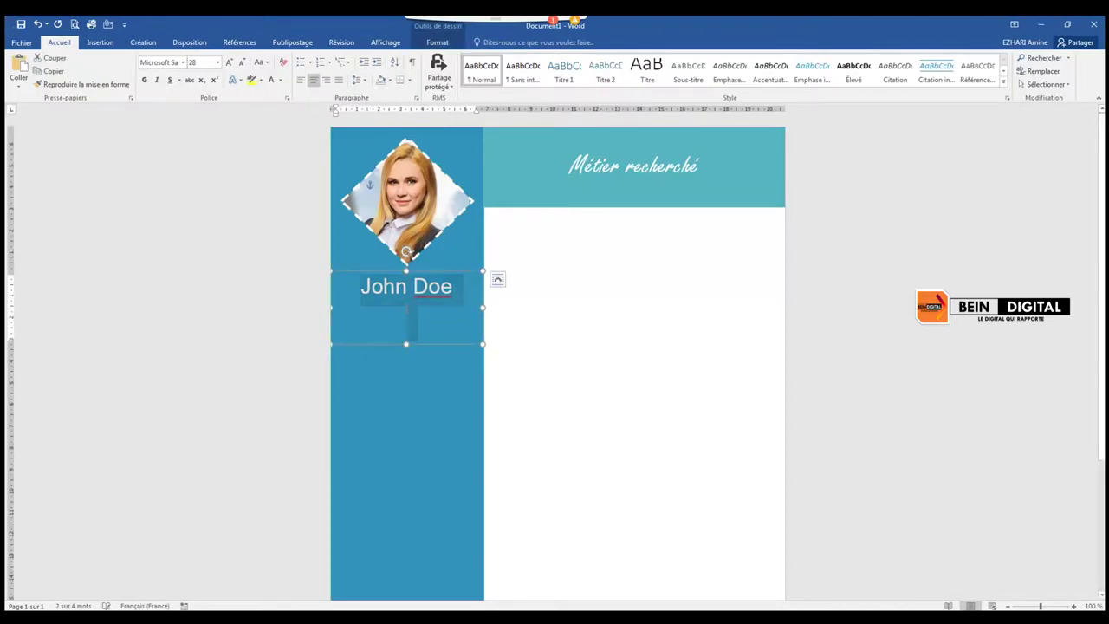
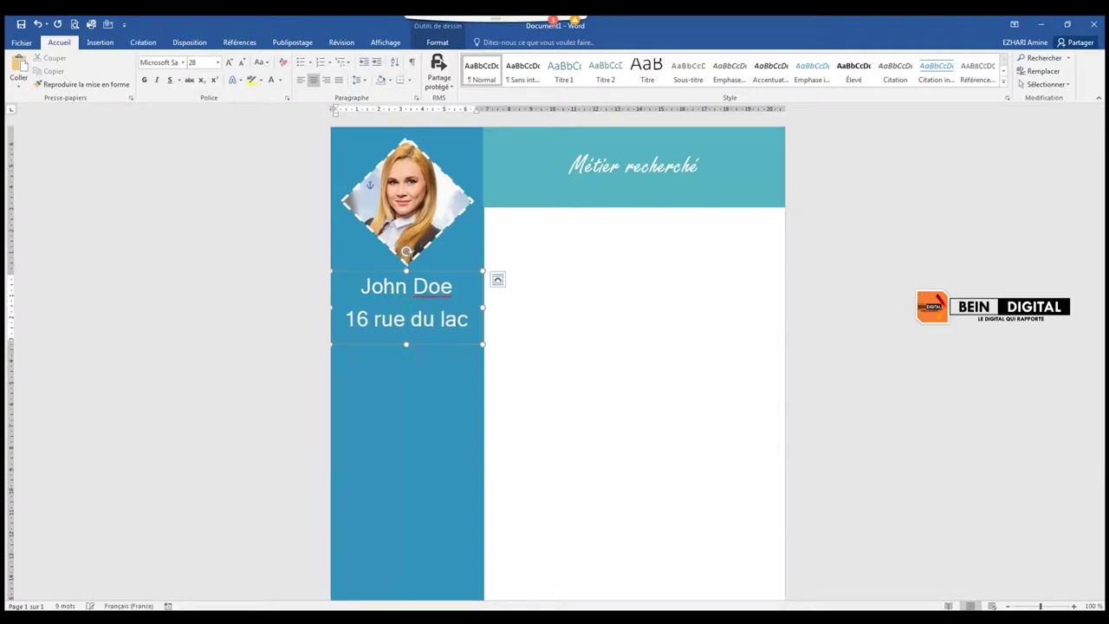
{"action": "key", "text": "Return"}
{"action": "type", "text": "95 000 Paris"}
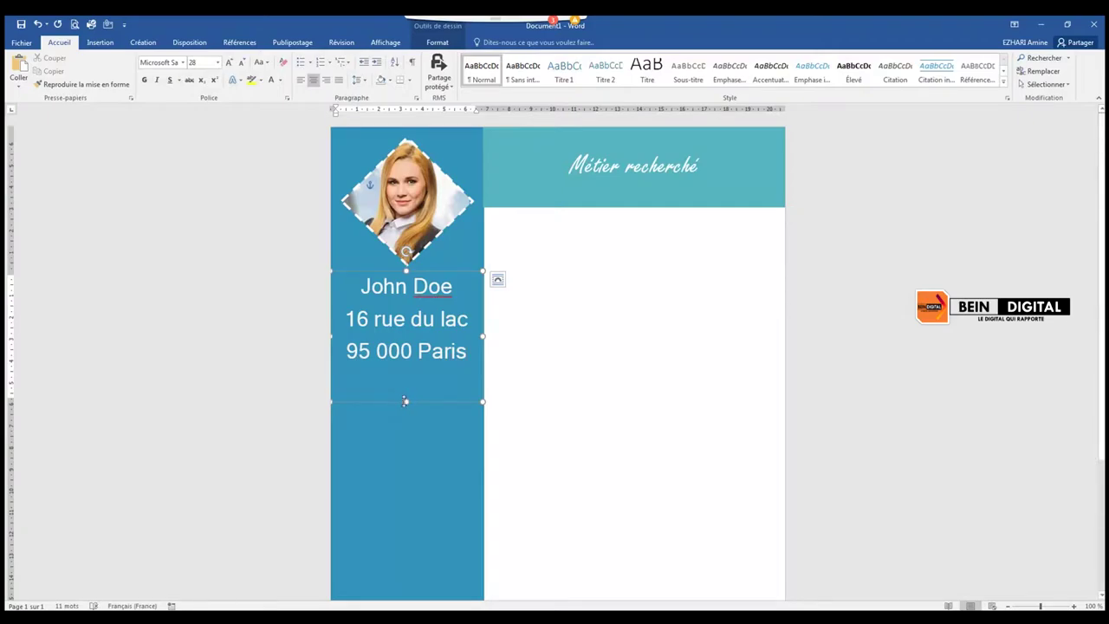
{"action": "left_click_drag", "start_coordinate": [405, 400], "coordinate": [406, 379]}
{"action": "left_click_drag", "start_coordinate": [468, 351], "coordinate": [346, 319]}
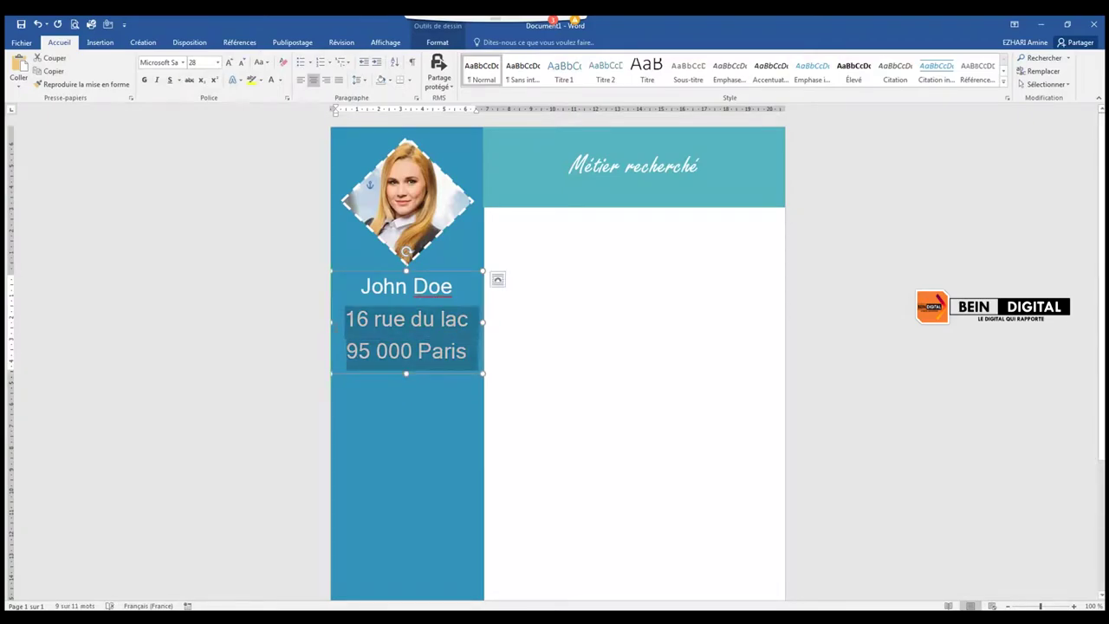
Shrink the address lines' font size down to 20 pt
{"action": "left_click", "coordinate": [242, 62]}
{"action": "left_click", "coordinate": [242, 62]}
{"action": "left_click", "coordinate": [242, 62]}
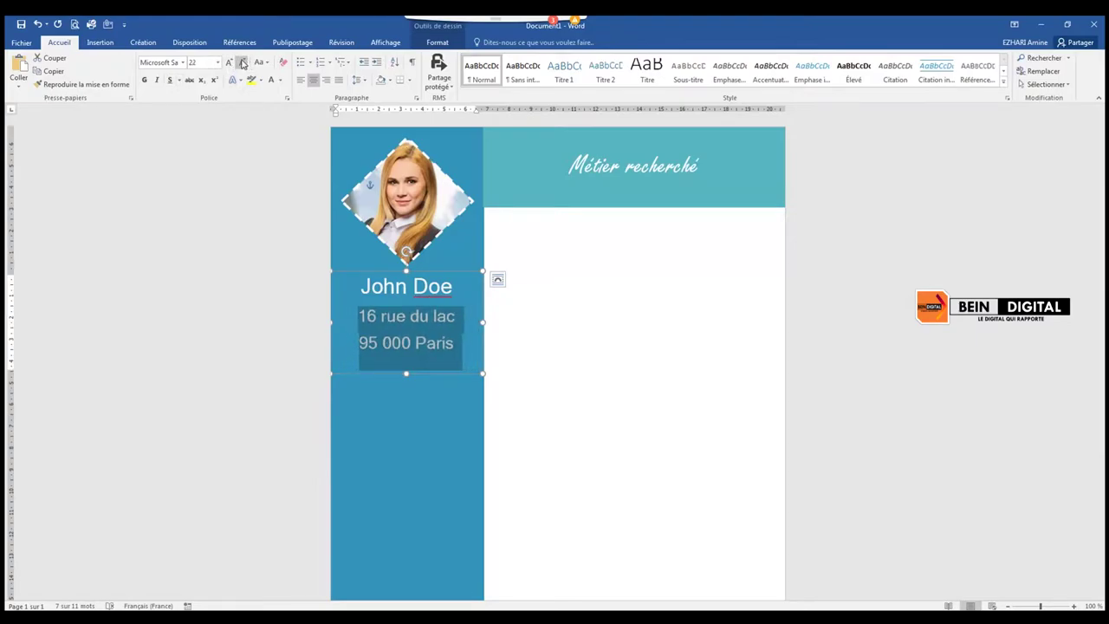
{"action": "left_click", "coordinate": [242, 63]}
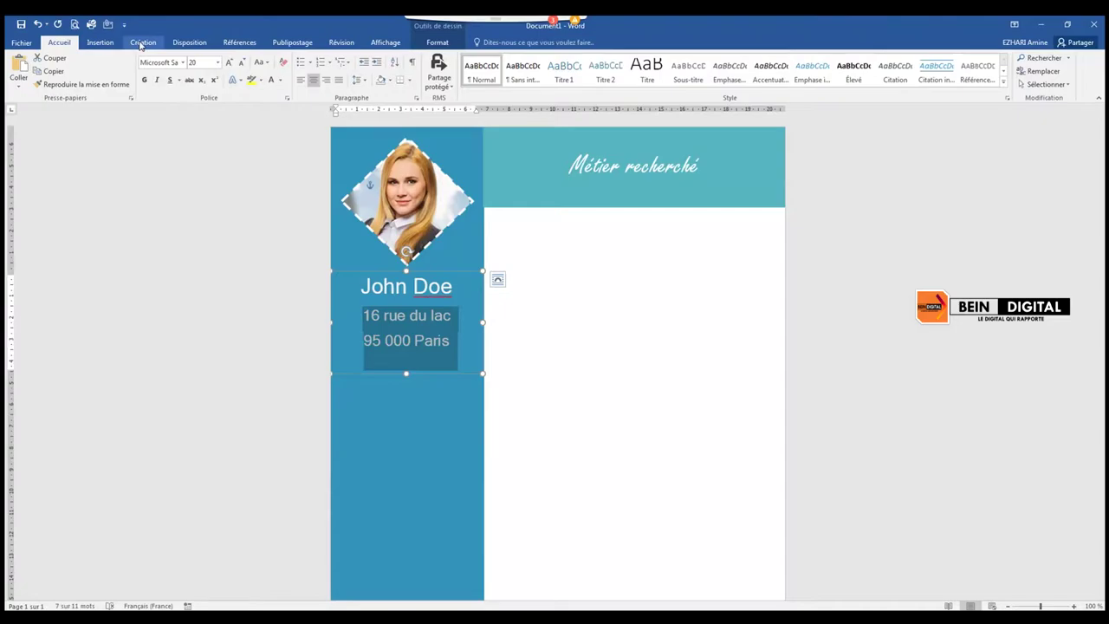
Set the address lines' paragraph spacing after to 0 pt
{"action": "left_click", "coordinate": [189, 43]}
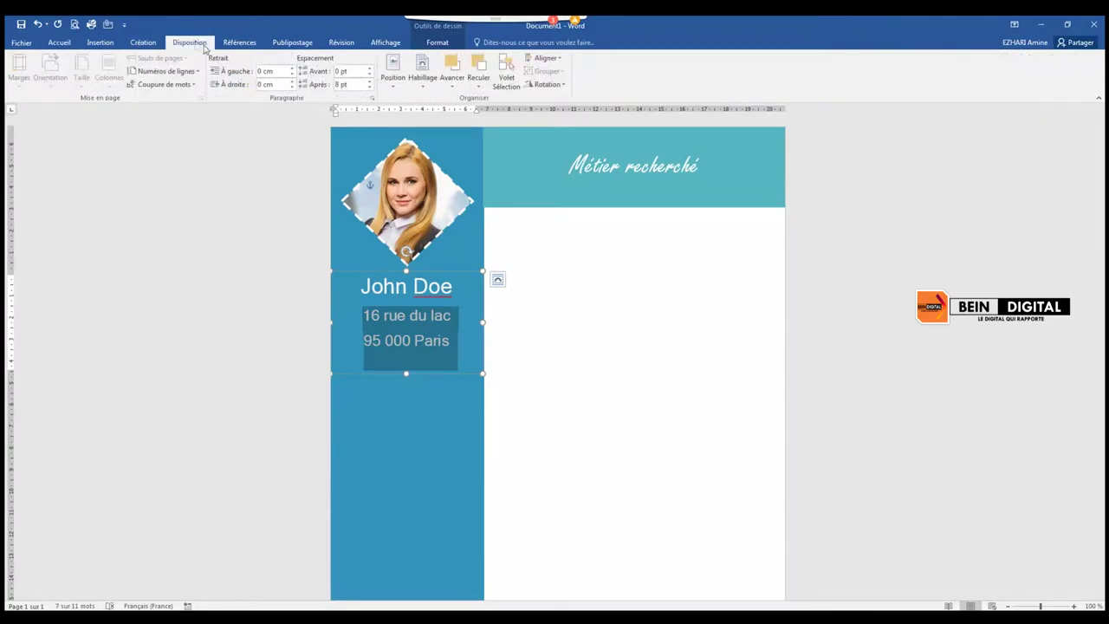
{"action": "left_click", "coordinate": [368, 90]}
{"action": "left_click", "coordinate": [368, 90]}
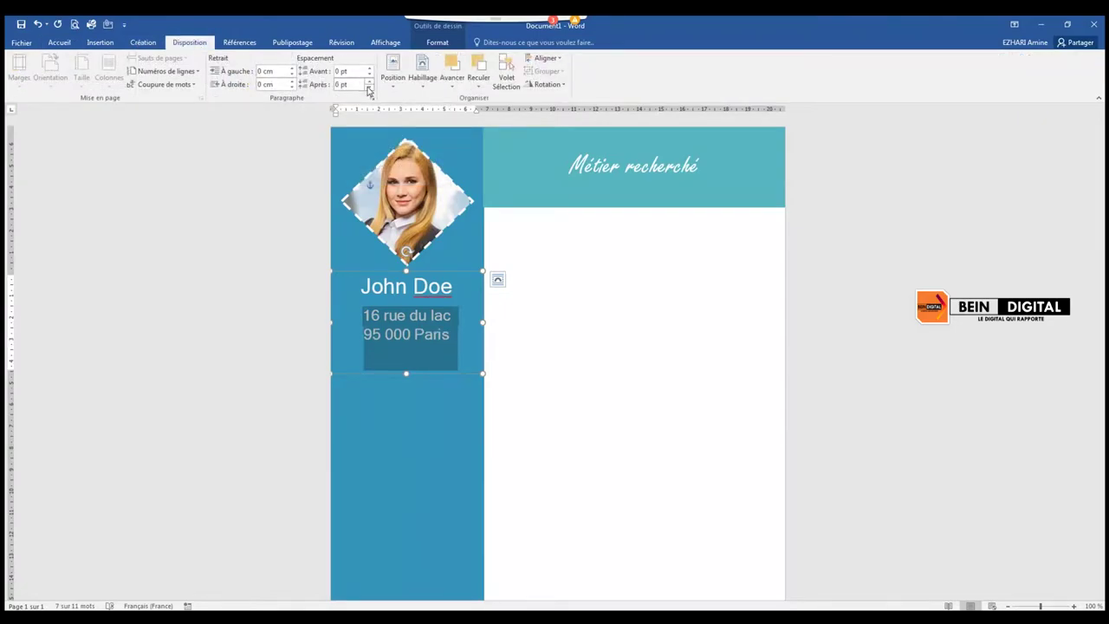
{"action": "left_click", "coordinate": [368, 90]}
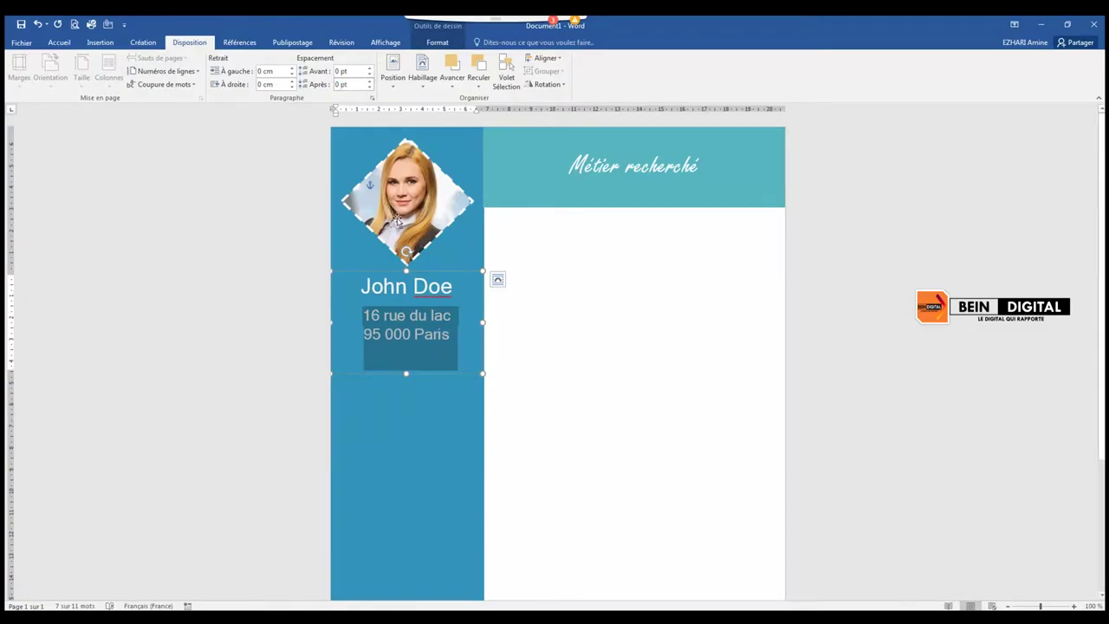
Reduce the address text further to 16 pt
{"action": "left_click", "coordinate": [54, 44]}
{"action": "left_click", "coordinate": [241, 63]}
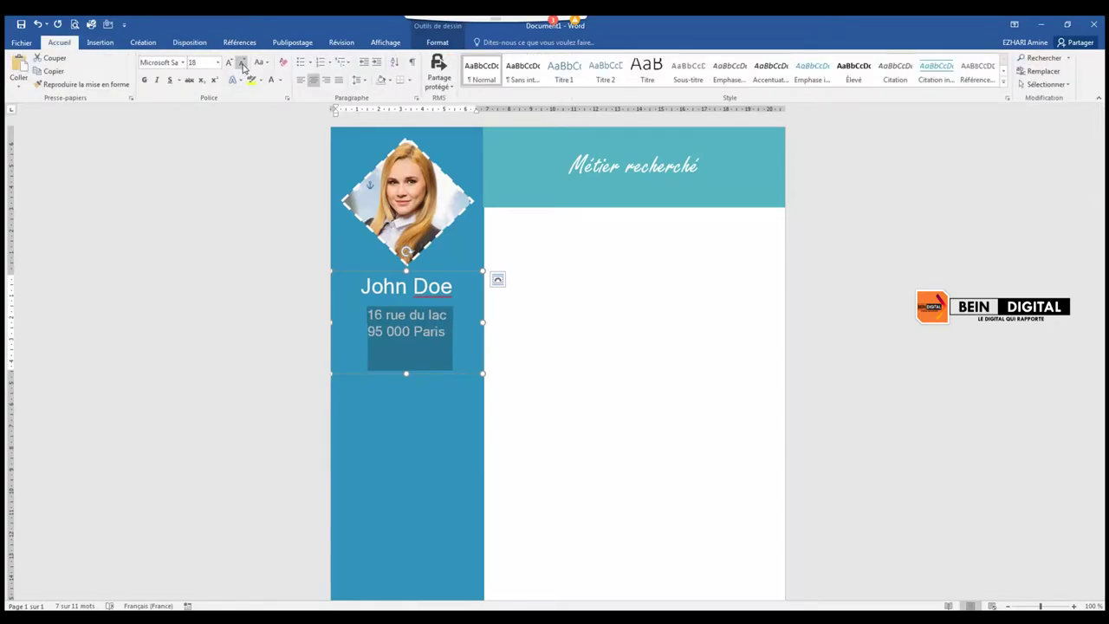
{"action": "left_click", "coordinate": [243, 67]}
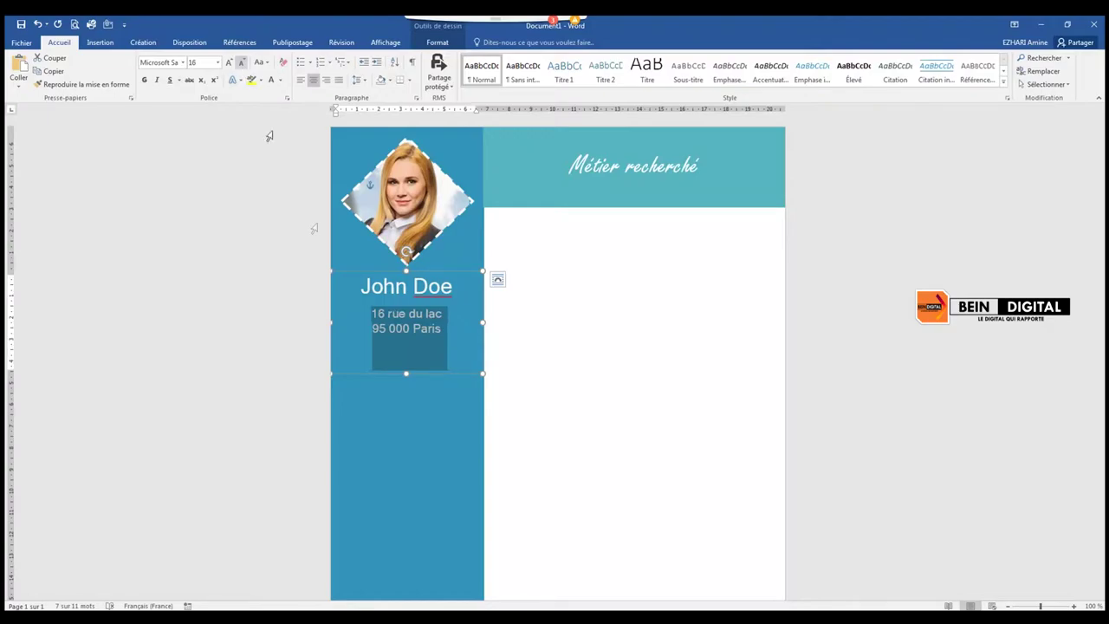
{"action": "left_click", "coordinate": [389, 329]}
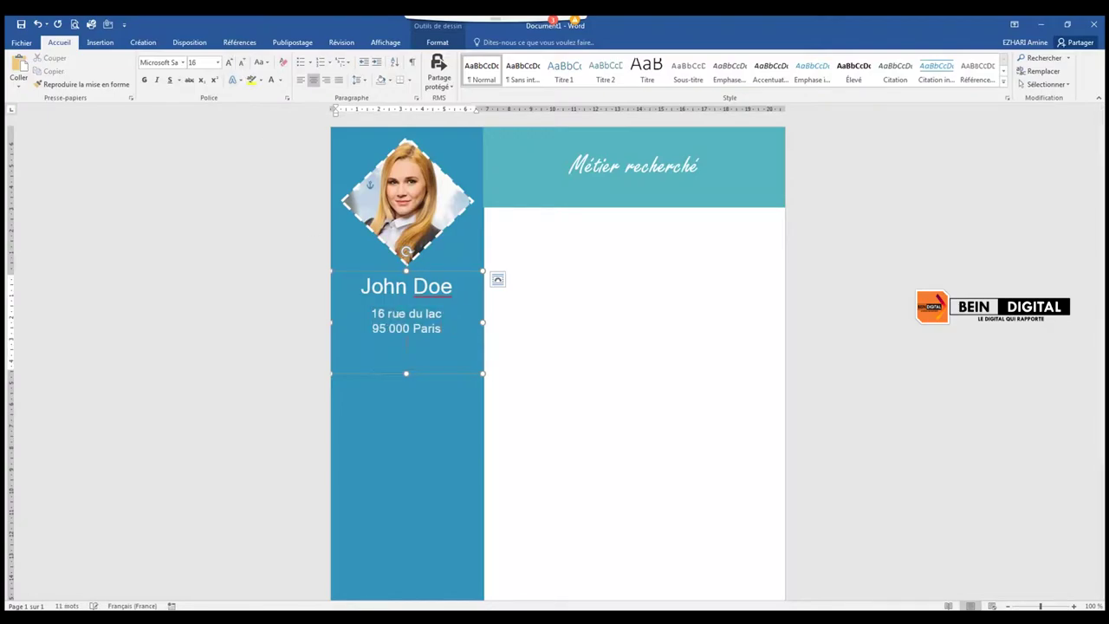
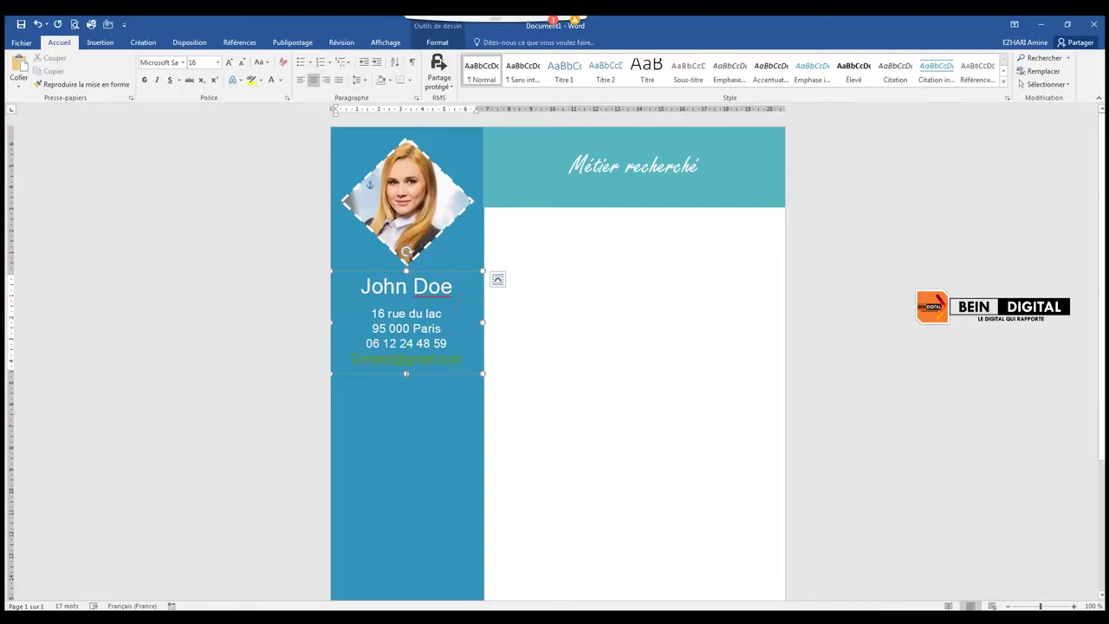
Type the candidate's phone number and contact e-mail address on separate lines below the city
{"action": "right_click", "coordinate": [424, 365]}
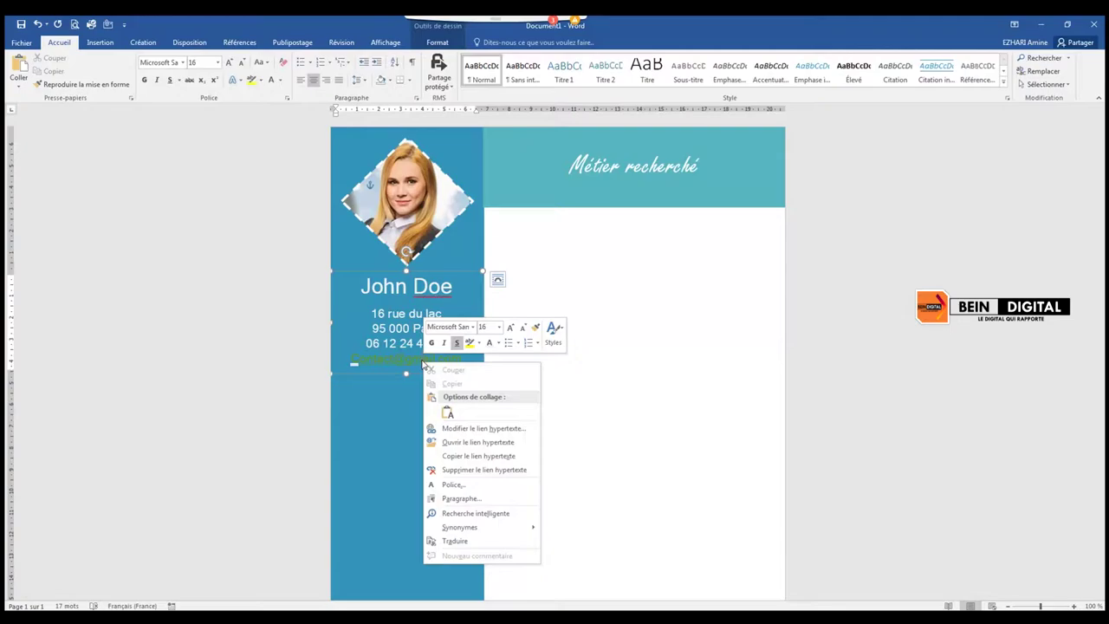
Remove the hyperlink from the e-mail address so it becomes plain text
{"action": "left_click", "coordinate": [460, 469]}
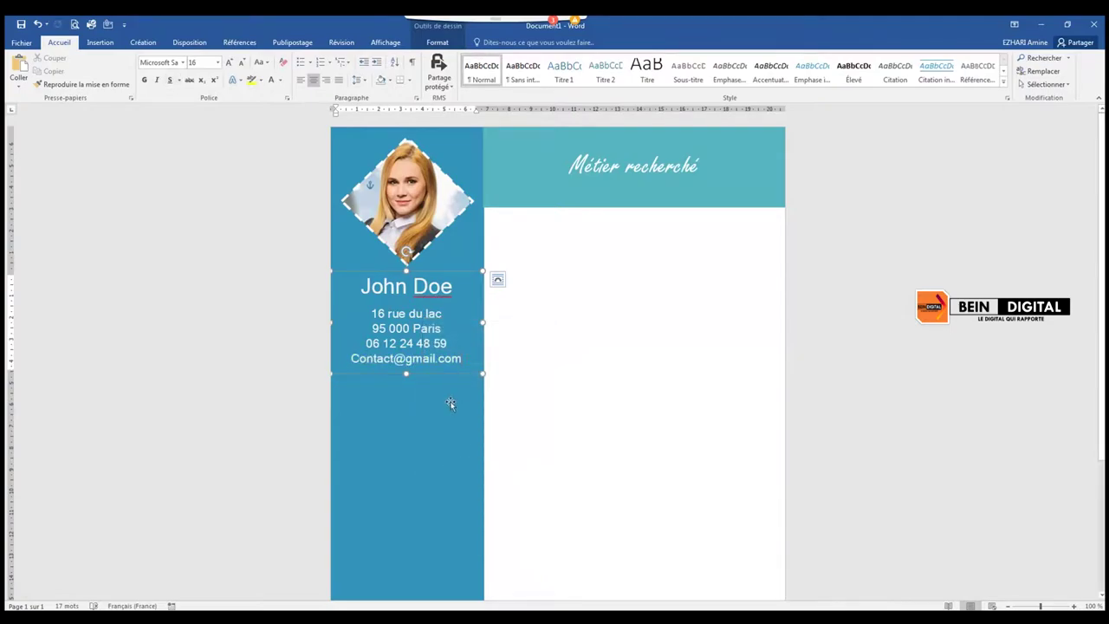
{"action": "left_click_drag", "start_coordinate": [406, 373], "coordinate": [406, 429]}
{"action": "left_click", "coordinate": [466, 358]}
{"action": "key", "text": "shift+Home"}
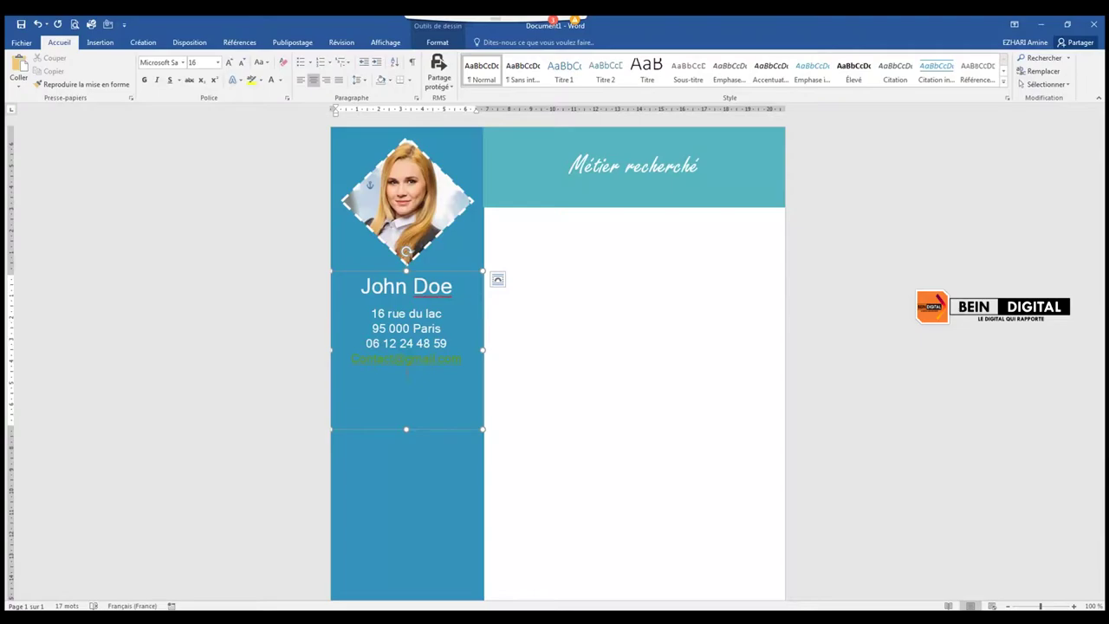
{"action": "right_click", "coordinate": [416, 359]}
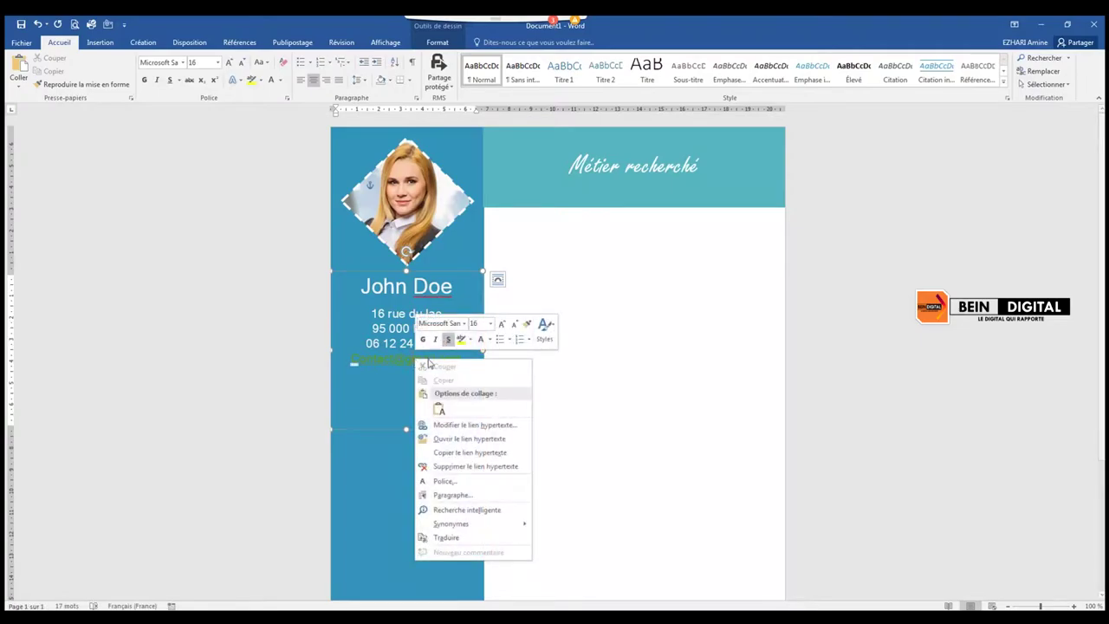
{"action": "left_click", "coordinate": [461, 466]}
Add the line 'Permis B, Véhicule personnel' after a blank line below the e-mail
{"action": "key", "text": "Return"}
{"action": "type", "text": "Permis B, Véhicule perspnne"}
{"action": "key", "text": "BackSpace"}
{"action": "key", "text": "BackSpace"}
{"action": "key", "text": "BackSpace"}
{"action": "type", "text": "onnel"}
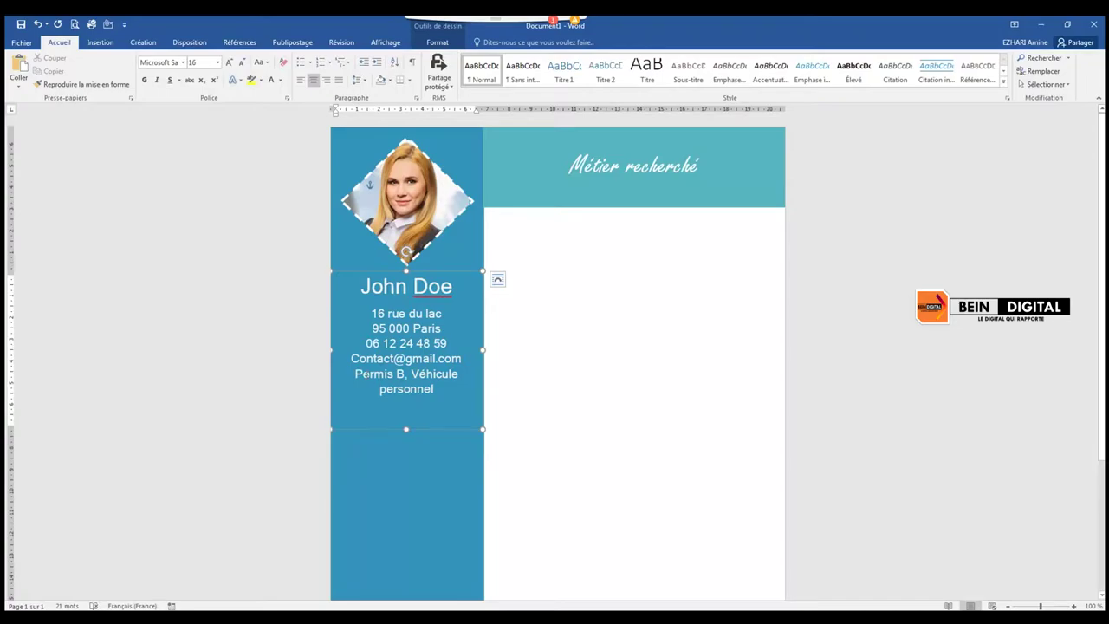
{"action": "key", "text": "Return"}
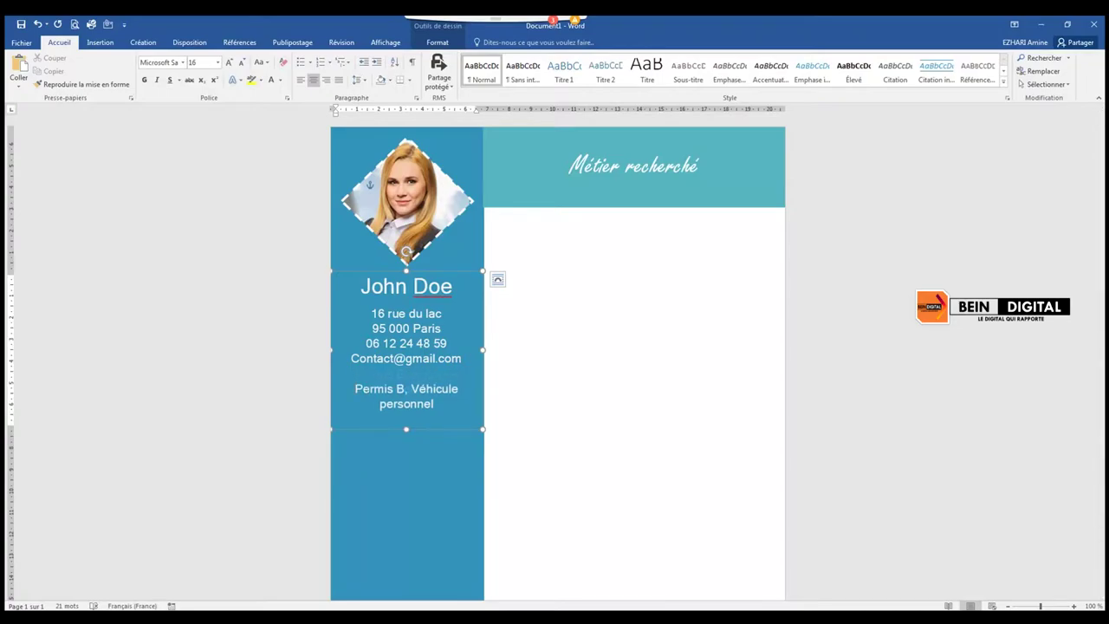
{"action": "left_click_drag", "start_coordinate": [356, 388], "coordinate": [432, 406]}
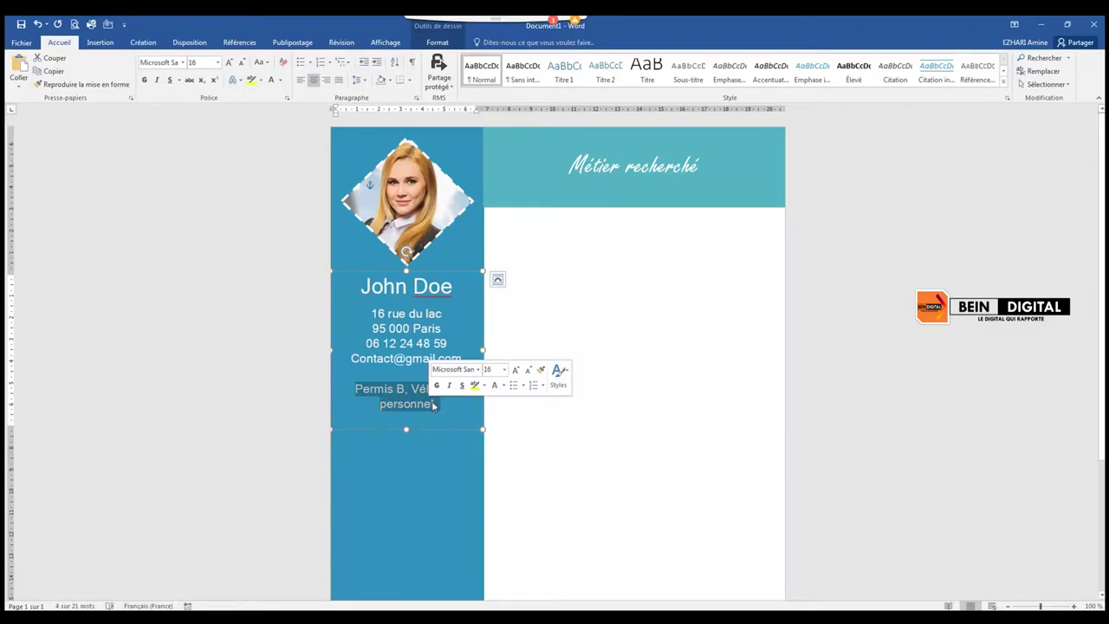
Give the licence line 18 pt of space before it
{"action": "left_click", "coordinate": [400, 386]}
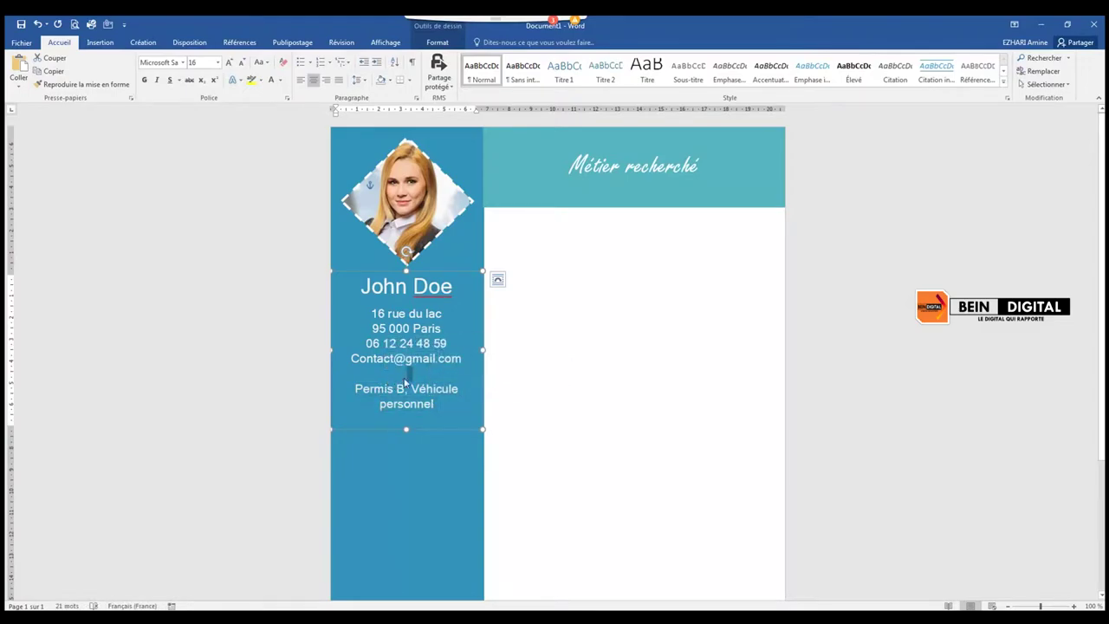
{"action": "left_click", "coordinate": [189, 43]}
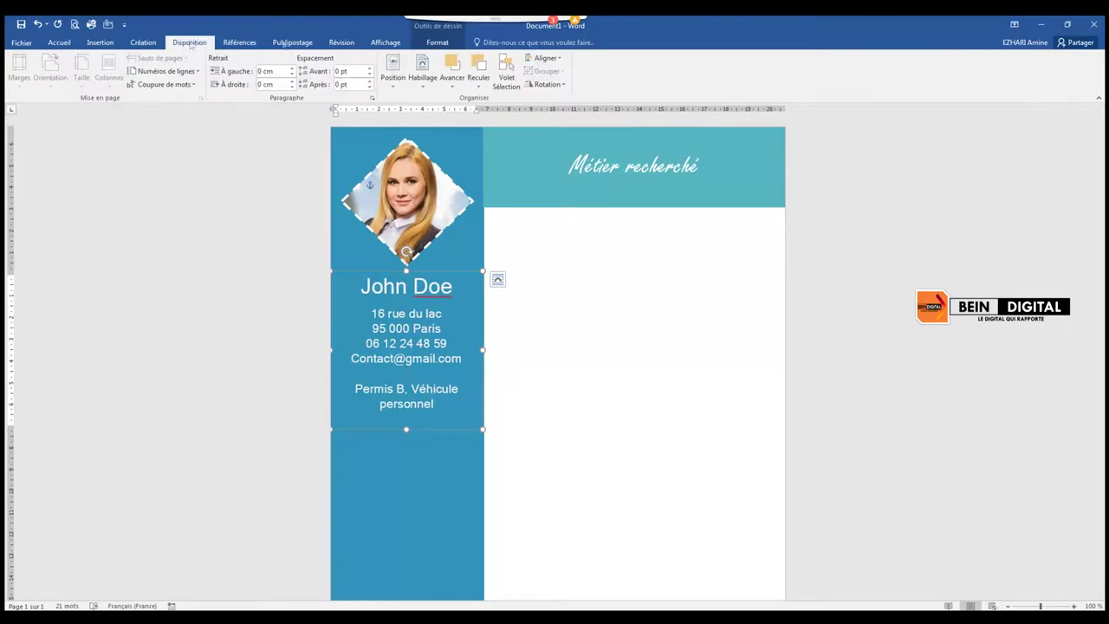
{"action": "left_click", "coordinate": [370, 69]}
{"action": "left_click", "coordinate": [370, 68]}
{"action": "left_click", "coordinate": [370, 69]}
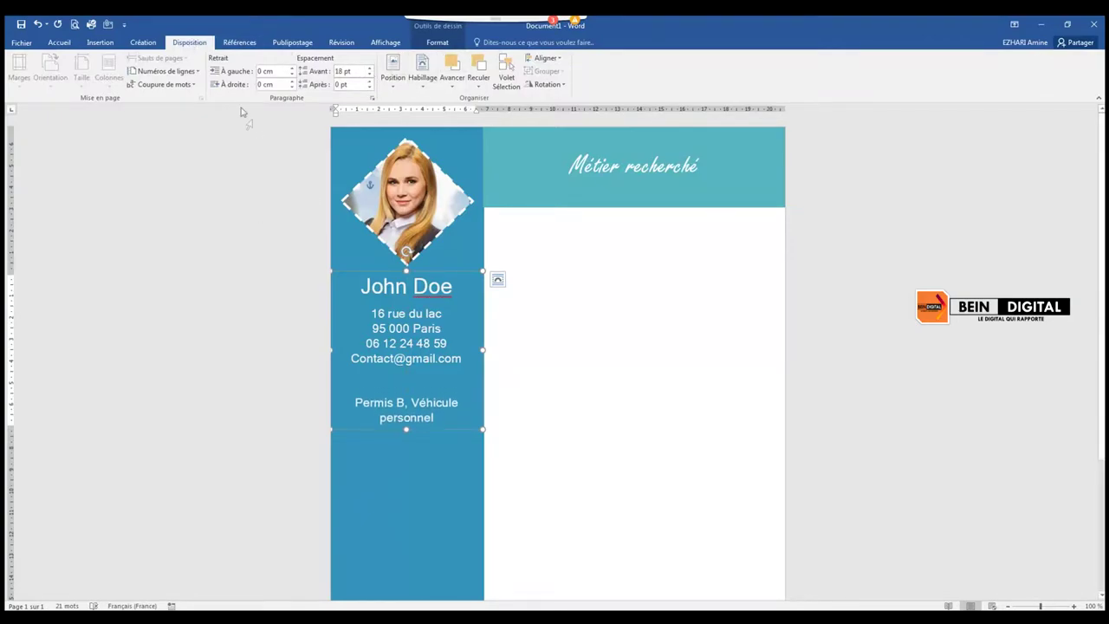
Format 'Permis B, Véhicule personnel' as 14 pt italic Calibri Light
{"action": "left_click_drag", "start_coordinate": [356, 402], "coordinate": [437, 417]}
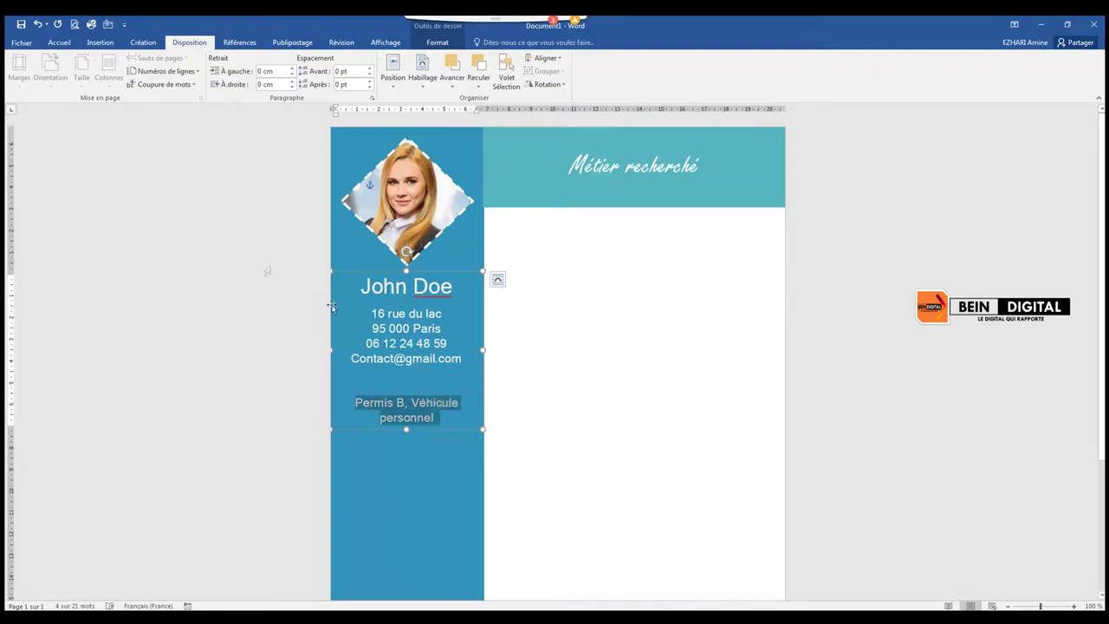
{"action": "left_click", "coordinate": [59, 42]}
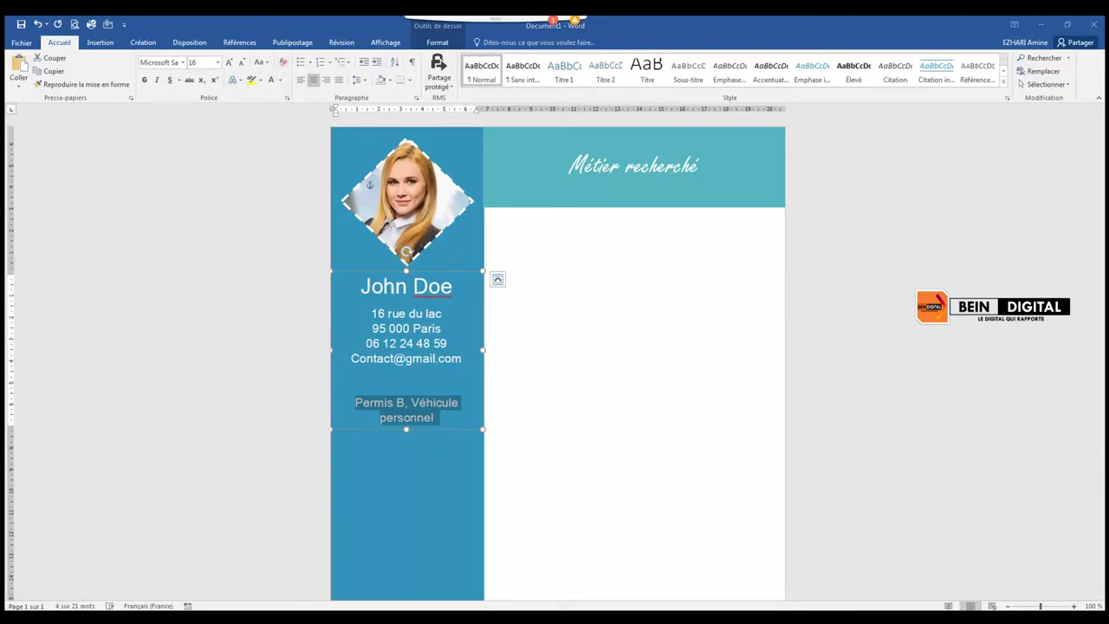
{"action": "left_click", "coordinate": [242, 66]}
{"action": "left_click", "coordinate": [157, 80]}
{"action": "left_click", "coordinate": [158, 62]}
{"action": "type", "text": "Calibri Light"}
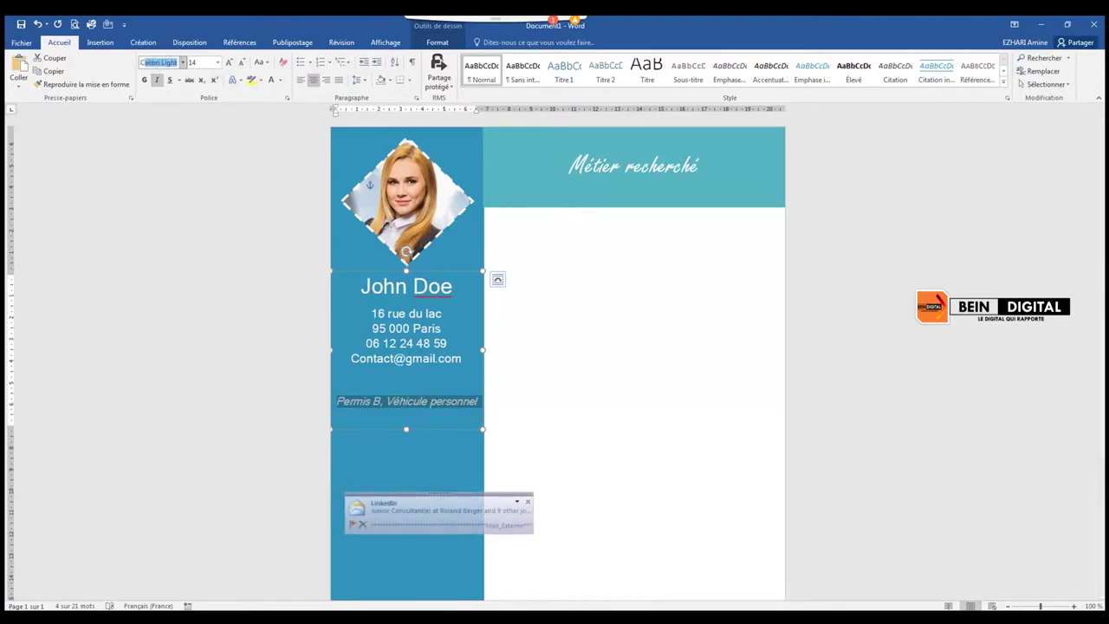
{"action": "key", "text": "Return"}
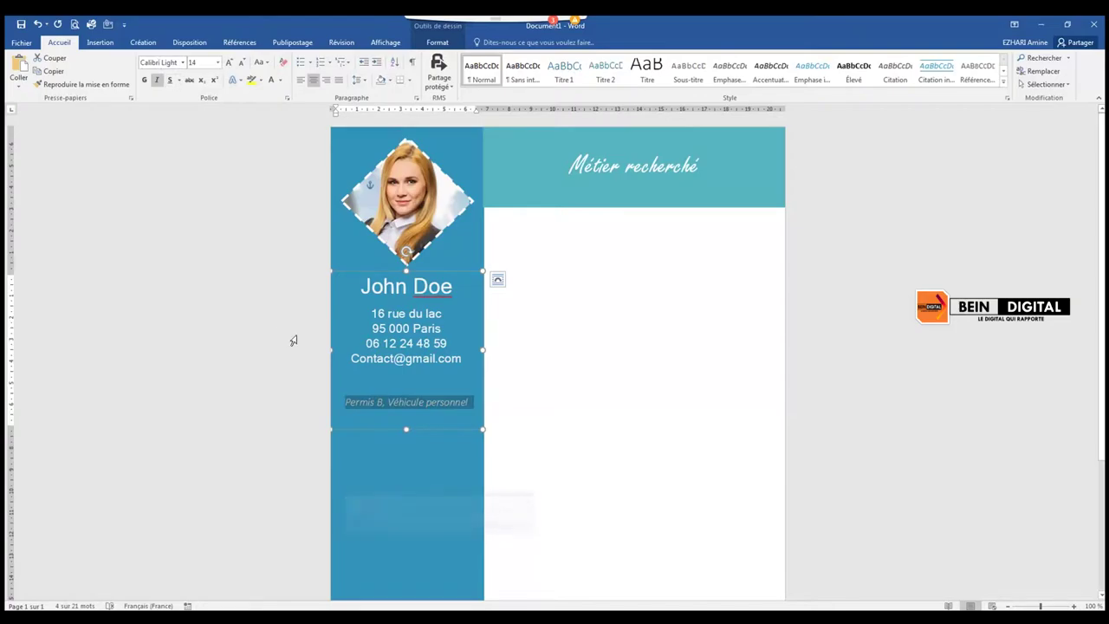
{"action": "left_click", "coordinate": [389, 448]}
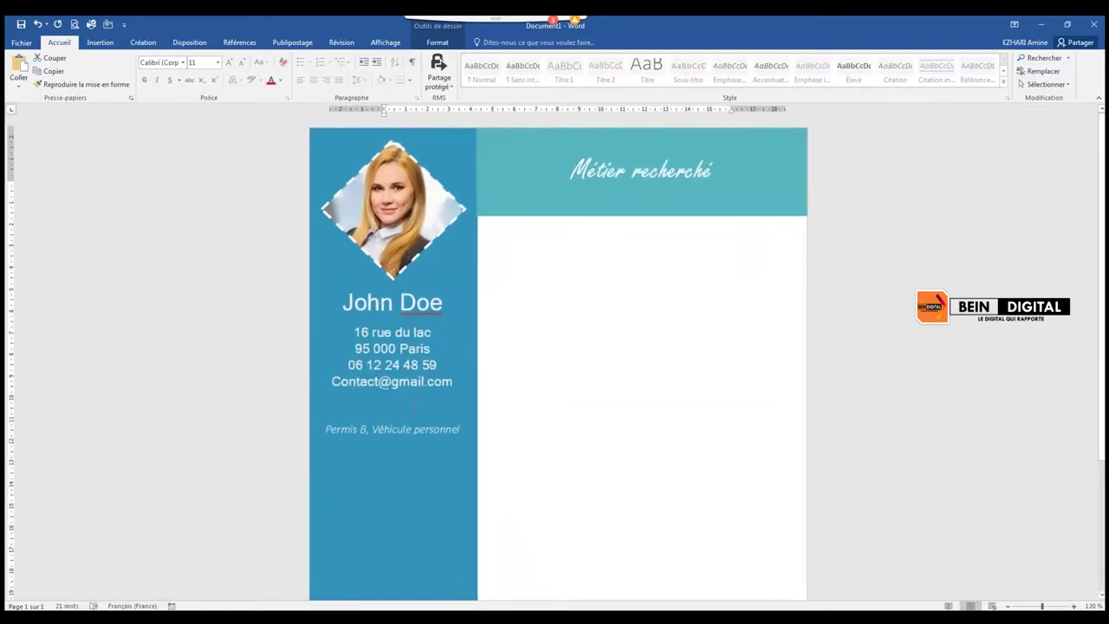
Shorten the name and contact text box and widen it slightly
{"action": "scroll", "coordinate": [389, 448], "scroll_direction": "up", "scroll_amount": 3}
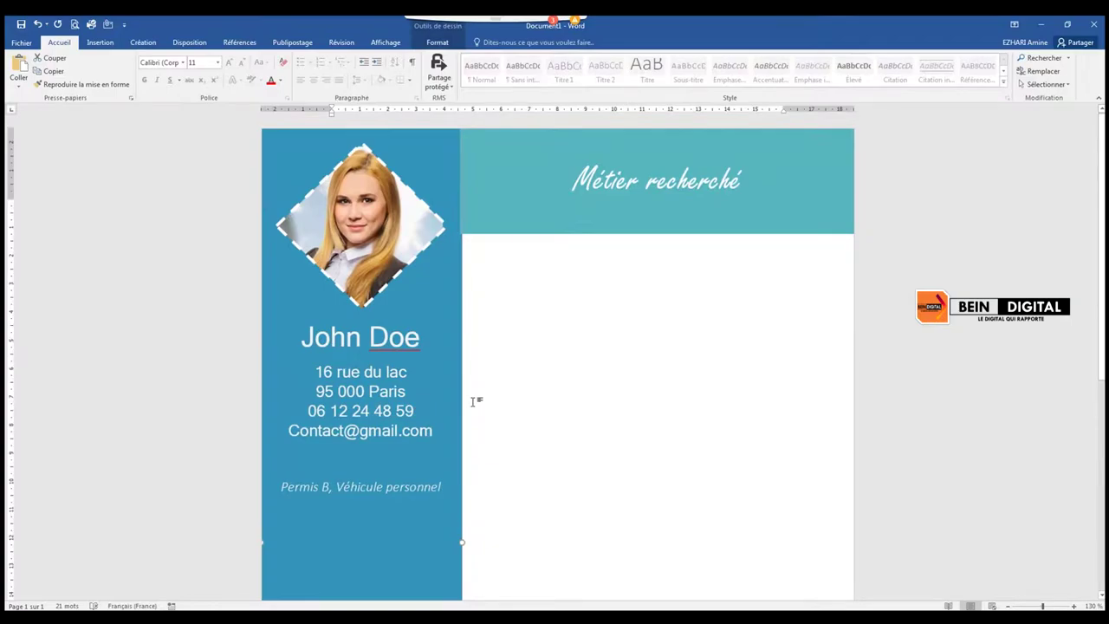
{"action": "left_click", "coordinate": [347, 521]}
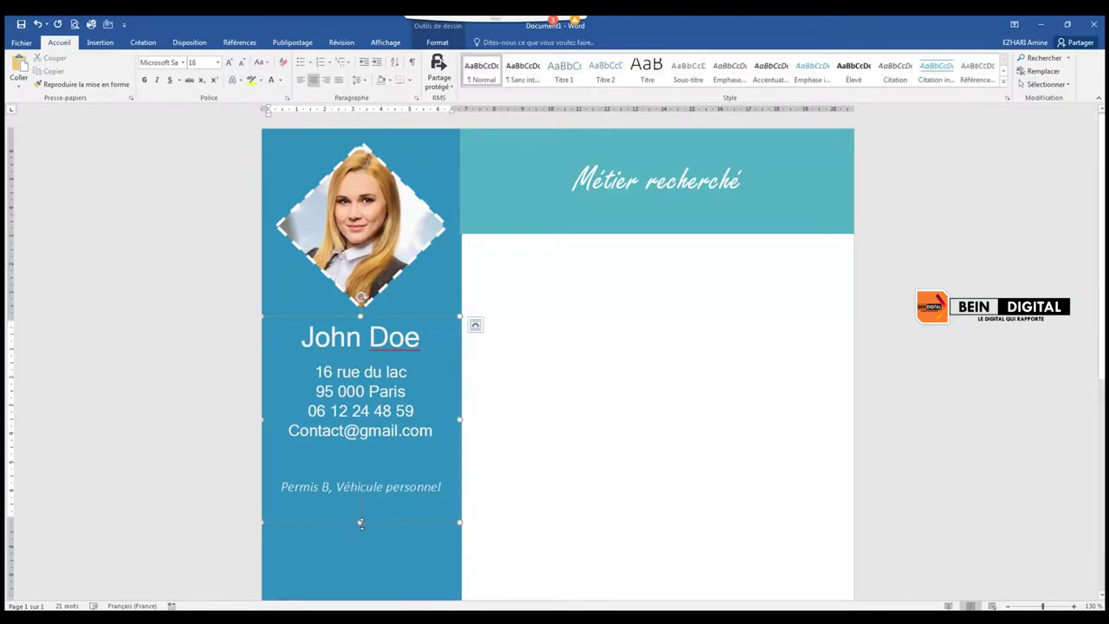
{"action": "left_click_drag", "start_coordinate": [360, 524], "coordinate": [360, 503]}
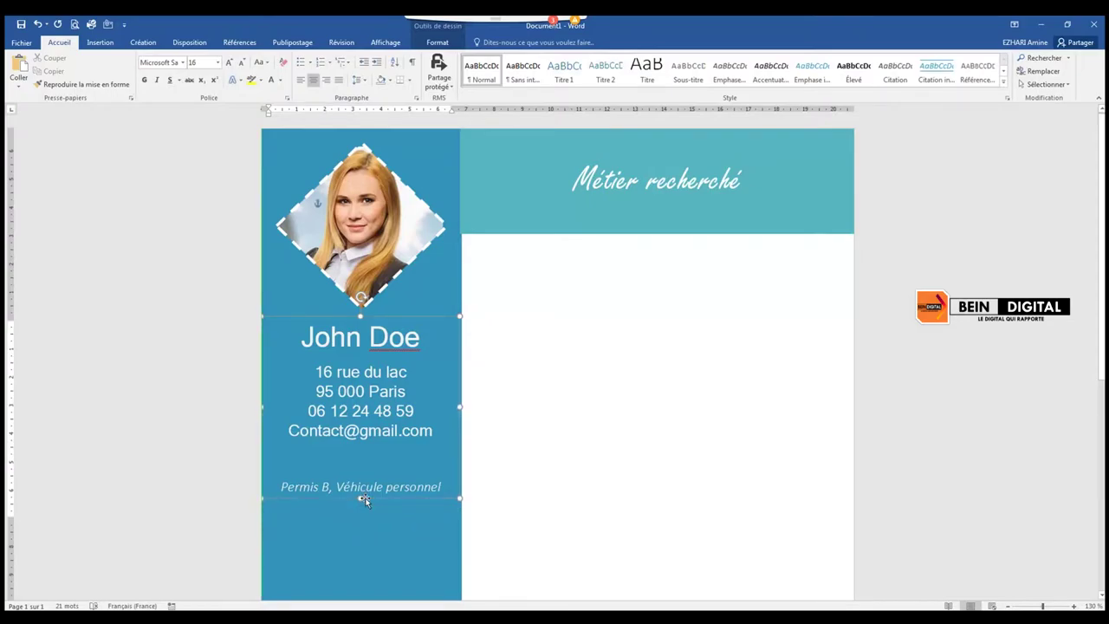
{"action": "left_click_drag", "start_coordinate": [463, 406], "coordinate": [460, 408]}
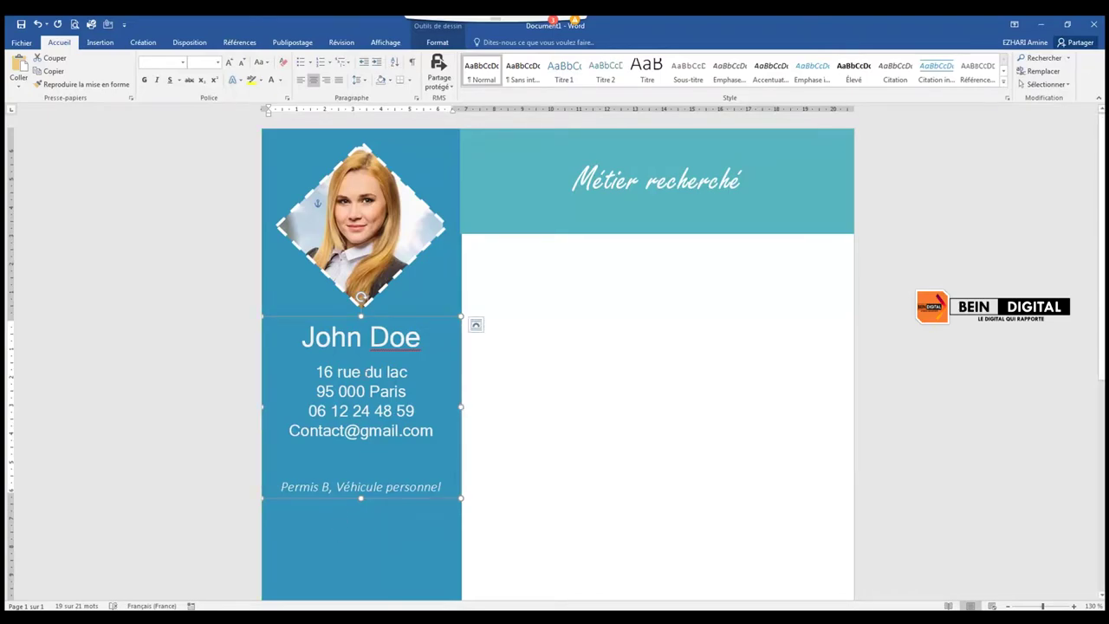
Reduce the four contact lines to 12 pt and keep one blank line before 'Permis B'
{"action": "left_click_drag", "start_coordinate": [315, 371], "coordinate": [433, 430]}
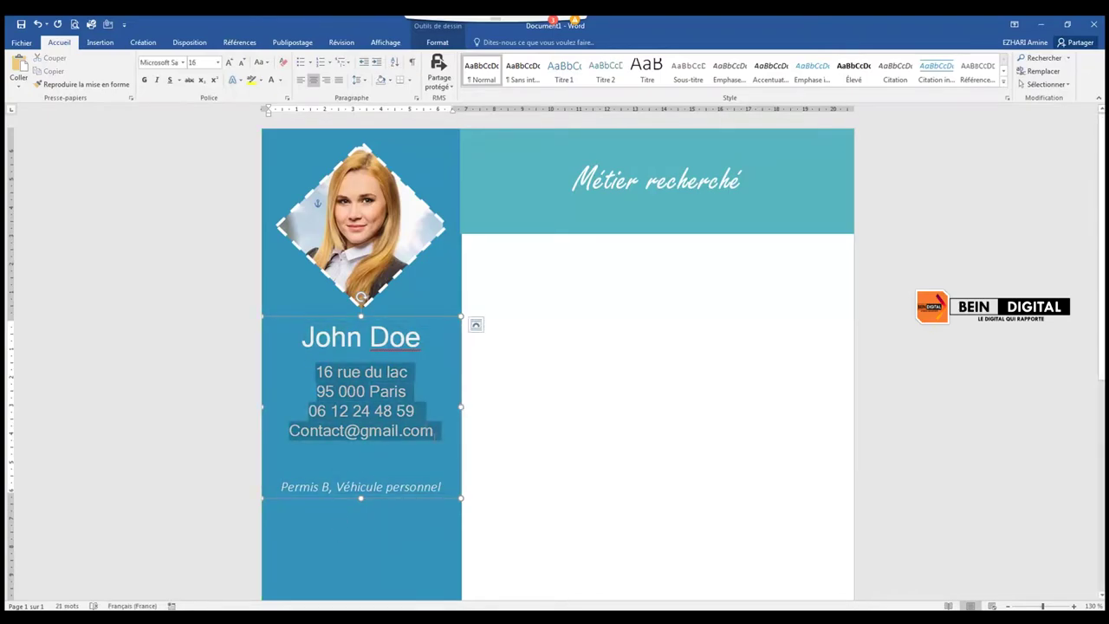
{"action": "left_click", "coordinate": [242, 62]}
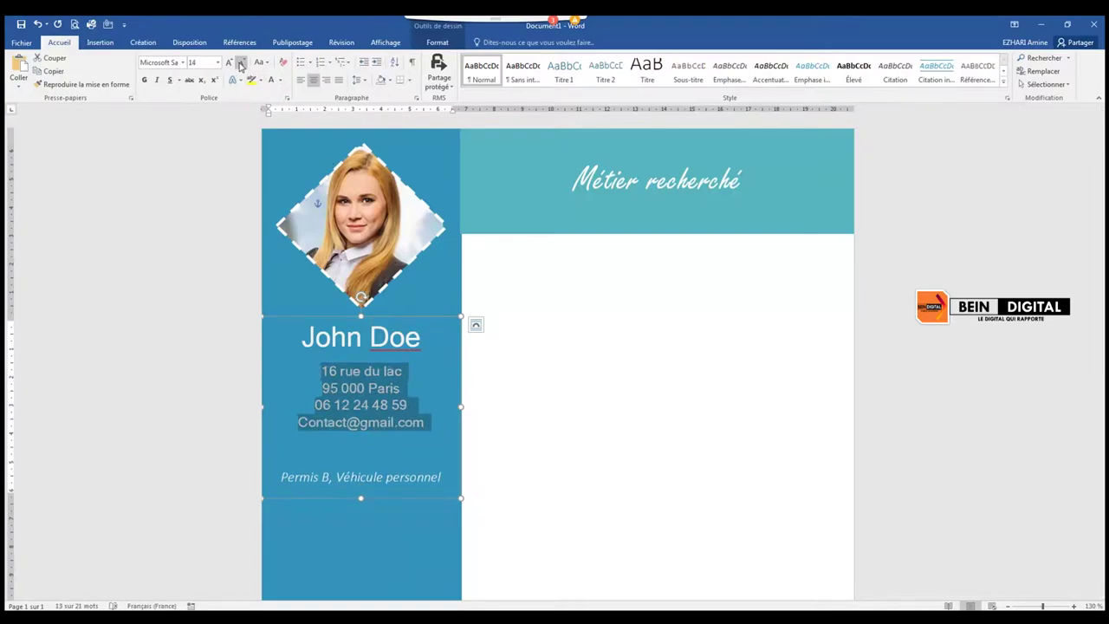
{"action": "left_click", "coordinate": [242, 62]}
{"action": "left_click", "coordinate": [361, 426]}
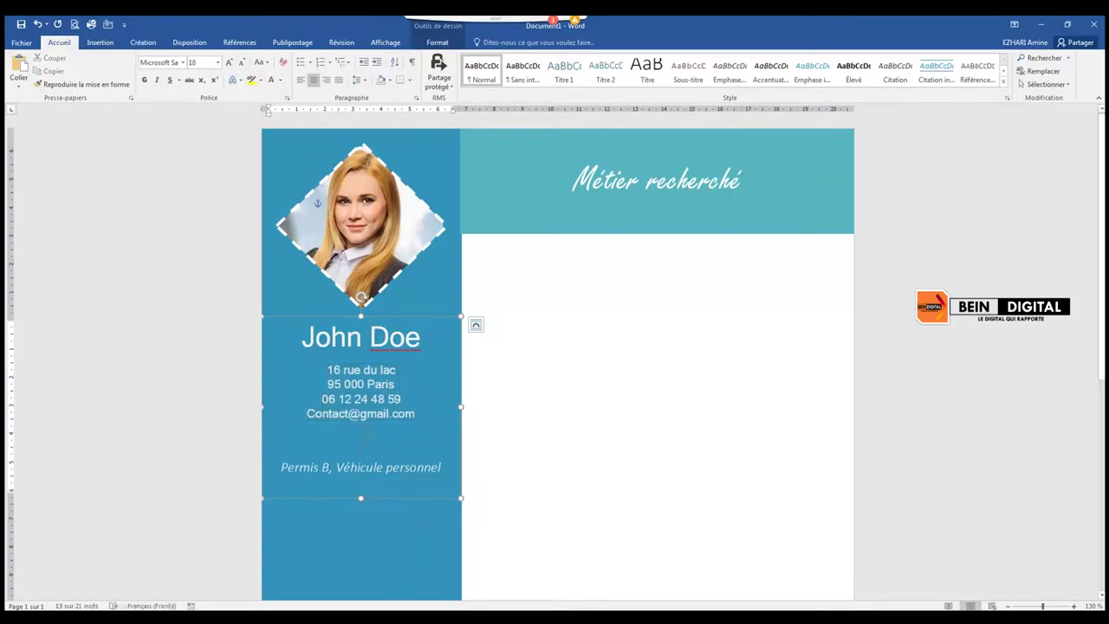
{"action": "key", "text": "Delete"}
{"action": "key", "text": "Delete"}
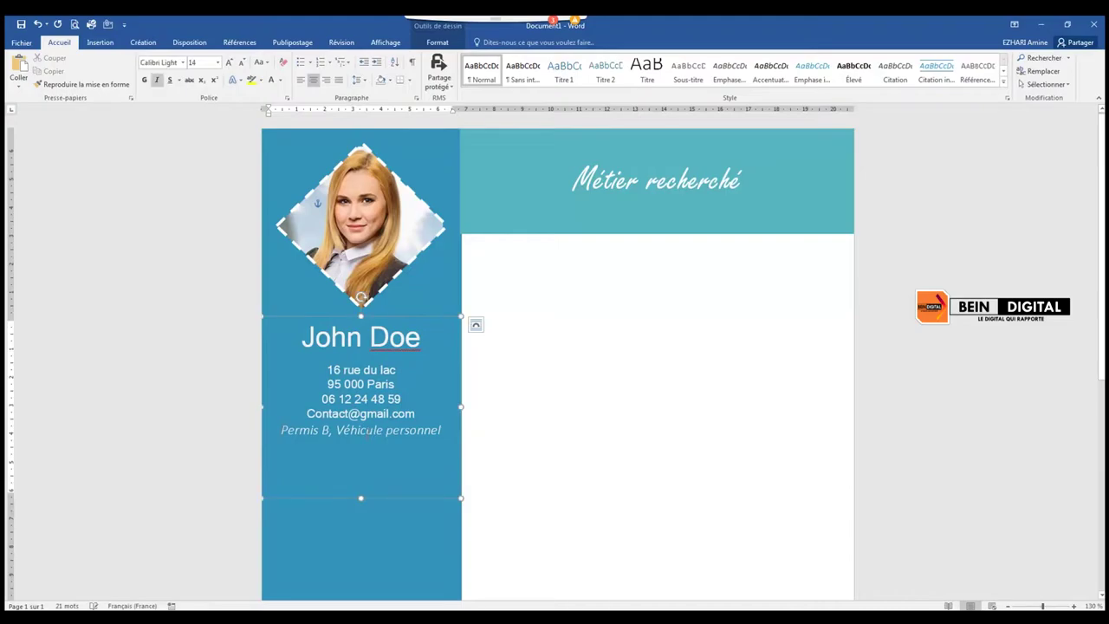
{"action": "key", "text": "Return"}
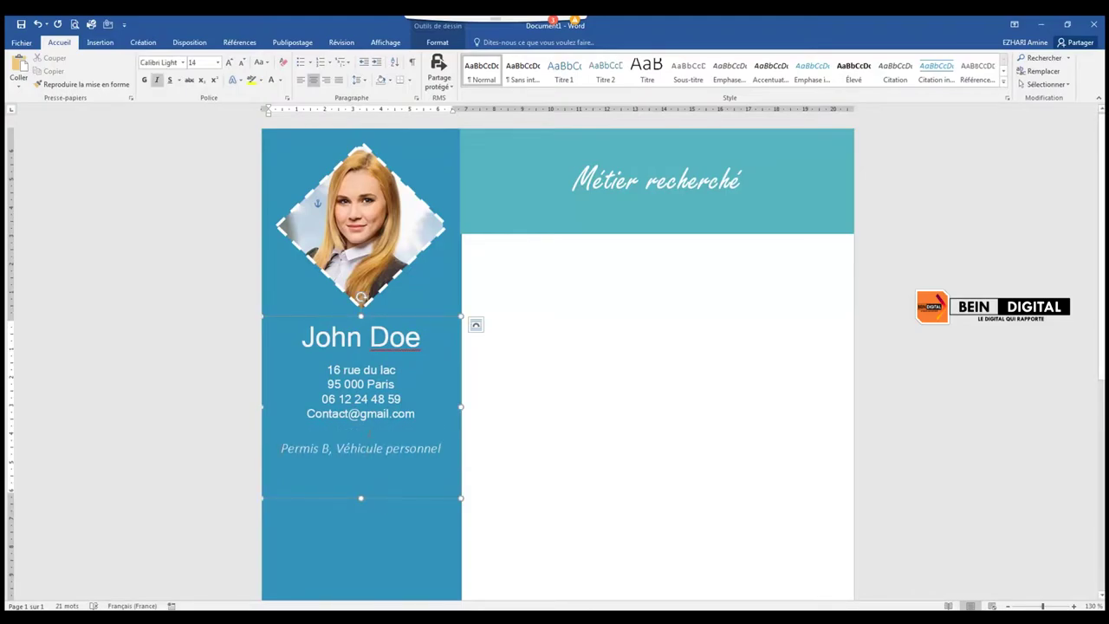
{"action": "left_click", "coordinate": [384, 524]}
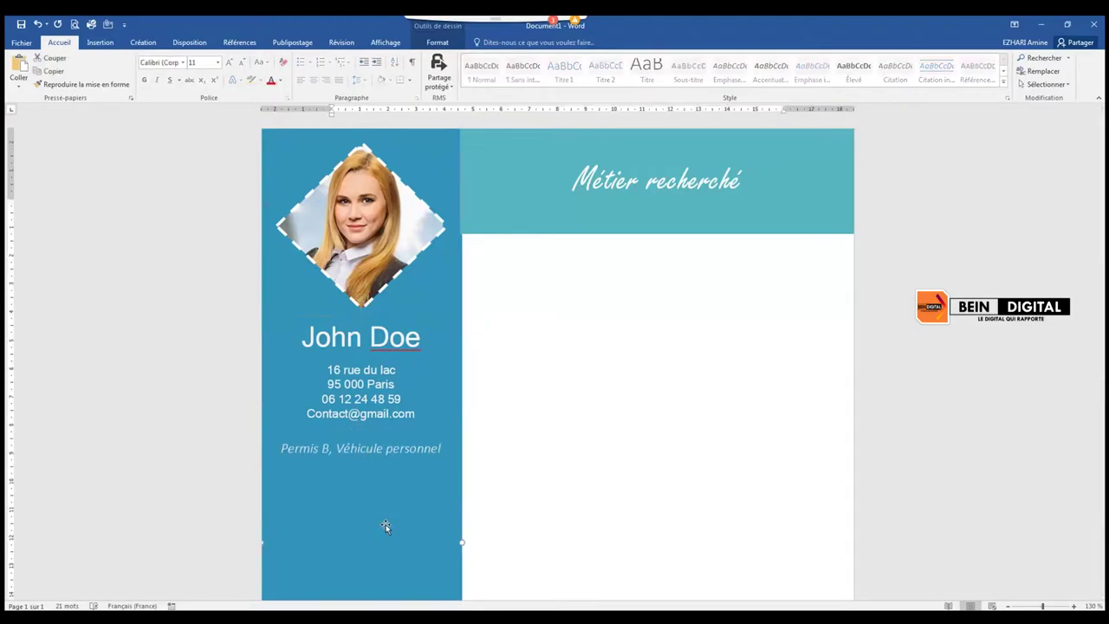
Draw a horizontal straight line across the sidebar below the licence text
{"action": "left_click", "coordinate": [100, 42]}
{"action": "left_click", "coordinate": [189, 86]}
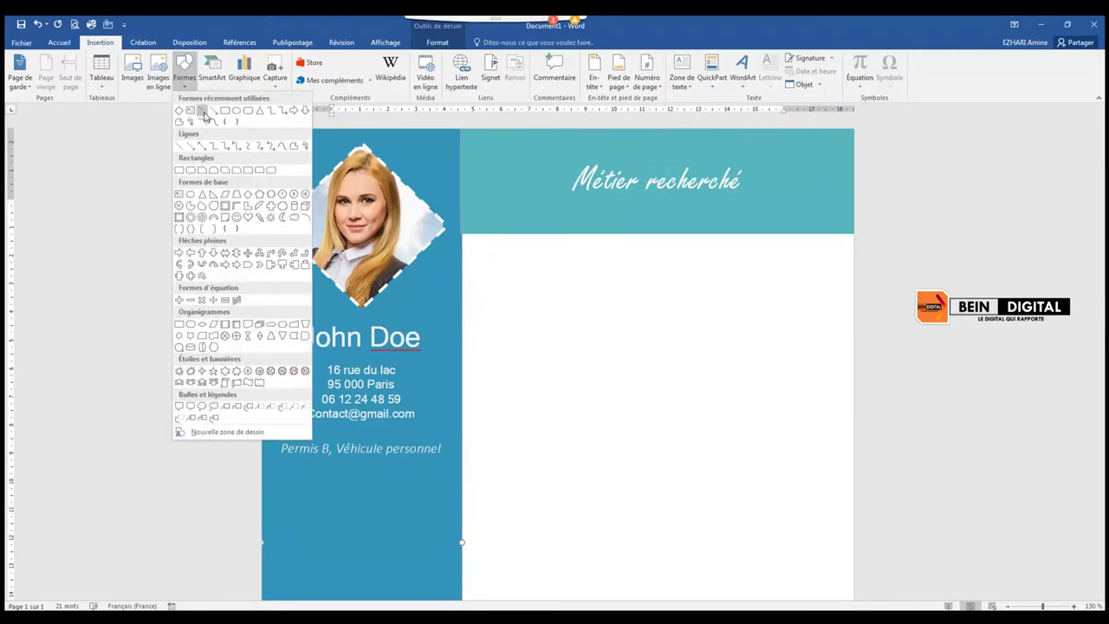
{"action": "left_click", "coordinate": [205, 114]}
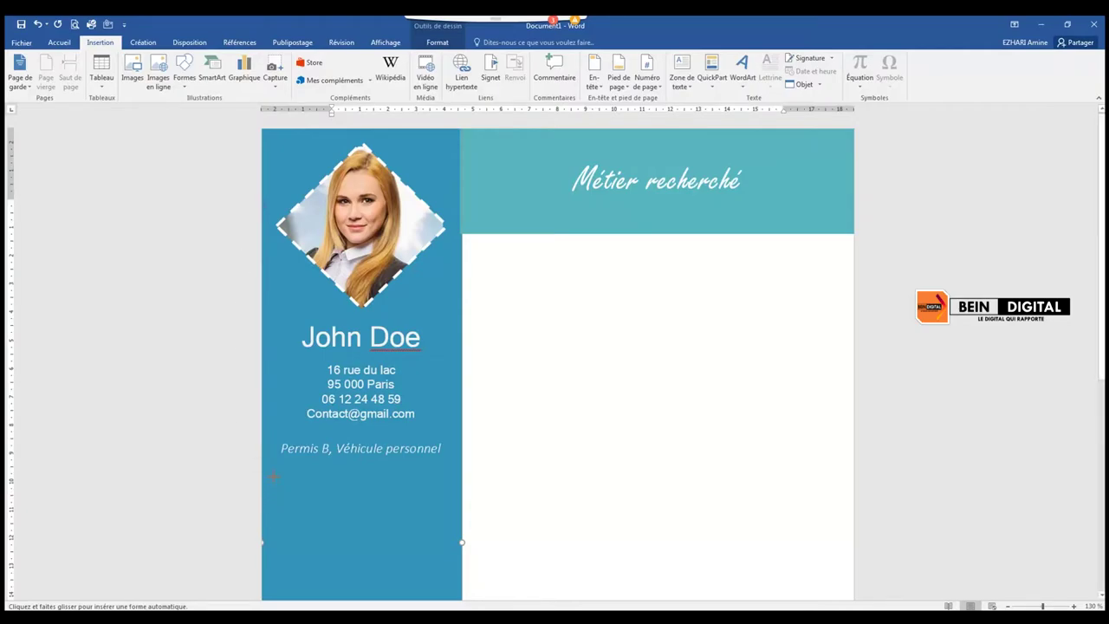
{"action": "left_click_drag", "start_coordinate": [270, 474], "coordinate": [355, 477]}
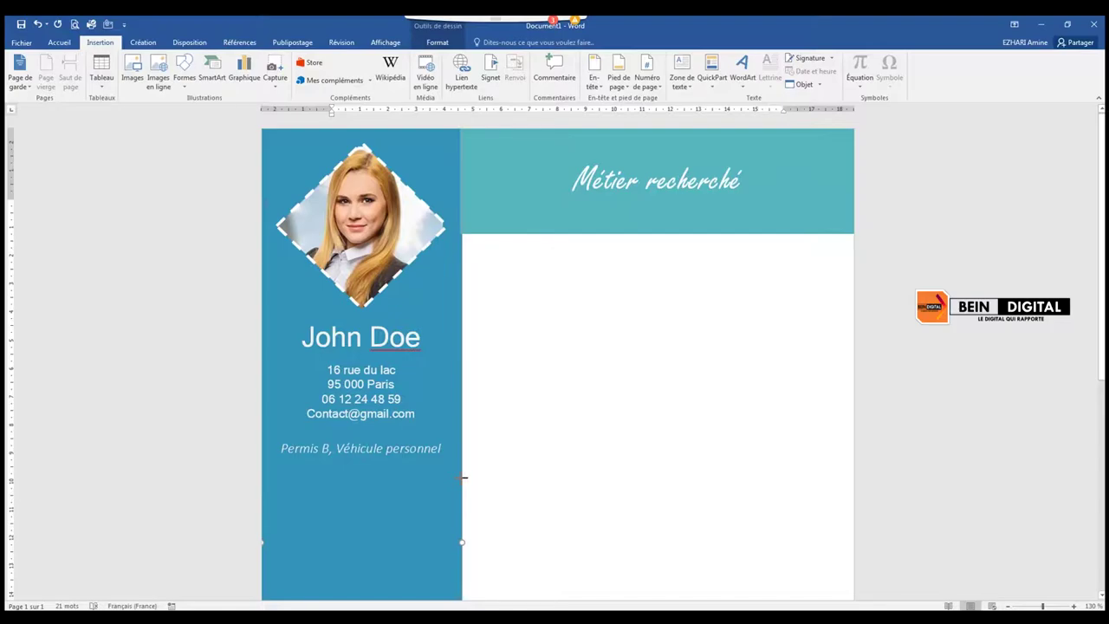
{"action": "left_click_drag", "start_coordinate": [460, 476], "coordinate": [461, 478]}
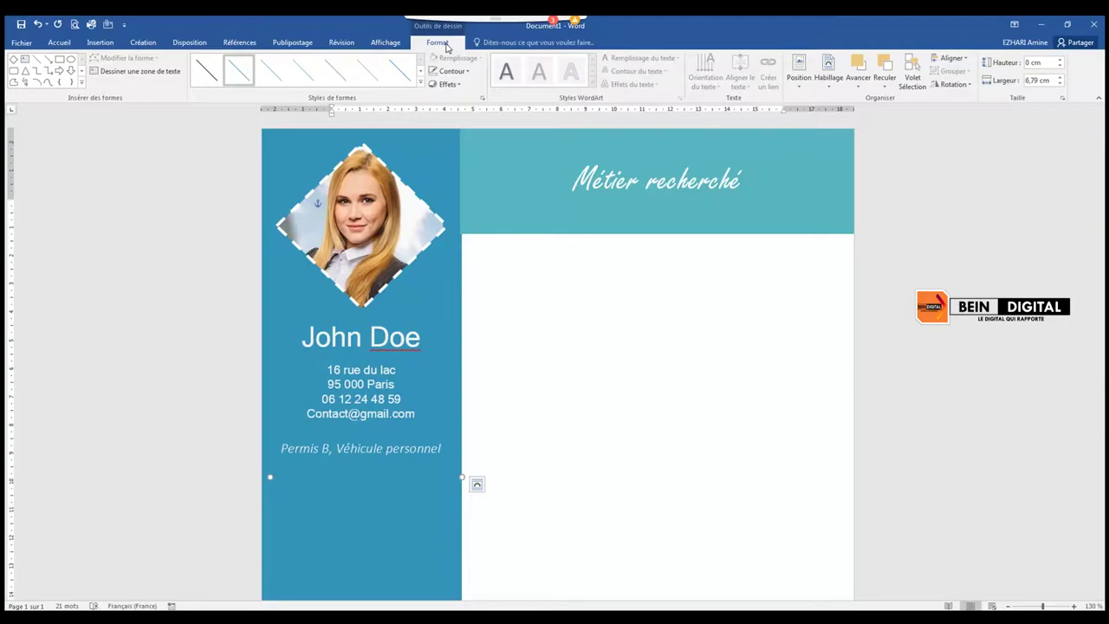
Make the line white and thicker, then fit it just under 'Permis B' at text width
{"action": "left_click", "coordinate": [452, 71]}
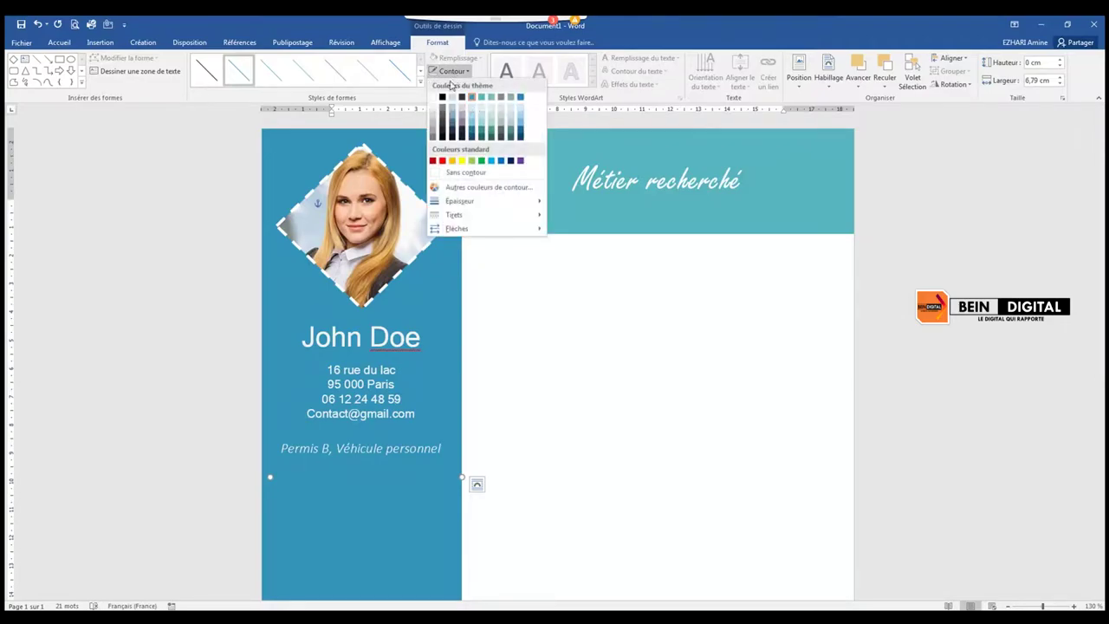
{"action": "left_click", "coordinate": [452, 73]}
{"action": "left_click", "coordinate": [452, 73]}
{"action": "left_click", "coordinate": [452, 75]}
{"action": "left_click", "coordinate": [453, 75]}
{"action": "mouse_move", "coordinate": [459, 201]}
{"action": "left_click", "coordinate": [580, 276]}
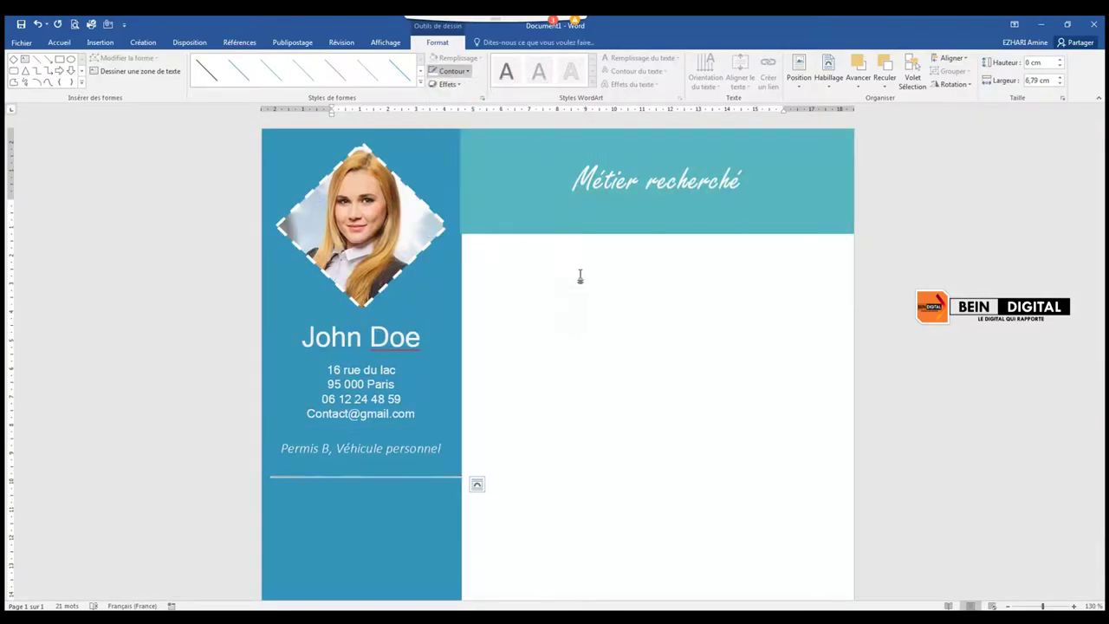
{"action": "left_click_drag", "start_coordinate": [420, 476], "coordinate": [420, 469]}
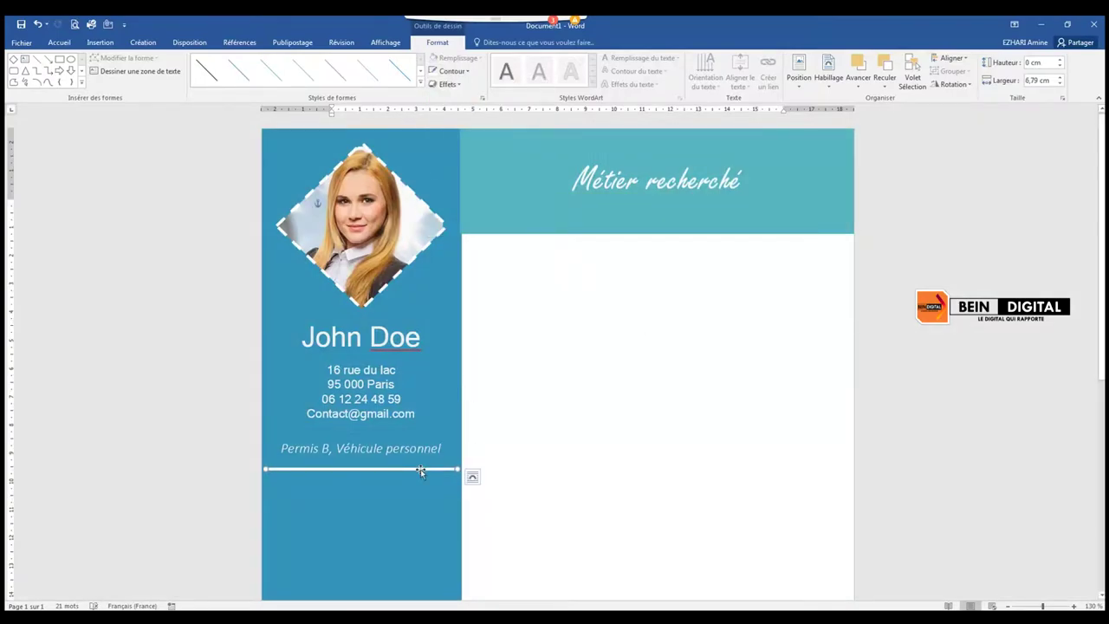
{"action": "mouse_move", "coordinate": [459, 469]}
{"action": "left_mouse_down"}
{"action": "mouse_move", "coordinate": [384, 465]}
{"action": "mouse_move", "coordinate": [444, 465]}
{"action": "left_mouse_up"}
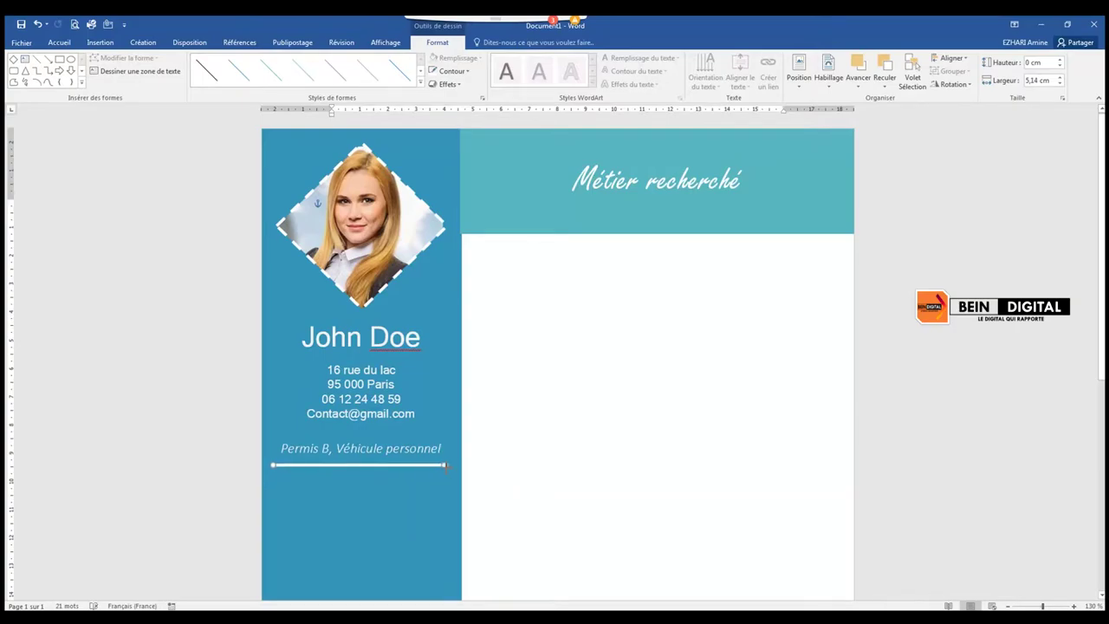
{"action": "left_click", "coordinate": [518, 471]}
Draw a text box below the divider line and type the Langues heading
{"action": "left_click", "coordinate": [100, 42]}
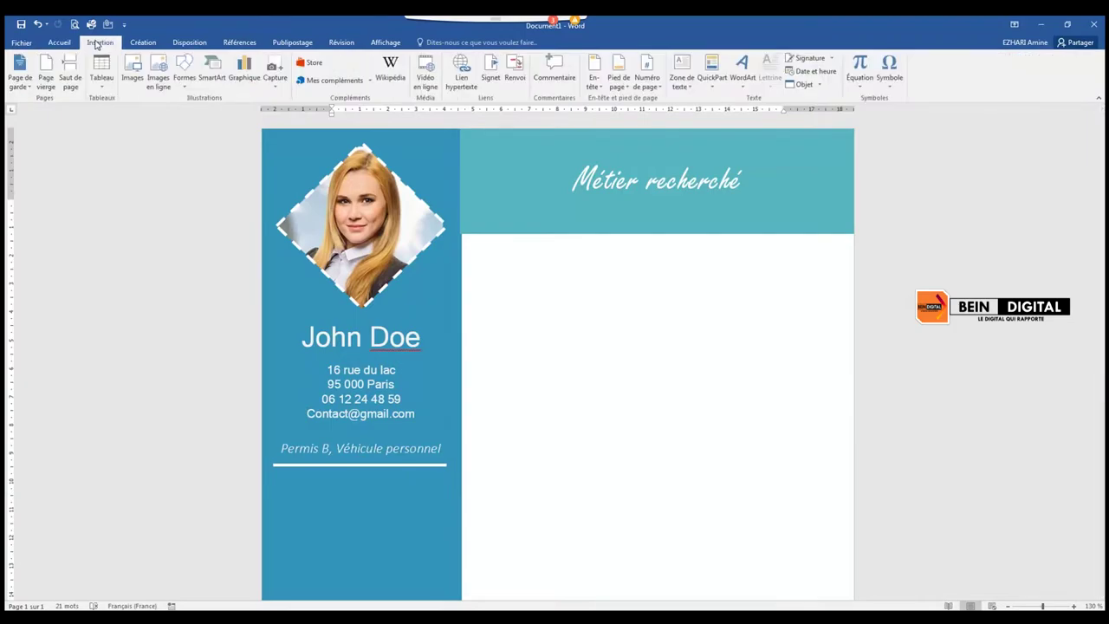
{"action": "left_click", "coordinate": [181, 88]}
{"action": "left_click", "coordinate": [193, 112]}
{"action": "left_click_drag", "start_coordinate": [327, 488], "coordinate": [408, 500]}
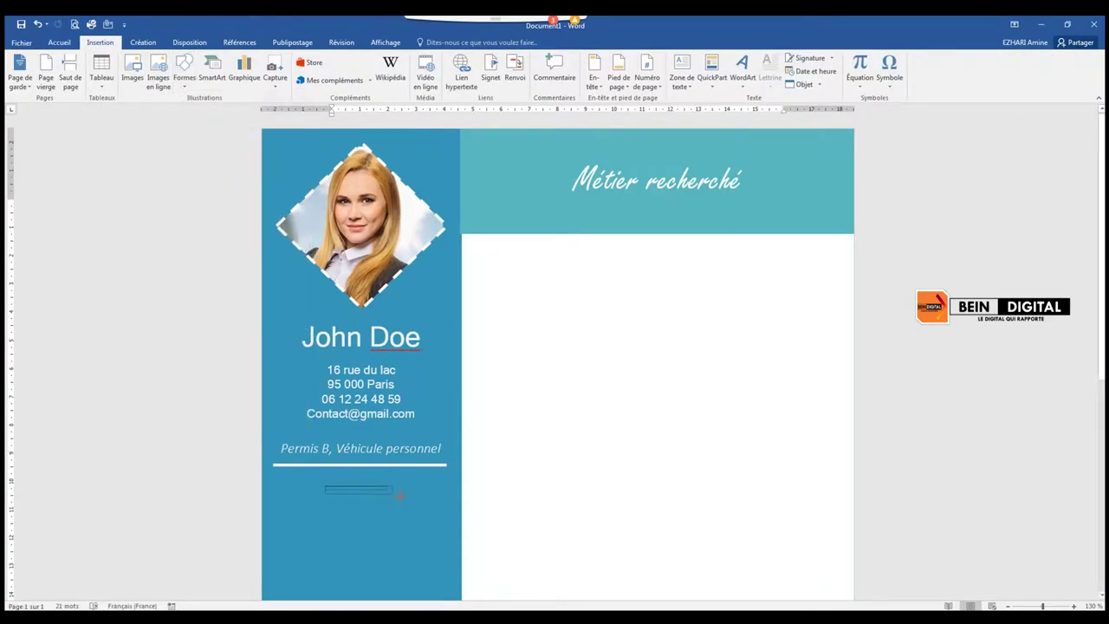
{"action": "type", "text": "..."}
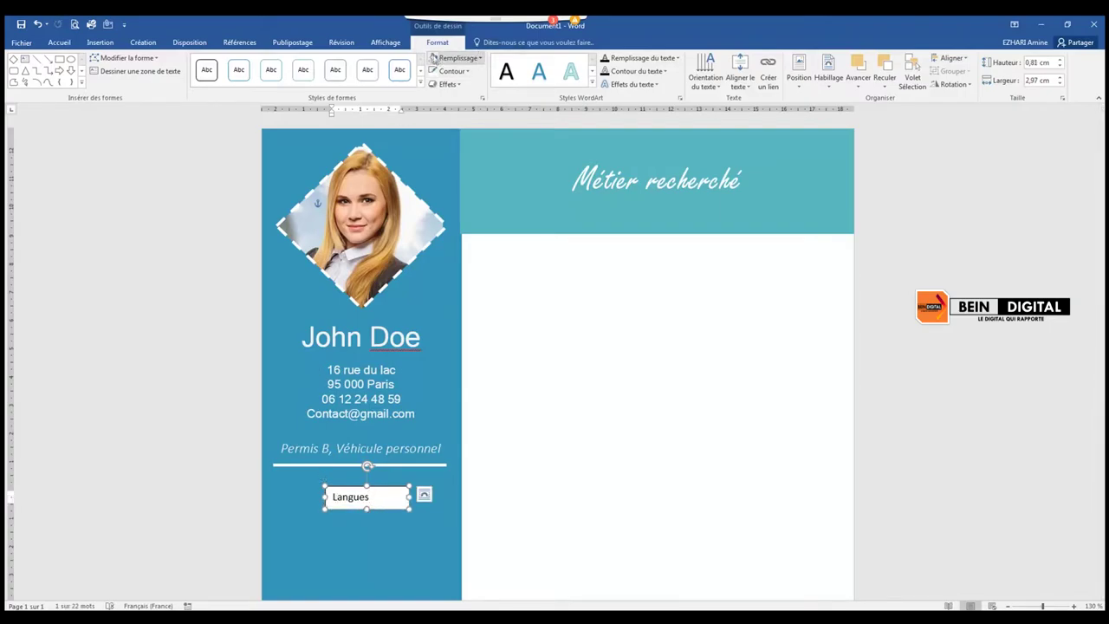
Remove the outline from the Langues text box
{"action": "left_click", "coordinate": [458, 58]}
{"action": "left_click", "coordinate": [457, 58]}
{"action": "left_click", "coordinate": [457, 58]}
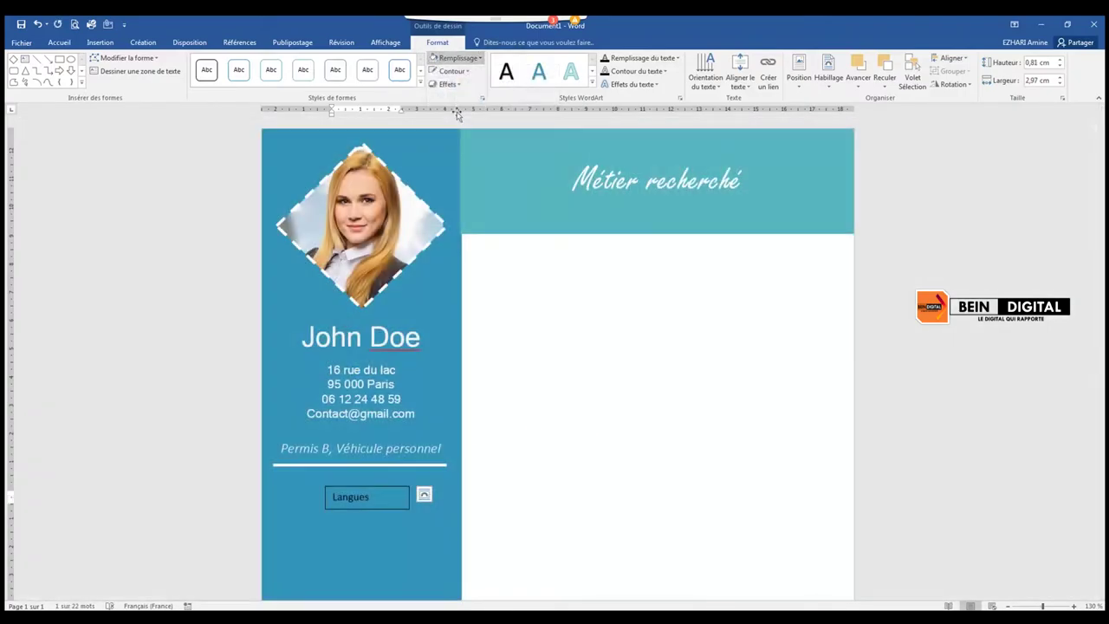
{"action": "left_click", "coordinate": [461, 72]}
{"action": "mouse_move", "coordinate": [454, 214]}
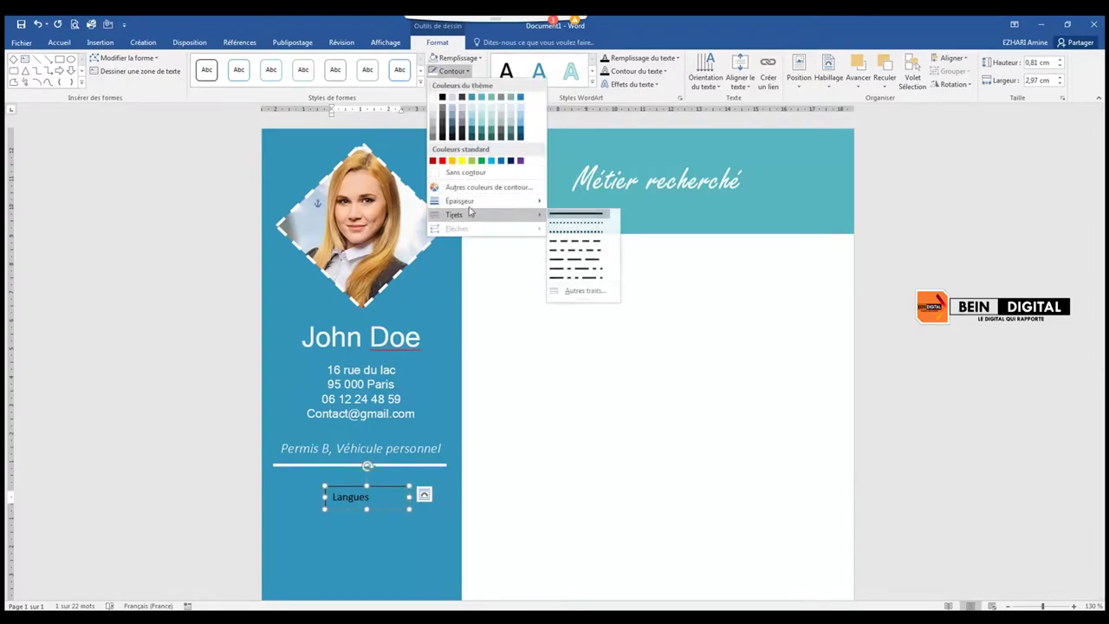
{"action": "left_click", "coordinate": [468, 174]}
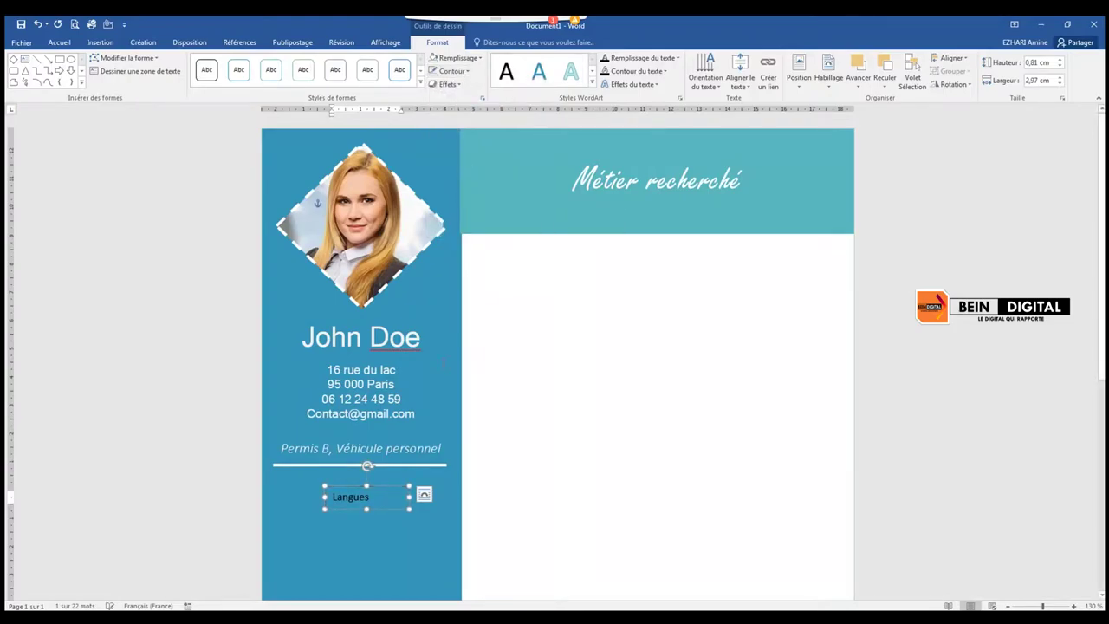
Format Langues as white, centred, bold italic text at 12 pt
{"action": "double_click", "coordinate": [361, 498]}
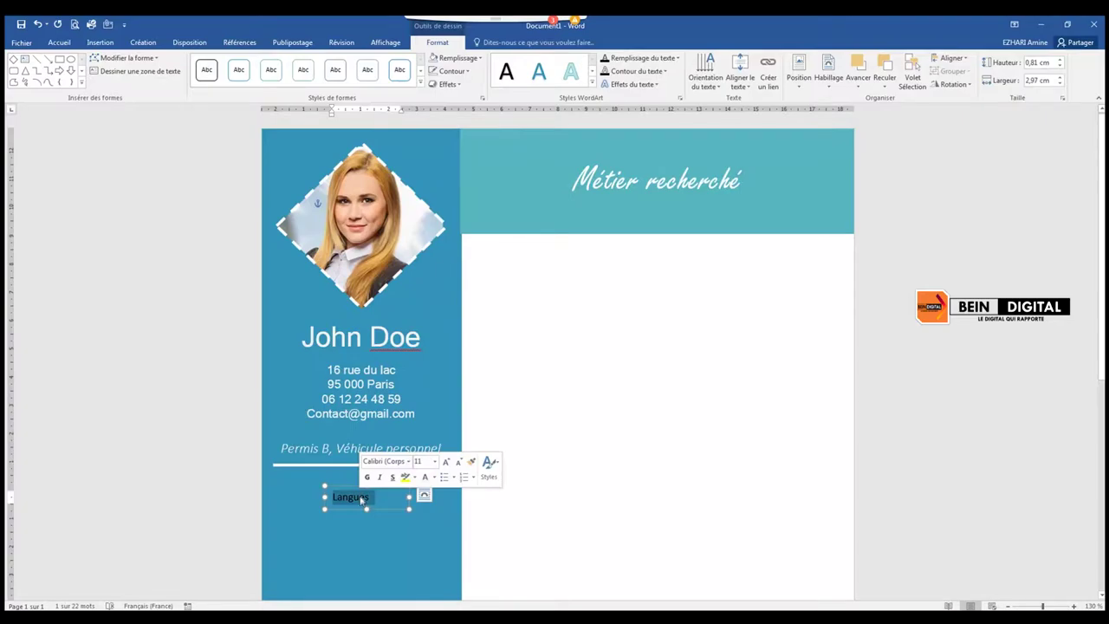
{"action": "left_click", "coordinate": [59, 43]}
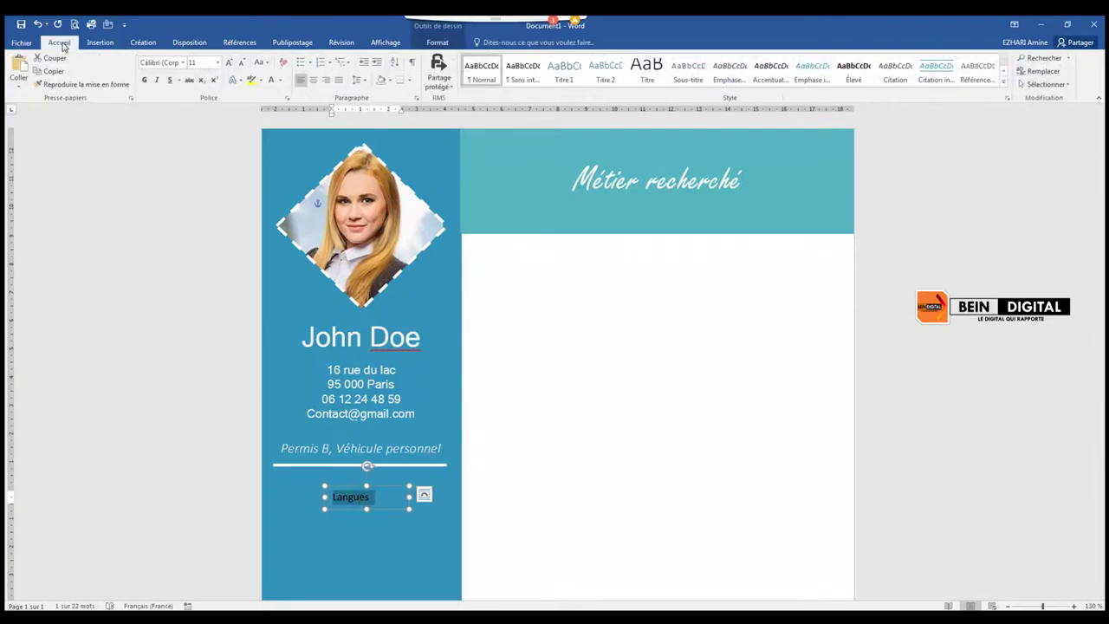
{"action": "left_click", "coordinate": [270, 80]}
{"action": "left_click", "coordinate": [314, 80]}
{"action": "left_click", "coordinate": [158, 81]}
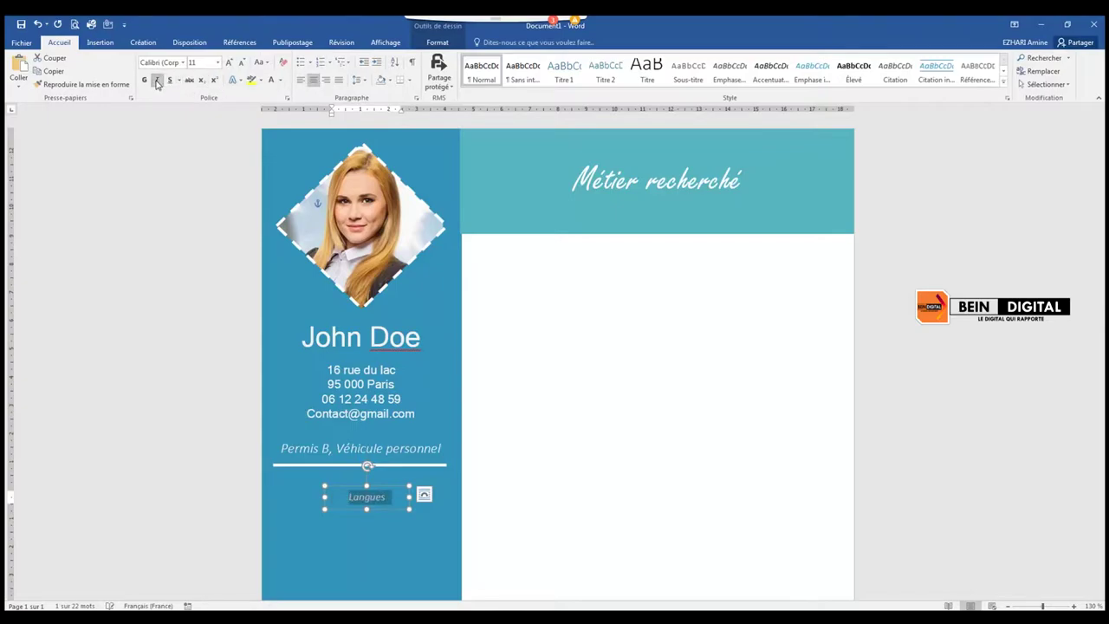
{"action": "left_click", "coordinate": [145, 80]}
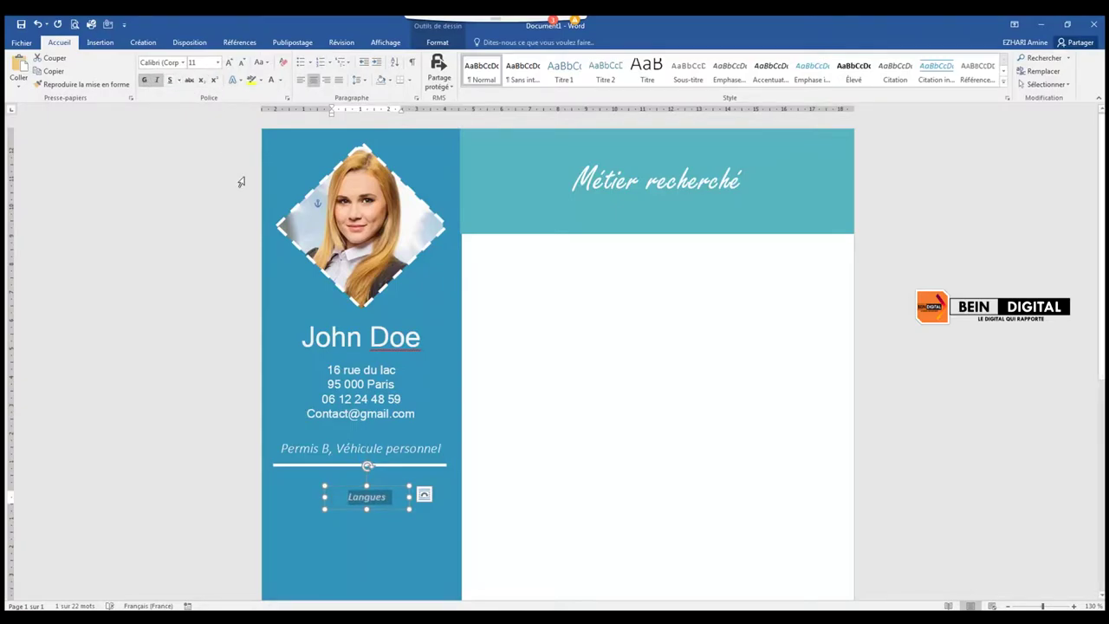
{"action": "left_click", "coordinate": [229, 63]}
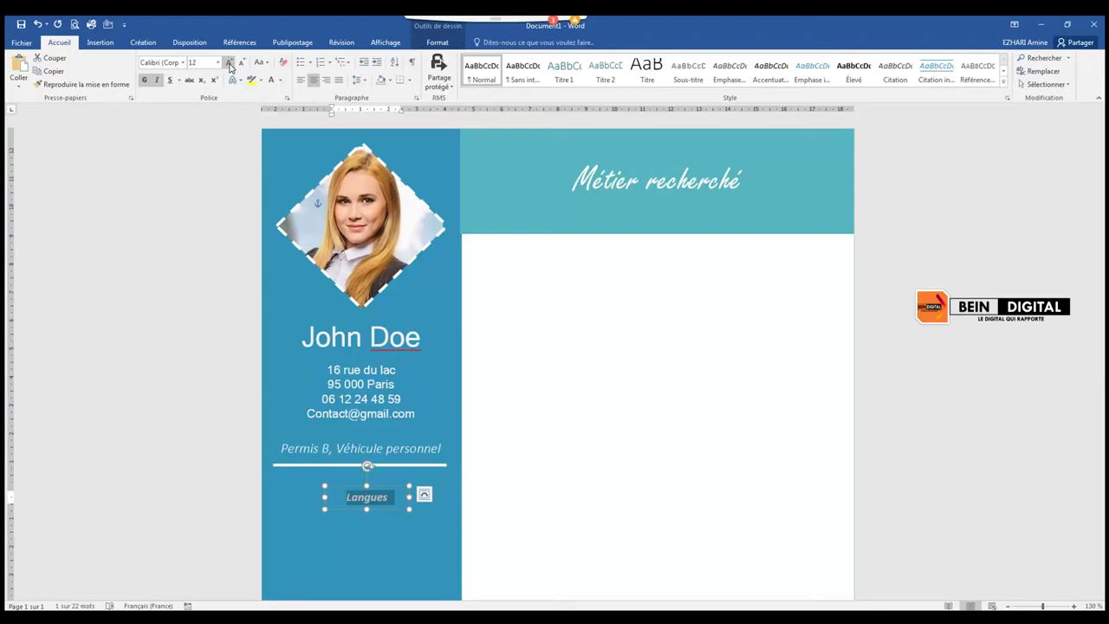
{"action": "left_click", "coordinate": [228, 62]}
{"action": "left_click", "coordinate": [202, 63]}
{"action": "key", "text": "Return"}
Move the Langues box up just under the white line
{"action": "left_click_drag", "start_coordinate": [342, 487], "coordinate": [333, 476]}
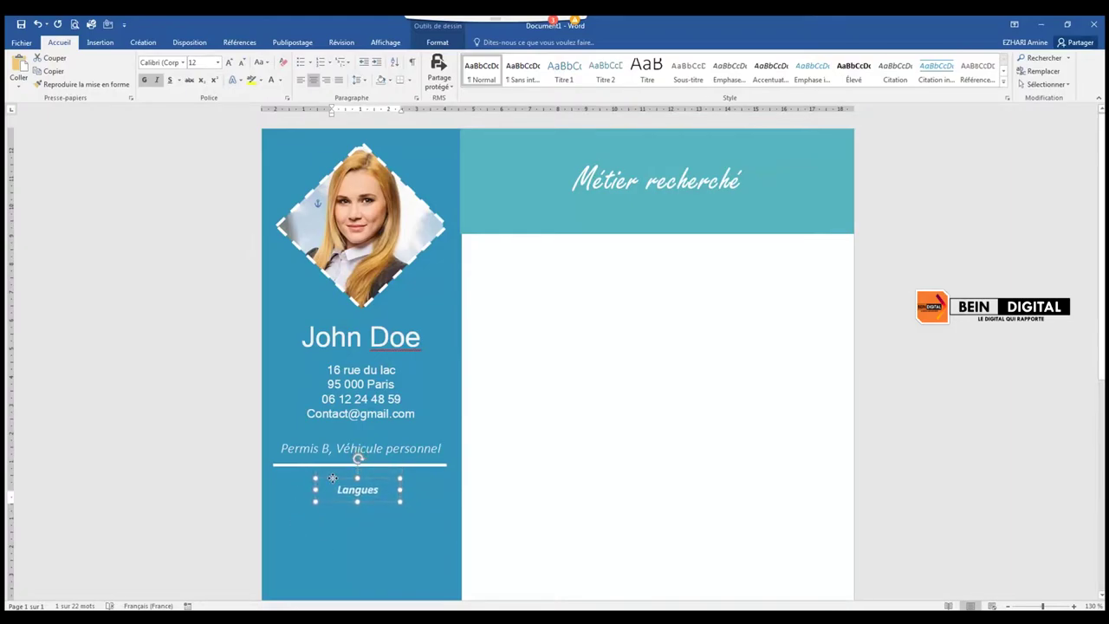
{"action": "left_click", "coordinate": [330, 465]}
{"action": "left_click", "coordinate": [100, 41]}
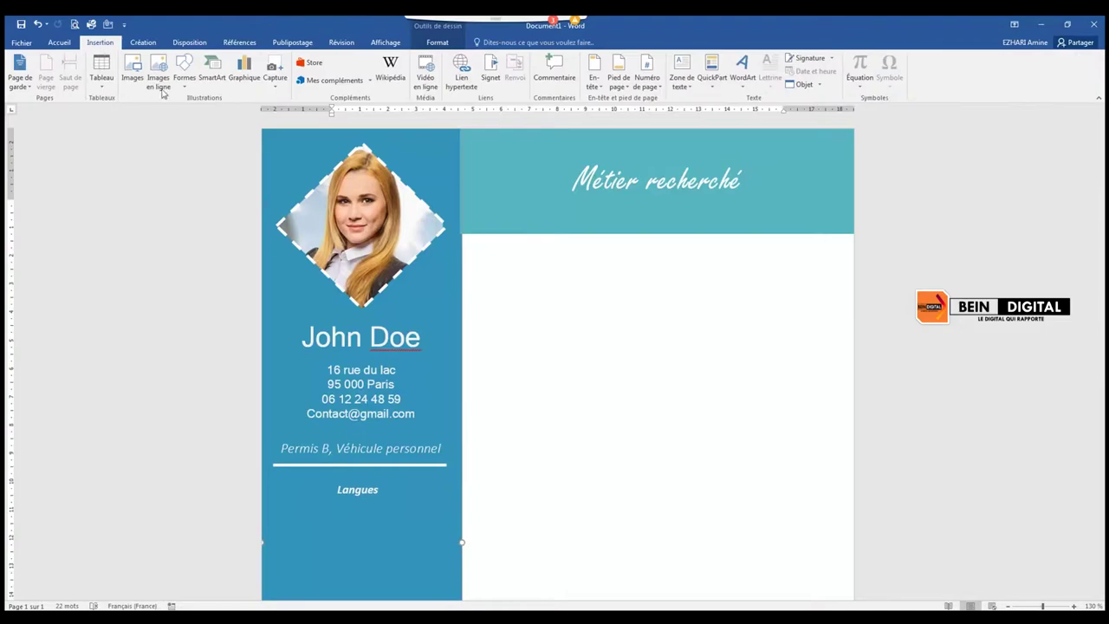
Draw a small 1.08 cm oval circle beneath the Langues heading
{"action": "left_click", "coordinate": [185, 70]}
{"action": "left_click", "coordinate": [190, 194]}
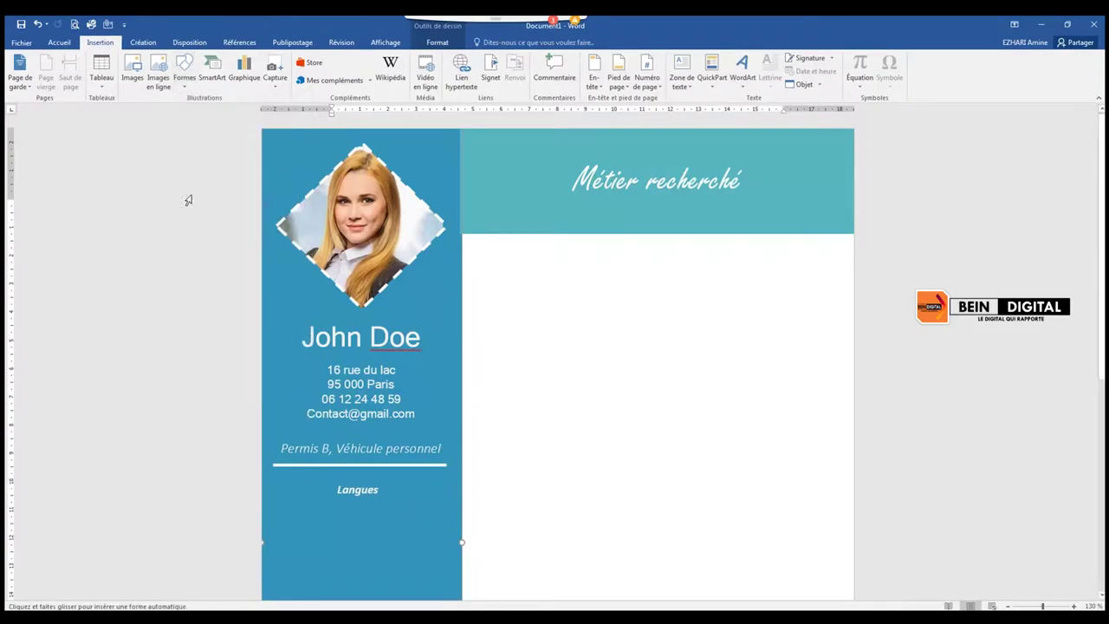
{"action": "left_click_drag", "start_coordinate": [284, 523], "coordinate": [315, 554]}
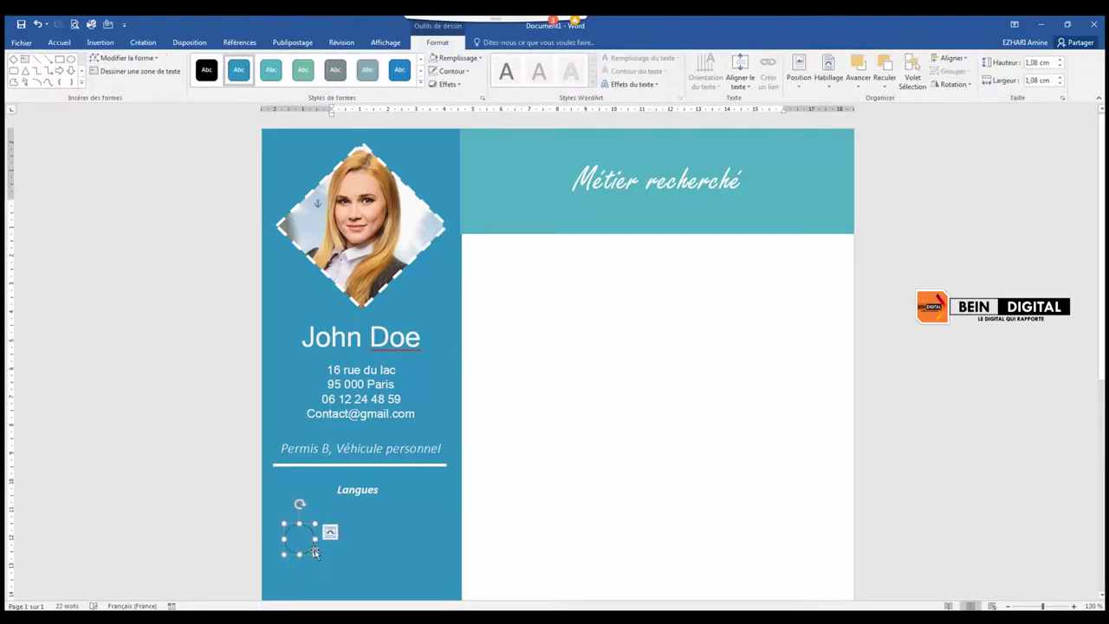
{"action": "right_click", "coordinate": [305, 619]}
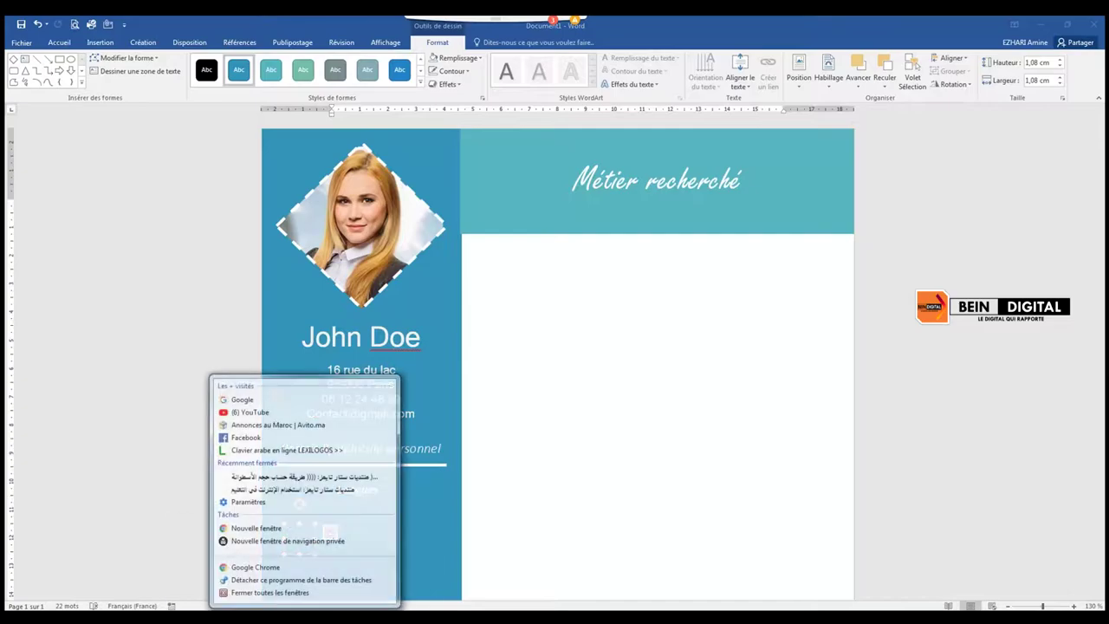
Search Google Images for 'drapeau anglais' and preview a Union Jack flag
{"action": "left_click", "coordinate": [302, 569]}
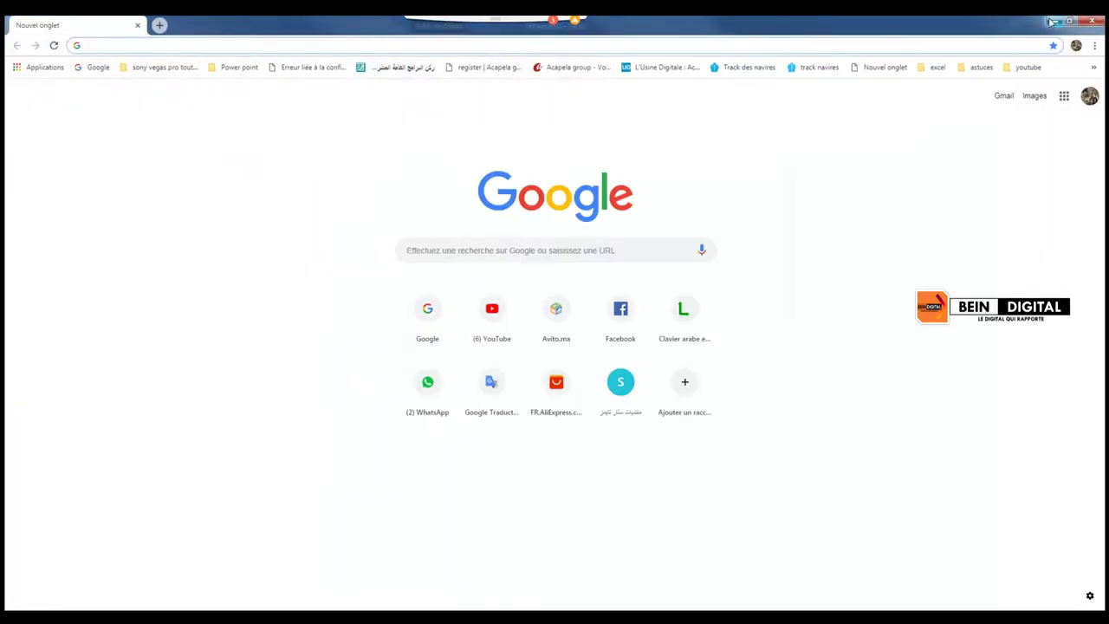
{"action": "type", "text": "drap"}
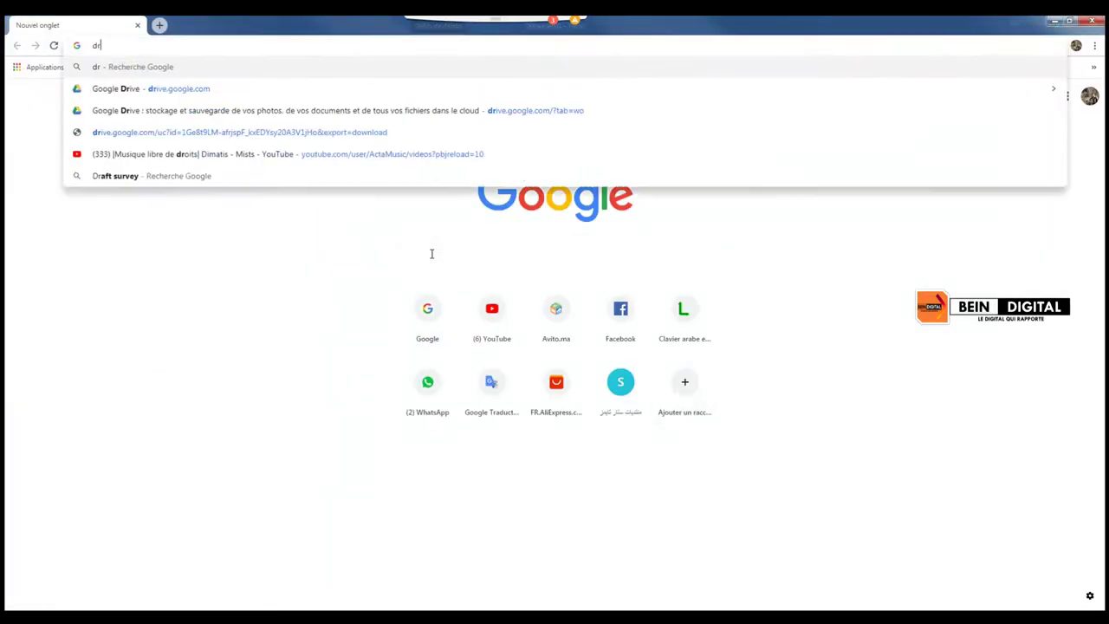
{"action": "type", "text": "eau ang"}
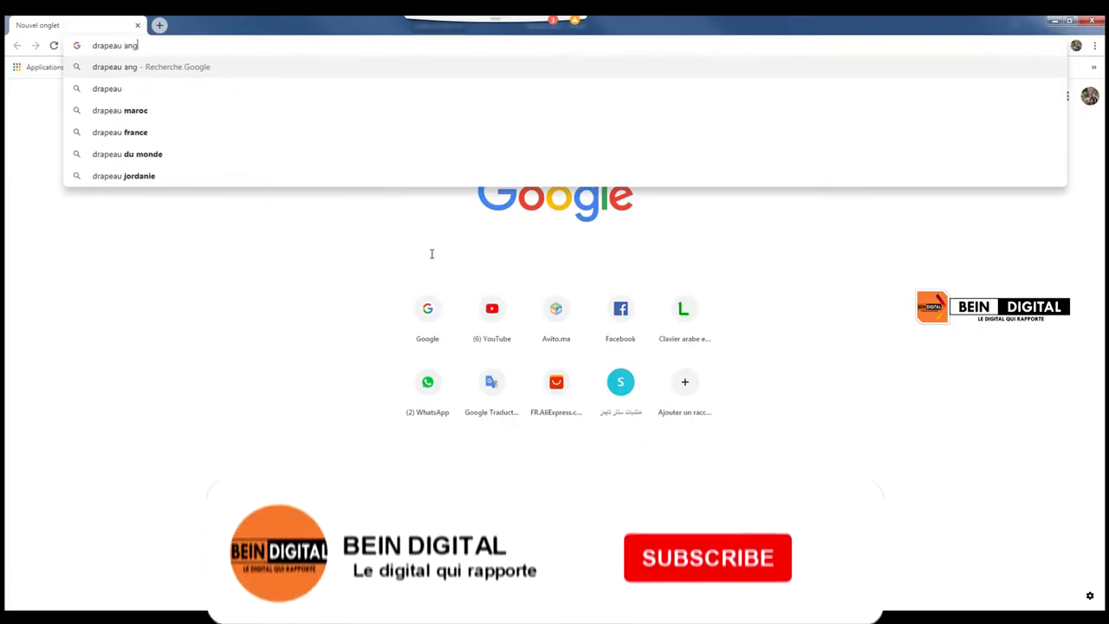
{"action": "type", "text": "lais"}
{"action": "key", "text": "Return"}
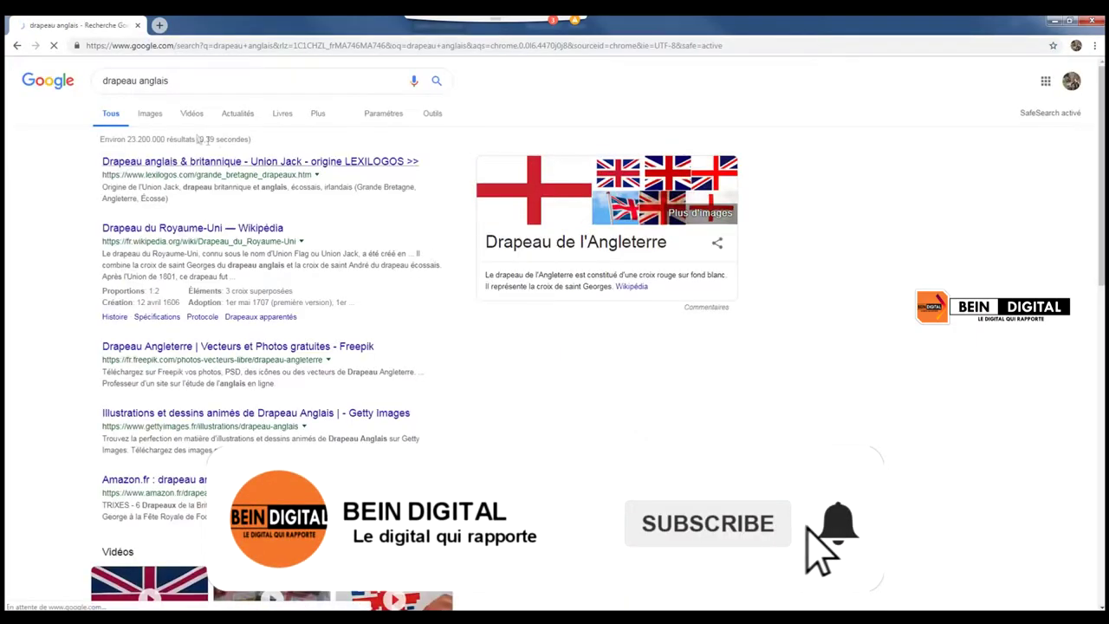
{"action": "left_click", "coordinate": [143, 117]}
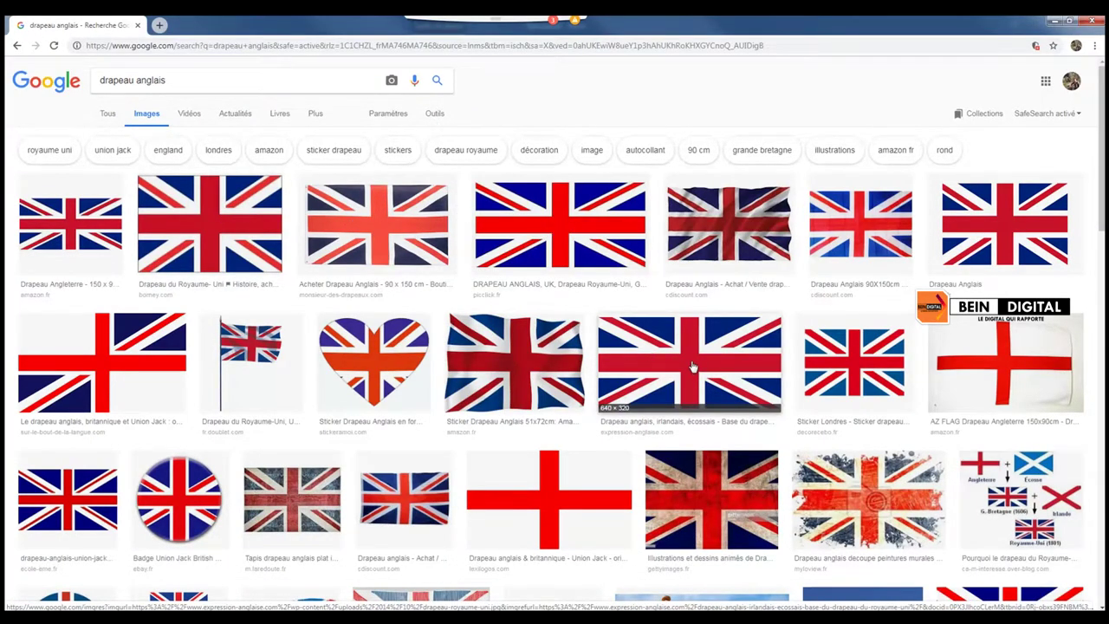
{"action": "left_click", "coordinate": [561, 245]}
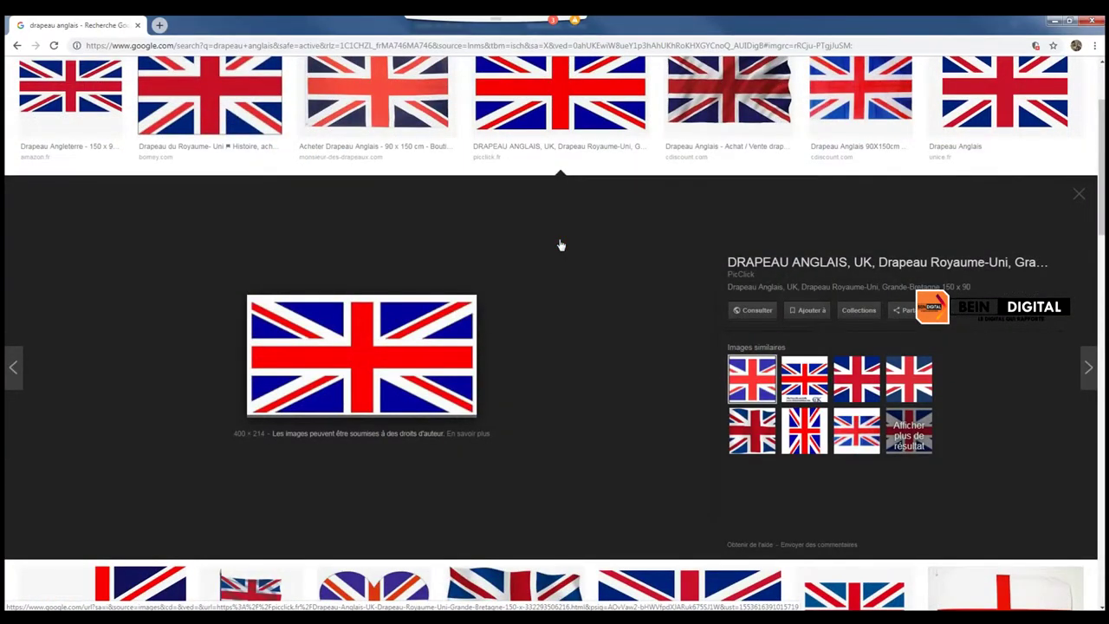
Save the flag image to disk as Drapeau-Anglais.jpg
{"action": "right_click", "coordinate": [359, 360]}
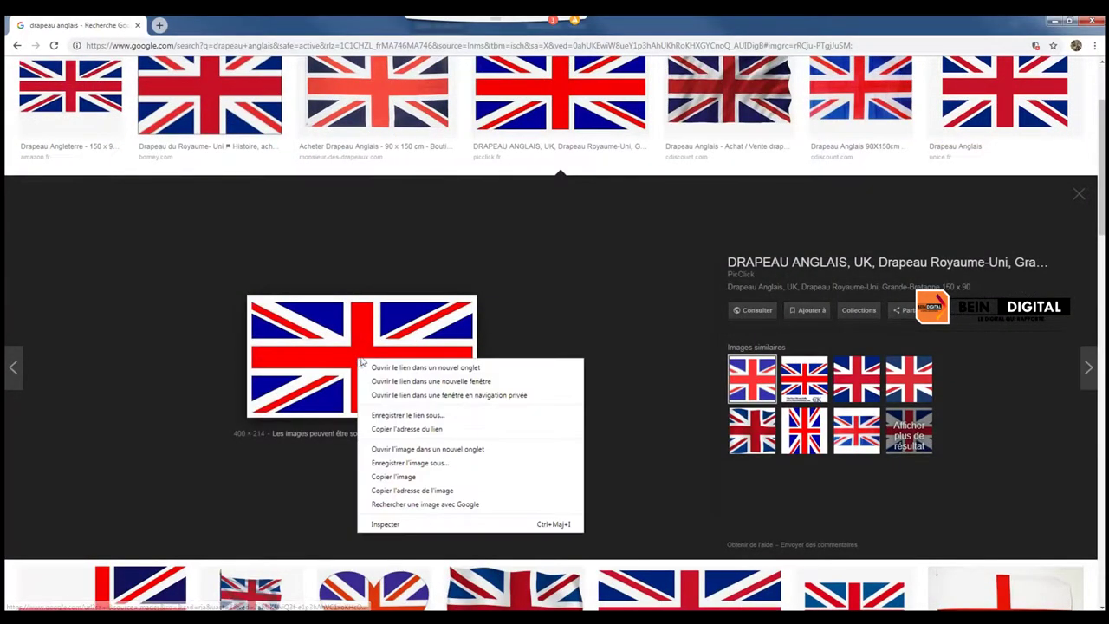
{"action": "left_click", "coordinate": [408, 463]}
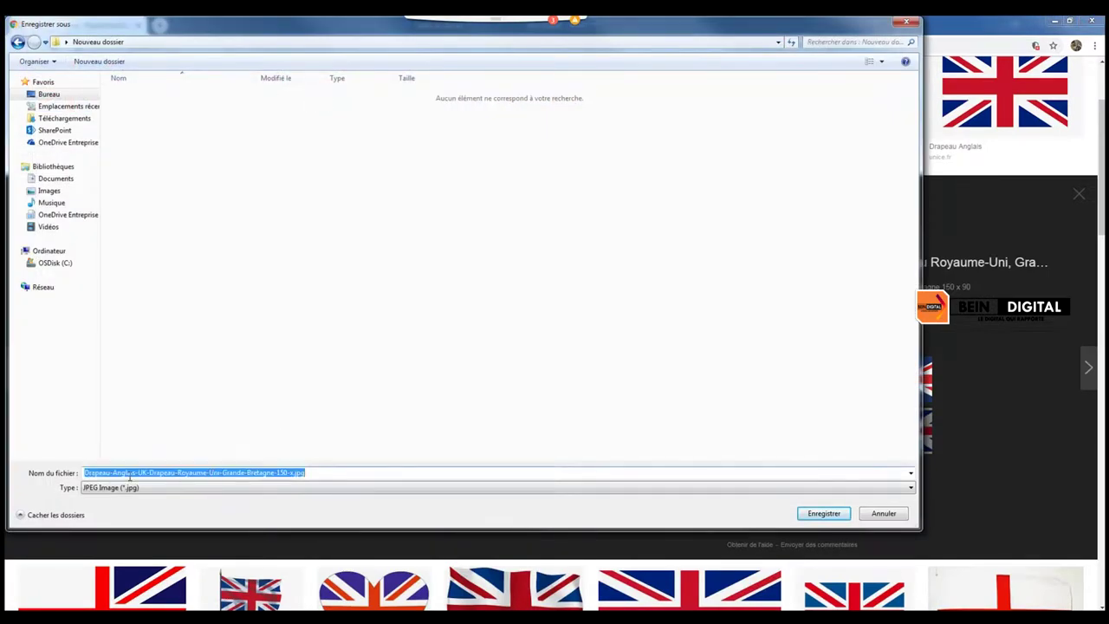
{"action": "left_click", "coordinate": [113, 474]}
{"action": "left_click_drag", "start_coordinate": [136, 473], "coordinate": [280, 473]}
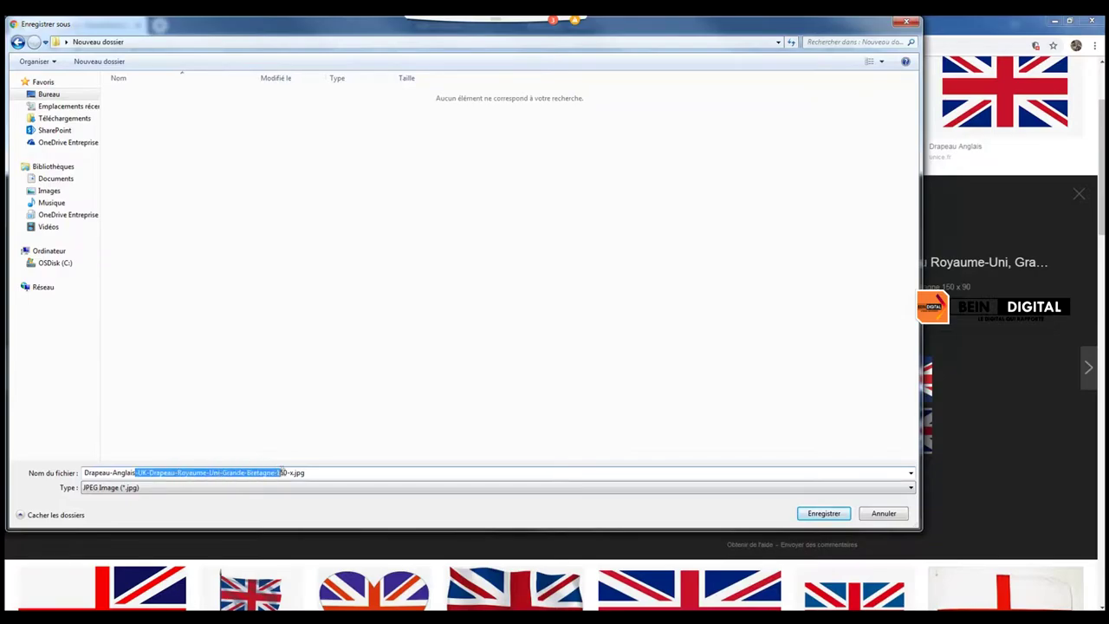
{"action": "key", "text": "BackSpace"}
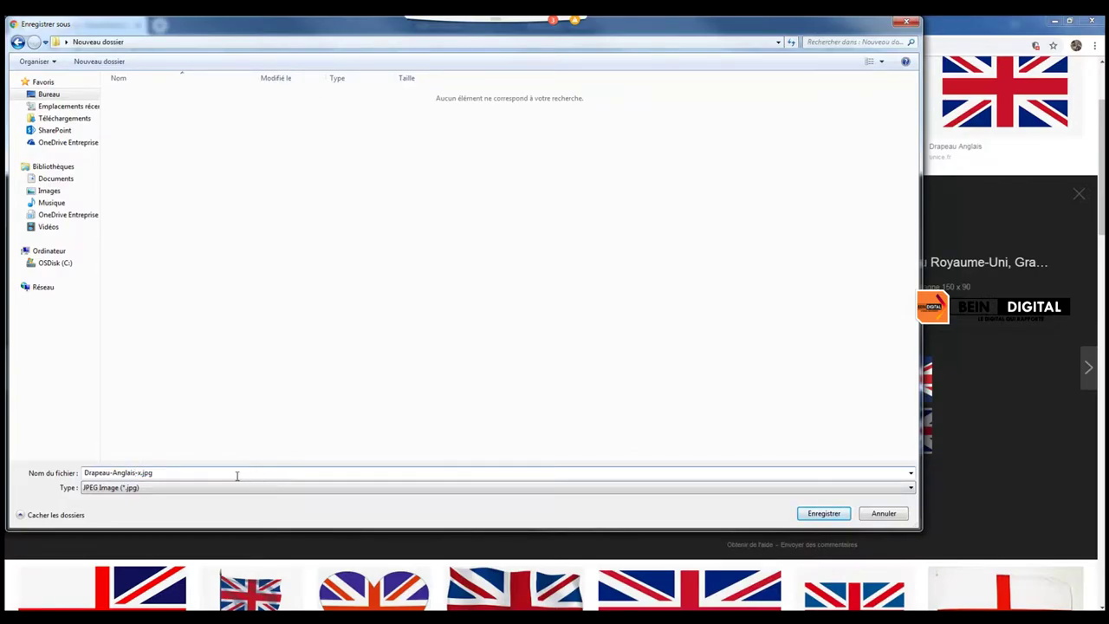
{"action": "left_click", "coordinate": [817, 518]}
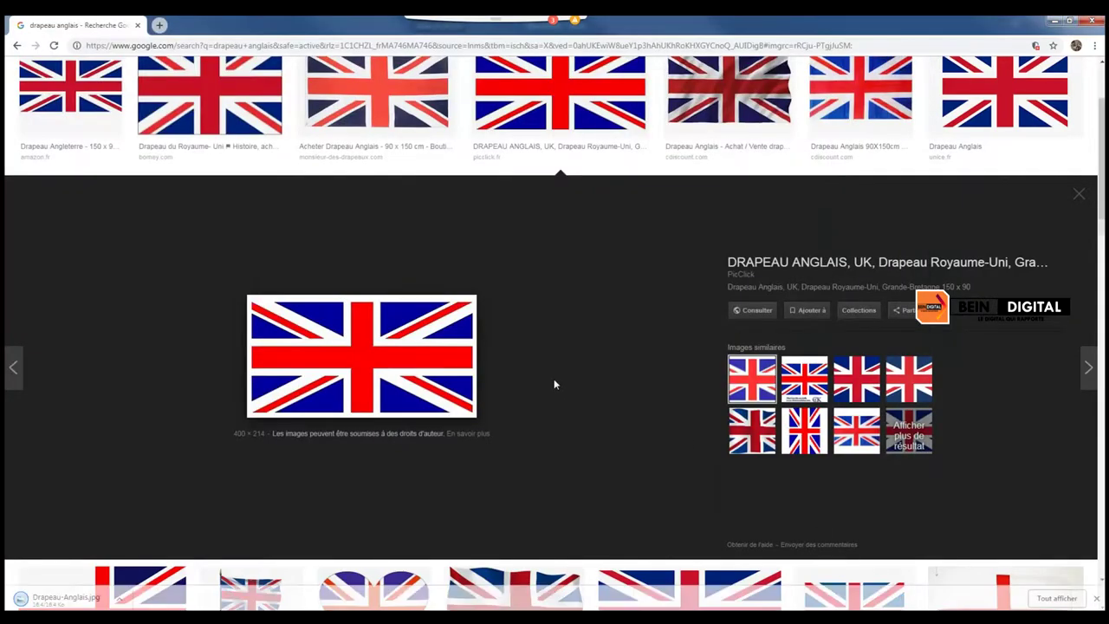
{"action": "scroll", "coordinate": [553, 379], "scroll_direction": "up", "scroll_amount": 2}
Change the image search from 'anglais' to 'france' and open a French flag preview
{"action": "double_click", "coordinate": [156, 80]}
{"action": "type", "text": "france"}
{"action": "key", "text": "Return"}
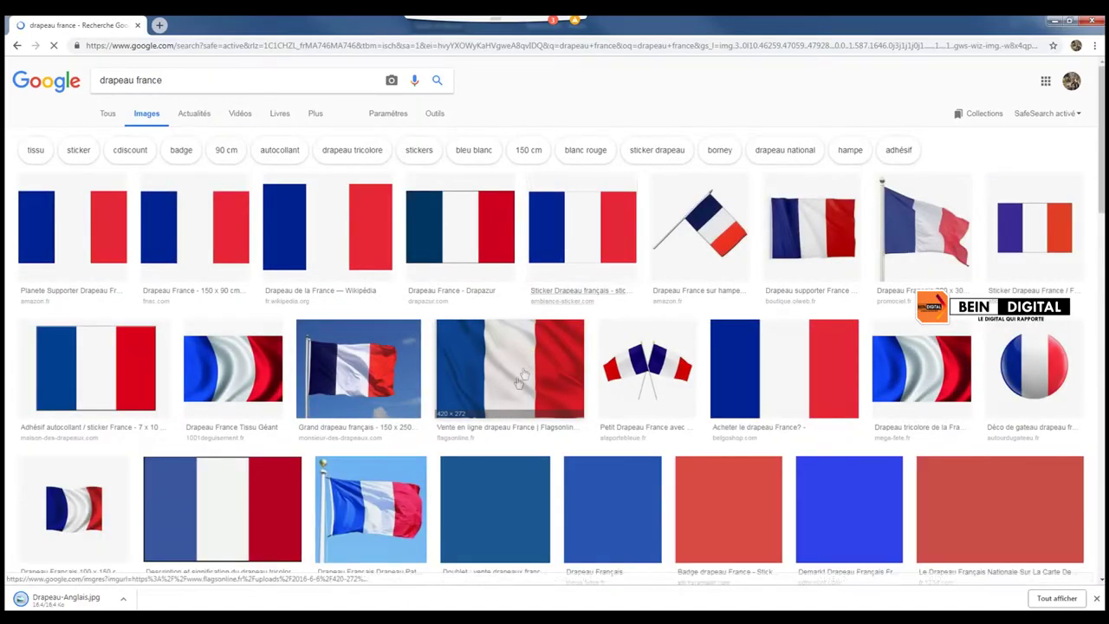
{"action": "left_click", "coordinate": [564, 246]}
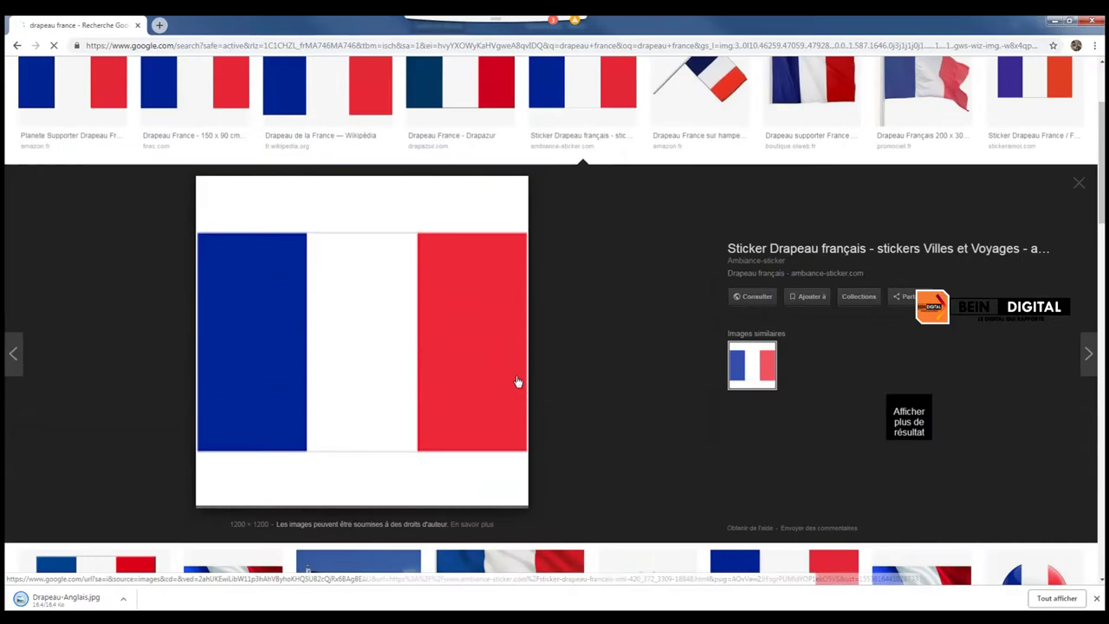
Save the French tricolour image as drapeau-francais.jpg
{"action": "right_click", "coordinate": [398, 305]}
{"action": "left_click", "coordinate": [442, 408]}
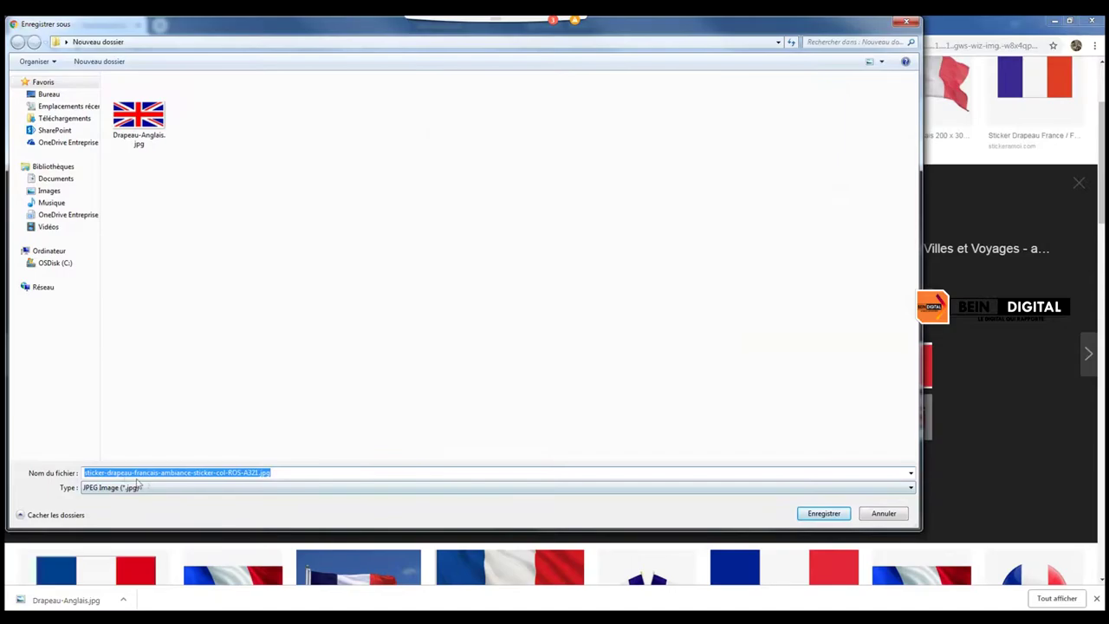
{"action": "left_click", "coordinate": [105, 472]}
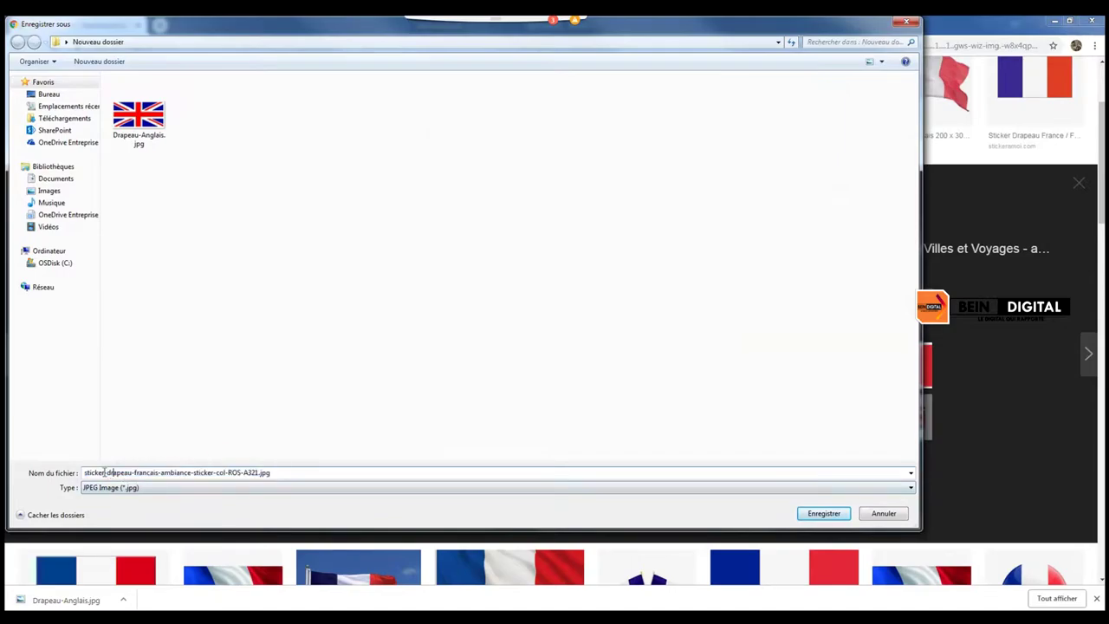
{"action": "left_click_drag", "start_coordinate": [107, 472], "coordinate": [62, 472]}
{"action": "key", "text": "BackSpace"}
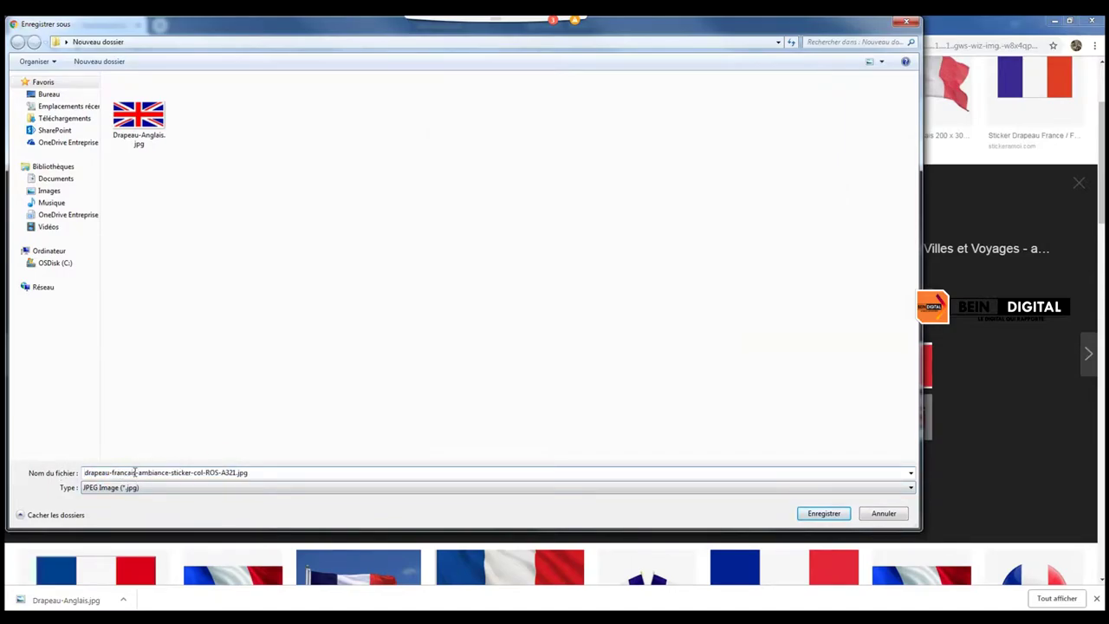
{"action": "left_click_drag", "start_coordinate": [139, 473], "coordinate": [223, 474]}
{"action": "key", "text": "BackSpace"}
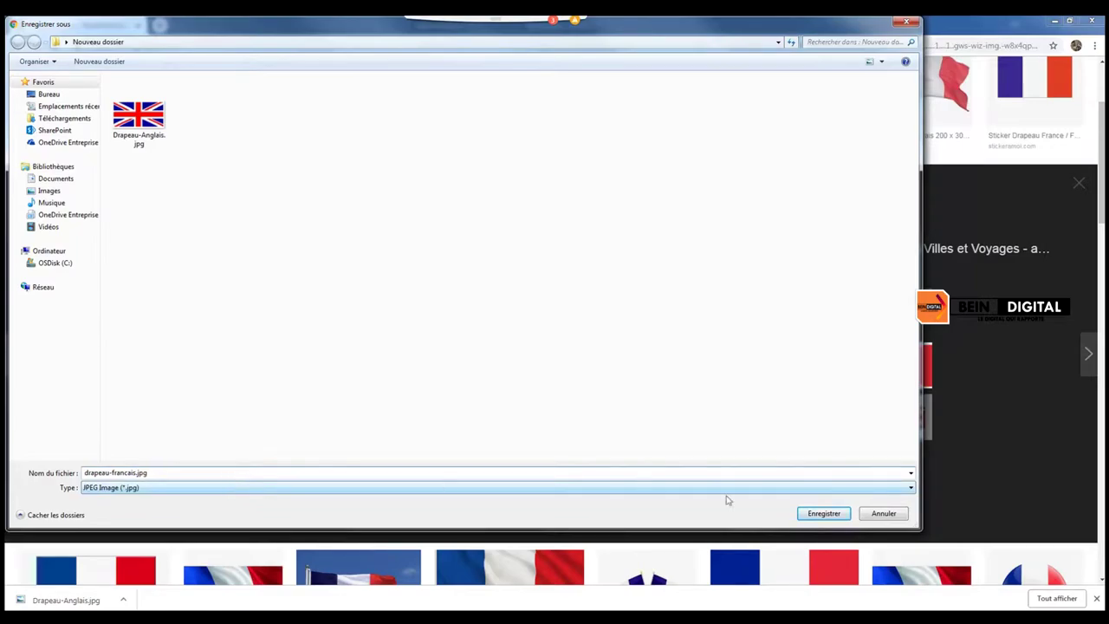
{"action": "left_click", "coordinate": [818, 517]}
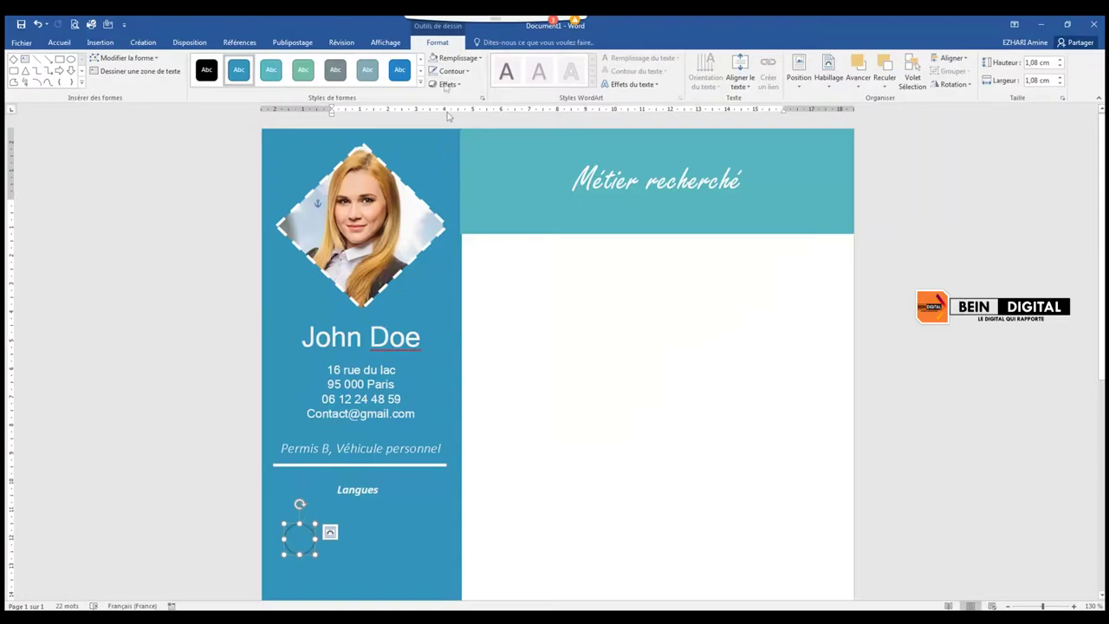
Fill the circle under Langues with the Drapeau-Anglais.jpg picture from the desktop folder
{"action": "left_click", "coordinate": [472, 61]}
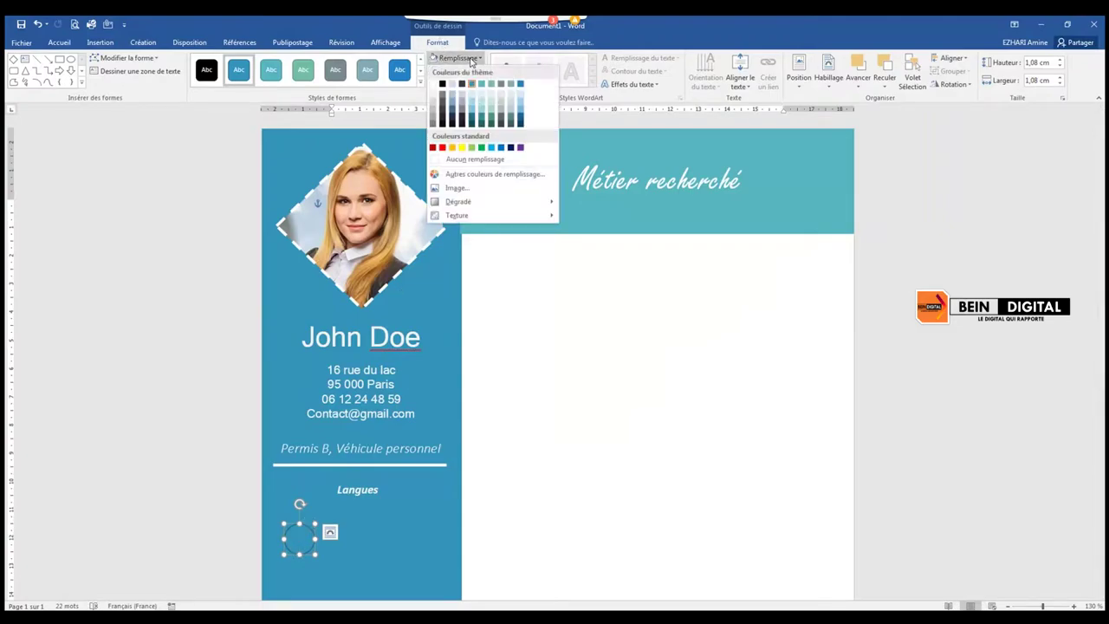
{"action": "left_click", "coordinate": [457, 187]}
{"action": "left_click", "coordinate": [484, 266]}
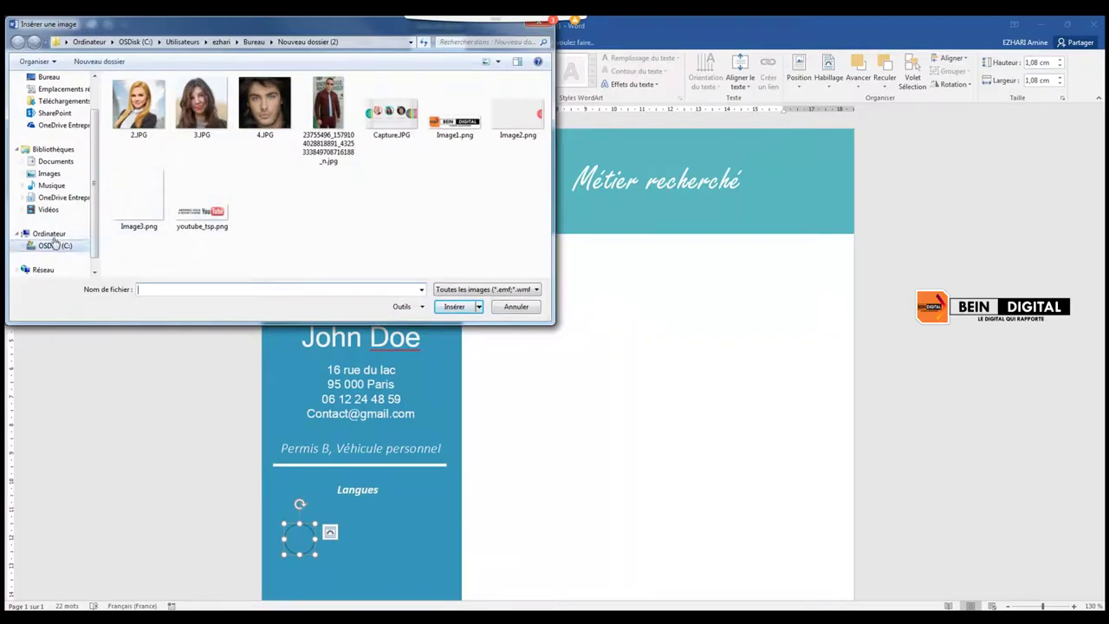
{"action": "left_click", "coordinate": [58, 78]}
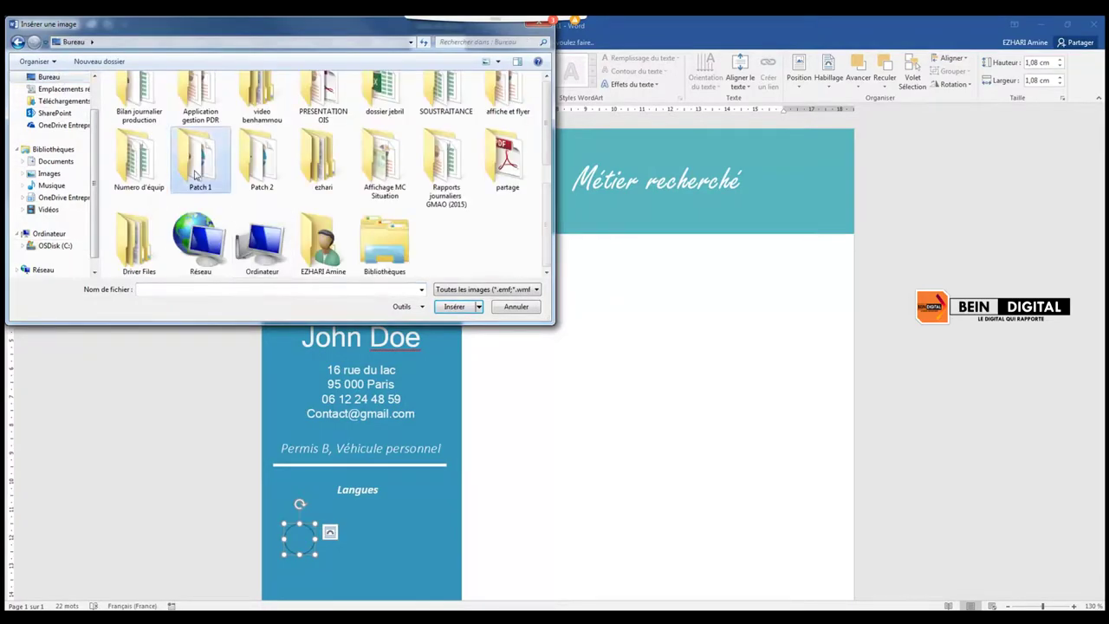
{"action": "scroll", "coordinate": [211, 126], "scroll_direction": "up", "scroll_amount": 3}
{"action": "double_click", "coordinate": [210, 126]}
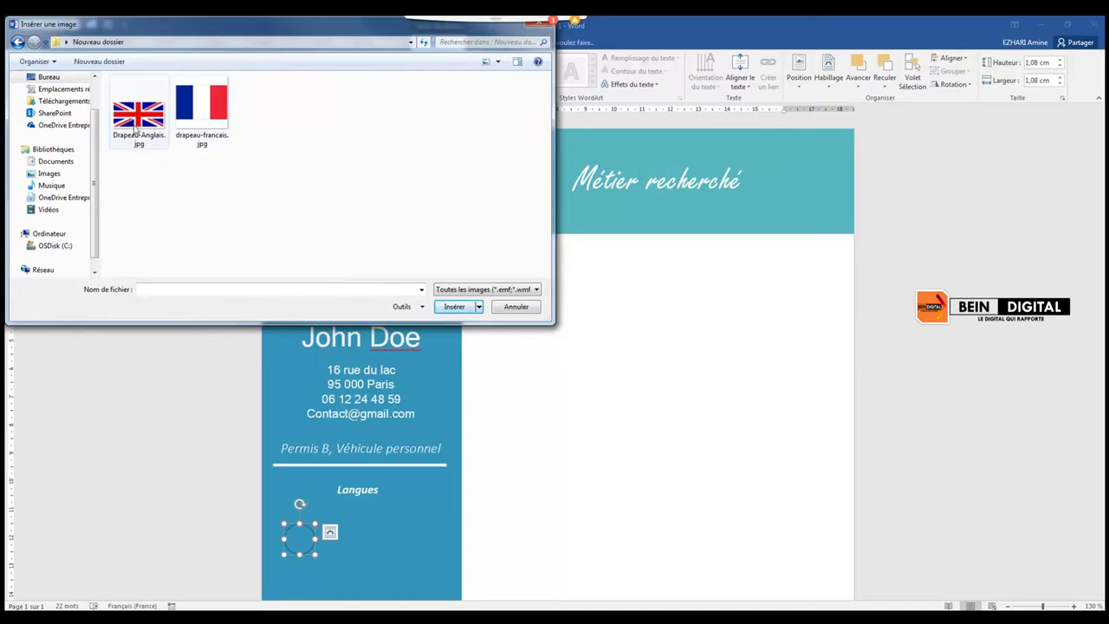
{"action": "double_click", "coordinate": [134, 121]}
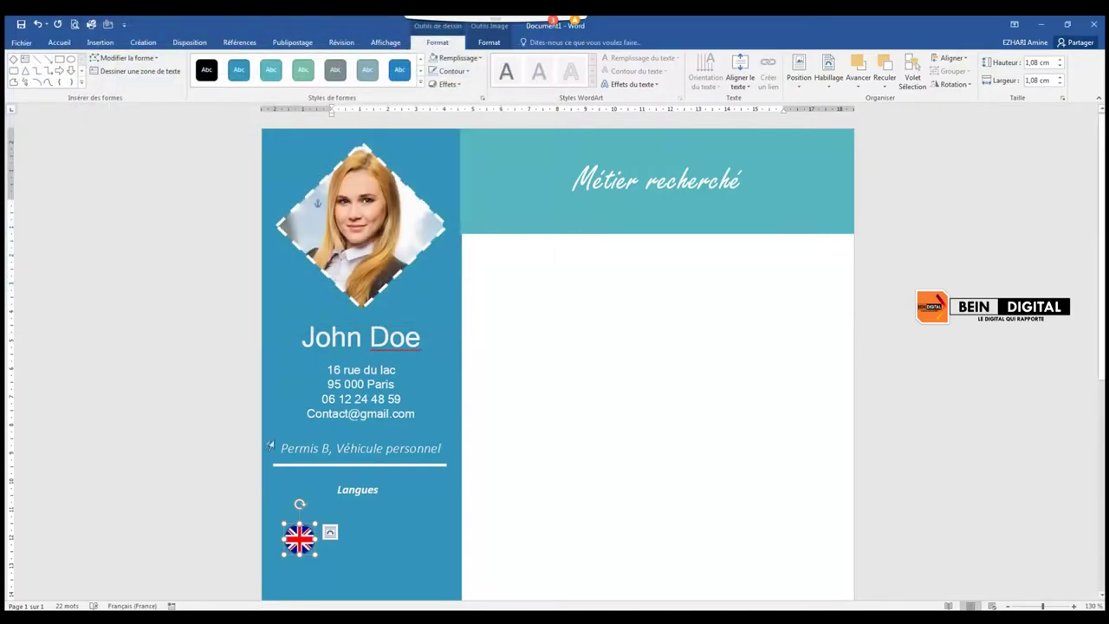
Copy and paste the flag circle, placing the copy just below the first
{"action": "left_click_drag", "start_coordinate": [300, 538], "coordinate": [294, 518]}
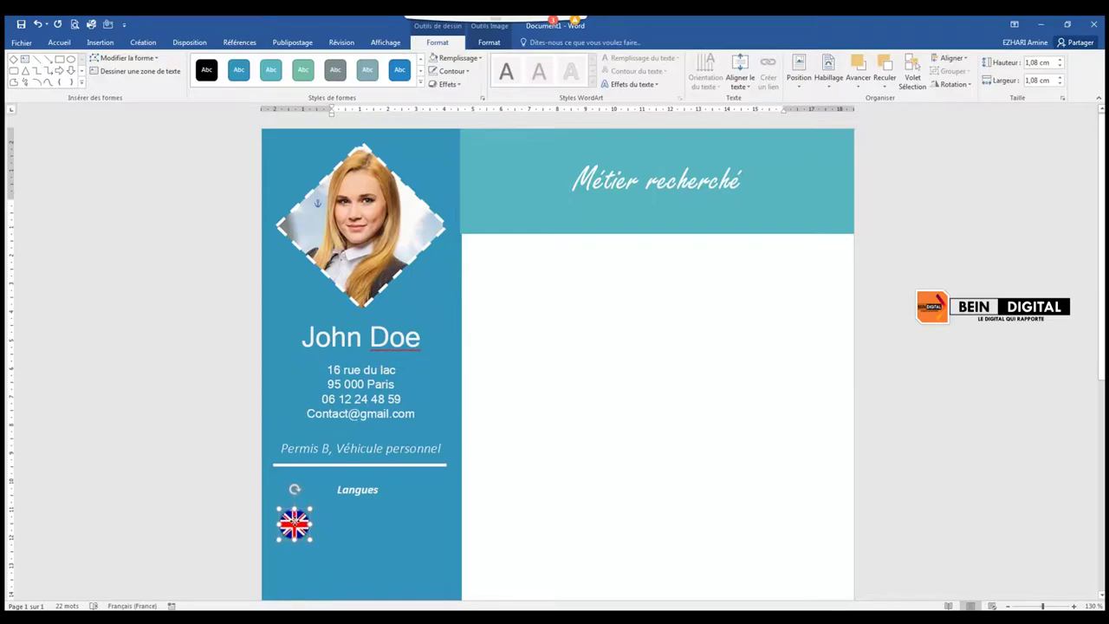
{"action": "right_click", "coordinate": [293, 522]}
{"action": "key", "text": "Escape"}
{"action": "right_click", "coordinate": [300, 555]}
{"action": "left_click", "coordinate": [324, 390]}
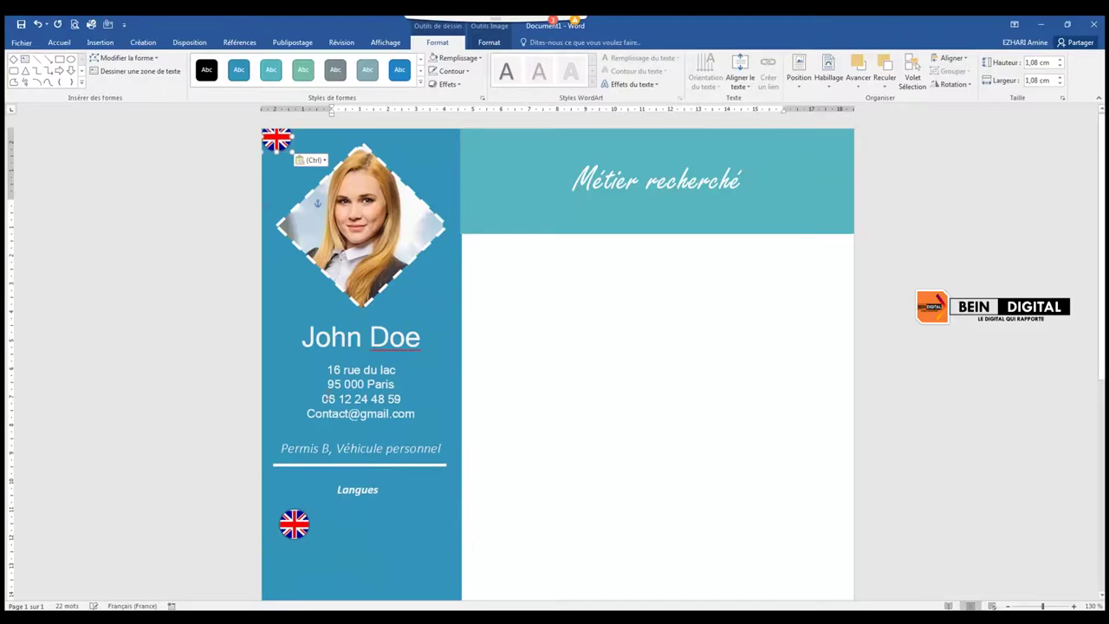
{"action": "left_click_drag", "start_coordinate": [278, 141], "coordinate": [297, 570]}
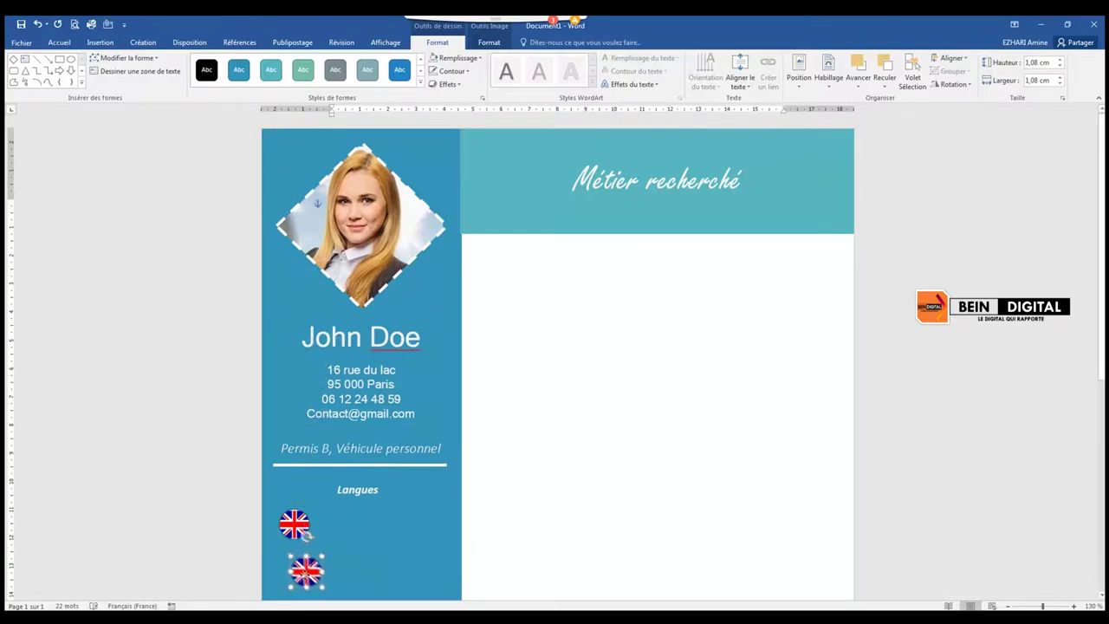
Line the lower circle up under the UK flag and fill it with drapeau-francais.jpg
{"action": "left_click_drag", "start_coordinate": [294, 524], "coordinate": [293, 520]}
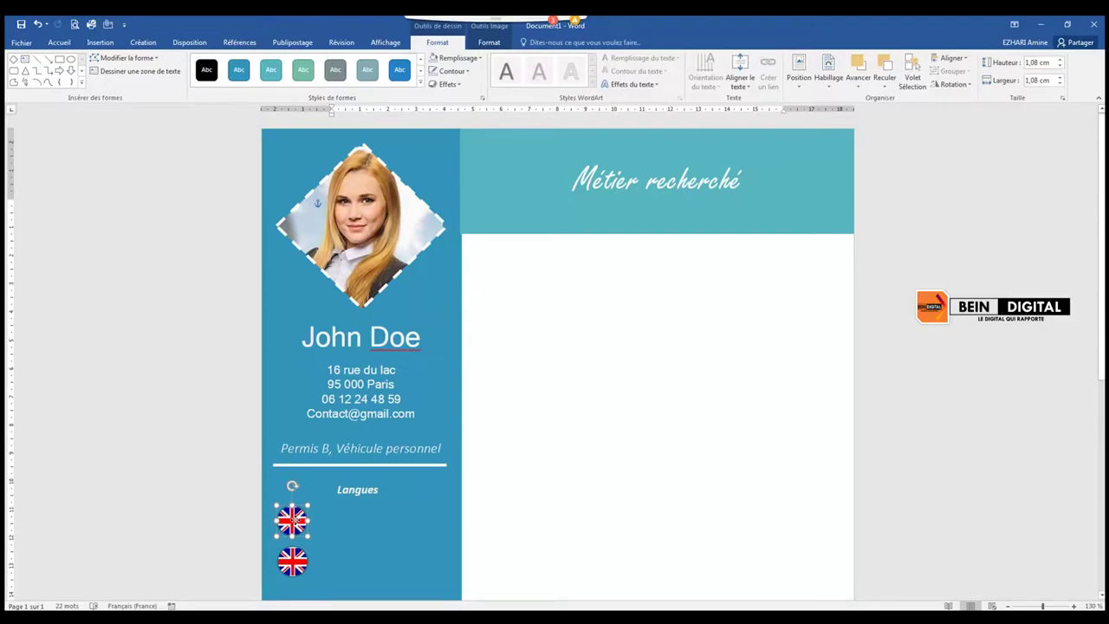
{"action": "left_click_drag", "start_coordinate": [293, 555], "coordinate": [292, 551]}
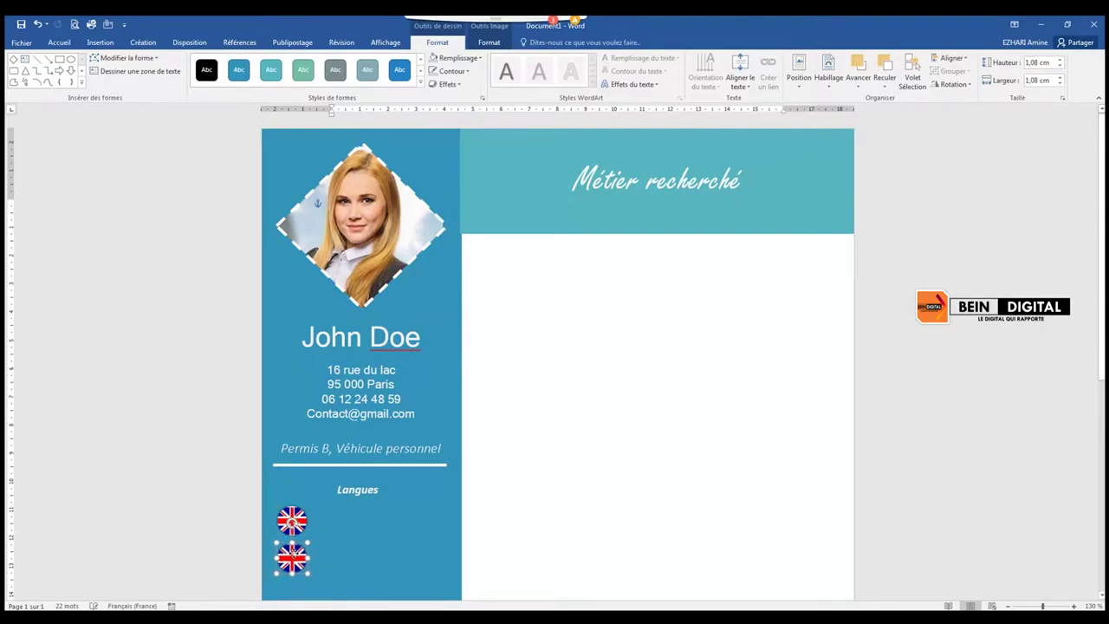
{"action": "left_click", "coordinate": [456, 57]}
{"action": "left_click", "coordinate": [469, 188]}
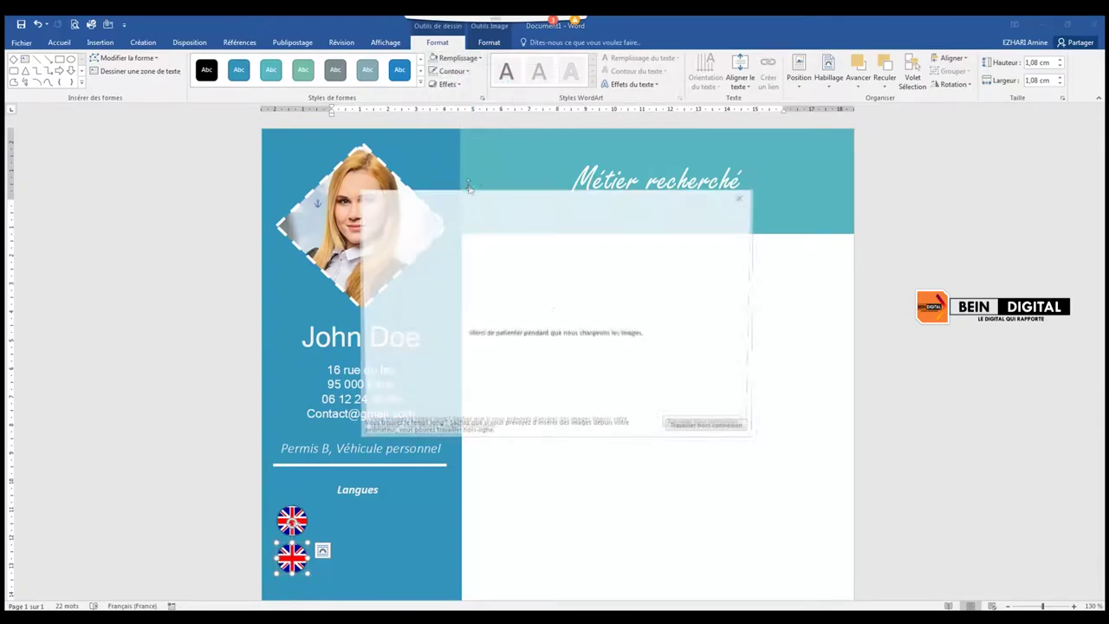
{"action": "left_click", "coordinate": [468, 256]}
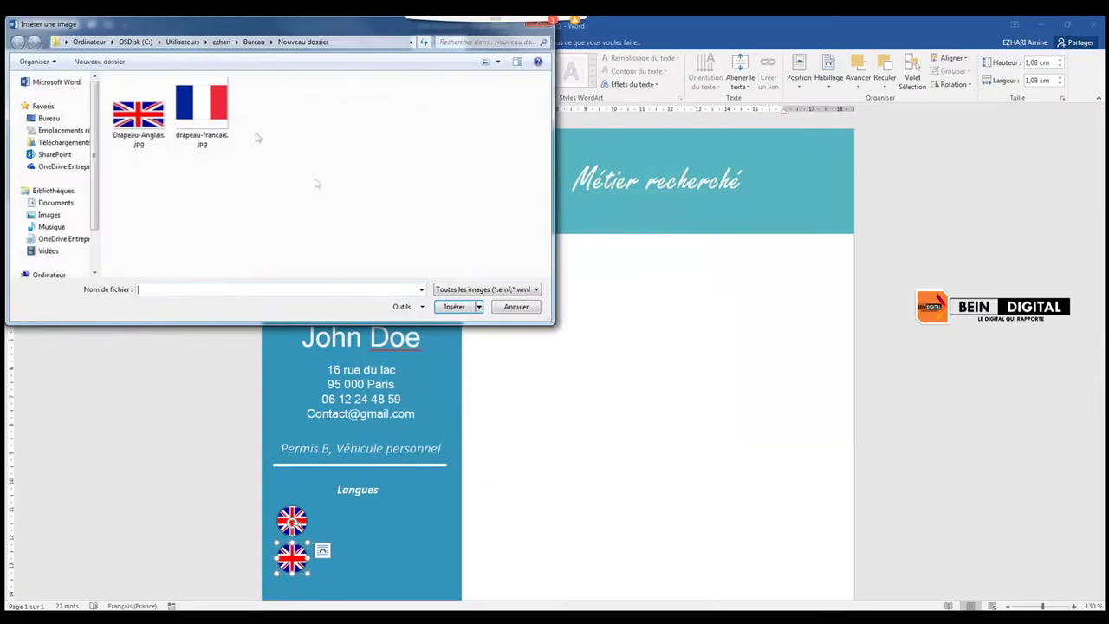
{"action": "double_click", "coordinate": [206, 103]}
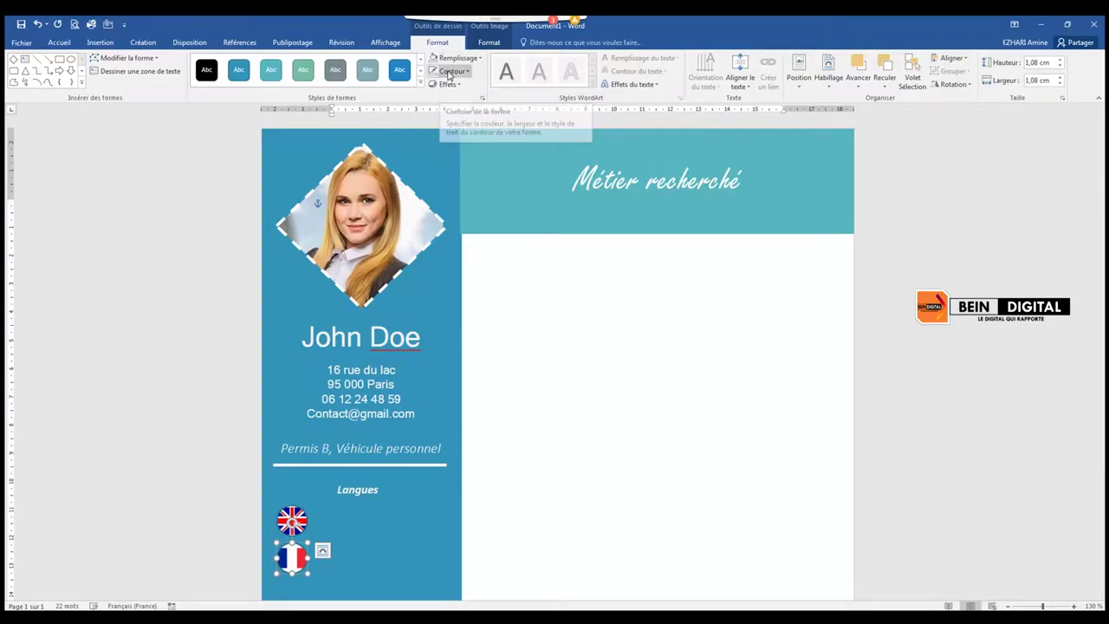
Give the French flag circle a white outline
{"action": "left_click", "coordinate": [448, 72]}
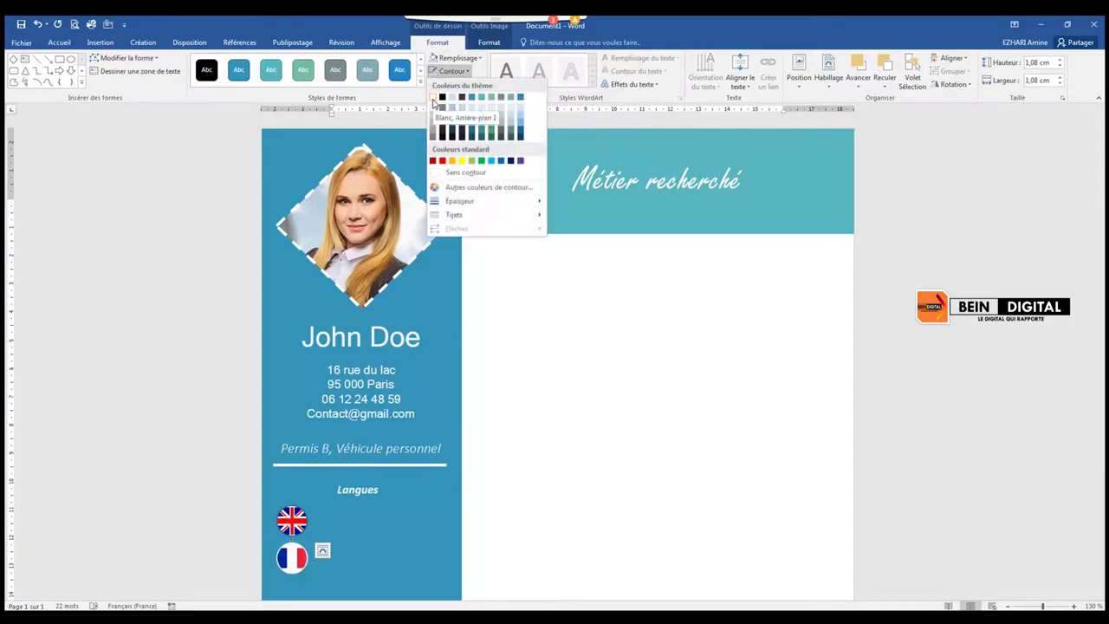
{"action": "left_click", "coordinate": [434, 102]}
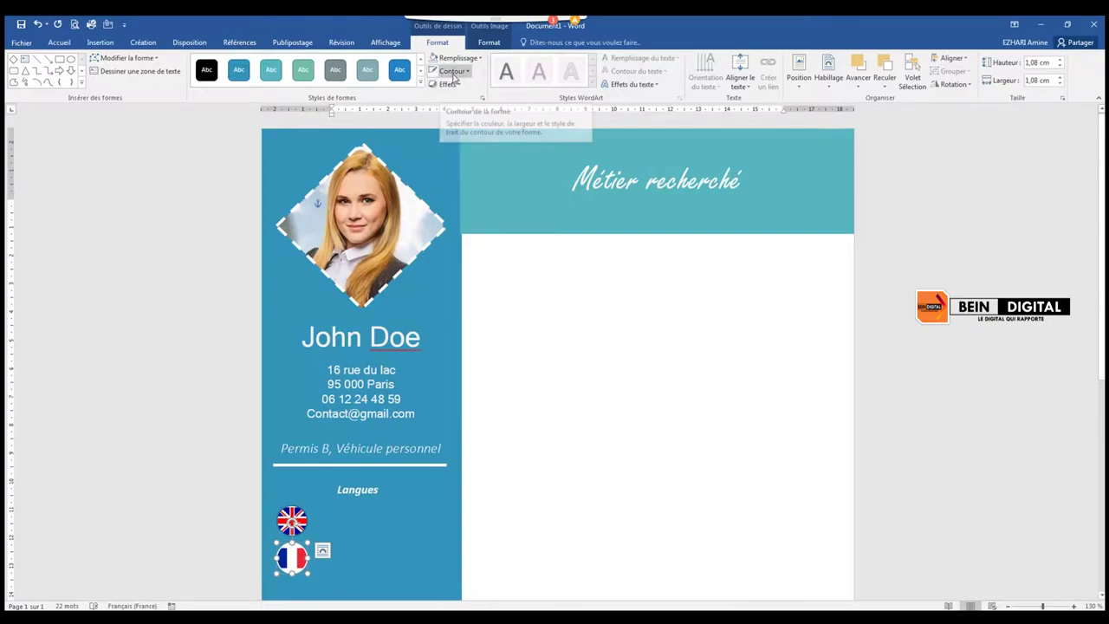
{"action": "left_click", "coordinate": [292, 520]}
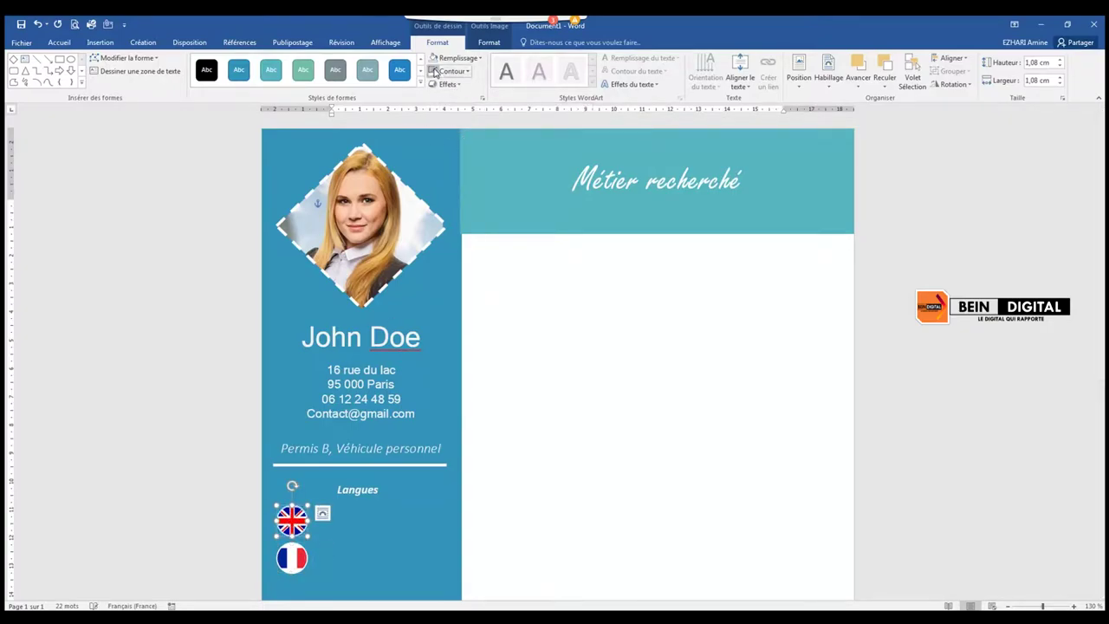
{"action": "left_click", "coordinate": [517, 529]}
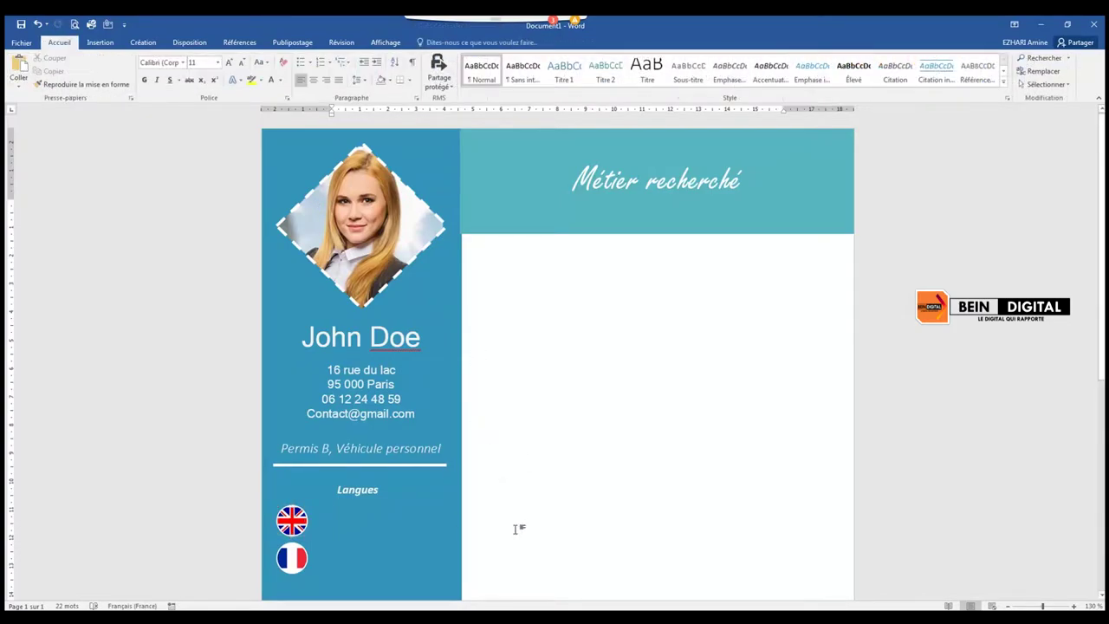
Select both flag circles and centre them on each other with Aligner
{"action": "left_click", "coordinate": [292, 520]}
{"action": "left_click", "coordinate": [294, 560], "text": "shift"}
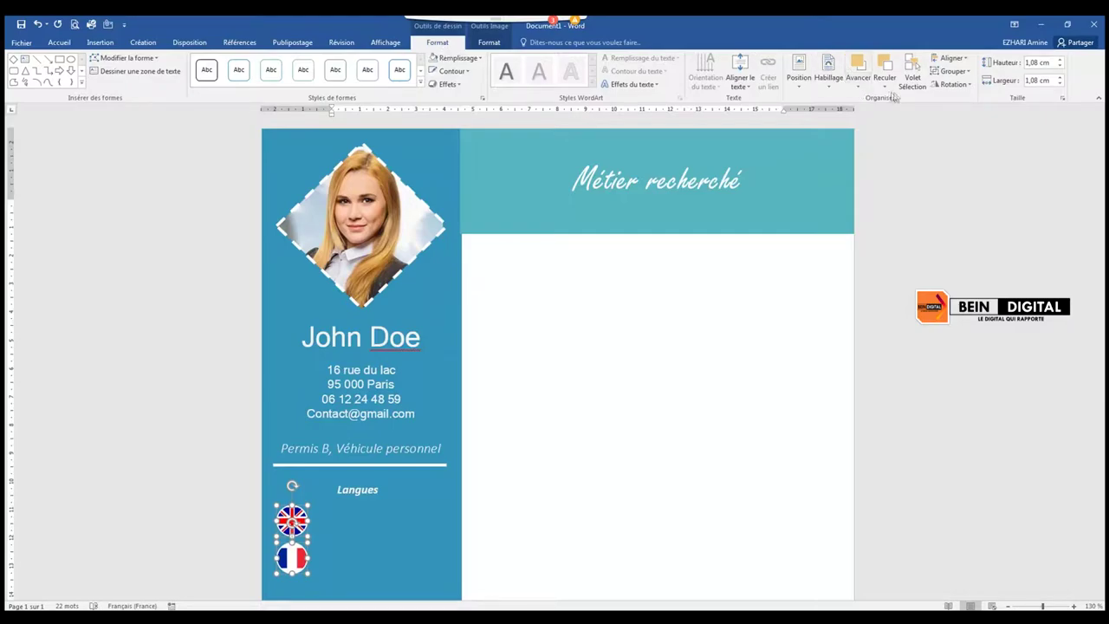
{"action": "left_click", "coordinate": [952, 58]}
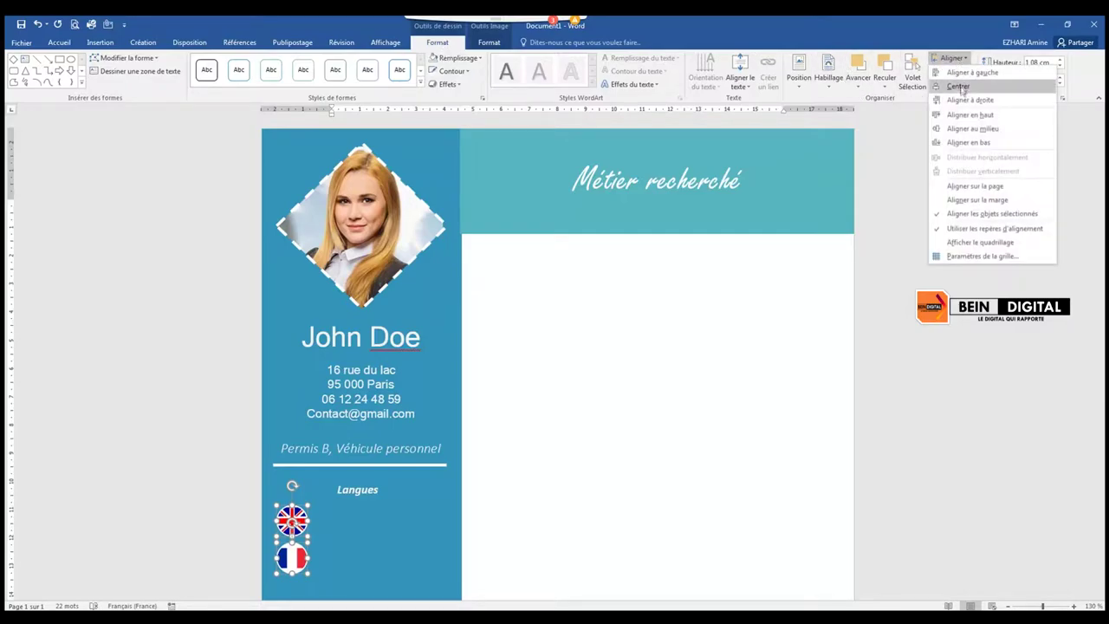
{"action": "left_click", "coordinate": [962, 87]}
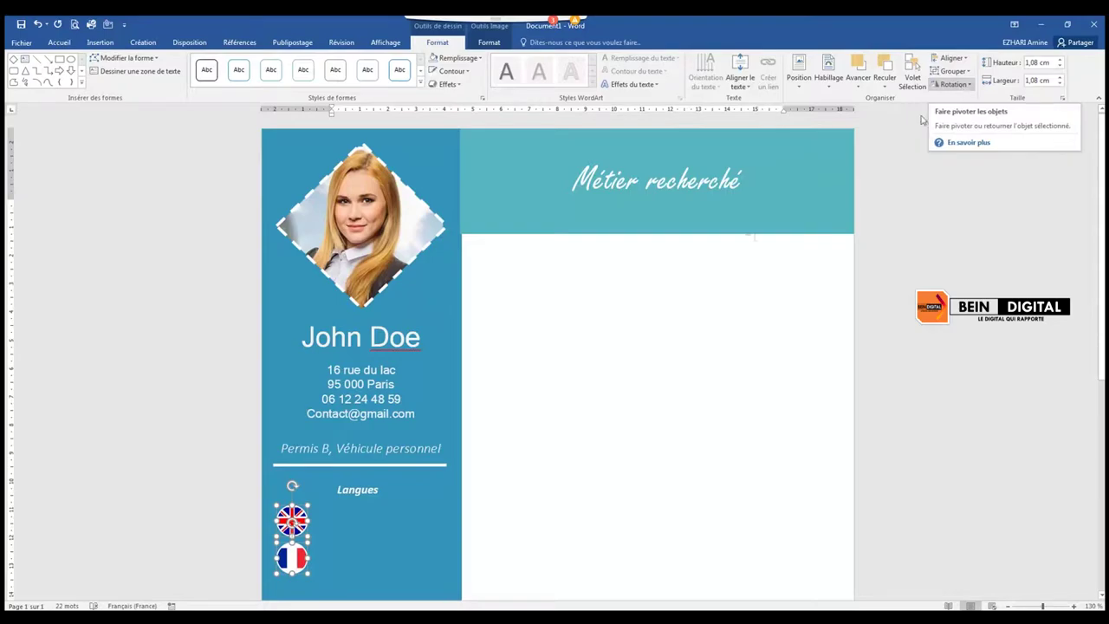
{"action": "key", "text": "Escape"}
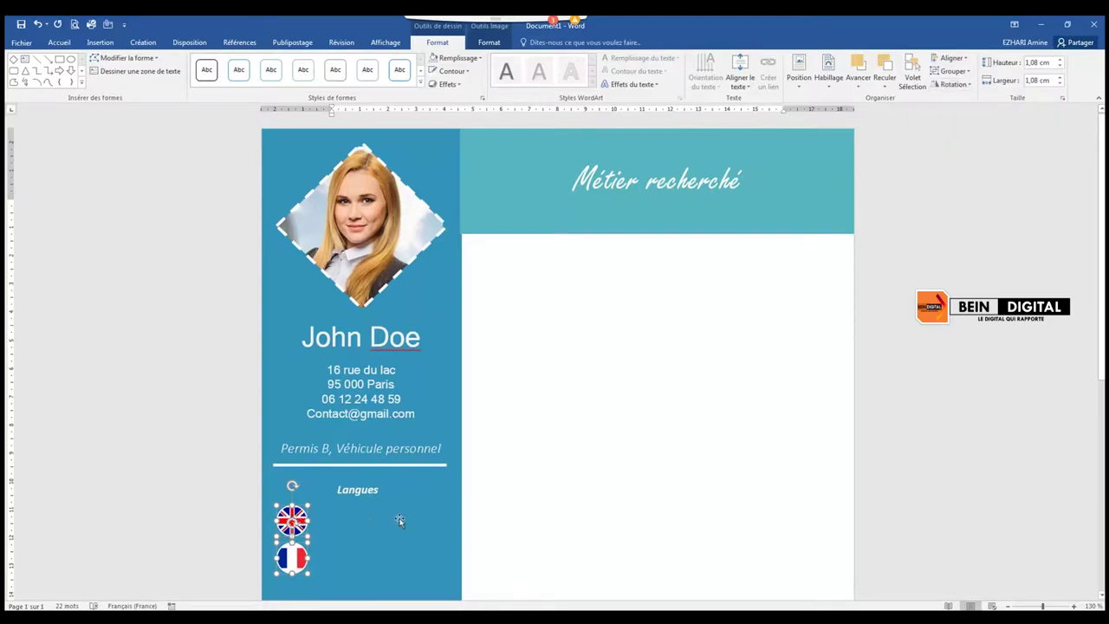
{"action": "left_click", "coordinate": [342, 532]}
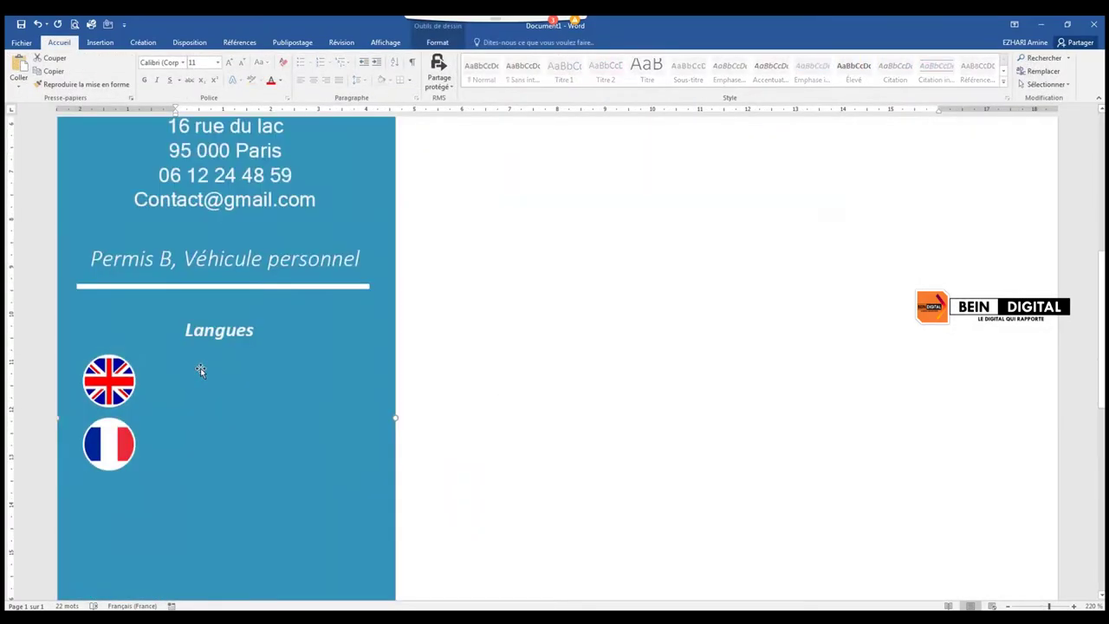
Draw a small rectangle beside the UK flag and give it a white outlined style
{"action": "left_click", "coordinate": [97, 45]}
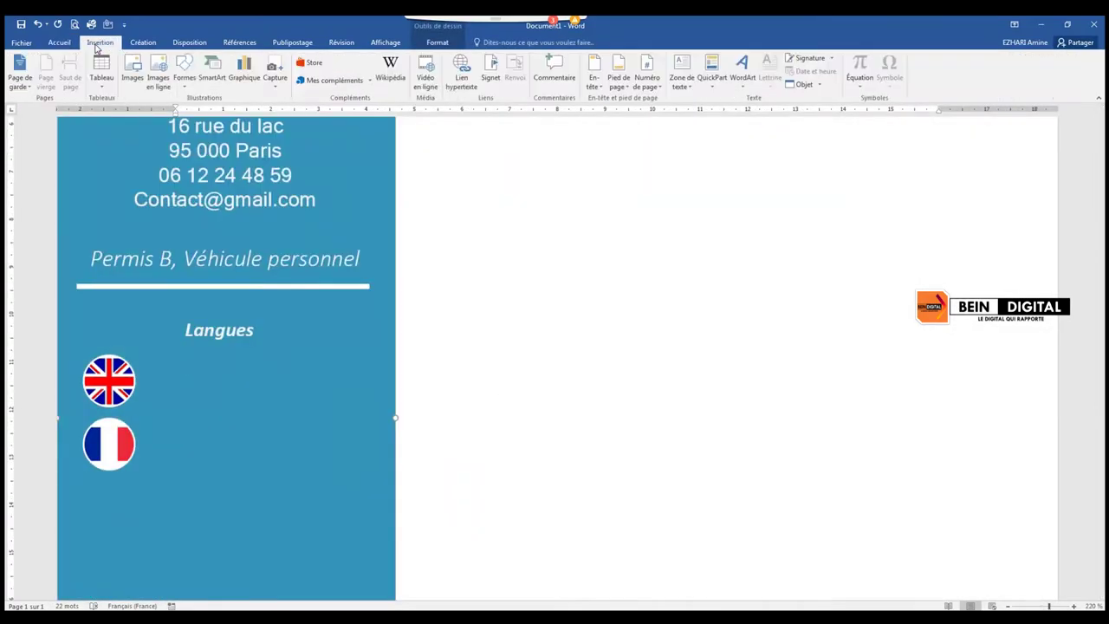
{"action": "left_click", "coordinate": [184, 69]}
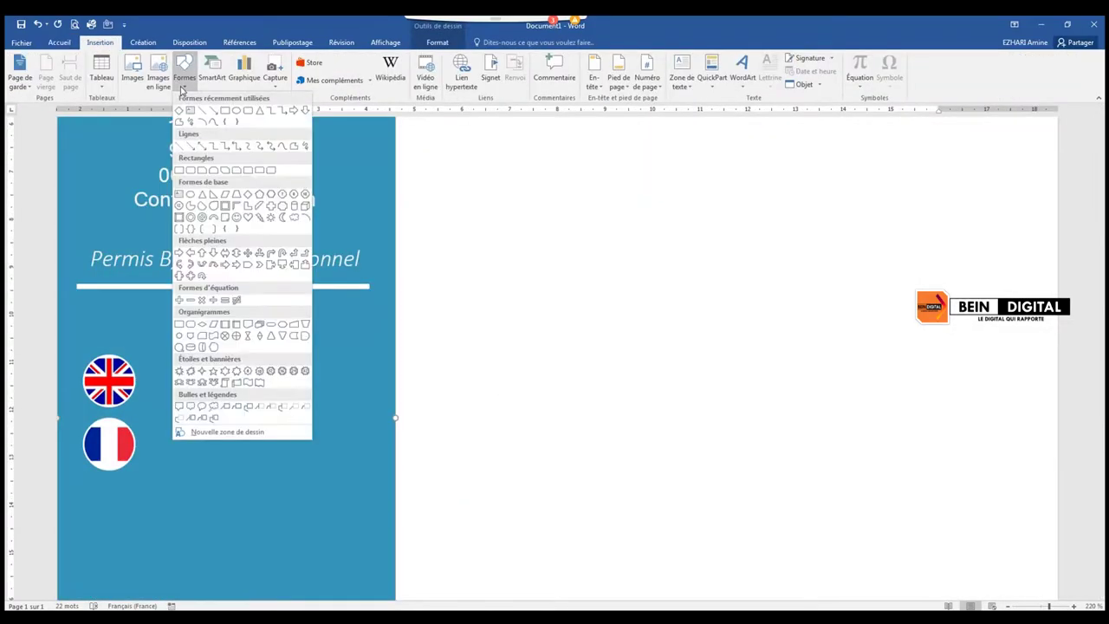
{"action": "left_click", "coordinate": [249, 115]}
{"action": "left_click_drag", "start_coordinate": [165, 361], "coordinate": [177, 391]}
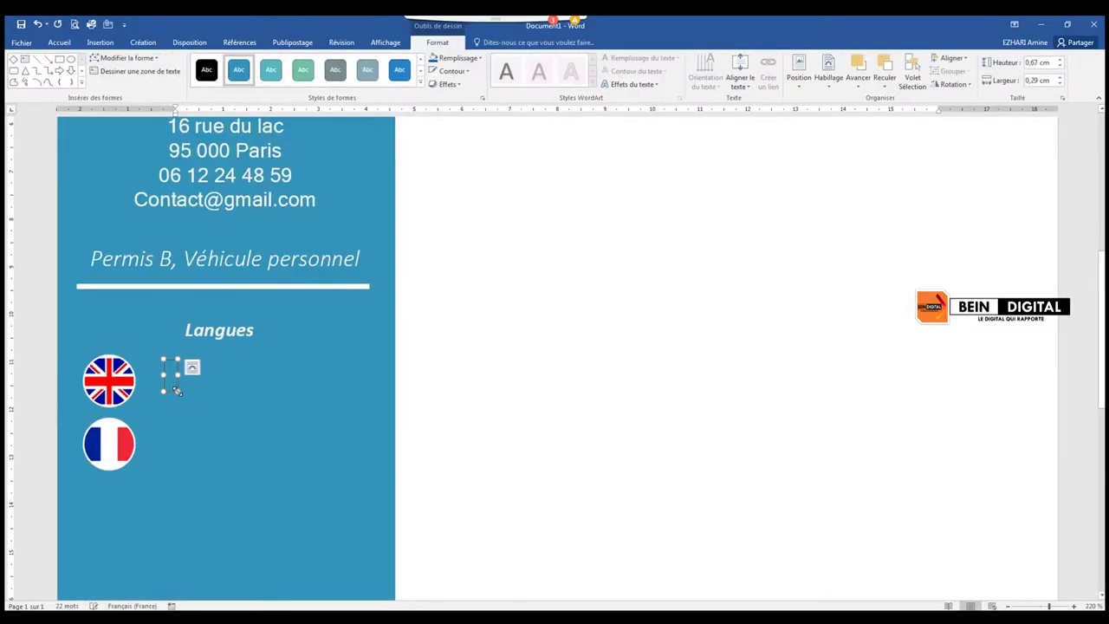
{"action": "left_click", "coordinate": [420, 83]}
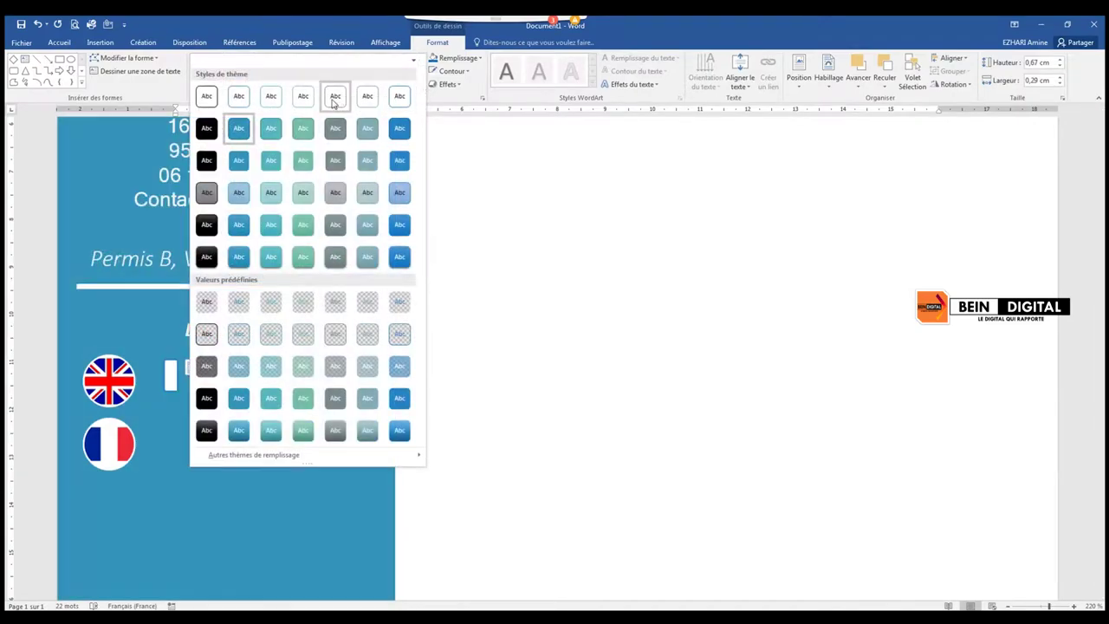
{"action": "left_click", "coordinate": [336, 97]}
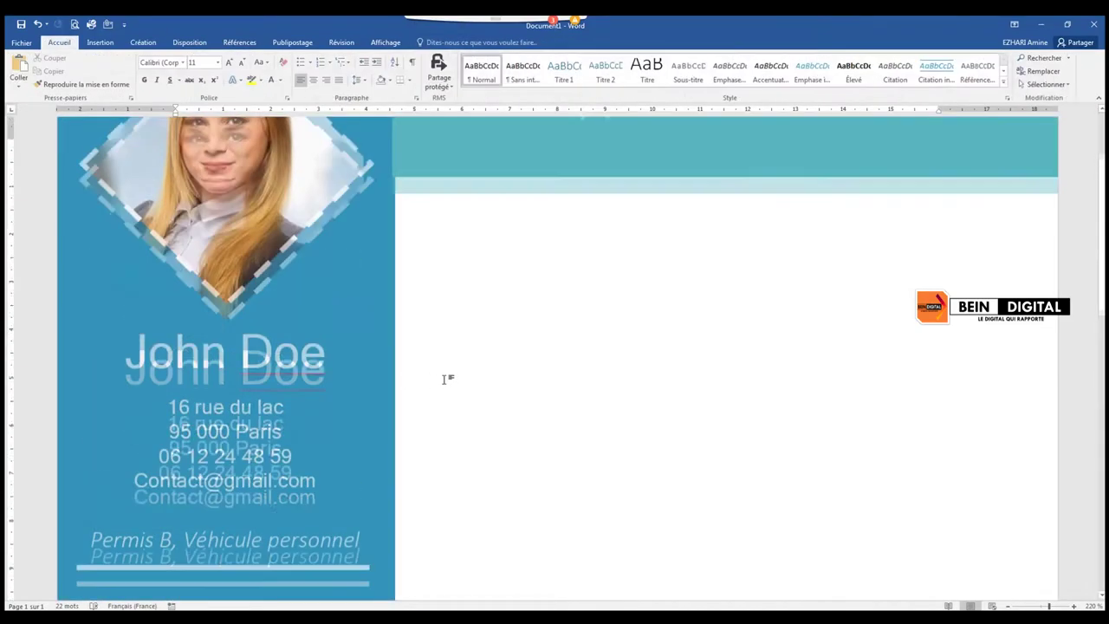
Zoom to 200% on the Langues section and nudge the bar next to the UK flag
{"action": "scroll", "coordinate": [444, 378], "scroll_direction": "down", "scroll_amount": 5}
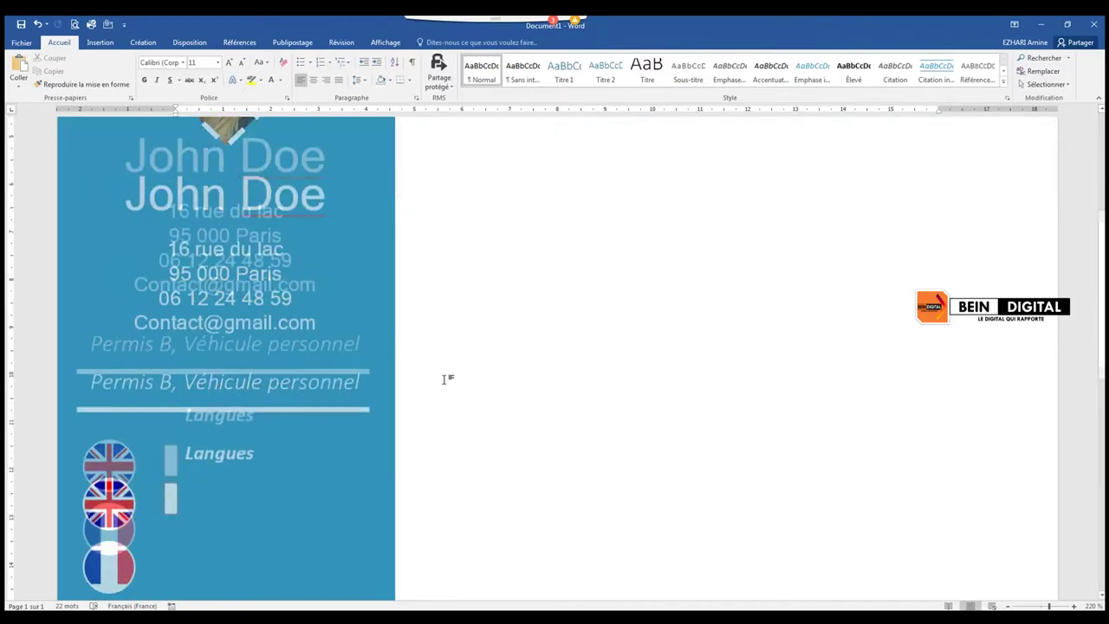
{"action": "left_click", "coordinate": [1041, 606]}
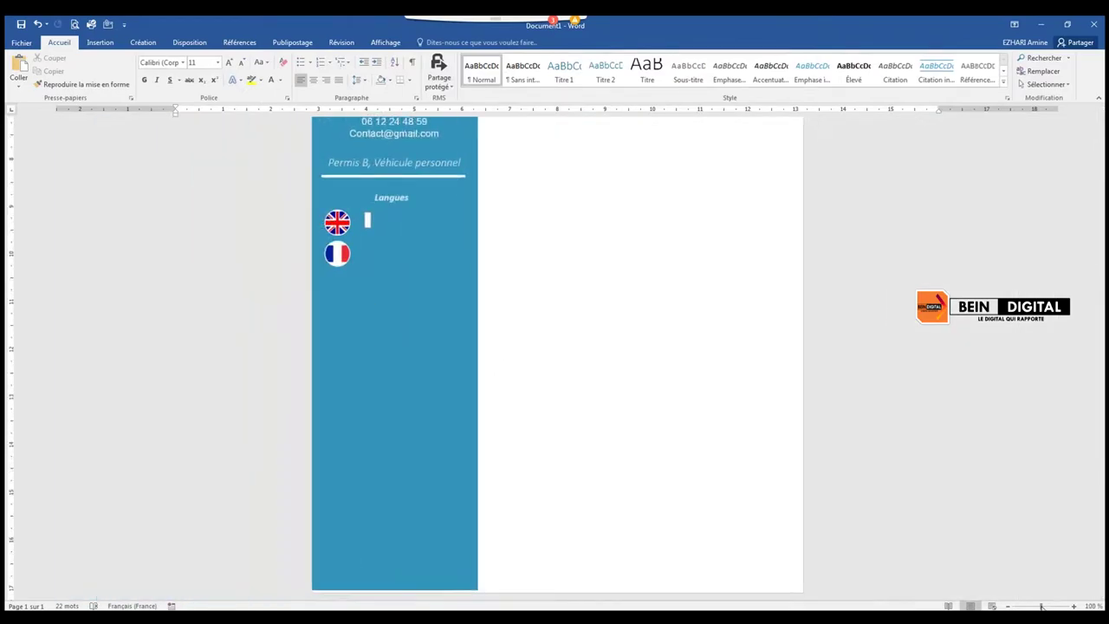
{"action": "left_click", "coordinate": [1071, 606]}
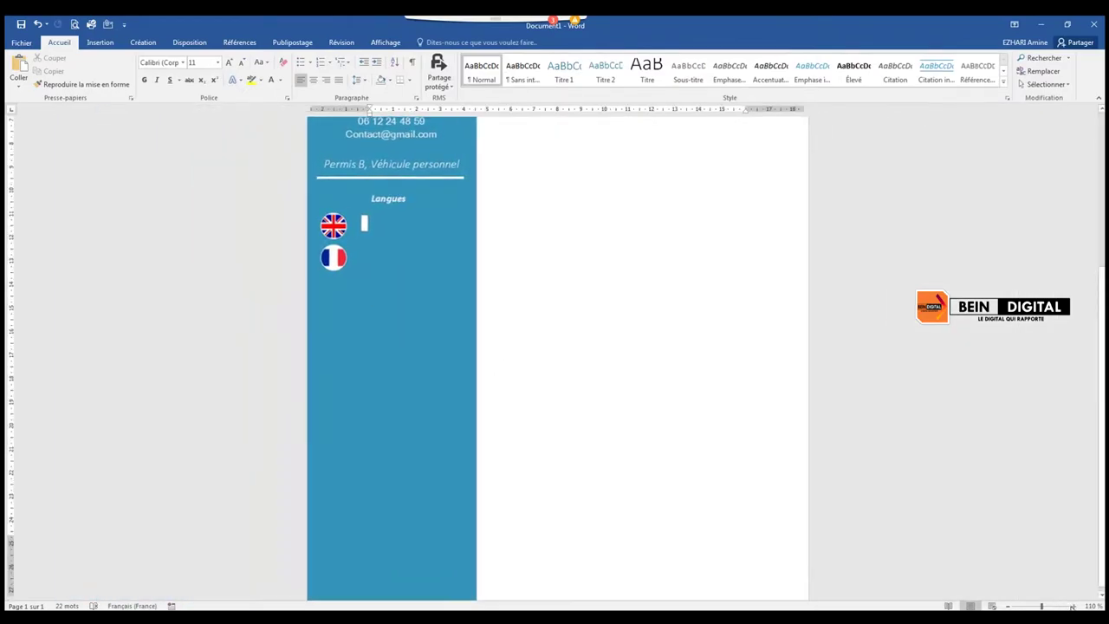
{"action": "left_click", "coordinate": [1072, 606]}
{"action": "left_click", "coordinate": [1072, 606]}
{"action": "left_click", "coordinate": [1071, 606]}
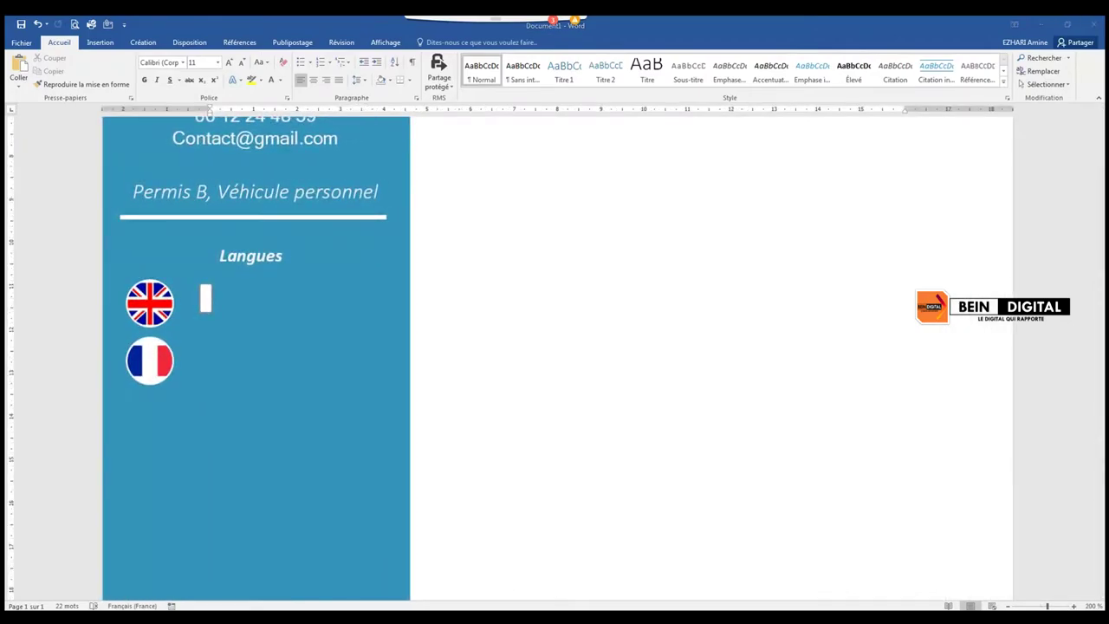
{"action": "left_click", "coordinate": [206, 299]}
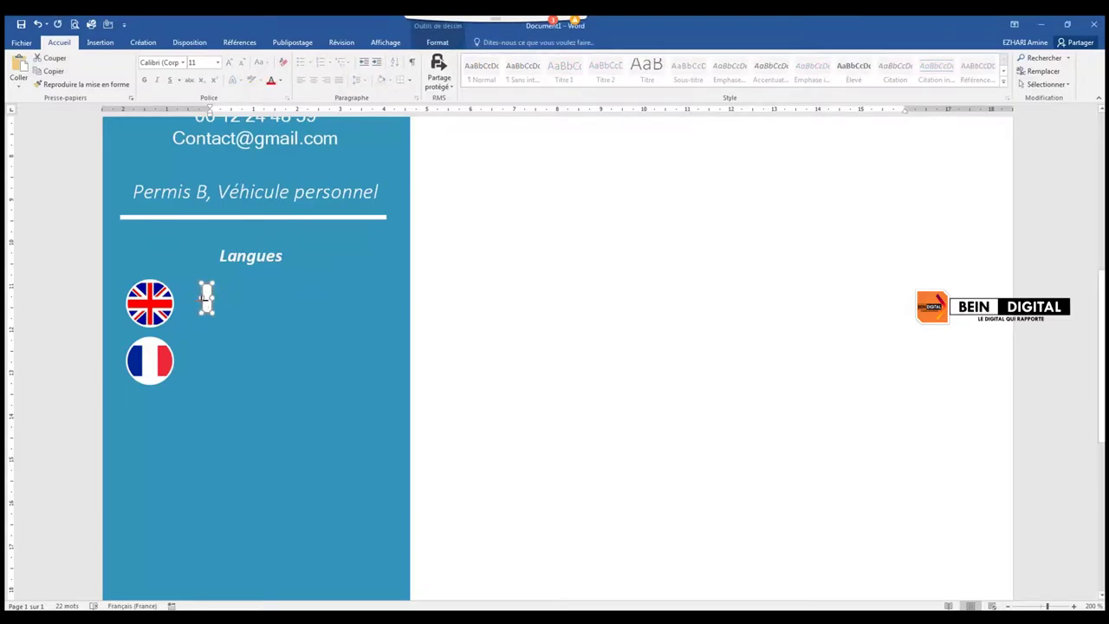
{"action": "left_click_drag", "start_coordinate": [206, 299], "coordinate": [202, 303]}
{"action": "key", "text": "ctrl+z"}
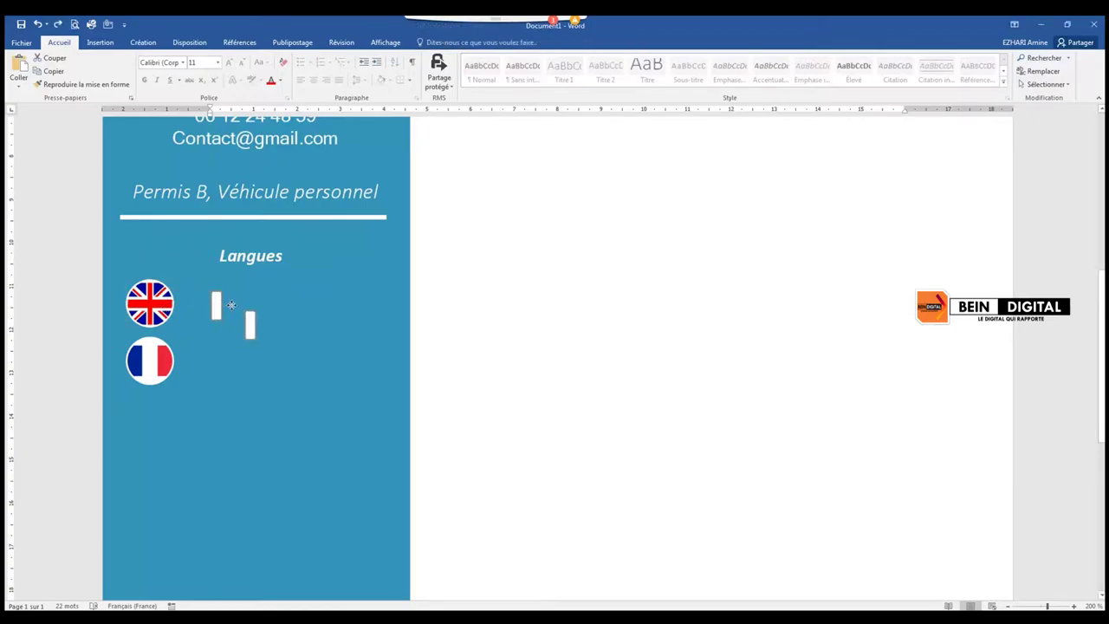
{"action": "key", "text": "ctrl+y"}
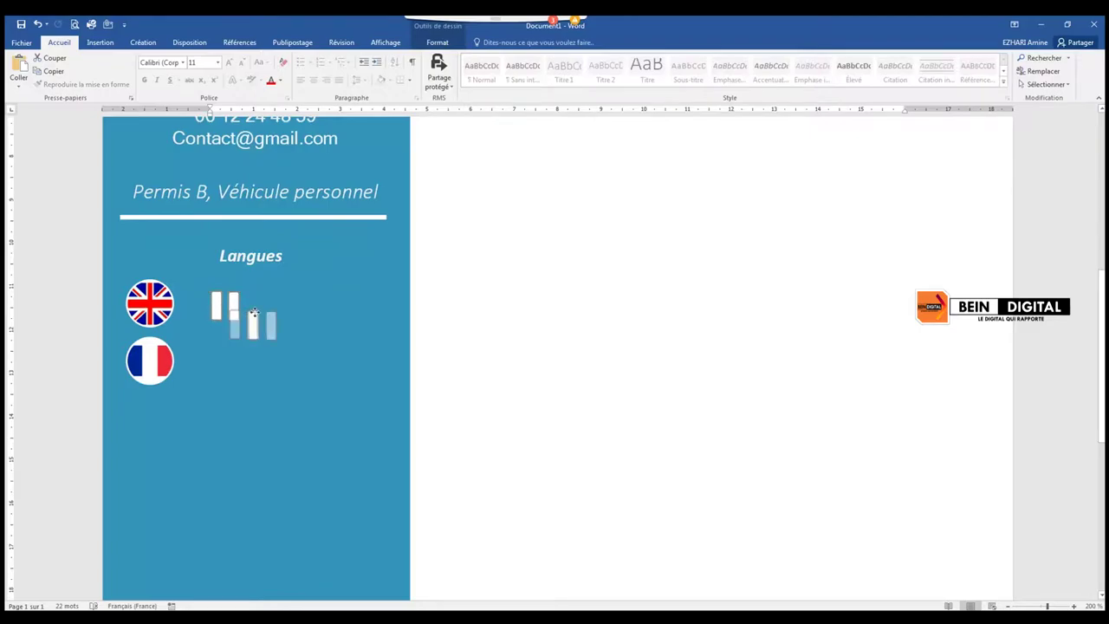
Duplicate the bar into a row of five and select all five bars
{"action": "left_click_drag", "start_coordinate": [235, 313], "coordinate": [269, 309]}
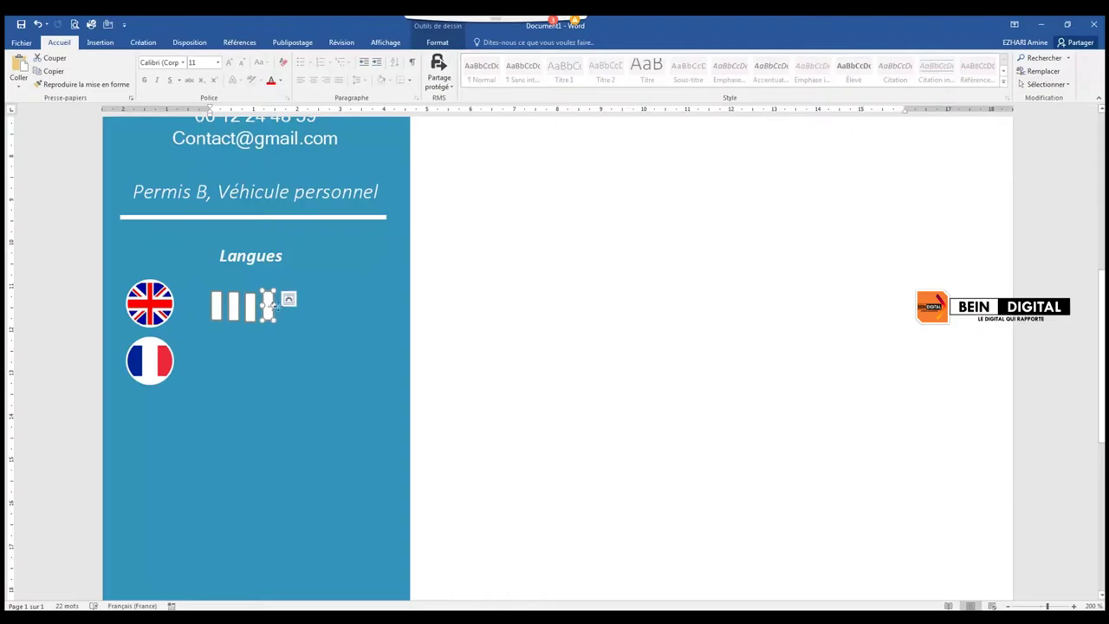
{"action": "left_click_drag", "start_coordinate": [270, 305], "coordinate": [288, 305]}
{"action": "left_click", "coordinate": [320, 350]}
{"action": "left_click", "coordinate": [288, 305]}
{"action": "left_click", "coordinate": [269, 305], "text": "shift"}
{"action": "left_click", "coordinate": [251, 305], "text": "shift"}
{"action": "left_click", "coordinate": [234, 308], "text": "shift"}
{"action": "left_click", "coordinate": [215, 310], "text": "shift"}
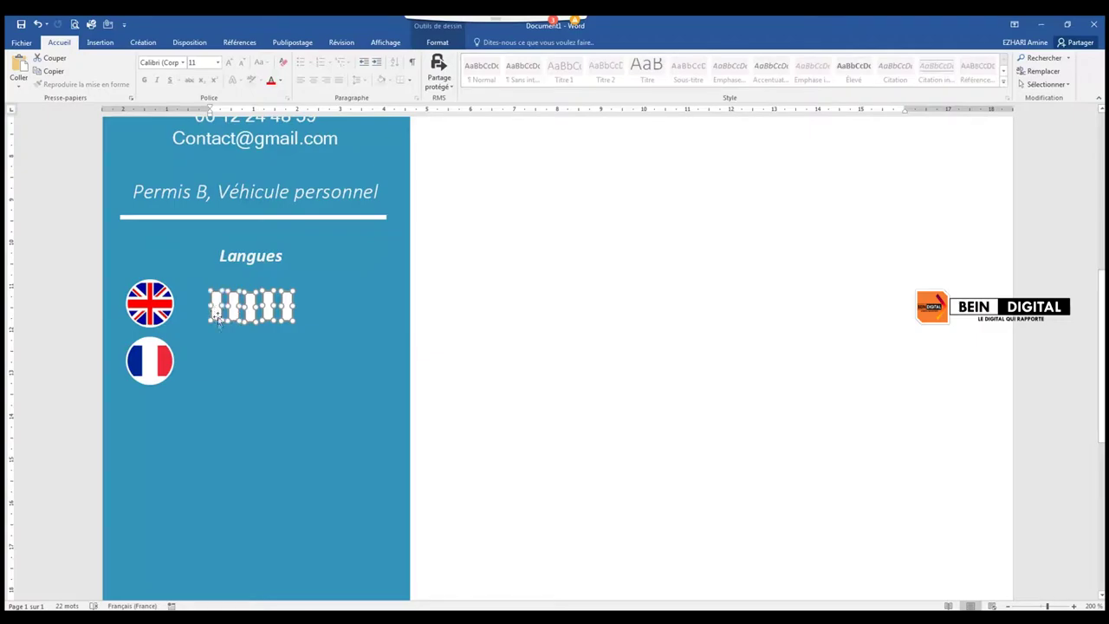
Align the five bars on their middles and space them evenly apart
{"action": "left_click", "coordinate": [419, 43]}
{"action": "left_click", "coordinate": [951, 58]}
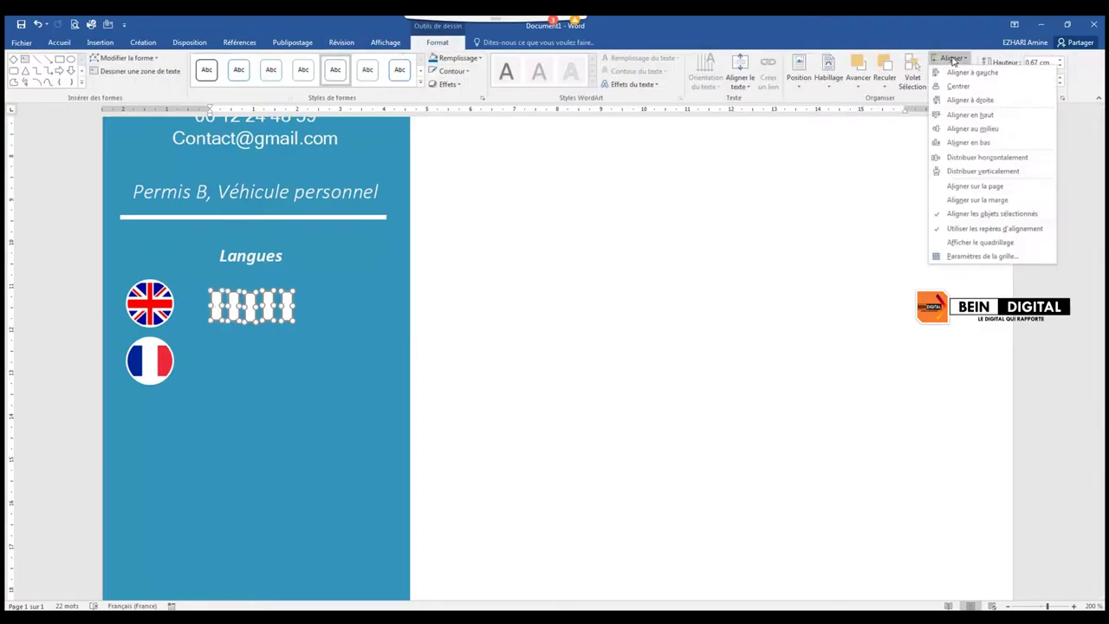
{"action": "left_click", "coordinate": [978, 132]}
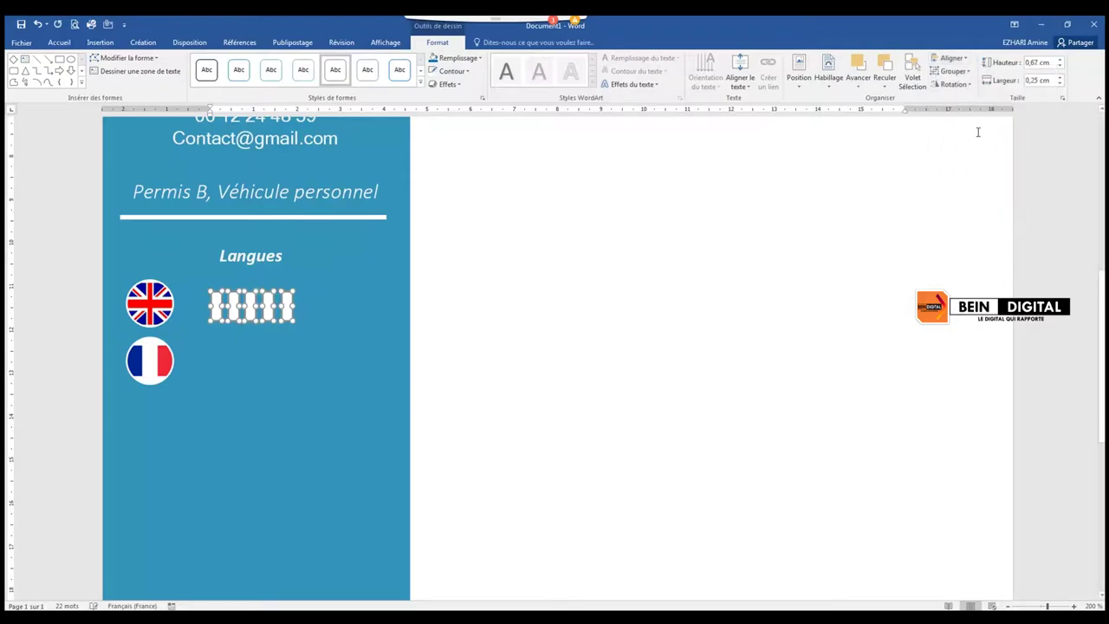
{"action": "left_click", "coordinate": [951, 58]}
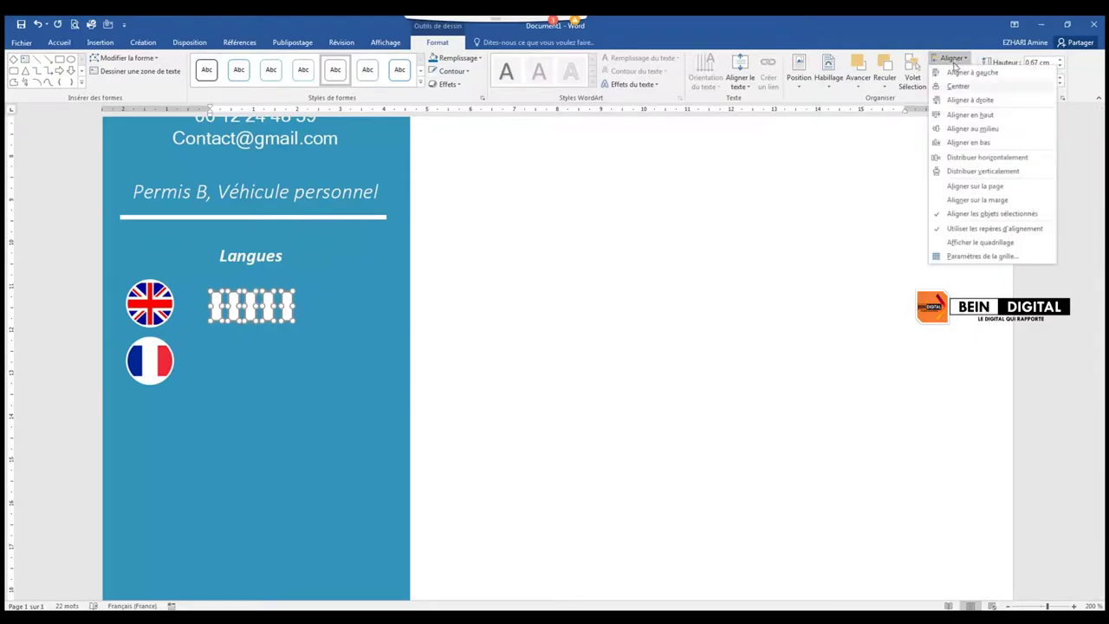
{"action": "left_click", "coordinate": [978, 167]}
{"action": "left_click", "coordinate": [512, 335]}
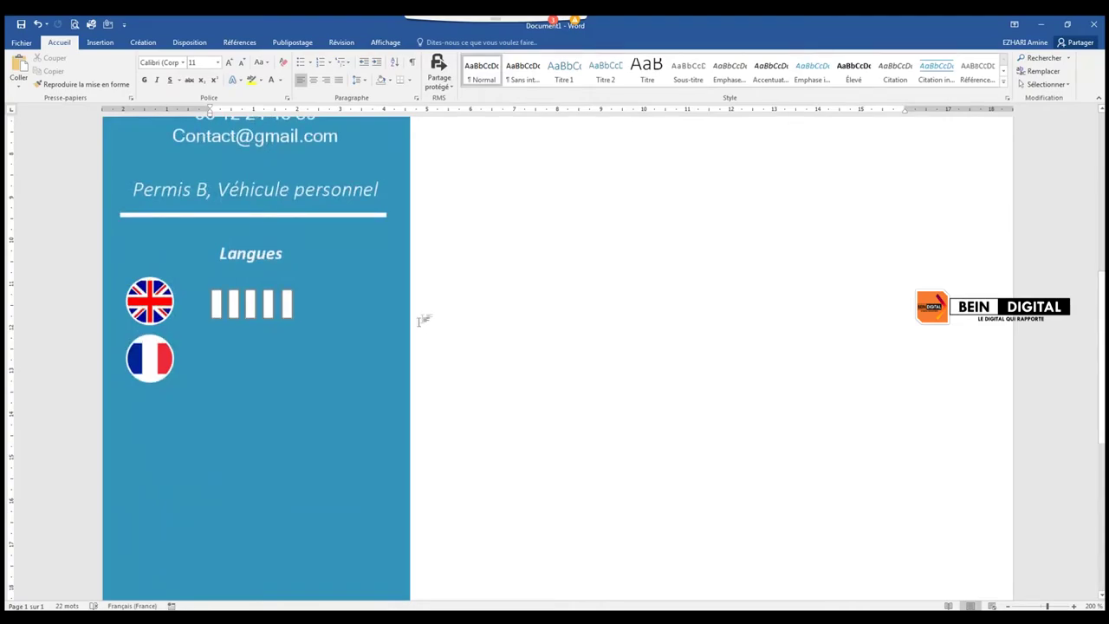
Reselect all five bars and distribute them horizontally
{"action": "left_click", "coordinate": [287, 312]}
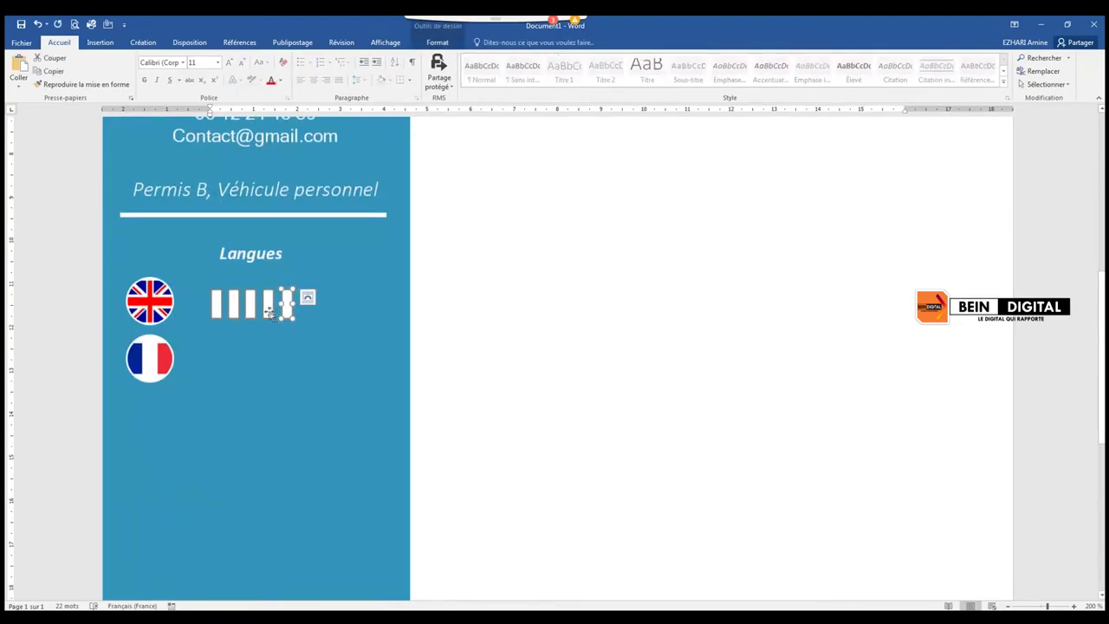
{"action": "left_click", "coordinate": [268, 310], "text": "shift"}
{"action": "left_click", "coordinate": [251, 310], "text": "shift"}
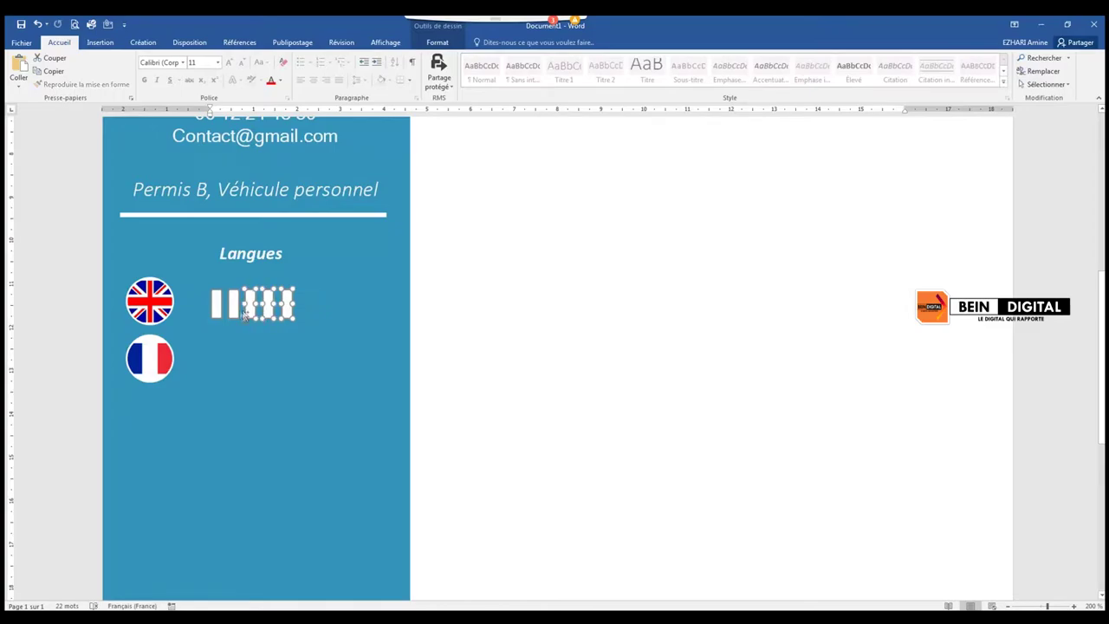
{"action": "left_click", "coordinate": [232, 312], "text": "shift"}
{"action": "left_click", "coordinate": [217, 310], "text": "shift"}
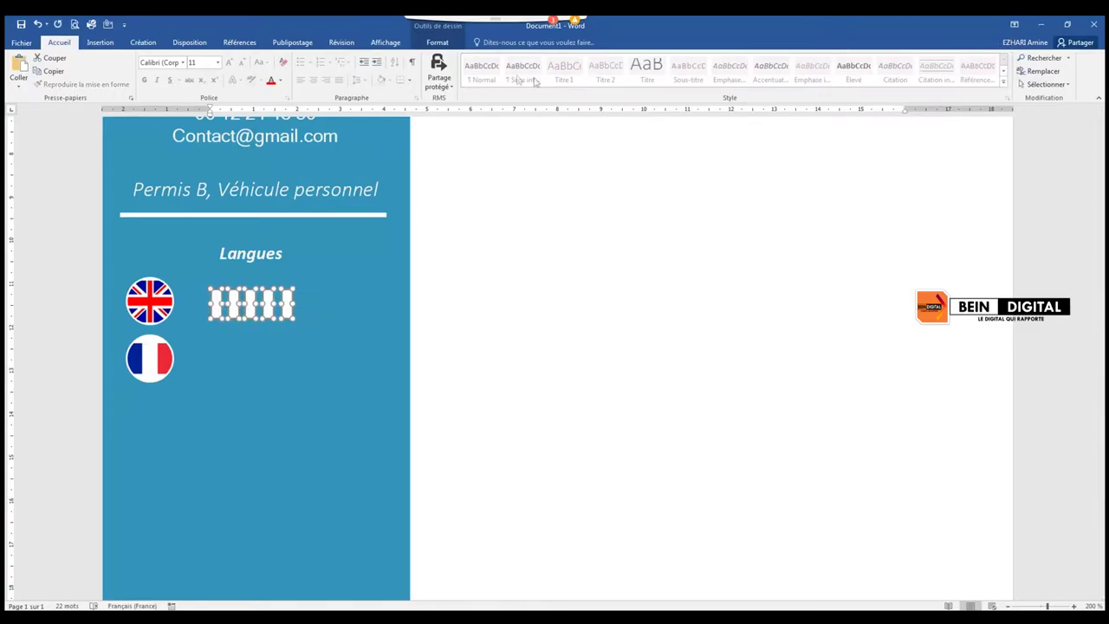
{"action": "left_click", "coordinate": [438, 42]}
{"action": "left_click", "coordinate": [950, 58]}
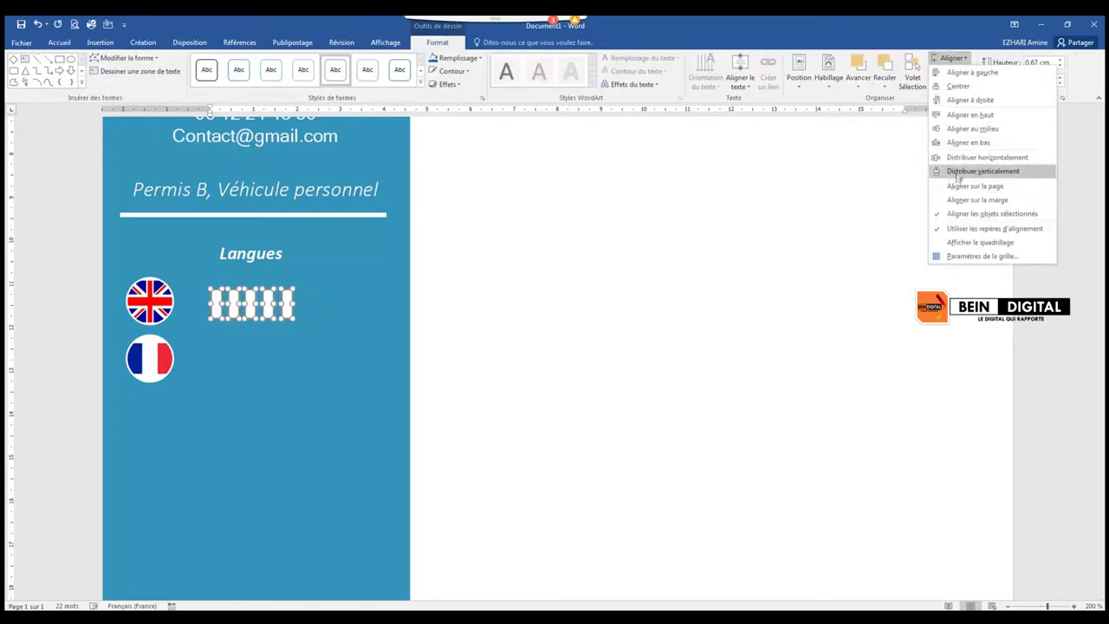
{"action": "left_click", "coordinate": [960, 160]}
{"action": "left_click", "coordinate": [578, 305]}
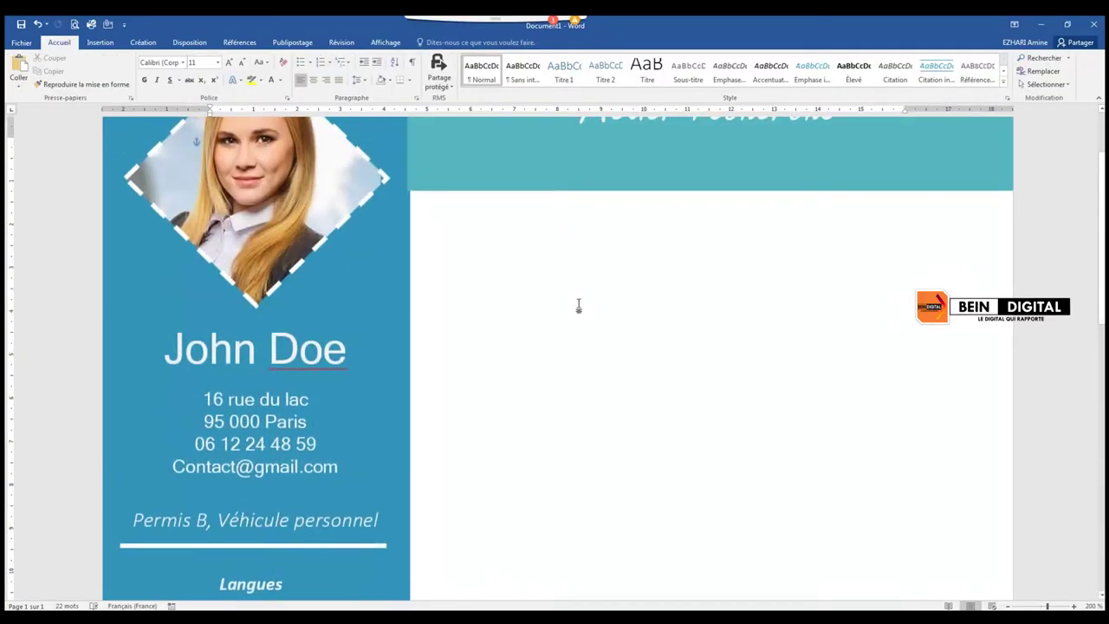
Move the row of level bars into line beside the English flag
{"action": "scroll", "coordinate": [534, 362], "scroll_direction": "down", "scroll_amount": 3}
{"action": "scroll", "coordinate": [534, 362], "scroll_direction": "down", "scroll_amount": 2}
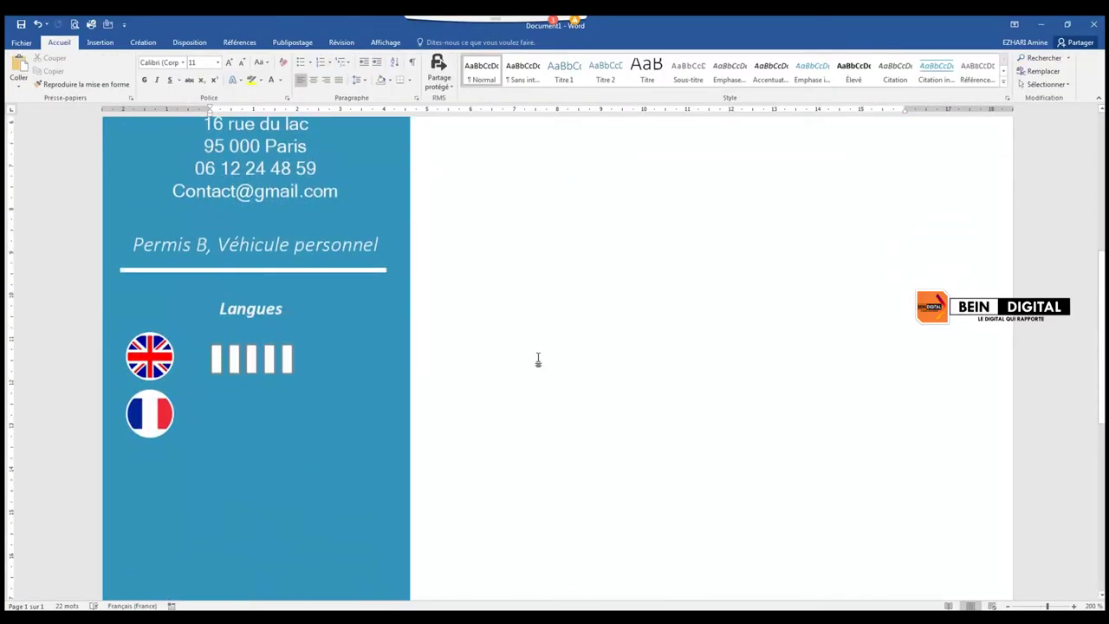
{"action": "left_click", "coordinate": [287, 359]}
{"action": "left_click", "coordinate": [269, 358], "text": "shift"}
{"action": "left_click", "coordinate": [251, 359], "text": "shift"}
{"action": "left_click", "coordinate": [234, 362], "text": "shift"}
{"action": "left_click", "coordinate": [213, 360], "text": "shift"}
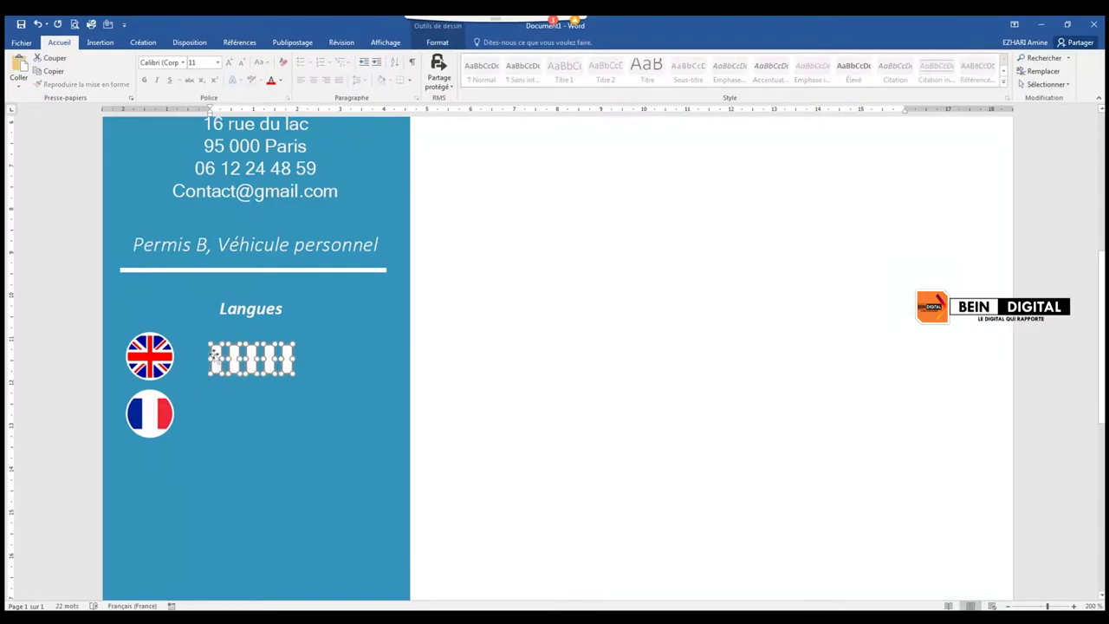
{"action": "left_click_drag", "start_coordinate": [214, 356], "coordinate": [204, 356]}
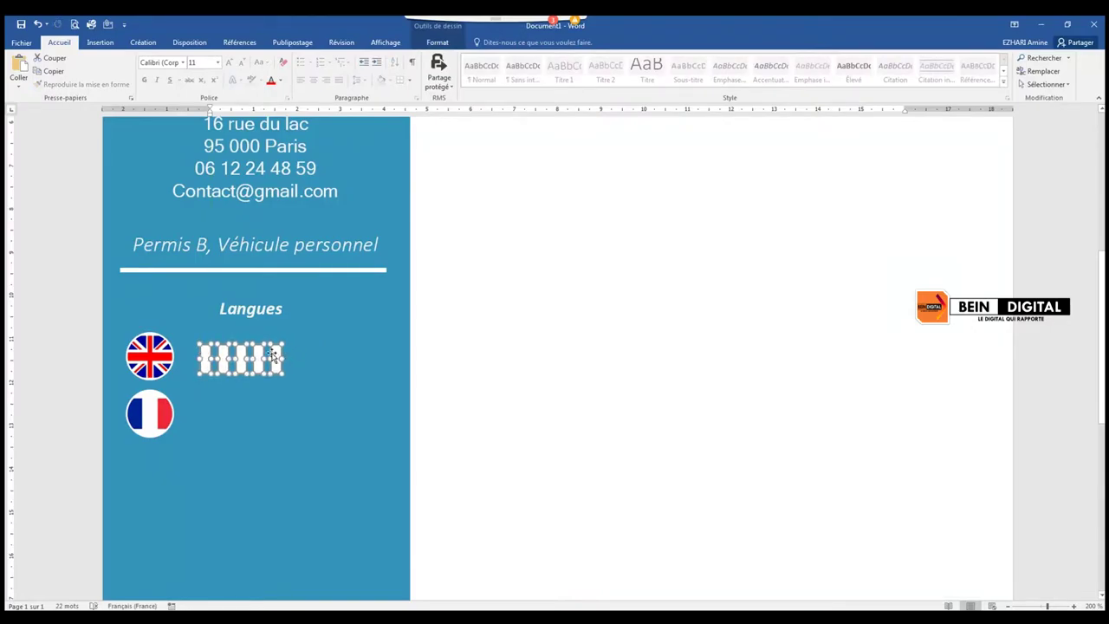
{"action": "mouse_move", "coordinate": [277, 355]}
{"action": "left_mouse_down"}
{"action": "mouse_move", "coordinate": [328, 355]}
{"action": "mouse_move", "coordinate": [306, 355]}
{"action": "left_mouse_up"}
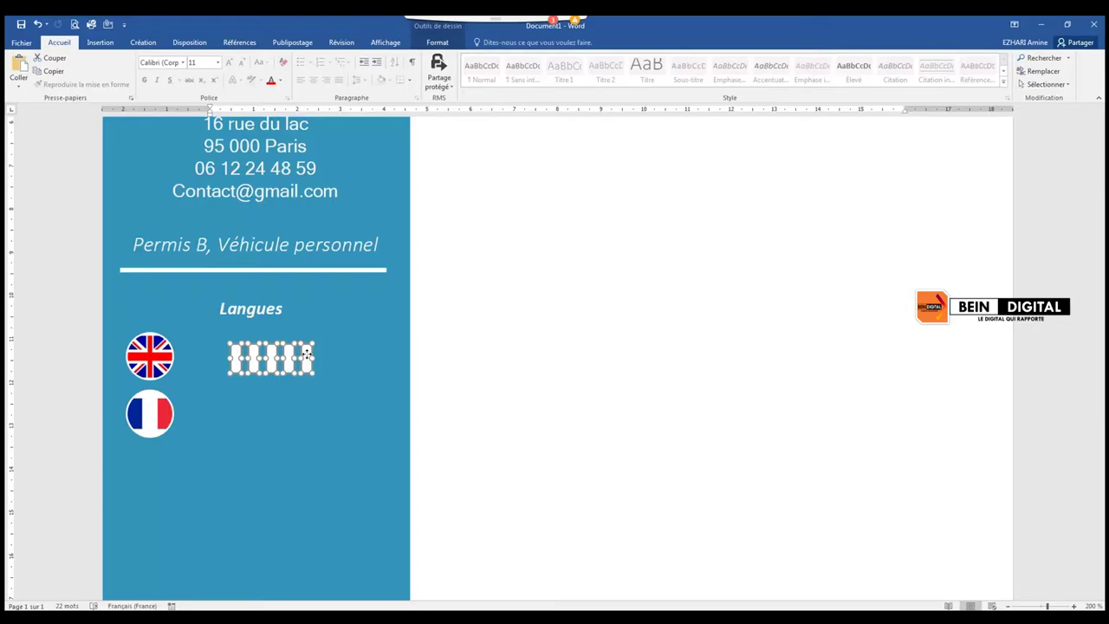
{"action": "left_click_drag", "start_coordinate": [308, 354], "coordinate": [279, 351]}
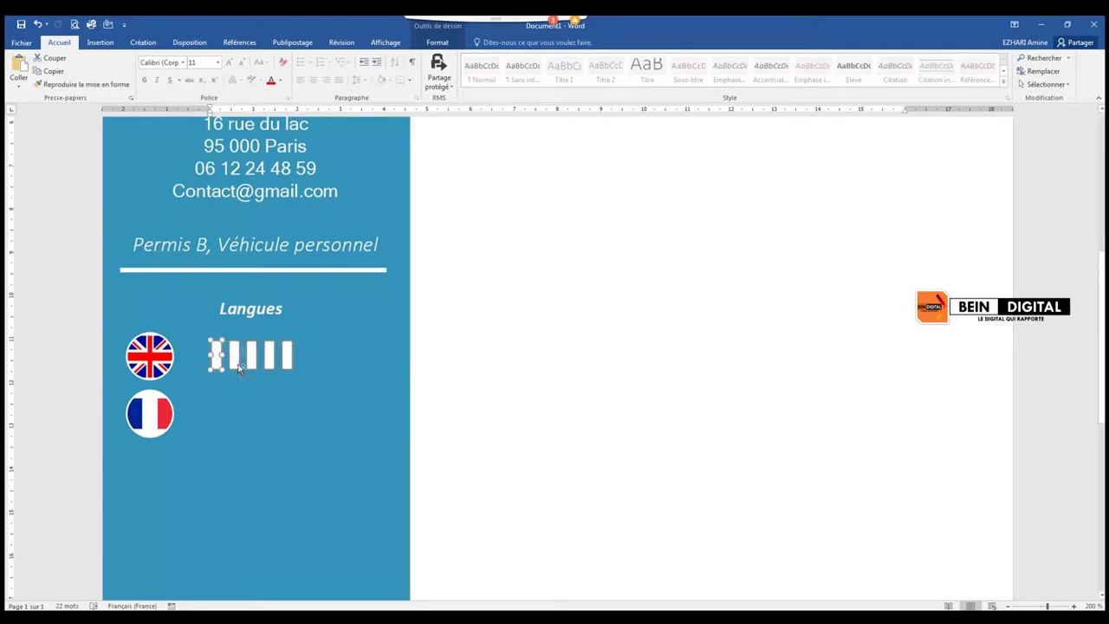
{"action": "left_click", "coordinate": [239, 366], "text": "shift"}
{"action": "left_click", "coordinate": [437, 41]}
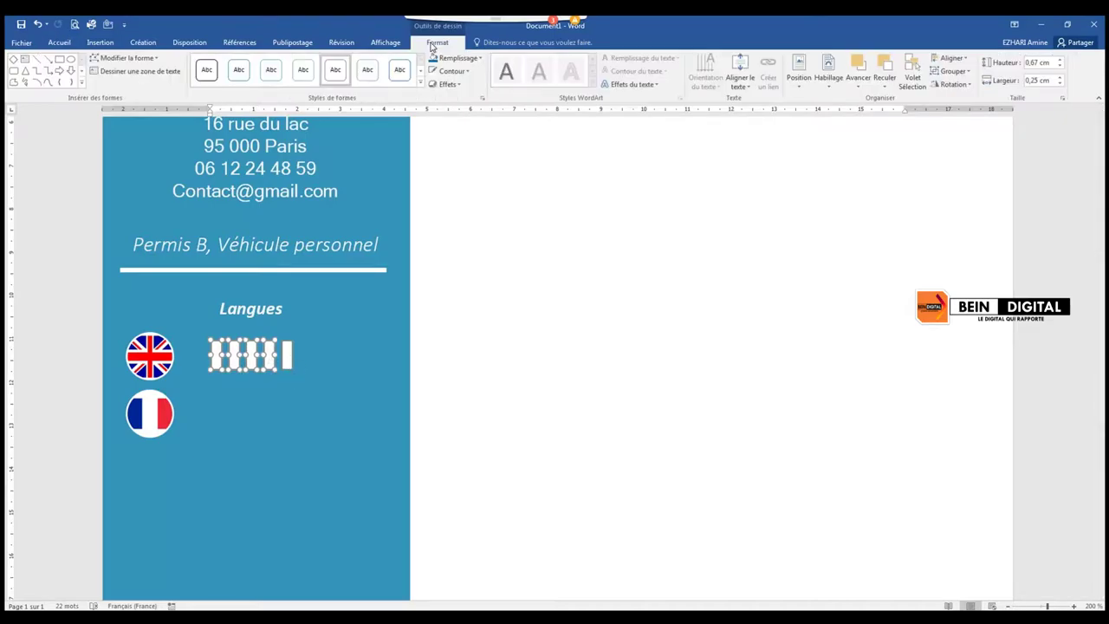
Fill the four selected English level bars with standard Bleu and adjust their outline
{"action": "left_click", "coordinate": [448, 60]}
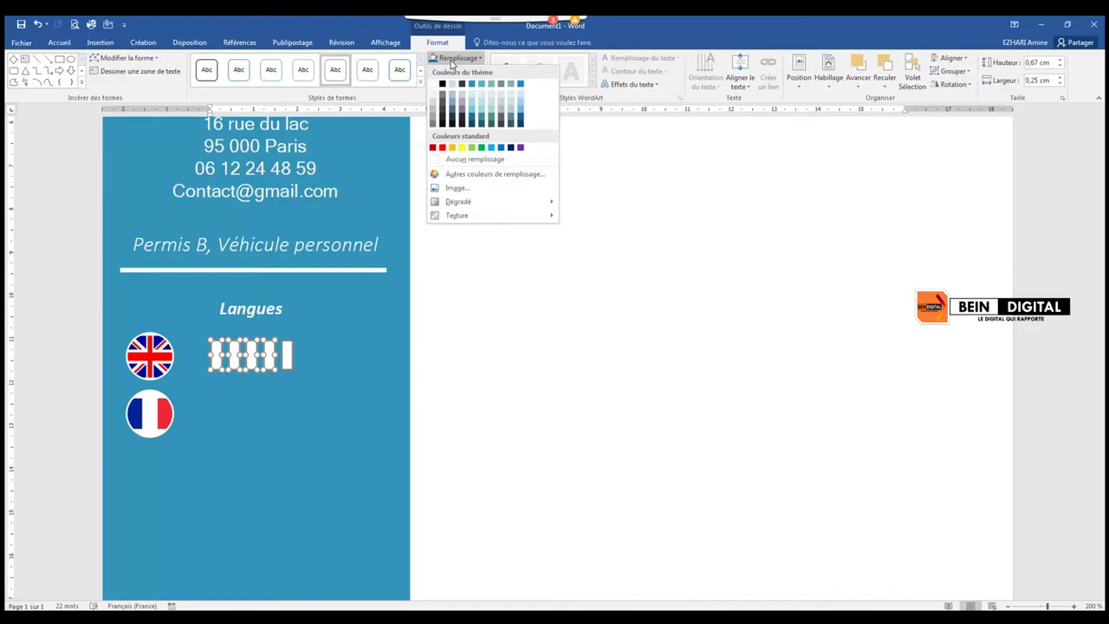
{"action": "left_click", "coordinate": [499, 148]}
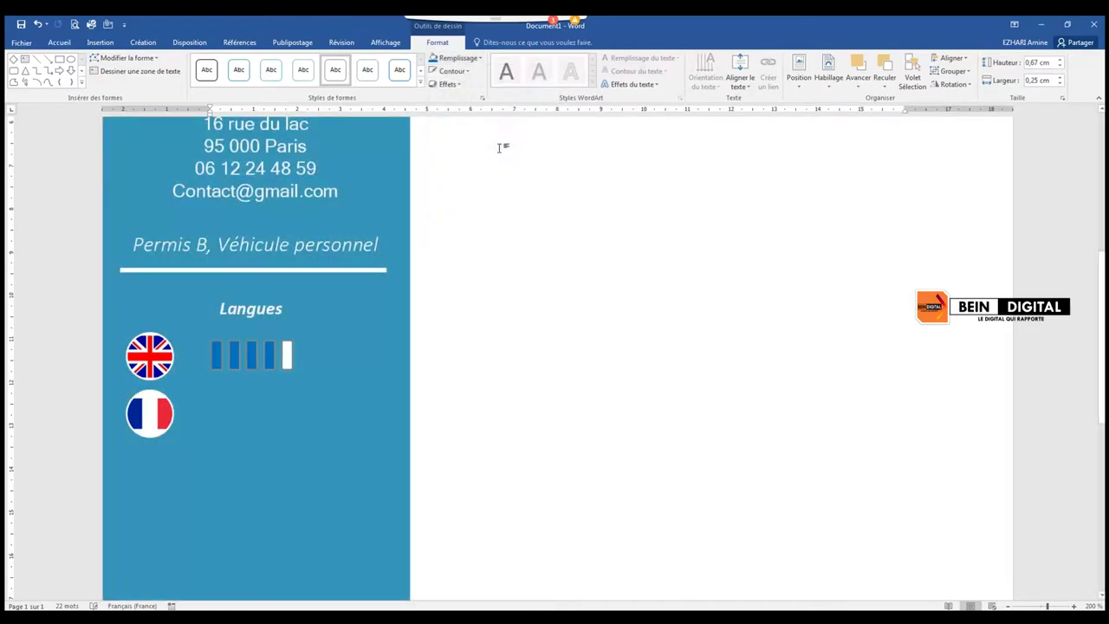
{"action": "left_click", "coordinate": [451, 72]}
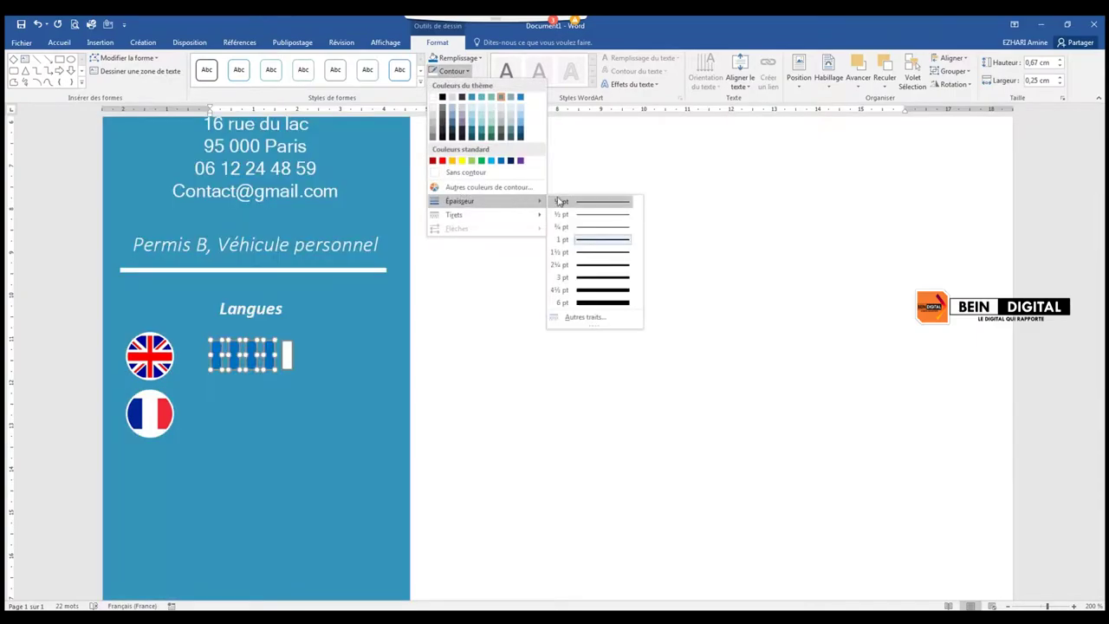
{"action": "left_click", "coordinate": [581, 204]}
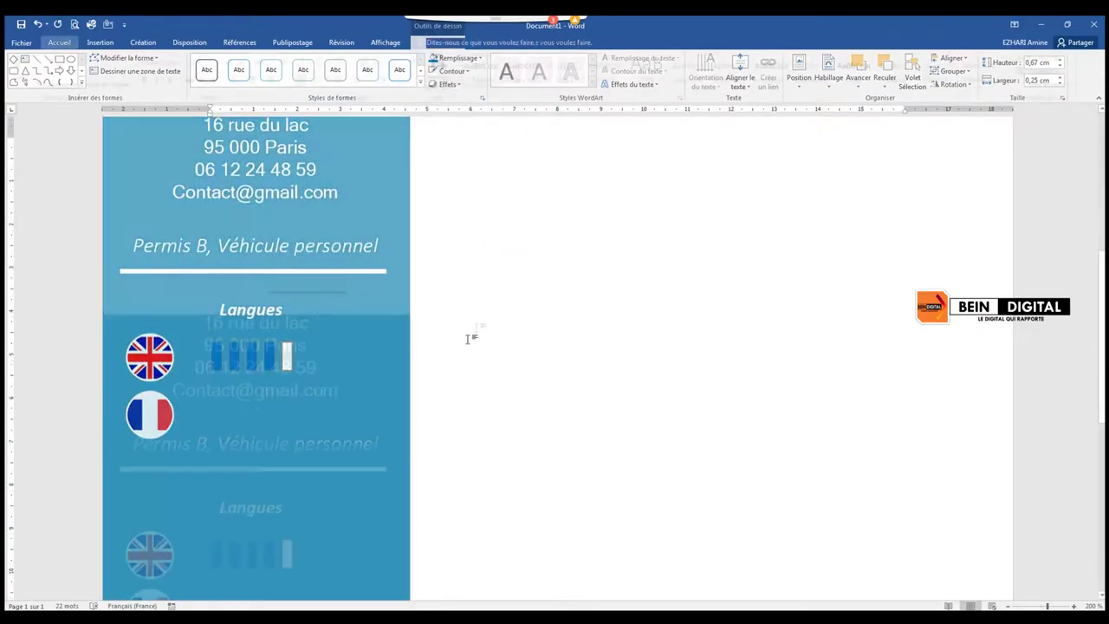
Add the white fifth bar to the selection and group all five English bars
{"action": "scroll", "coordinate": [477, 324], "scroll_direction": "down", "scroll_amount": 5}
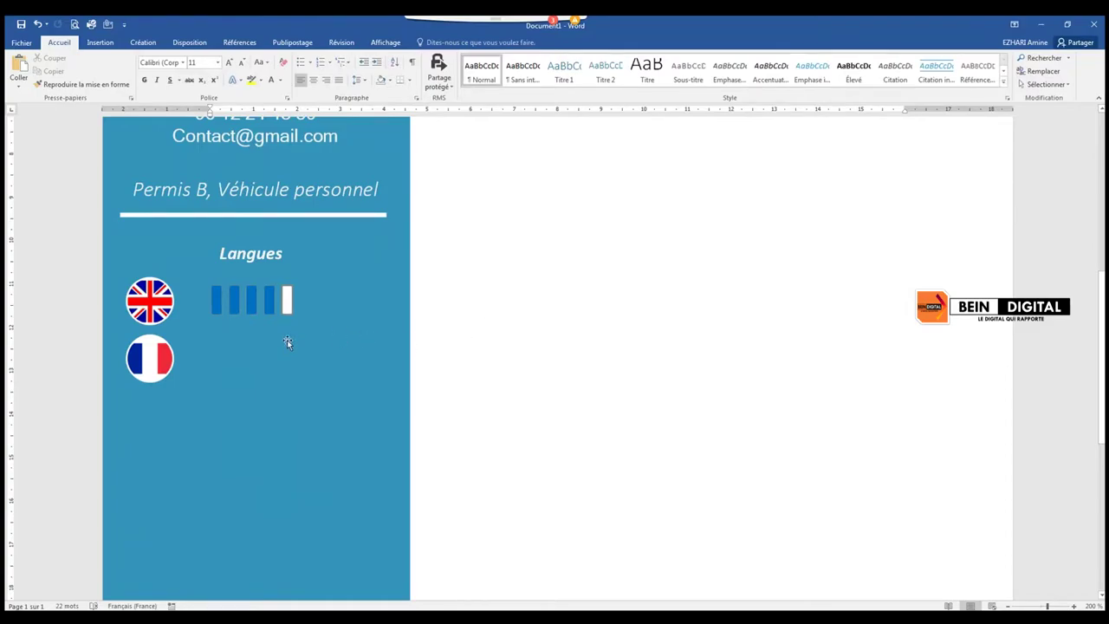
{"action": "left_click", "coordinate": [284, 303]}
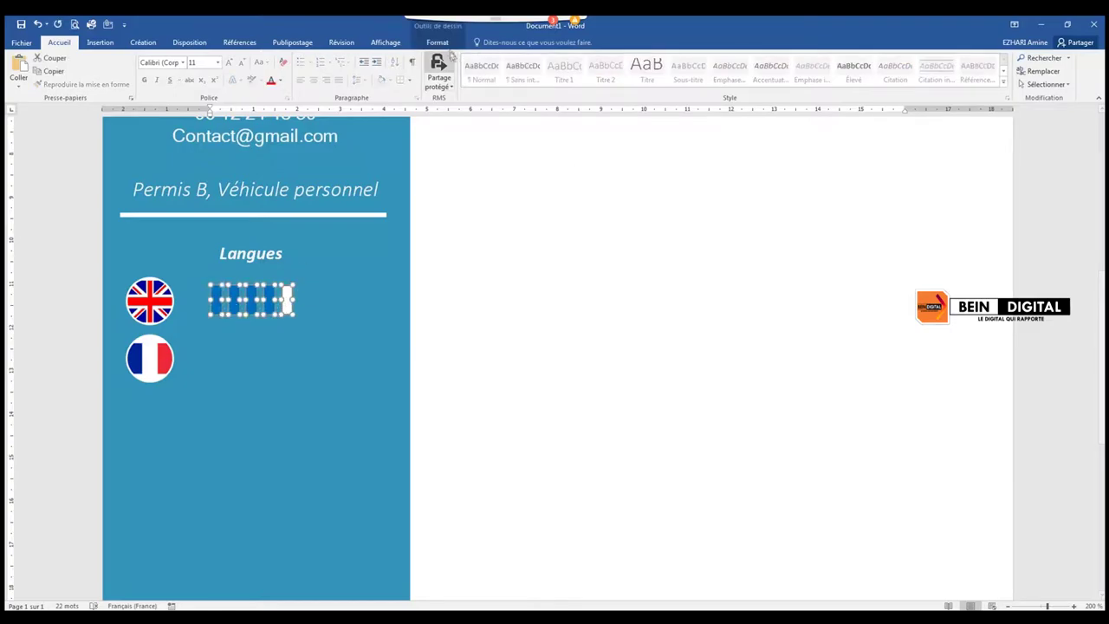
{"action": "left_click", "coordinate": [437, 42]}
{"action": "left_click", "coordinate": [956, 71]}
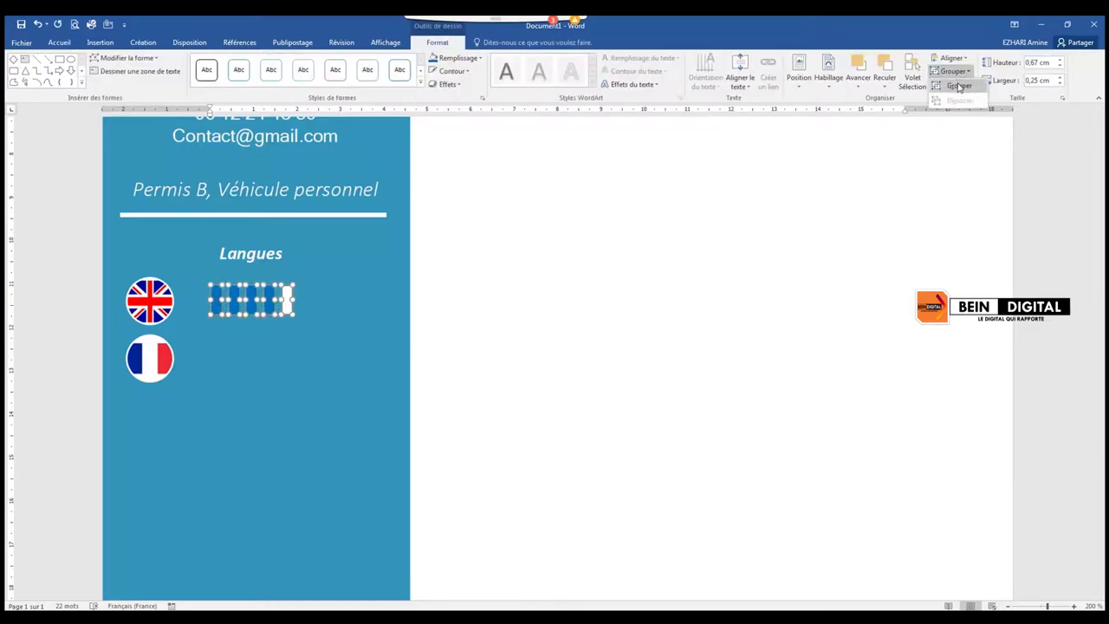
{"action": "left_click", "coordinate": [953, 86]}
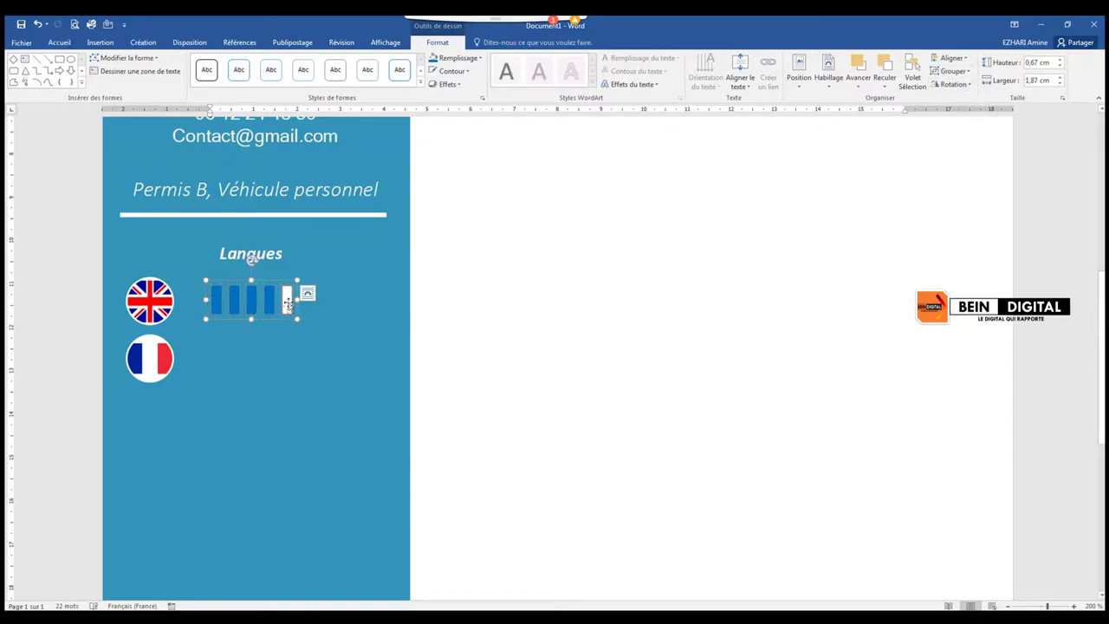
Widen the English bar group and Ctrl-drag a copy beside the French flag
{"action": "left_click_drag", "start_coordinate": [298, 299], "coordinate": [313, 300]}
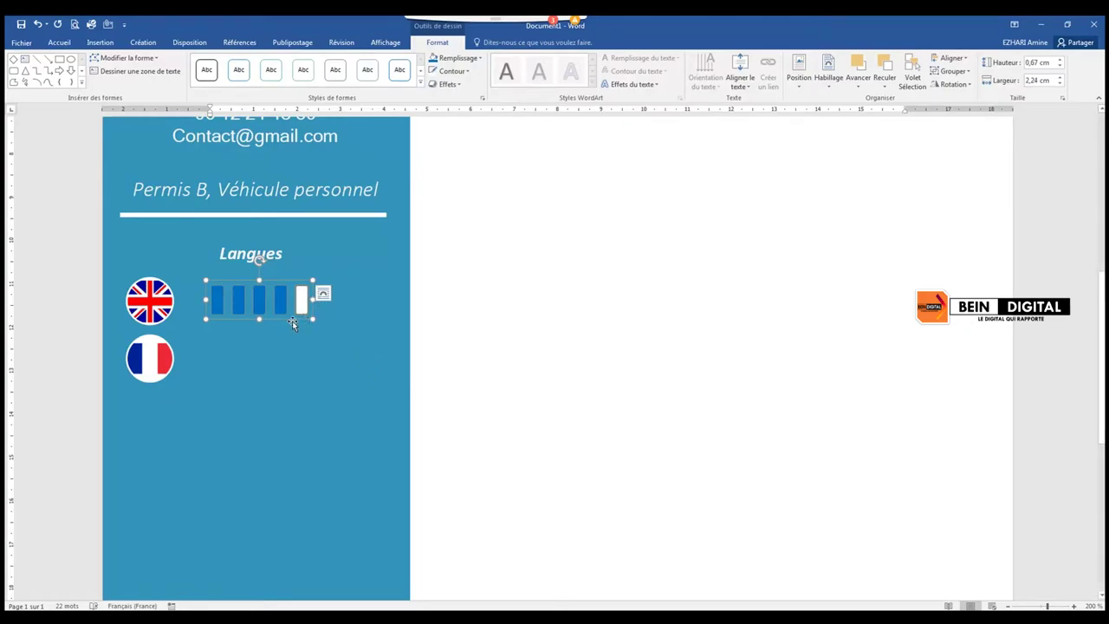
{"action": "left_click_drag", "start_coordinate": [291, 319], "coordinate": [293, 374]}
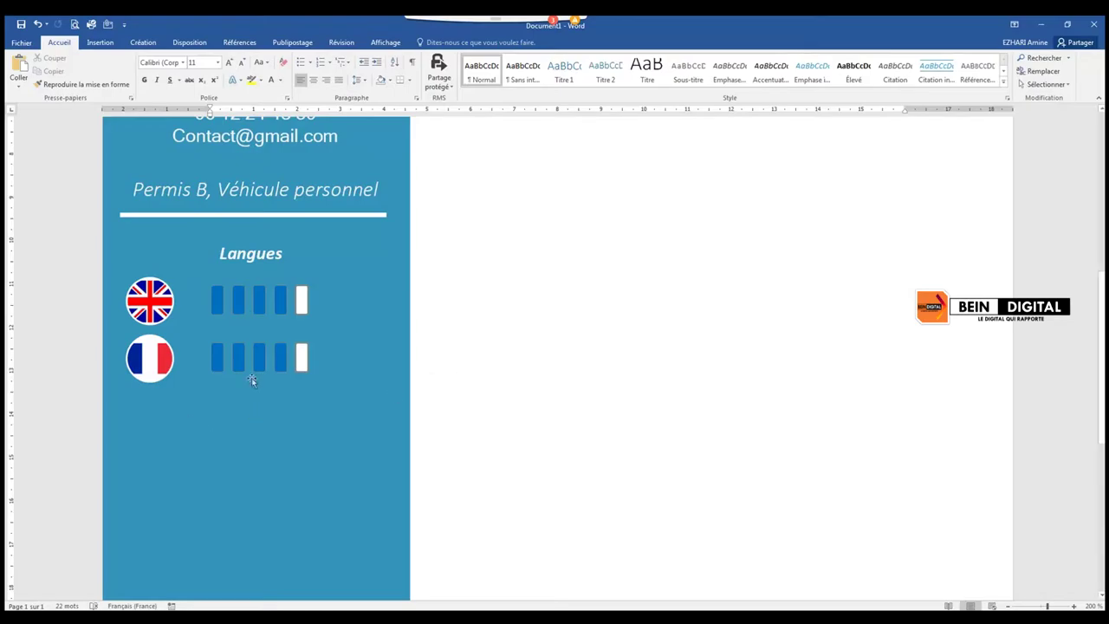
{"action": "left_click", "coordinate": [303, 357]}
Fill the last white bar in the French group with Bleu
{"action": "left_click", "coordinate": [303, 357]}
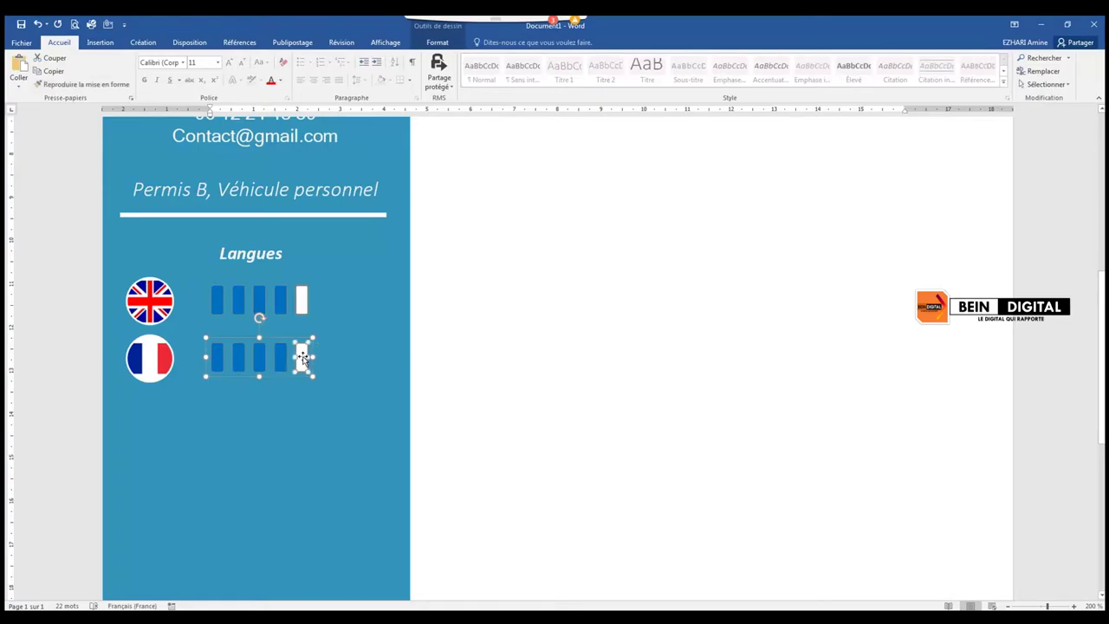
{"action": "left_click", "coordinate": [437, 43]}
{"action": "left_click", "coordinate": [455, 57]}
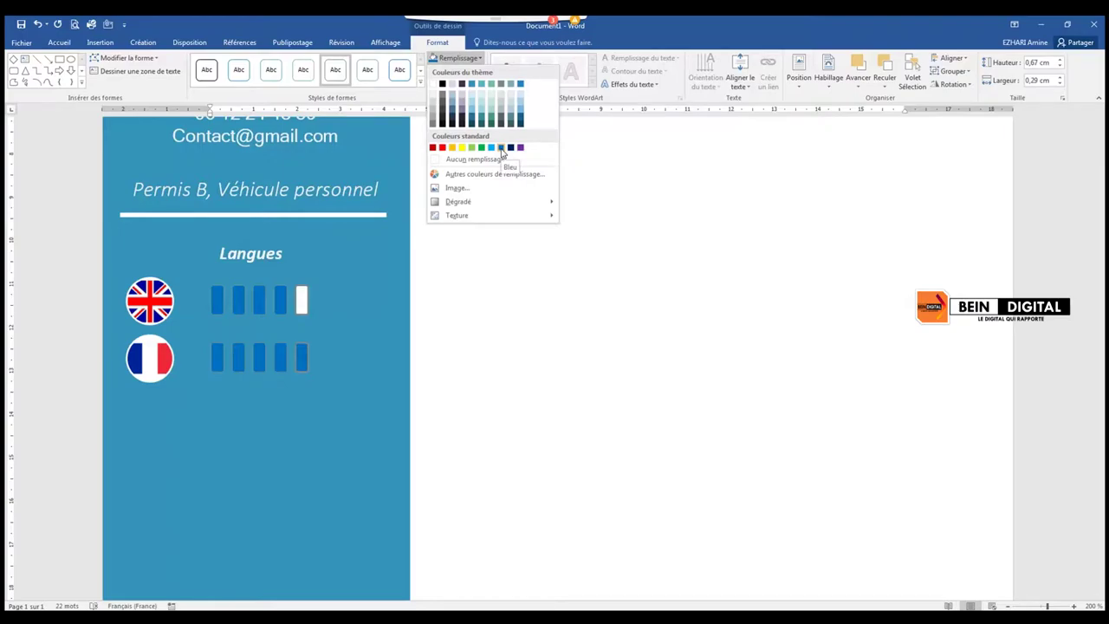
{"action": "left_click", "coordinate": [501, 147]}
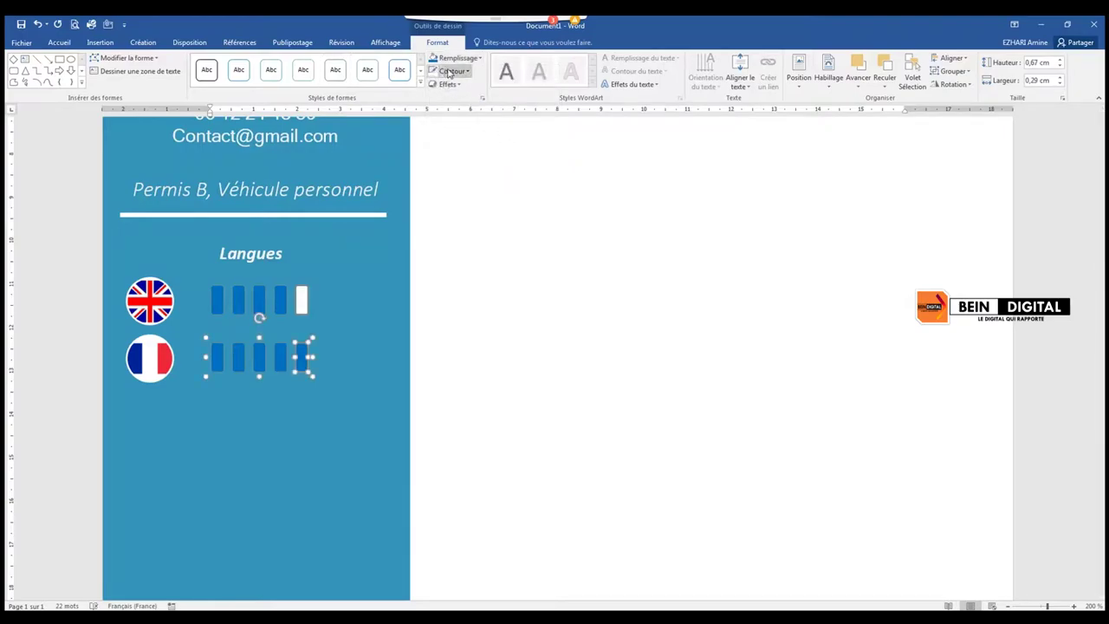
{"action": "left_click", "coordinate": [453, 72]}
{"action": "left_click", "coordinate": [597, 204]}
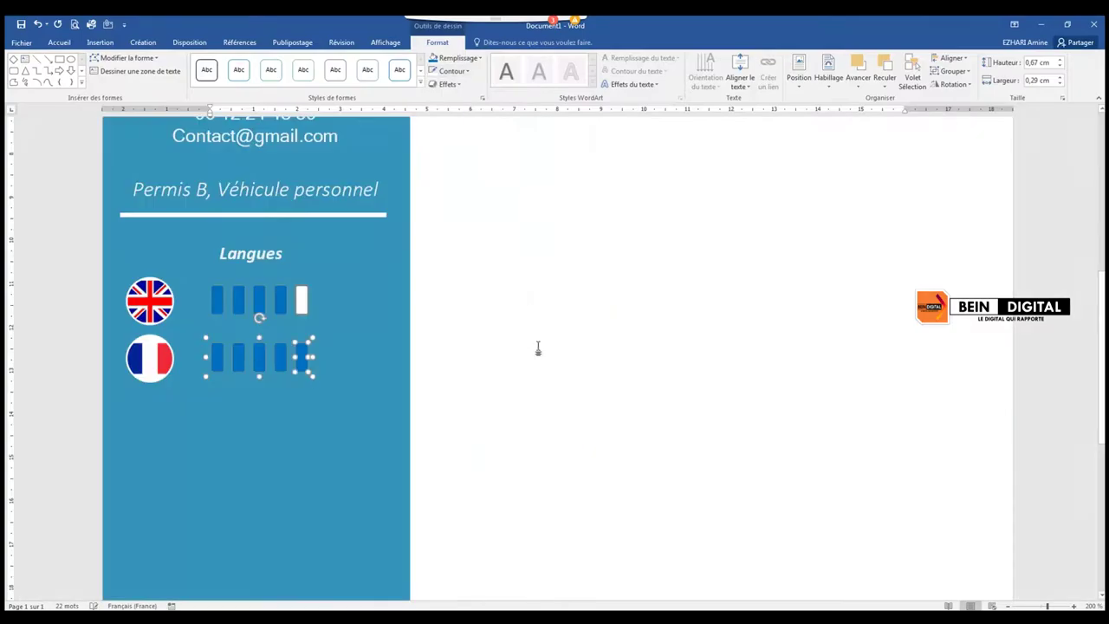
{"action": "left_click", "coordinate": [537, 350]}
{"action": "scroll", "coordinate": [538, 347], "scroll_direction": "down", "scroll_amount": 3}
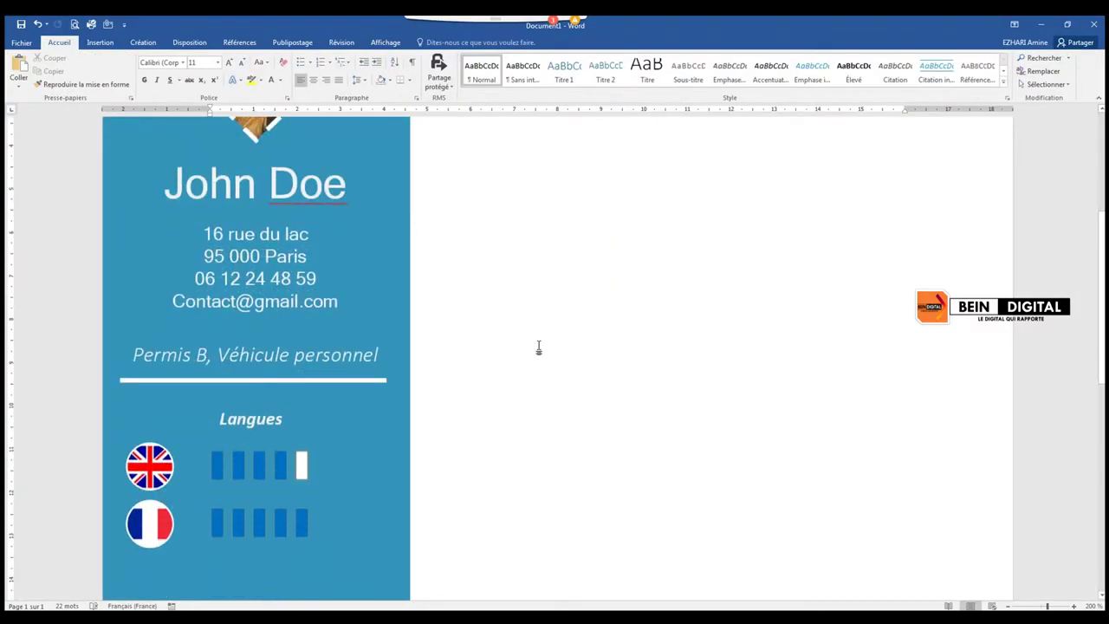
{"action": "left_click", "coordinate": [282, 470]}
Fill the fourth English level bar with white
{"action": "left_click", "coordinate": [282, 469]}
{"action": "left_click", "coordinate": [436, 41]}
{"action": "left_click", "coordinate": [457, 58]}
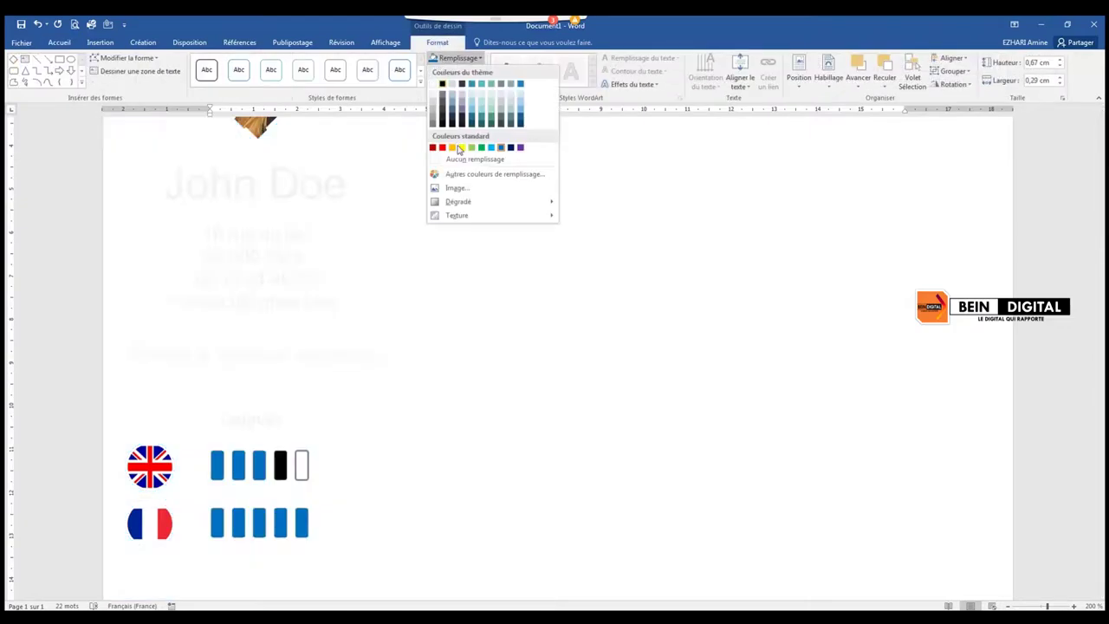
{"action": "left_click", "coordinate": [451, 95]}
{"action": "left_click", "coordinate": [537, 396]}
{"action": "scroll", "coordinate": [538, 397], "scroll_direction": "up", "scroll_amount": 3}
{"action": "scroll", "coordinate": [538, 397], "scroll_direction": "down", "scroll_amount": 3}
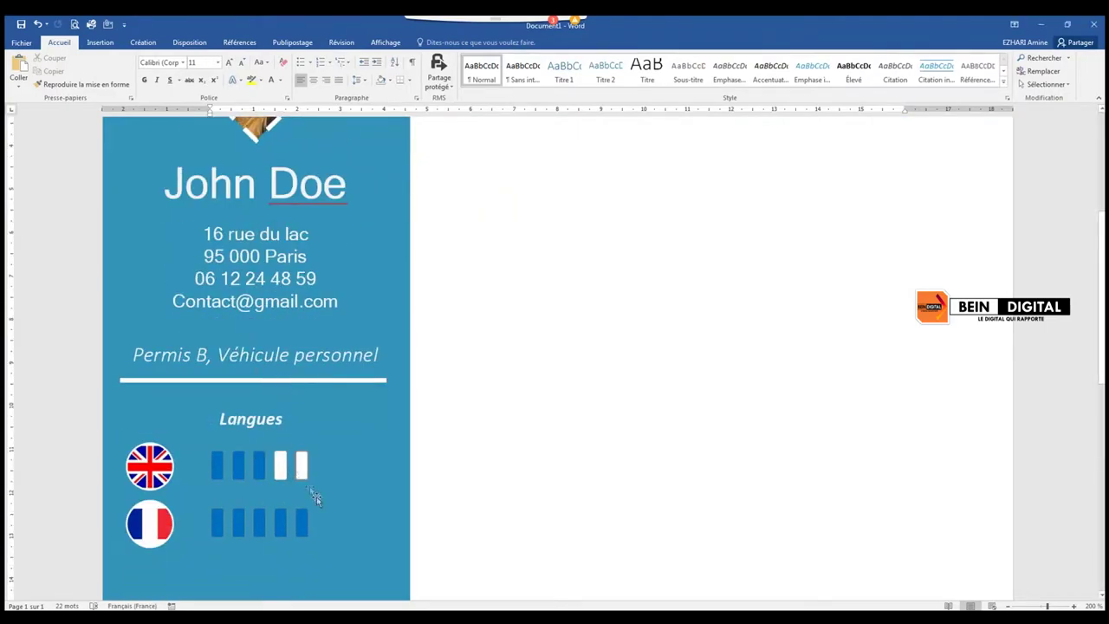
Place a copy of the white divider line below the French bars
{"action": "left_click", "coordinate": [283, 381]}
{"action": "left_click_drag", "start_coordinate": [283, 381], "coordinate": [279, 568]}
{"action": "scroll", "coordinate": [547, 459], "scroll_direction": "down", "scroll_amount": 3}
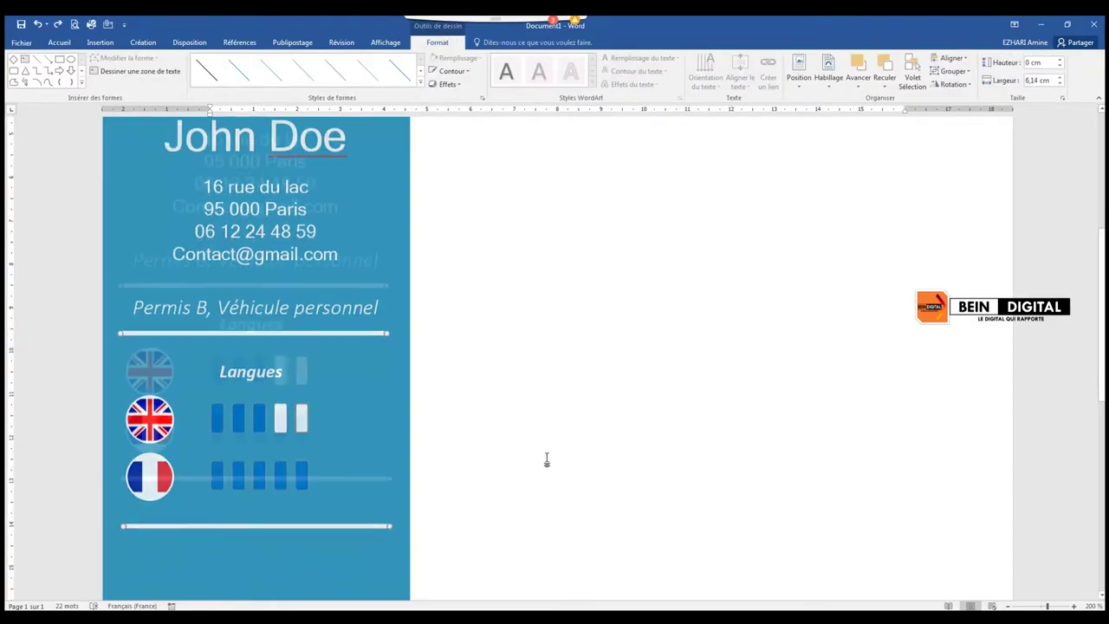
Copy the Langues heading box below the new divider
{"action": "scroll", "coordinate": [546, 459], "scroll_direction": "down", "scroll_amount": 1}
{"action": "left_click", "coordinate": [268, 201]}
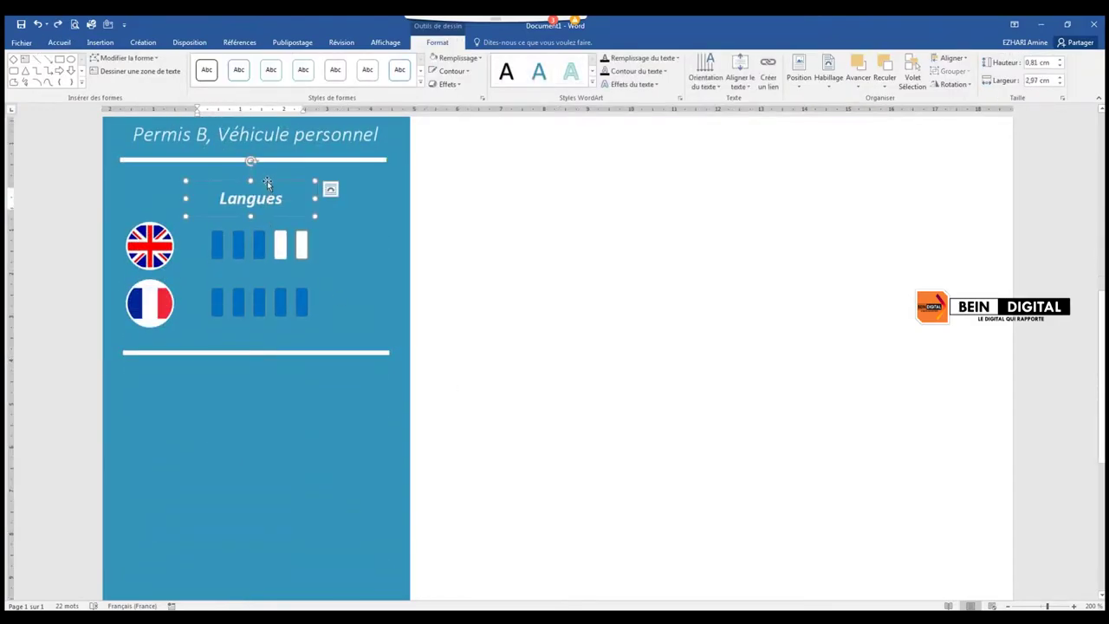
{"action": "left_click_drag", "start_coordinate": [267, 181], "coordinate": [267, 368]}
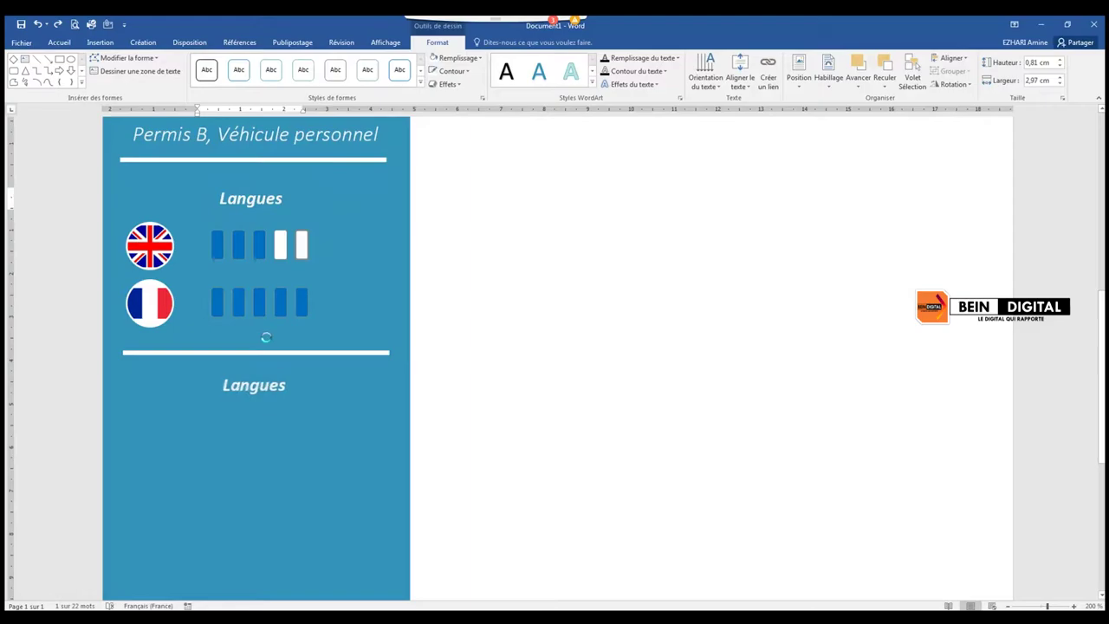
Change the copied heading's text to 'Autres'
{"action": "left_click", "coordinate": [253, 385]}
{"action": "double_click", "coordinate": [253, 385]}
{"action": "type", "text": "Autres"}
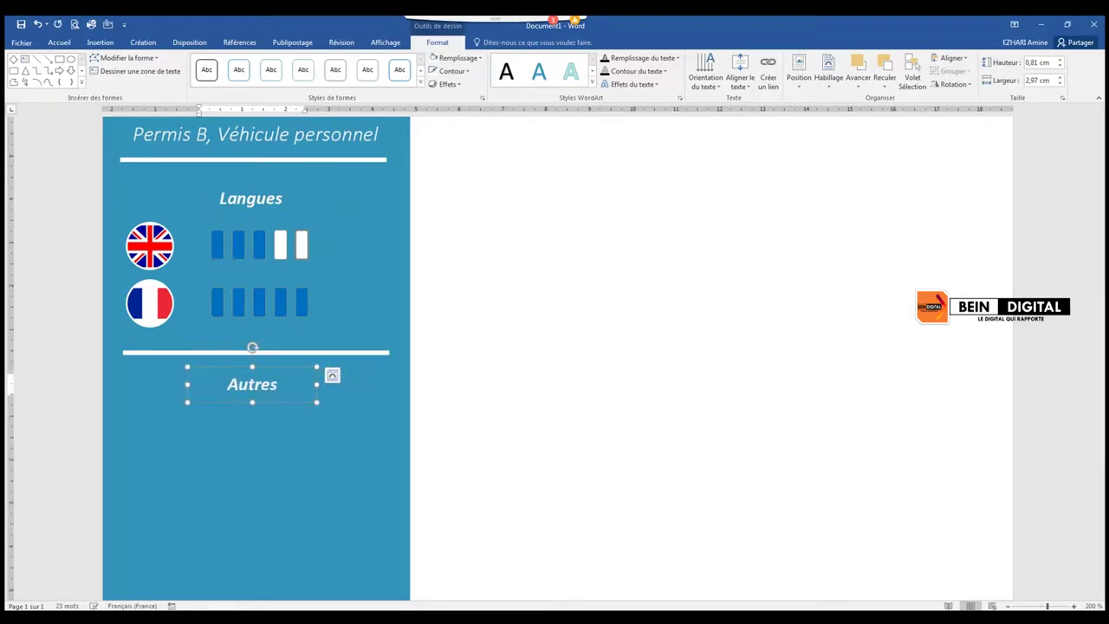
{"action": "left_click", "coordinate": [411, 570]}
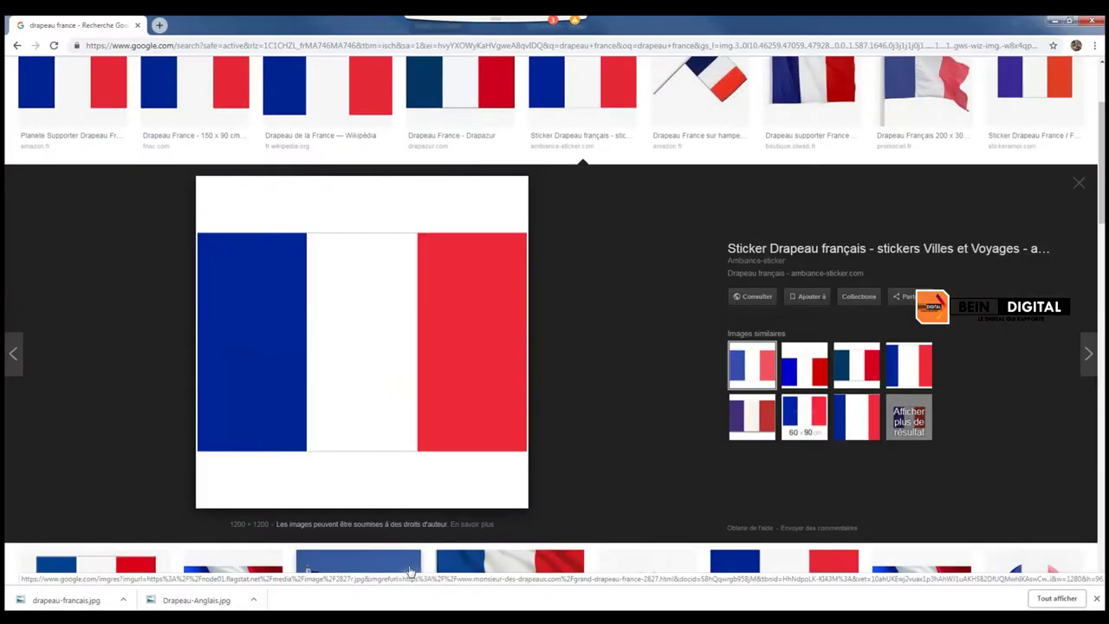
Search Google Images for 'icon avion png'
{"action": "scroll", "coordinate": [538, 222], "scroll_direction": "up", "scroll_amount": 3}
{"action": "left_click_drag", "start_coordinate": [165, 80], "coordinate": [54, 87]}
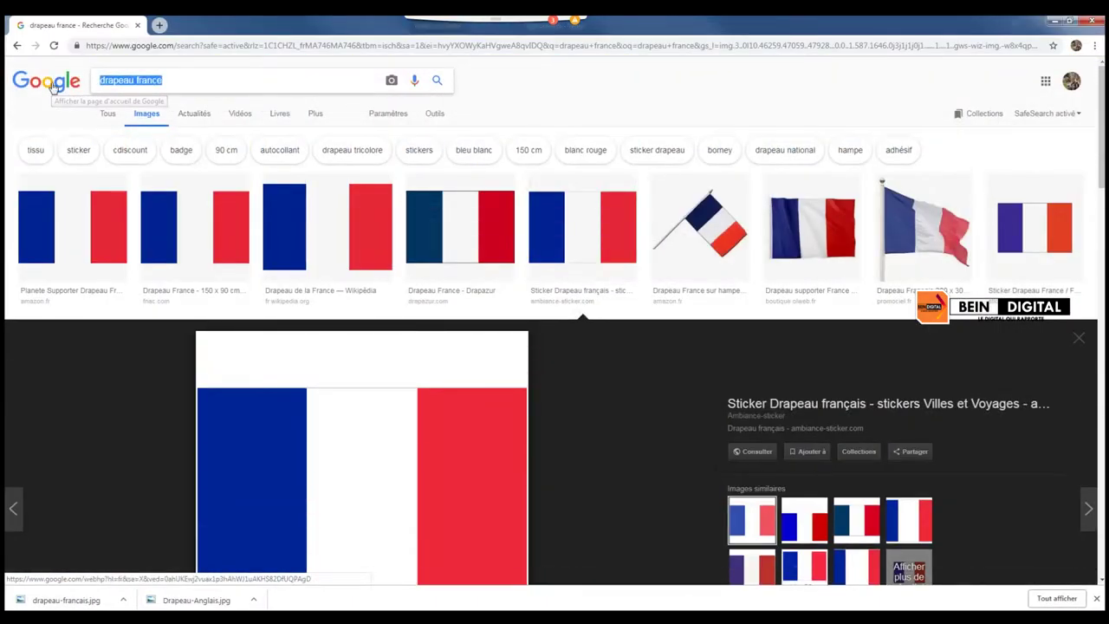
{"action": "type", "text": "icon ac"}
{"action": "key", "text": "BackSpace"}
{"action": "type", "text": "ion"}
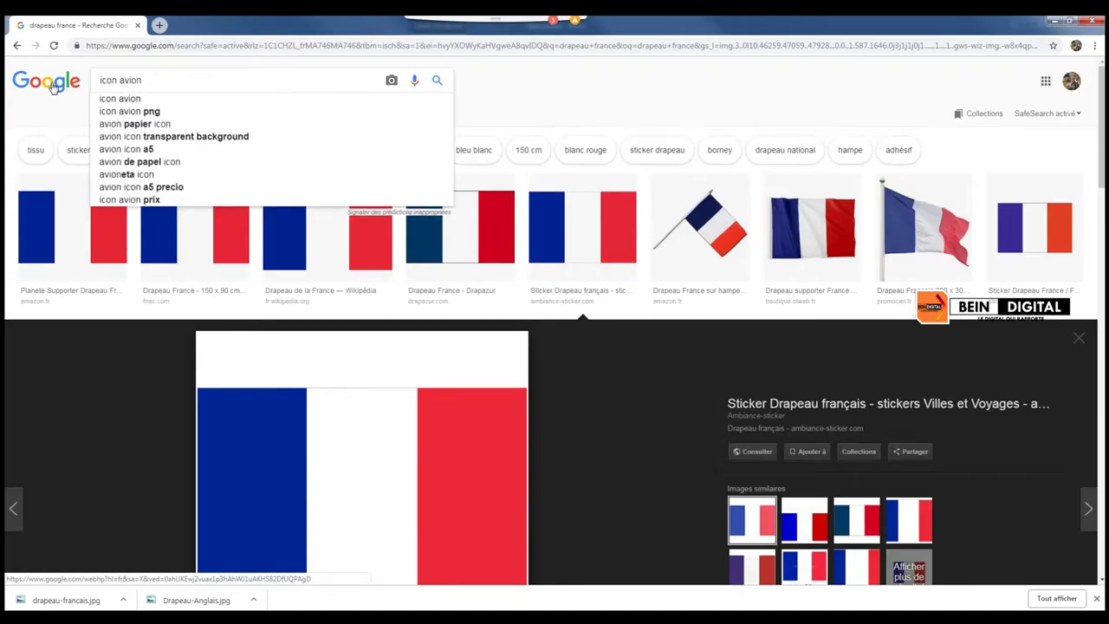
{"action": "left_click", "coordinate": [129, 111]}
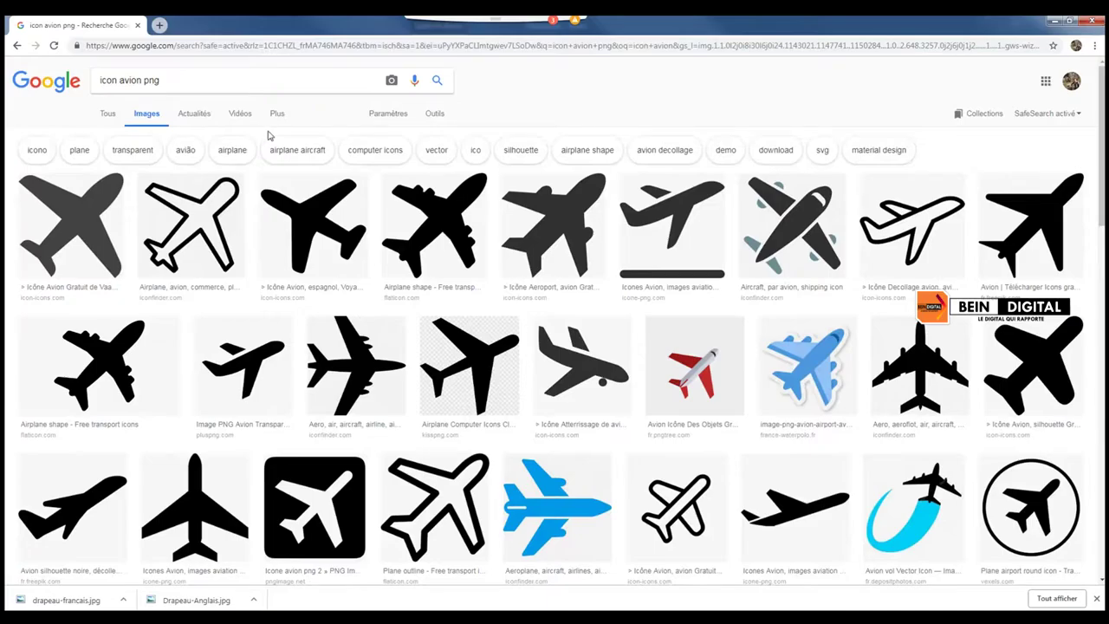
Preview the plane outline and solid black airplane icons, then close them
{"action": "left_click", "coordinate": [460, 495]}
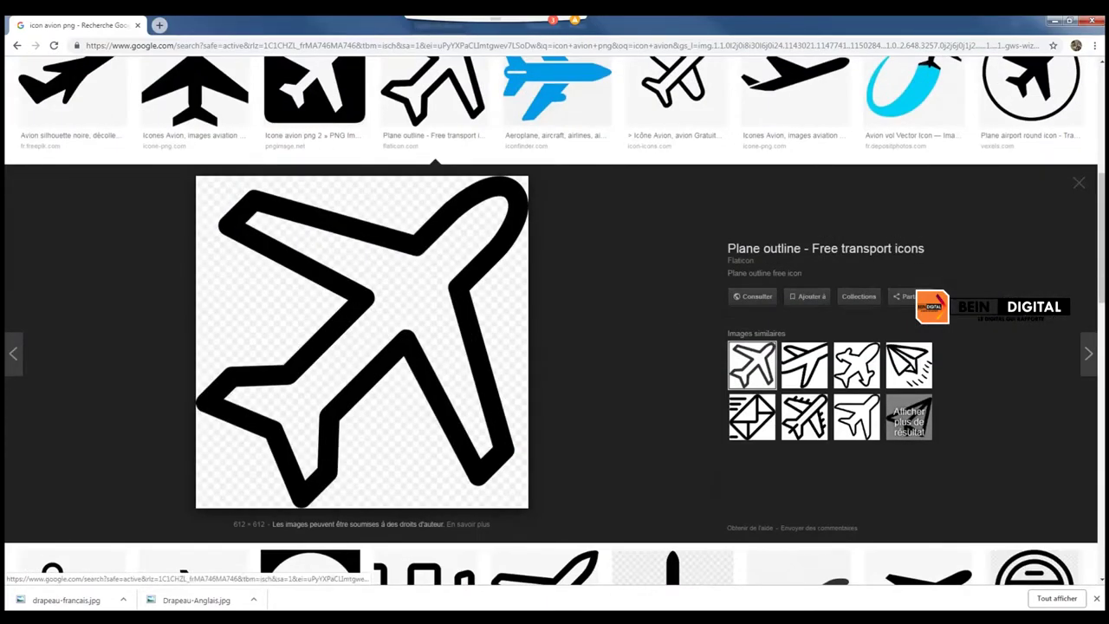
{"action": "left_click", "coordinate": [1078, 183]}
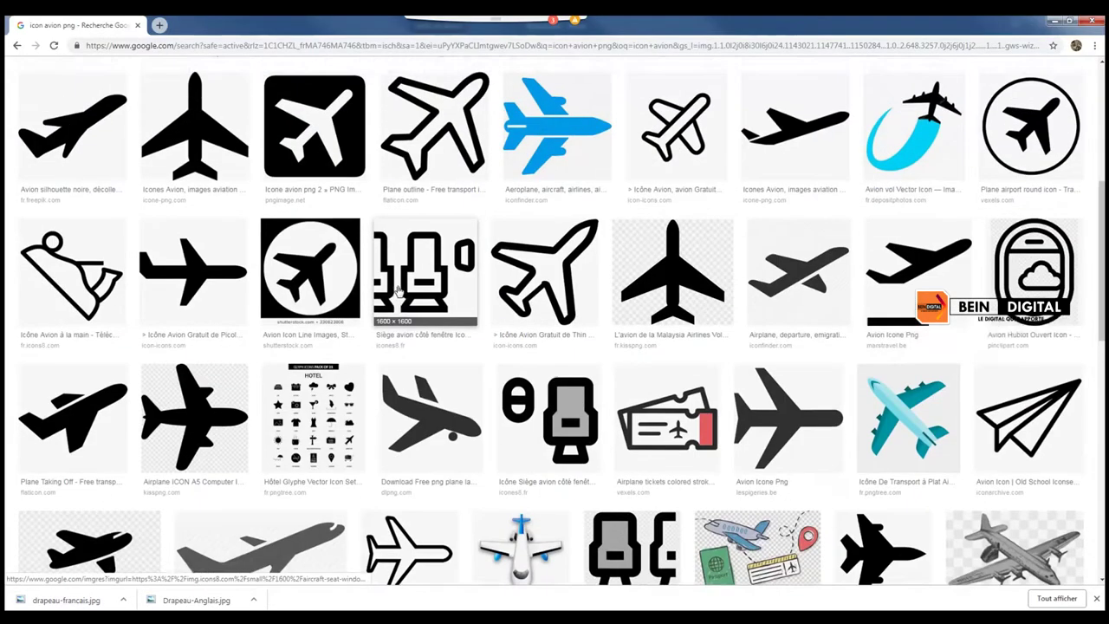
{"action": "scroll", "coordinate": [397, 290], "scroll_direction": "up", "scroll_amount": 5}
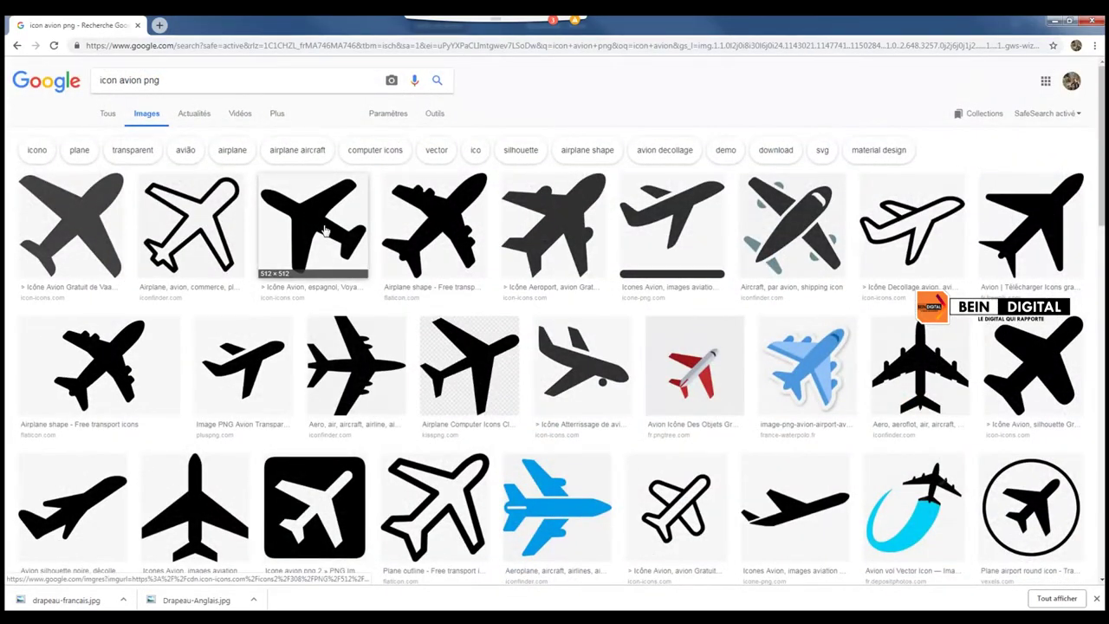
{"action": "left_click", "coordinate": [329, 234]}
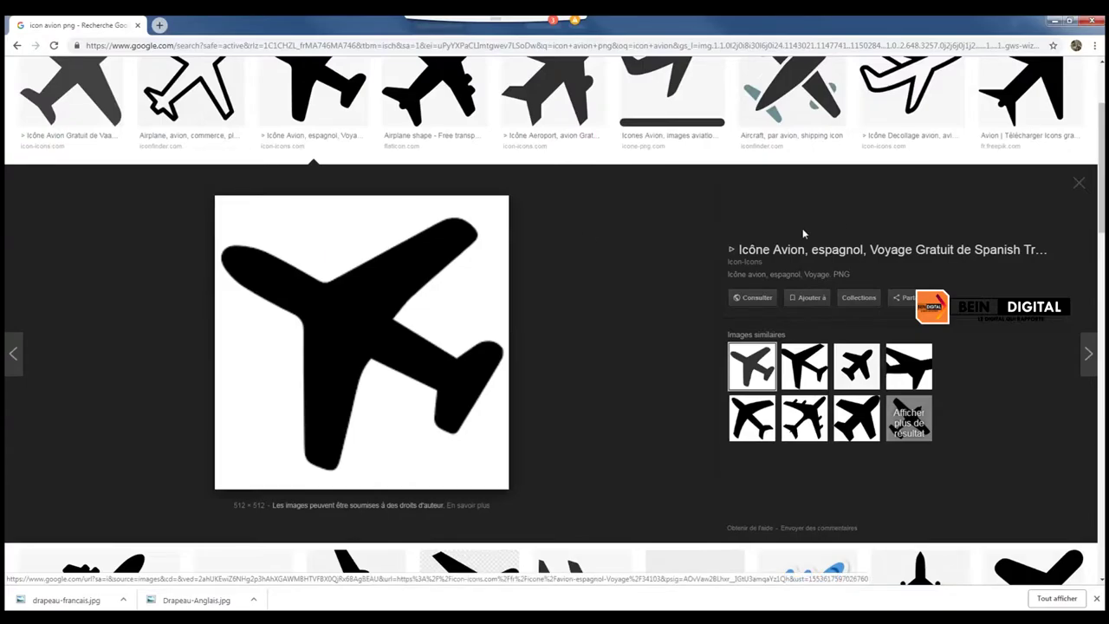
{"action": "left_click", "coordinate": [1078, 183]}
{"action": "scroll", "coordinate": [322, 165], "scroll_direction": "up", "scroll_amount": 2}
Filter results to Transparent colour and copy the Wikipédia plane icon
{"action": "left_click", "coordinate": [434, 113]}
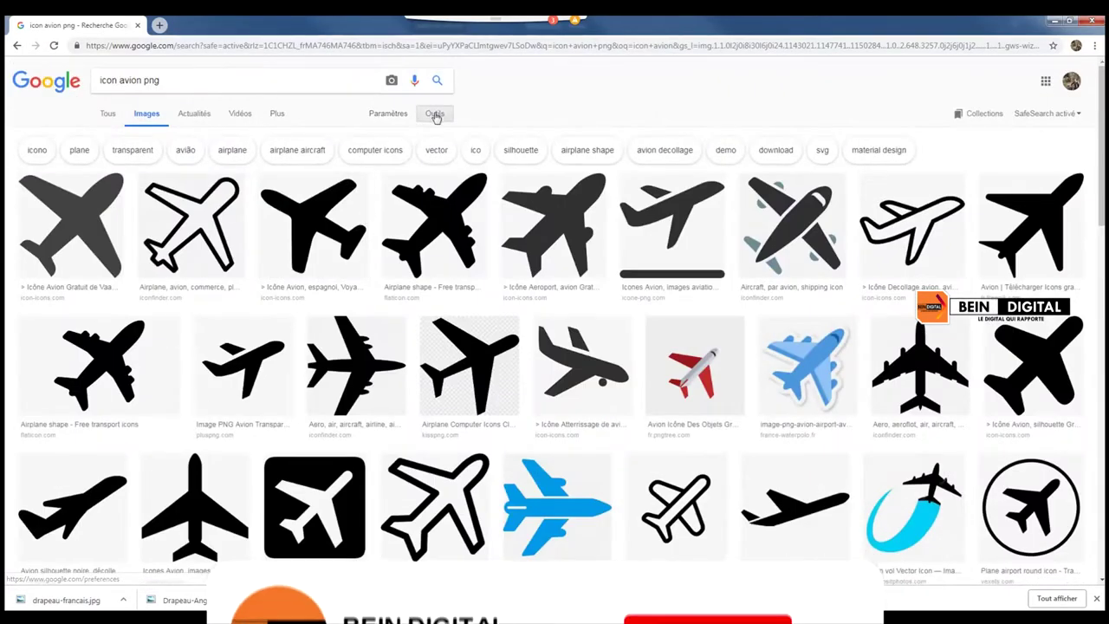
{"action": "left_click", "coordinate": [159, 134]}
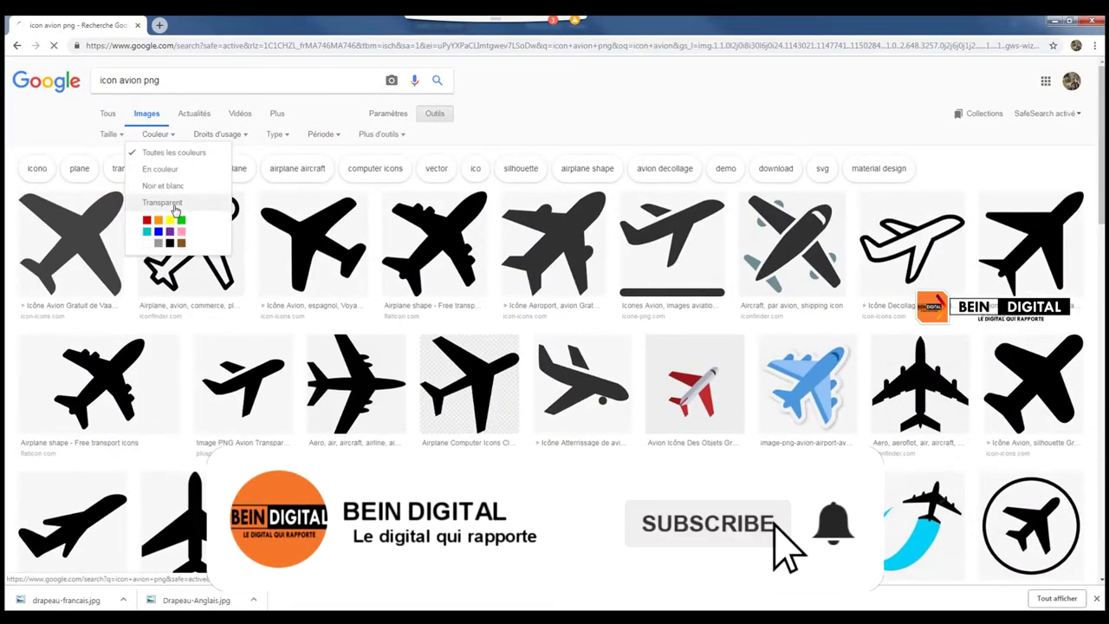
{"action": "left_click", "coordinate": [174, 206]}
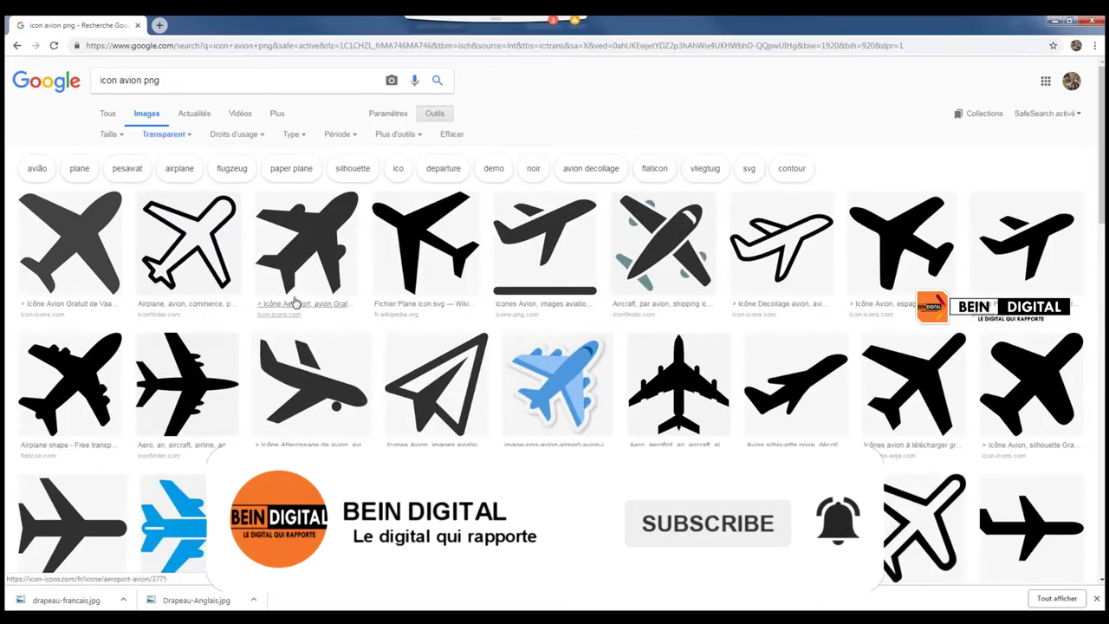
{"action": "left_click", "coordinate": [418, 246]}
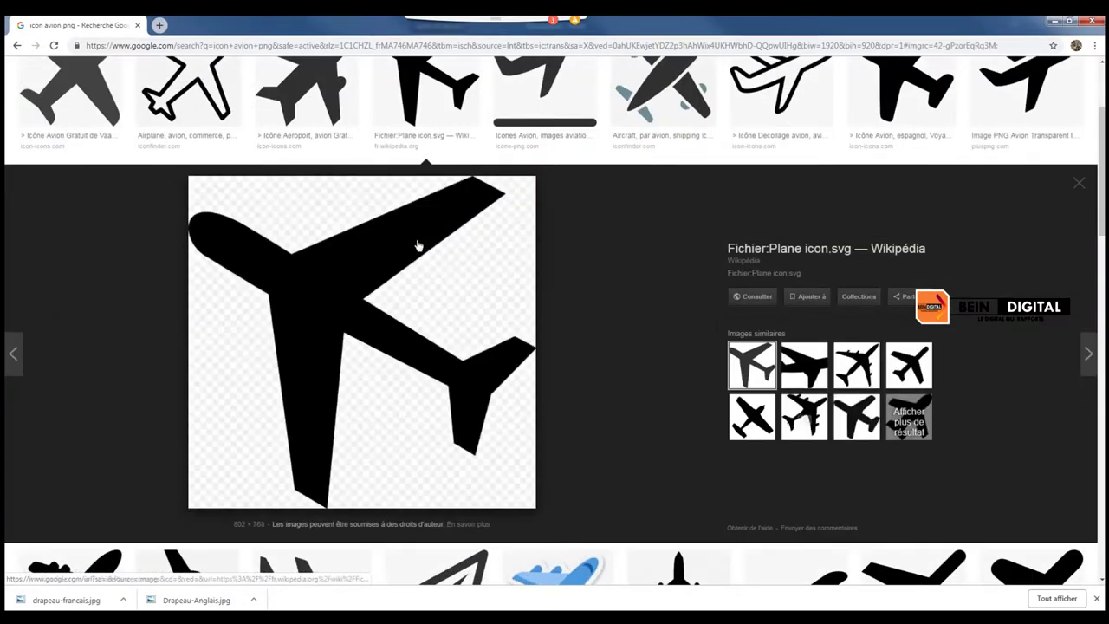
{"action": "right_click", "coordinate": [319, 272]}
{"action": "left_click", "coordinate": [365, 404]}
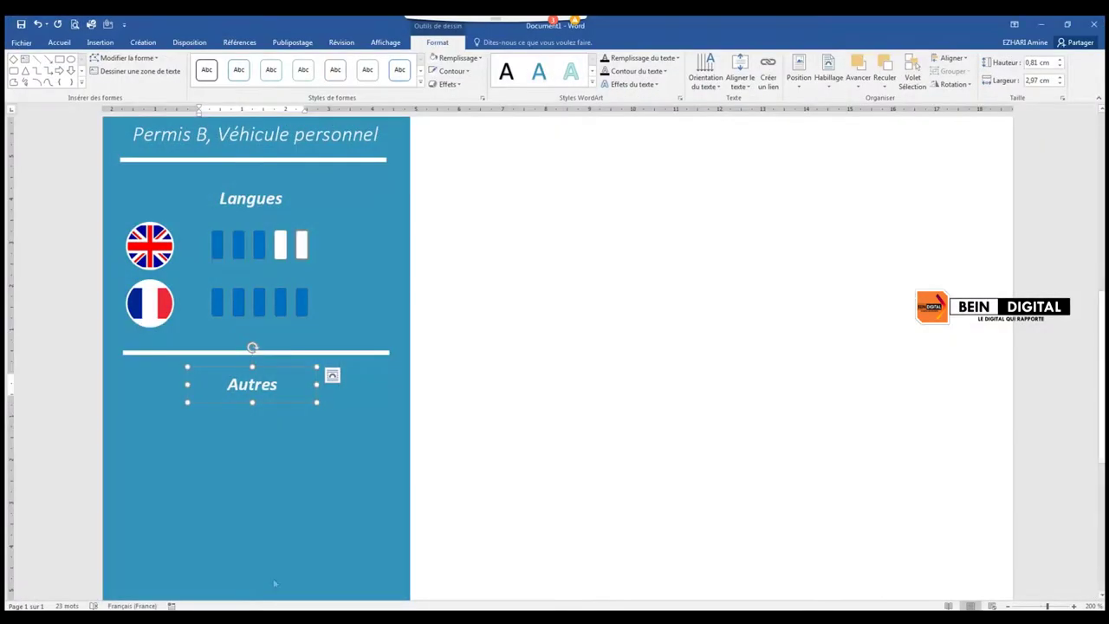
Paste the airplane icon into the CV with Devant le texte wrapping
{"action": "left_click", "coordinate": [277, 451]}
{"action": "right_click", "coordinate": [498, 423]}
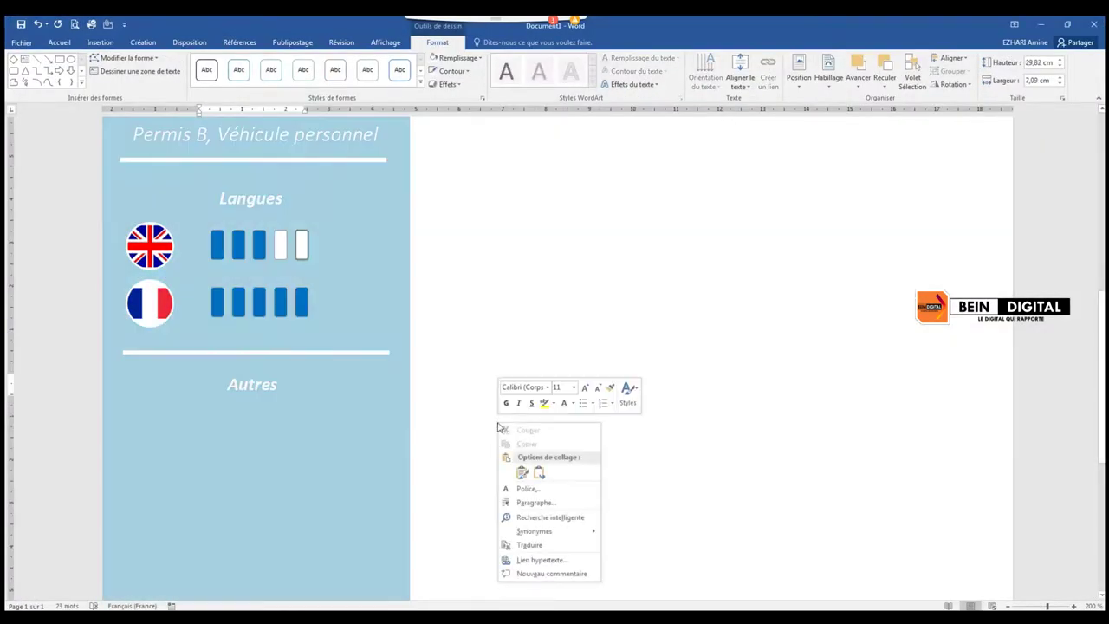
{"action": "left_click", "coordinate": [522, 473]}
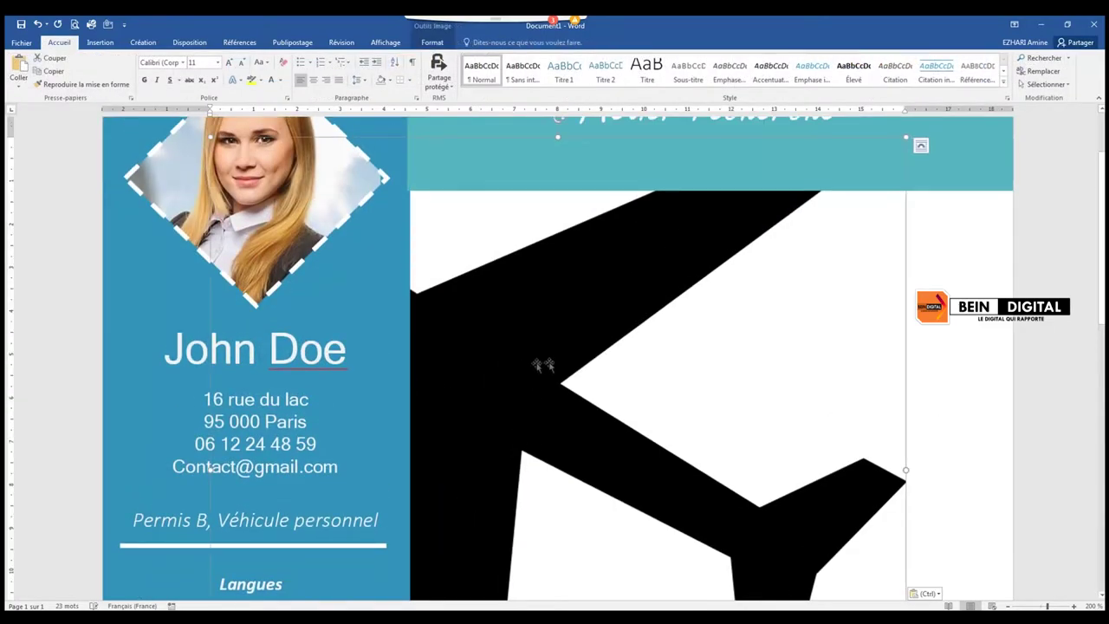
{"action": "left_click", "coordinate": [431, 42]}
{"action": "left_click", "coordinate": [838, 76]}
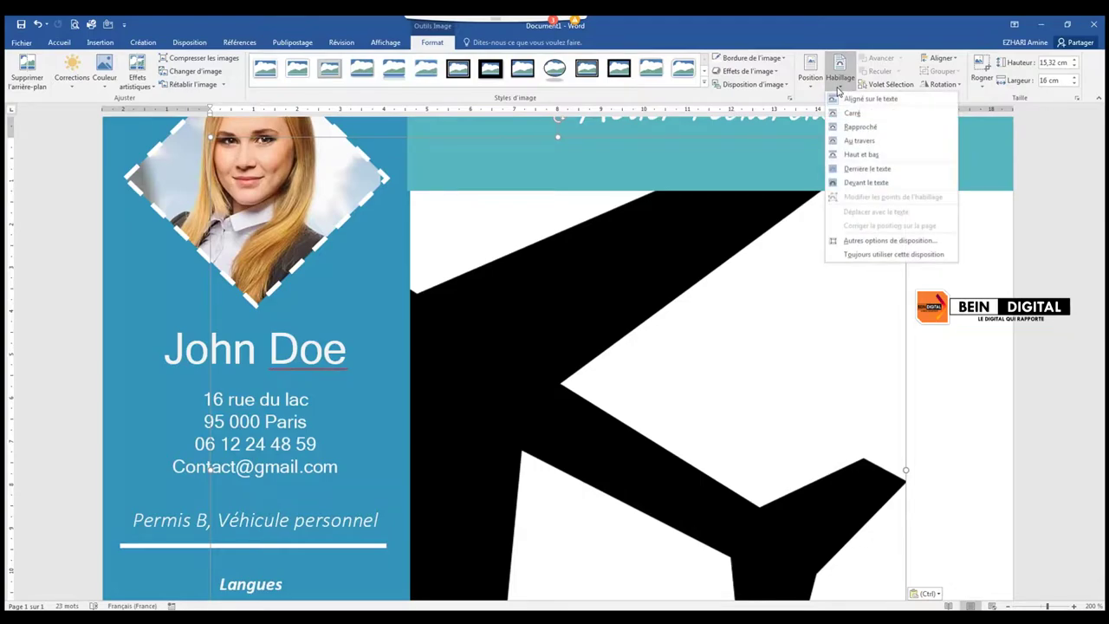
{"action": "left_click", "coordinate": [852, 182]}
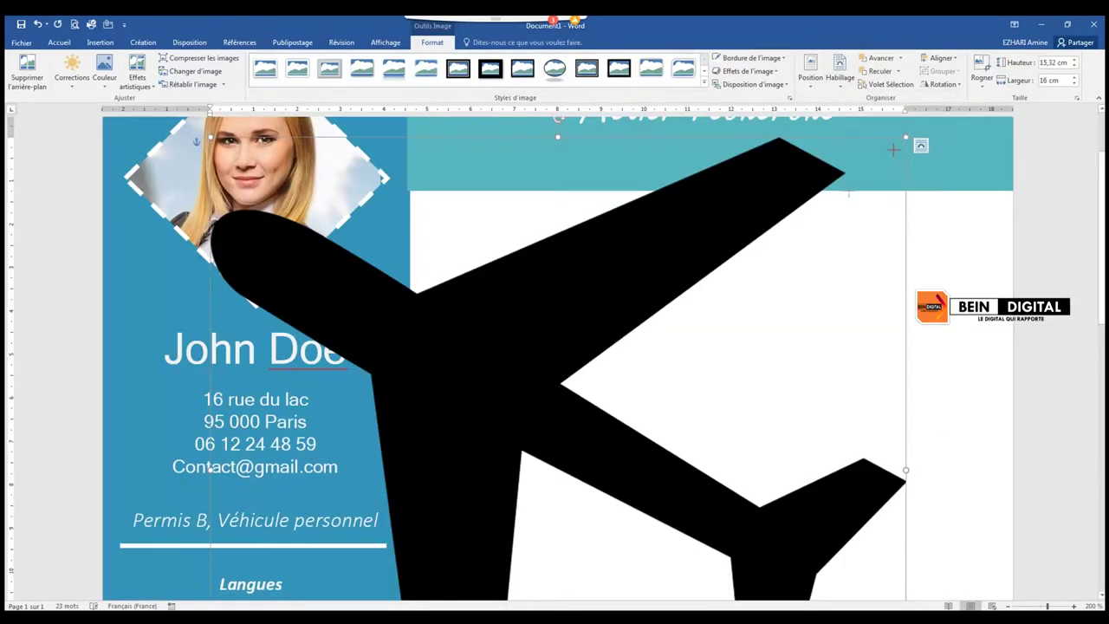
Shrink the airplane to about 0.83×0.87 cm and move it under Autres
{"action": "left_click_drag", "start_coordinate": [894, 150], "coordinate": [537, 512]}
{"action": "scroll", "coordinate": [537, 485], "scroll_direction": "down", "scroll_amount": 5}
{"action": "mouse_move", "coordinate": [532, 417]}
{"action": "left_mouse_down"}
{"action": "mouse_move", "coordinate": [553, 322]}
{"action": "mouse_move", "coordinate": [339, 216]}
{"action": "left_mouse_up"}
{"action": "left_click_drag", "start_coordinate": [500, 396], "coordinate": [372, 274]}
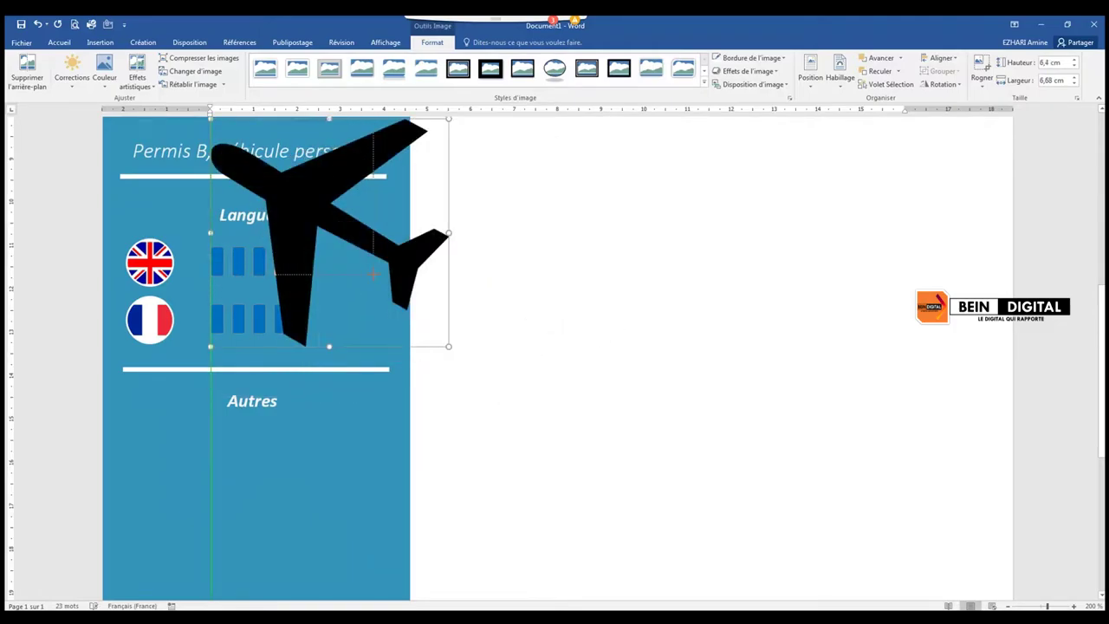
{"action": "left_click_drag", "start_coordinate": [298, 206], "coordinate": [574, 383]}
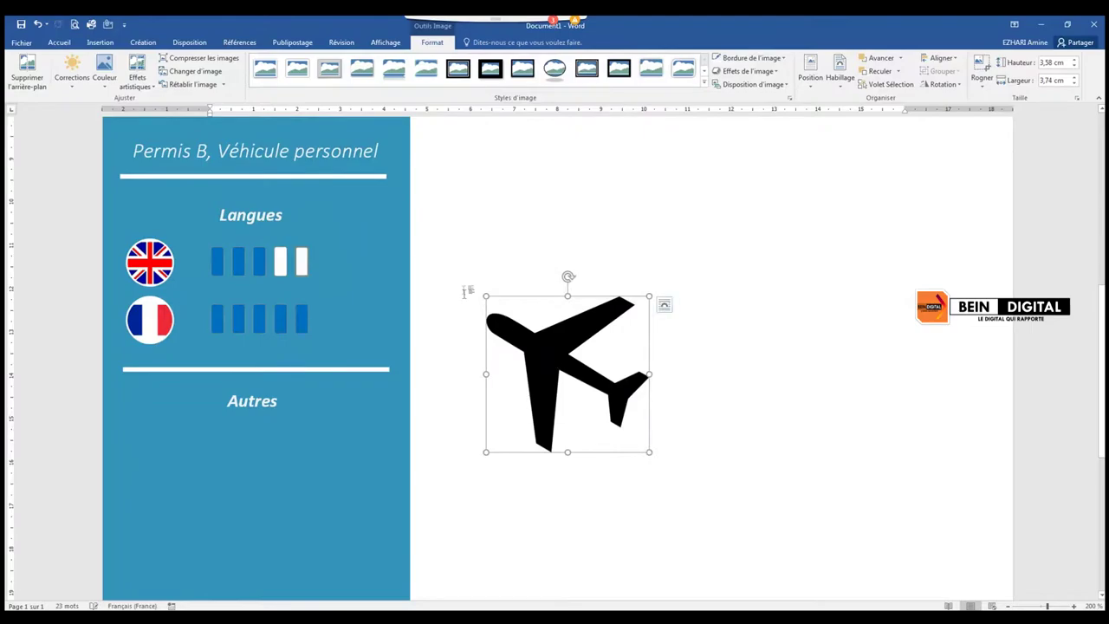
{"action": "left_click_drag", "start_coordinate": [487, 296], "coordinate": [598, 415]}
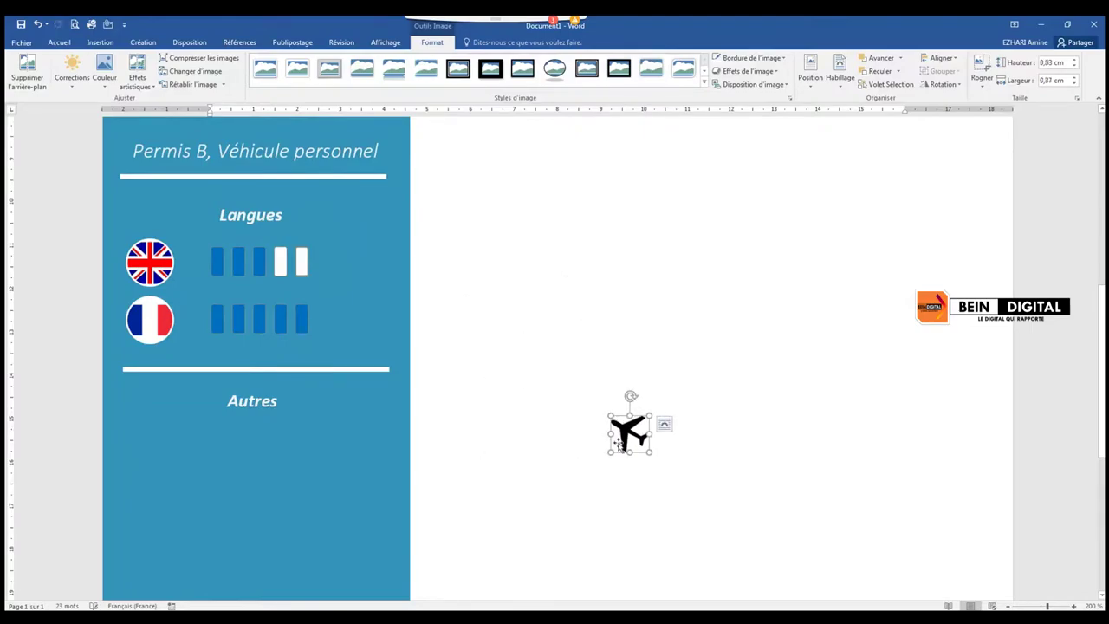
{"action": "left_click_drag", "start_coordinate": [392, 448], "coordinate": [160, 445]}
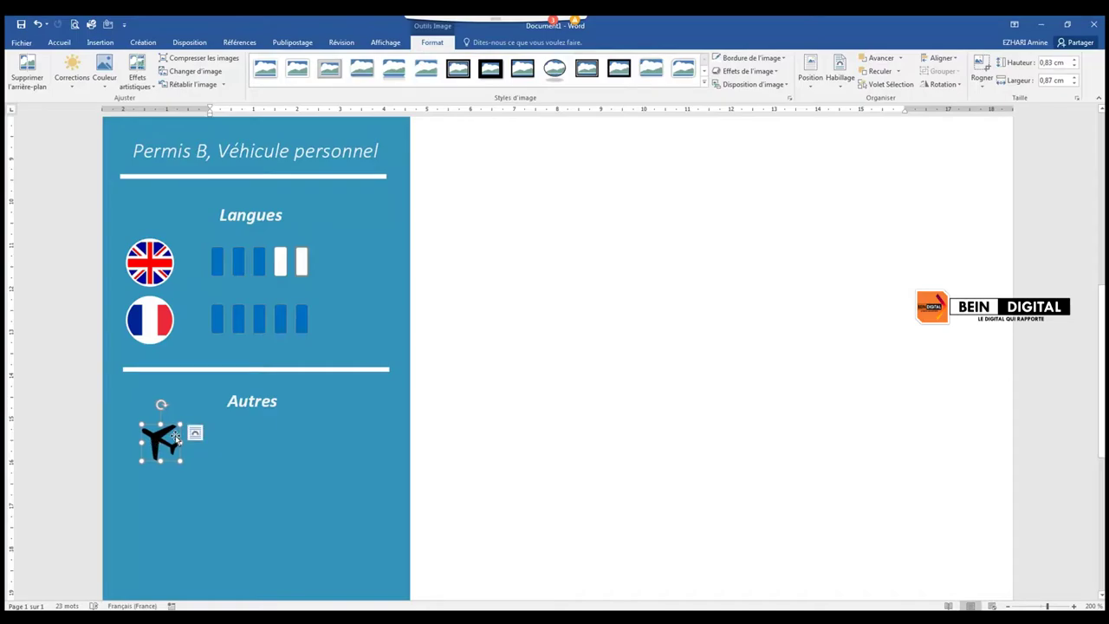
Recolour the airplane icon with the Estompé (washed-out) option
{"action": "left_click", "coordinate": [111, 87]}
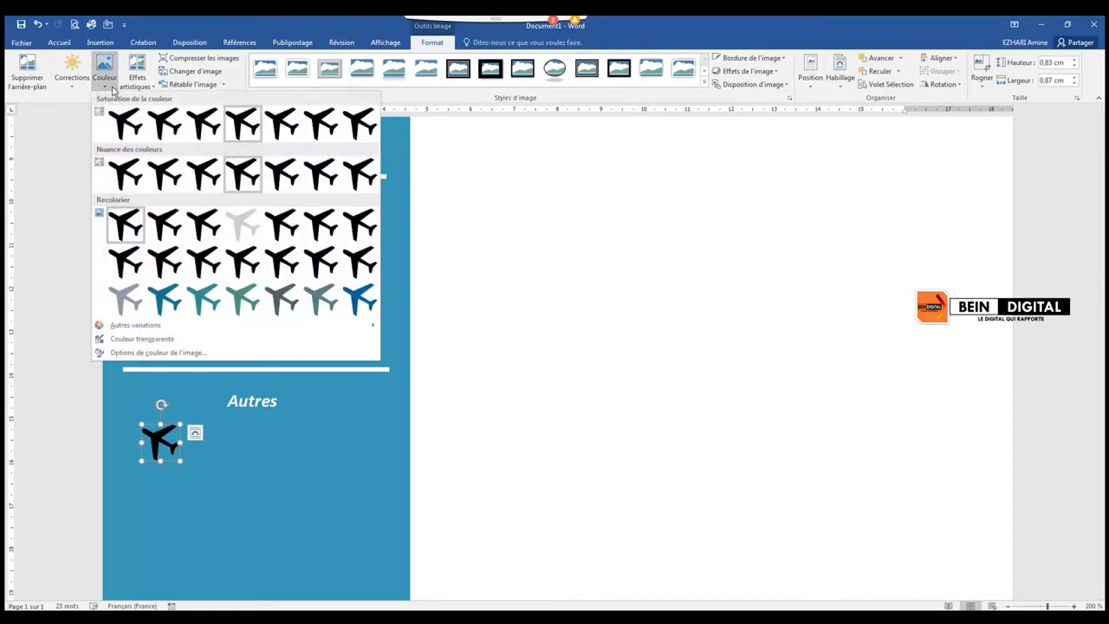
{"action": "left_click", "coordinate": [240, 221]}
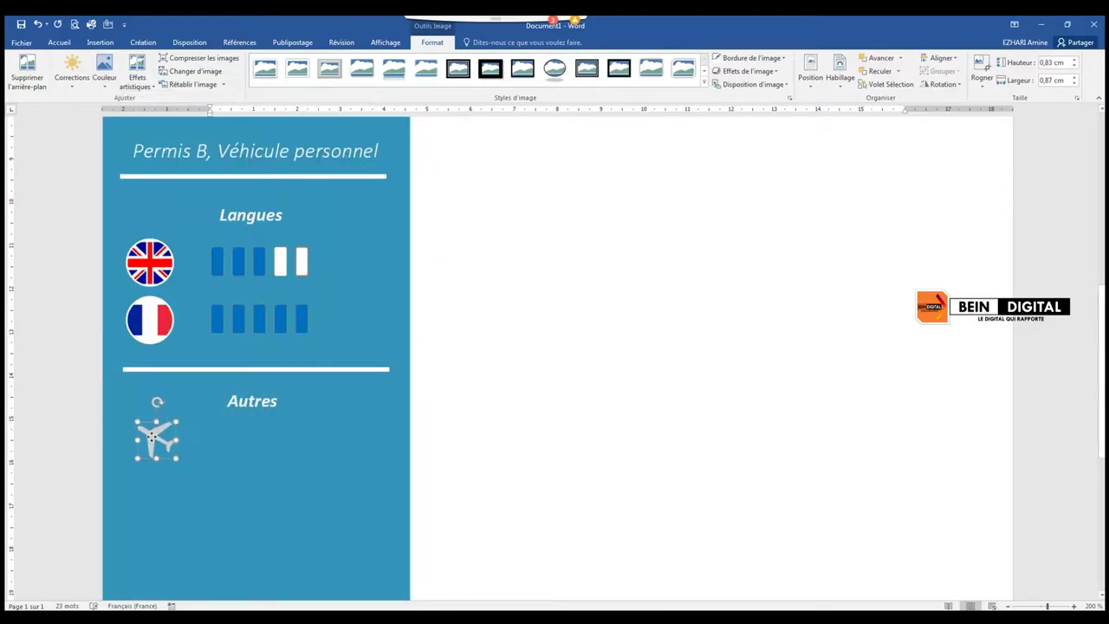
{"action": "left_click_drag", "start_coordinate": [149, 431], "coordinate": [148, 439]}
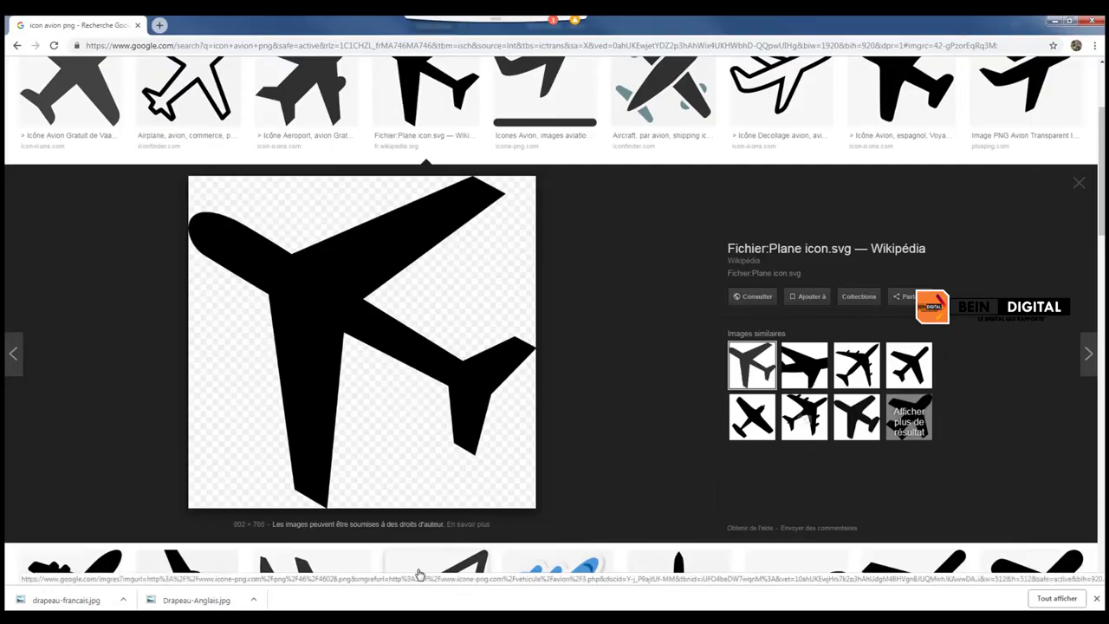
Search Google Images for 'icon randonnée' and browse the results
{"action": "scroll", "coordinate": [428, 390], "scroll_direction": "up", "scroll_amount": 3}
{"action": "double_click", "coordinate": [131, 80]}
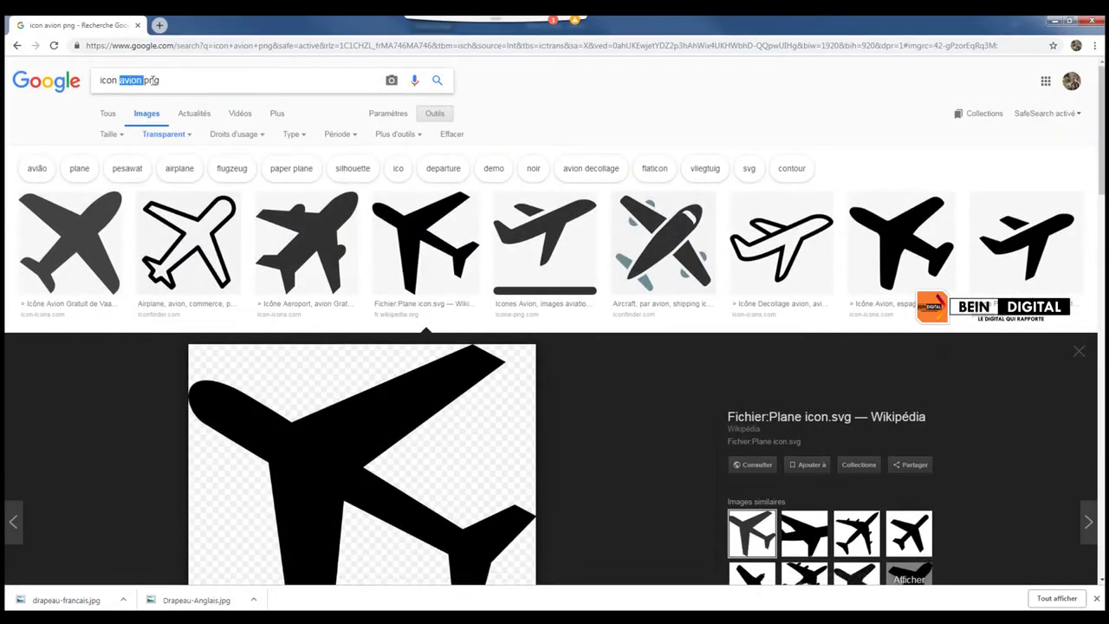
{"action": "type", "text": "randonnée"}
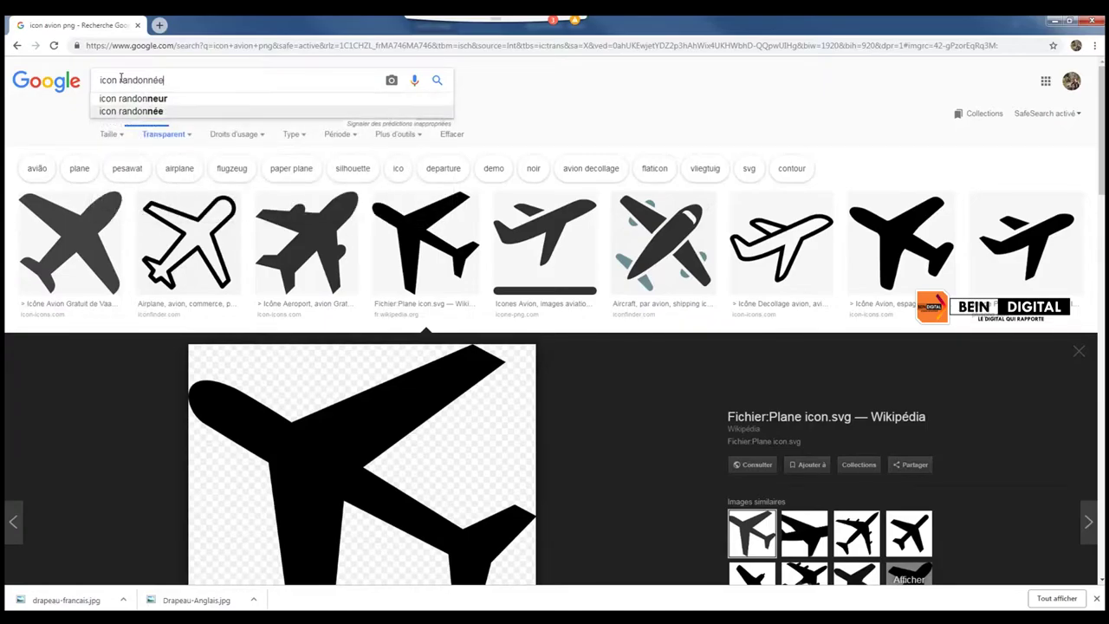
{"action": "key", "text": "Return"}
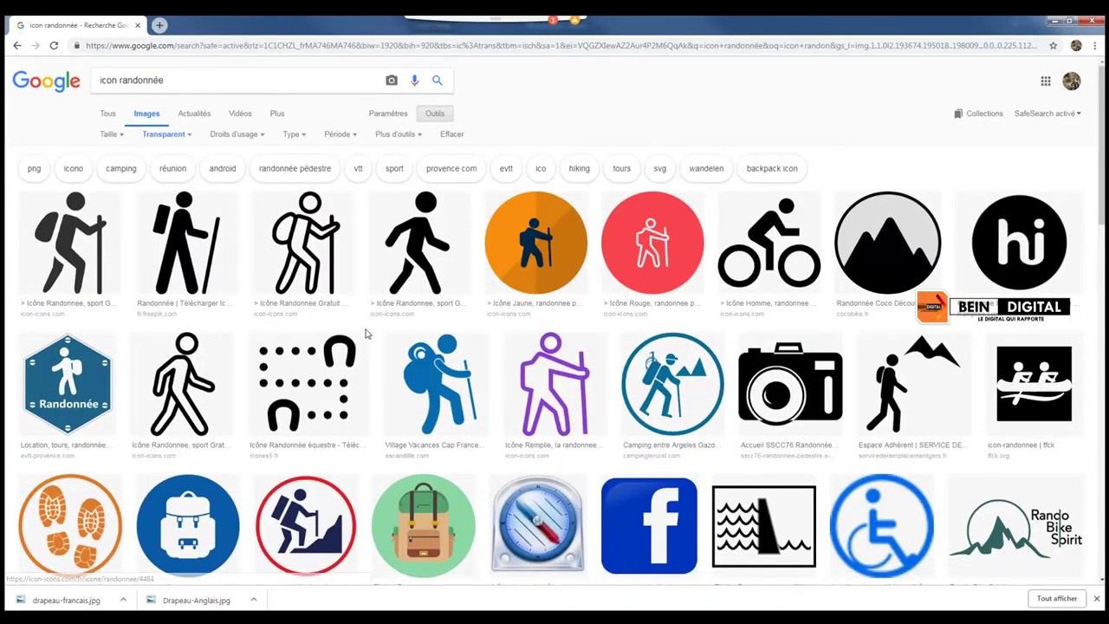
{"action": "scroll", "coordinate": [366, 330], "scroll_direction": "down", "scroll_amount": 3}
{"action": "scroll", "coordinate": [365, 334], "scroll_direction": "down", "scroll_amount": 5}
{"action": "scroll", "coordinate": [366, 334], "scroll_direction": "down", "scroll_amount": 5}
{"action": "scroll", "coordinate": [347, 321], "scroll_direction": "down", "scroll_amount": 5}
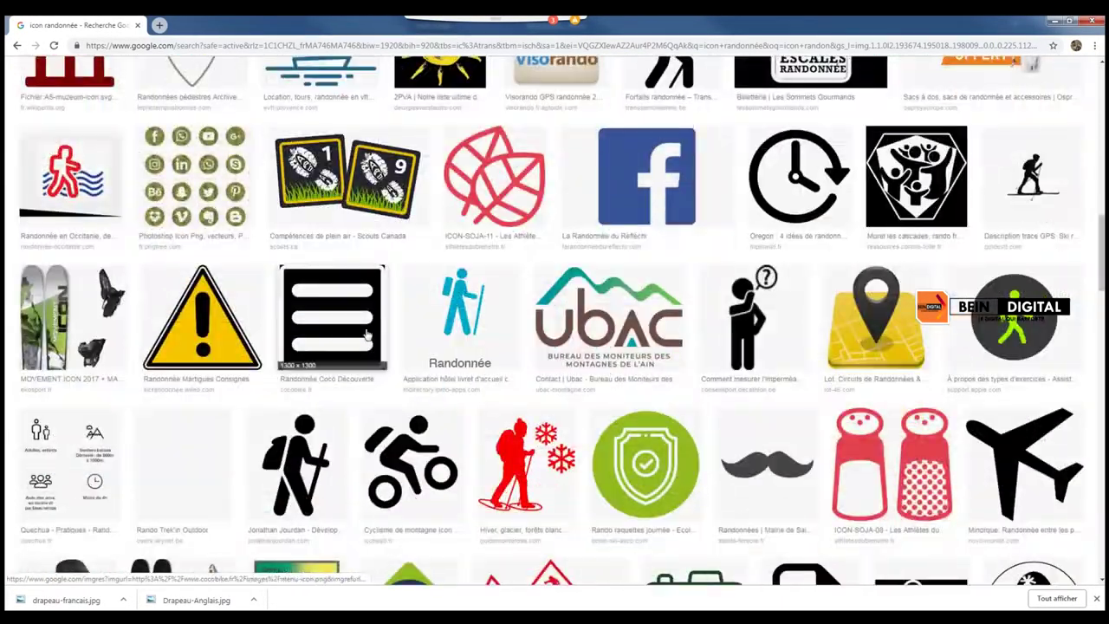
{"action": "scroll", "coordinate": [330, 308], "scroll_direction": "down", "scroll_amount": 3}
Copy the black hiker icon image and return to Word
{"action": "left_click", "coordinate": [311, 297]}
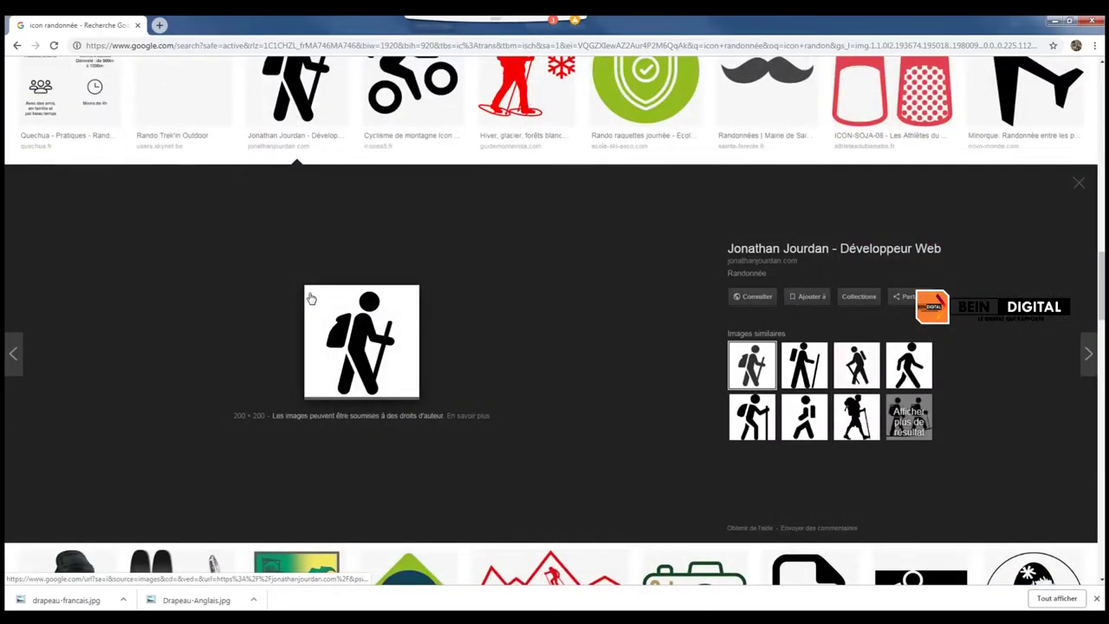
{"action": "right_click", "coordinate": [358, 329]}
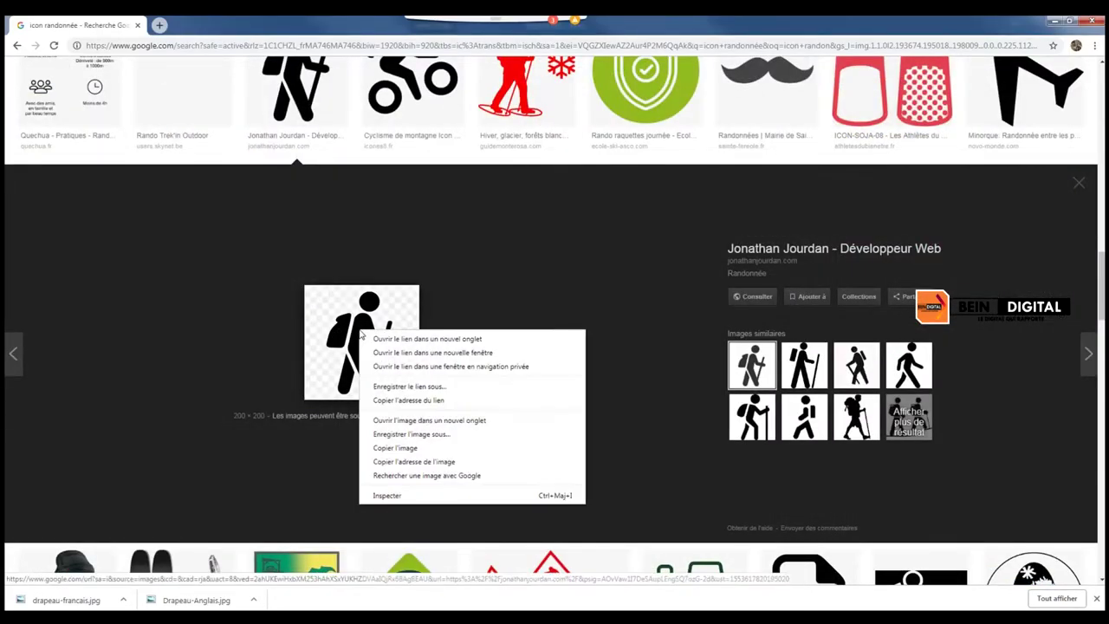
{"action": "left_click", "coordinate": [403, 454]}
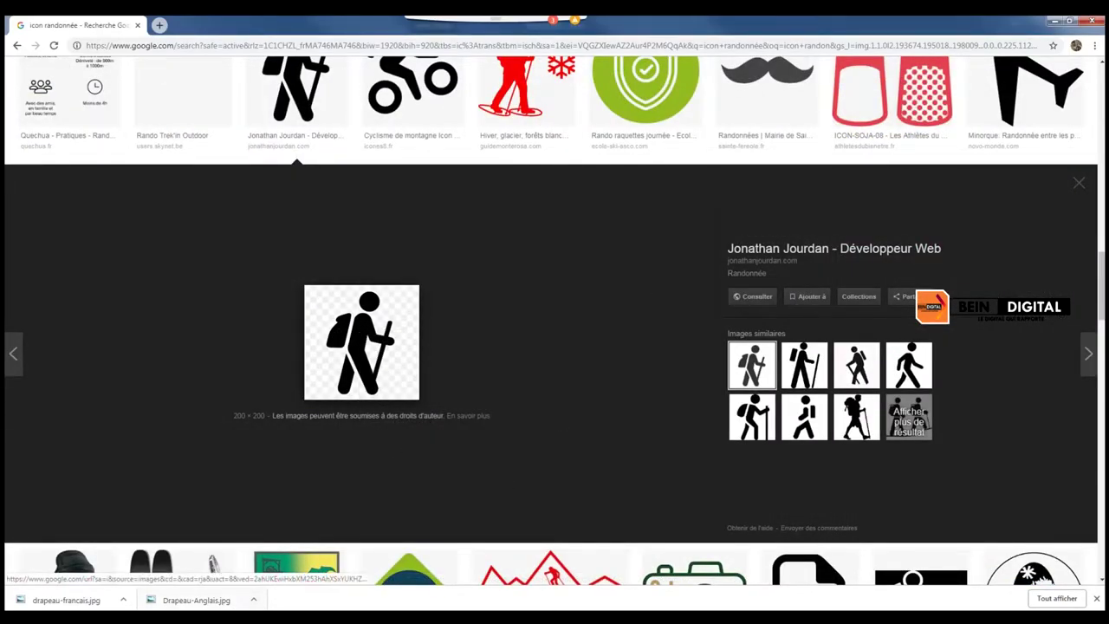
{"action": "key", "text": "alt+Tab"}
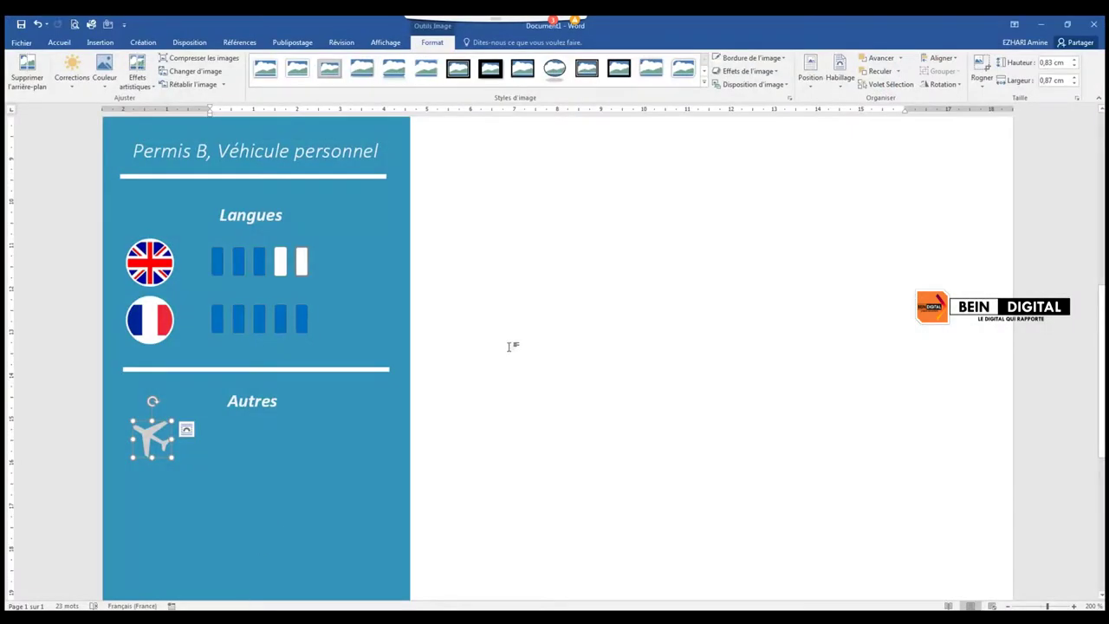
Paste the hiker icon and set its wrapping to Devant le texte
{"action": "right_click", "coordinate": [509, 346]}
{"action": "left_click", "coordinate": [527, 390]}
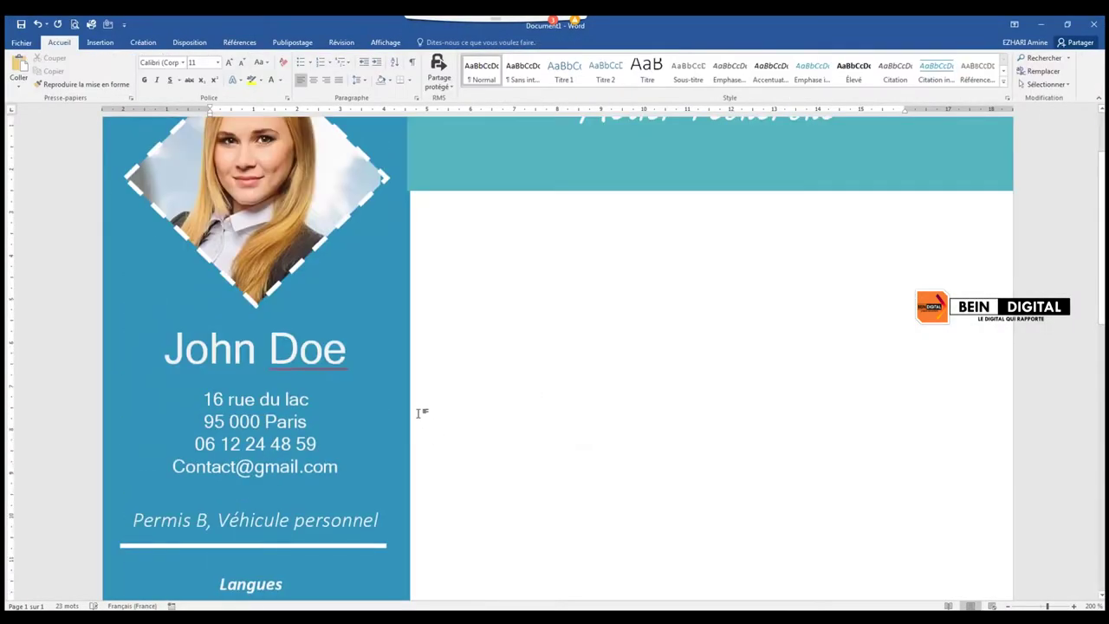
{"action": "left_click", "coordinate": [425, 342]}
{"action": "left_click", "coordinate": [611, 408]}
{"action": "left_click", "coordinate": [422, 320]}
{"action": "left_click", "coordinate": [431, 42]}
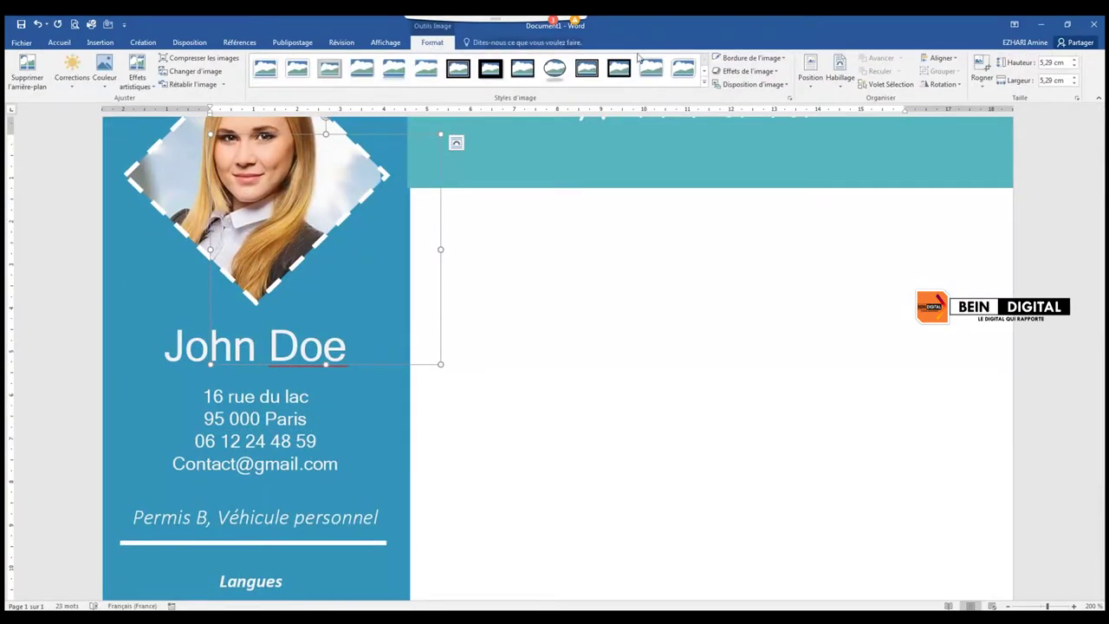
{"action": "left_click", "coordinate": [839, 82]}
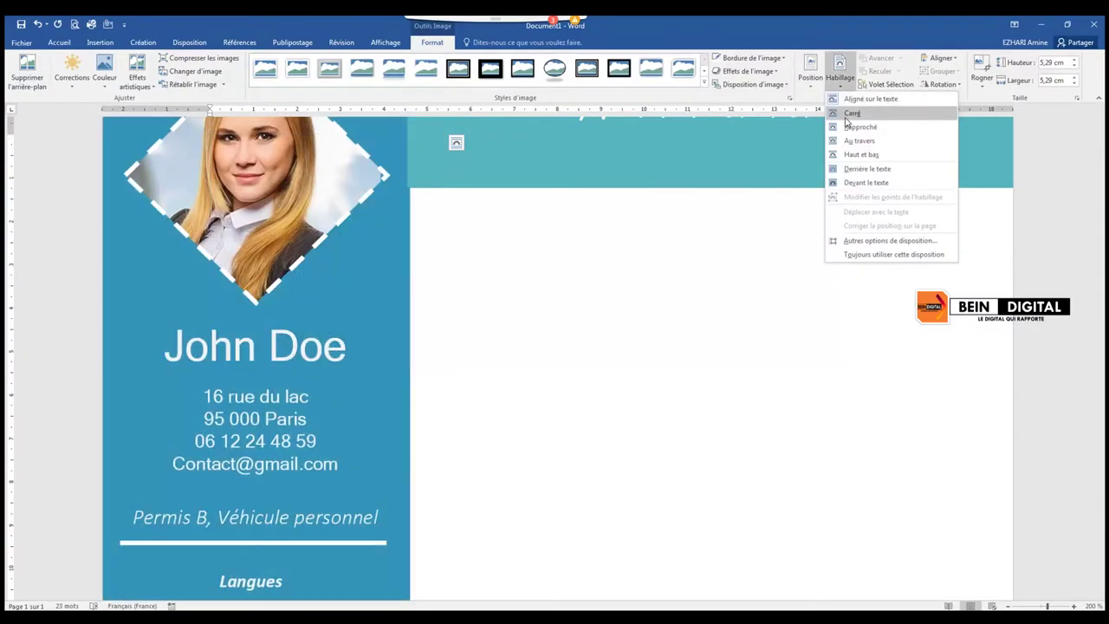
{"action": "left_click", "coordinate": [856, 183]}
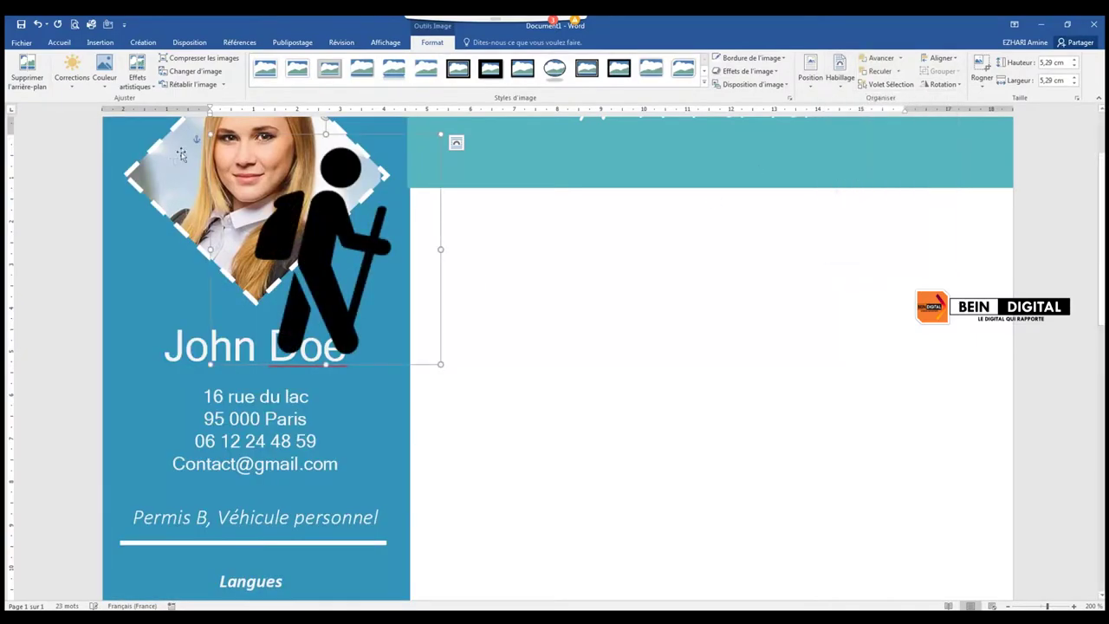
Shrink the hiker image to icon size and place it beside the plane
{"action": "left_click_drag", "start_coordinate": [210, 134], "coordinate": [311, 234]}
{"action": "left_click_drag", "start_coordinate": [372, 298], "coordinate": [519, 435]}
{"action": "scroll", "coordinate": [519, 435], "scroll_direction": "down", "scroll_amount": 3}
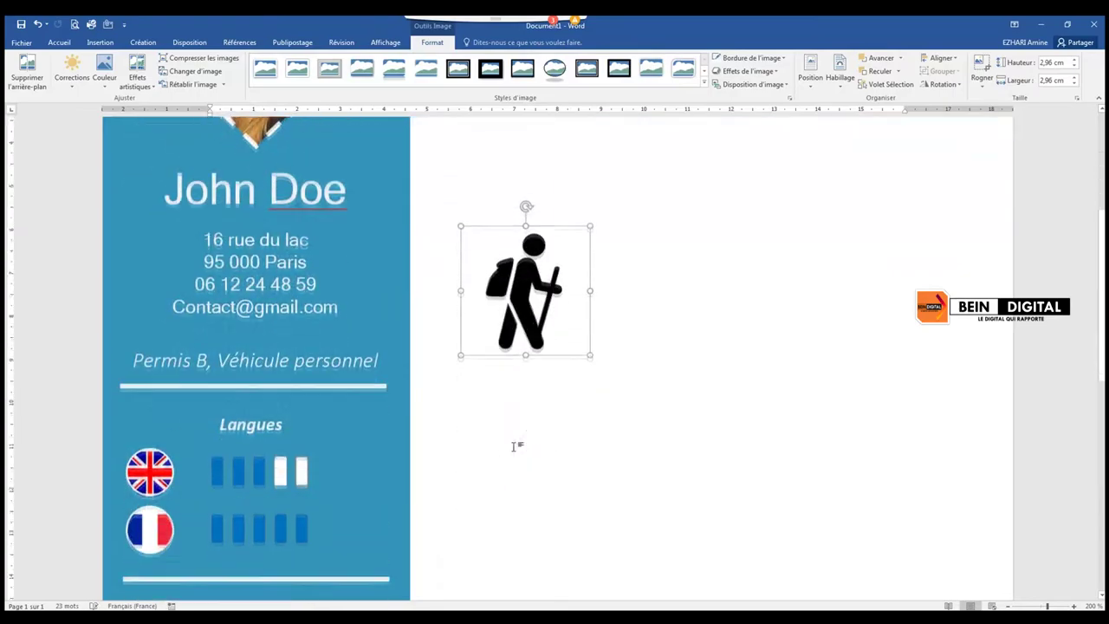
{"action": "mouse_move", "coordinate": [516, 210]}
{"action": "left_mouse_down"}
{"action": "mouse_move", "coordinate": [498, 533]}
{"action": "mouse_move", "coordinate": [387, 546]}
{"action": "left_mouse_up"}
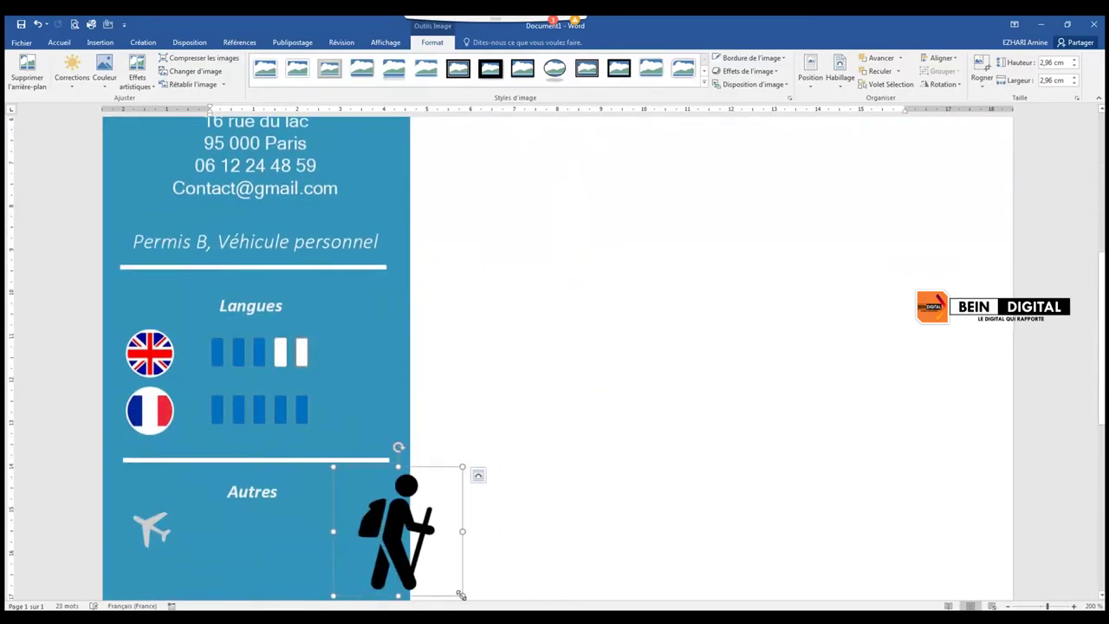
{"action": "left_click_drag", "start_coordinate": [461, 595], "coordinate": [395, 527]}
{"action": "mouse_move", "coordinate": [355, 497]}
{"action": "left_mouse_down"}
{"action": "mouse_move", "coordinate": [232, 544]}
{"action": "mouse_move", "coordinate": [344, 538]}
{"action": "left_mouse_up"}
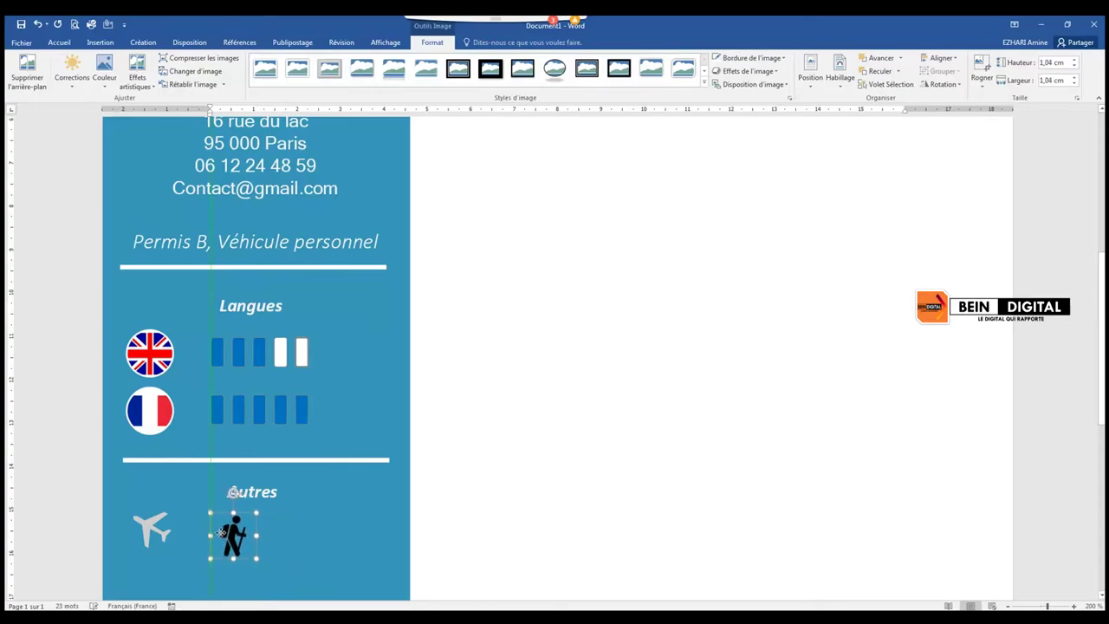
{"action": "left_click_drag", "start_coordinate": [229, 537], "coordinate": [221, 533]}
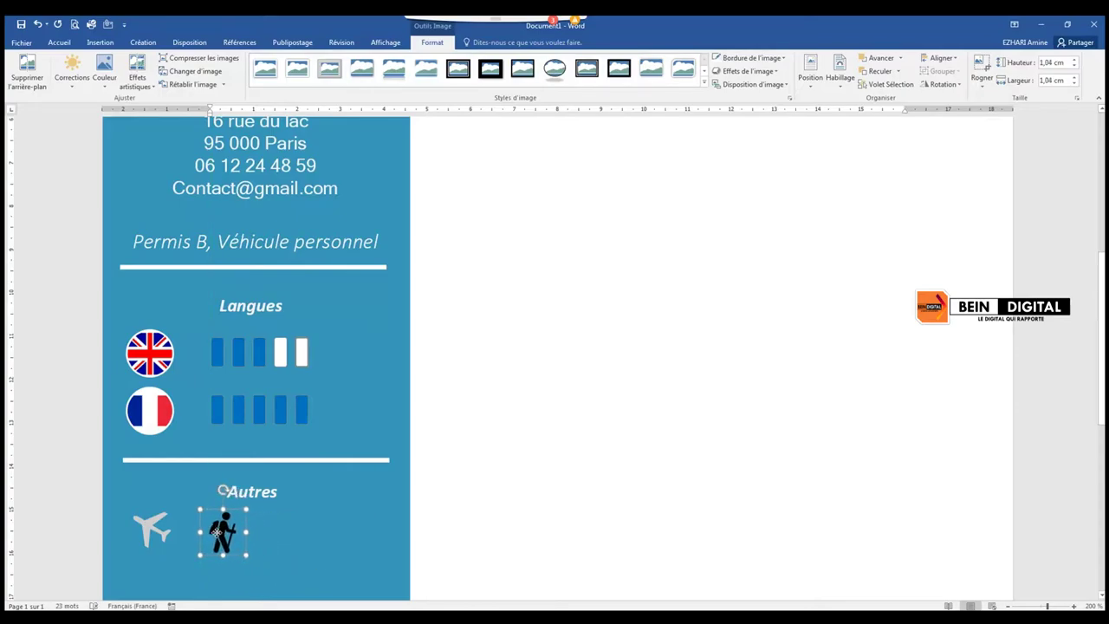
Compare the two icons' sizes and set the plane icon height to 1,04 cm
{"action": "left_click", "coordinate": [159, 532]}
{"action": "left_click_drag", "start_coordinate": [157, 522], "coordinate": [163, 530]}
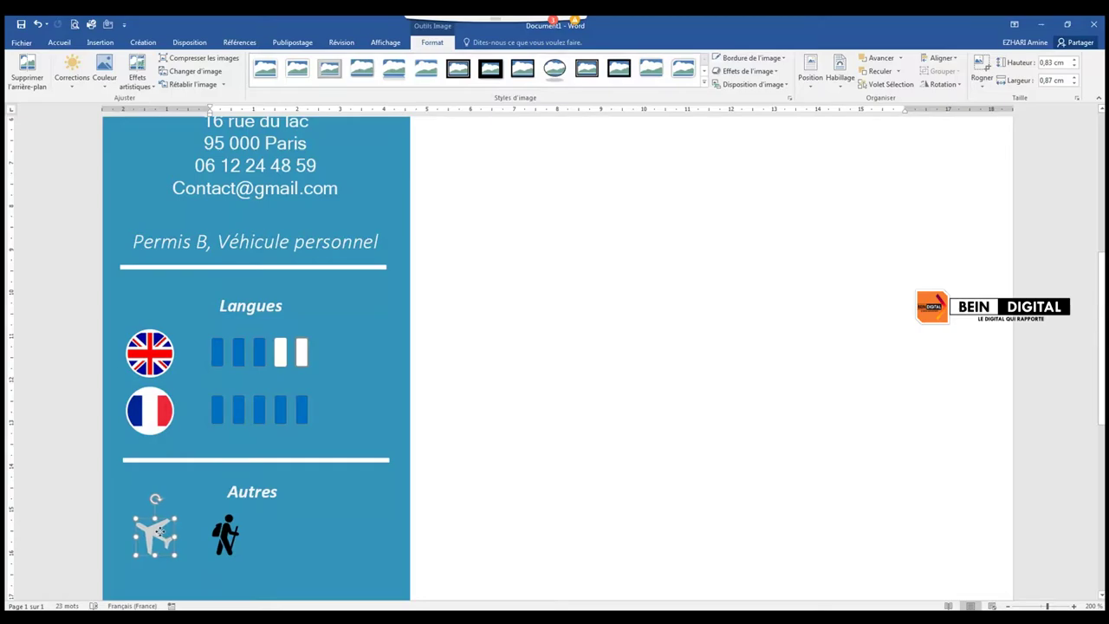
{"action": "left_click", "coordinate": [224, 539]}
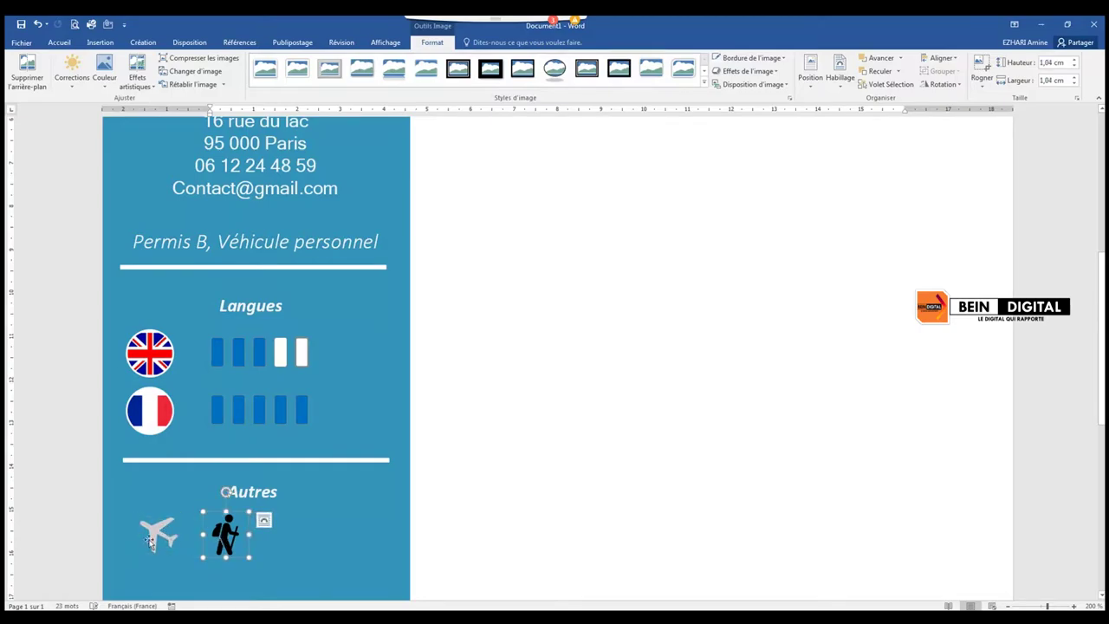
{"action": "left_click", "coordinate": [163, 538]}
{"action": "left_click", "coordinate": [225, 538]}
{"action": "left_click", "coordinate": [173, 539]}
{"action": "left_click", "coordinate": [234, 538]}
{"action": "left_click", "coordinate": [155, 536]}
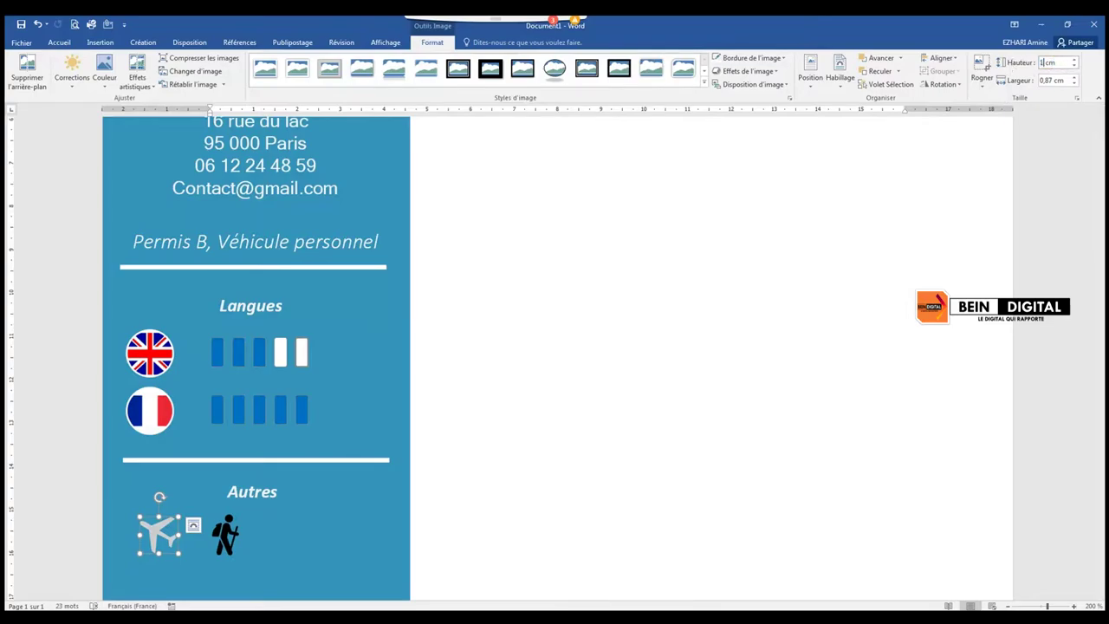
{"action": "key", "text": "Return"}
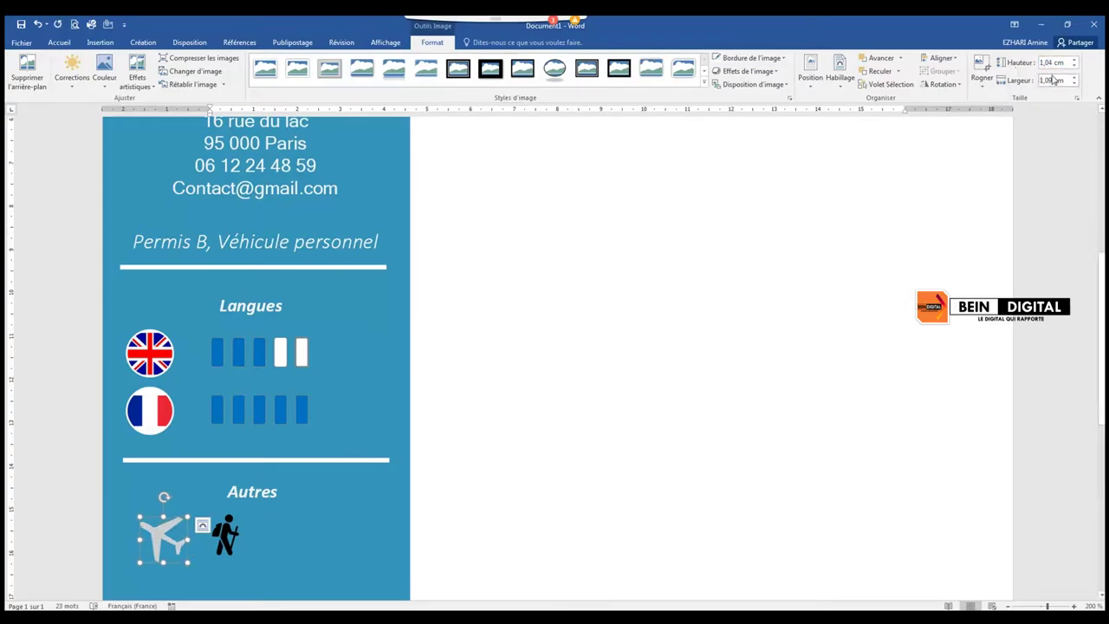
Fine-tune the plane's size and align both icons under Autres
{"action": "left_click", "coordinate": [225, 545]}
{"action": "left_click_drag", "start_coordinate": [166, 544], "coordinate": [173, 539]}
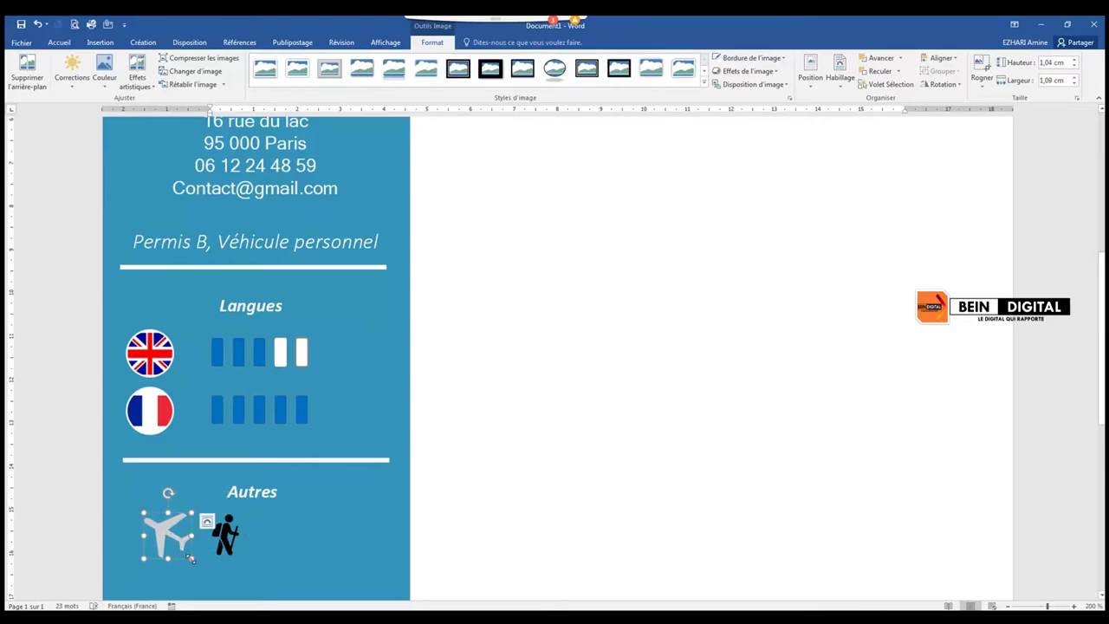
{"action": "left_click_drag", "start_coordinate": [190, 559], "coordinate": [174, 537]}
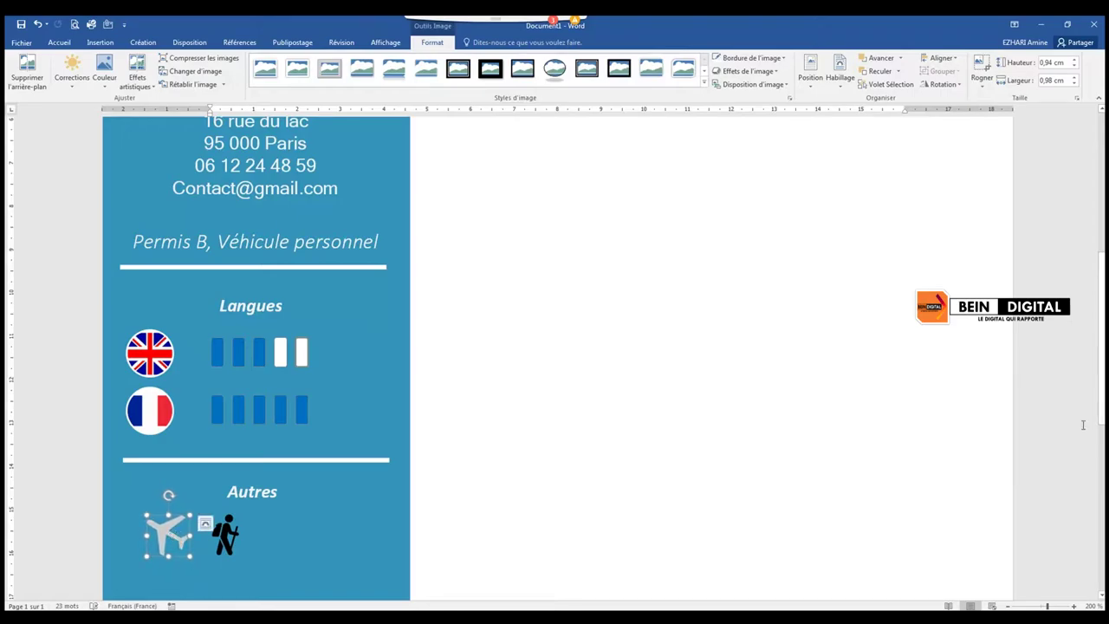
{"action": "left_click", "coordinate": [225, 536]}
{"action": "left_click_drag", "start_coordinate": [225, 535], "coordinate": [233, 534]}
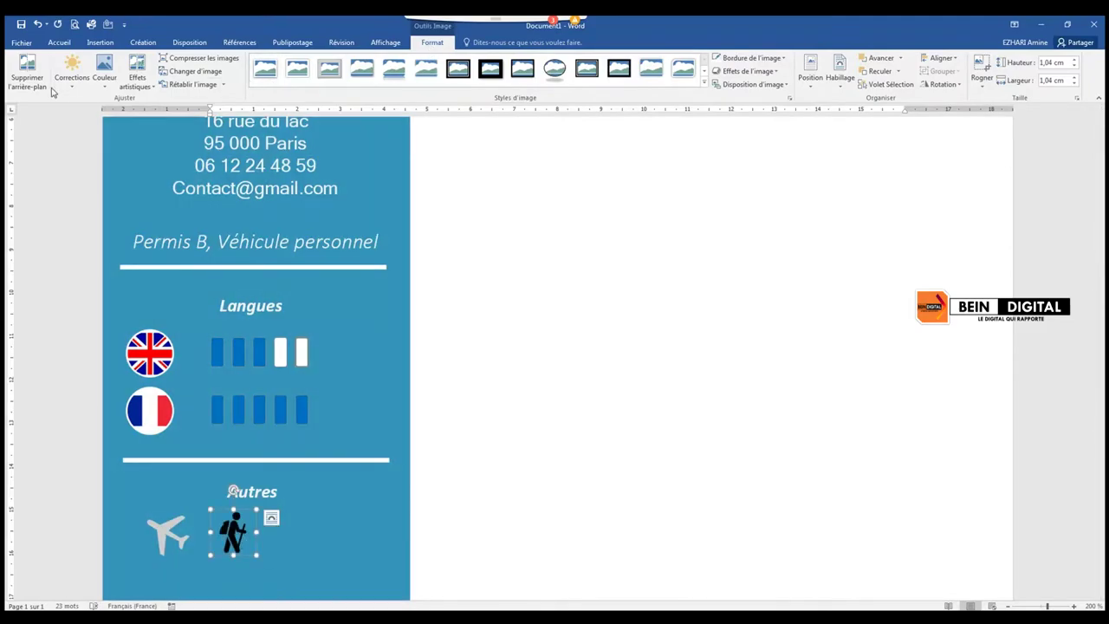
Recolour the hiker icon light grey and shift it slightly right
{"action": "left_click", "coordinate": [104, 86]}
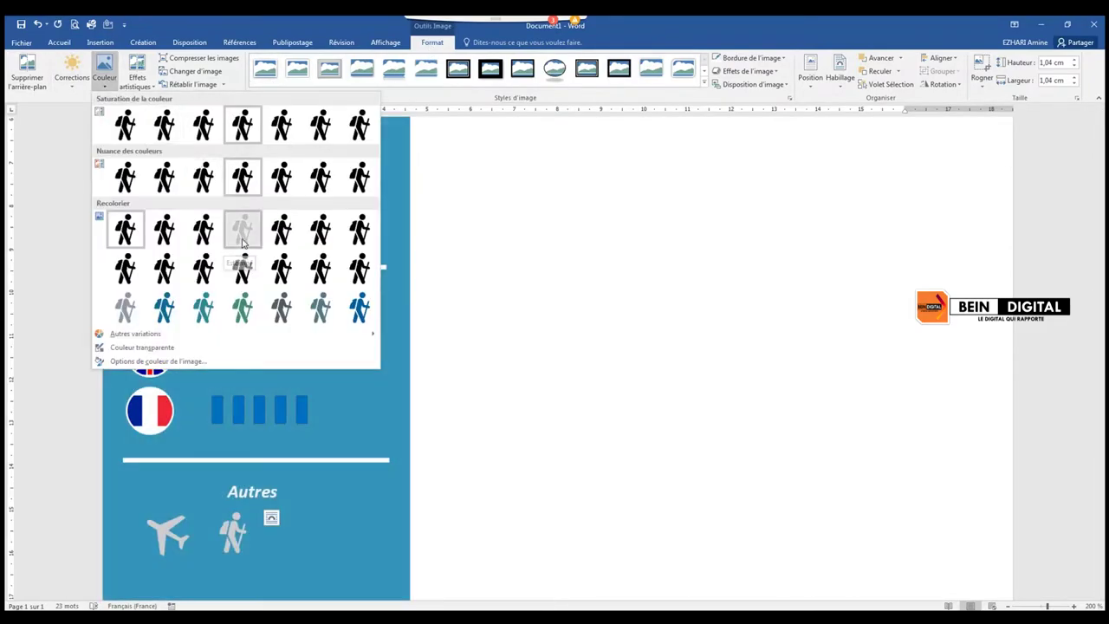
{"action": "left_click", "coordinate": [243, 241]}
{"action": "left_click_drag", "start_coordinate": [235, 535], "coordinate": [247, 532]}
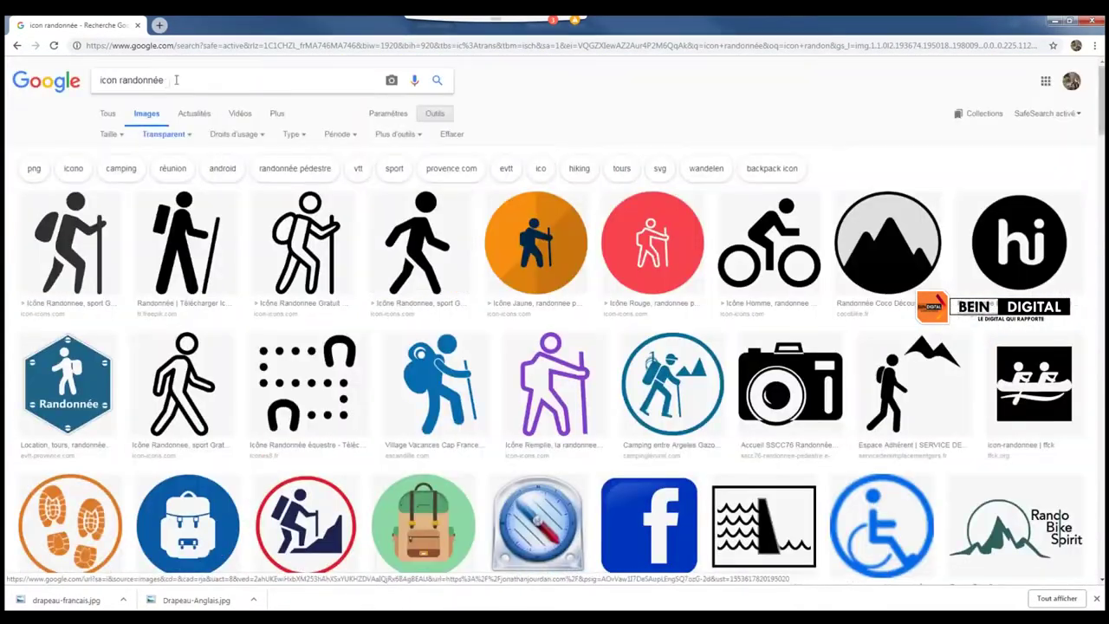
Search Google Images for 'icon music'
{"action": "left_click_drag", "start_coordinate": [170, 79], "coordinate": [58, 78]}
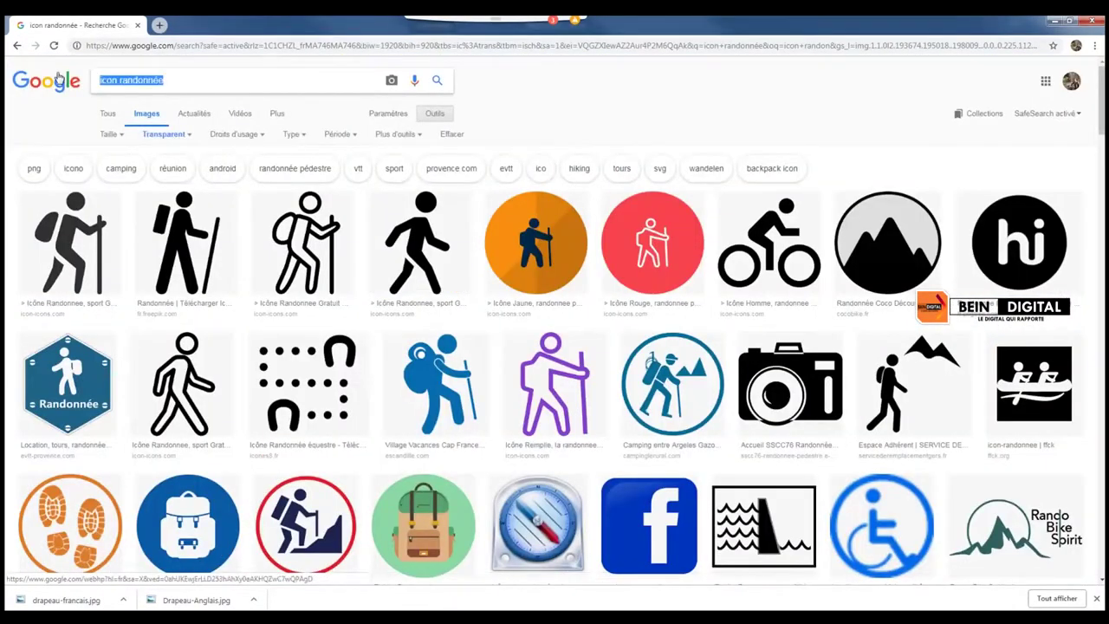
{"action": "double_click", "coordinate": [143, 80]}
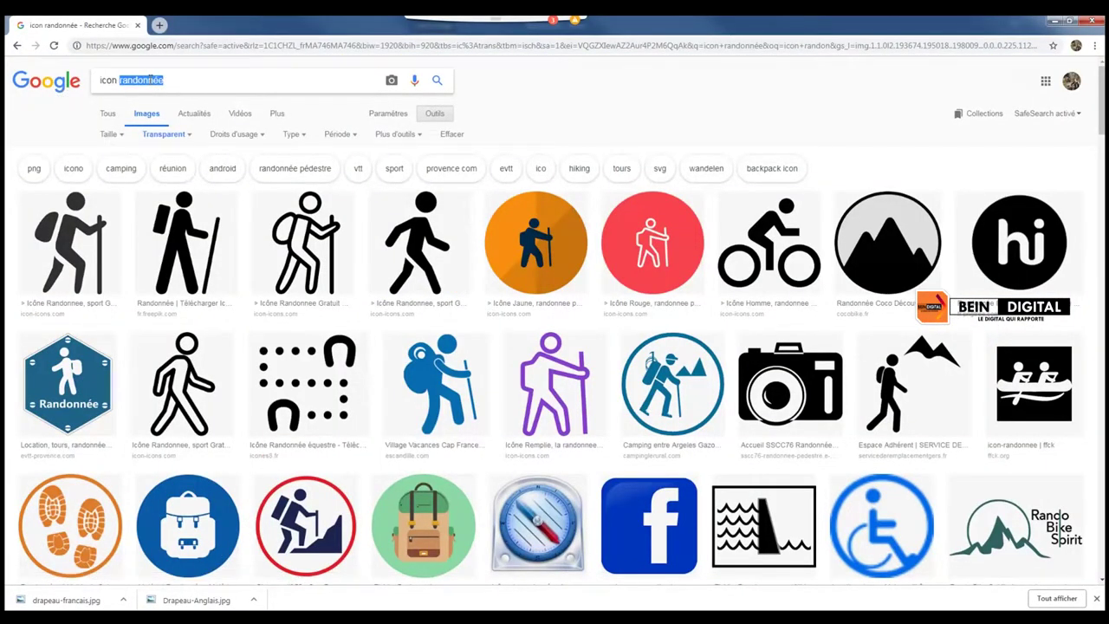
{"action": "type", "text": "music"}
{"action": "key", "text": "Return"}
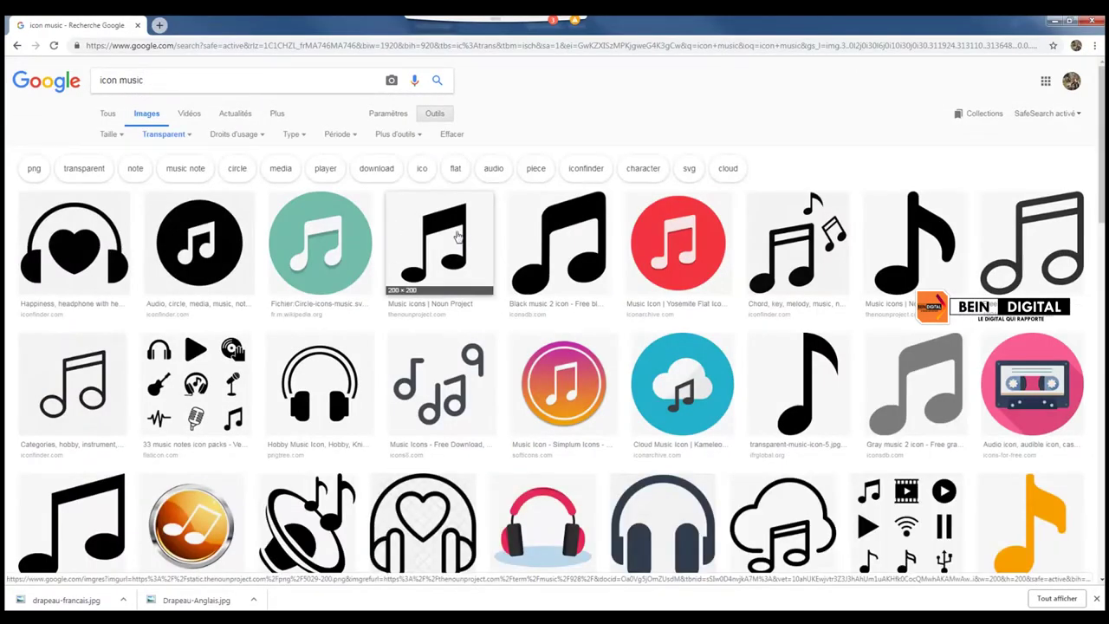
Copy the black music-note icon and paste it into the Word CV
{"action": "left_click", "coordinate": [458, 236]}
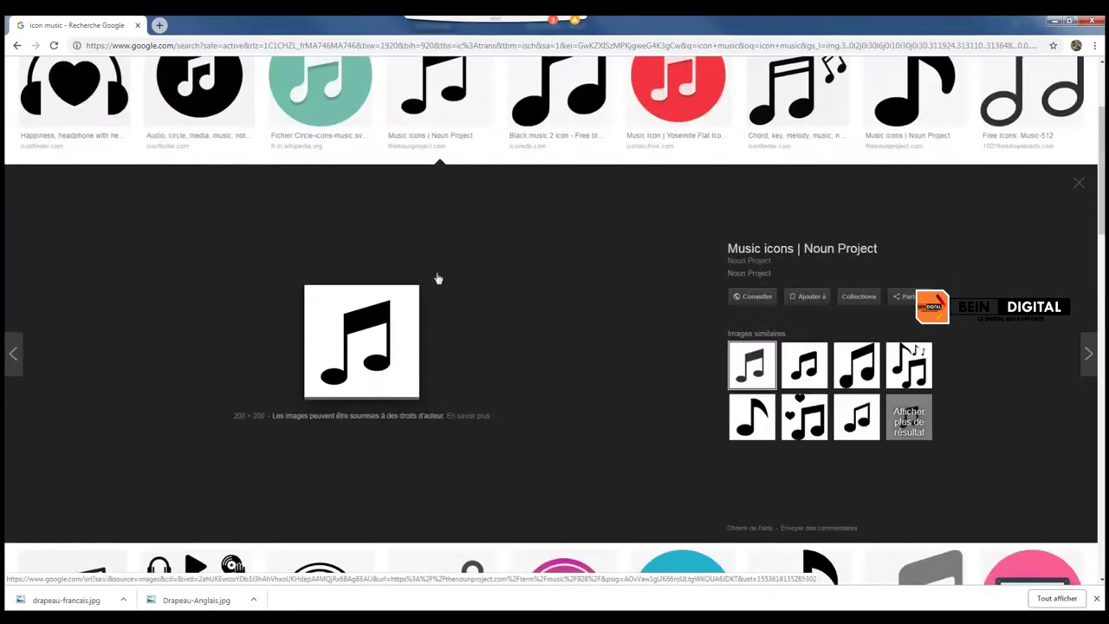
{"action": "right_click", "coordinate": [366, 332]}
{"action": "left_click", "coordinate": [415, 454]}
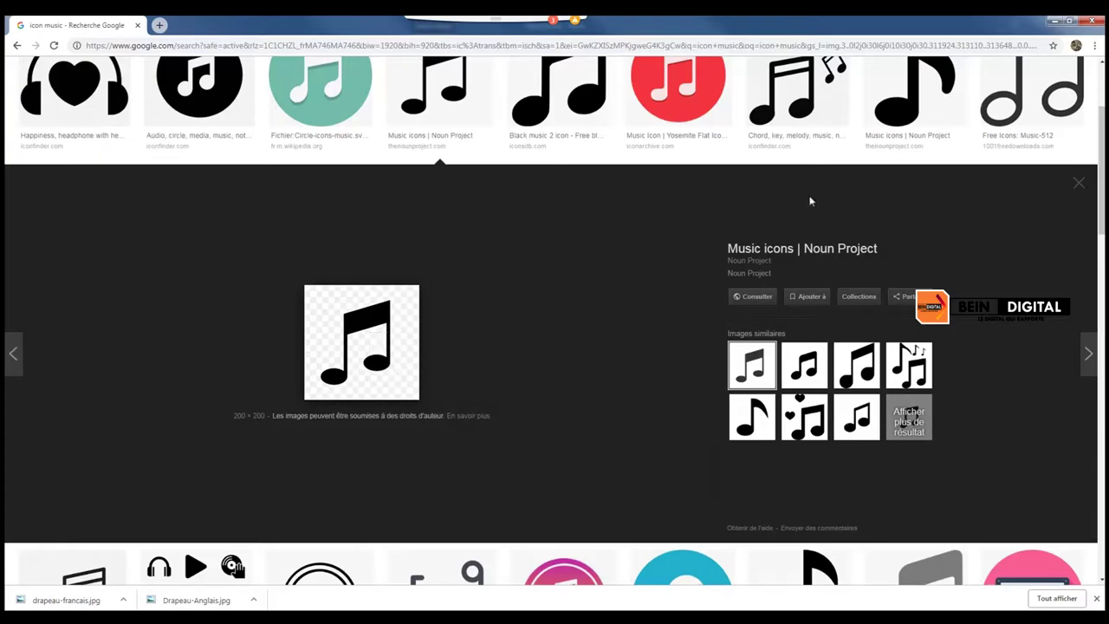
{"action": "left_click", "coordinate": [1054, 21]}
{"action": "scroll", "coordinate": [488, 487], "scroll_direction": "up", "scroll_amount": 5}
{"action": "right_click", "coordinate": [487, 327]}
{"action": "left_click", "coordinate": [515, 376]}
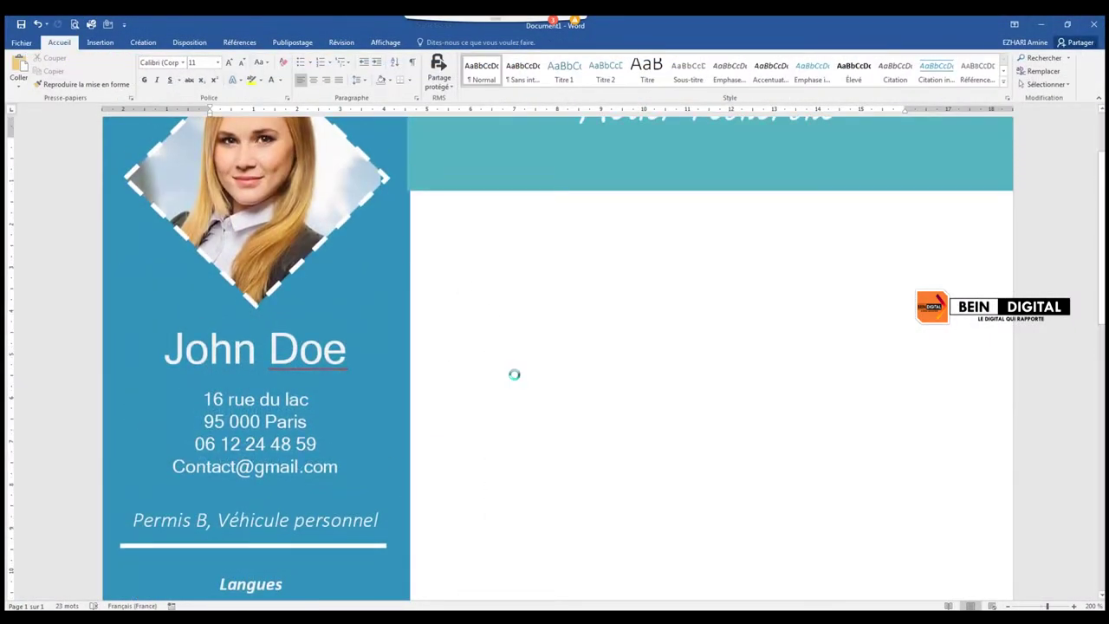
Set the music-note image's wrapping to Devant le texte
{"action": "left_click", "coordinate": [429, 338]}
{"action": "left_click", "coordinate": [431, 41]}
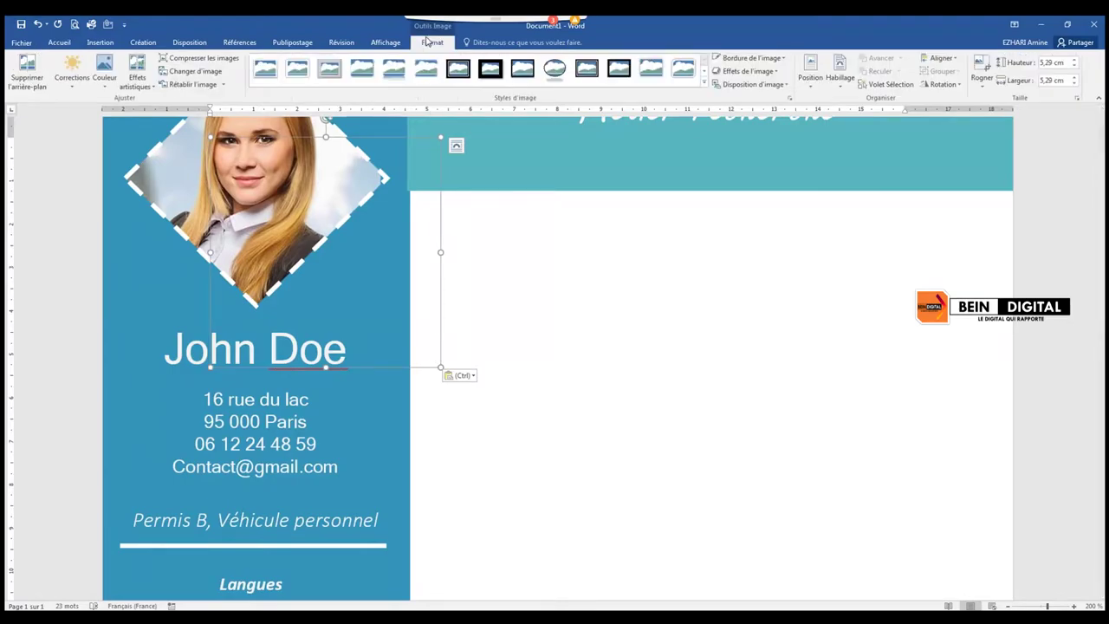
{"action": "left_click", "coordinate": [840, 85]}
{"action": "left_click", "coordinate": [865, 182]}
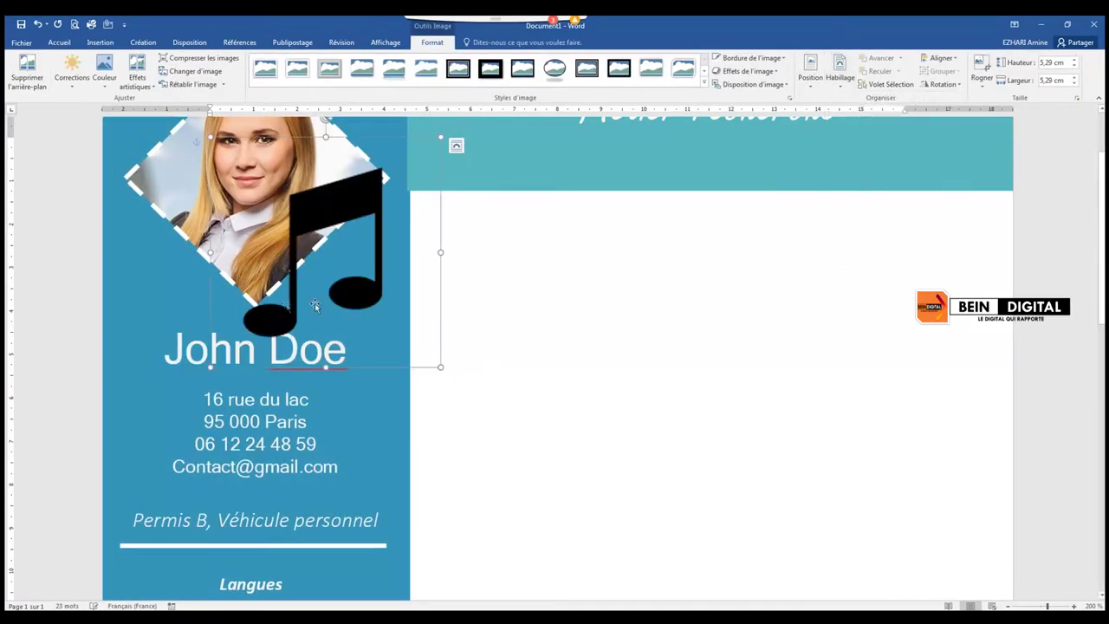
Shrink the music note and move it under Autres beside the hiker
{"action": "left_click_drag", "start_coordinate": [211, 137], "coordinate": [367, 286]}
{"action": "left_click_drag", "start_coordinate": [404, 320], "coordinate": [505, 447]}
{"action": "scroll", "coordinate": [508, 448], "scroll_direction": "down", "scroll_amount": 3}
{"action": "scroll", "coordinate": [508, 448], "scroll_direction": "down", "scroll_amount": 1}
{"action": "scroll", "coordinate": [507, 448], "scroll_direction": "up", "scroll_amount": 1}
{"action": "mouse_move", "coordinate": [508, 182]}
{"action": "left_mouse_down"}
{"action": "mouse_move", "coordinate": [358, 511]}
{"action": "mouse_move", "coordinate": [332, 533]}
{"action": "left_mouse_up"}
{"action": "left_click_drag", "start_coordinate": [304, 497], "coordinate": [335, 526]}
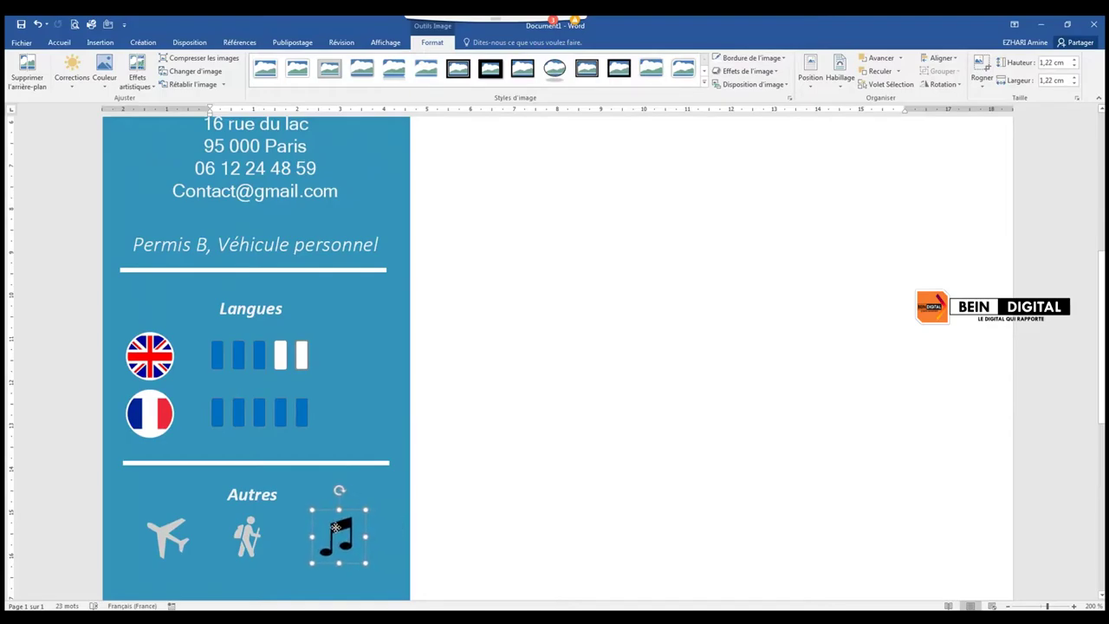
Recolour the music-note icon light grey and nudge it into place
{"action": "left_click", "coordinate": [104, 69]}
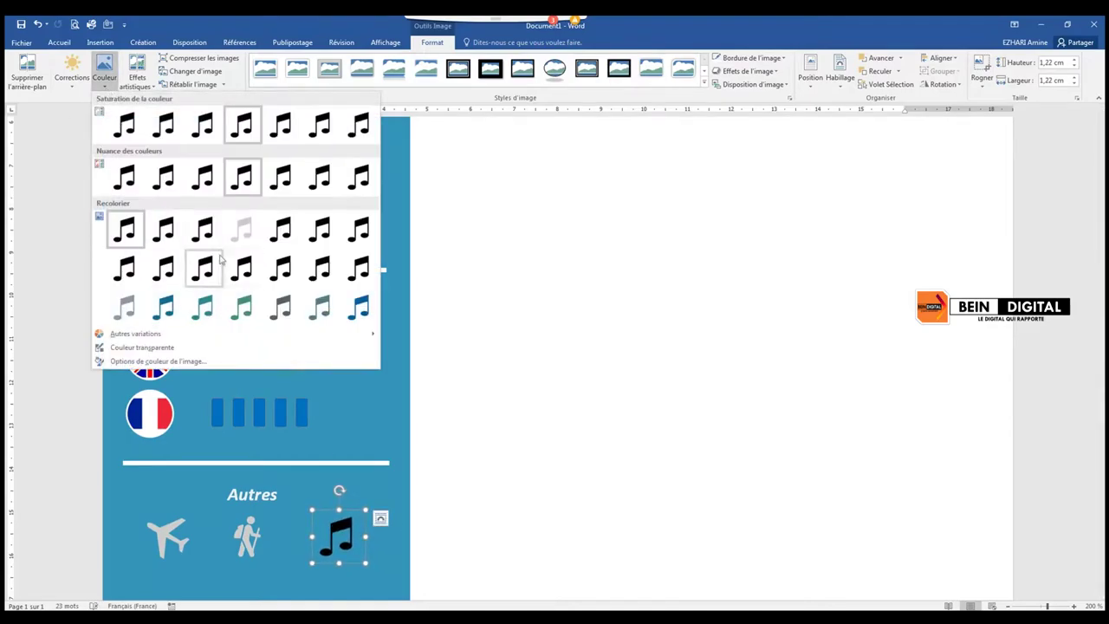
{"action": "left_click", "coordinate": [200, 265]}
{"action": "left_click_drag", "start_coordinate": [340, 530], "coordinate": [338, 525]}
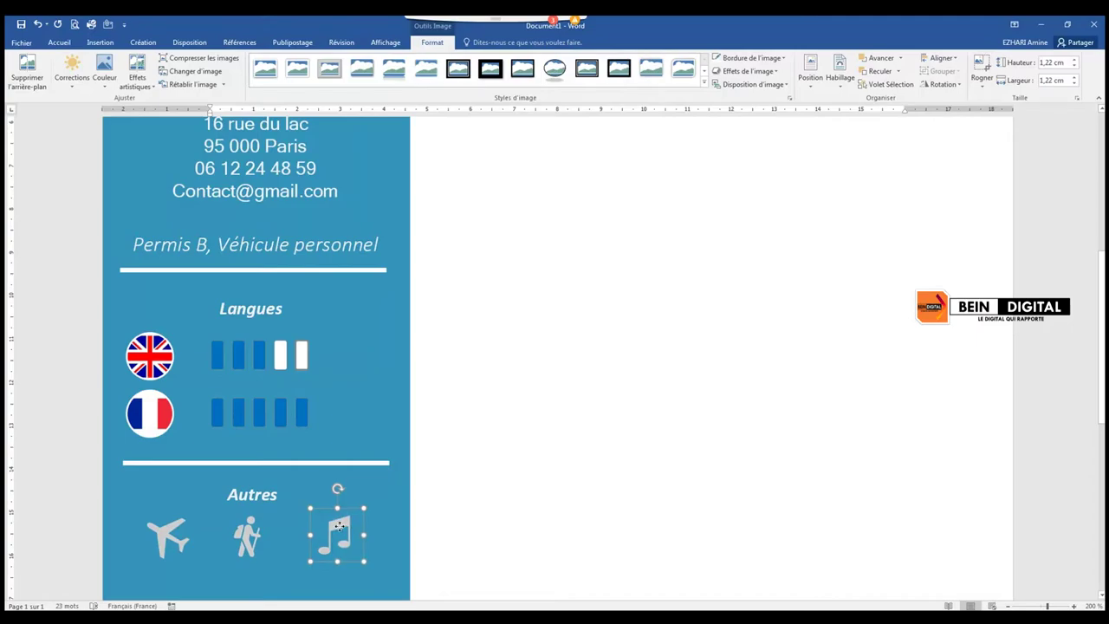
{"action": "left_click", "coordinate": [451, 541]}
{"action": "scroll", "coordinate": [450, 542], "scroll_direction": "down", "scroll_amount": 5}
{"action": "scroll", "coordinate": [450, 542], "scroll_direction": "down", "scroll_amount": 1}
{"action": "scroll", "coordinate": [450, 541], "scroll_direction": "down", "scroll_amount": 3}
{"action": "scroll", "coordinate": [450, 541], "scroll_direction": "down", "scroll_amount": 2}
{"action": "scroll", "coordinate": [451, 541], "scroll_direction": "up", "scroll_amount": 5}
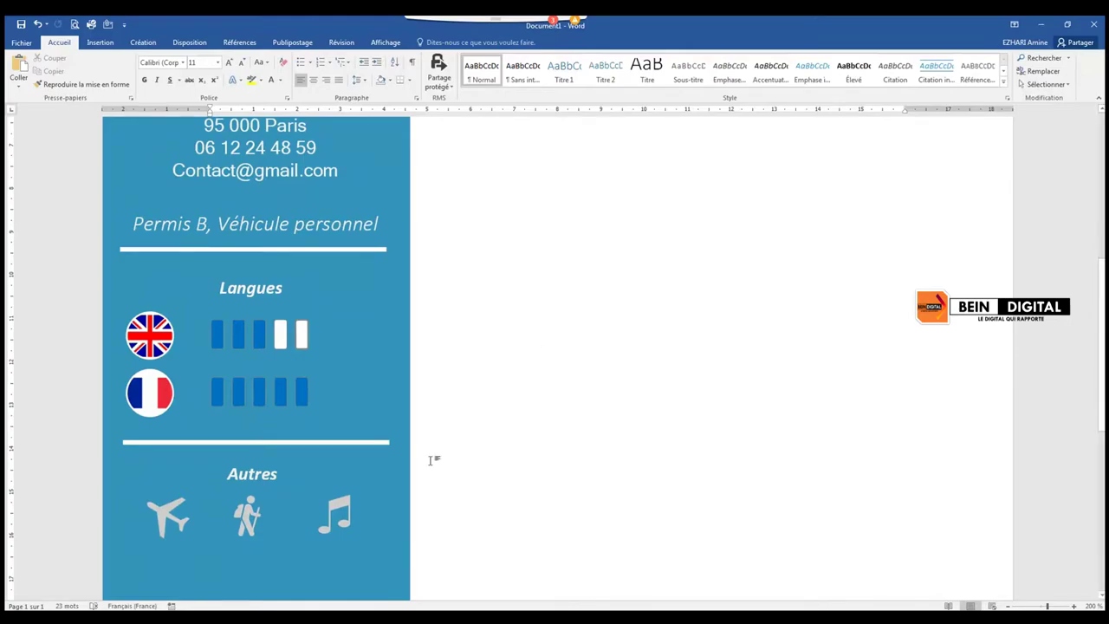
Align the three icons to the middle and distribute them horizontally
{"action": "left_click", "coordinate": [334, 512]}
{"action": "left_click", "coordinate": [256, 517], "text": "shift"}
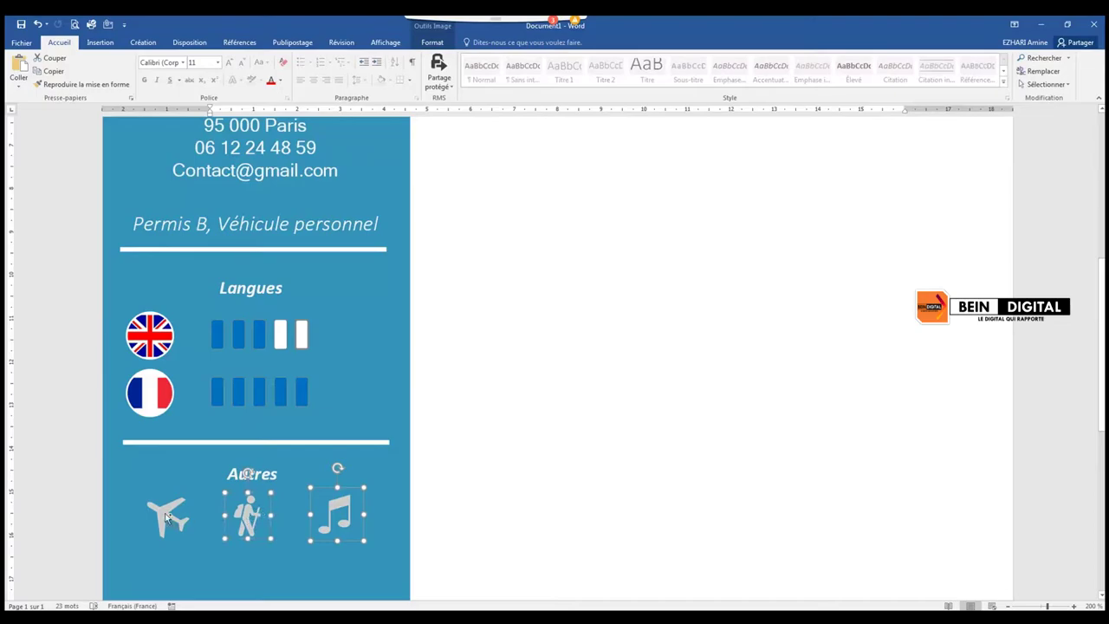
{"action": "left_click", "coordinate": [434, 42]}
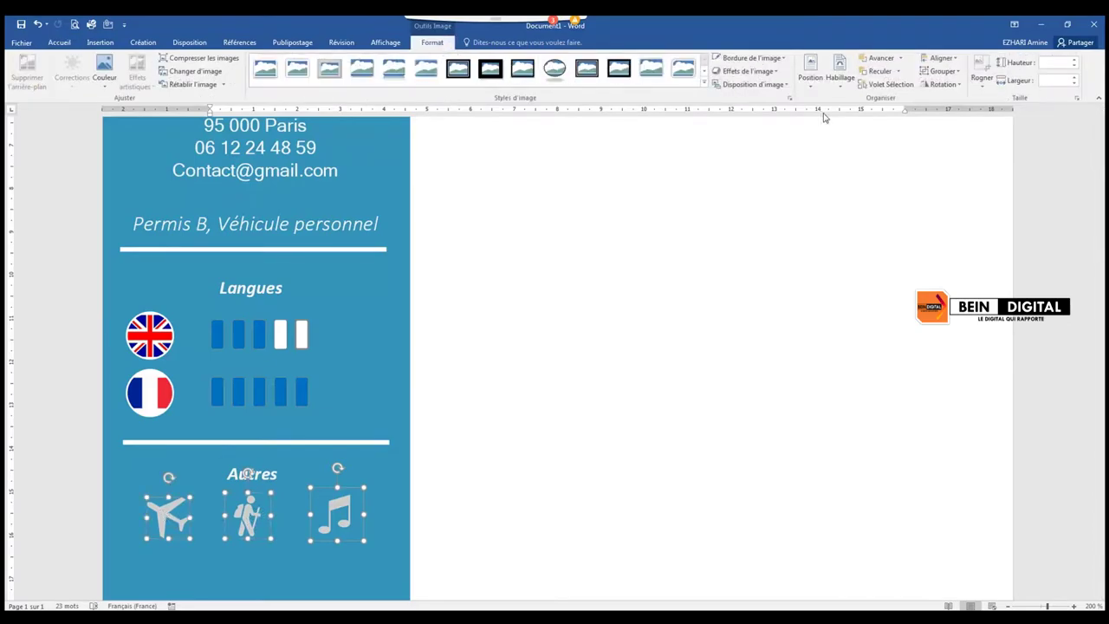
{"action": "left_click", "coordinate": [940, 58]}
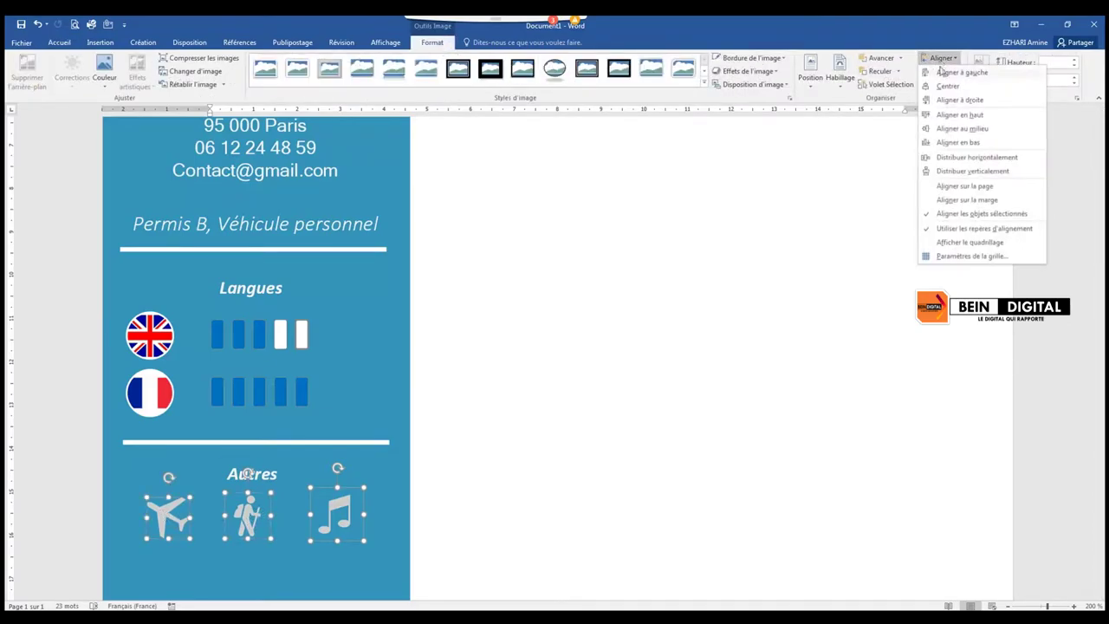
{"action": "left_click", "coordinate": [951, 127]}
{"action": "left_click", "coordinate": [941, 58]}
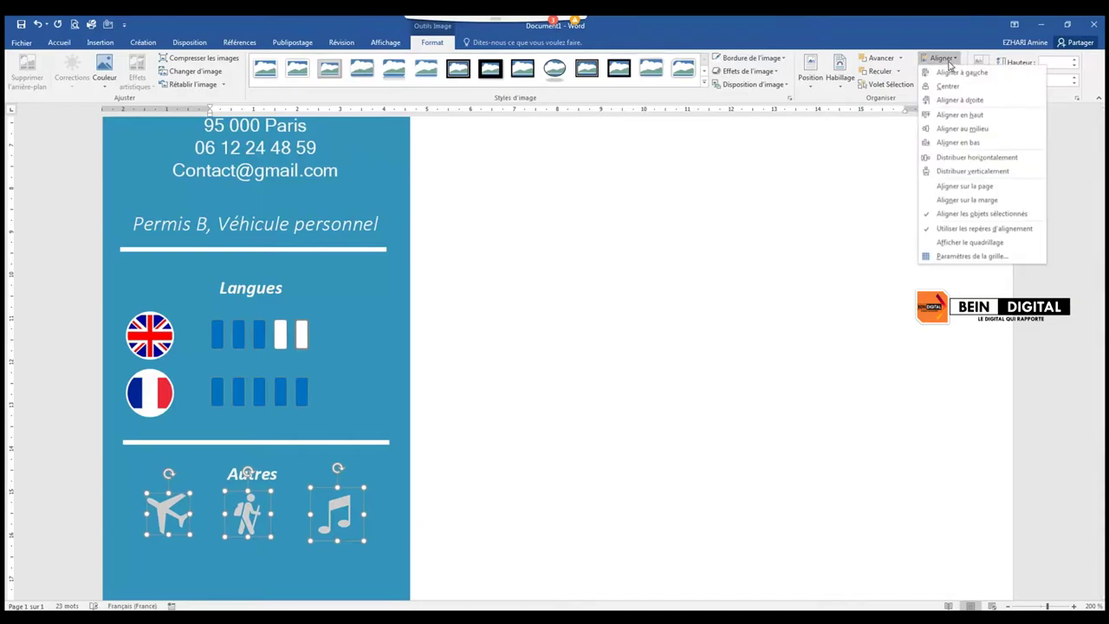
{"action": "left_click", "coordinate": [969, 159]}
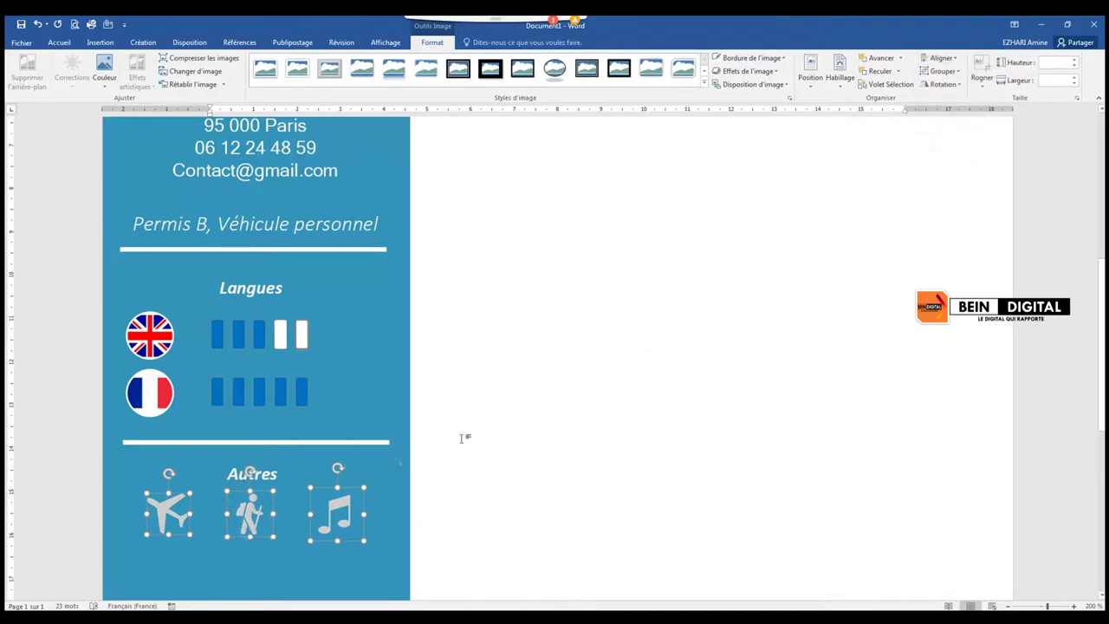
Group the three icons and apply a text-wrapping layout to the group
{"action": "left_click", "coordinate": [943, 71]}
{"action": "left_click", "coordinate": [949, 89]}
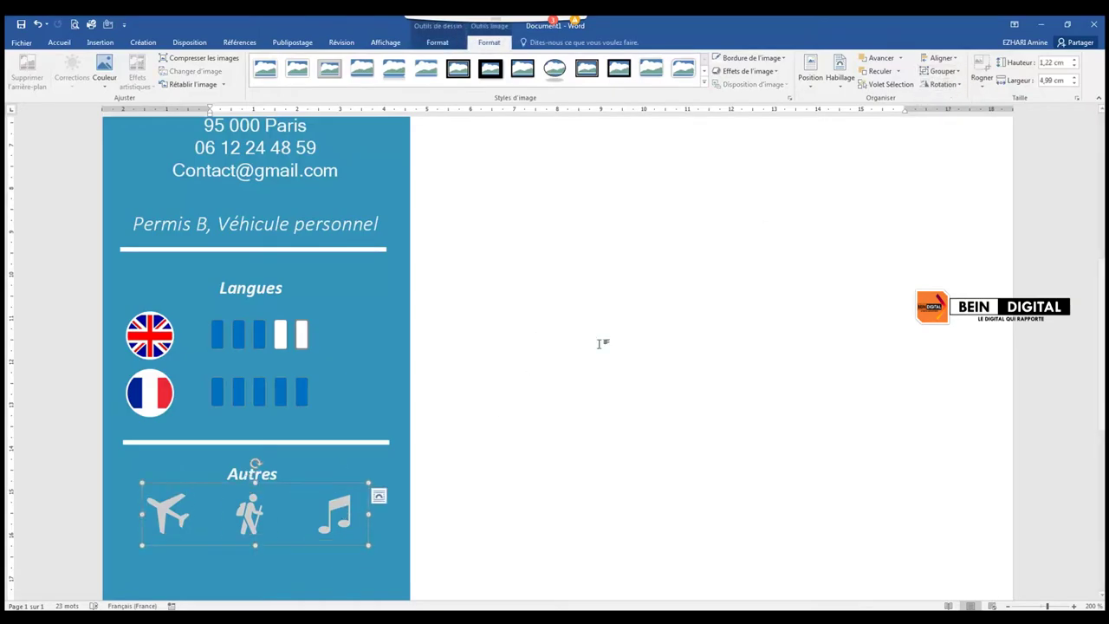
{"action": "left_click", "coordinate": [378, 496]}
{"action": "left_click_drag", "start_coordinate": [1046, 606], "coordinate": [1025, 607]}
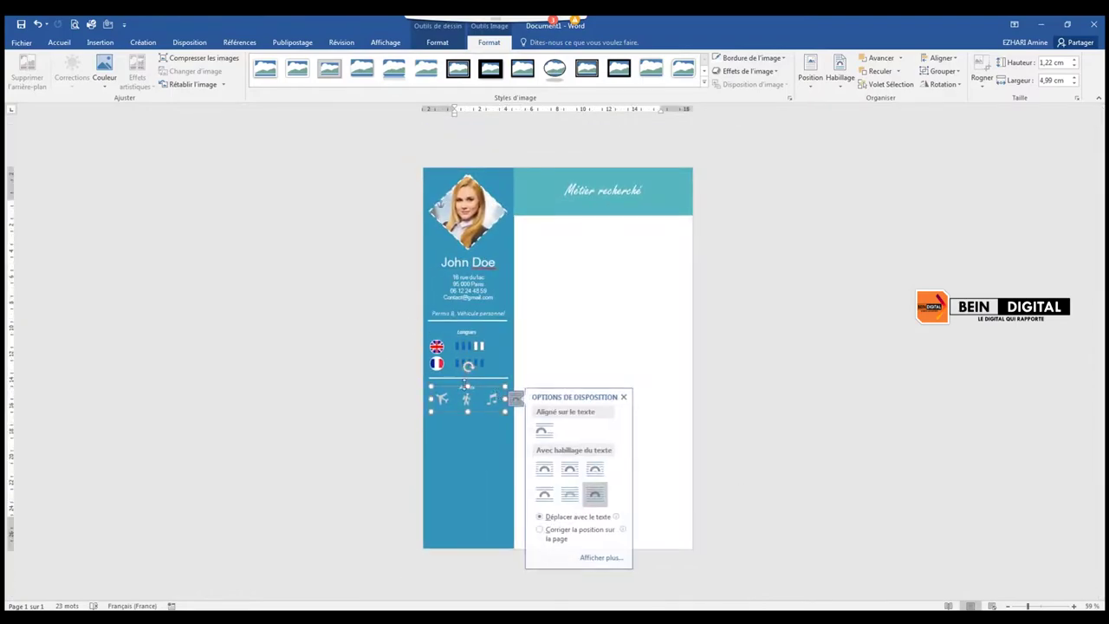
{"action": "left_click", "coordinate": [474, 387]}
{"action": "left_click", "coordinate": [542, 403]}
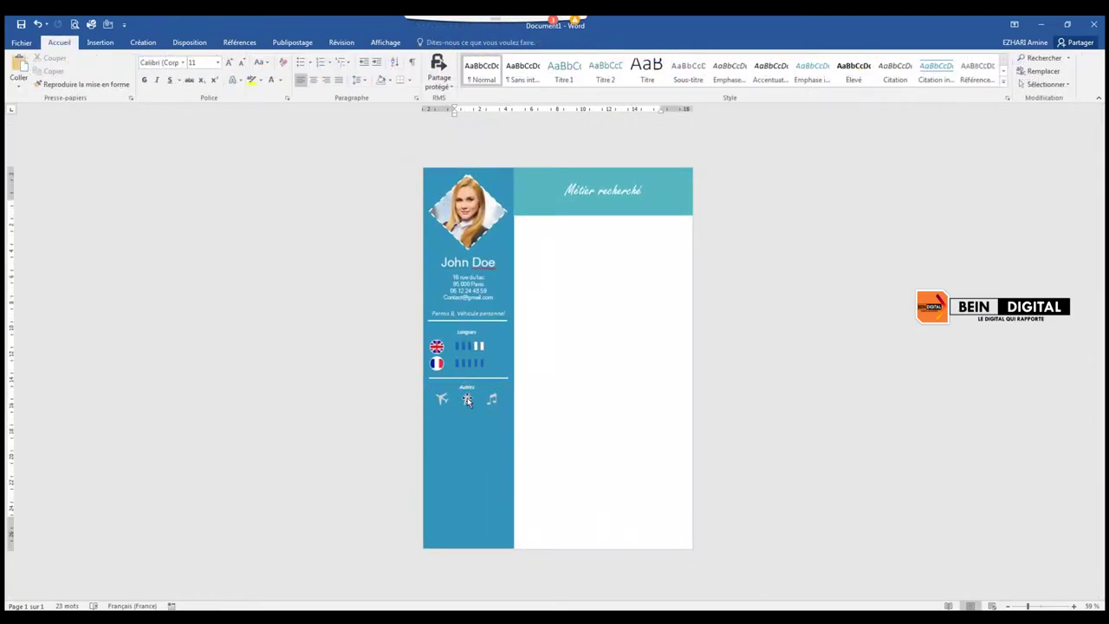
Group the Autres title with its icon group
{"action": "left_click", "coordinate": [470, 399]}
{"action": "scroll", "coordinate": [481, 417], "scroll_direction": "up", "scroll_amount": 6}
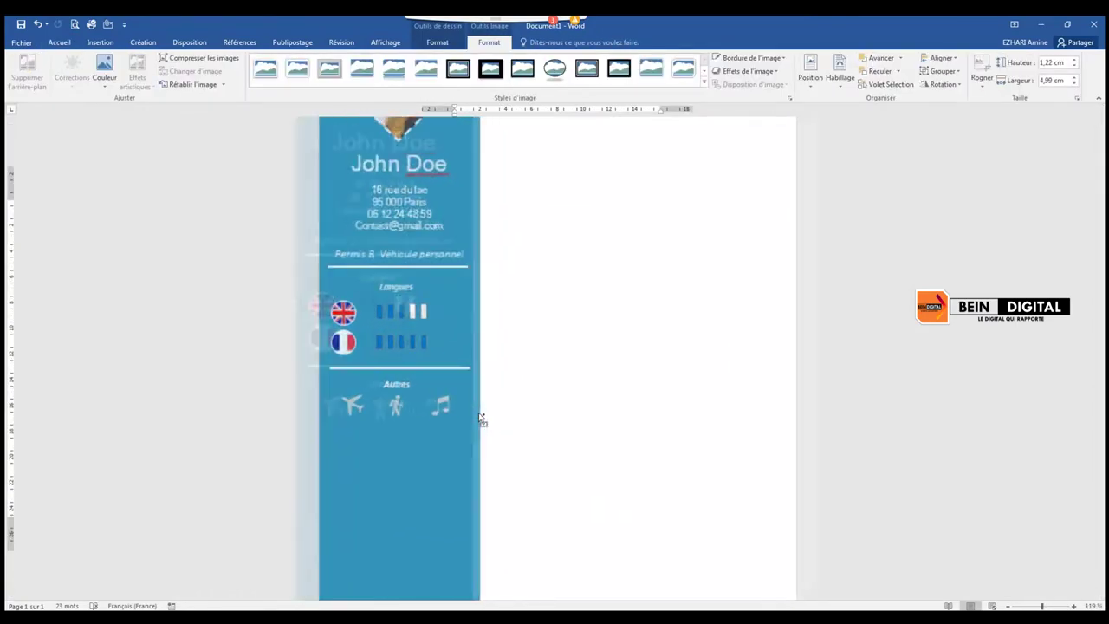
{"action": "left_click", "coordinate": [402, 400]}
{"action": "left_click", "coordinate": [382, 404]}
{"action": "left_click", "coordinate": [382, 405]}
{"action": "right_click", "coordinate": [382, 405]}
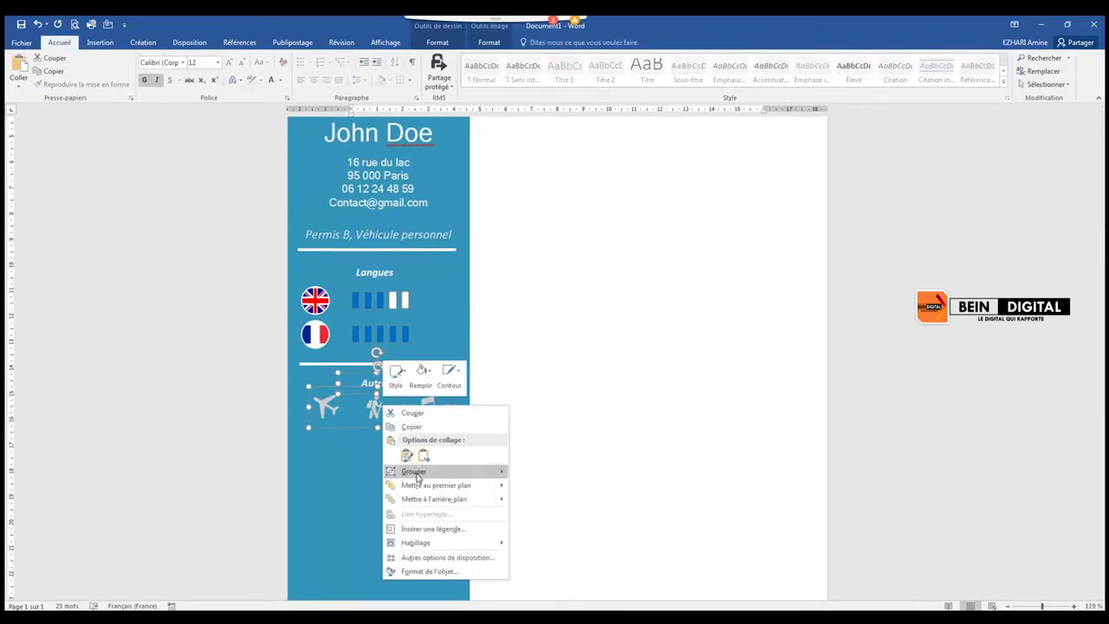
{"action": "left_click", "coordinate": [535, 470]}
Move the grouped Autres block lower down the sidebar
{"action": "left_click_drag", "start_coordinate": [387, 418], "coordinate": [381, 513]}
{"action": "left_click_drag", "start_coordinate": [387, 427], "coordinate": [379, 526]}
{"action": "scroll", "coordinate": [379, 526], "scroll_direction": "down", "scroll_amount": 2}
{"action": "left_click_drag", "start_coordinate": [371, 418], "coordinate": [371, 544]}
{"action": "scroll", "coordinate": [371, 544], "scroll_direction": "down", "scroll_amount": 1}
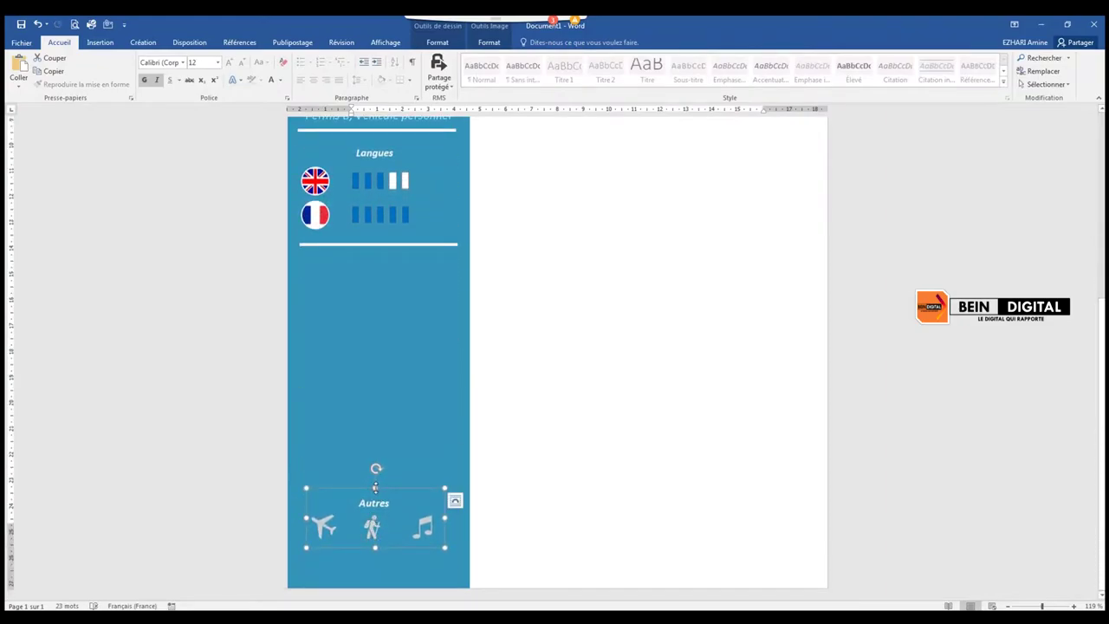
{"action": "left_click", "coordinate": [382, 482]}
{"action": "left_click", "coordinate": [383, 477]}
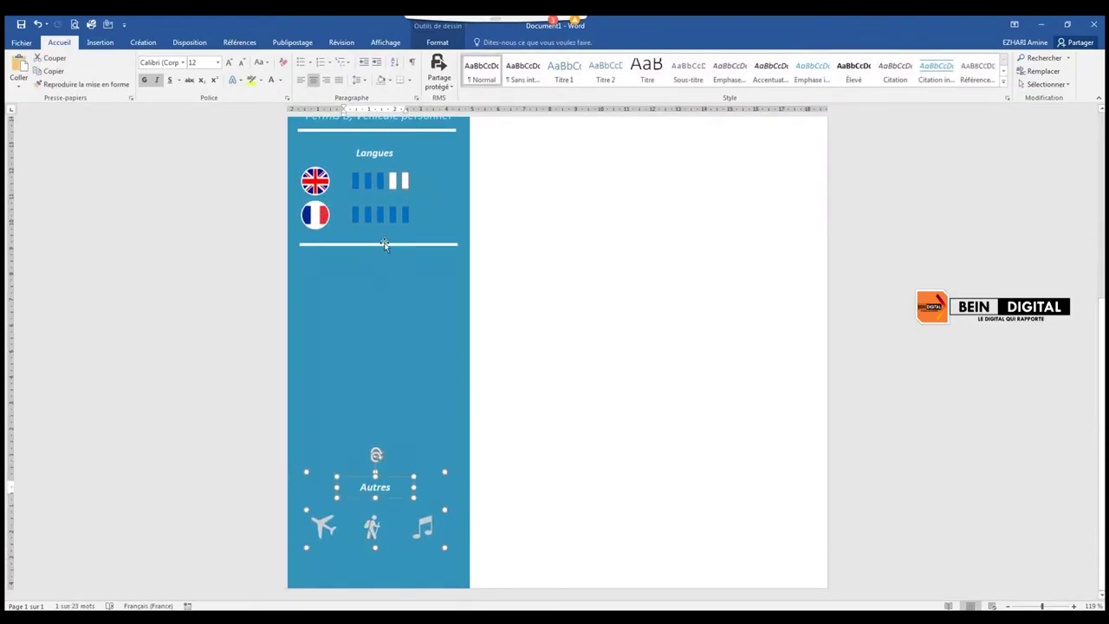
{"action": "scroll", "coordinate": [381, 468], "scroll_direction": "up", "scroll_amount": 4}
Enlarge the name and the address and contact lines to size 16 with Grow Font
{"action": "triple_click", "coordinate": [378, 209]}
{"action": "left_click", "coordinate": [227, 66]}
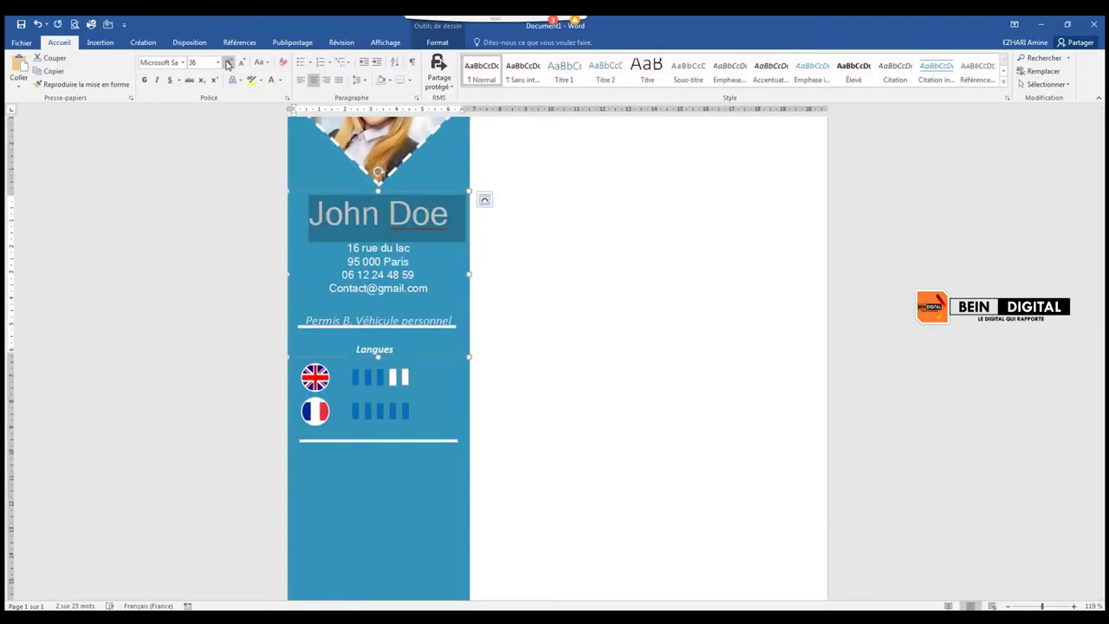
{"action": "left_click_drag", "start_coordinate": [340, 237], "coordinate": [429, 283]}
{"action": "left_click", "coordinate": [227, 66]}
{"action": "left_click", "coordinate": [227, 66]}
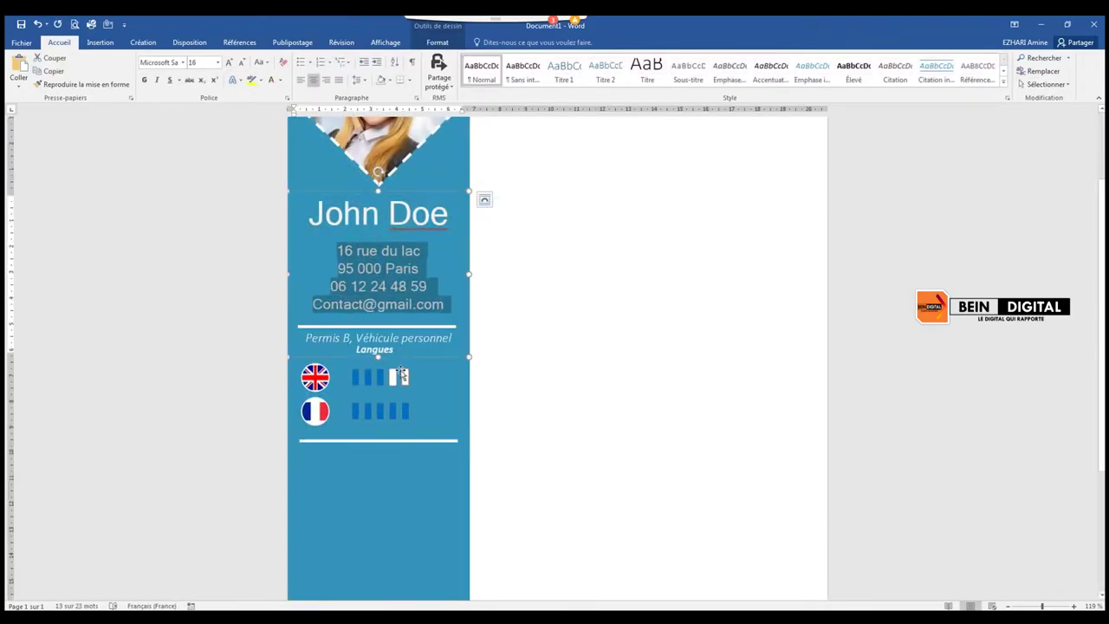
{"action": "left_click", "coordinate": [373, 401]}
Group the Langues title, flags and level bars
{"action": "left_click", "coordinate": [374, 347]}
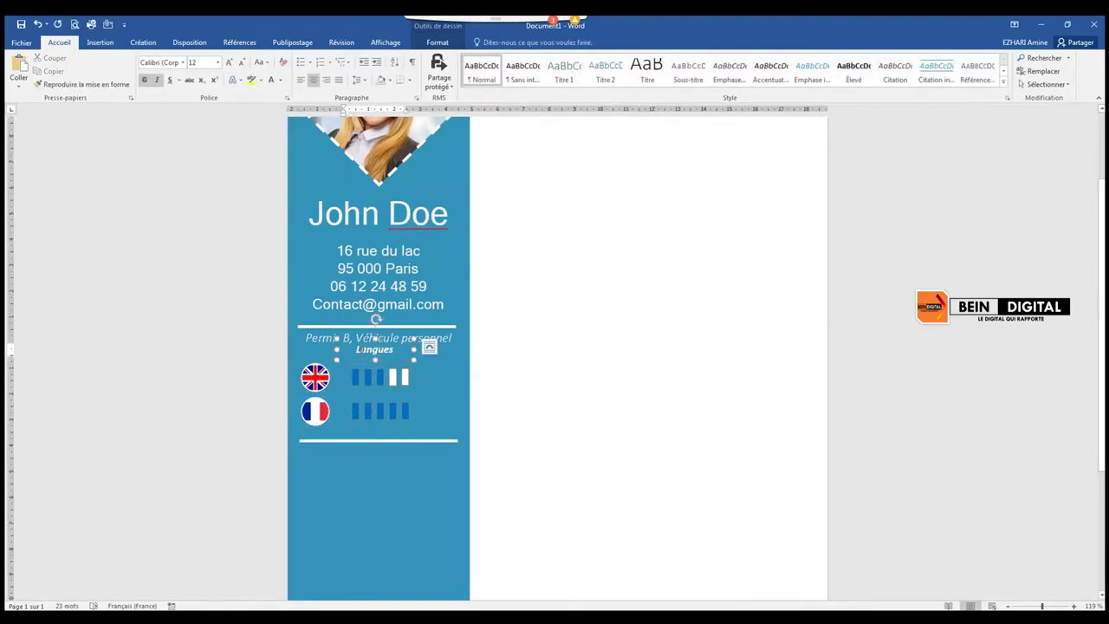
{"action": "left_click", "coordinate": [316, 377], "text": "shift"}
{"action": "right_click", "coordinate": [378, 409]}
{"action": "left_click", "coordinate": [408, 475]}
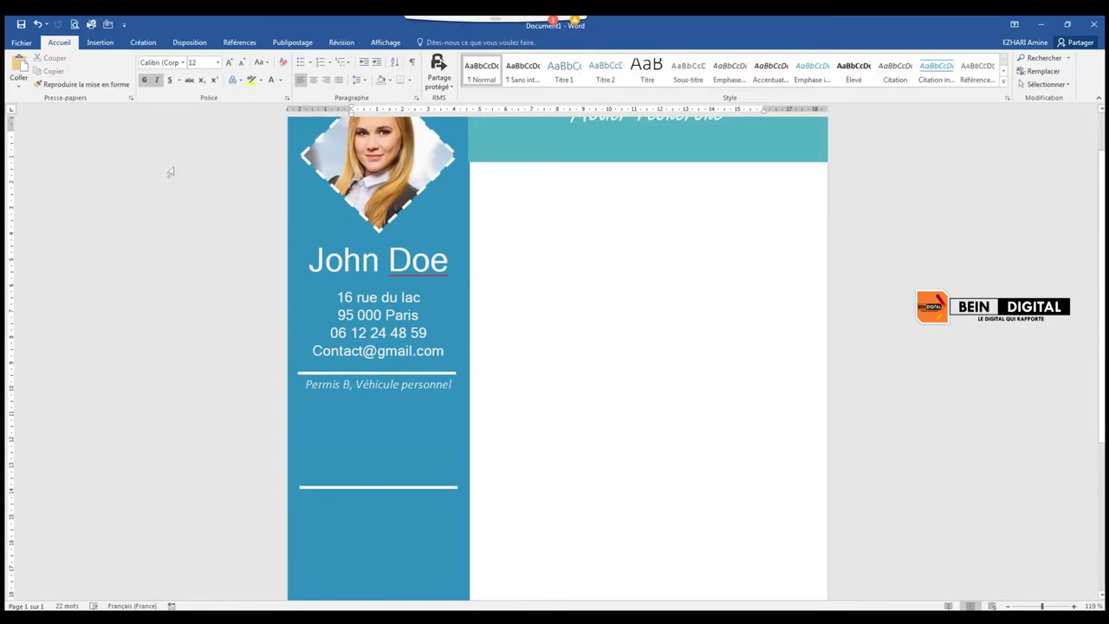
{"action": "right_click", "coordinate": [365, 425]}
{"action": "left_click", "coordinate": [524, 494]}
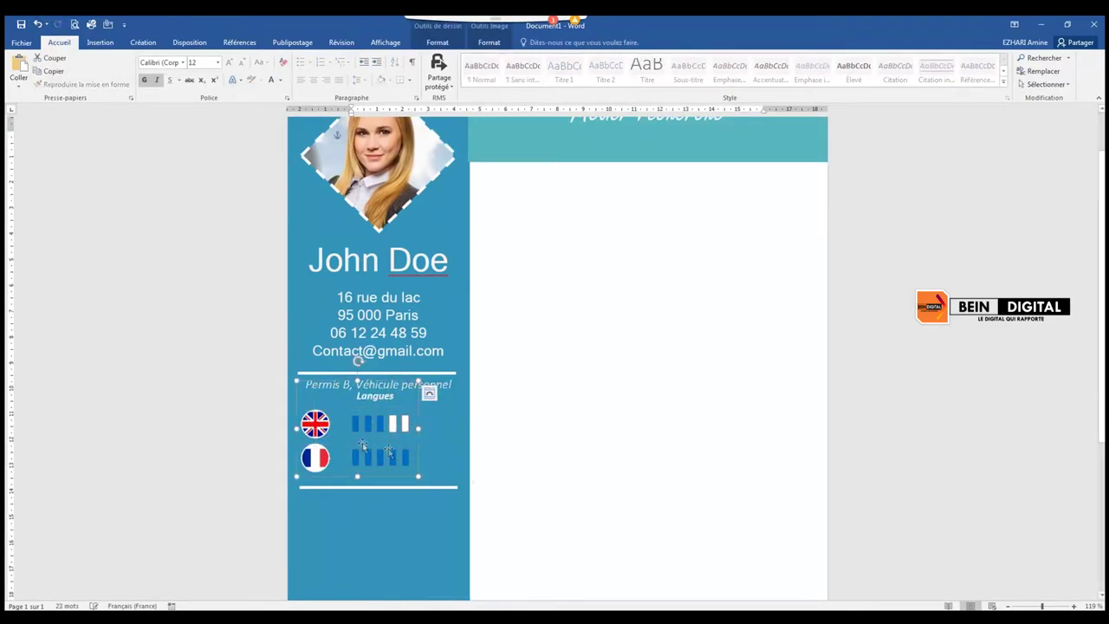
Move the Langues block and the divider under the contact details lower
{"action": "scroll", "coordinate": [436, 470], "scroll_direction": "down", "scroll_amount": 3}
{"action": "left_click", "coordinate": [433, 322]}
{"action": "scroll", "coordinate": [470, 379], "scroll_direction": "down", "scroll_amount": 5, "text": "ctrl"}
{"action": "left_click_drag", "start_coordinate": [469, 379], "coordinate": [477, 494]}
{"action": "left_click_drag", "start_coordinate": [457, 344], "coordinate": [457, 427]}
{"action": "left_click_drag", "start_coordinate": [507, 316], "coordinate": [520, 358]}
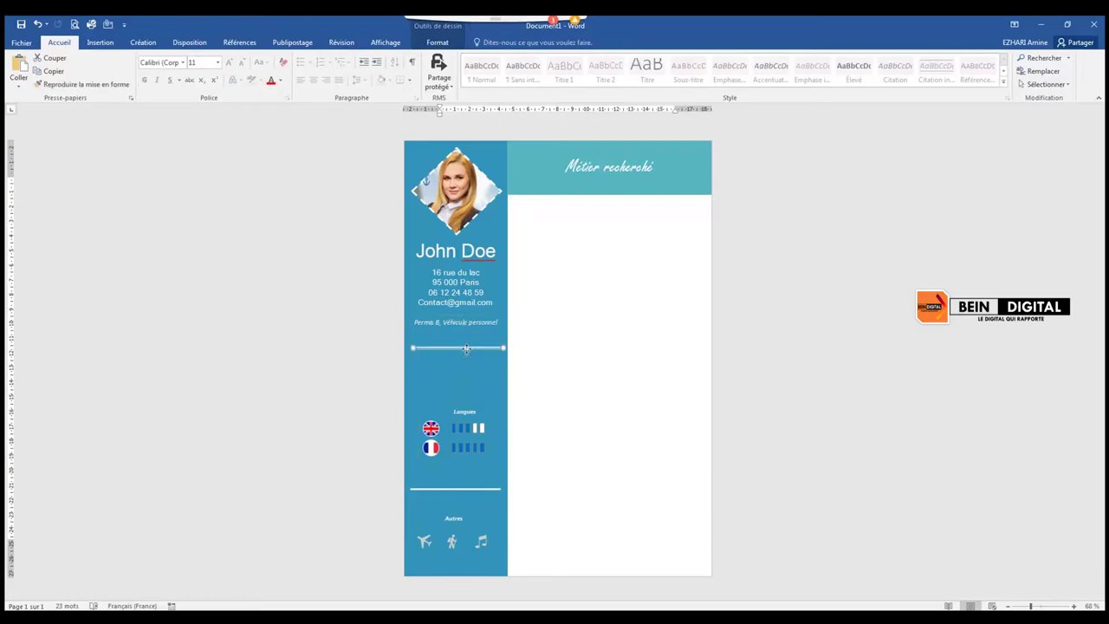
Enlarge the 'Permis B, Véhicule personnel' line and nudge the dividers, Langues and Autres blocks up
{"action": "triple_click", "coordinate": [455, 322]}
{"action": "left_click", "coordinate": [229, 64]}
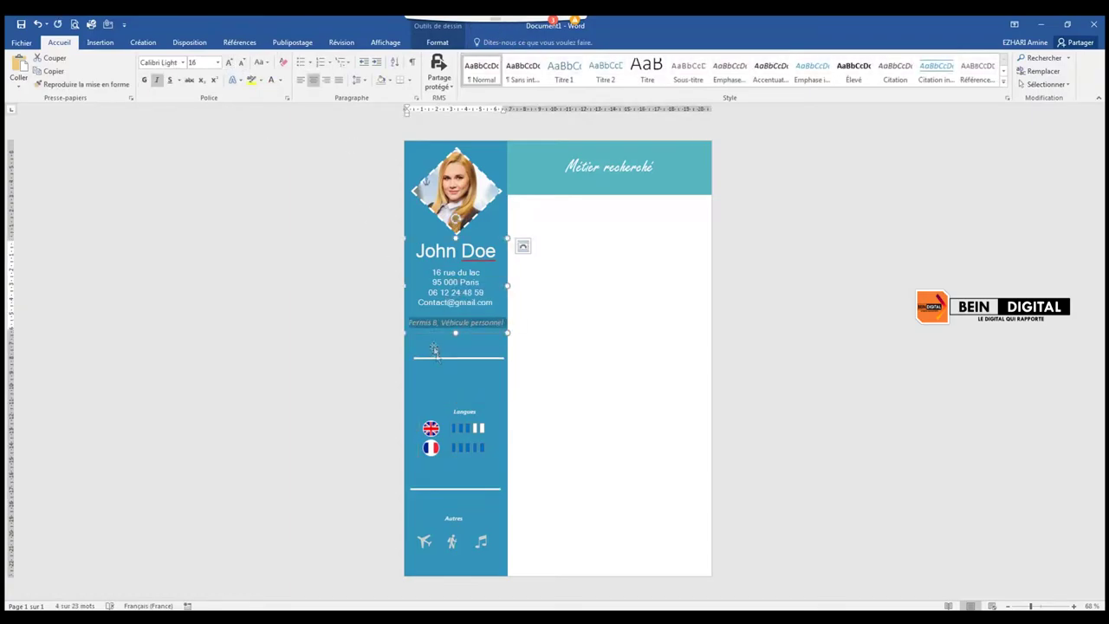
{"action": "left_click_drag", "start_coordinate": [435, 357], "coordinate": [435, 344]}
{"action": "left_click_drag", "start_coordinate": [459, 402], "coordinate": [459, 379]}
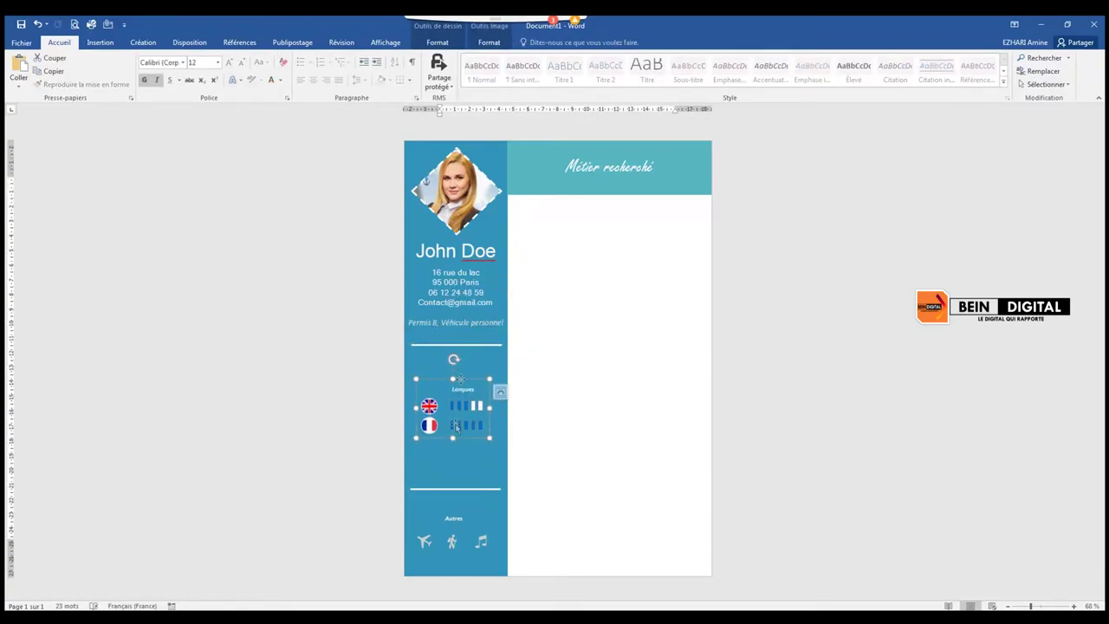
{"action": "left_click_drag", "start_coordinate": [459, 488], "coordinate": [459, 463]}
{"action": "left_click", "coordinate": [468, 511]}
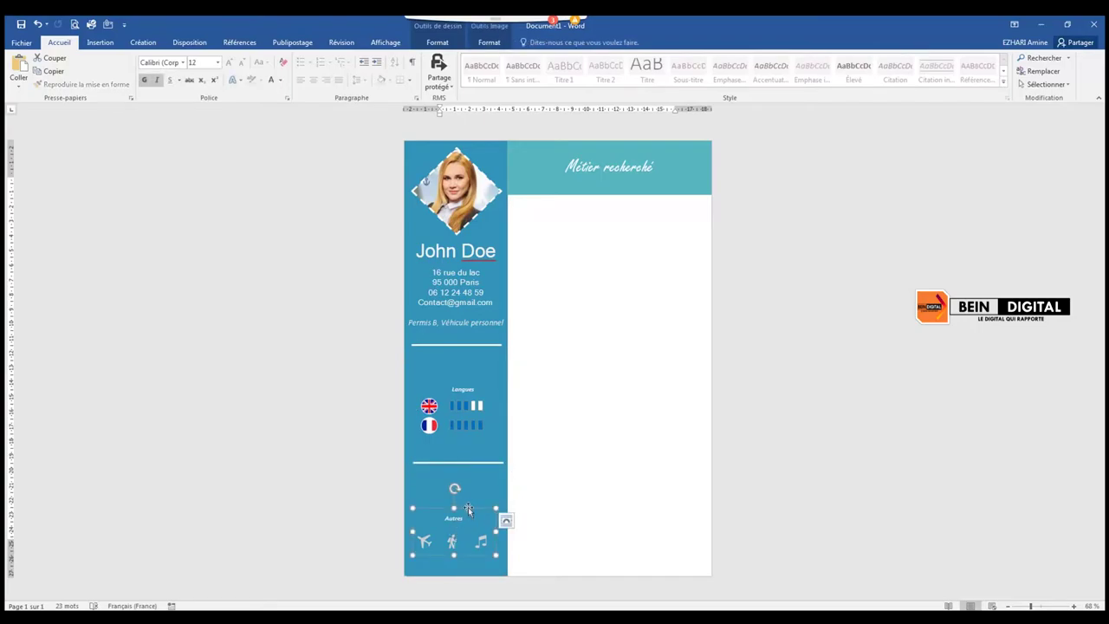
{"action": "left_click_drag", "start_coordinate": [469, 512], "coordinate": [469, 479]}
{"action": "left_click", "coordinate": [491, 445]}
Raise the Langues group closer beneath the divider
{"action": "scroll", "coordinate": [491, 445], "scroll_direction": "up", "scroll_amount": 2}
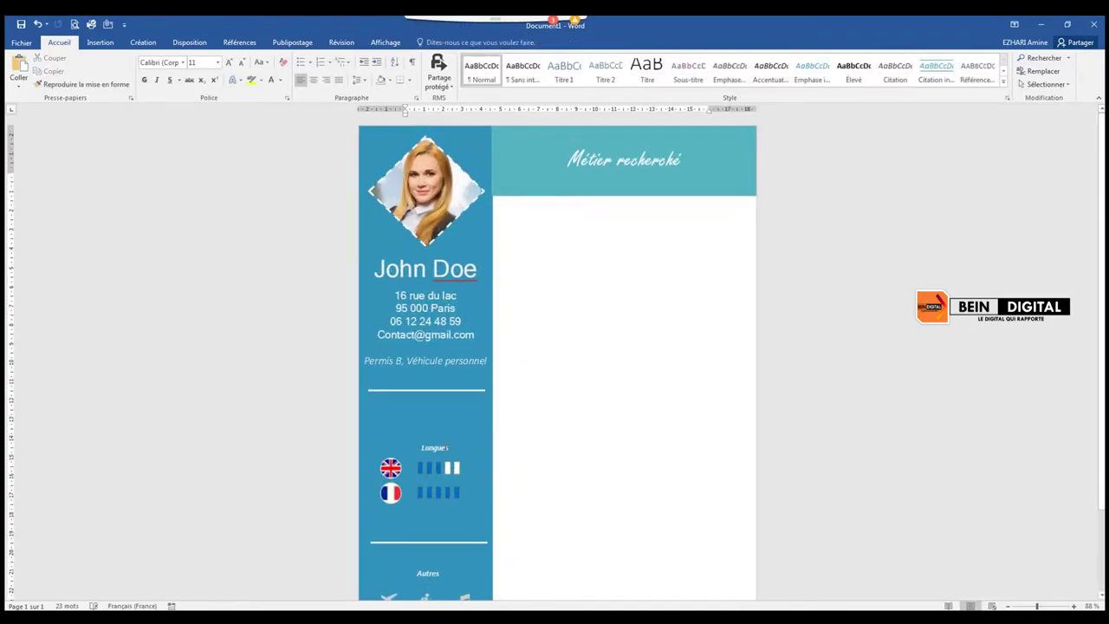
{"action": "left_click", "coordinate": [406, 446]}
{"action": "double_click", "coordinate": [376, 445]}
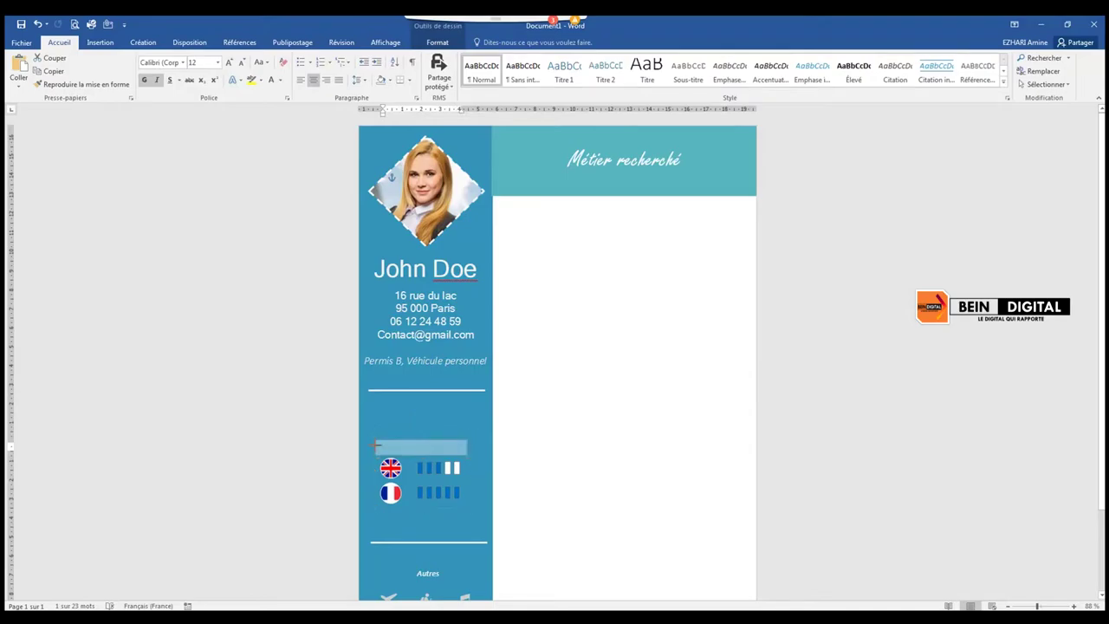
{"action": "left_click", "coordinate": [459, 465]}
{"action": "left_click_drag", "start_coordinate": [433, 456], "coordinate": [498, 413]}
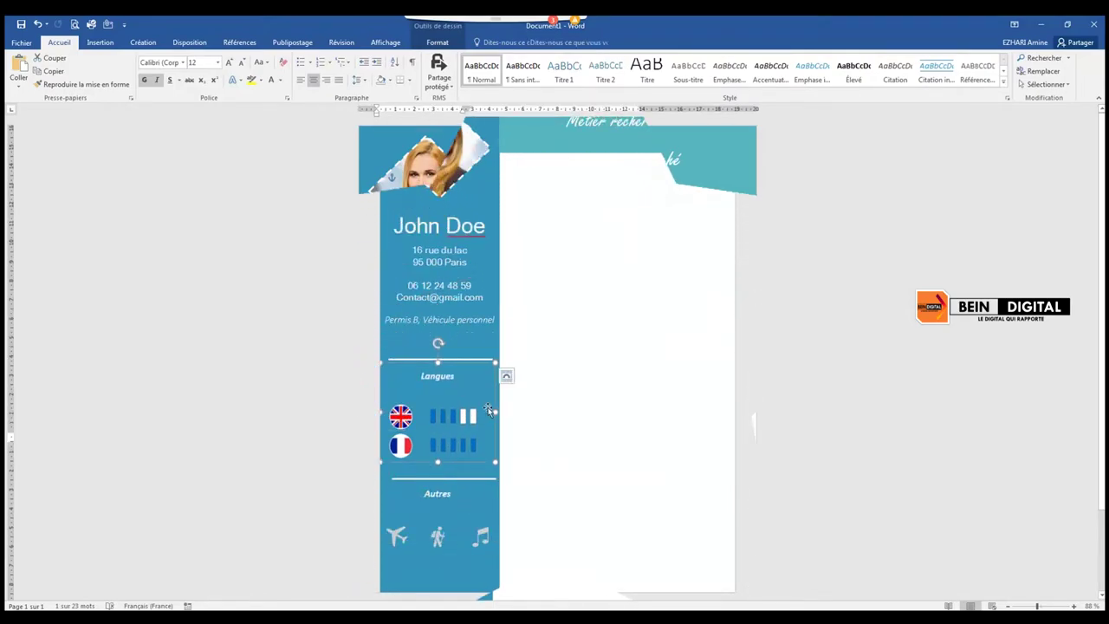
{"action": "left_click", "coordinate": [561, 483]}
{"action": "scroll", "coordinate": [622, 259], "scroll_direction": "up", "scroll_amount": 1}
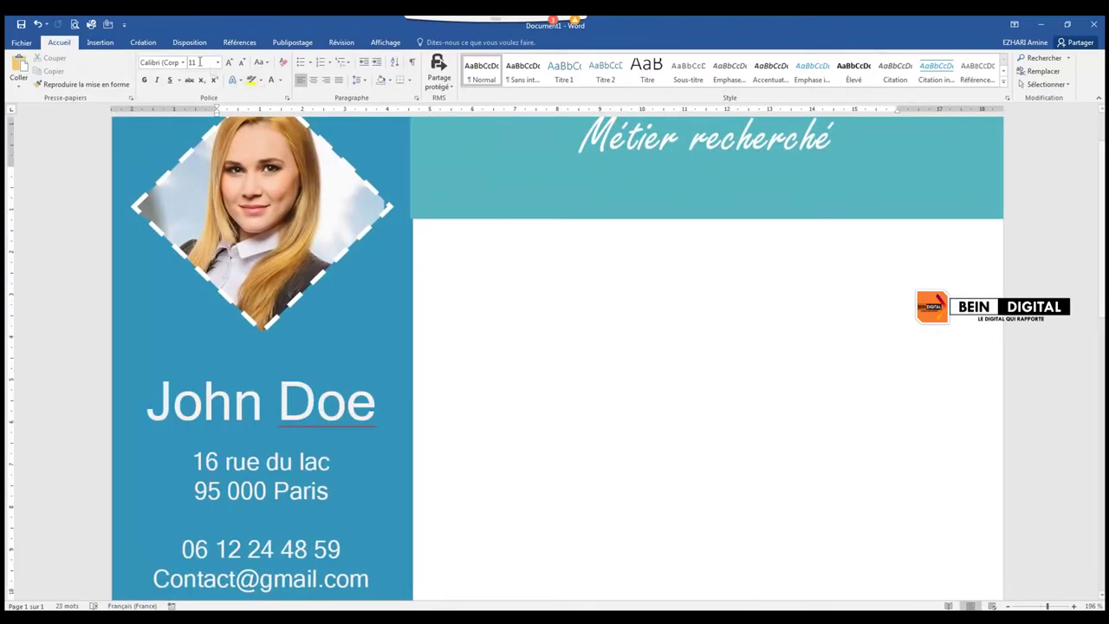
{"action": "left_click", "coordinate": [100, 41]}
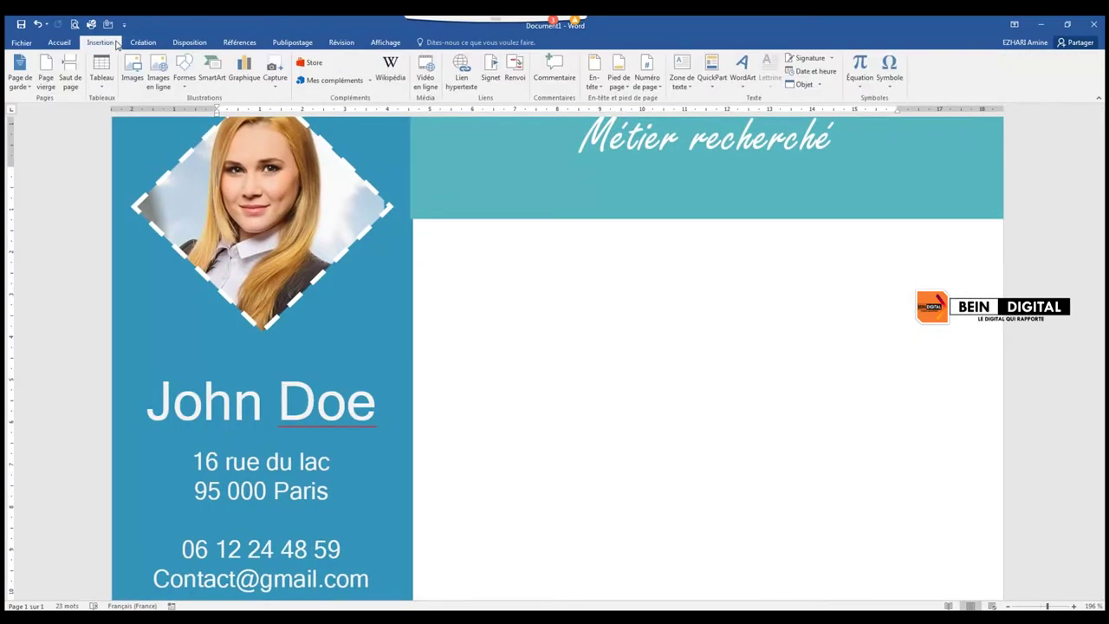
Draw a text box under 'Métier recherché' with a centred 'Description du projet professionnel de votre personalité' line
{"action": "left_click", "coordinate": [185, 69]}
{"action": "left_click", "coordinate": [180, 111]}
{"action": "mouse_move", "coordinate": [485, 247]}
{"action": "left_mouse_down"}
{"action": "mouse_move", "coordinate": [956, 273]}
{"action": "mouse_move", "coordinate": [962, 324]}
{"action": "left_mouse_up"}
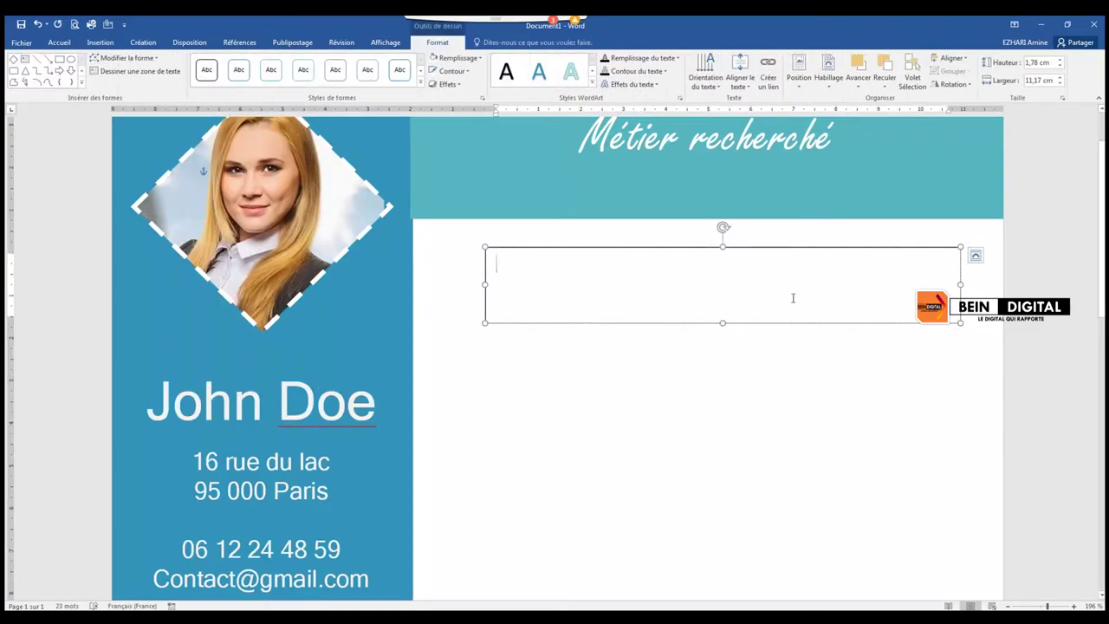
{"action": "type", "text": "Description"}
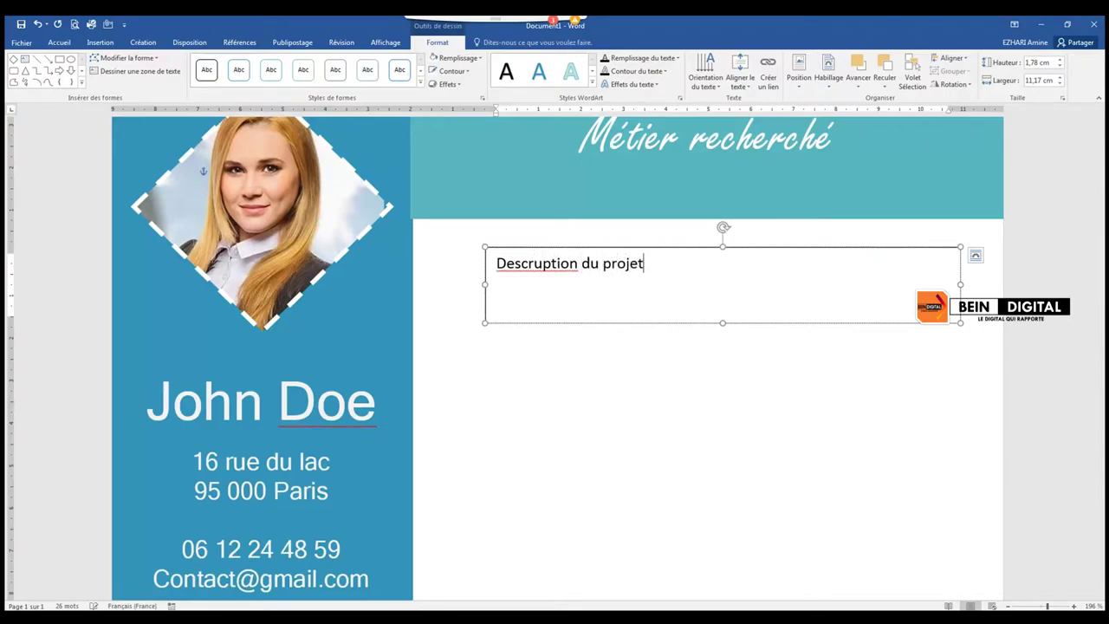
{"action": "type", "text": " du projet professionnel de votre personalité"}
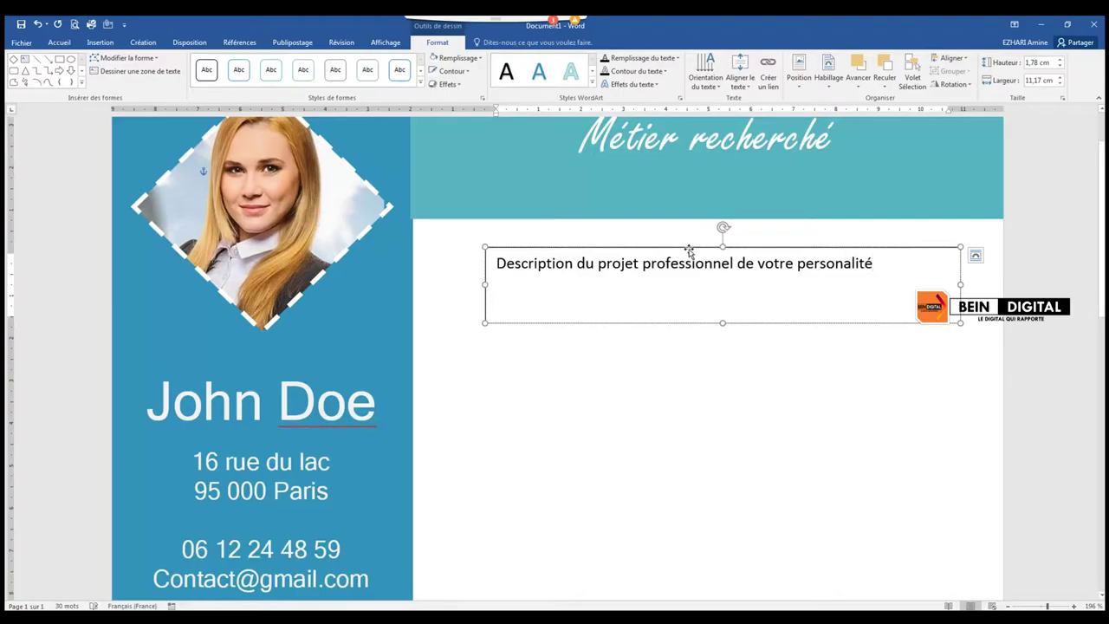
{"action": "left_click_drag", "start_coordinate": [689, 250], "coordinate": [680, 239]}
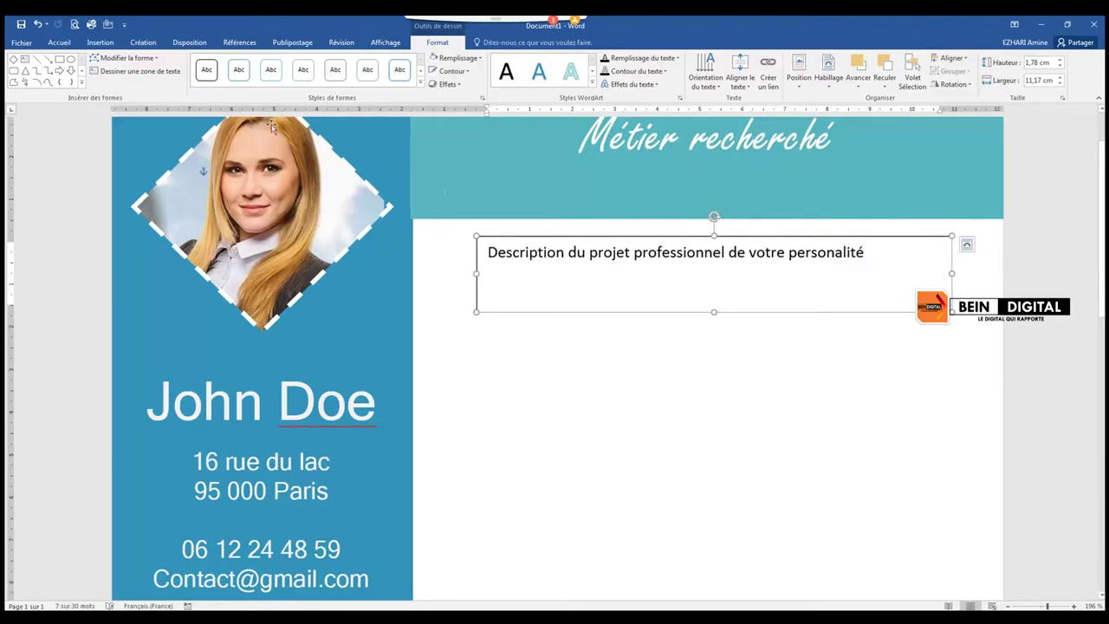
{"action": "left_click", "coordinate": [62, 45]}
{"action": "left_click", "coordinate": [315, 81]}
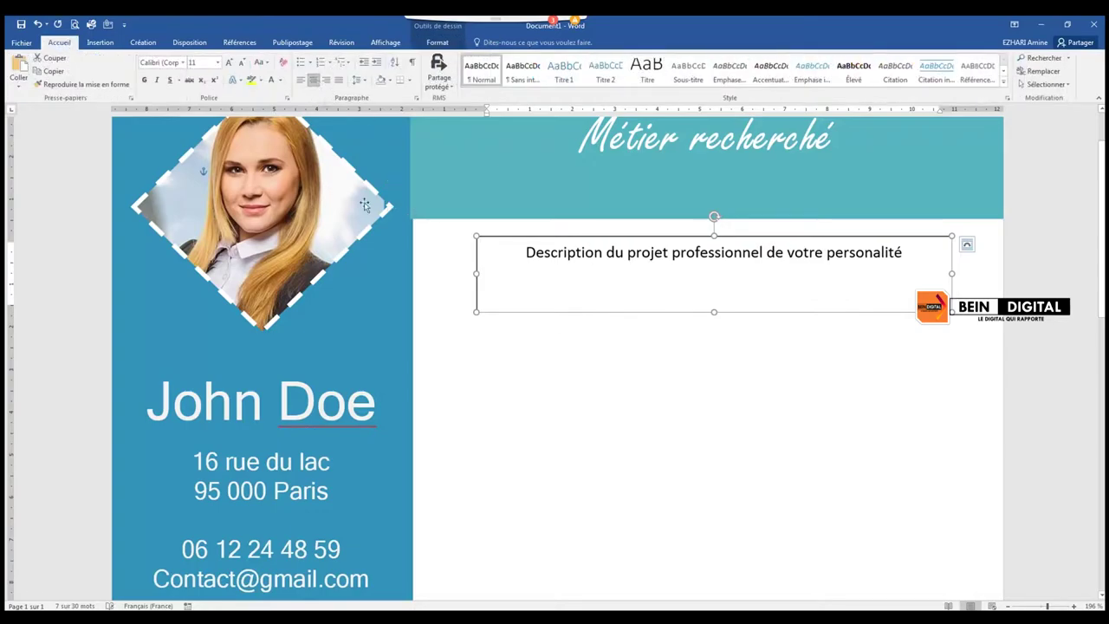
{"action": "left_click_drag", "start_coordinate": [714, 311], "coordinate": [713, 298]}
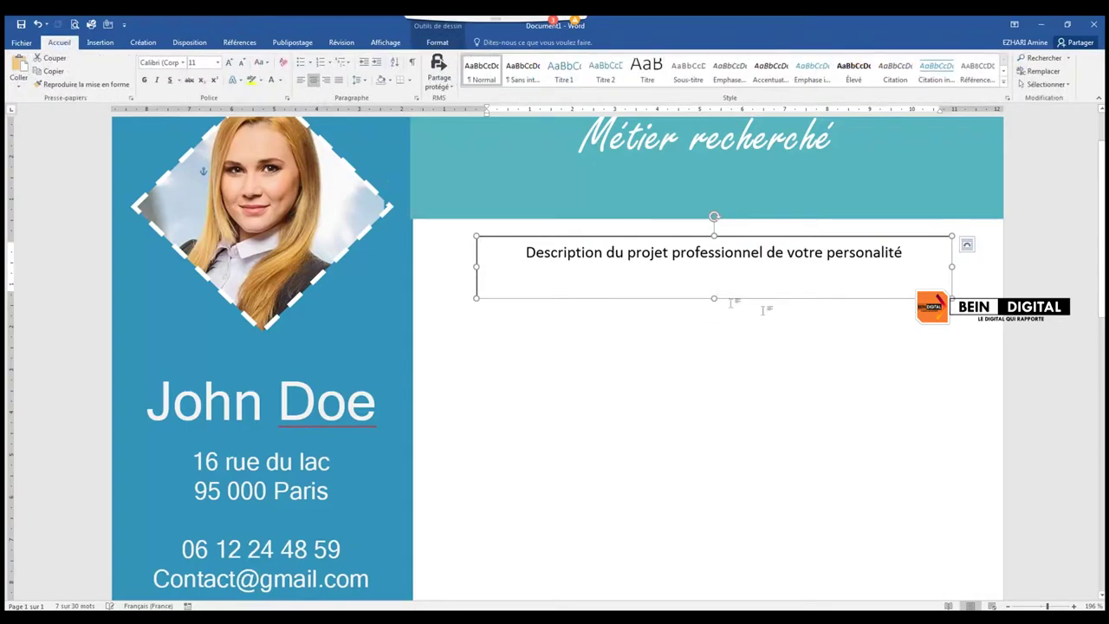
Draw a parallelogram shape below the description box
{"action": "left_click", "coordinate": [94, 44]}
{"action": "left_click", "coordinate": [185, 85]}
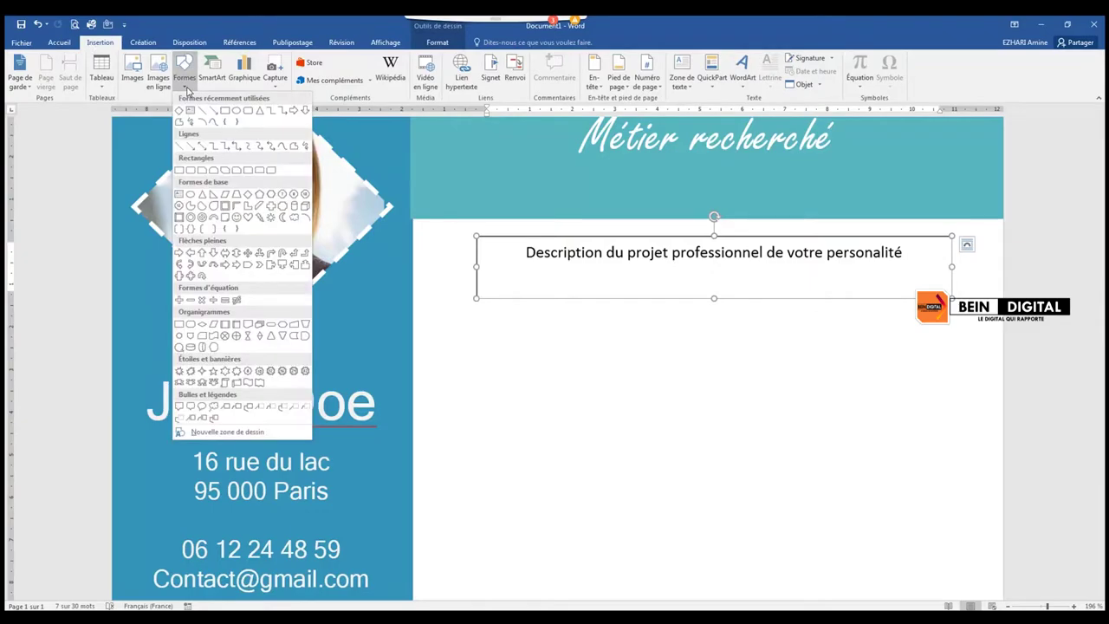
{"action": "left_click", "coordinate": [226, 194]}
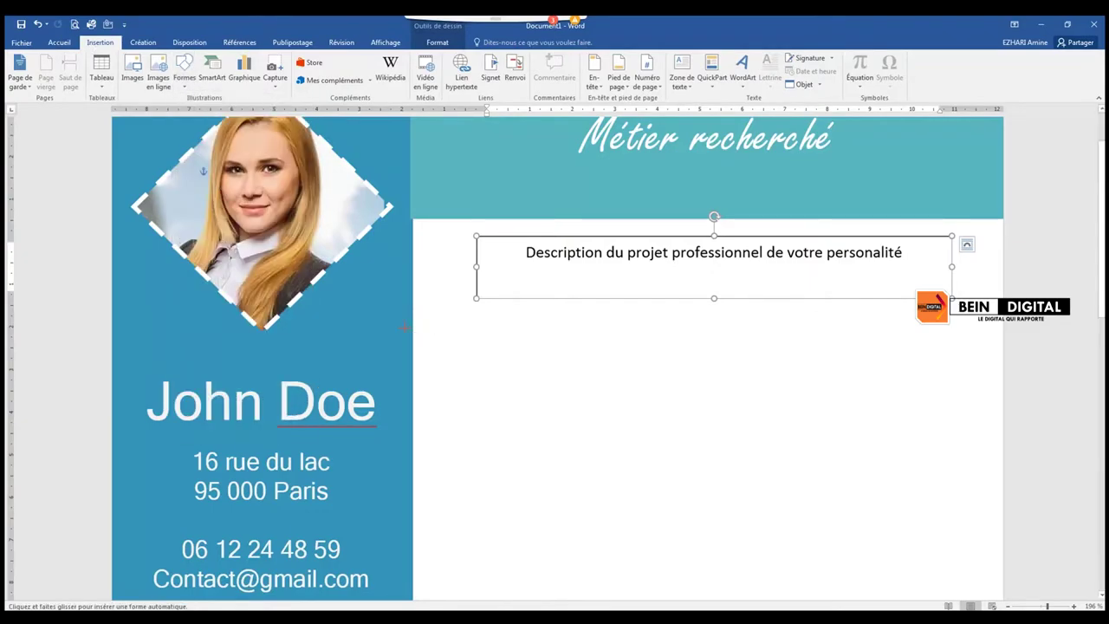
{"action": "left_click_drag", "start_coordinate": [404, 327], "coordinate": [601, 381]}
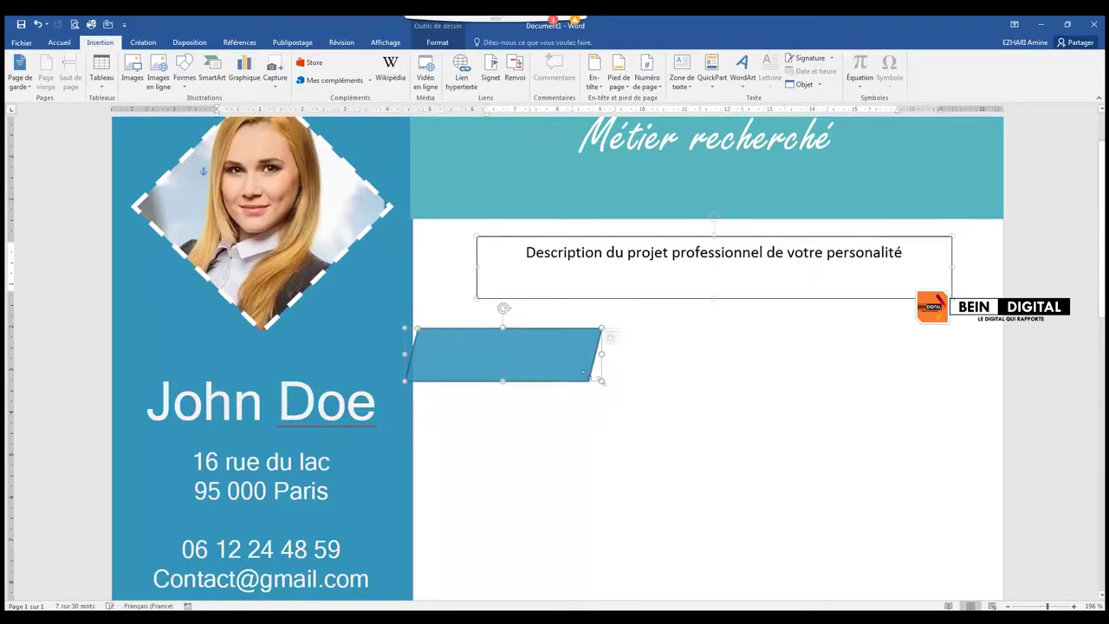
{"action": "left_click_drag", "start_coordinate": [507, 354], "coordinate": [495, 354]}
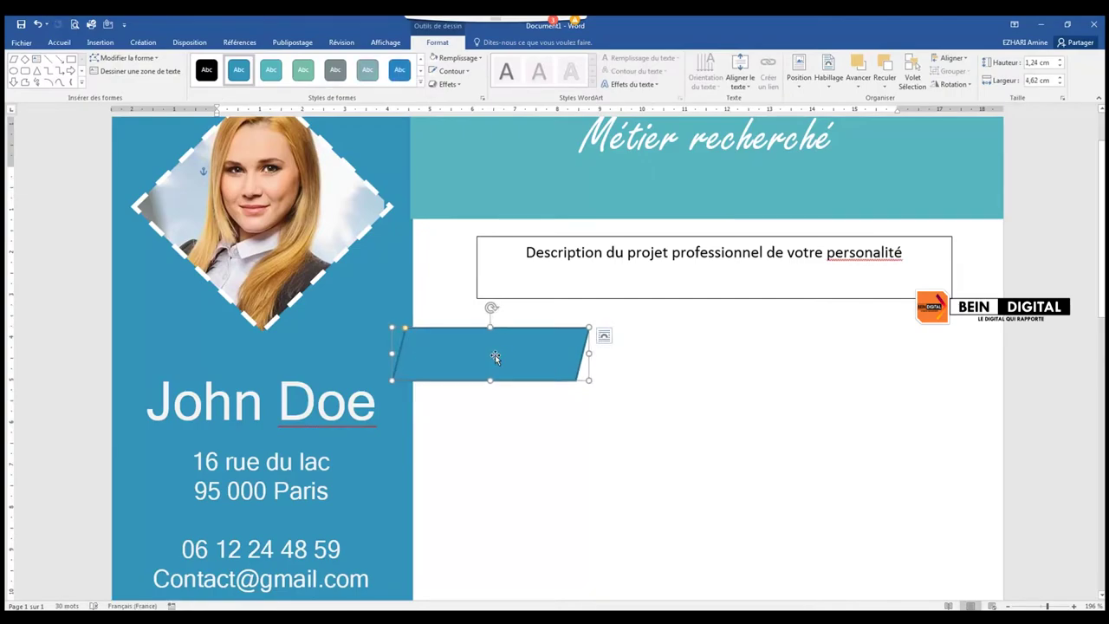
Give the parallelogram the blue style, a straight left edge, and place it against the sidebar, about 6.89 cm wide
{"action": "left_click", "coordinate": [421, 84]}
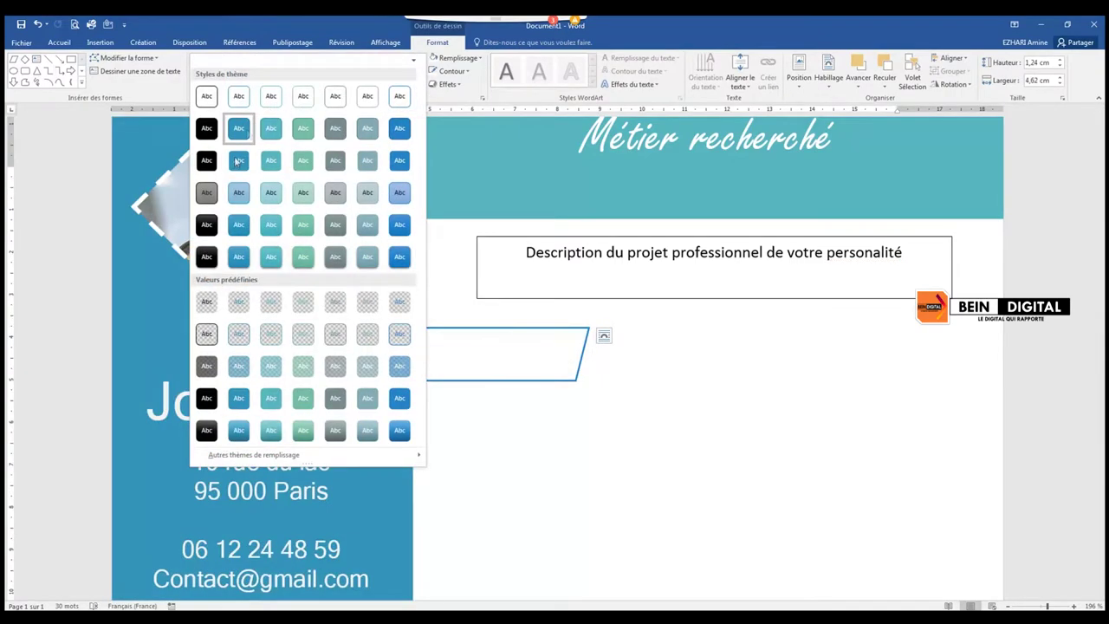
{"action": "left_click", "coordinate": [425, 355]}
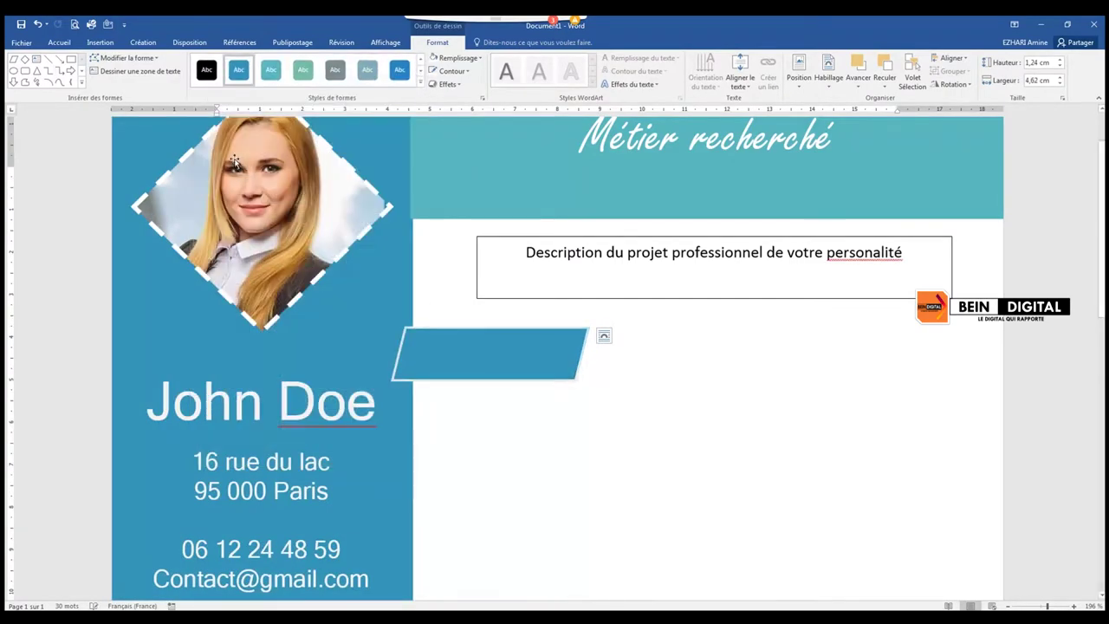
{"action": "right_click", "coordinate": [431, 356]}
{"action": "left_click", "coordinate": [479, 479]}
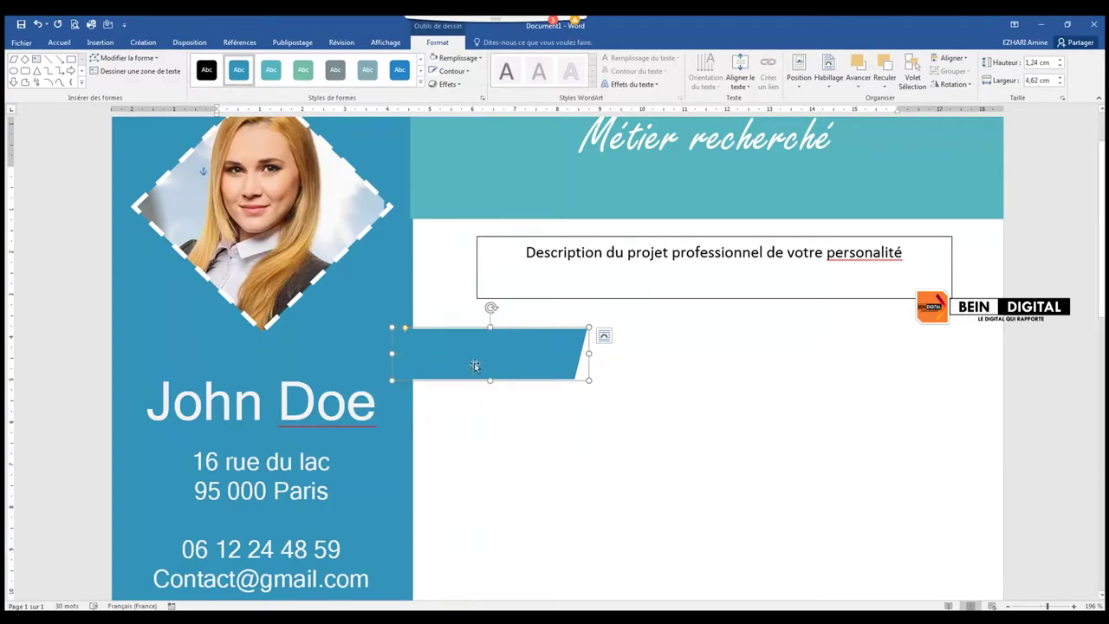
{"action": "mouse_move", "coordinate": [475, 364]}
{"action": "left_mouse_down"}
{"action": "mouse_move", "coordinate": [465, 354]}
{"action": "mouse_move", "coordinate": [477, 363]}
{"action": "left_mouse_up"}
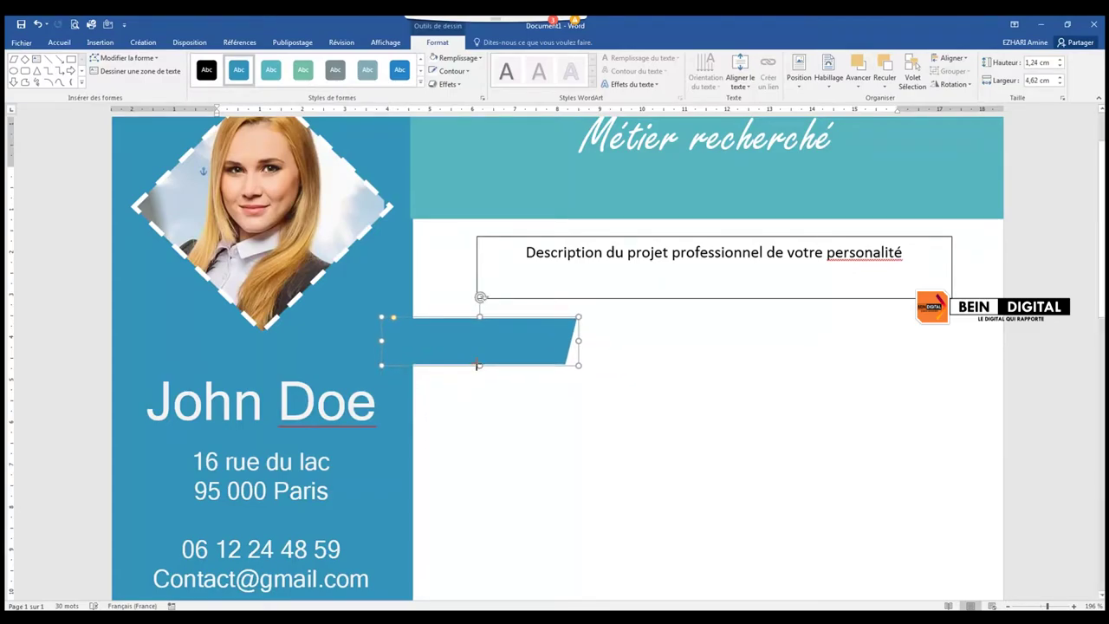
{"action": "left_click_drag", "start_coordinate": [580, 340], "coordinate": [672, 340]}
{"action": "left_click", "coordinate": [621, 422]}
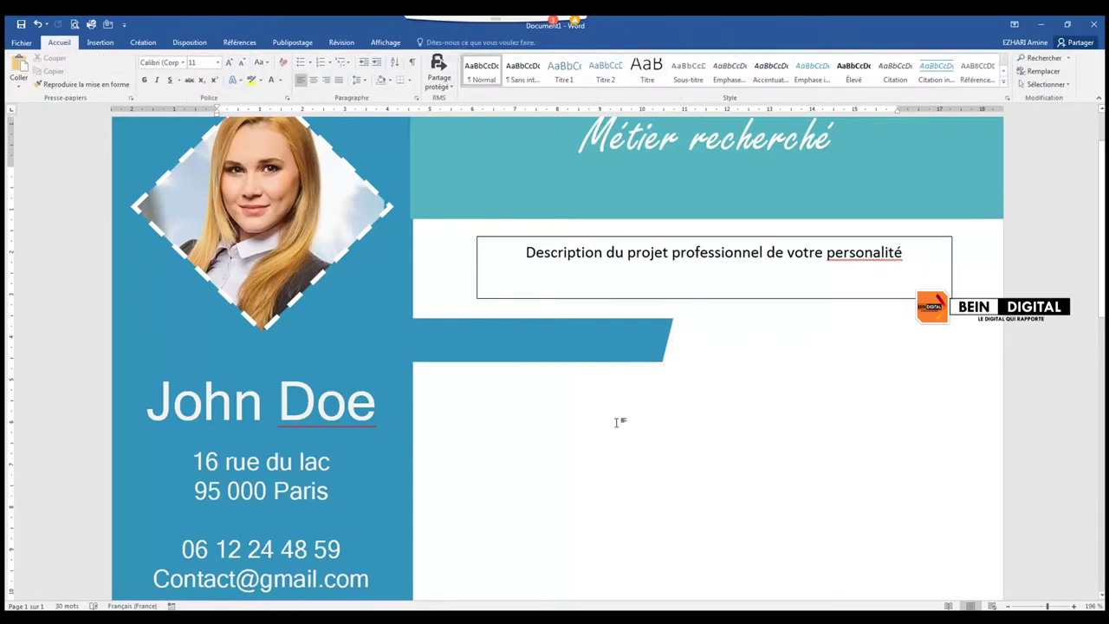
{"action": "left_click_drag", "start_coordinate": [445, 341], "coordinate": [447, 374]}
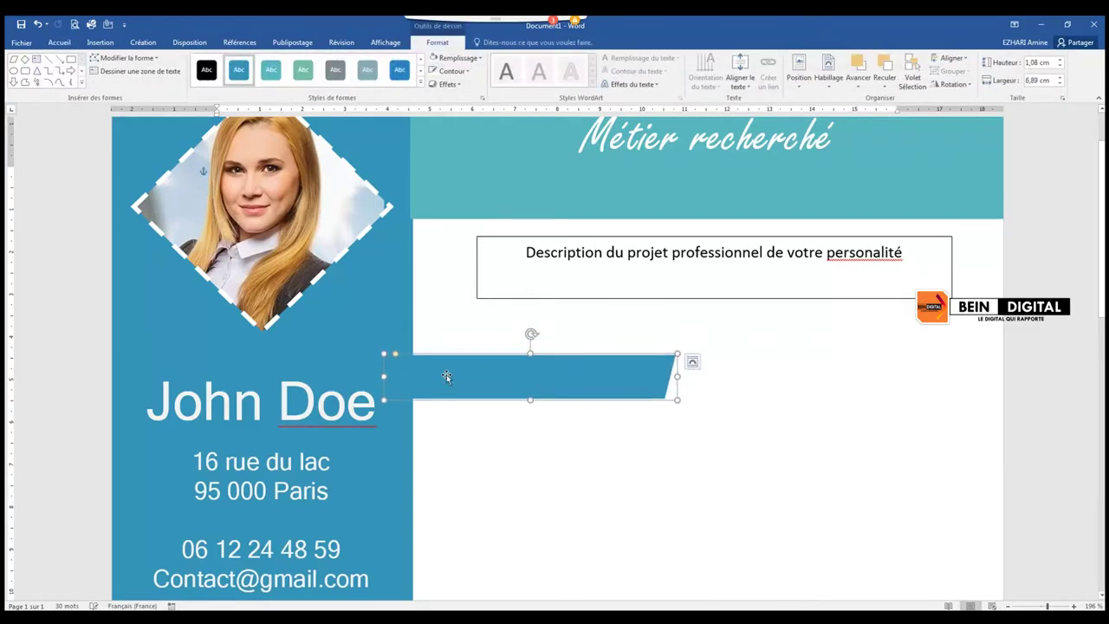
{"action": "left_click_drag", "start_coordinate": [530, 399], "coordinate": [531, 404]}
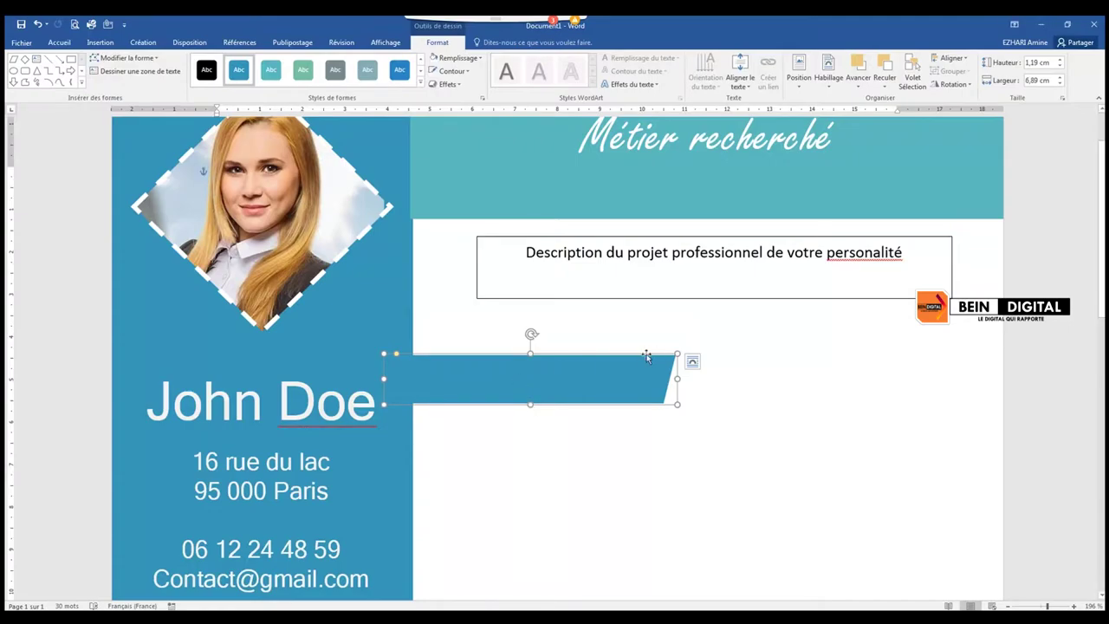
Type 'compétences' in the banner and set its spacing after to 0 pt
{"action": "type", "text": "co"}
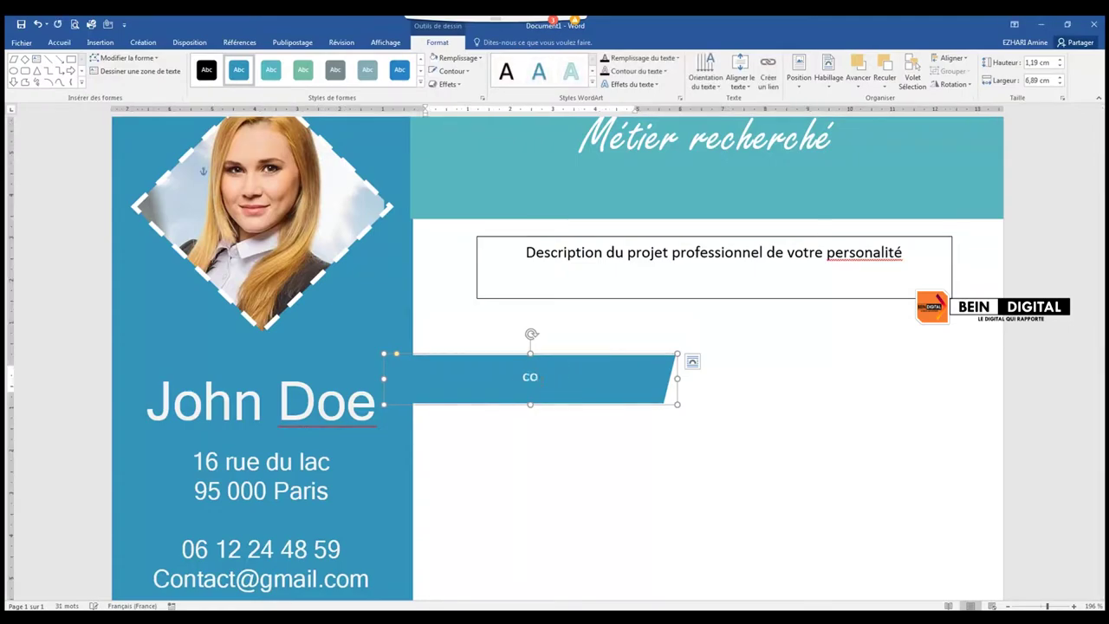
{"action": "type", "text": "ces"}
{"action": "double_click", "coordinate": [552, 378]}
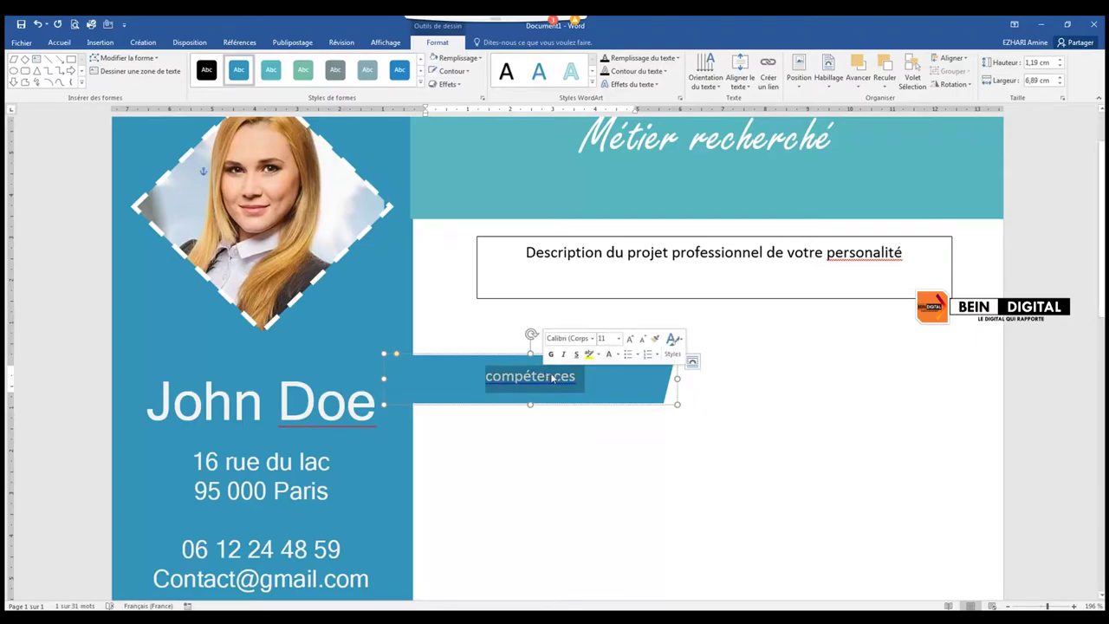
{"action": "left_click", "coordinate": [189, 42]}
{"action": "left_click", "coordinate": [370, 88]}
{"action": "left_click", "coordinate": [370, 88]}
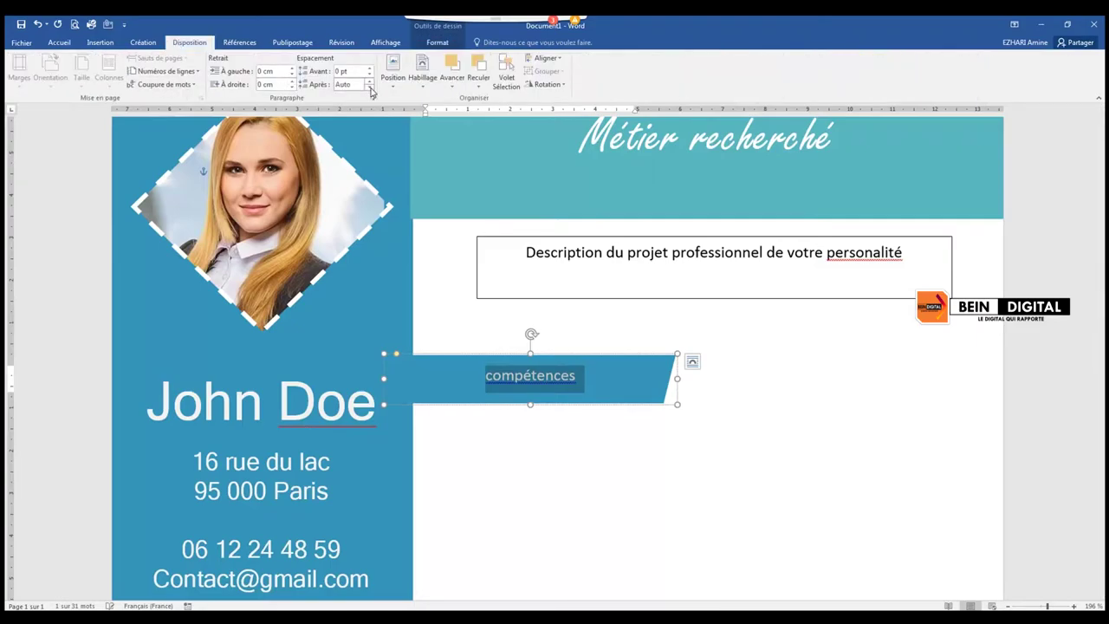
{"action": "left_click", "coordinate": [369, 80]}
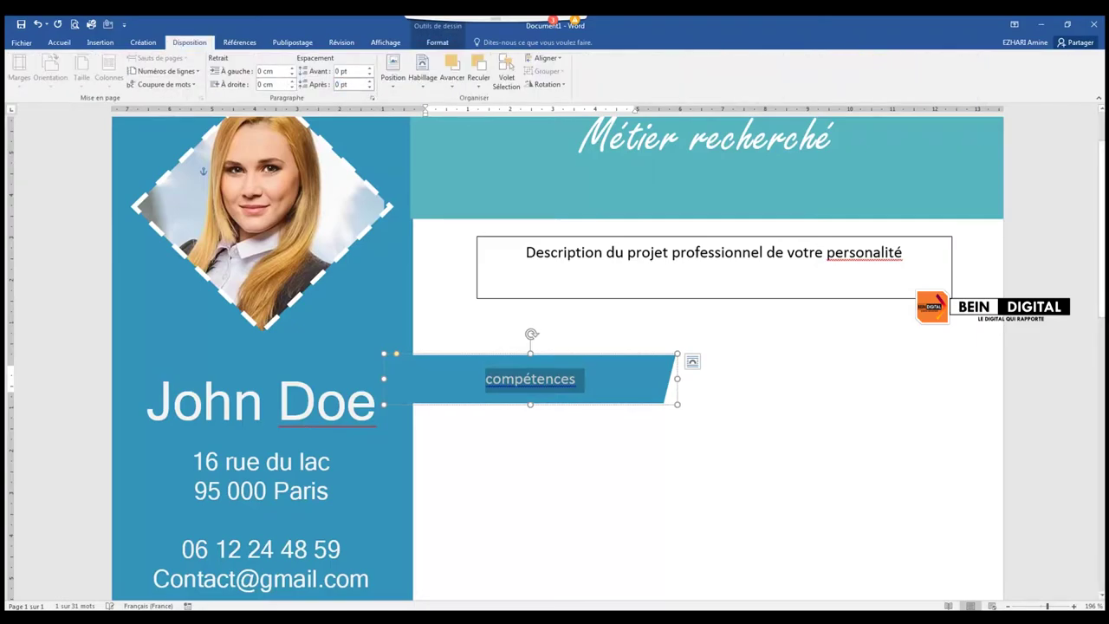
Capitalise the word to 'Compétences' and apply small capitals in the Font dialog
{"action": "left_click", "coordinate": [525, 386]}
{"action": "right_click", "coordinate": [527, 381]}
{"action": "left_click", "coordinate": [589, 398]}
{"action": "double_click", "coordinate": [538, 384]}
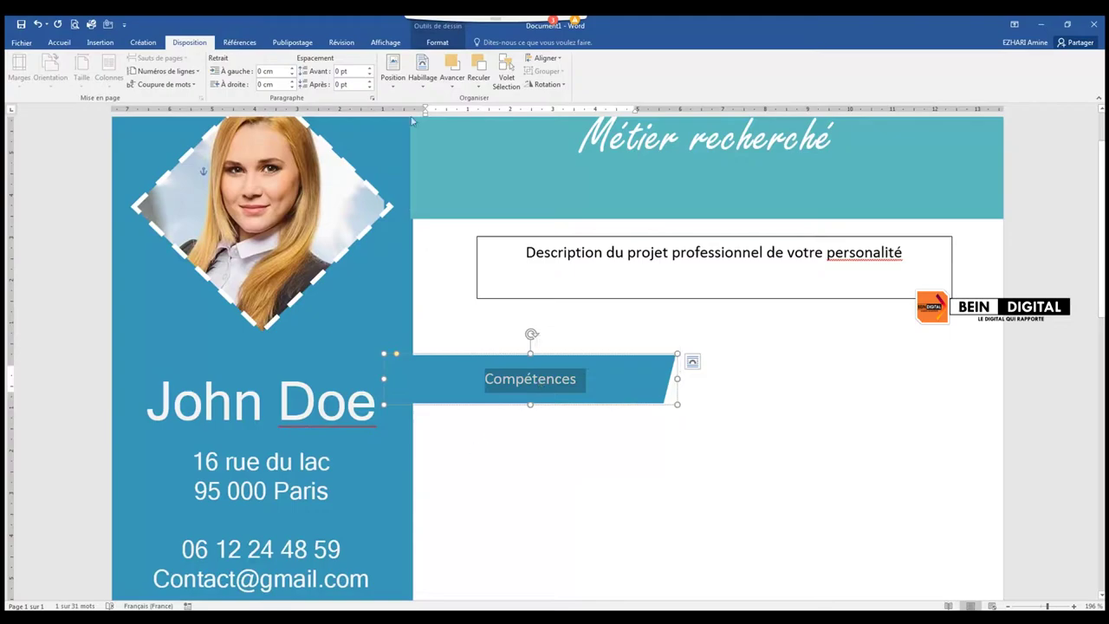
{"action": "left_click", "coordinate": [445, 43]}
{"action": "left_click", "coordinate": [58, 44]}
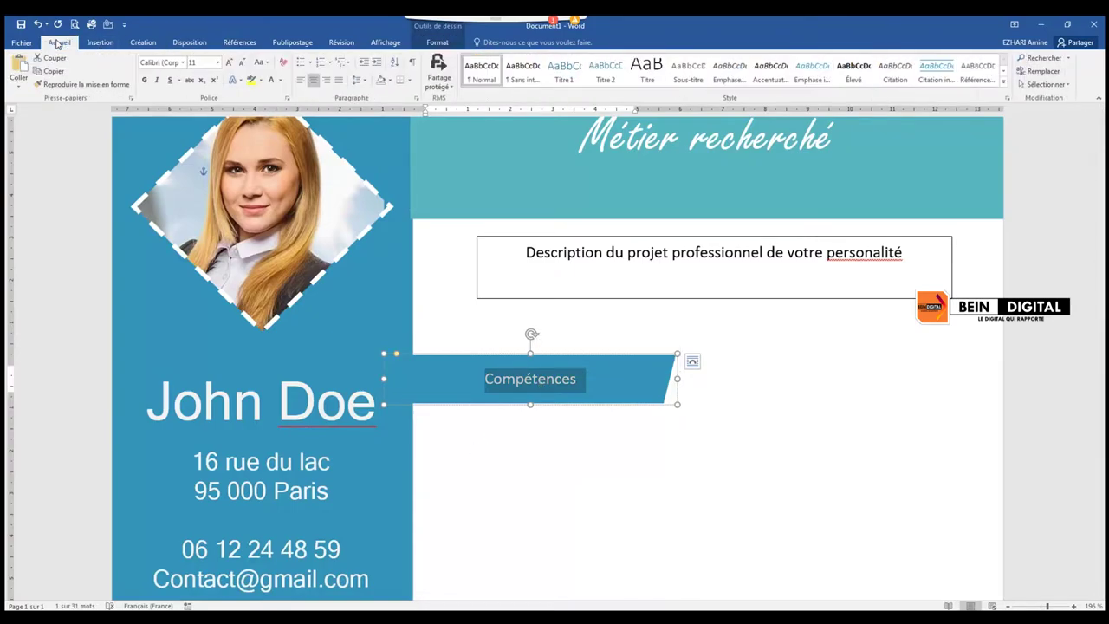
{"action": "left_click", "coordinate": [288, 96]}
{"action": "left_click", "coordinate": [609, 319]}
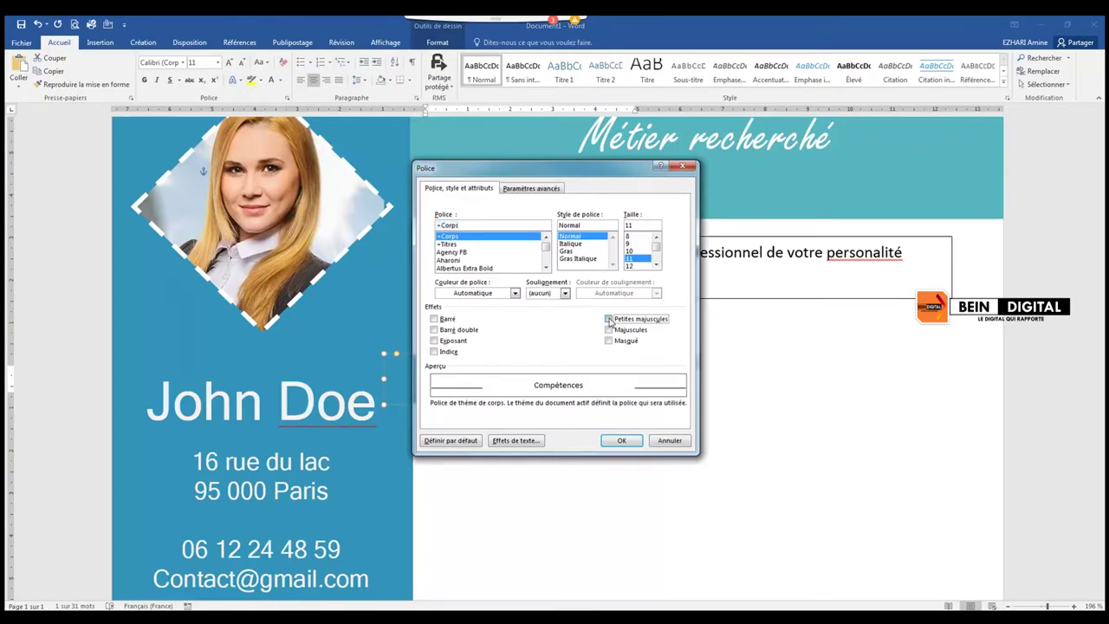
{"action": "left_click", "coordinate": [630, 436]}
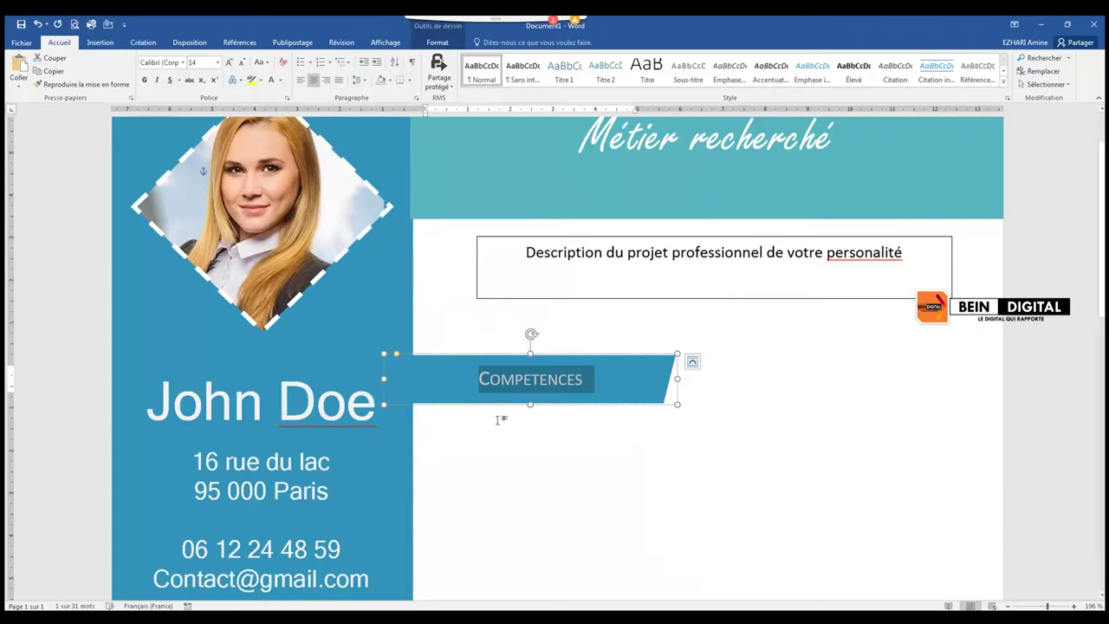
{"action": "left_click", "coordinate": [509, 416]}
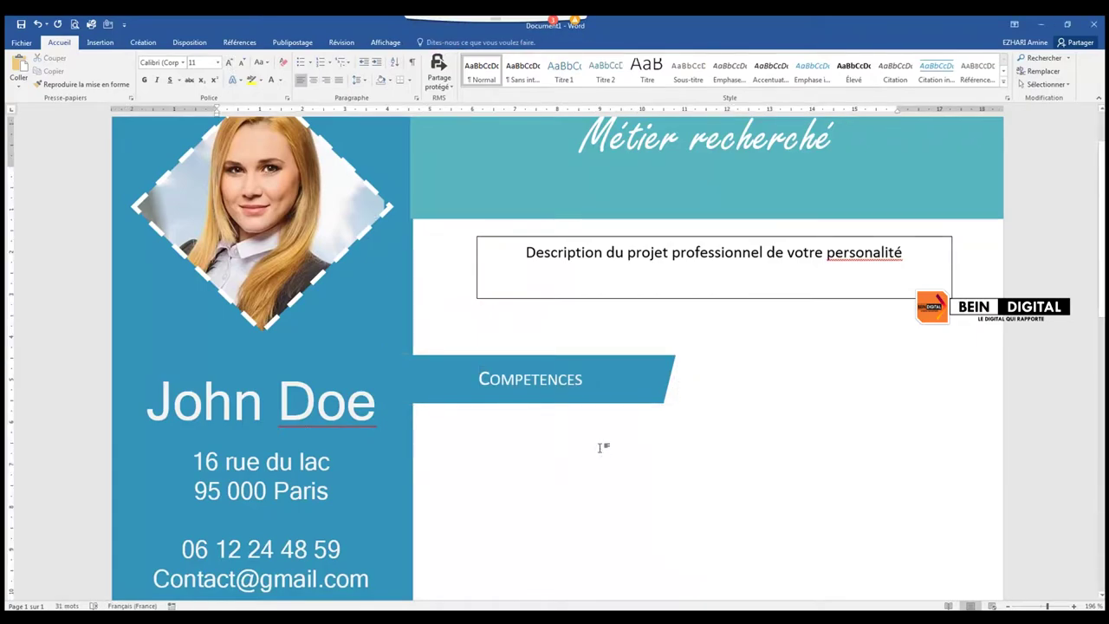
{"action": "left_click", "coordinate": [99, 42]}
{"action": "left_click", "coordinate": [184, 74]}
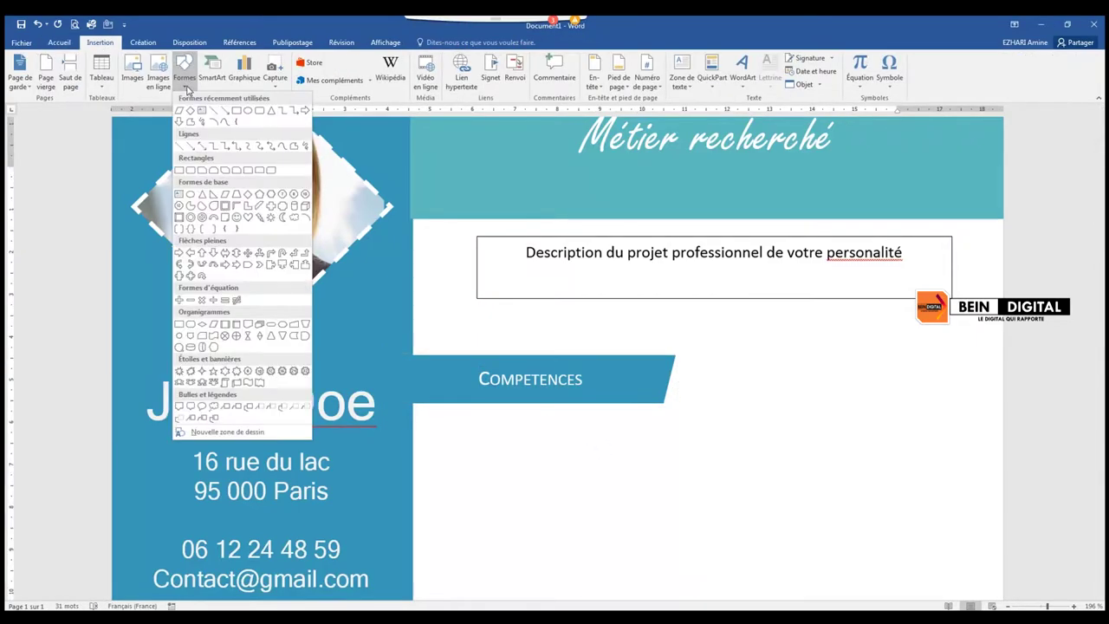
Draw a large text box under the Compétences banner and type 'Graphisme'
{"action": "left_click", "coordinate": [190, 114]}
{"action": "left_click_drag", "start_coordinate": [443, 417], "coordinate": [974, 593]}
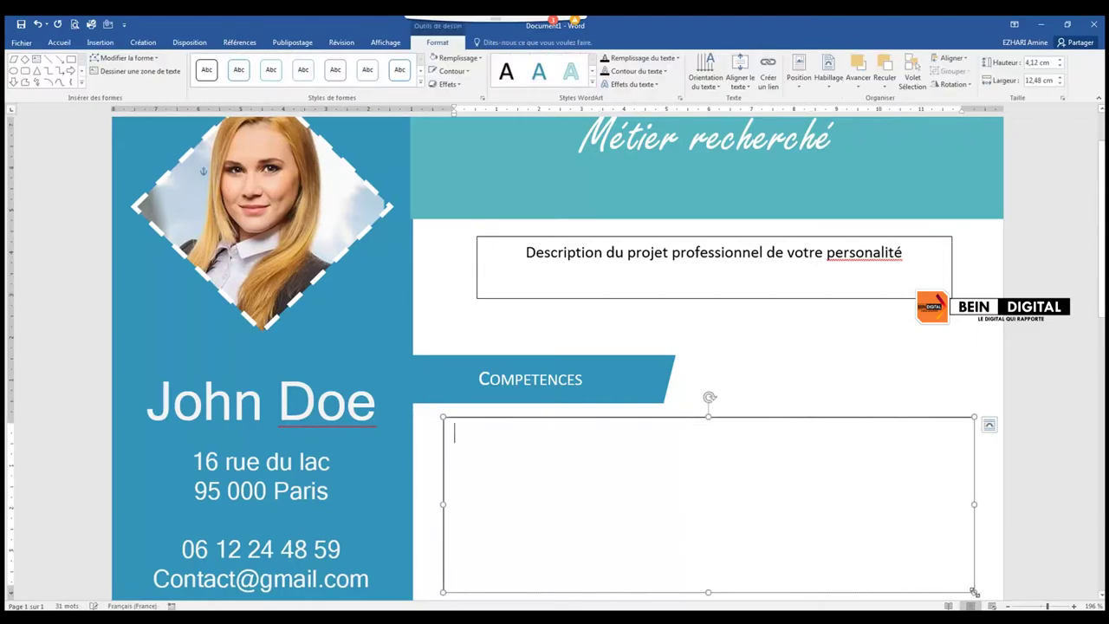
{"action": "scroll", "coordinate": [934, 553], "scroll_direction": "down", "scroll_amount": 1}
{"action": "type", "text": "Graphisme"}
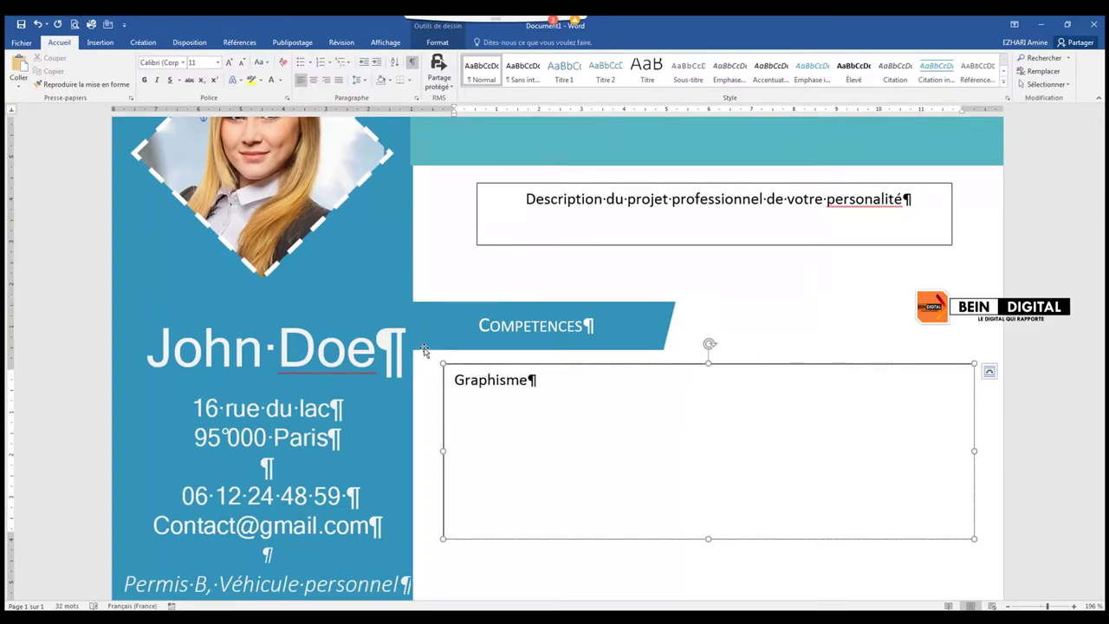
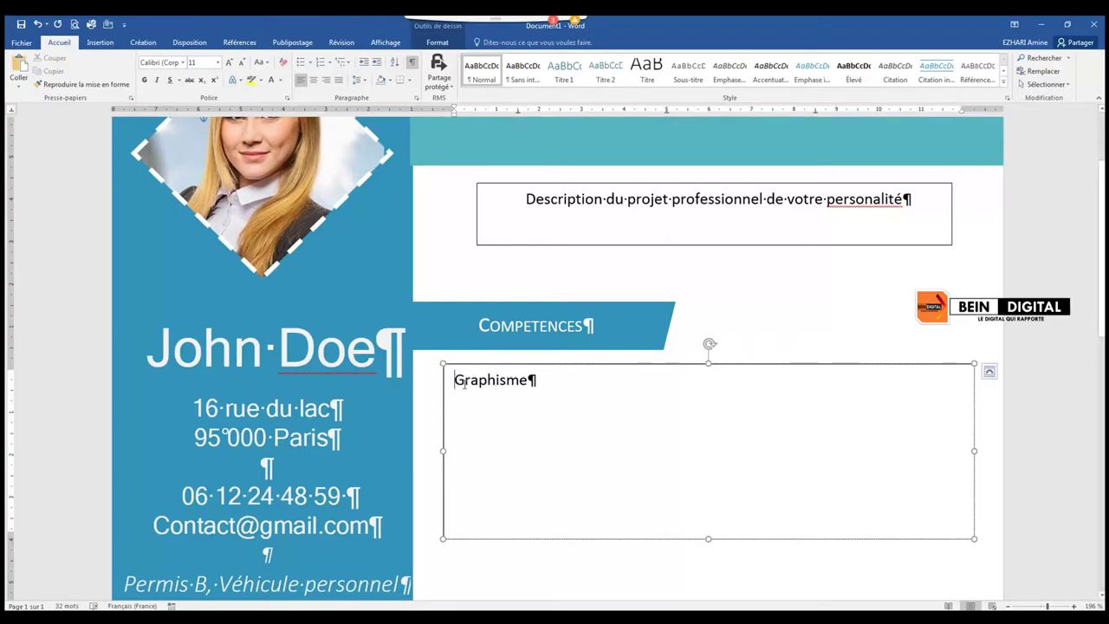
Type the tab-separated headings Graphisme, Bureautique and Programmation
{"action": "key", "text": "Tab"}
{"action": "key", "text": "Tab"}
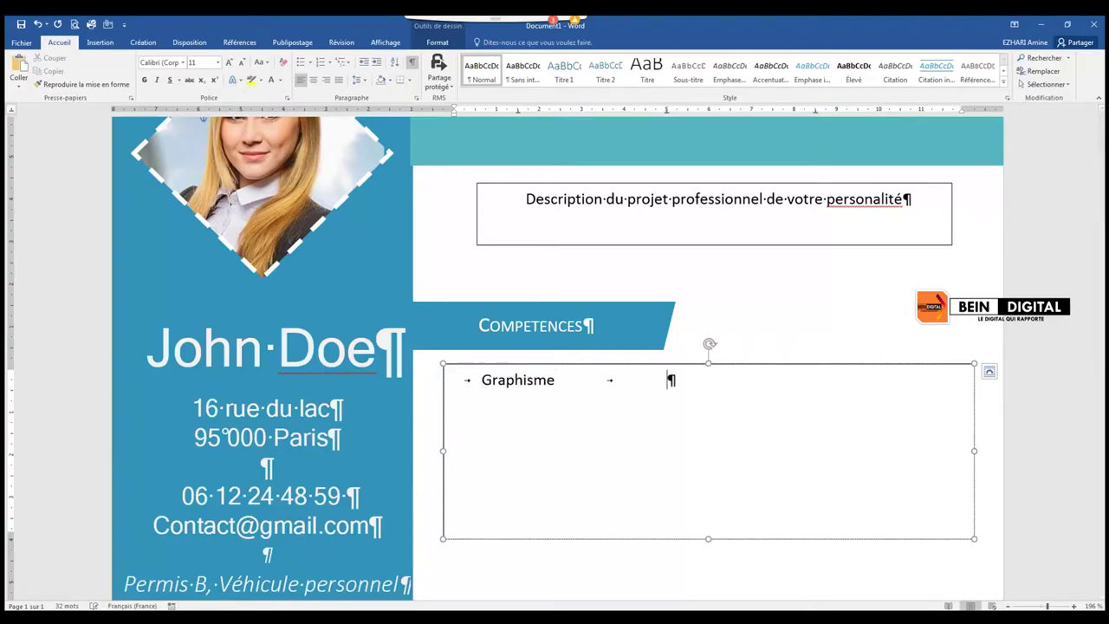
{"action": "type", "text": "Bureautique"}
{"action": "key", "text": "Tab"}
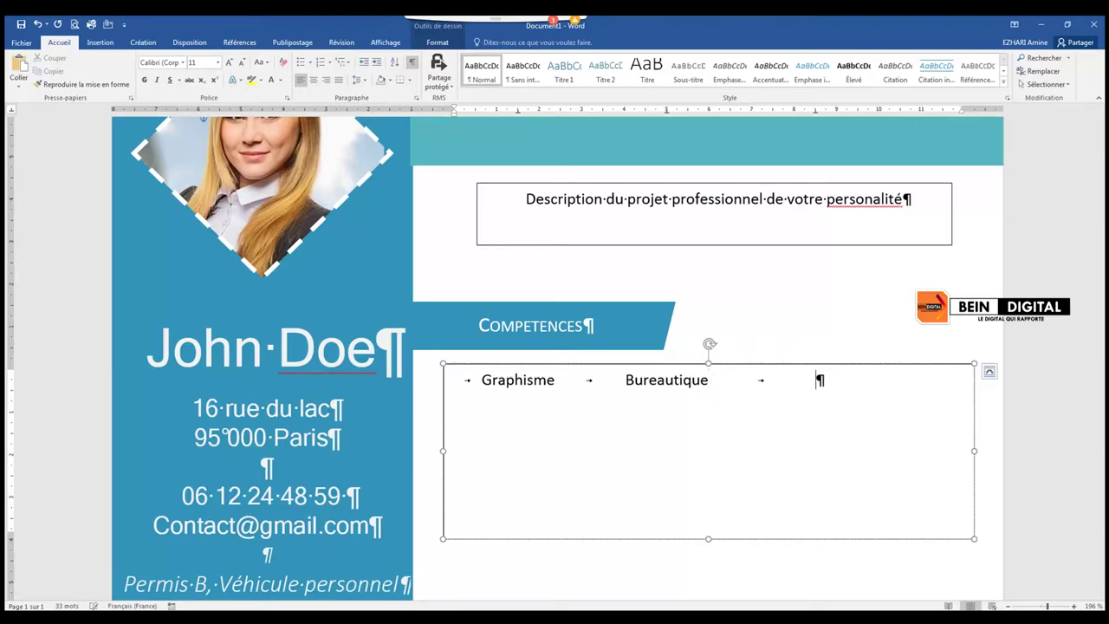
{"action": "type", "text": "Programmation"}
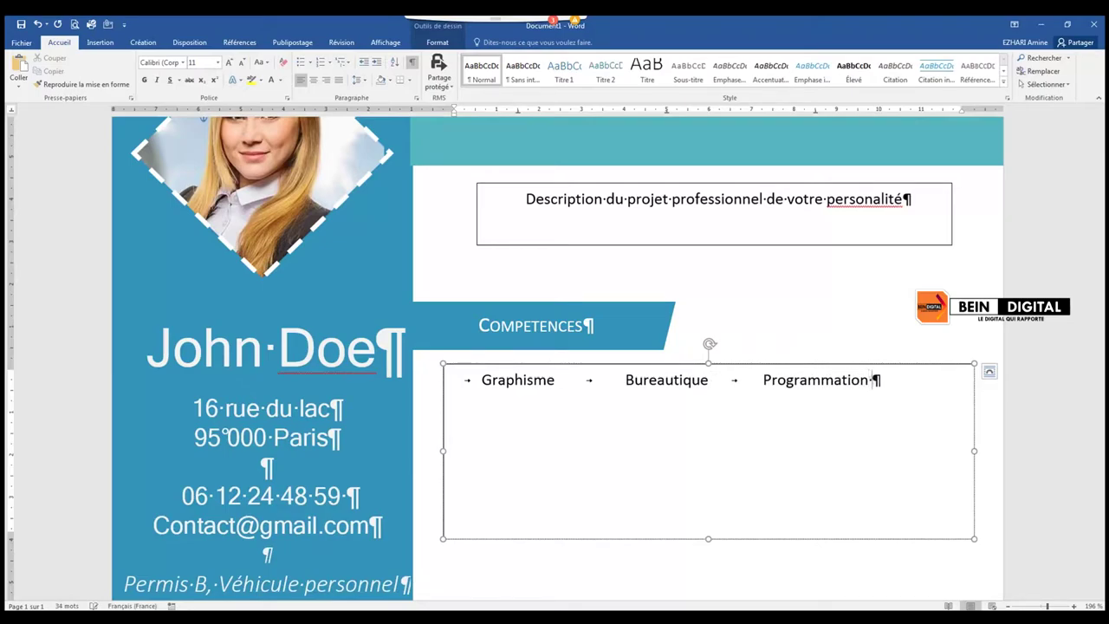
Add the first skills row: Photoshop, Word and PHP
{"action": "key", "text": "Return"}
{"action": "key", "text": "Tab"}
{"action": "type", "text": "Photoshop"}
{"action": "key", "text": "Tab"}
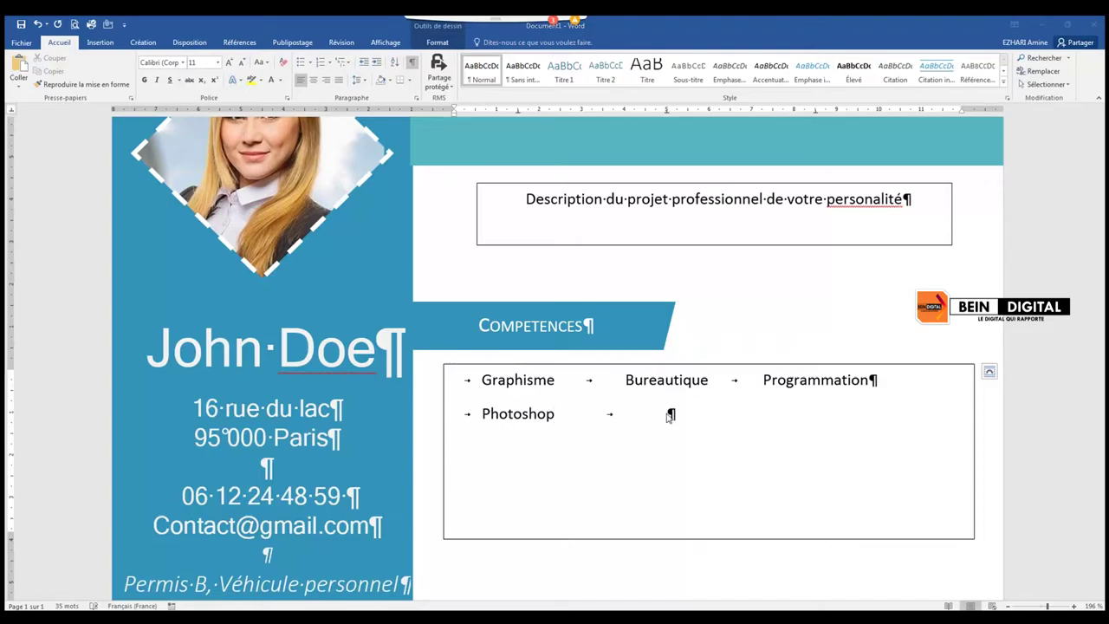
{"action": "left_click", "coordinate": [669, 414]}
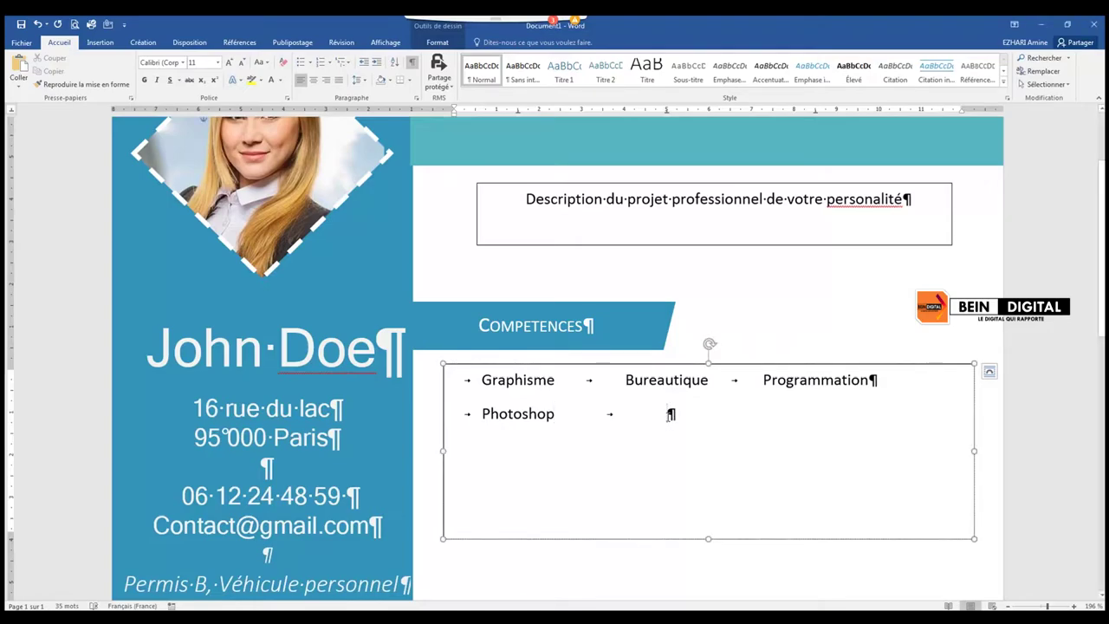
{"action": "type", "text": "wo"}
{"action": "key", "text": "BackSpace"}
{"action": "key", "text": "BackSpace"}
{"action": "type", "text": "Word"}
{"action": "key", "text": "Tab"}
{"action": "type", "text": "PHP"}
Add the row Illustrator, Excel and HTML/CSS, then start a Design row
{"action": "key", "text": "Return"}
{"action": "key", "text": "Tab"}
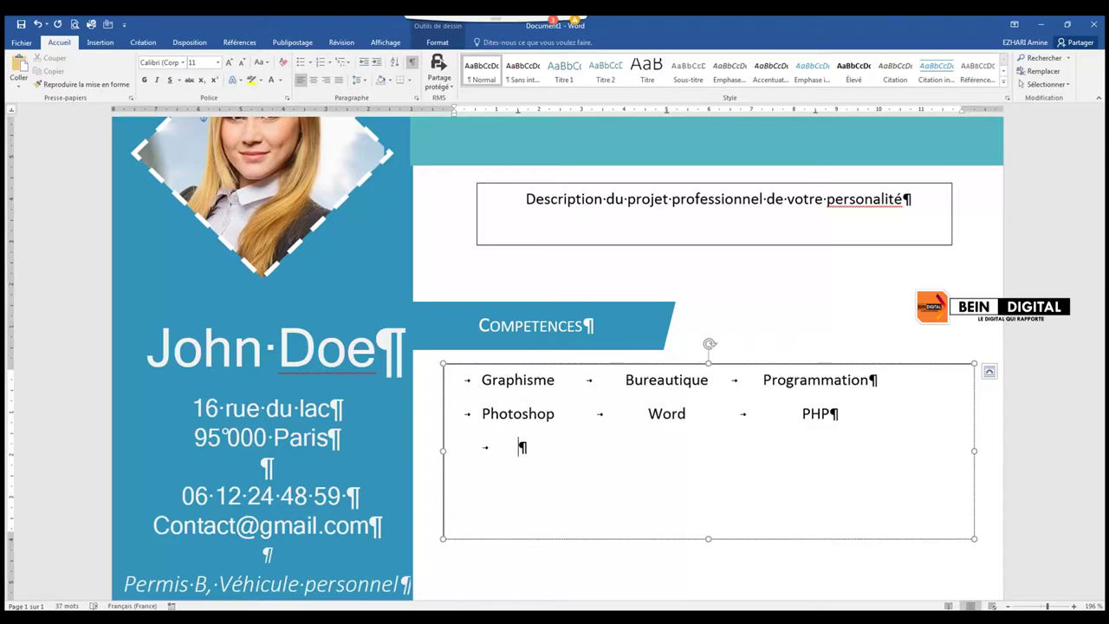
{"action": "type", "text": "Illustra"}
{"action": "type", "text": "tor"}
{"action": "key", "text": "Tab"}
{"action": "type", "text": "Excel"}
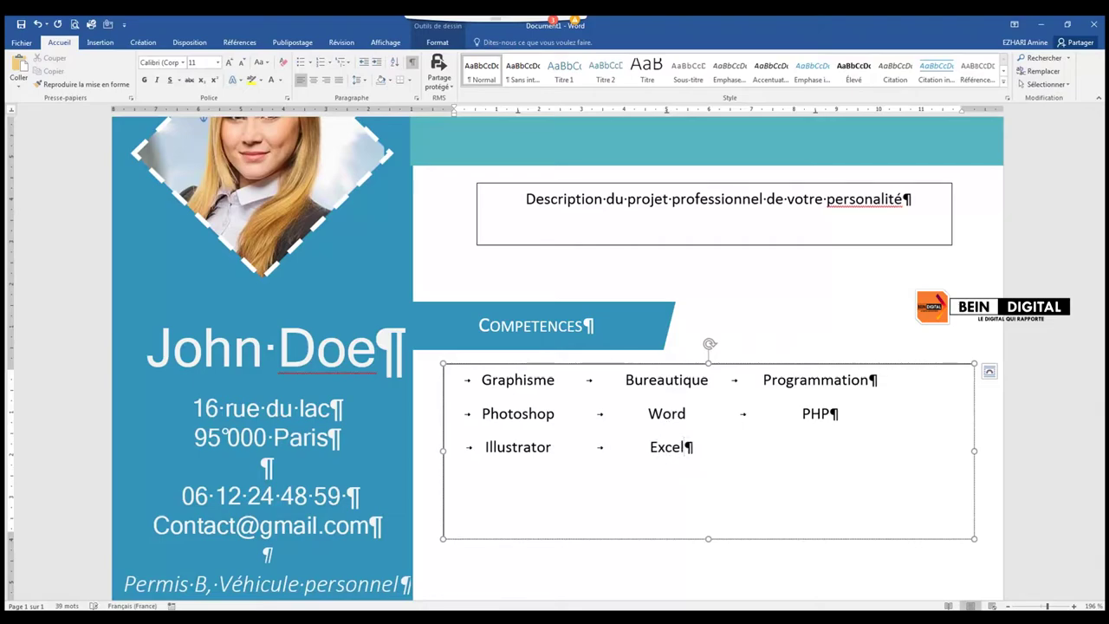
{"action": "key", "text": "Tab"}
{"action": "type", "text": "HTML/CSS "}
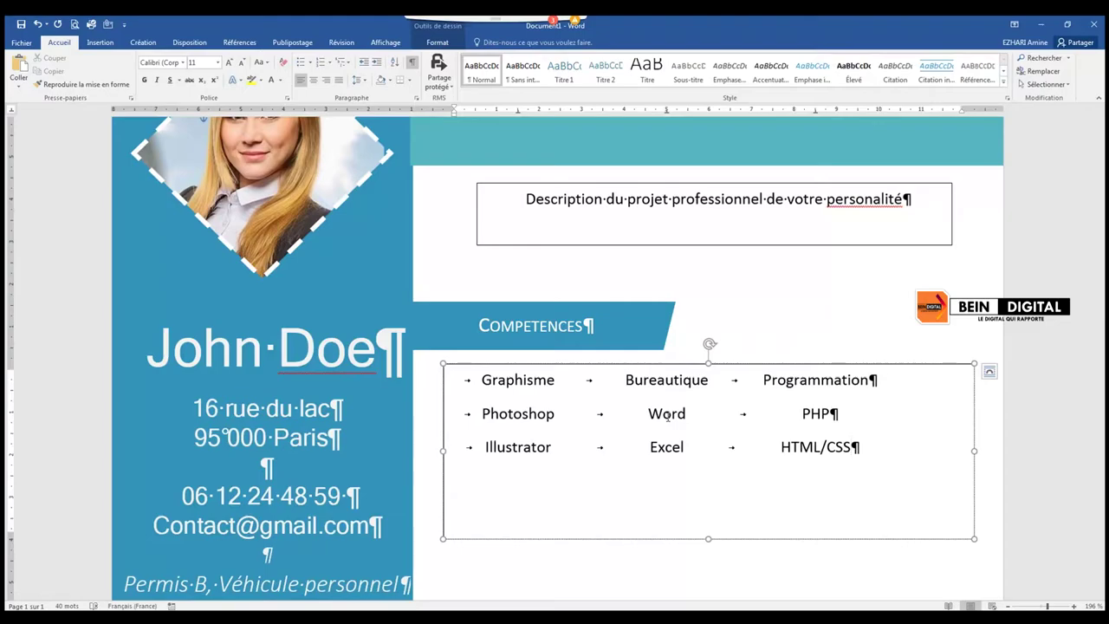
{"action": "type", "text": "Design"}
{"action": "key", "text": "BackSpace"}
{"action": "key", "text": "BackSpace"}
{"action": "key", "text": "BackSpace"}
{"action": "key", "text": "BackSpace"}
{"action": "key", "text": "Tab"}
{"action": "type", "text": "De"}
{"action": "key", "text": "BackSpace"}
{"action": "key", "text": "BackSpace"}
{"action": "type", "text": "Design"}
Hide formatting marks and make the skills text larger and dark grey
{"action": "left_click", "coordinate": [412, 62]}
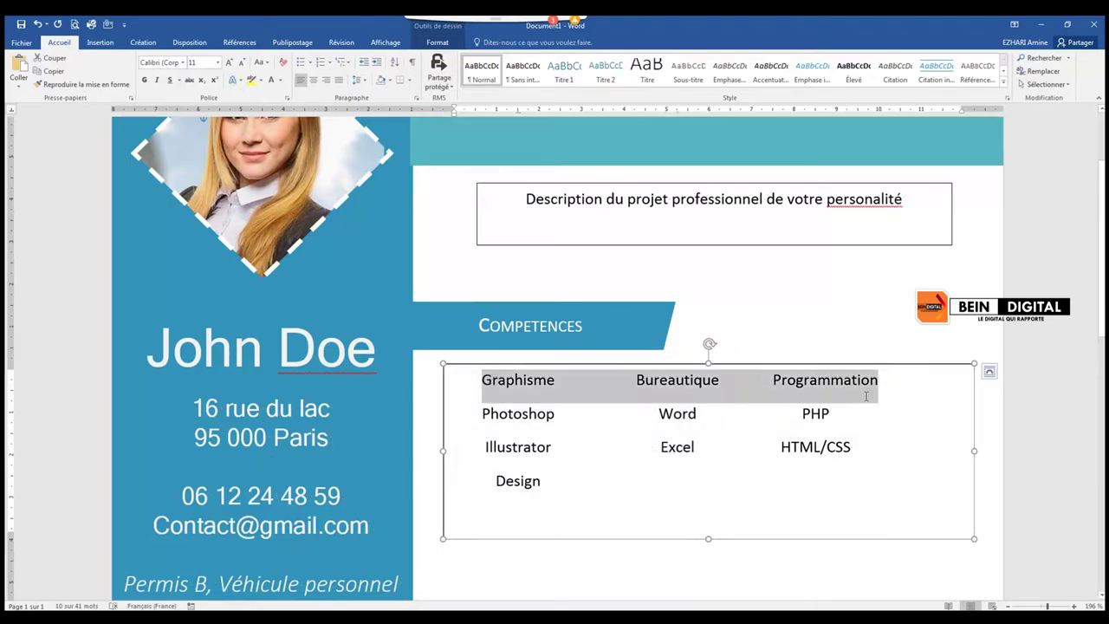
{"action": "left_click", "coordinate": [229, 62]}
{"action": "left_click", "coordinate": [229, 63]}
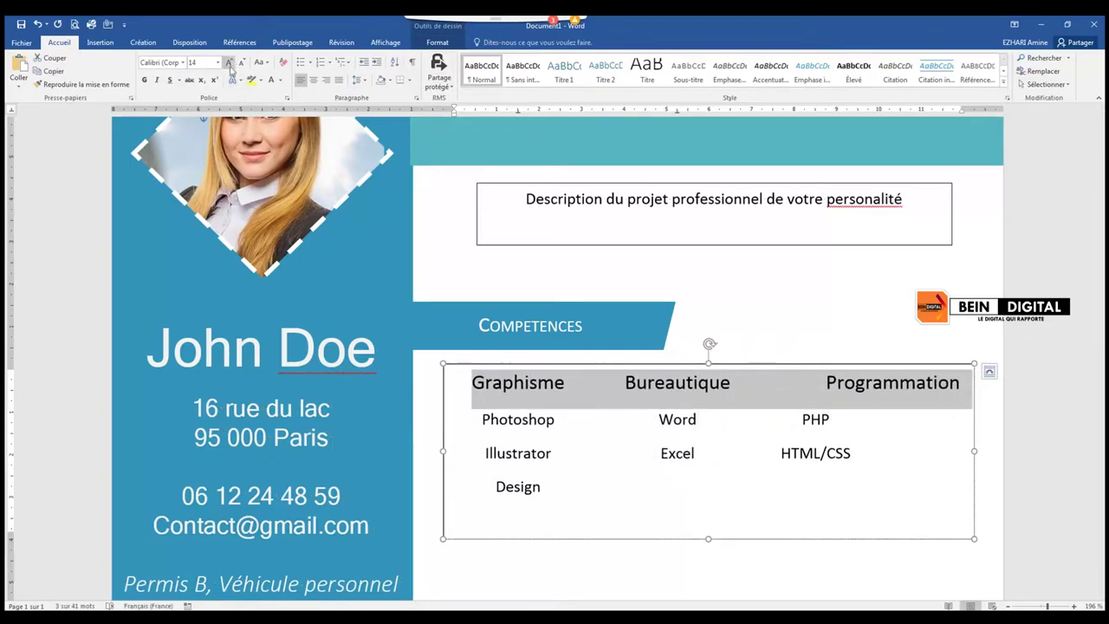
{"action": "left_click", "coordinate": [280, 80]}
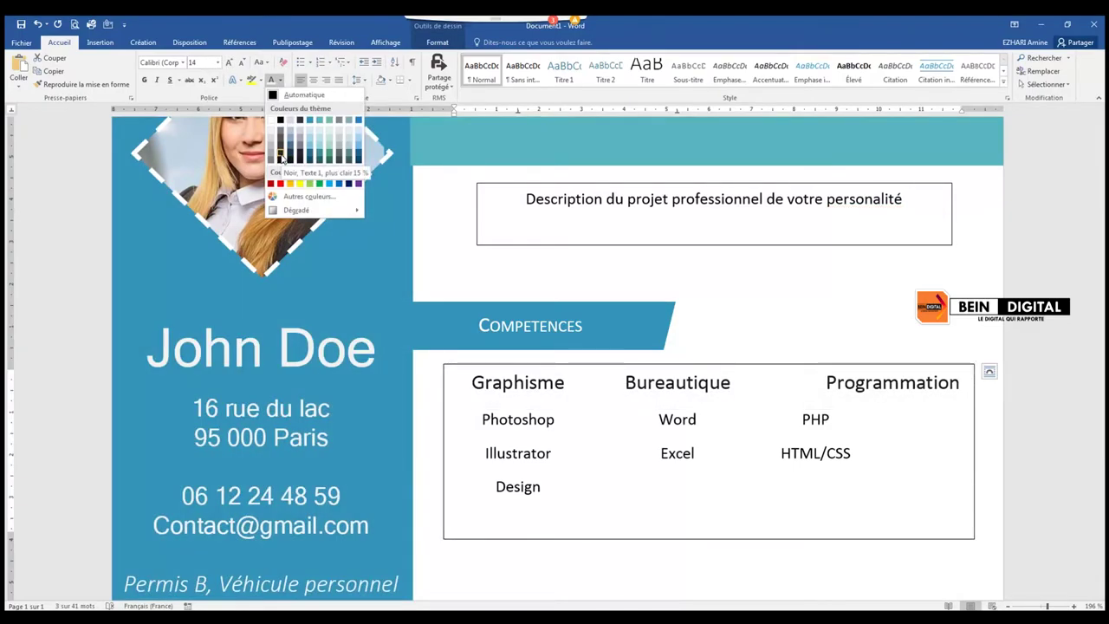
{"action": "left_click", "coordinate": [280, 148]}
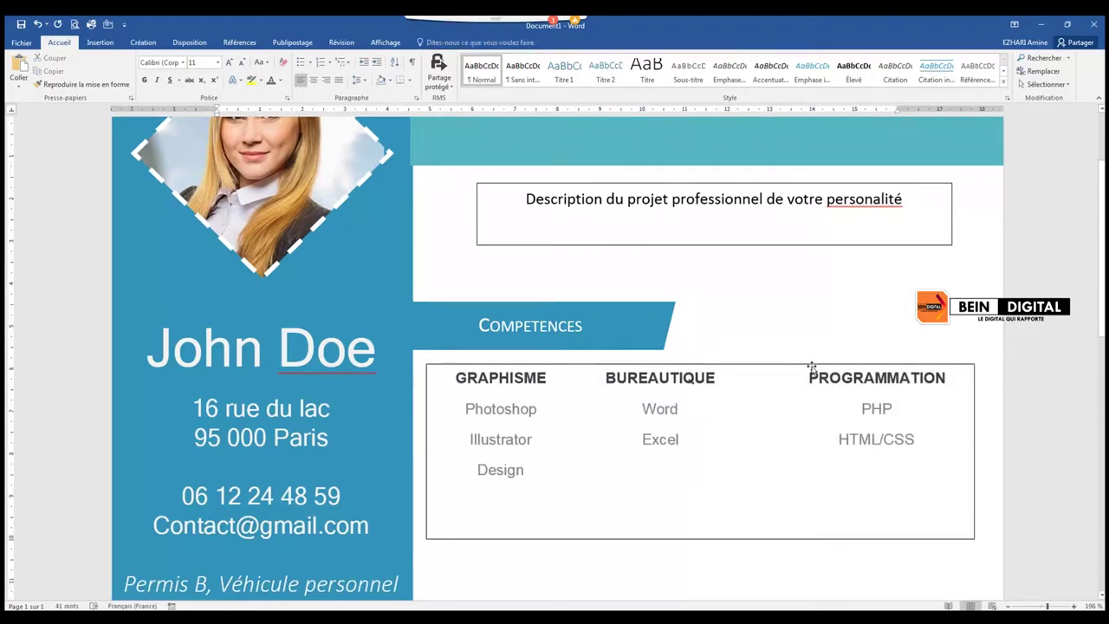
Remove the outline from the skills text box
{"action": "left_click", "coordinate": [793, 364]}
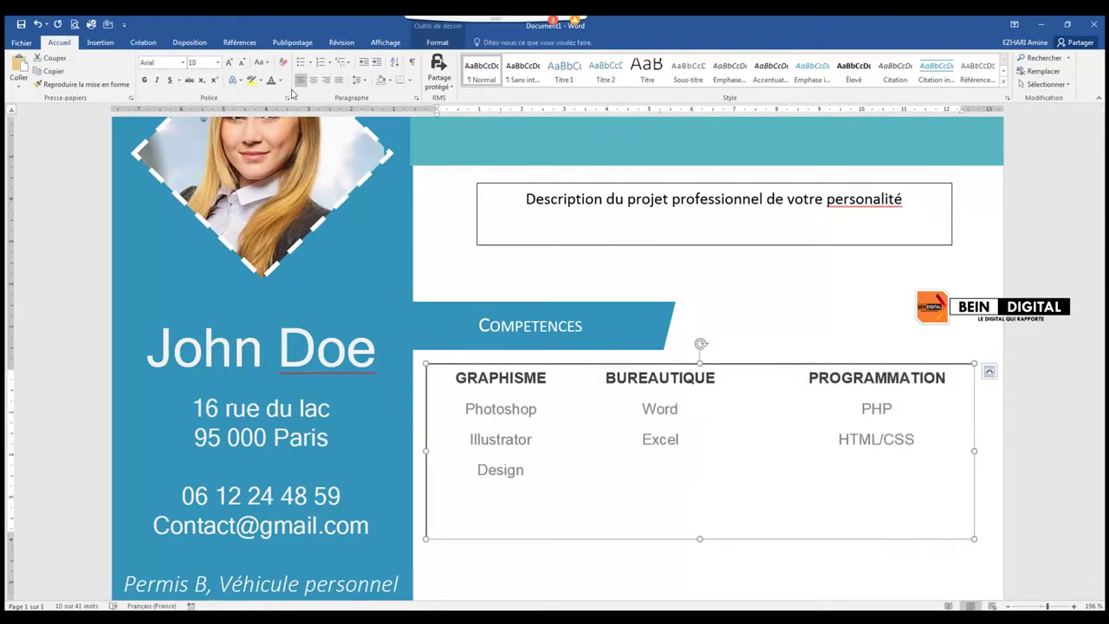
{"action": "left_click", "coordinate": [438, 42]}
{"action": "left_click", "coordinate": [451, 71]}
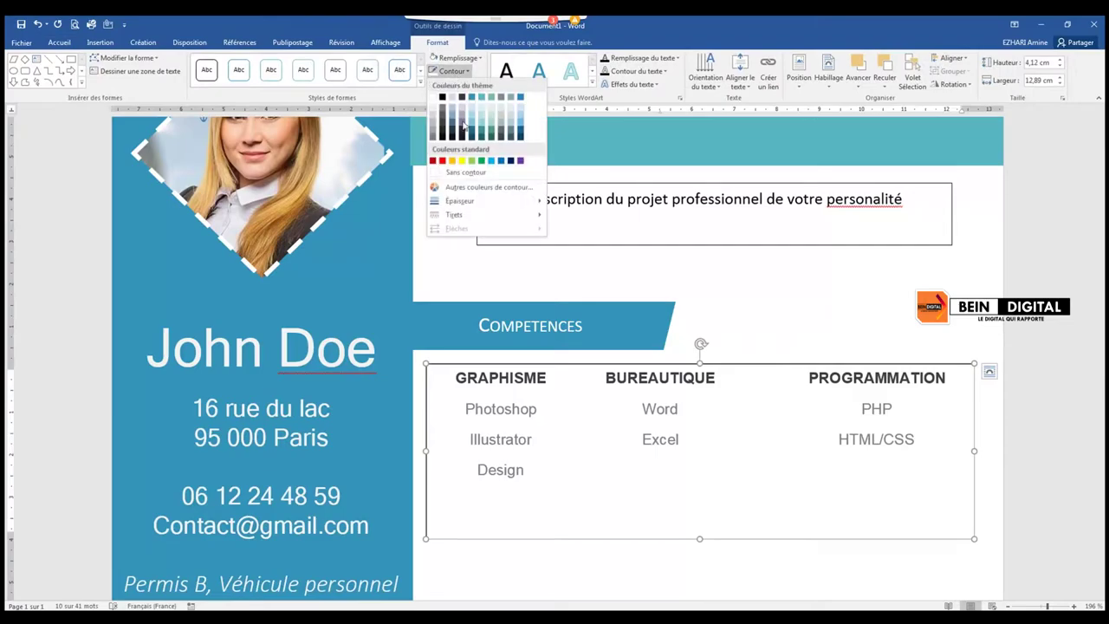
{"action": "left_click", "coordinate": [476, 172]}
Grey and enlarge the description, widen its box, and copy the COMPETENCES banner below
{"action": "left_click", "coordinate": [592, 244]}
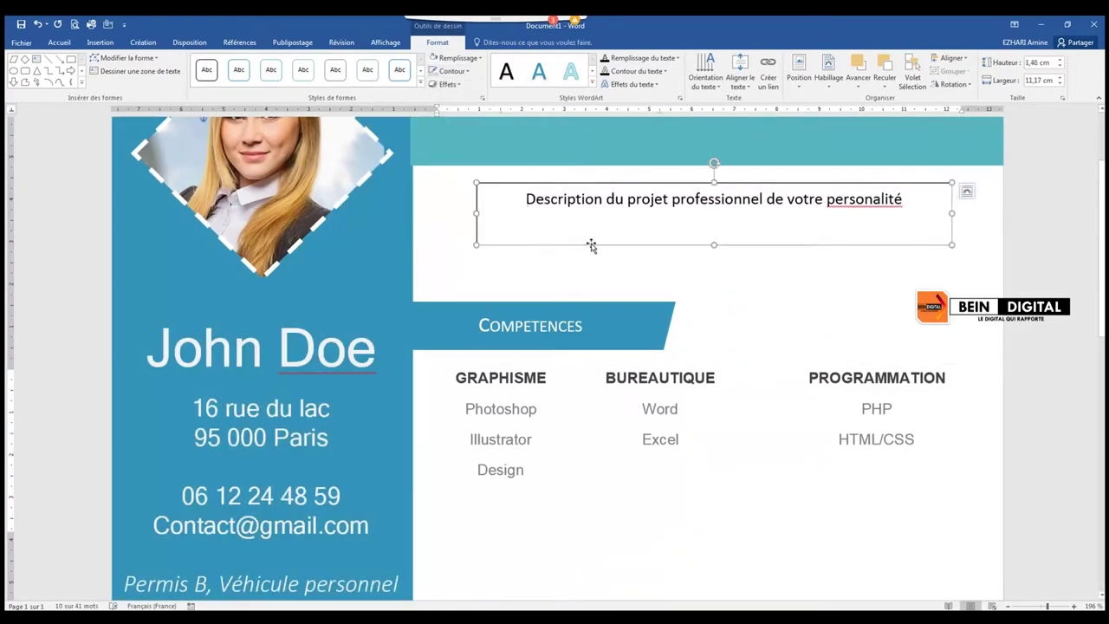
{"action": "left_click", "coordinate": [59, 42]}
{"action": "left_click", "coordinate": [271, 80]}
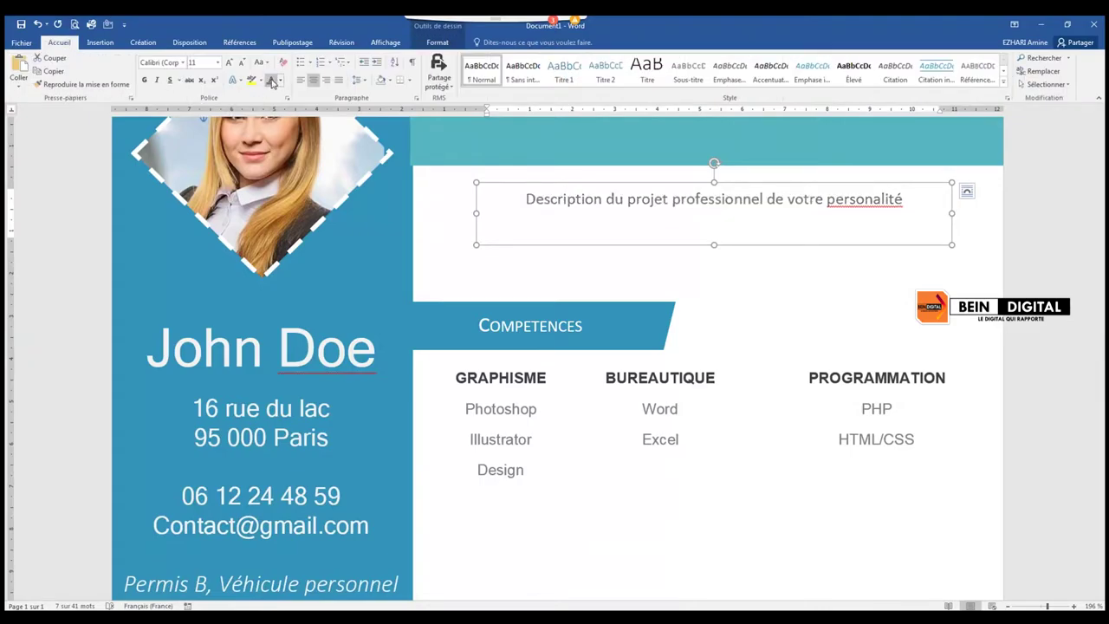
{"action": "left_click", "coordinate": [229, 63]}
{"action": "left_click", "coordinate": [229, 62]}
{"action": "left_click_drag", "start_coordinate": [476, 213], "coordinate": [449, 213]}
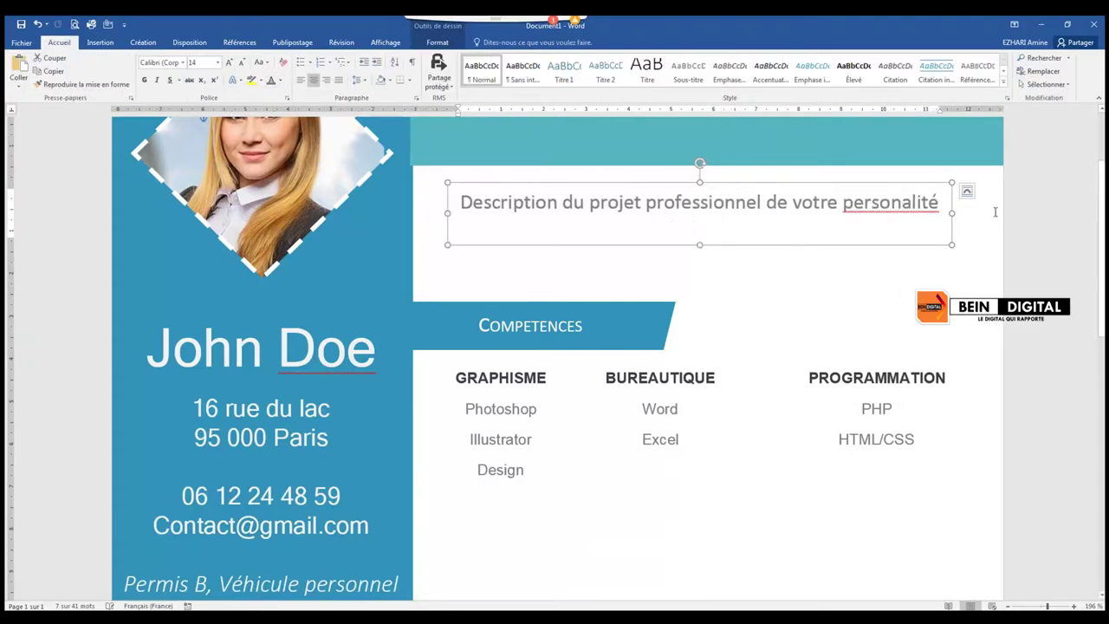
{"action": "left_click_drag", "start_coordinate": [952, 212], "coordinate": [985, 213]}
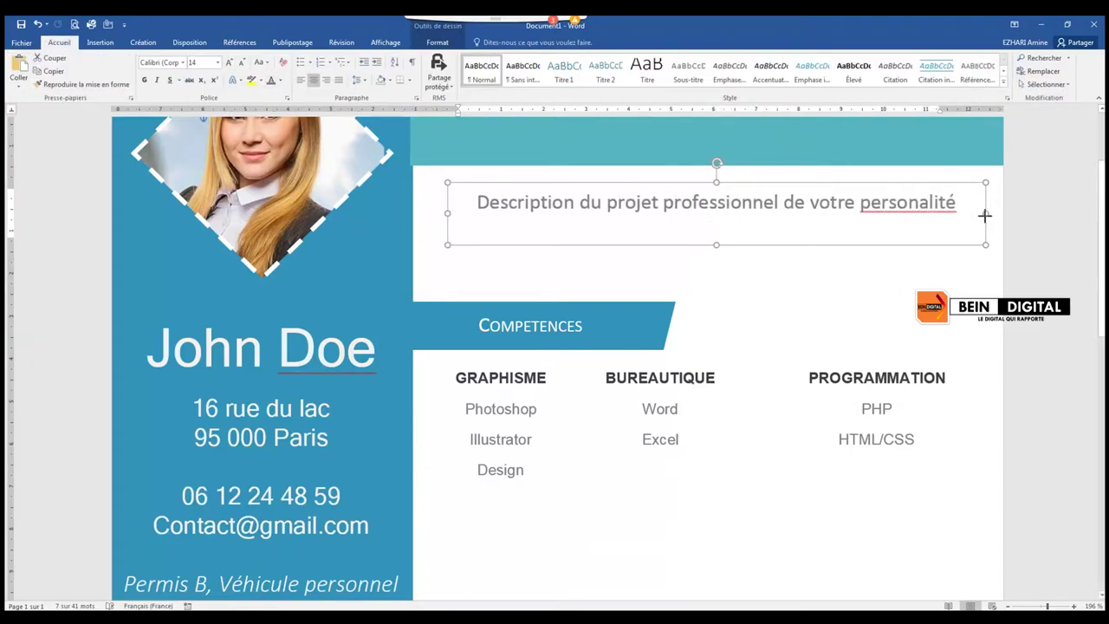
{"action": "left_click", "coordinate": [600, 348]}
{"action": "left_click_drag", "start_coordinate": [600, 350], "coordinate": [604, 525]}
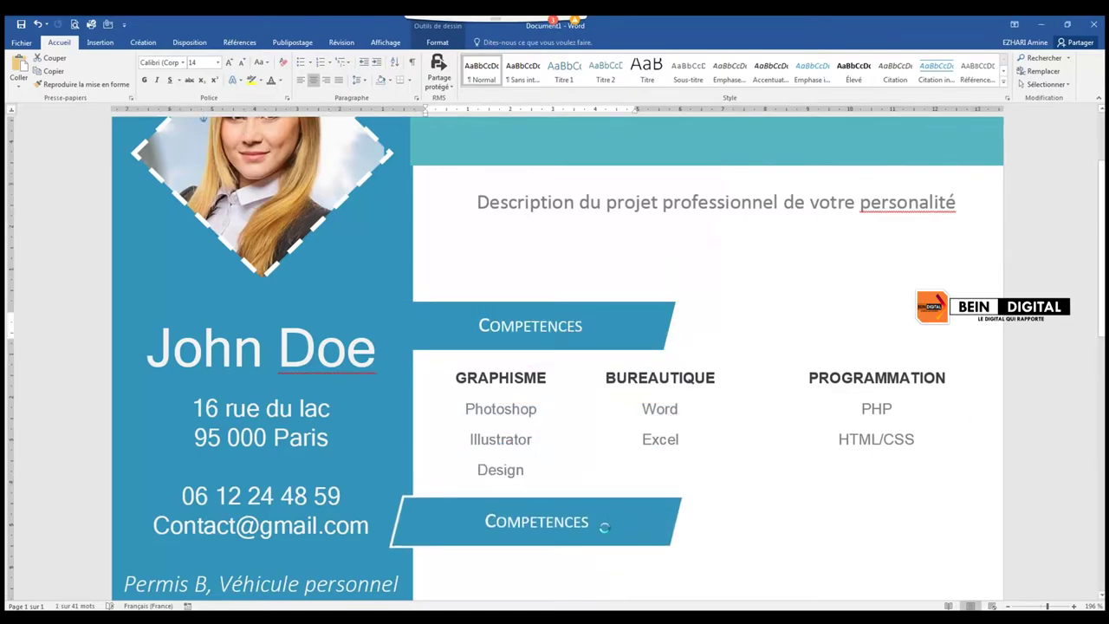
Retitle the copied banner to EXPERIENCES
{"action": "double_click", "coordinate": [564, 520]}
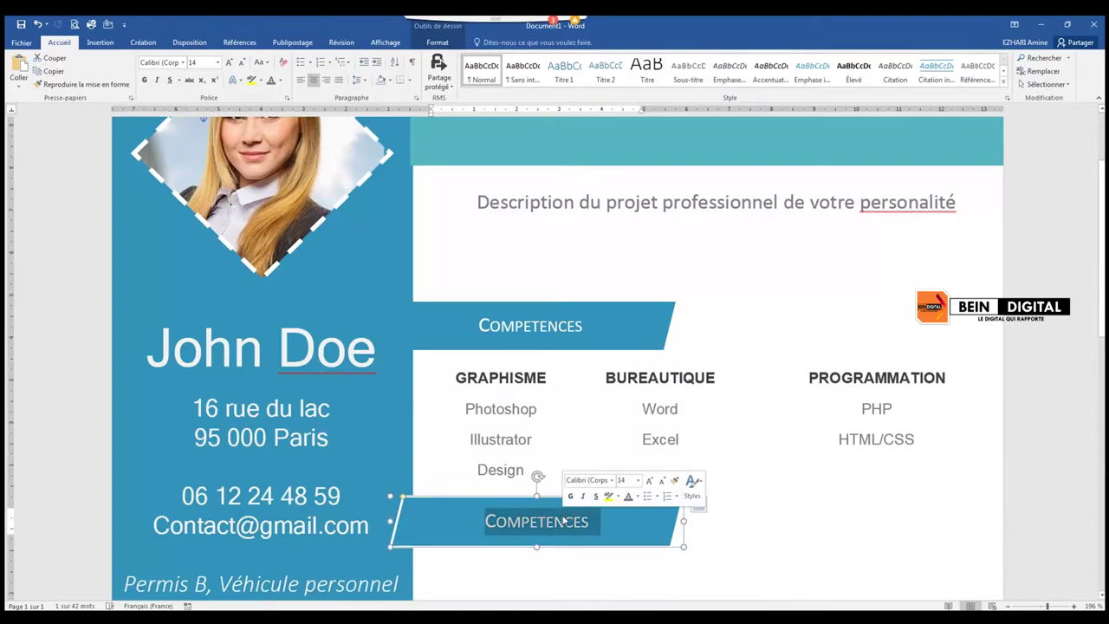
{"action": "type", "text": "EXPERIENCES"}
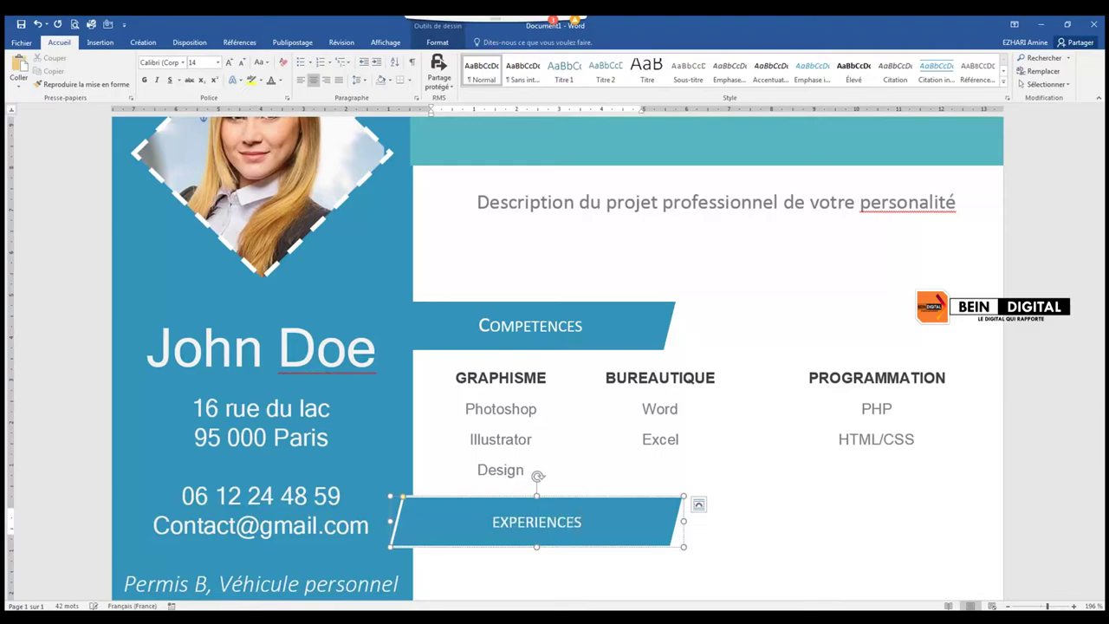
{"action": "right_click", "coordinate": [501, 502]}
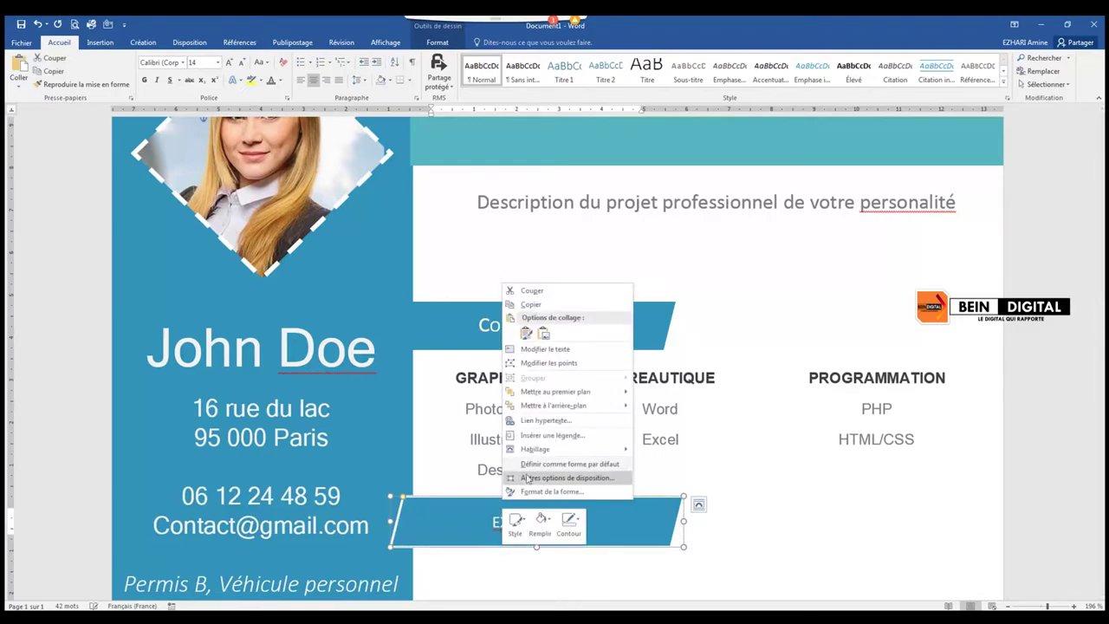
{"action": "left_click", "coordinate": [548, 408]}
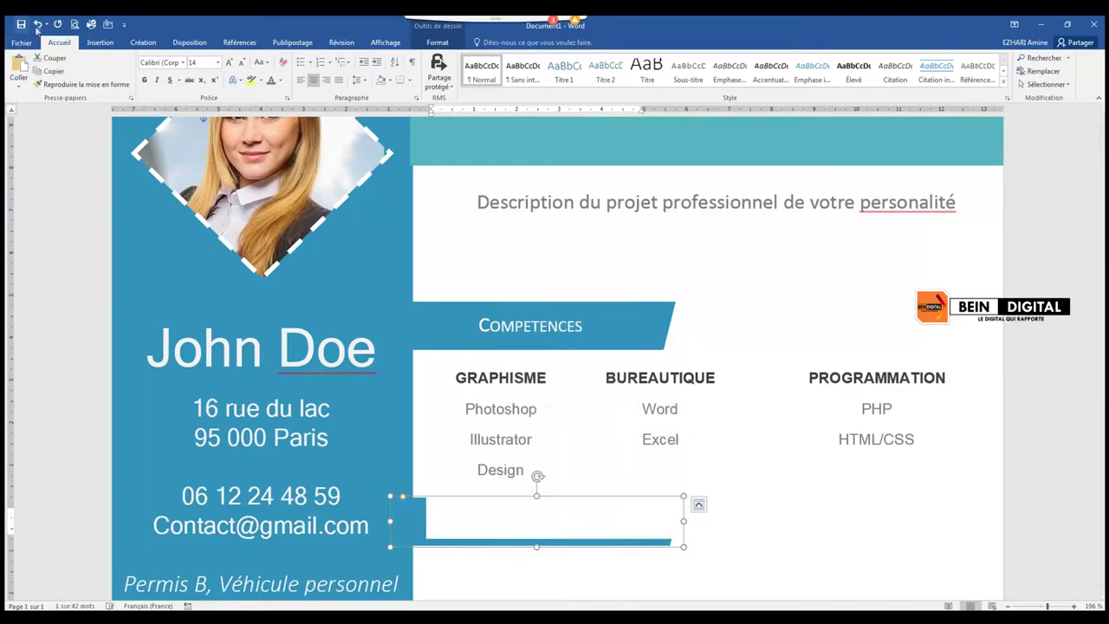
Send the EXPERIENCES banner backward and nudge it slightly lower
{"action": "left_click", "coordinate": [729, 506]}
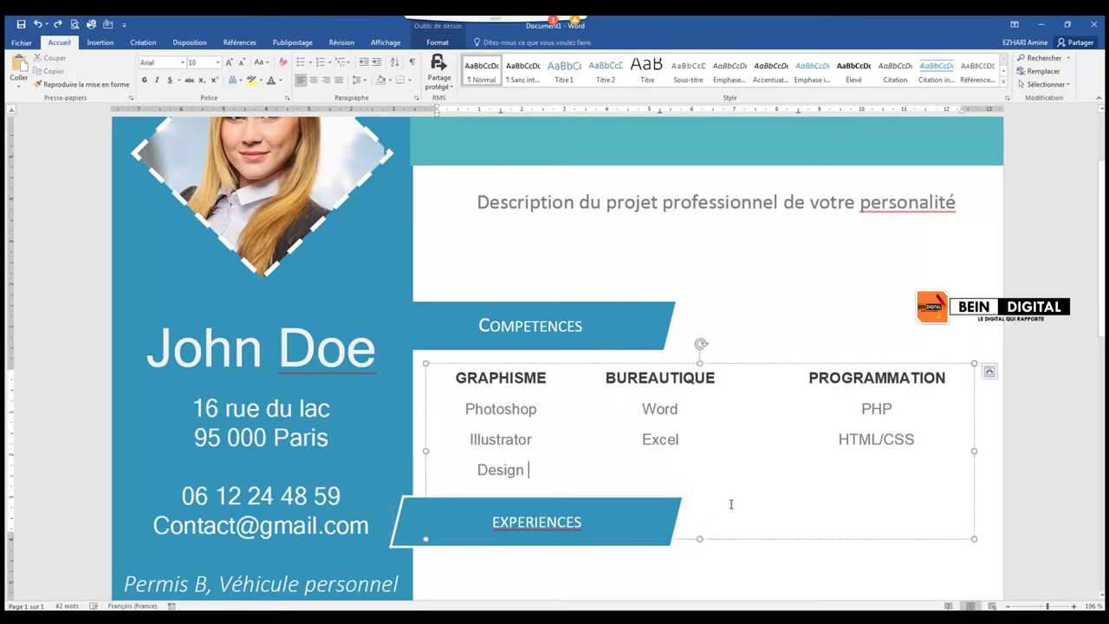
{"action": "right_click", "coordinate": [411, 513]}
{"action": "left_click", "coordinate": [578, 416]}
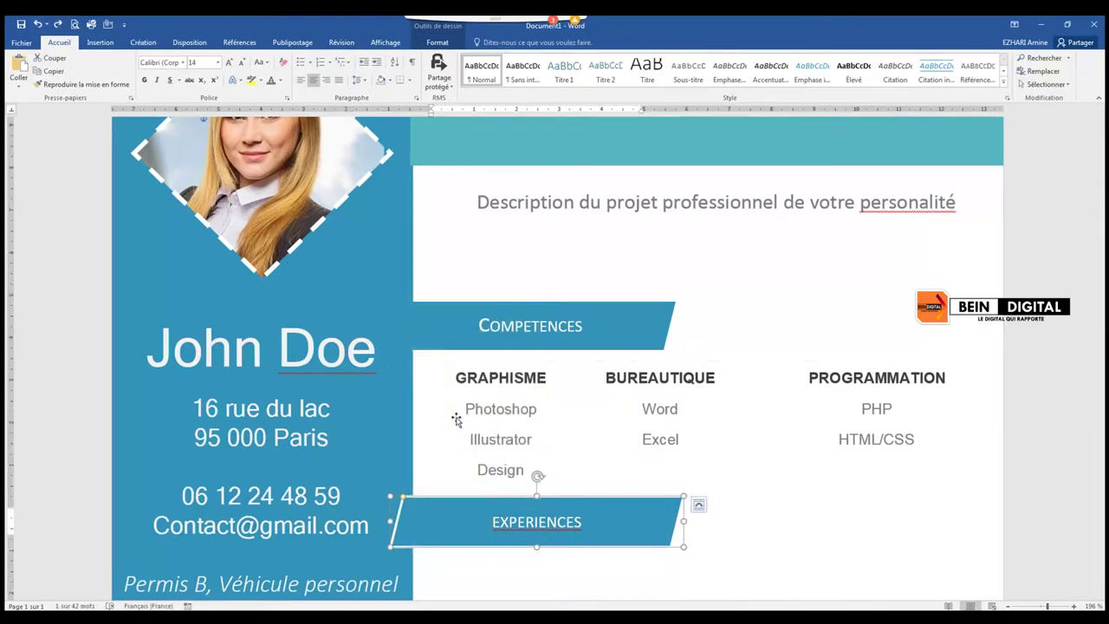
{"action": "left_click", "coordinate": [37, 24]}
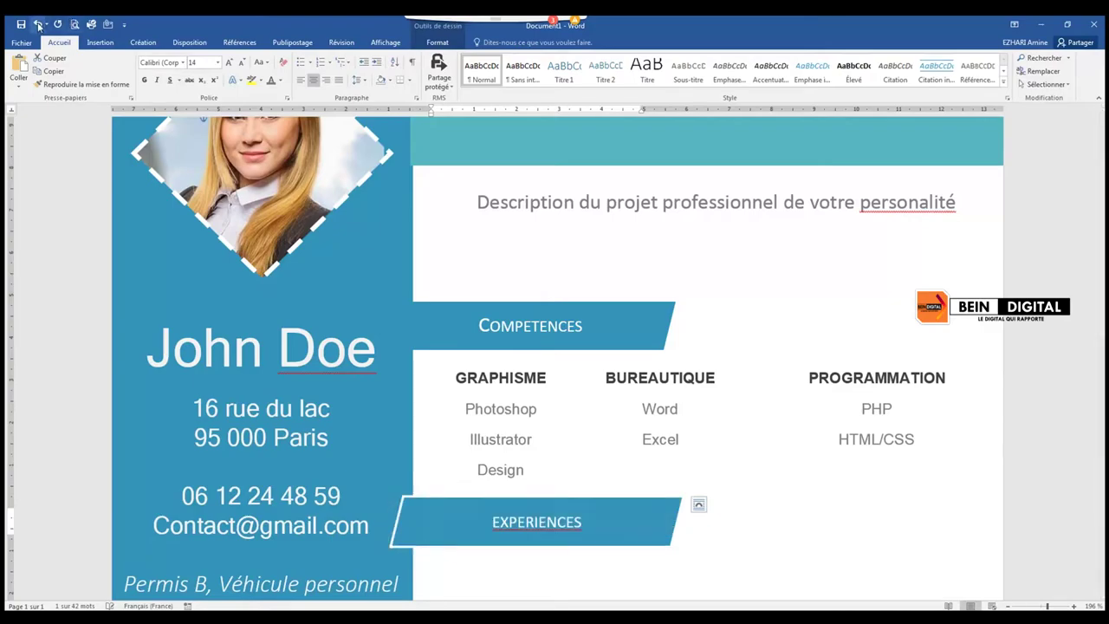
{"action": "key", "text": "Down"}
{"action": "key", "text": "Down"}
{"action": "key", "text": "Down"}
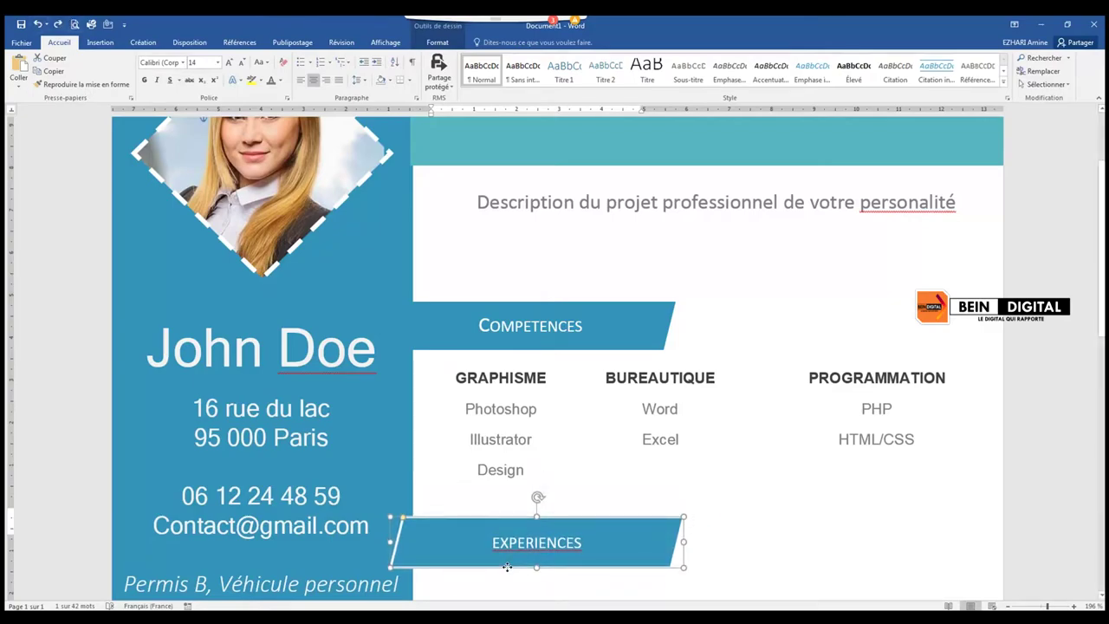
{"action": "right_click", "coordinate": [434, 518]}
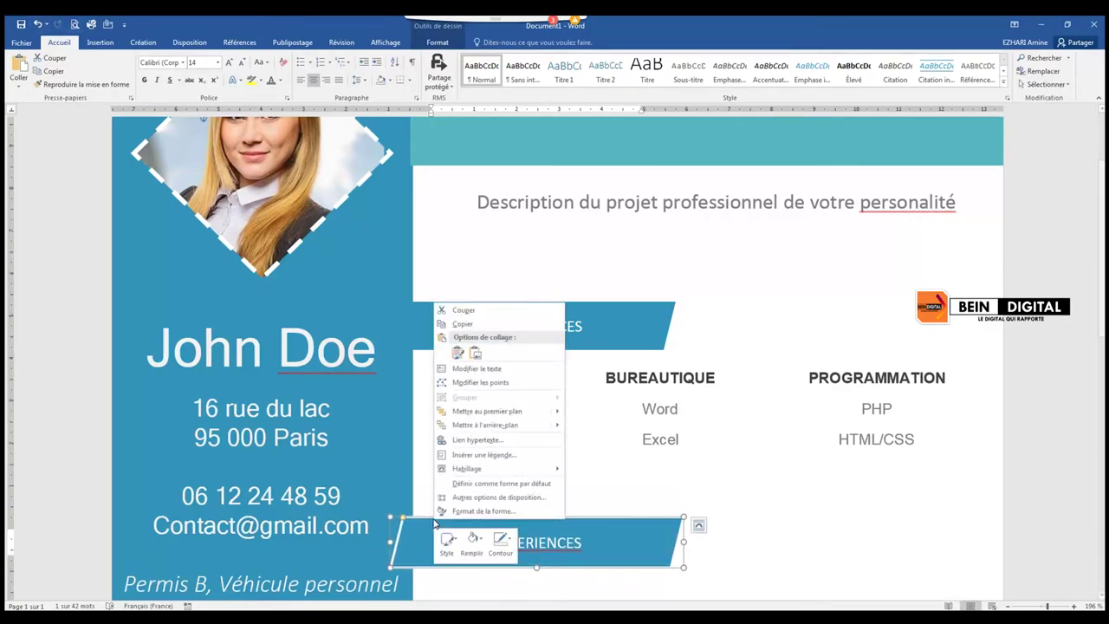
{"action": "left_click", "coordinate": [556, 425]}
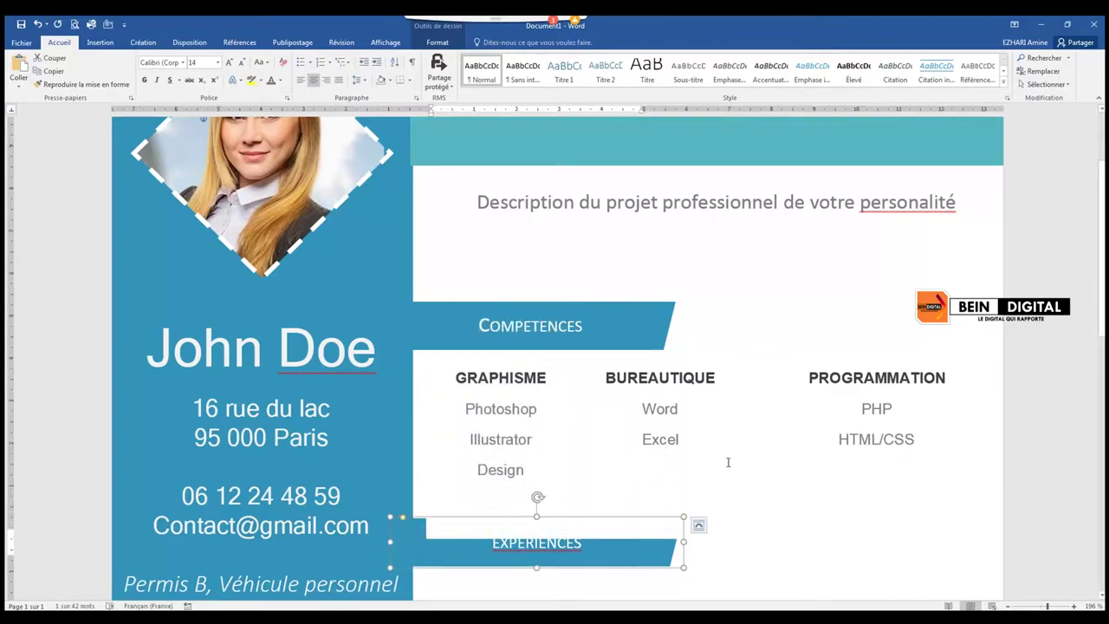
Shorten the skills box so it no longer covers the EXPERIENCES banner
{"action": "left_click", "coordinate": [684, 510]}
{"action": "left_click_drag", "start_coordinate": [701, 520], "coordinate": [700, 491]}
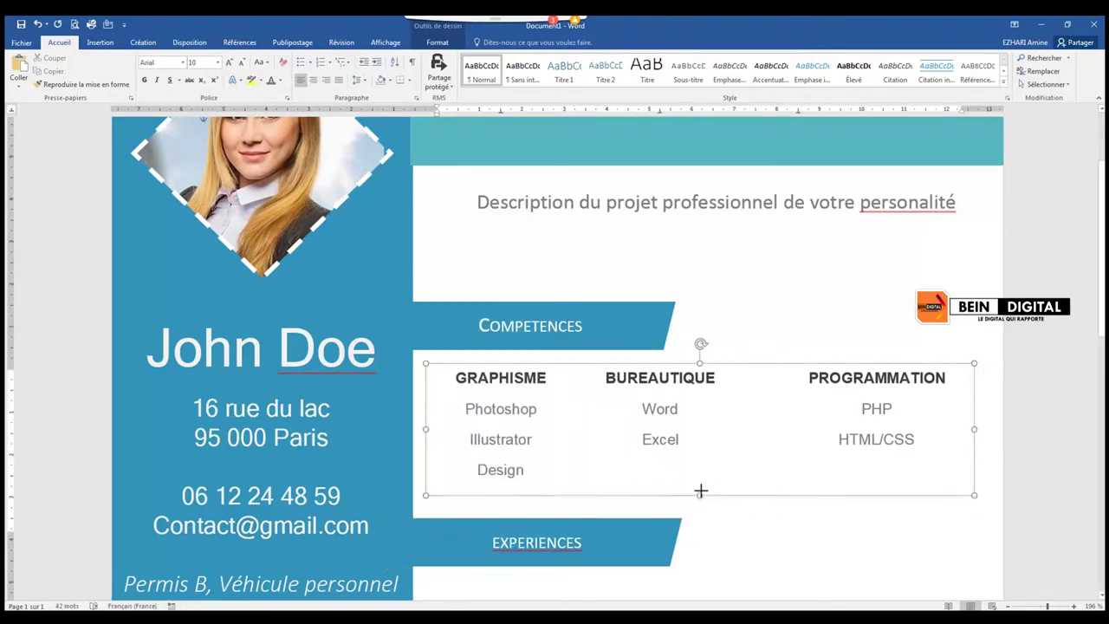
{"action": "left_click", "coordinate": [736, 546]}
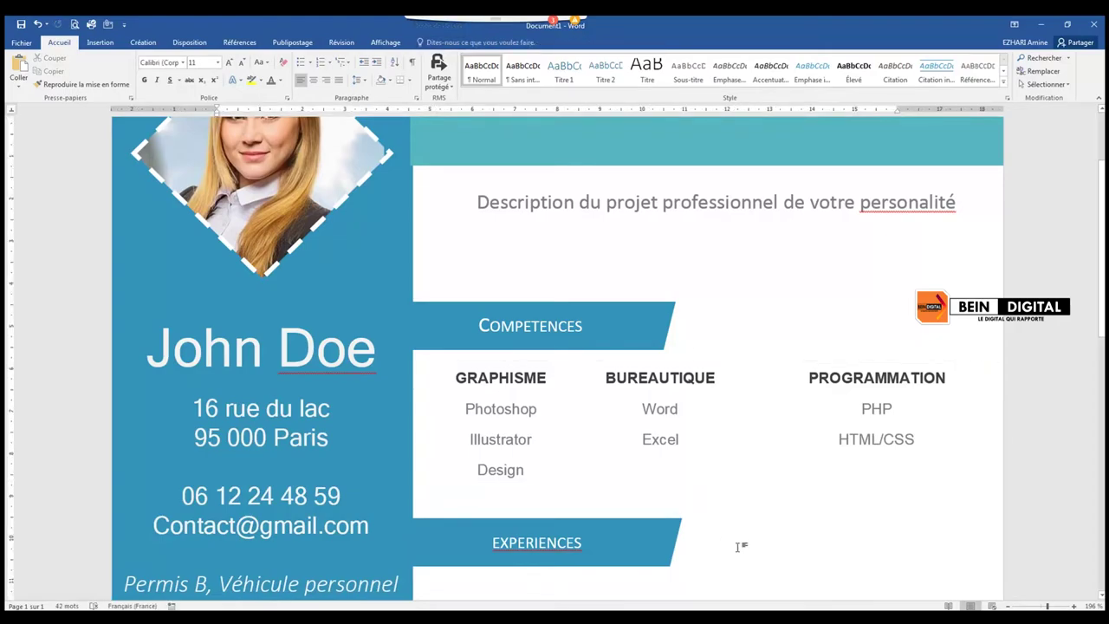
{"action": "scroll", "coordinate": [769, 474], "scroll_direction": "down", "scroll_amount": 3}
Accept the spelling correction for EXPERIENCES and align the banner
{"action": "right_click", "coordinate": [587, 401]}
{"action": "left_click", "coordinate": [590, 404]}
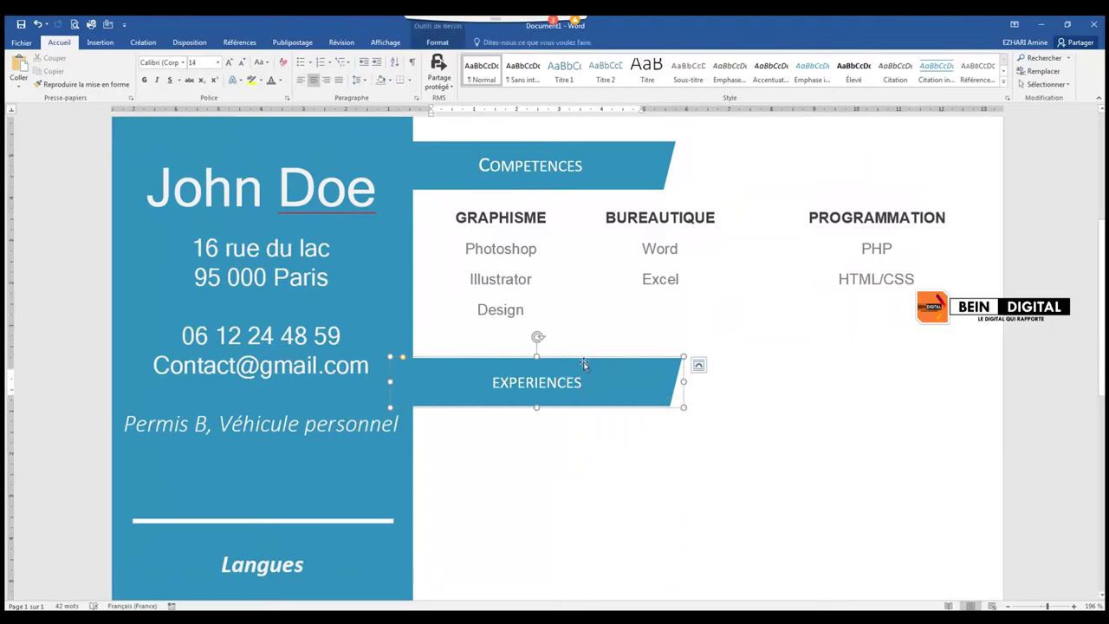
{"action": "left_click_drag", "start_coordinate": [583, 361], "coordinate": [584, 364]}
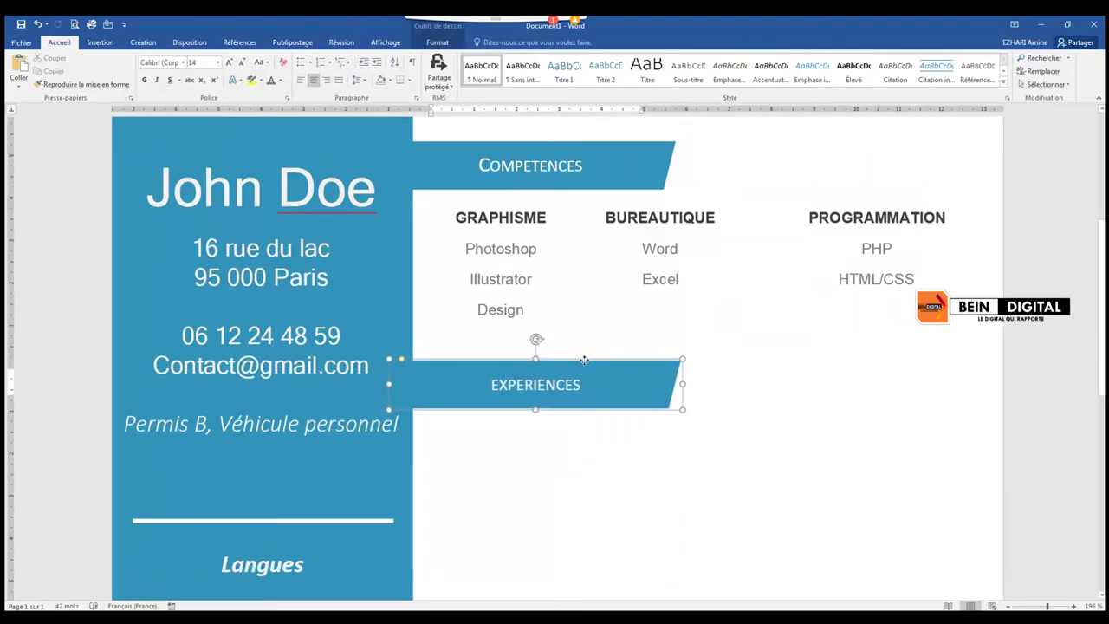
{"action": "left_click", "coordinate": [589, 468]}
{"action": "scroll", "coordinate": [589, 468], "scroll_direction": "up", "scroll_amount": 3}
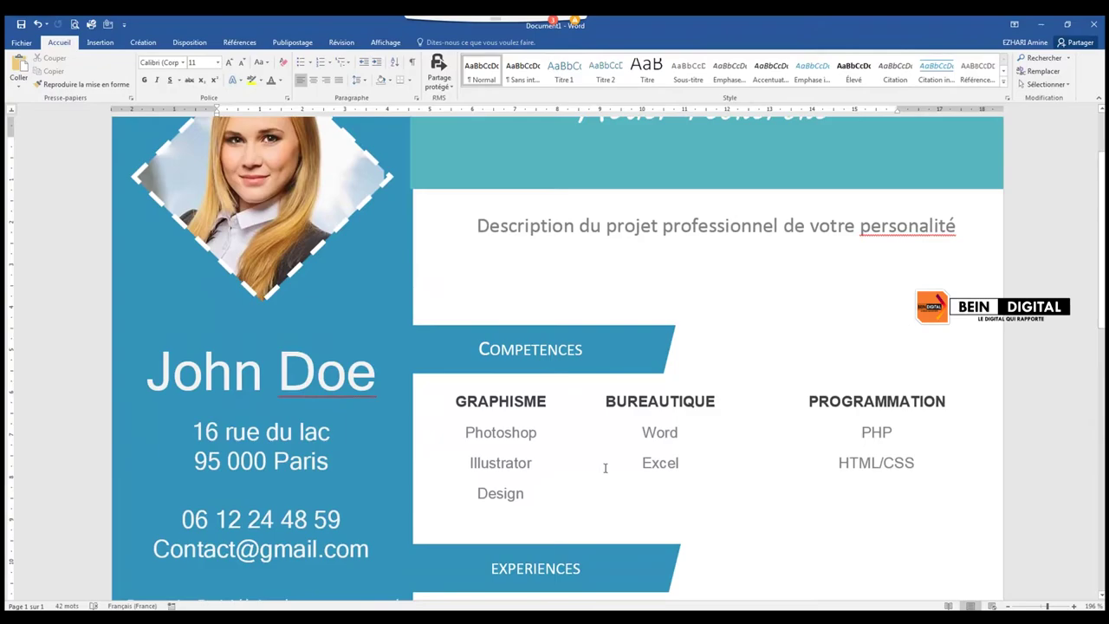
{"action": "left_click_drag", "start_coordinate": [1103, 236], "coordinate": [1103, 338]}
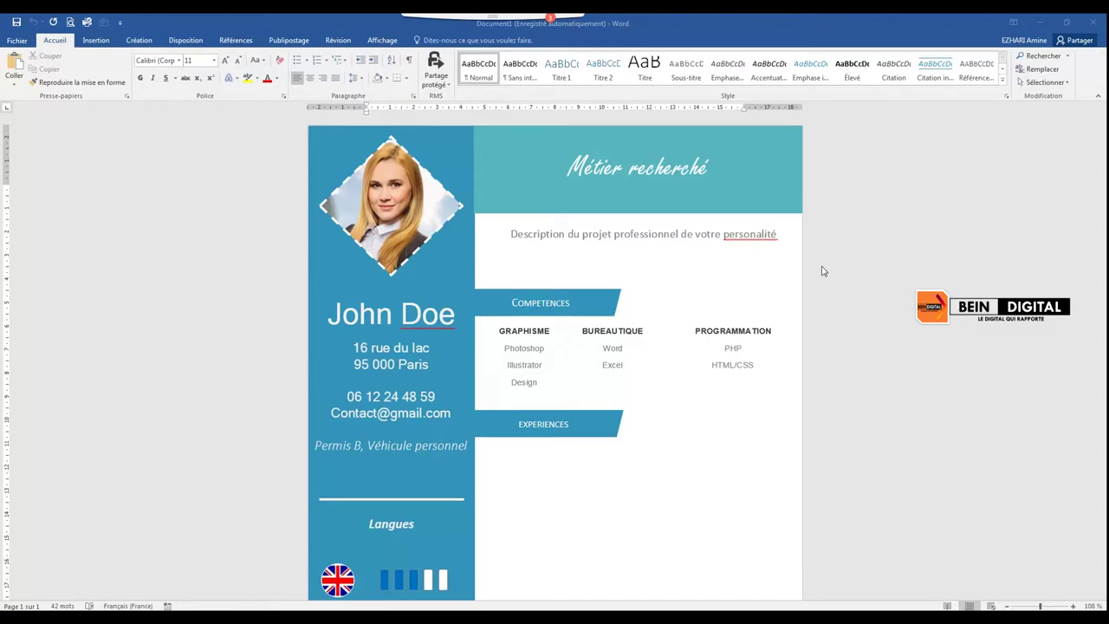
Draw a straight vertical line below the EXPERIENCES banner
{"action": "left_click", "coordinate": [97, 41]}
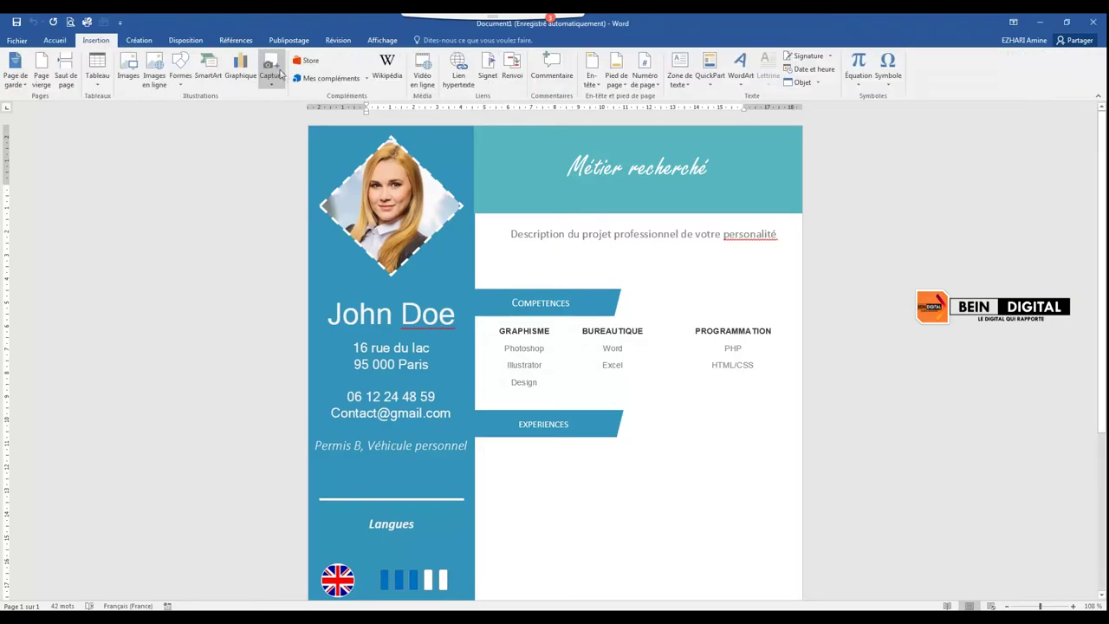
{"action": "left_click", "coordinate": [181, 84]}
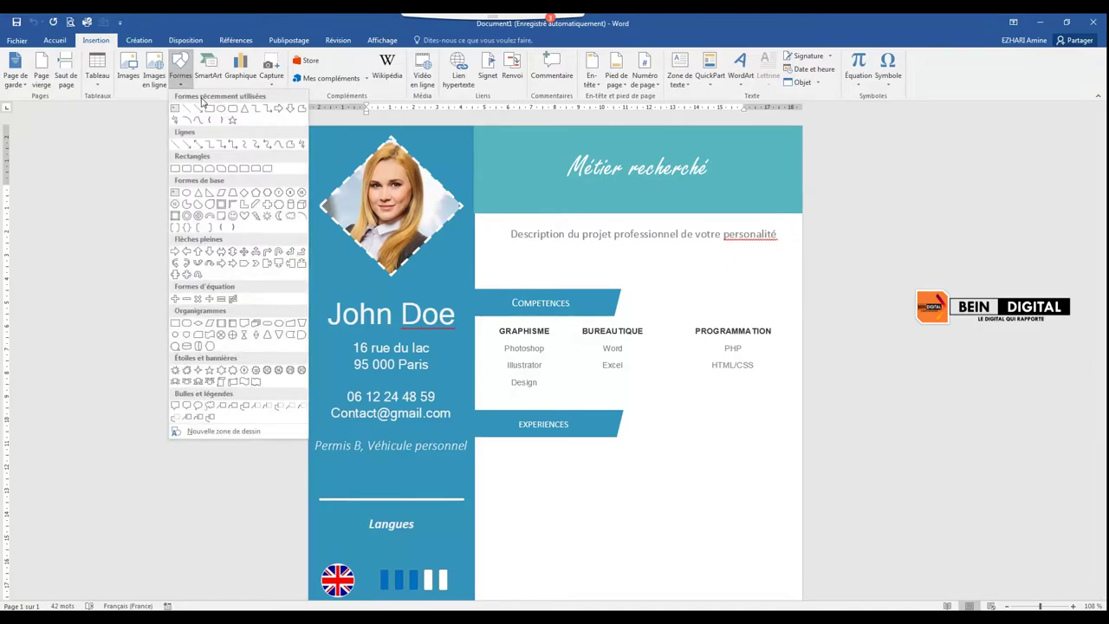
{"action": "left_click", "coordinate": [192, 108]}
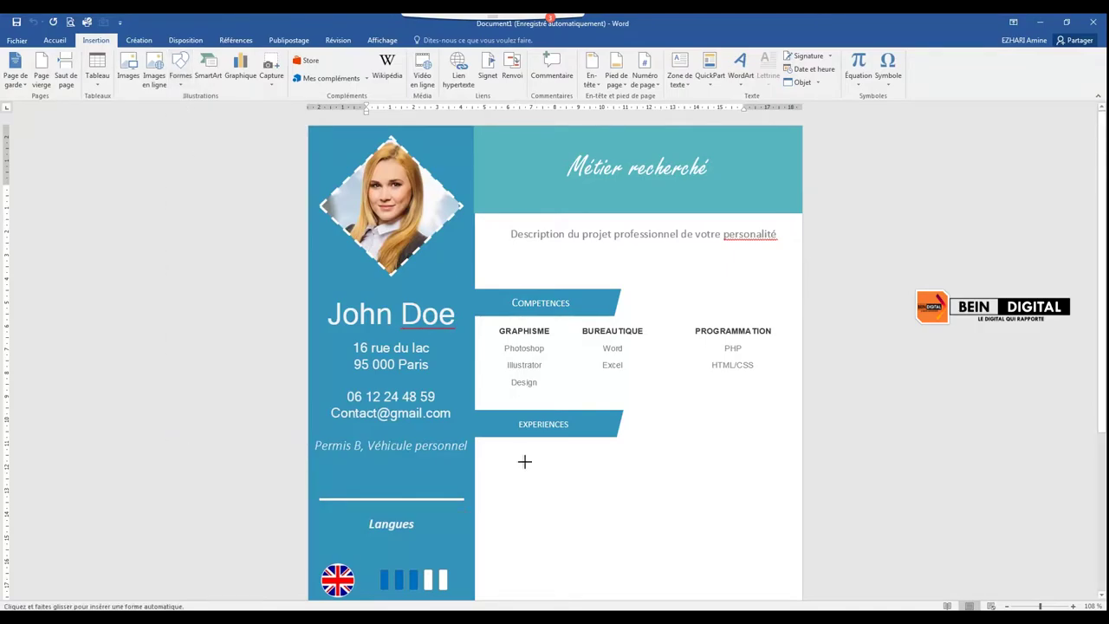
{"action": "left_click_drag", "start_coordinate": [527, 461], "coordinate": [528, 587]}
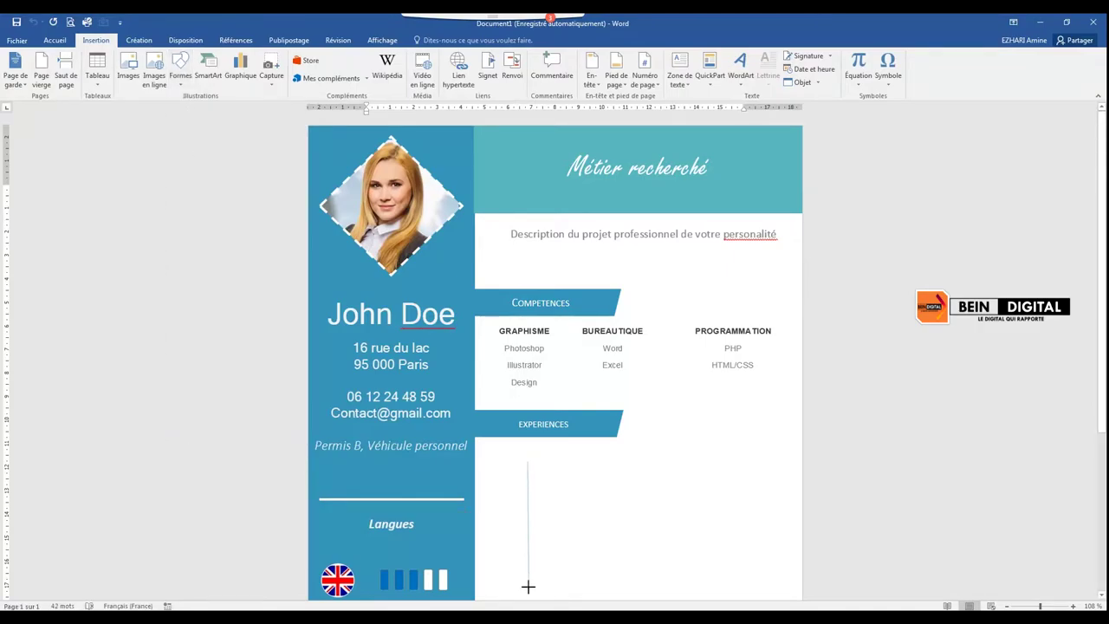
{"action": "left_click_drag", "start_coordinate": [527, 586], "coordinate": [528, 586]}
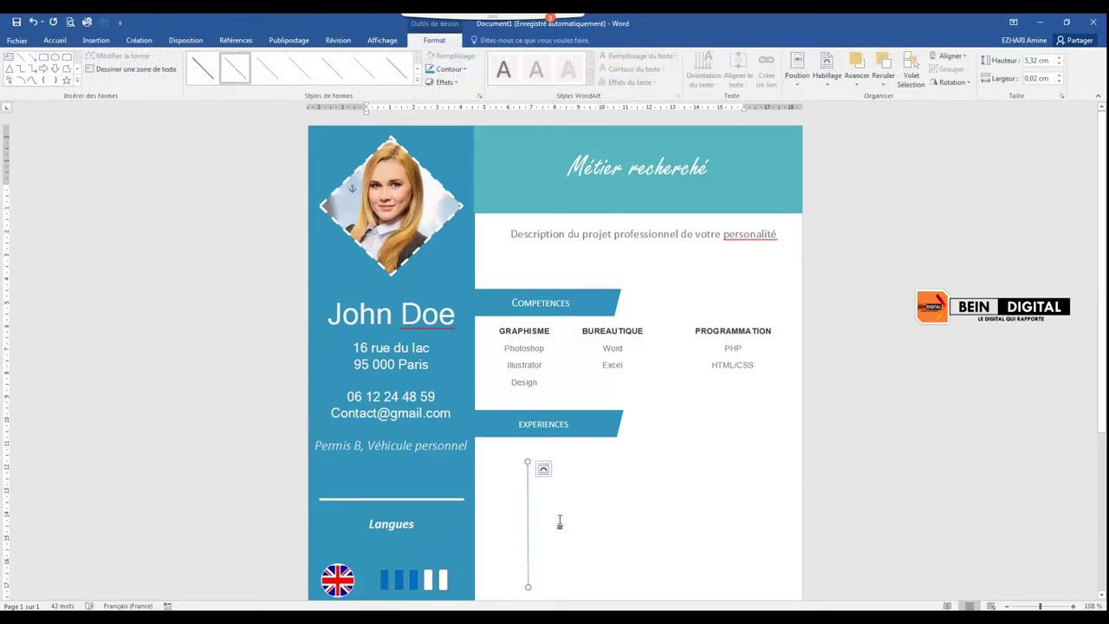
Make the timeline line grey, thicker and dotted
{"action": "left_click", "coordinate": [448, 69]}
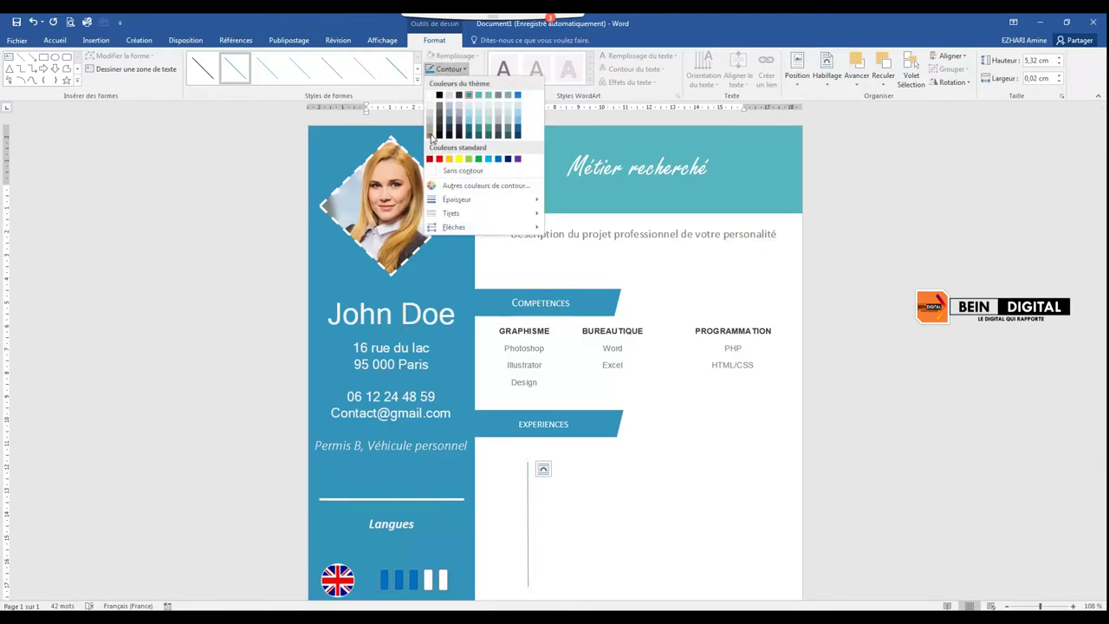
{"action": "left_click", "coordinate": [431, 137]}
{"action": "left_click", "coordinate": [459, 69]}
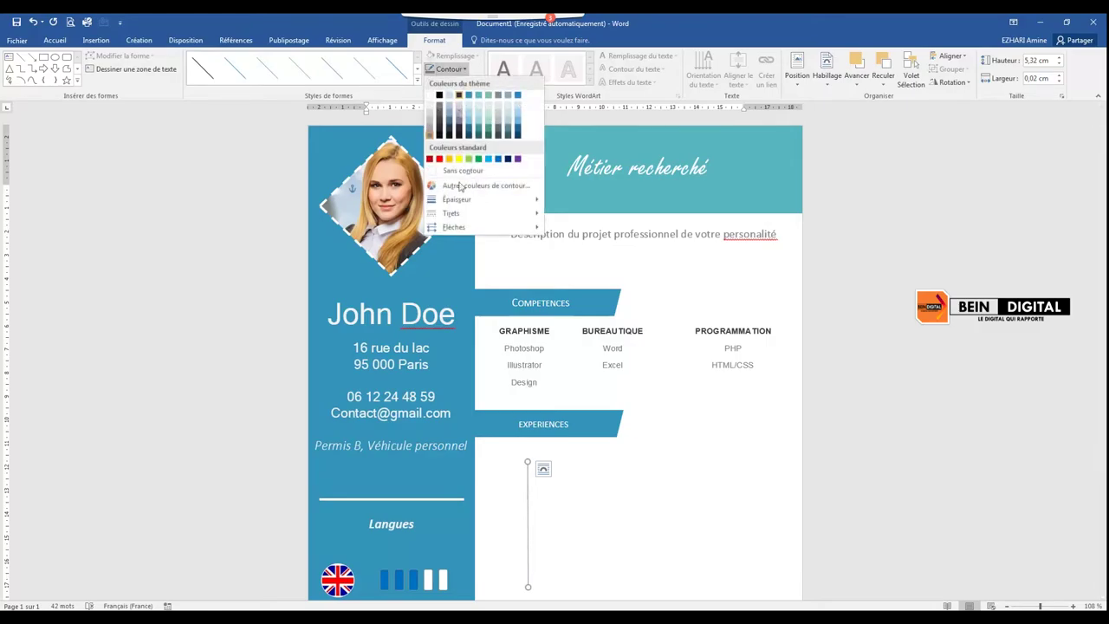
{"action": "mouse_move", "coordinate": [456, 200]}
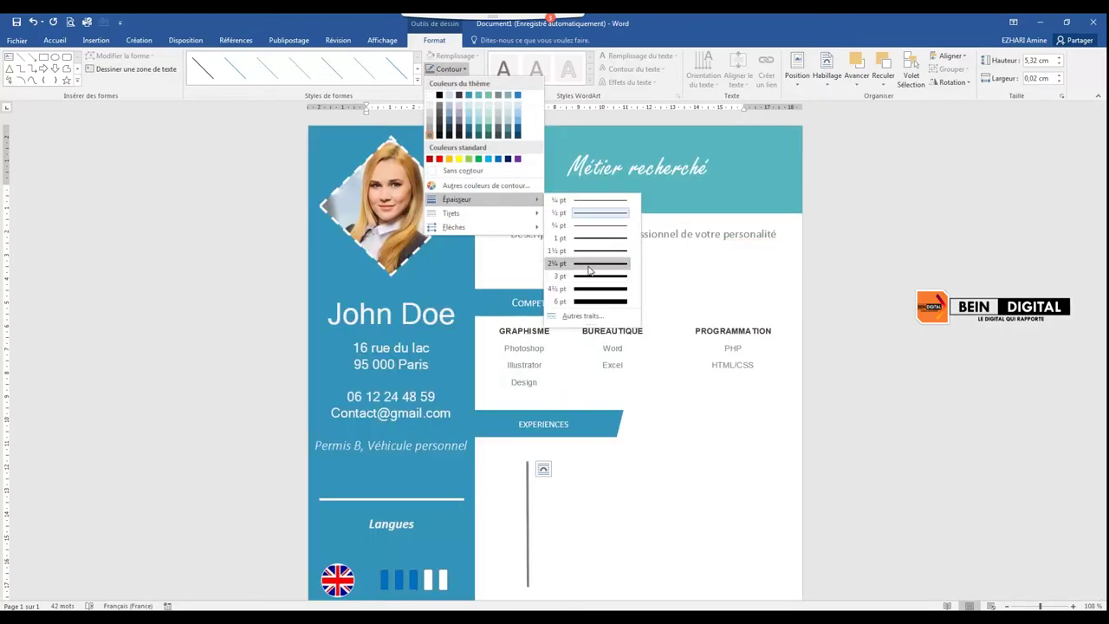
{"action": "left_click", "coordinate": [589, 276]}
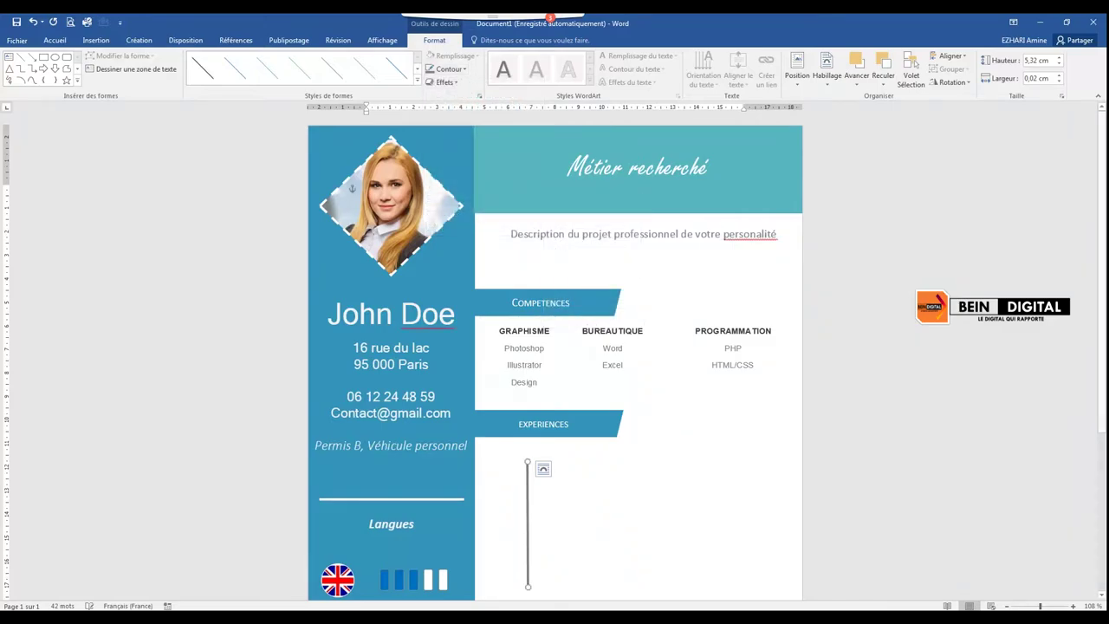
{"action": "left_click", "coordinate": [449, 69]}
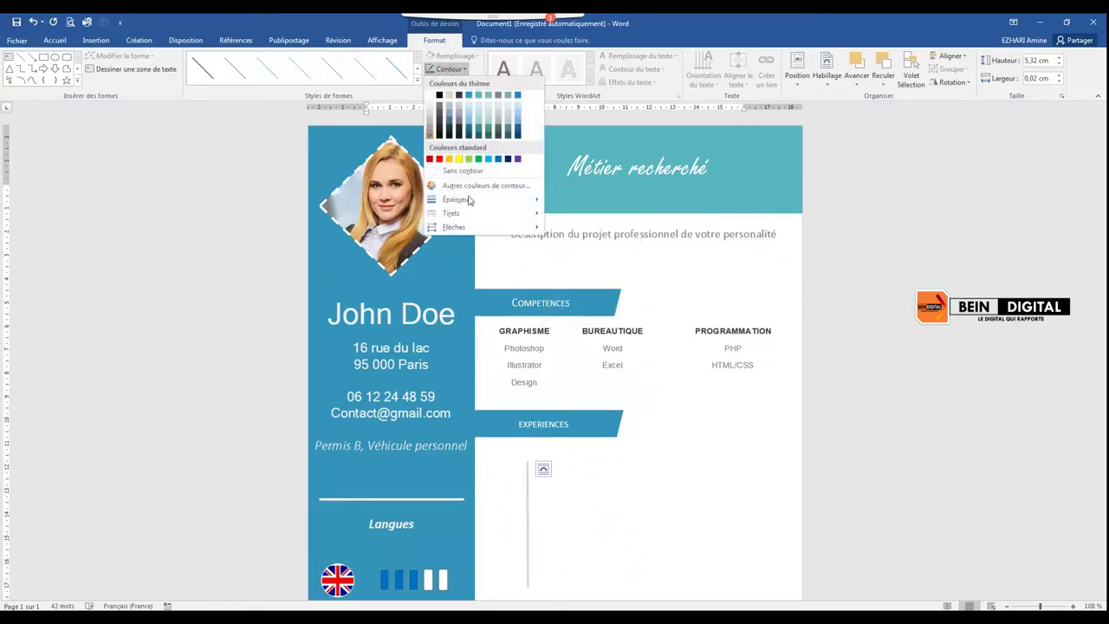
{"action": "mouse_move", "coordinate": [451, 213]}
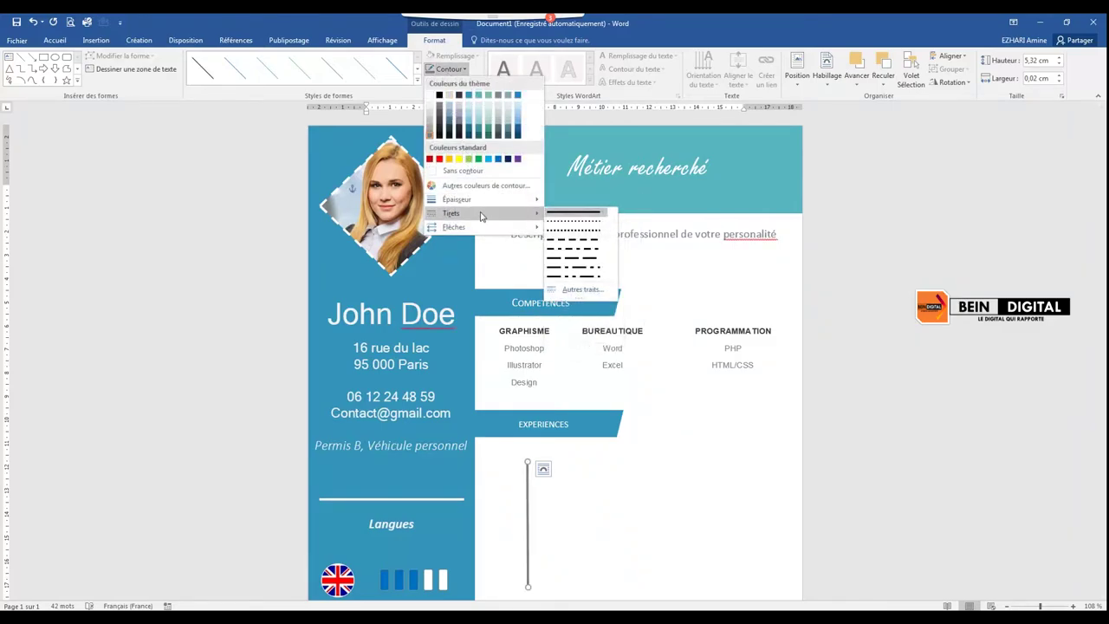
{"action": "left_click", "coordinate": [573, 223]}
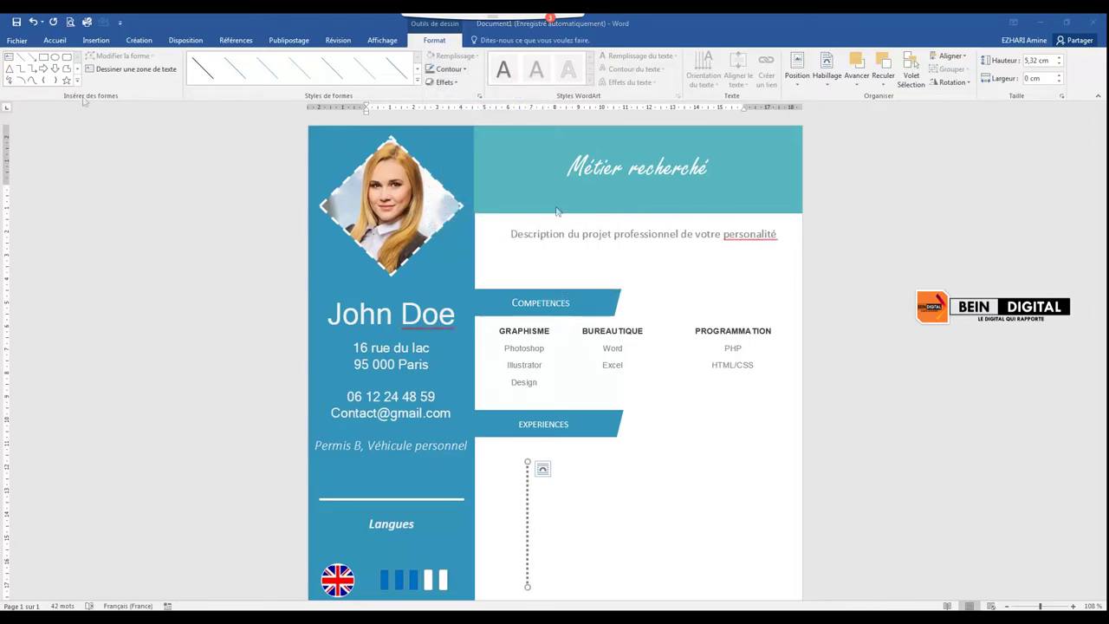
{"action": "left_click", "coordinate": [90, 40]}
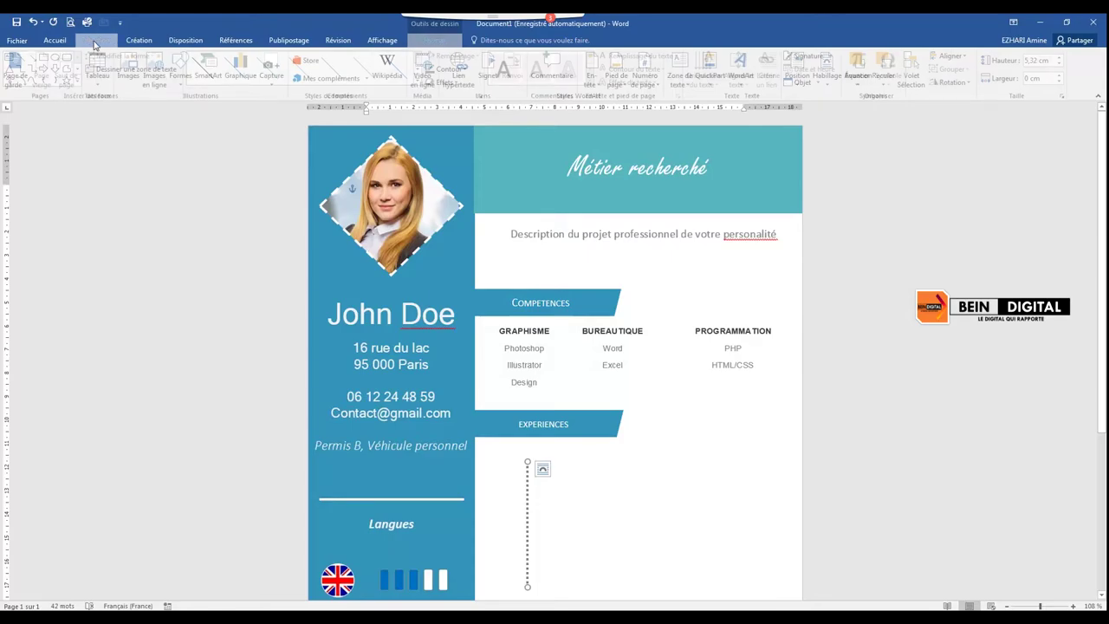
Draw a small oval circle beside the dotted line
{"action": "left_click", "coordinate": [184, 89]}
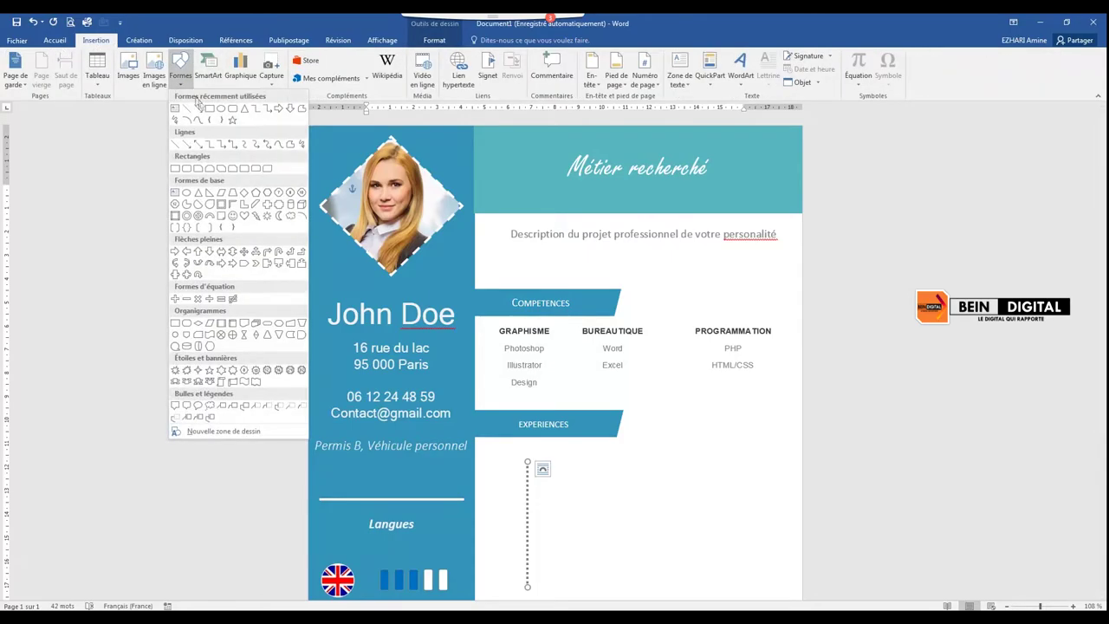
{"action": "left_click", "coordinate": [215, 111]}
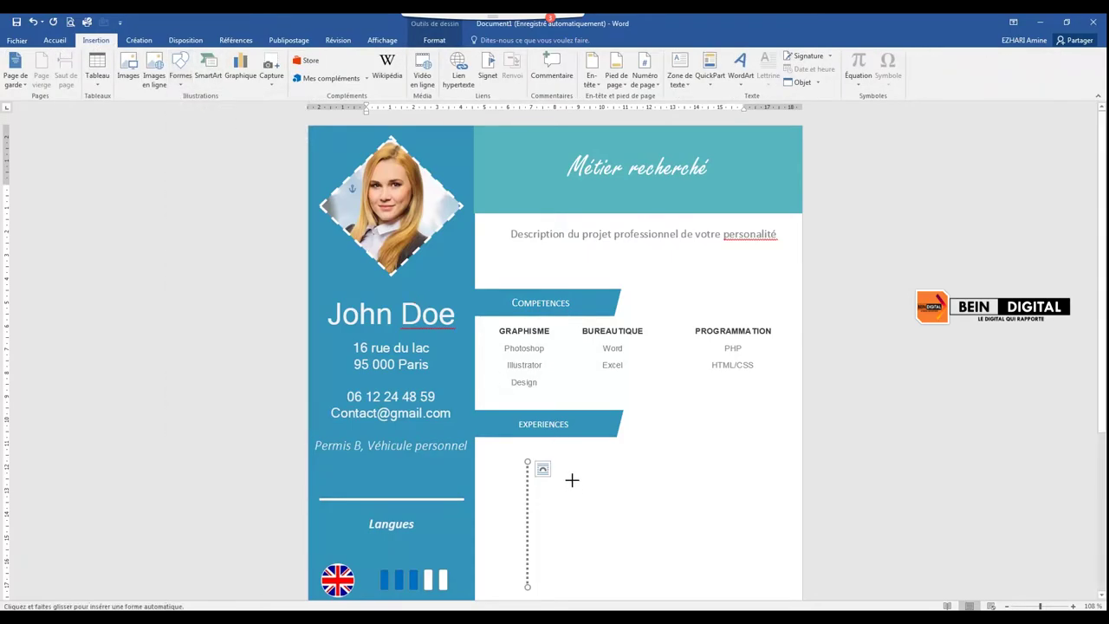
{"action": "left_click_drag", "start_coordinate": [572, 480], "coordinate": [578, 487]}
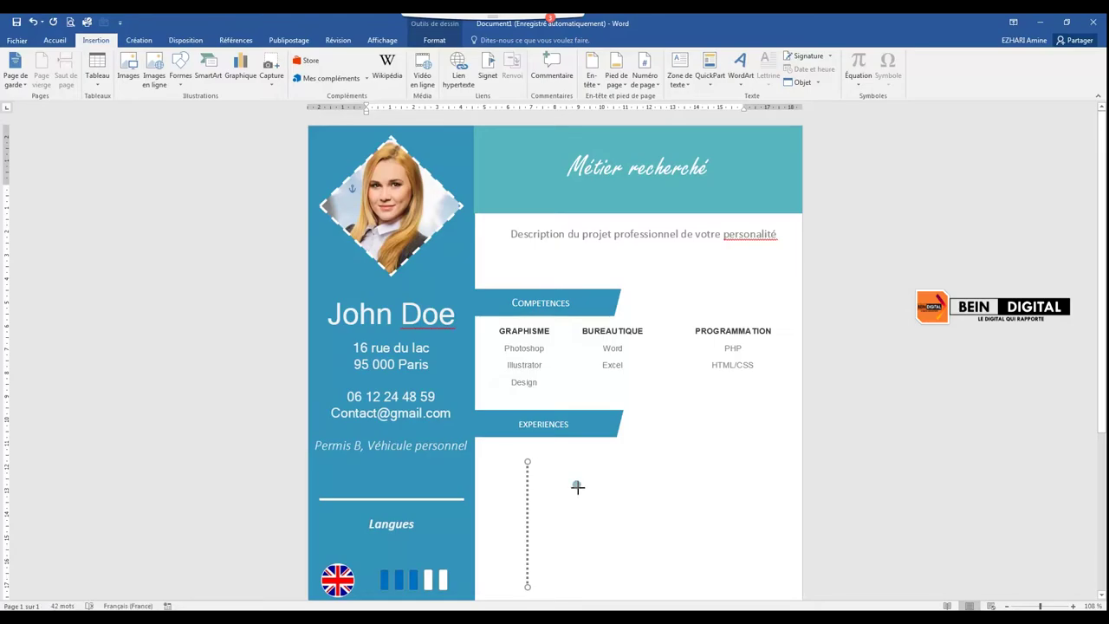
{"action": "scroll", "coordinate": [580, 488], "scroll_direction": "up", "scroll_amount": 2}
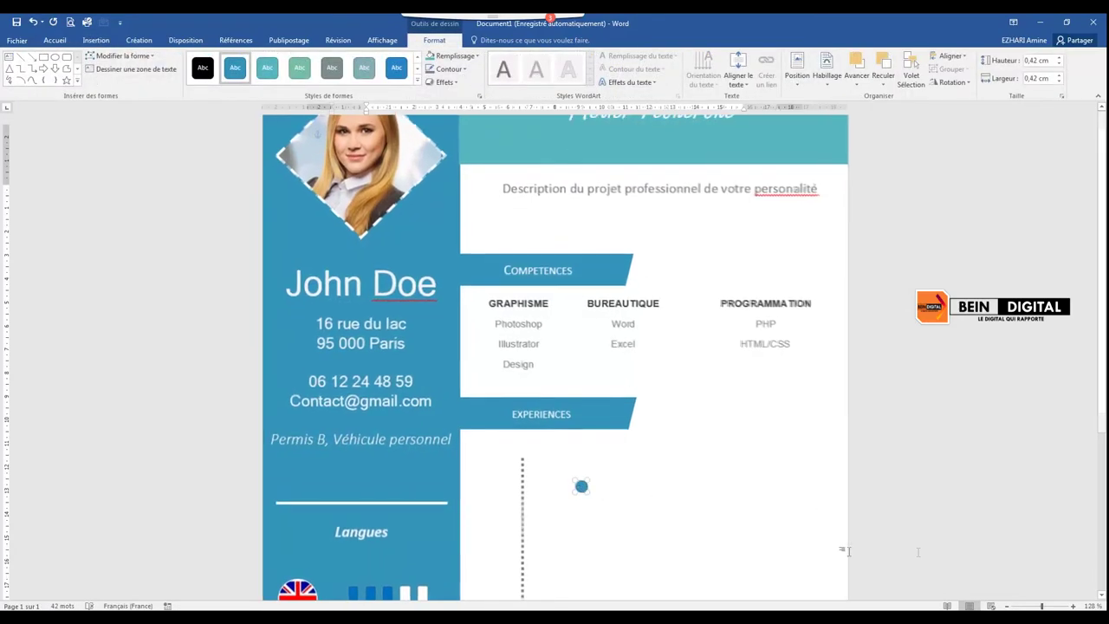
{"action": "scroll", "coordinate": [580, 488], "scroll_direction": "up", "scroll_amount": 2}
{"action": "scroll", "coordinate": [580, 488], "scroll_direction": "up", "scroll_amount": 2}
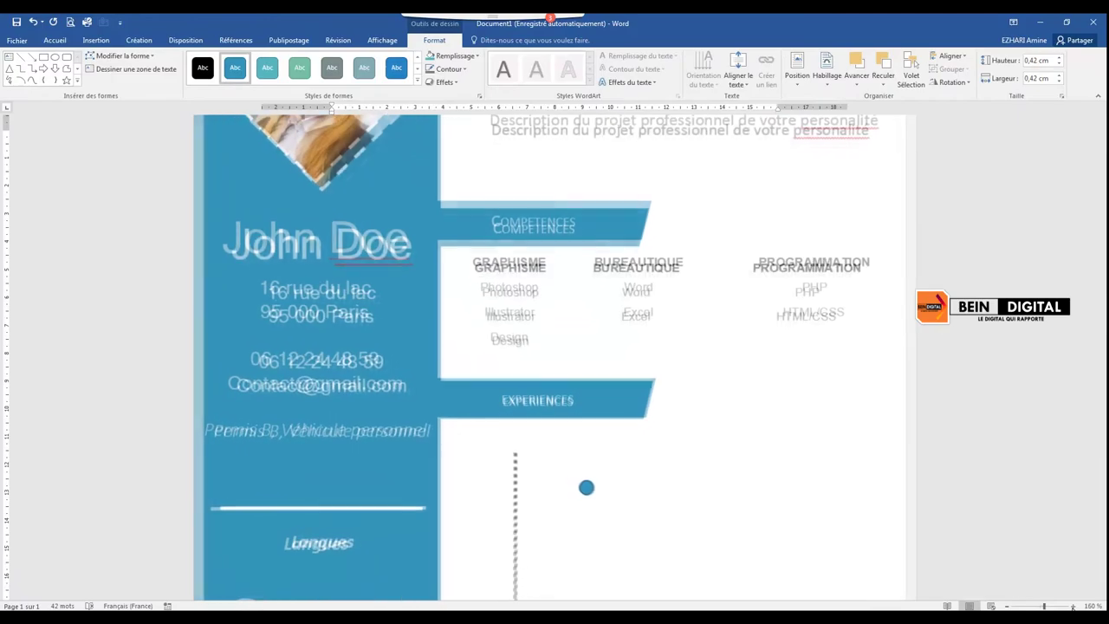
{"action": "scroll", "coordinate": [580, 488], "scroll_direction": "up", "scroll_amount": 2}
{"action": "scroll", "coordinate": [586, 492], "scroll_direction": "up", "scroll_amount": 3}
{"action": "scroll", "coordinate": [586, 492], "scroll_direction": "up", "scroll_amount": 3}
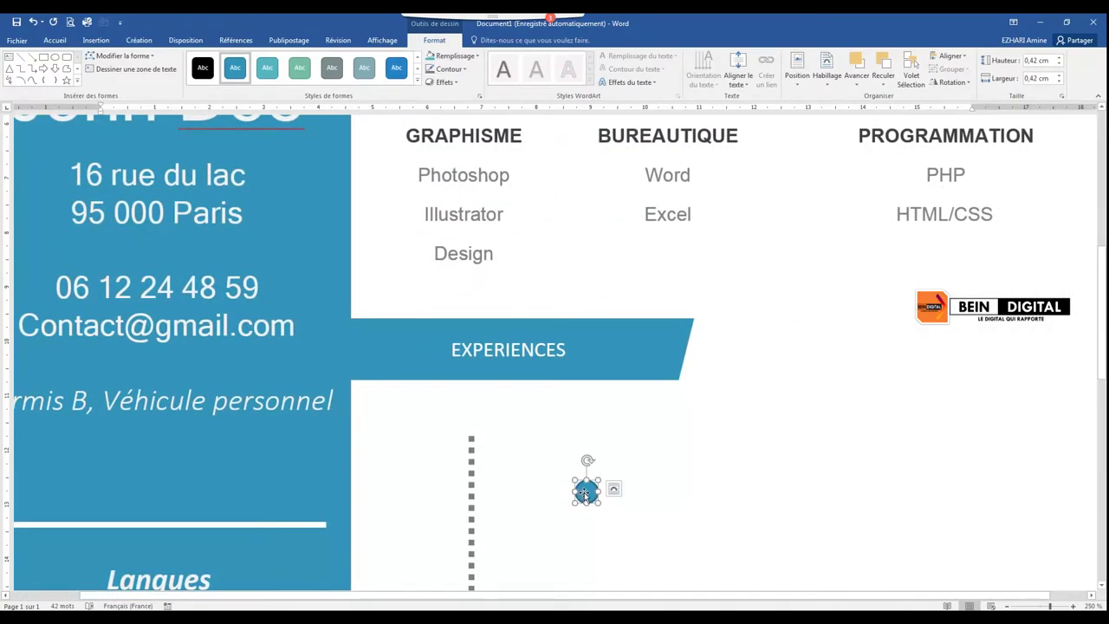
Give the circle a blue-grey shape style and move it to the top of the line
{"action": "left_click", "coordinate": [416, 80]}
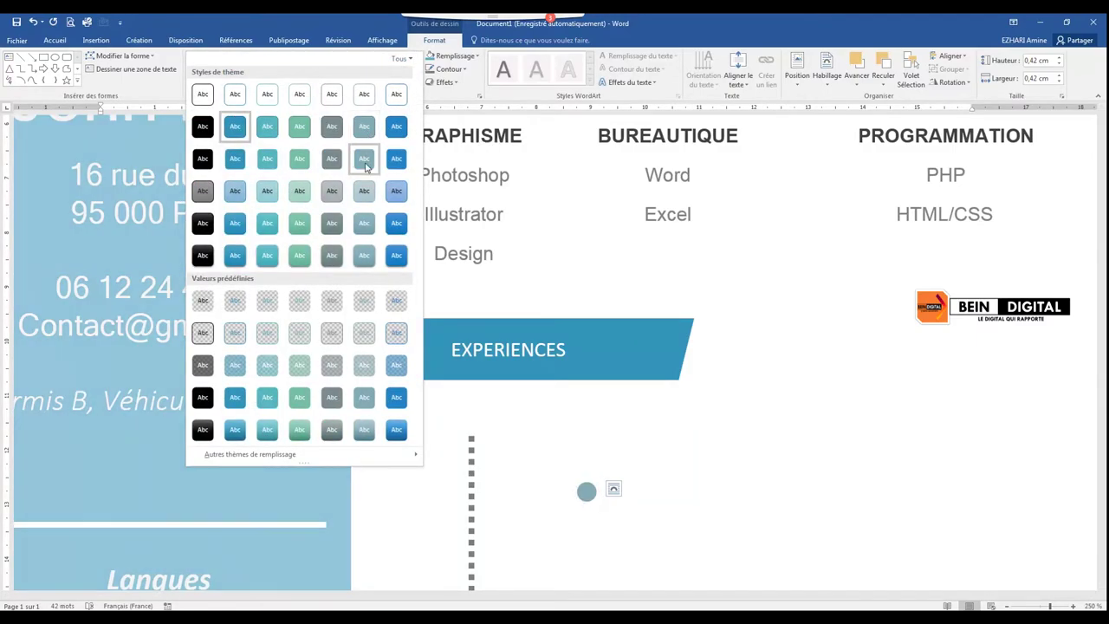
{"action": "left_click", "coordinate": [365, 160]}
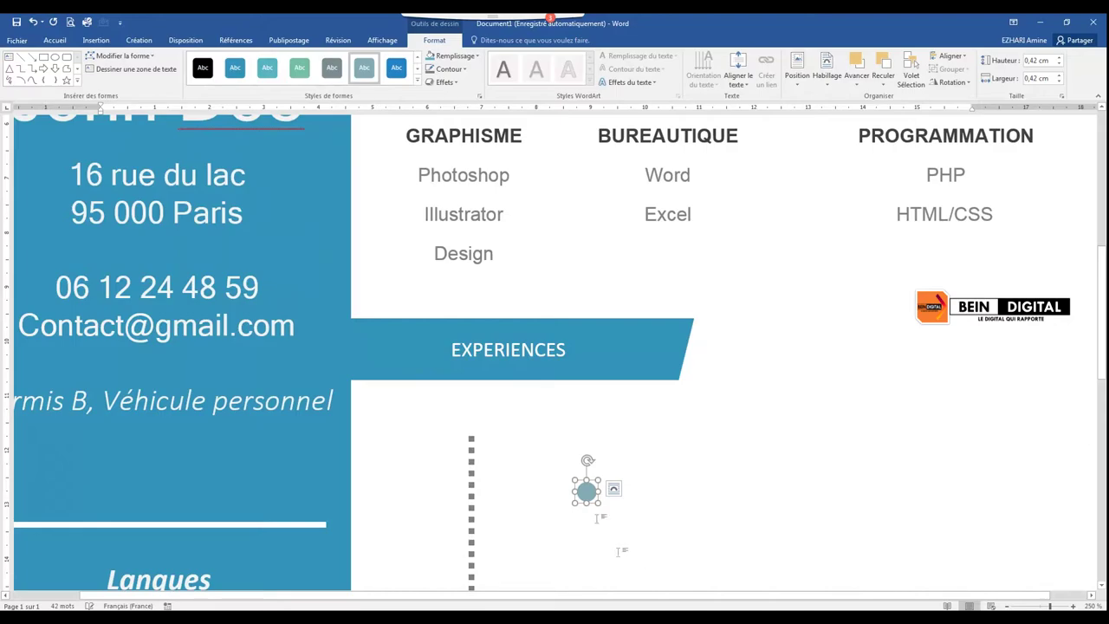
{"action": "left_click_drag", "start_coordinate": [586, 492], "coordinate": [471, 435]}
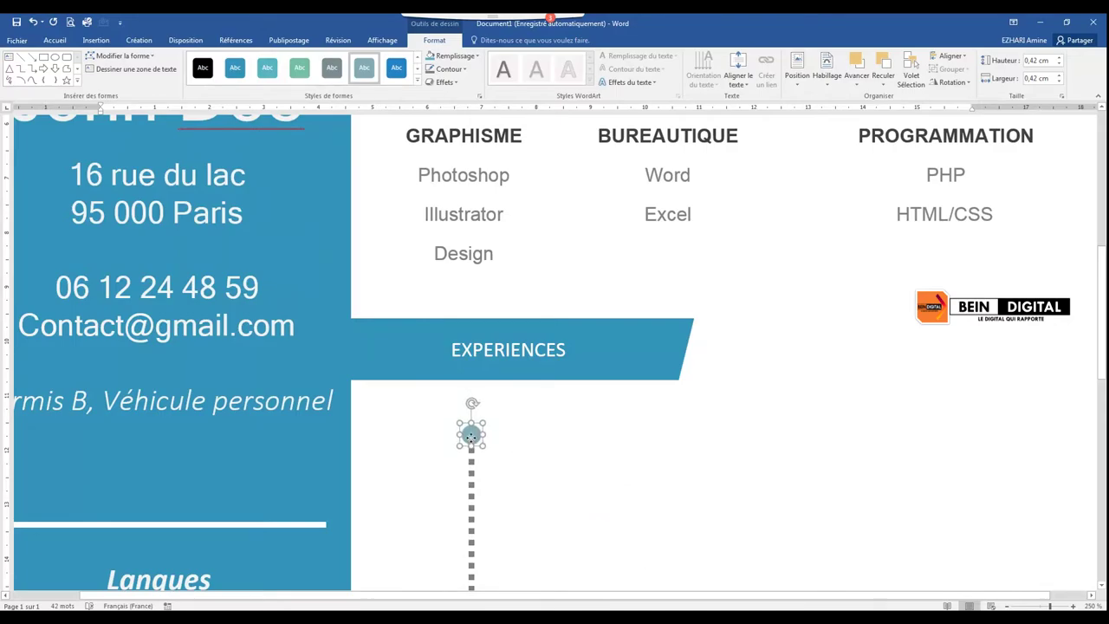
Slide the first circle down the line and paste three copies of it
{"action": "left_click_drag", "start_coordinate": [471, 434], "coordinate": [471, 456]}
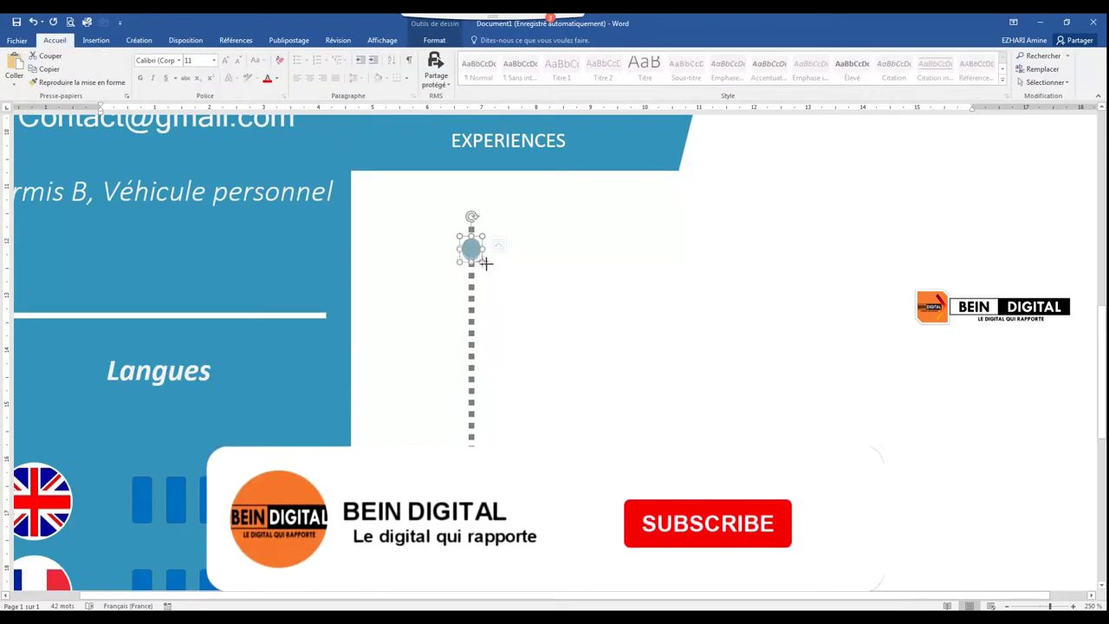
{"action": "left_click_drag", "start_coordinate": [486, 260], "coordinate": [472, 255]}
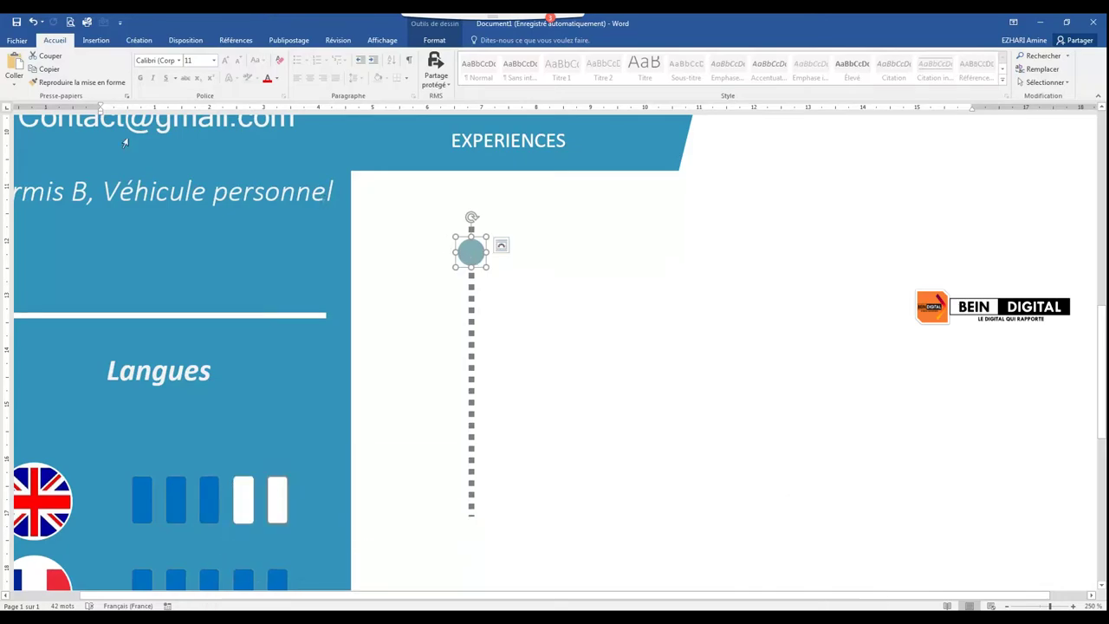
{"action": "left_click", "coordinate": [39, 69]}
{"action": "left_click", "coordinate": [14, 65]}
{"action": "left_click", "coordinate": [14, 65]}
{"action": "left_click", "coordinate": [14, 65]}
Place two circle copies along the dotted line and delete the extra one
{"action": "left_click_drag", "start_coordinate": [489, 275], "coordinate": [467, 349]}
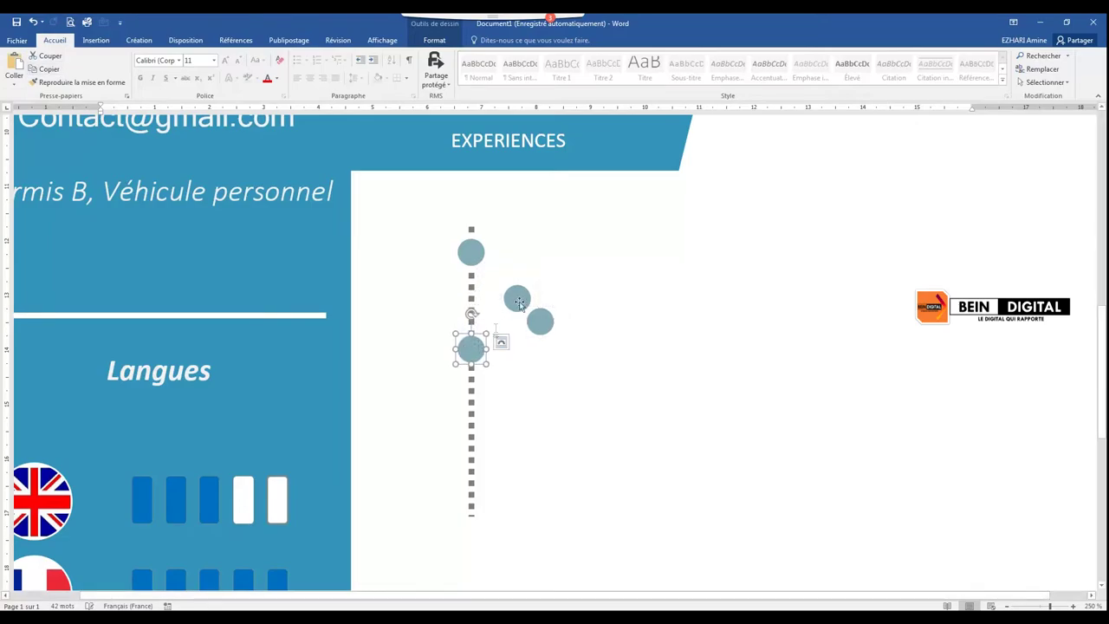
{"action": "left_click_drag", "start_coordinate": [519, 299], "coordinate": [474, 439]}
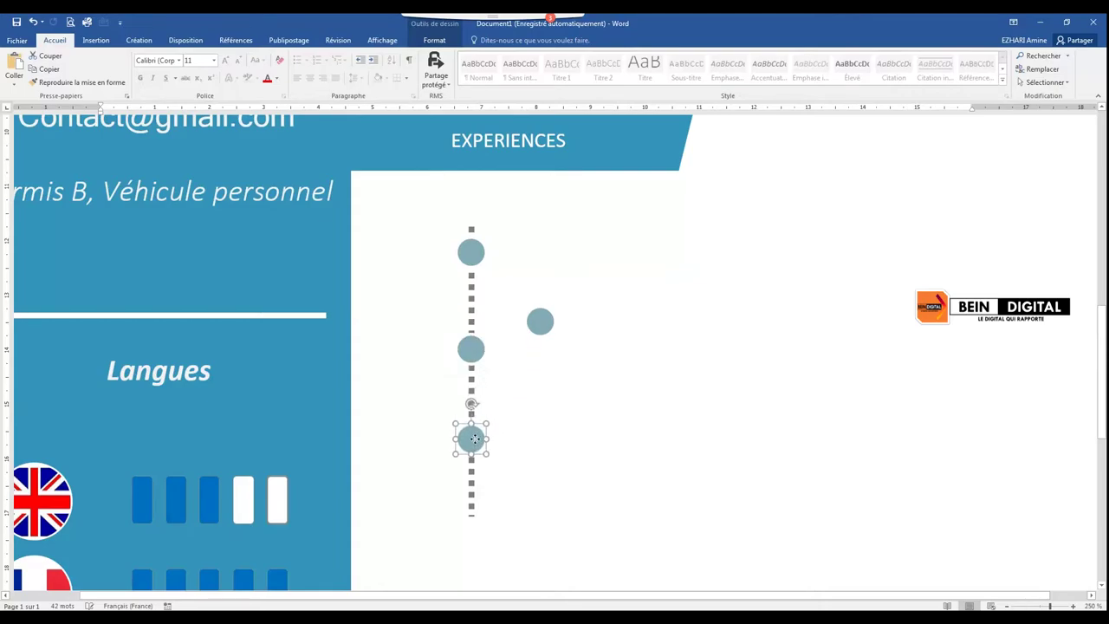
{"action": "left_click", "coordinate": [540, 321]}
{"action": "key", "text": "Delete"}
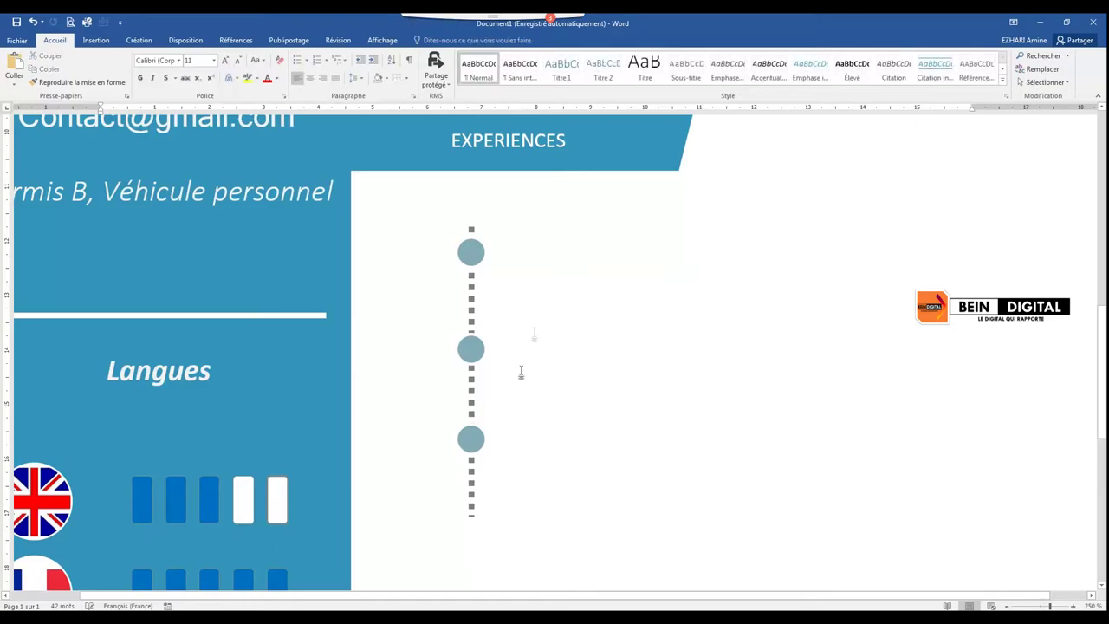
{"action": "left_click_drag", "start_coordinate": [474, 442], "coordinate": [470, 485]}
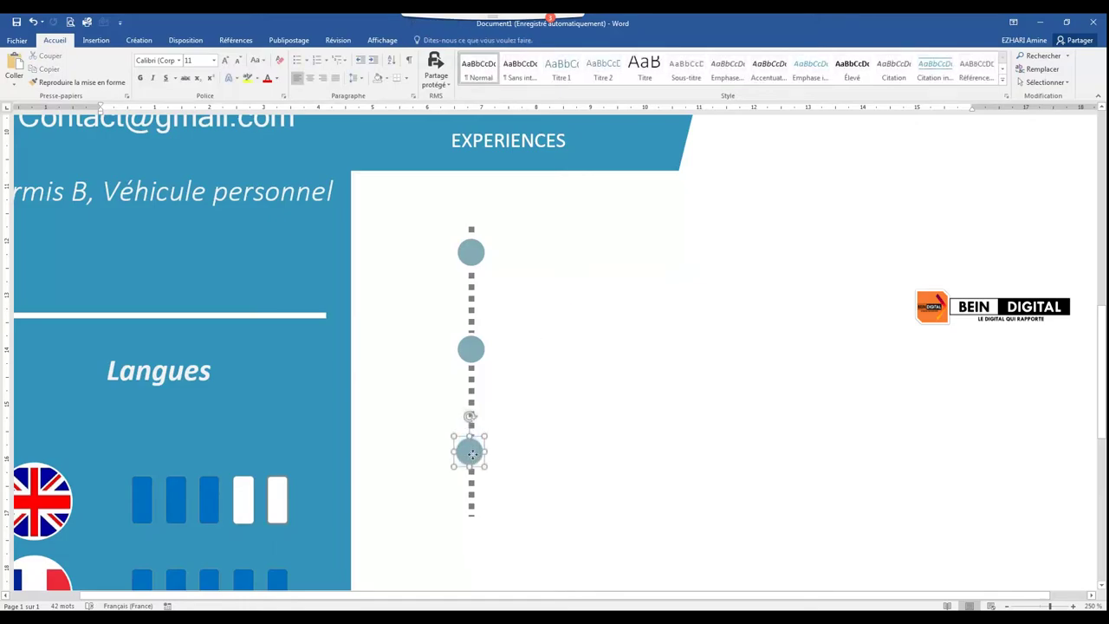
{"action": "left_click_drag", "start_coordinate": [470, 485], "coordinate": [474, 459]}
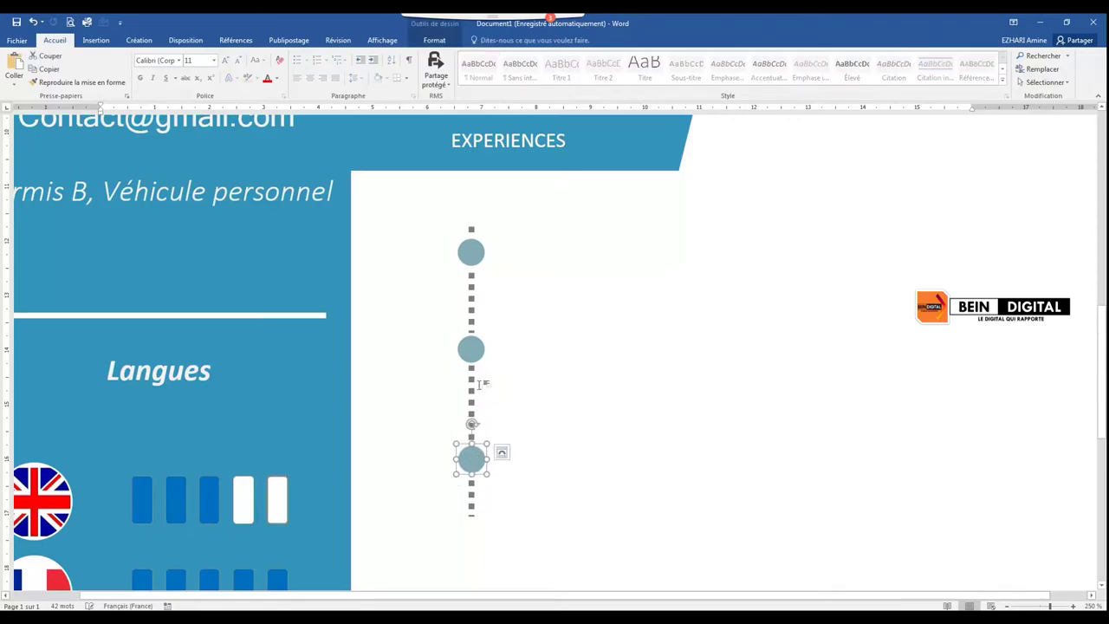
{"action": "left_click_drag", "start_coordinate": [475, 354], "coordinate": [475, 359]}
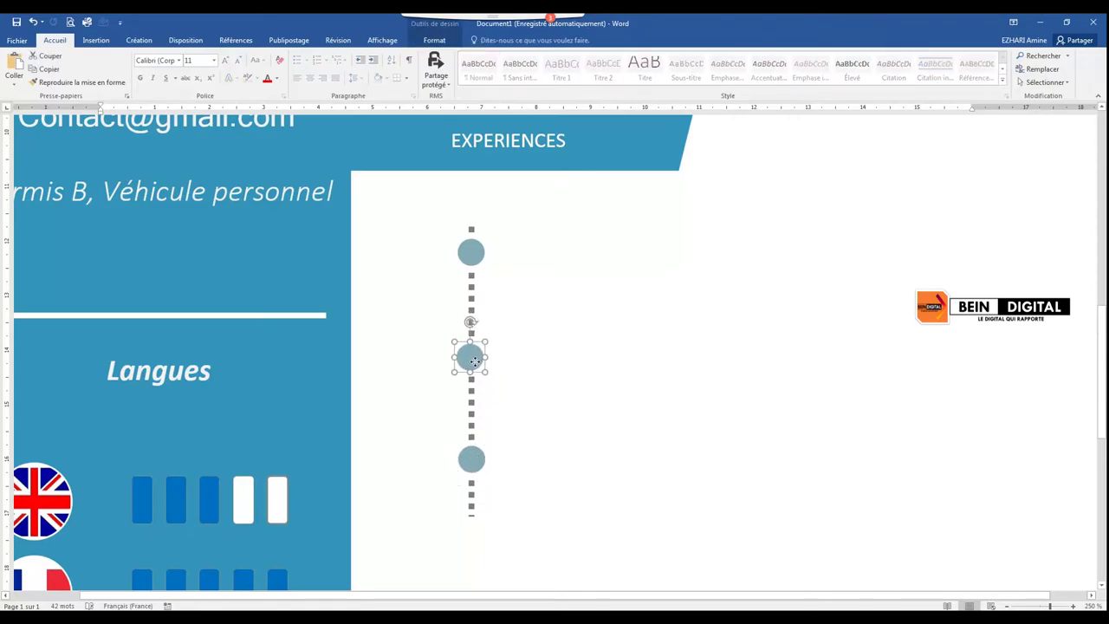
{"action": "left_click", "coordinate": [527, 213]}
Box-select the three timeline circles and apply Align Center to them
{"action": "scroll", "coordinate": [555, 218], "scroll_direction": "up", "scroll_amount": 10}
{"action": "scroll", "coordinate": [556, 355], "scroll_direction": "down", "scroll_amount": 8}
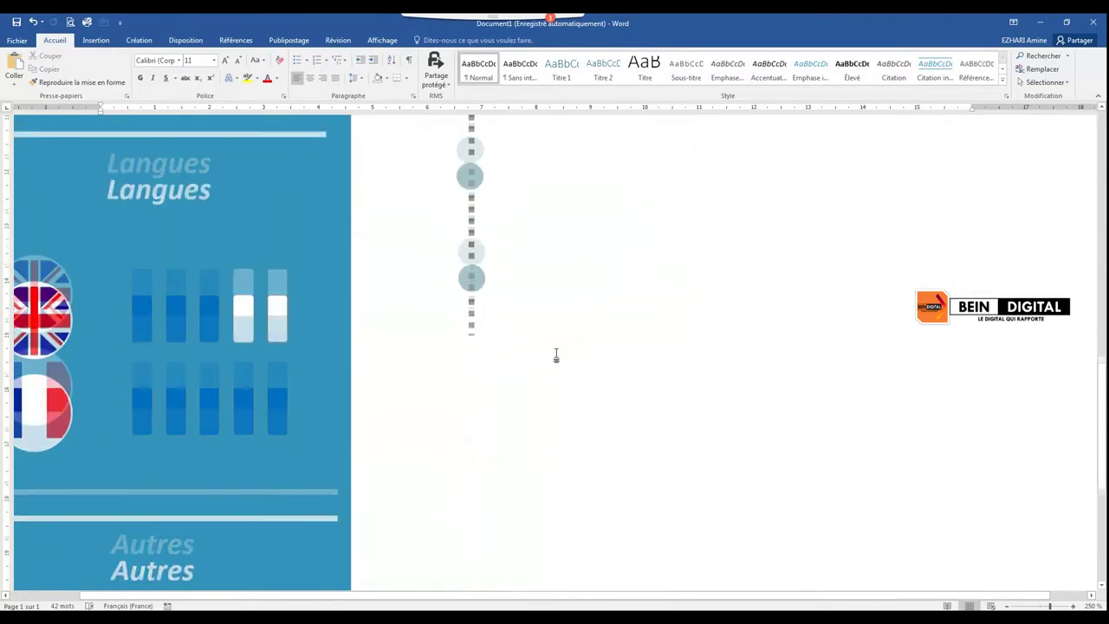
{"action": "scroll", "coordinate": [556, 355], "scroll_direction": "up", "scroll_amount": 4}
{"action": "scroll", "coordinate": [556, 356], "scroll_direction": "down", "scroll_amount": 3}
{"action": "left_click", "coordinate": [1045, 82]}
{"action": "left_click", "coordinate": [901, 114]}
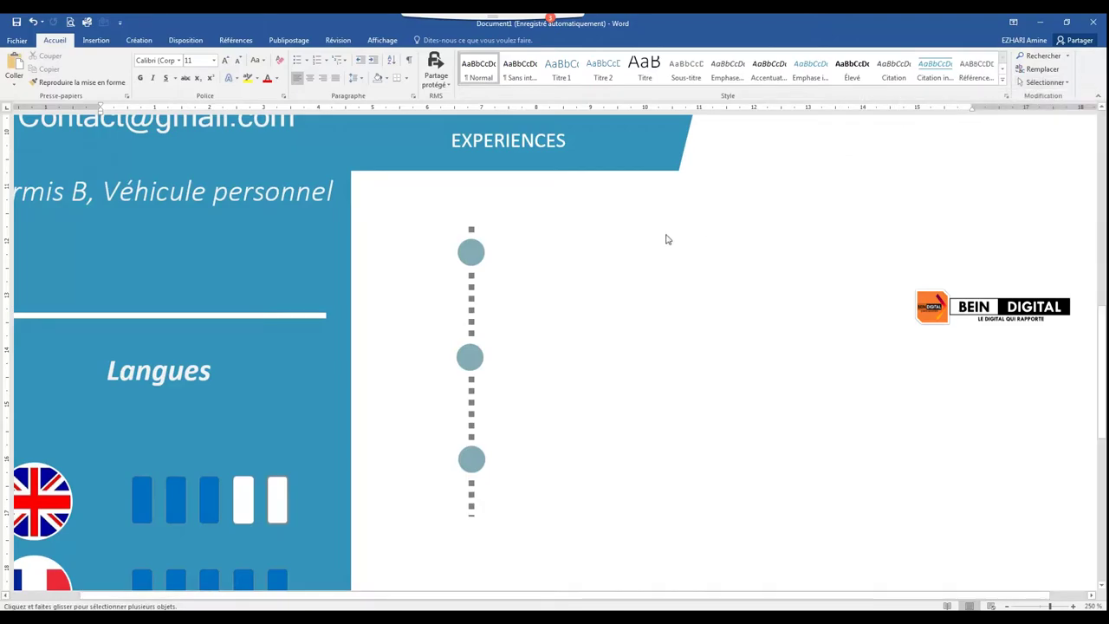
{"action": "mouse_move", "coordinate": [549, 197]}
{"action": "left_mouse_down"}
{"action": "mouse_move", "coordinate": [446, 515]}
{"action": "mouse_move", "coordinate": [404, 565]}
{"action": "left_mouse_up"}
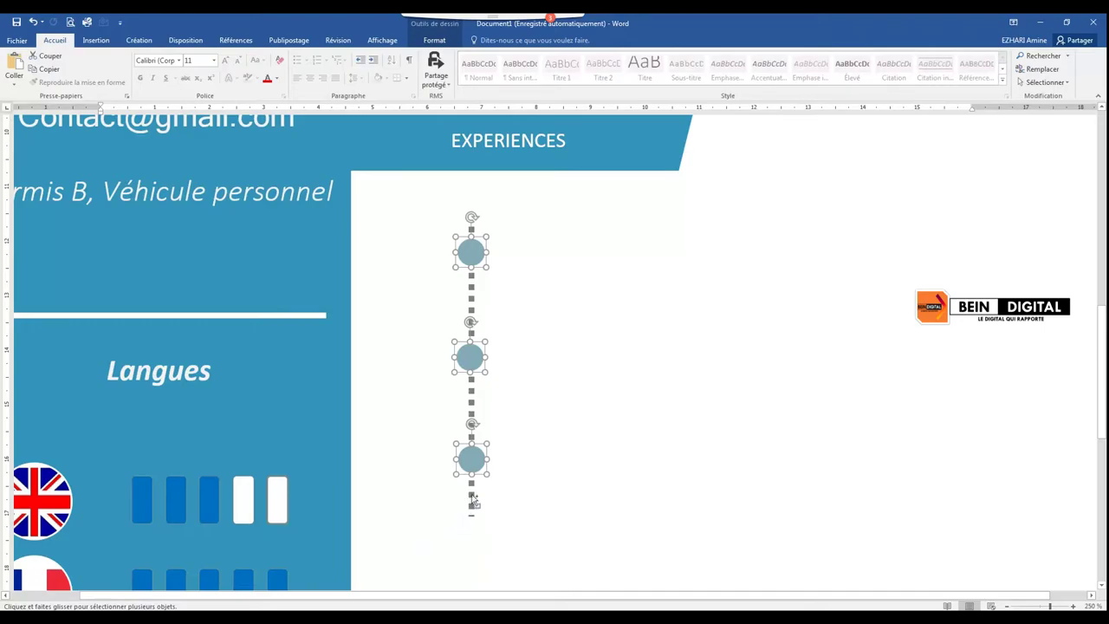
{"action": "mouse_move", "coordinate": [570, 184]}
{"action": "left_mouse_down"}
{"action": "mouse_move", "coordinate": [547, 300]}
{"action": "mouse_move", "coordinate": [350, 577]}
{"action": "left_mouse_up"}
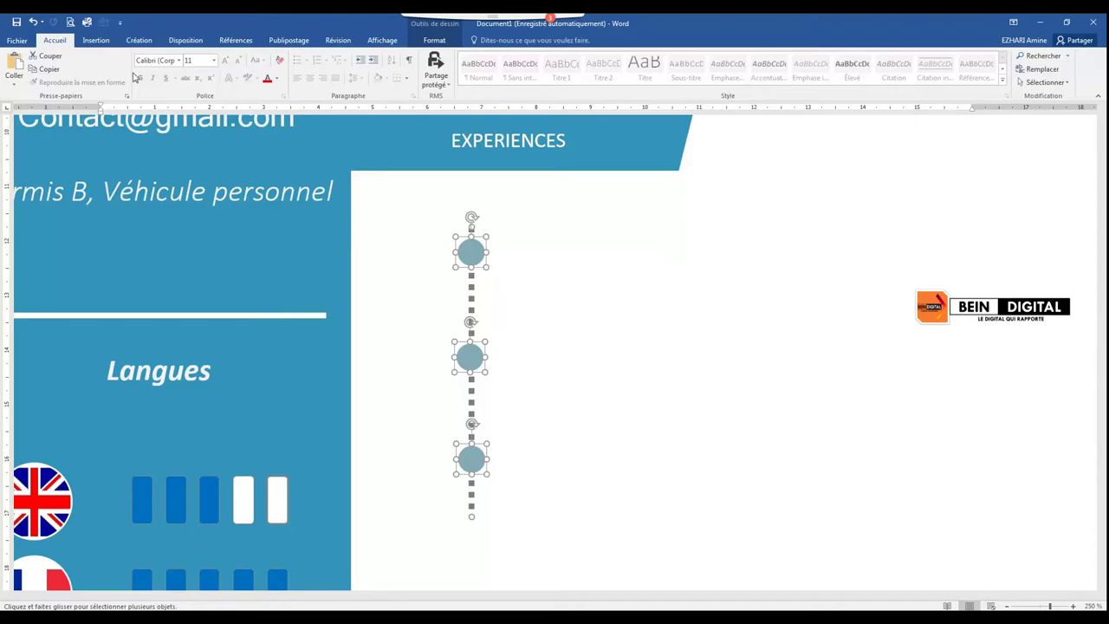
{"action": "left_click", "coordinate": [444, 40]}
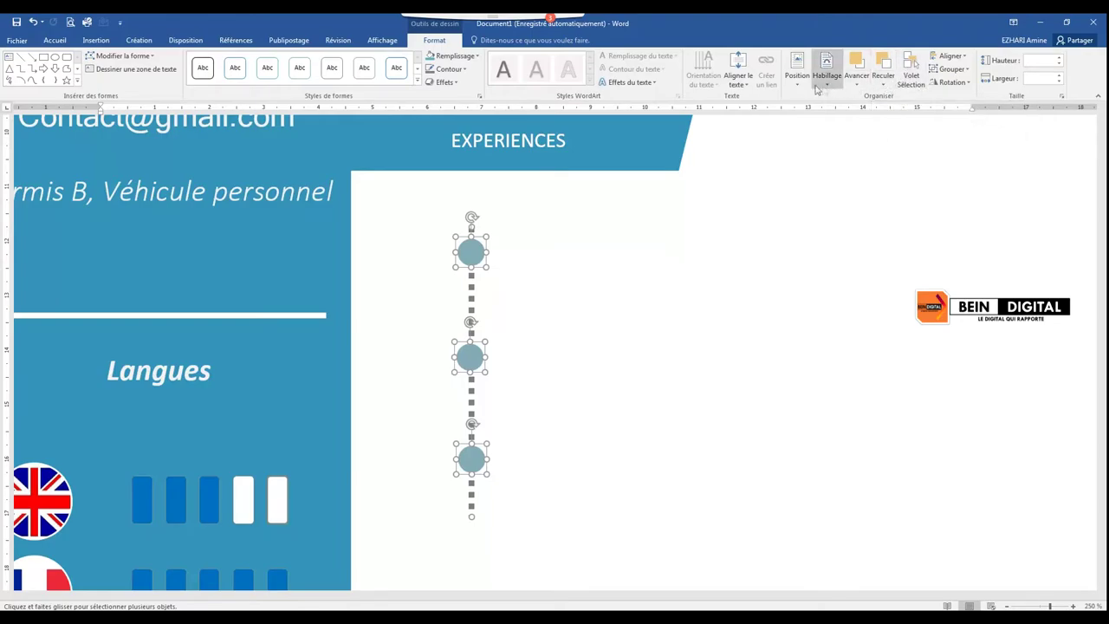
{"action": "left_click", "coordinate": [959, 56]}
{"action": "left_click", "coordinate": [965, 86]}
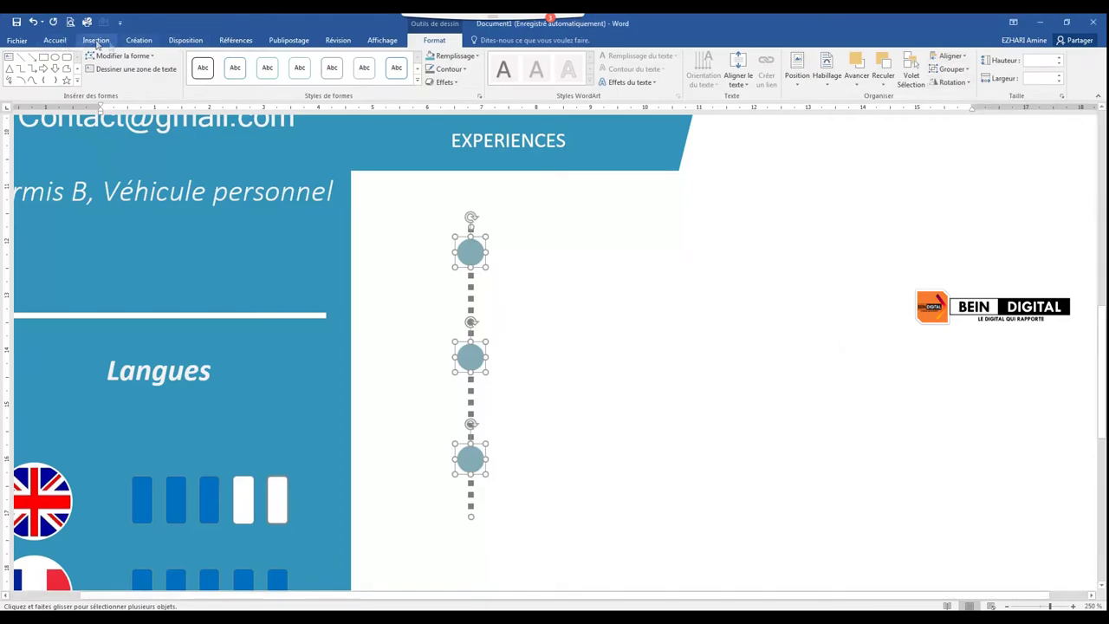
Draw a text box to the right of the timeline circles
{"action": "left_click", "coordinate": [96, 42]}
{"action": "left_click", "coordinate": [180, 68]}
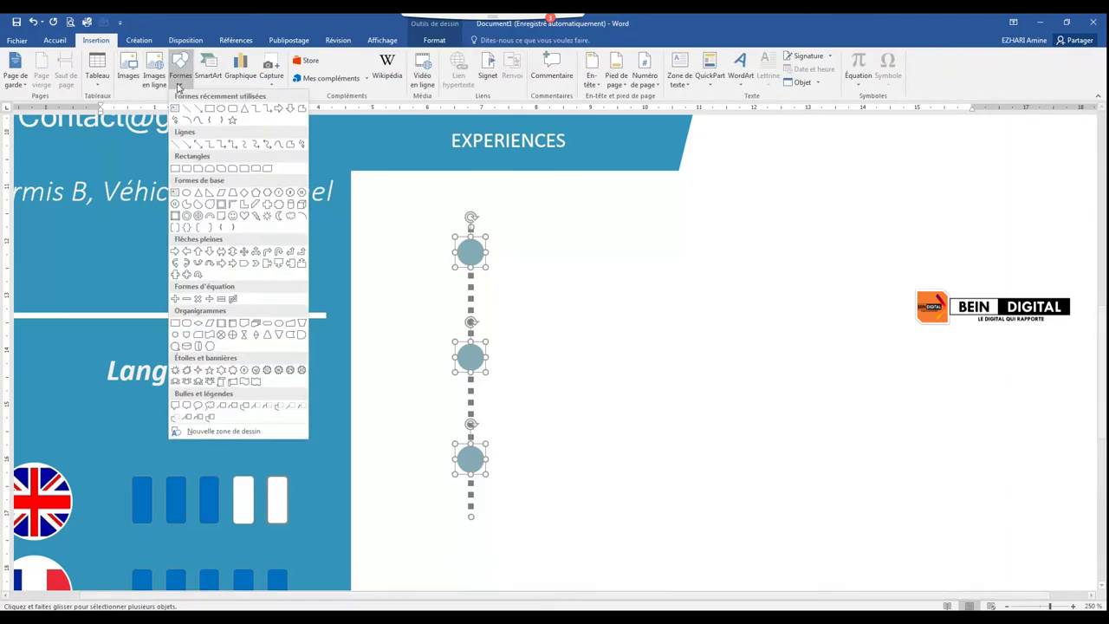
{"action": "left_click", "coordinate": [177, 108]}
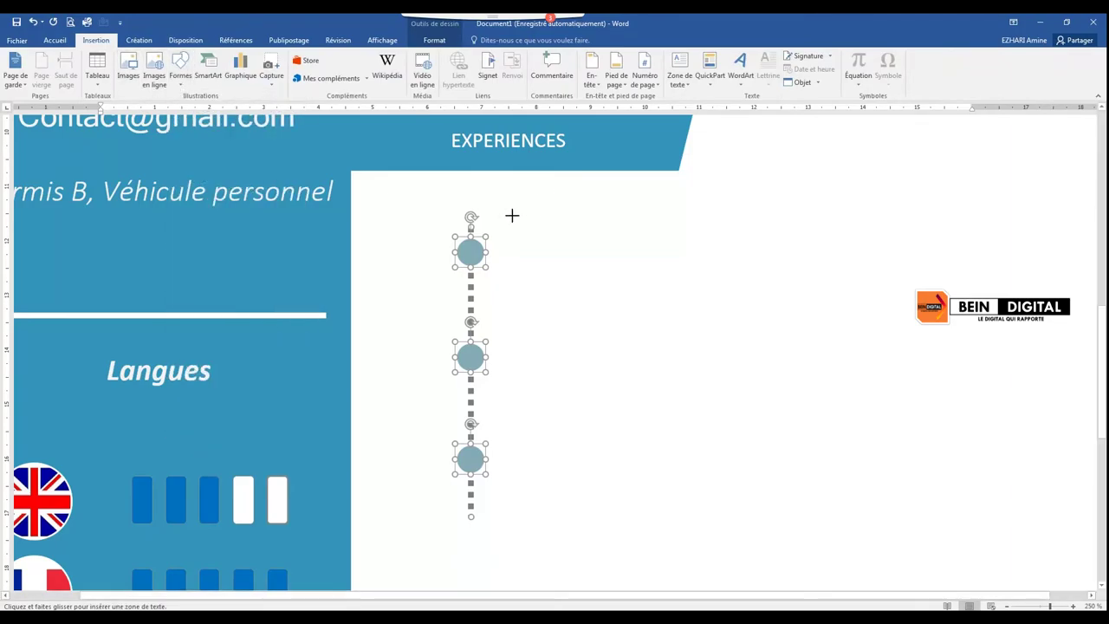
{"action": "left_click_drag", "start_coordinate": [511, 215], "coordinate": [1045, 513]}
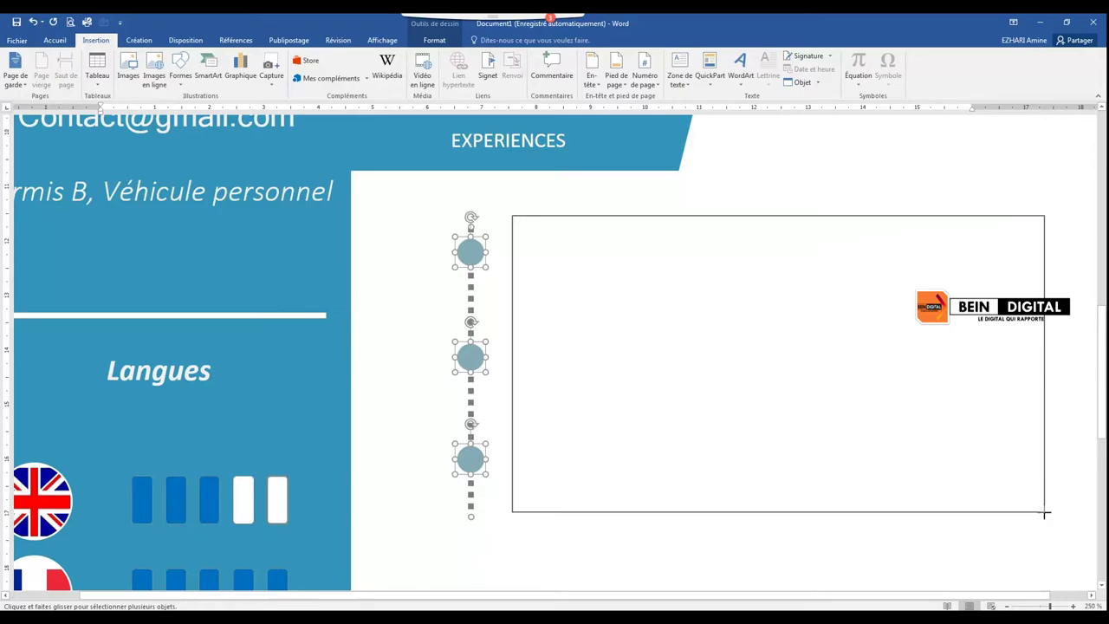
{"action": "left_click", "coordinate": [1010, 606]}
{"action": "left_click", "coordinate": [1010, 606]}
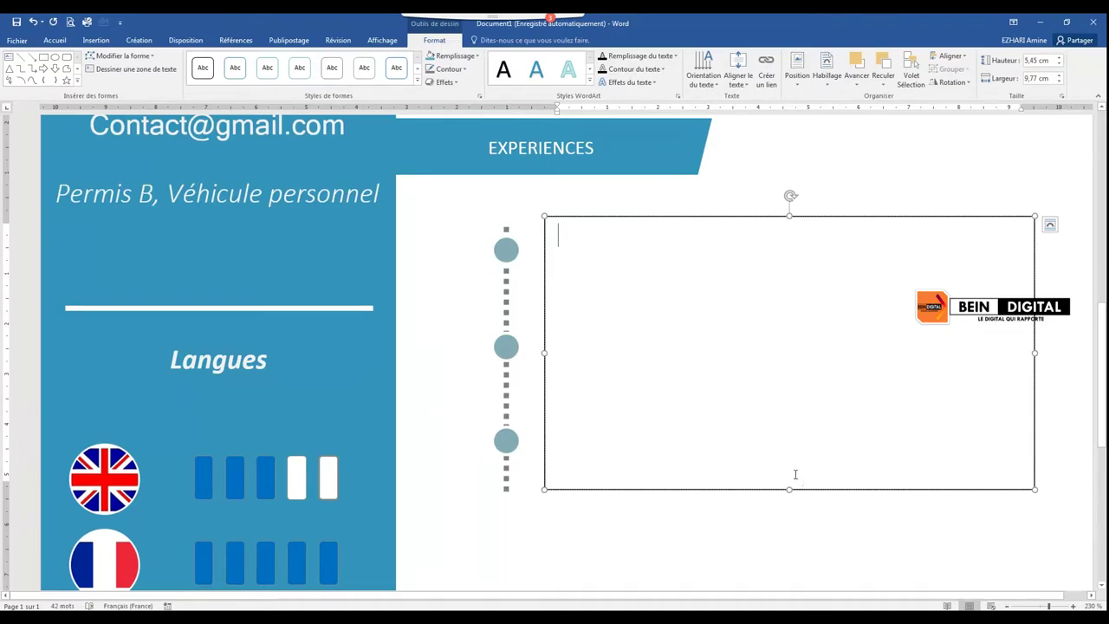
Type the heading 'NOM DE L'ENTREPRISE' with the dates 2015-2017
{"action": "type", "text": "NOM DE L4"}
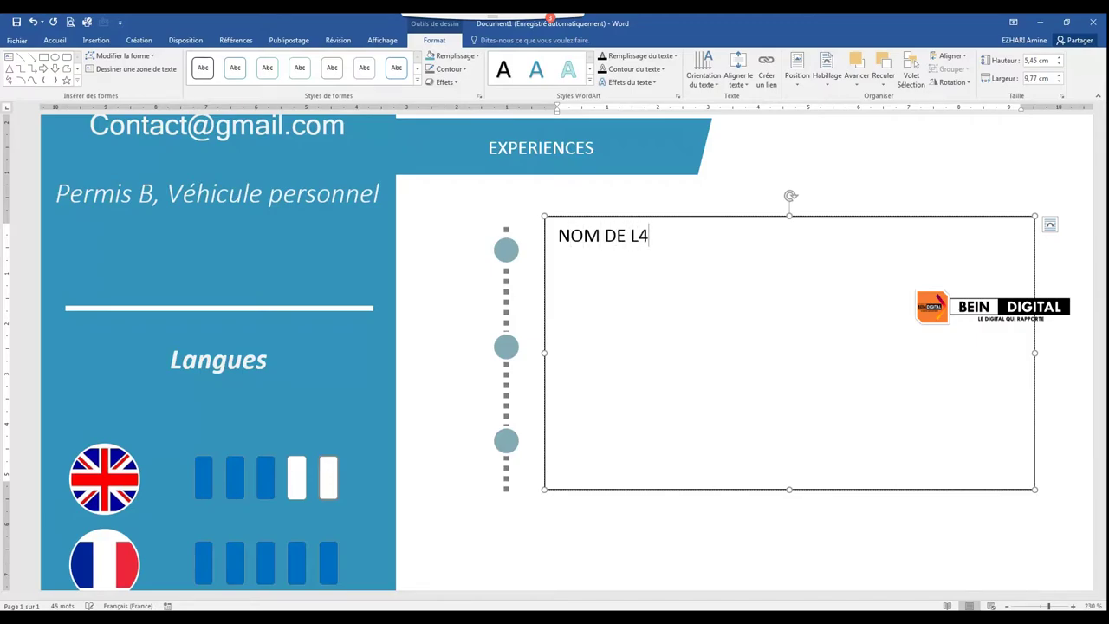
{"action": "key", "text": "BackSpace"}
{"action": "type", "text": "ENTREPR"}
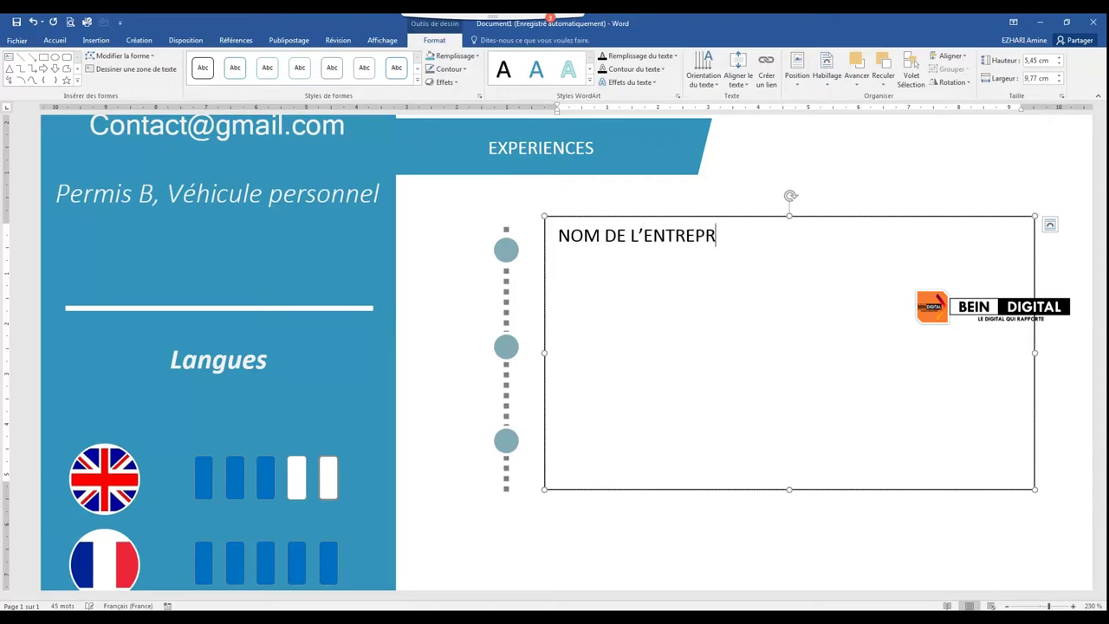
{"action": "type", "text": "ISE |"}
{"action": "type", "text": "2015-2017"}
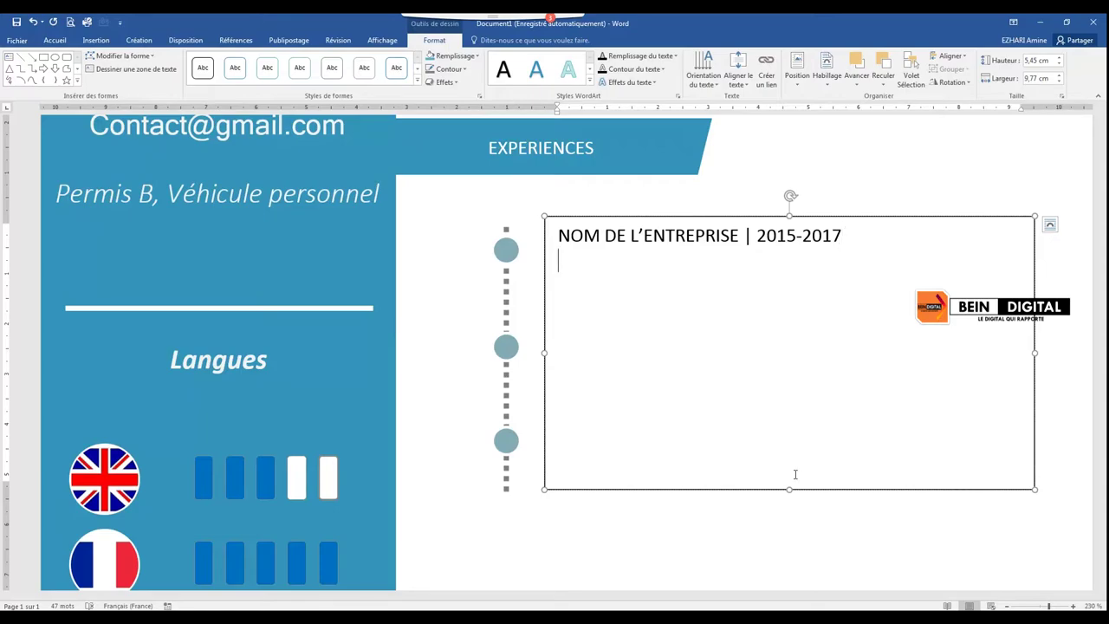
Add 'Description du poste. Compétences mise en œuvre.' and select the company name
{"action": "type", "text": "dESCRIPTI"}
{"action": "type", "text": "O"}
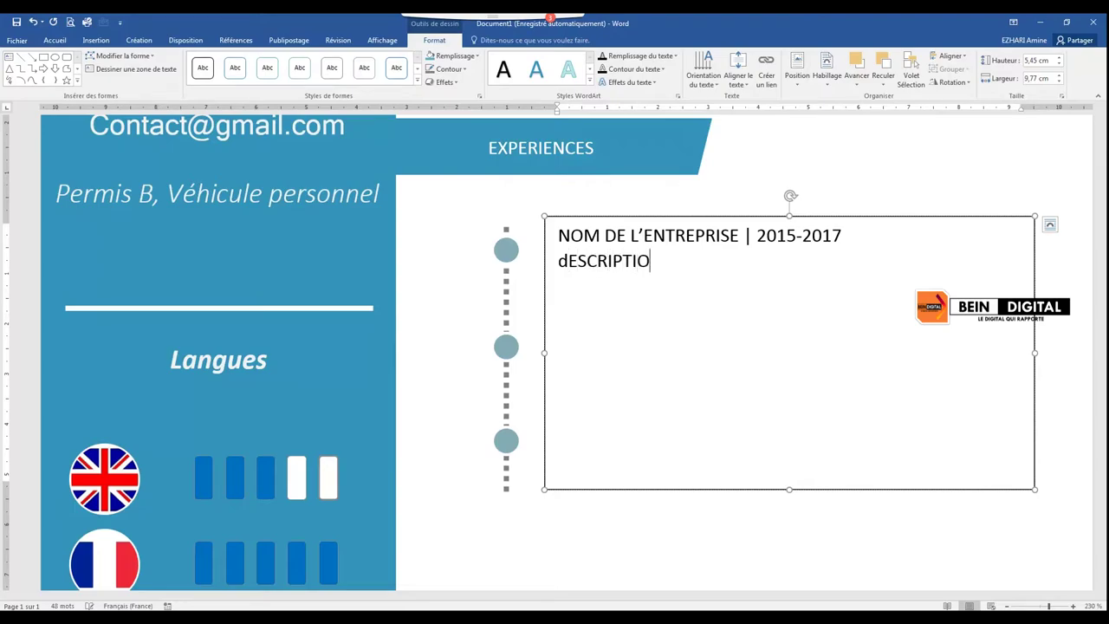
{"action": "type", "text": " du poste"}
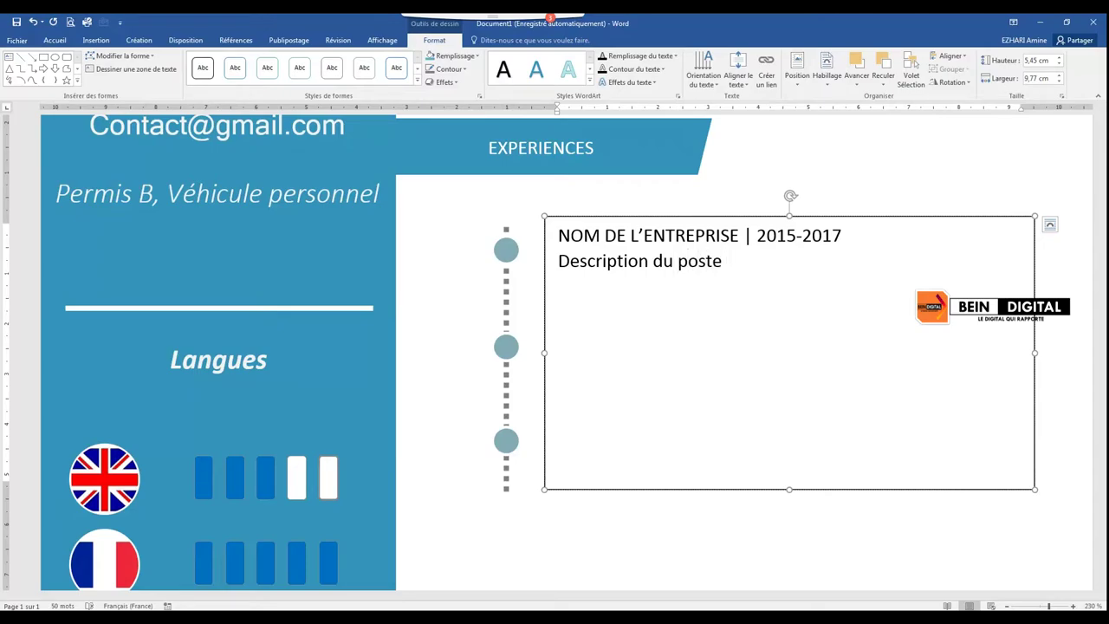
{"action": "type", "text": "ompétences"}
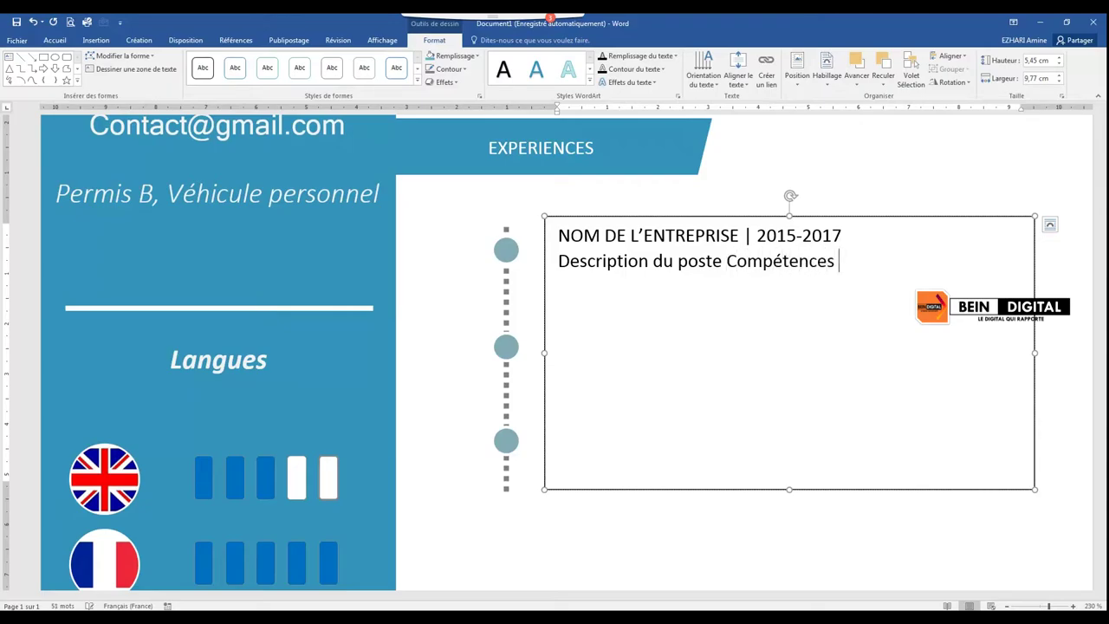
{"action": "type", "text": "mis"}
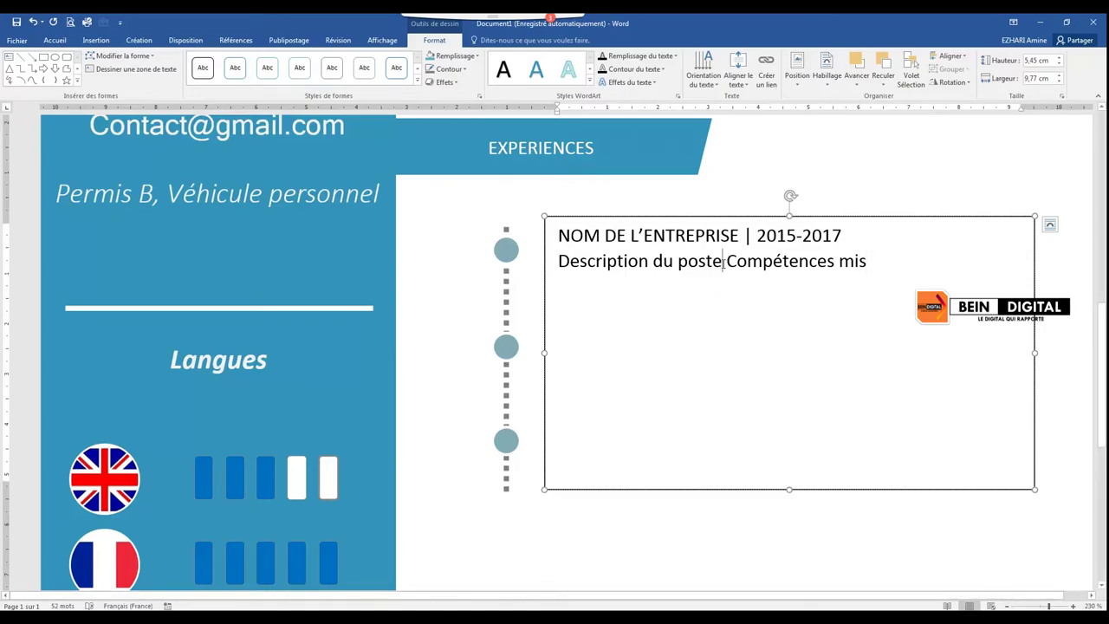
{"action": "type", "text": ";"}
{"action": "key", "text": "BackSpace"}
{"action": "type", "text": ". "}
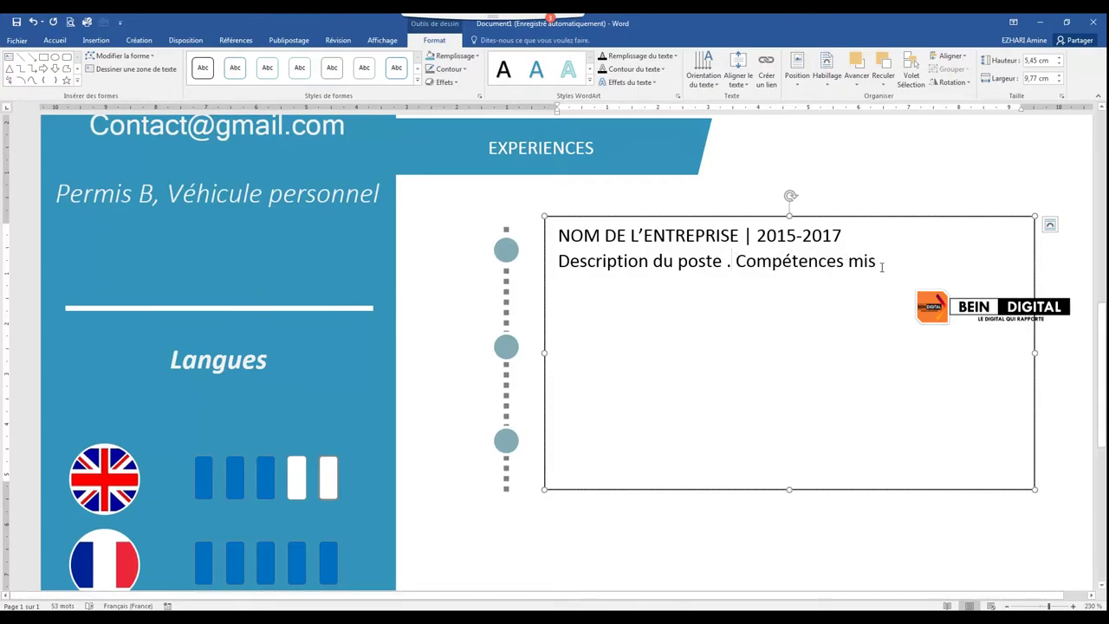
{"action": "type", "text": "e"}
{"action": "type", "text": " en "}
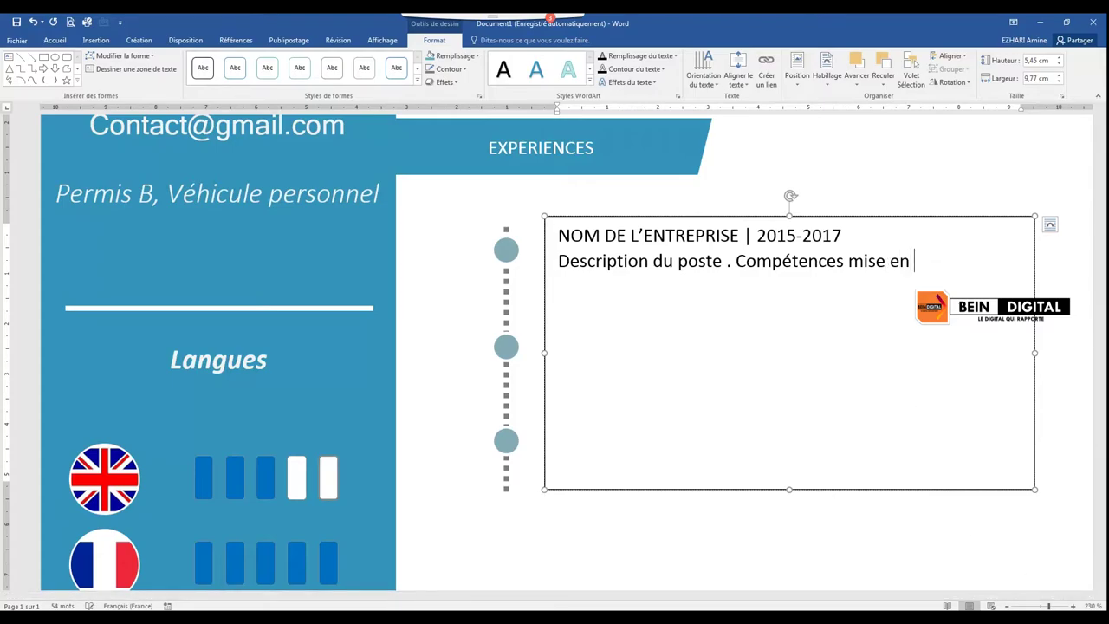
{"action": "type", "text": "oeuvr"}
{"action": "type", "text": "...."}
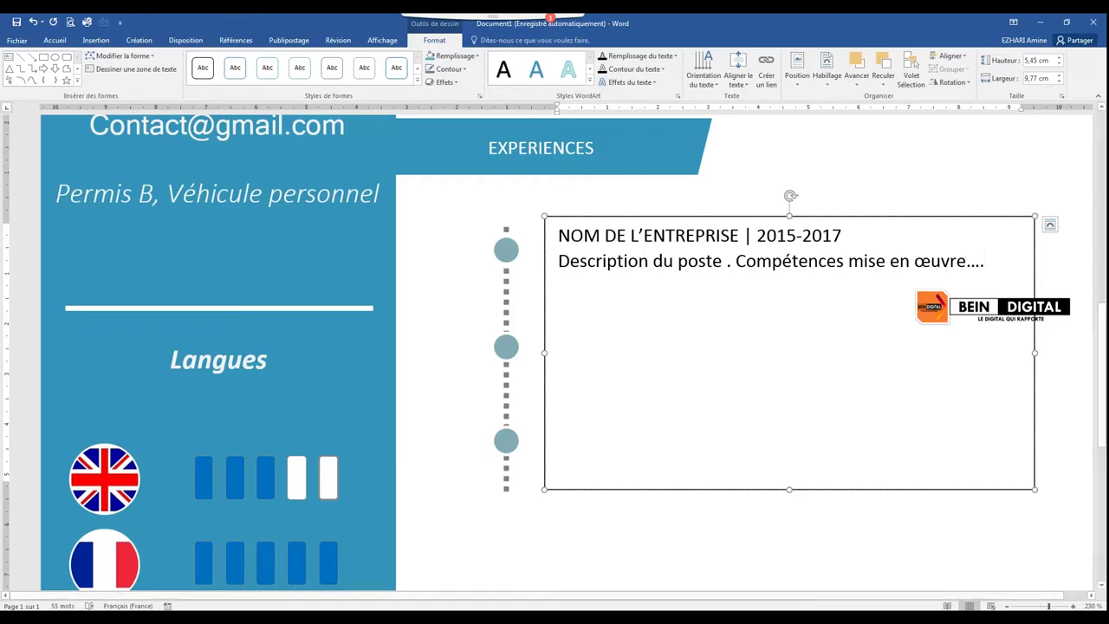
{"action": "left_click", "coordinate": [743, 236]}
{"action": "key", "text": "shift+Home"}
Make the company name NOM DE L'ENTREPRISE 14 pt, bold and dark grey
{"action": "left_click", "coordinate": [744, 236]}
{"action": "left_click_drag", "start_coordinate": [743, 236], "coordinate": [559, 227]}
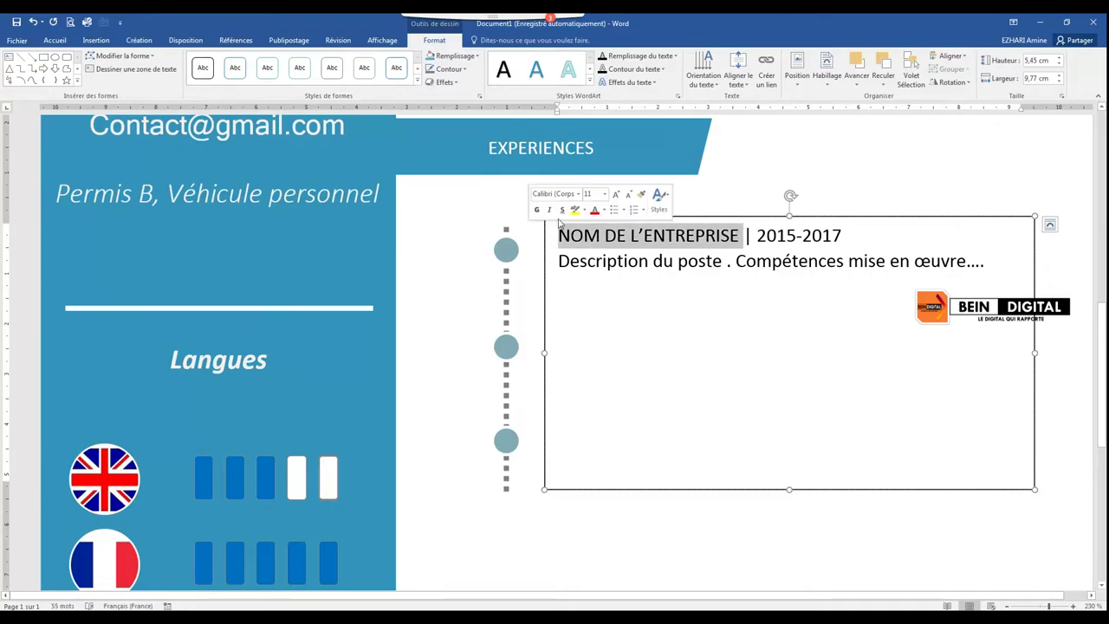
{"action": "left_click", "coordinate": [54, 40]}
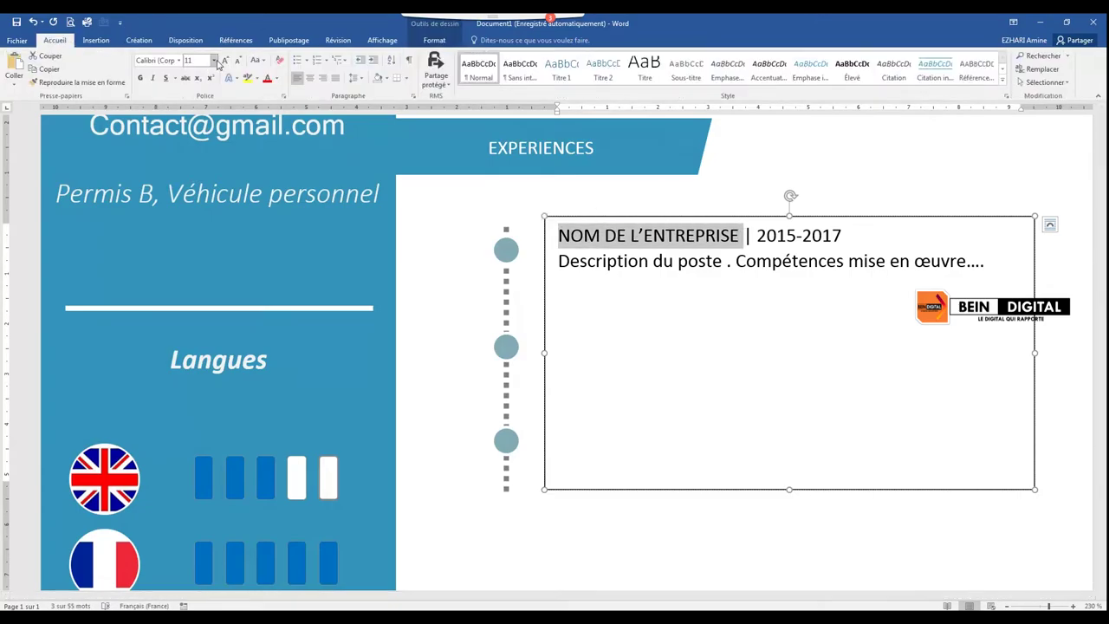
{"action": "left_click", "coordinate": [214, 61]}
{"action": "left_click", "coordinate": [195, 130]}
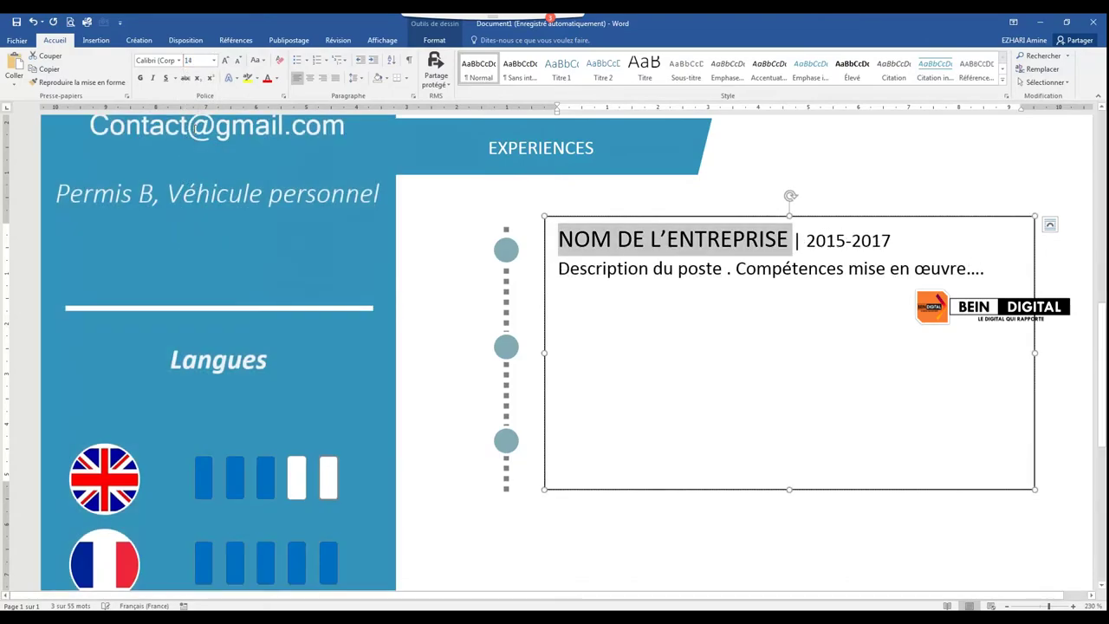
{"action": "left_click", "coordinate": [140, 78]}
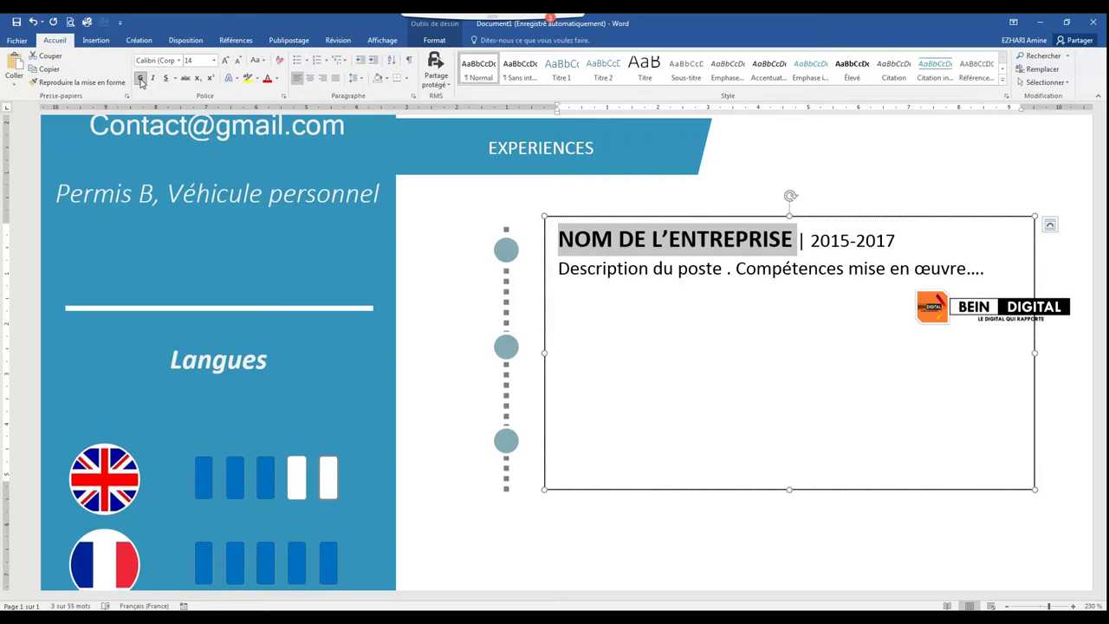
{"action": "left_click", "coordinate": [277, 78]}
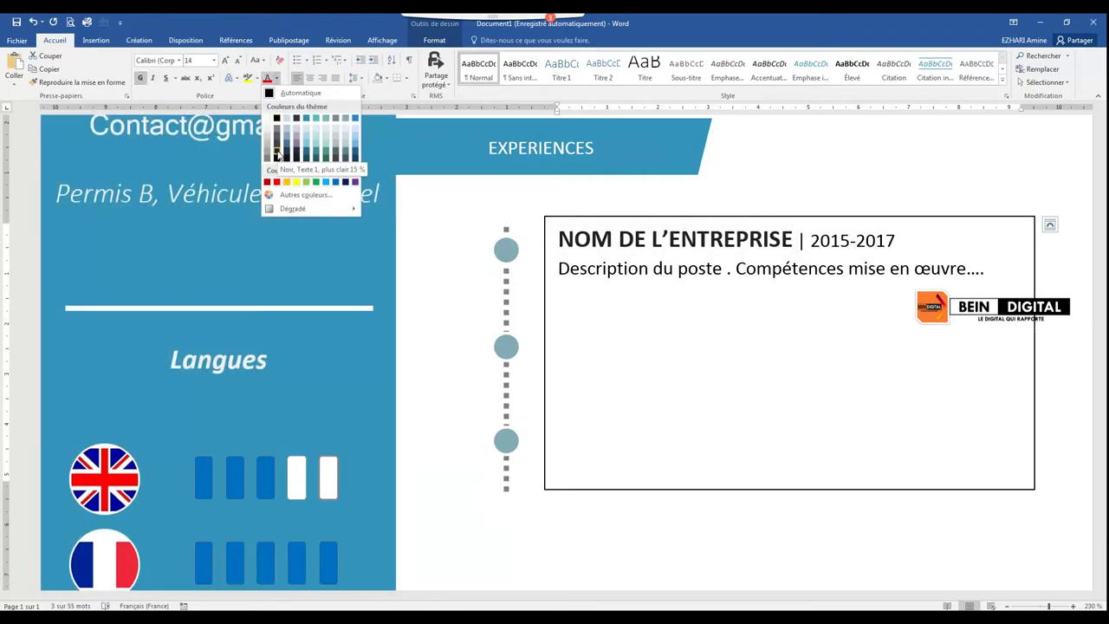
{"action": "left_click", "coordinate": [278, 152]}
Make the 2015-2017 dates grey at 12 pt
{"action": "left_click_drag", "start_coordinate": [804, 251], "coordinate": [892, 243]}
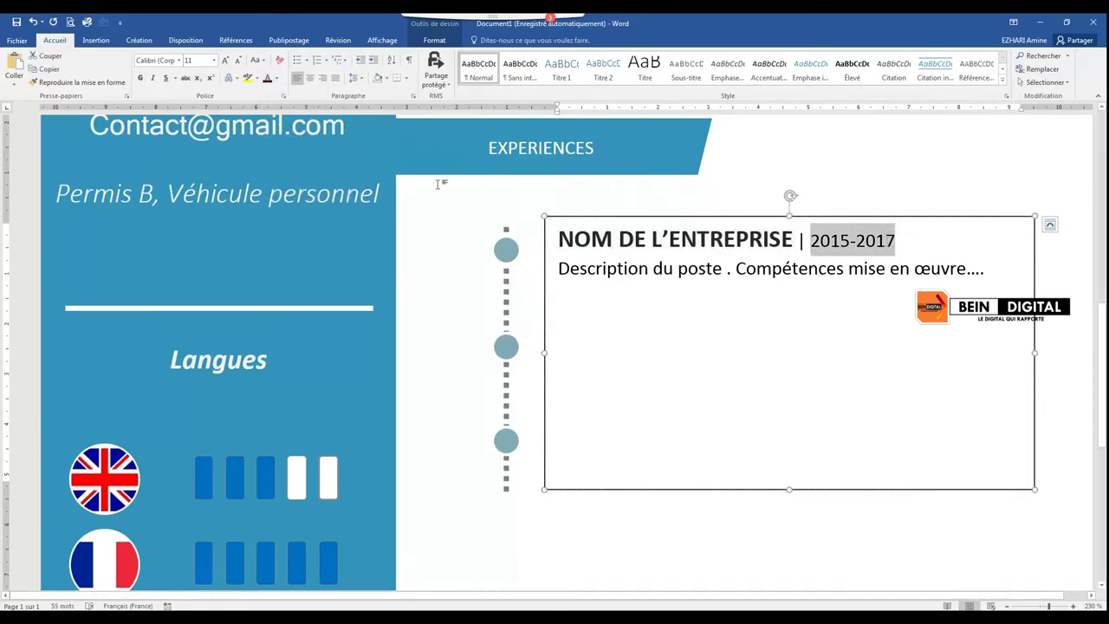
{"action": "left_click", "coordinate": [276, 78]}
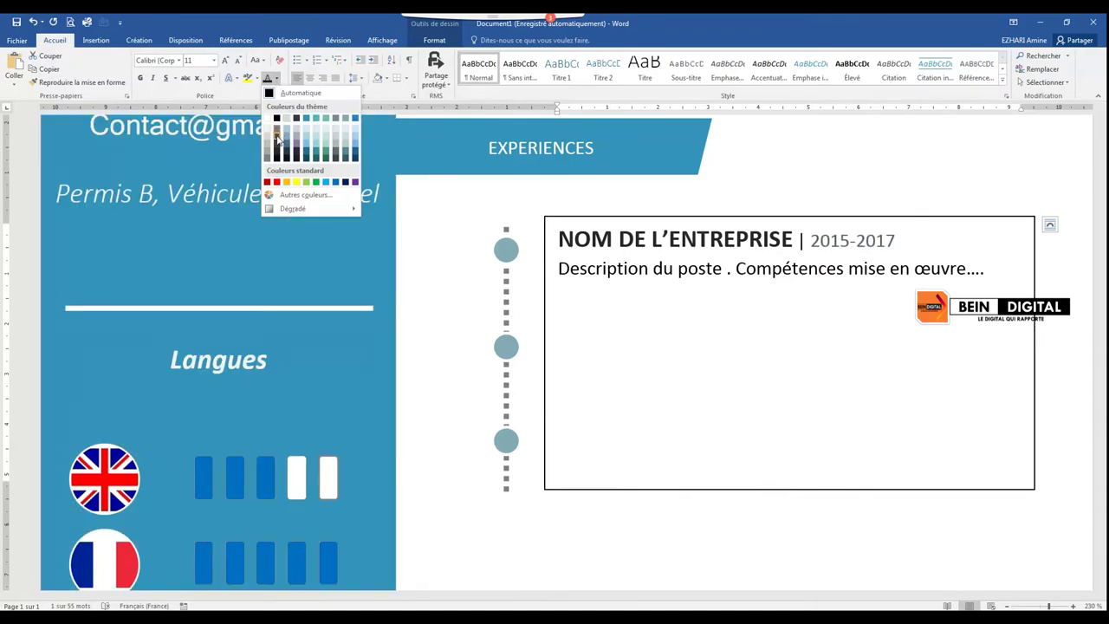
{"action": "left_click", "coordinate": [277, 136]}
{"action": "left_click", "coordinate": [213, 59]}
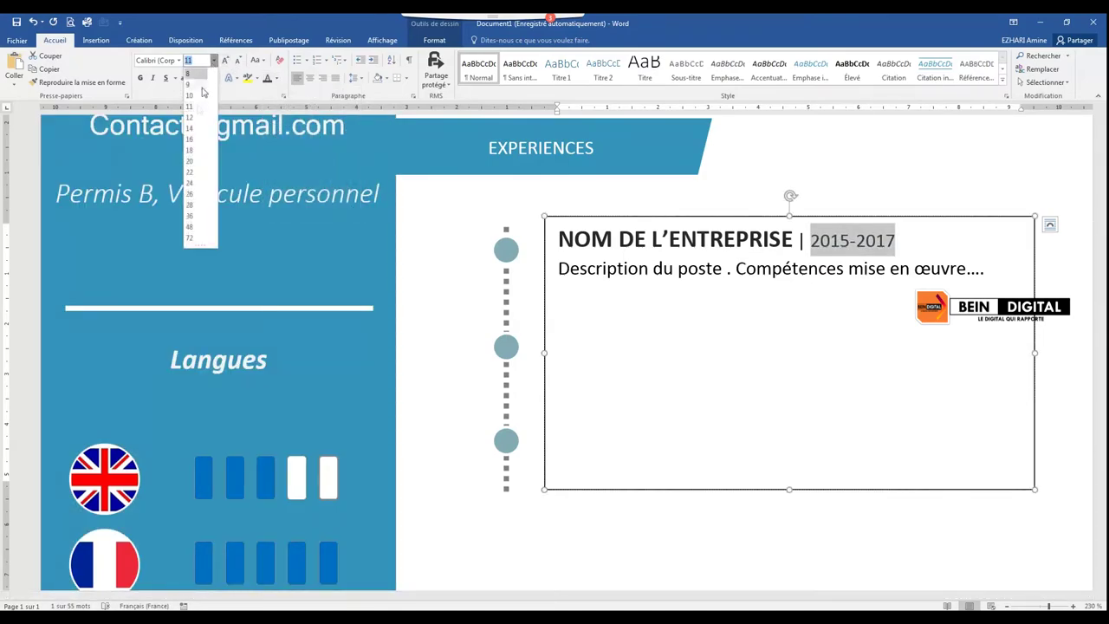
{"action": "left_click", "coordinate": [192, 117]}
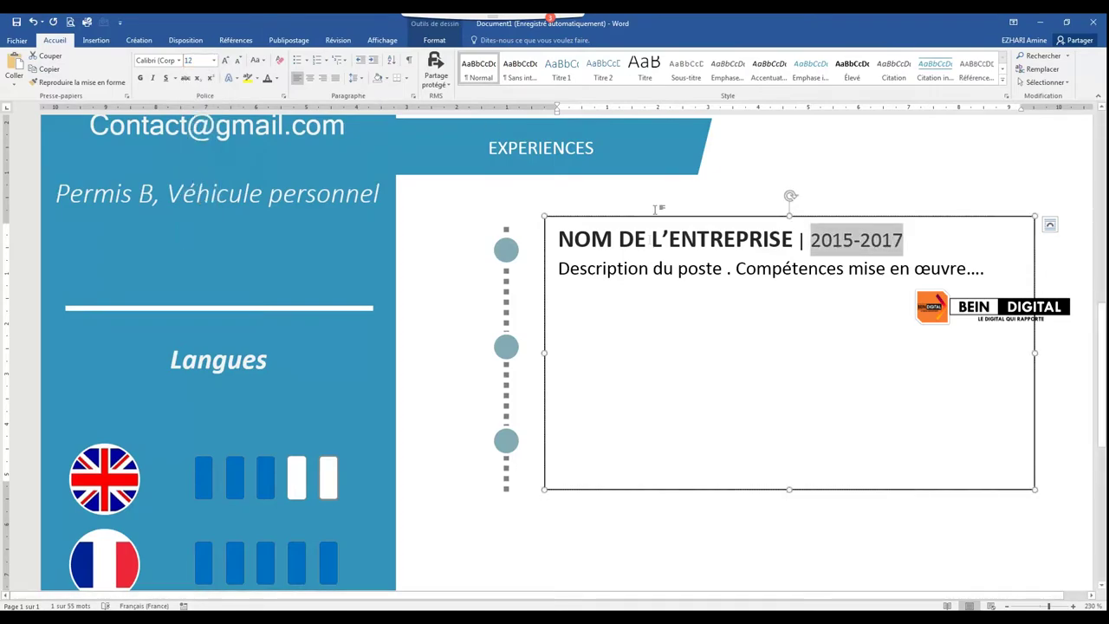
{"action": "left_click_drag", "start_coordinate": [560, 269], "coordinate": [992, 274]}
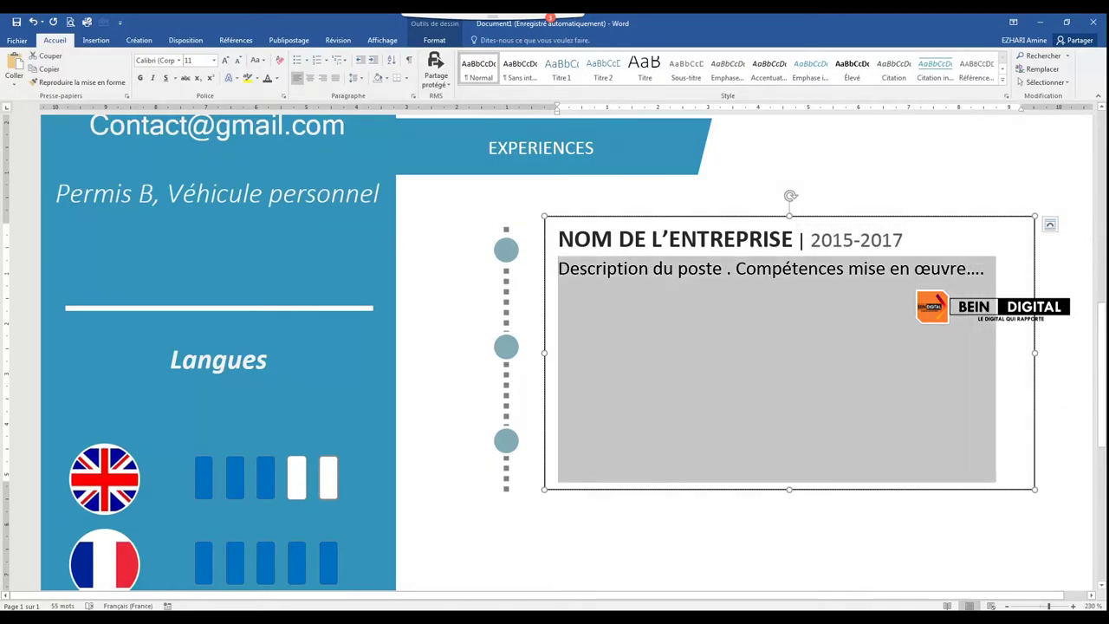
Make the description line italic and colour it dark teal
{"action": "left_click", "coordinate": [153, 79]}
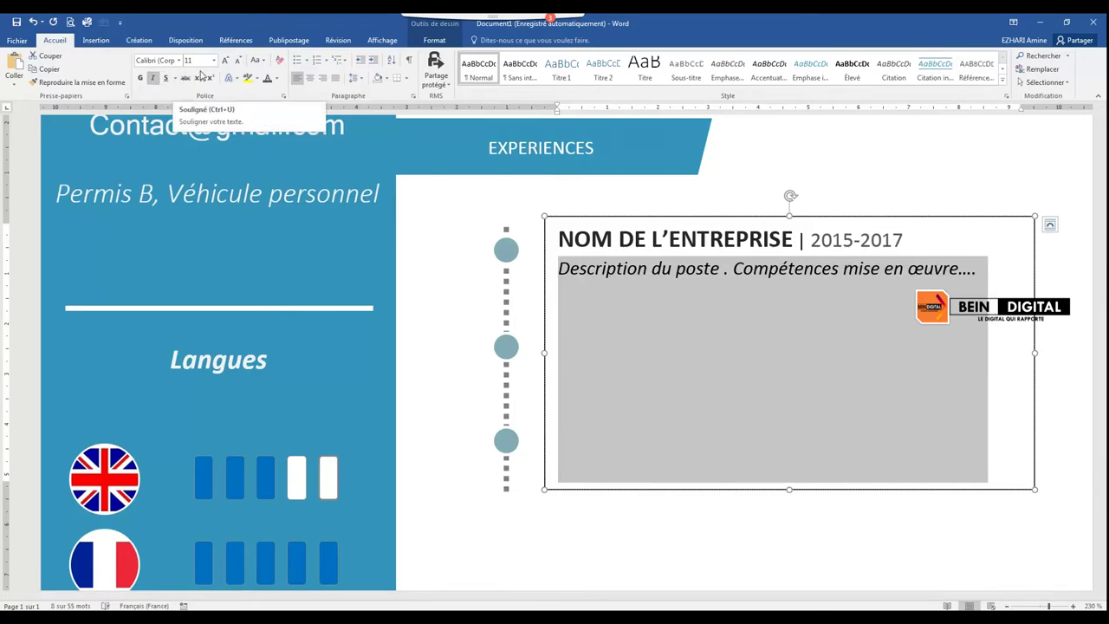
{"action": "left_click", "coordinate": [215, 60]}
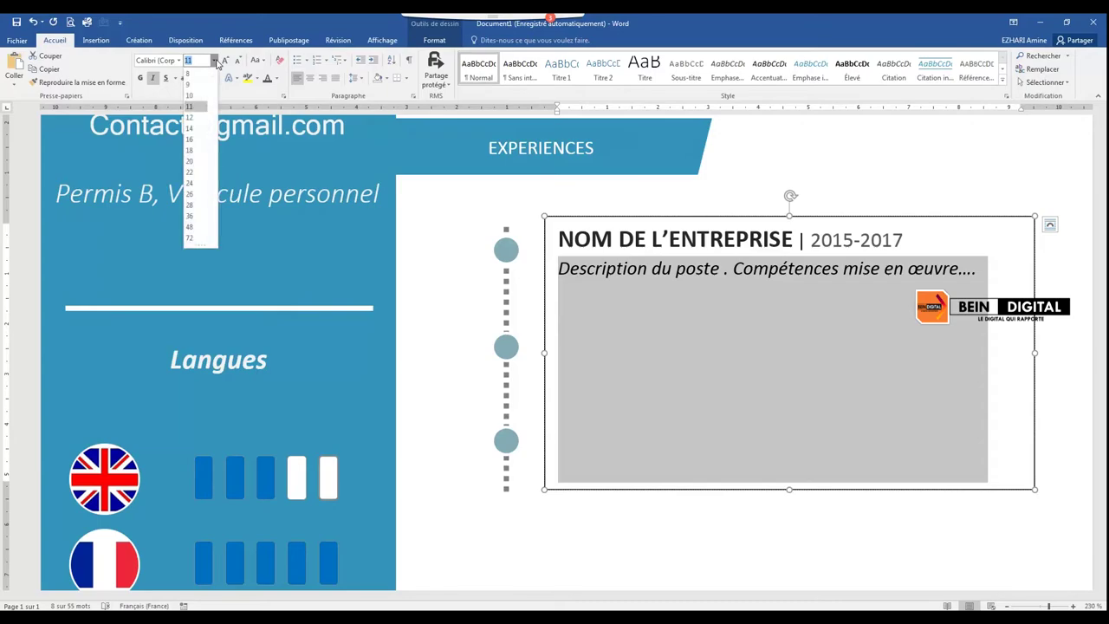
{"action": "left_click", "coordinate": [215, 62]}
{"action": "left_click", "coordinate": [215, 63]}
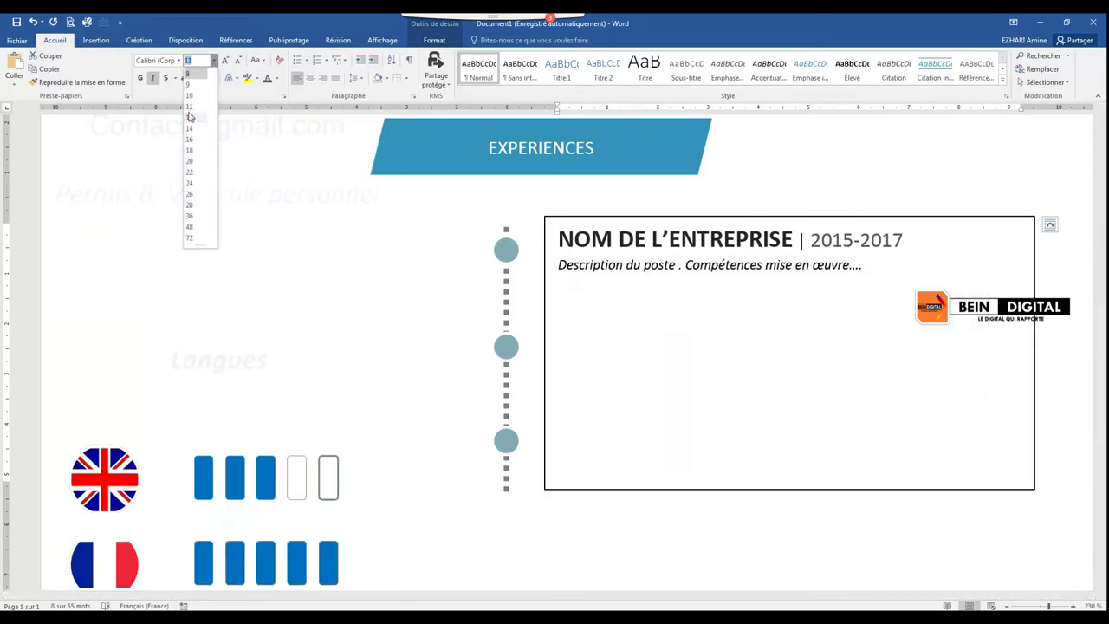
{"action": "left_click", "coordinate": [215, 63]}
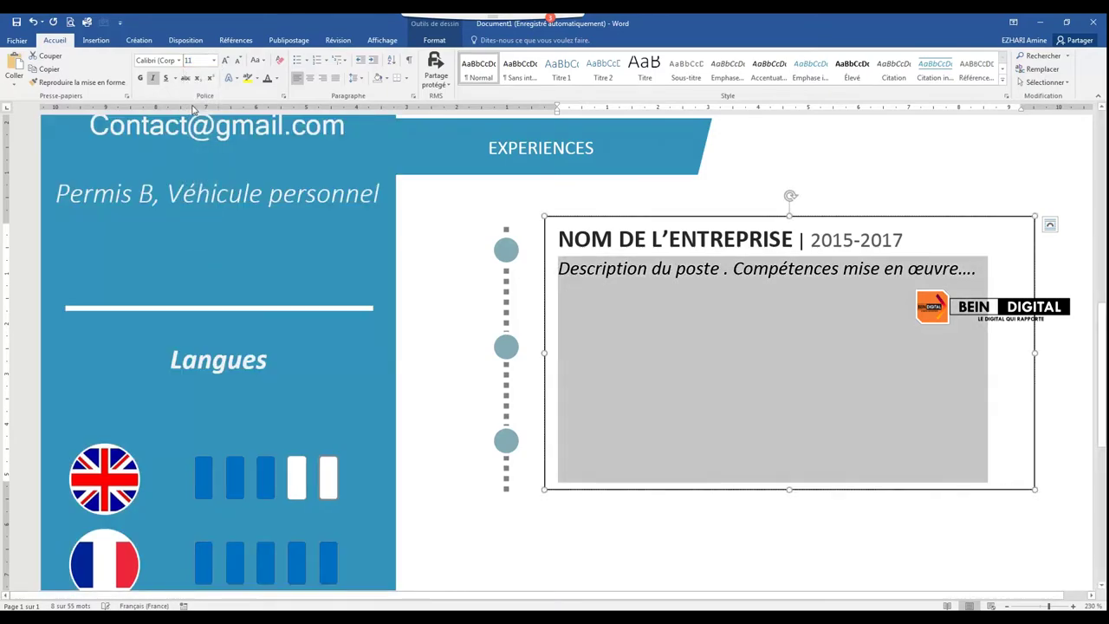
{"action": "left_click", "coordinate": [277, 78]}
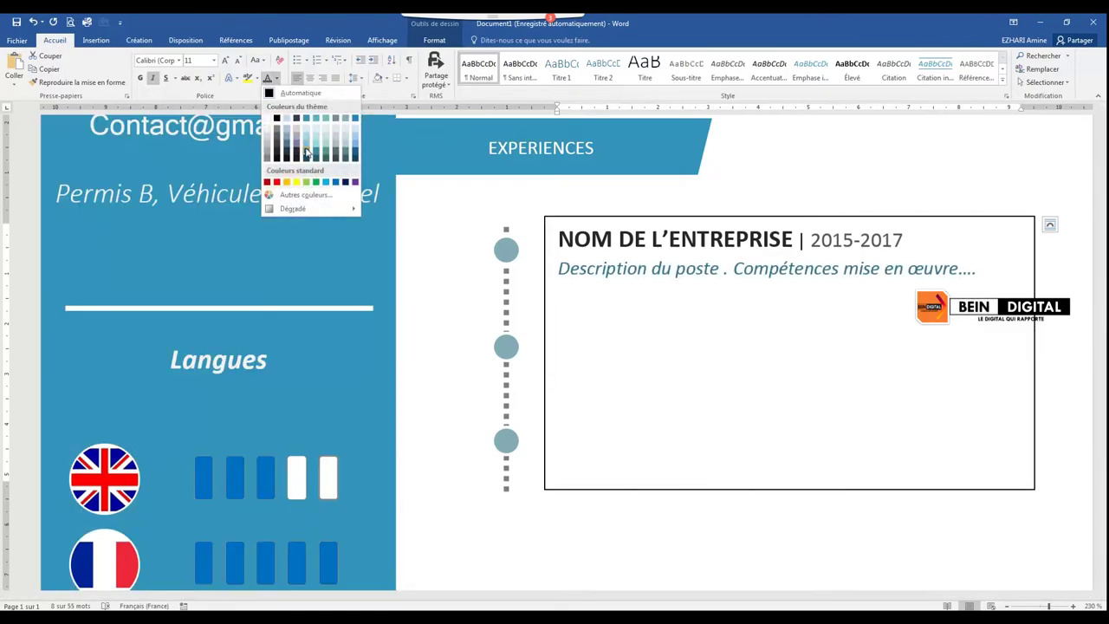
{"action": "left_click", "coordinate": [305, 154]}
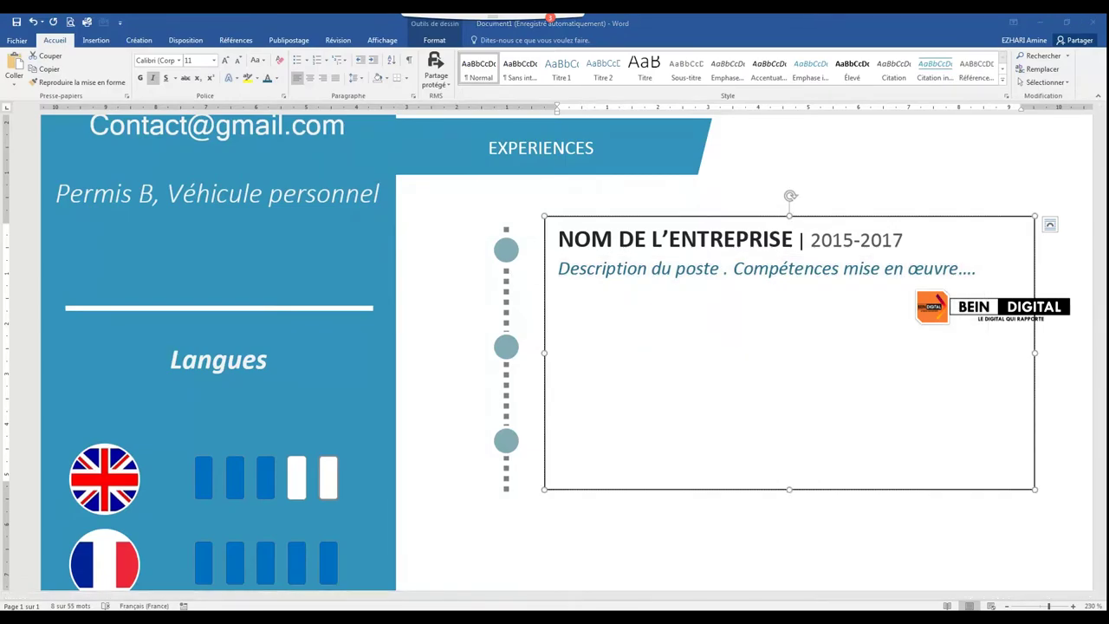
Add an empty line after the description and select the company title and description
{"action": "left_click", "coordinate": [886, 278]}
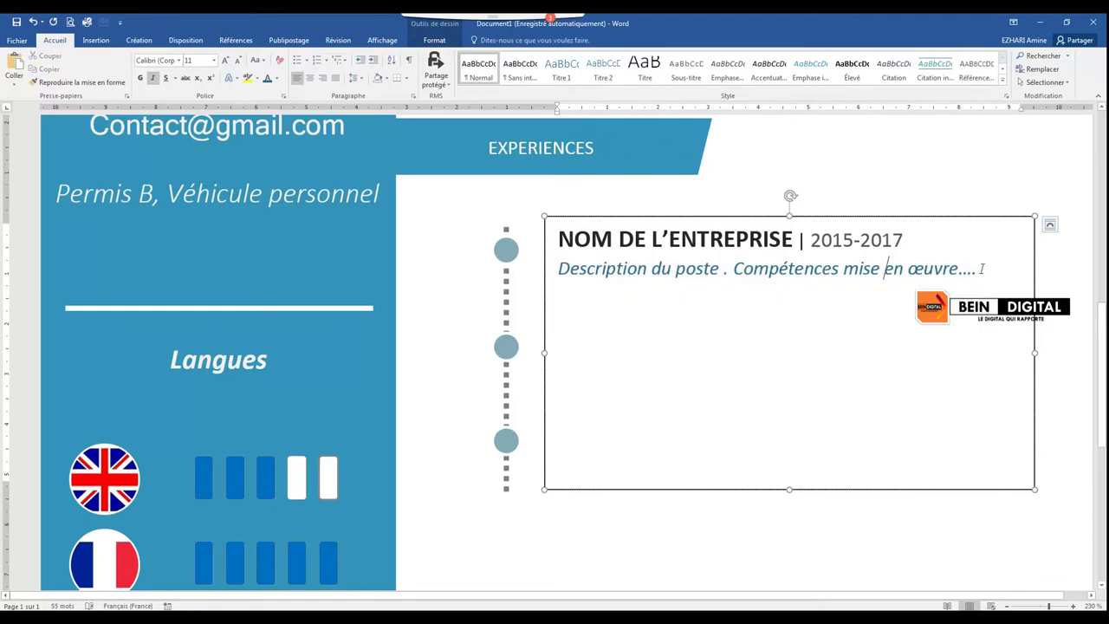
{"action": "double_click", "coordinate": [933, 267]}
{"action": "left_click", "coordinate": [978, 269]}
{"action": "key", "text": "Return"}
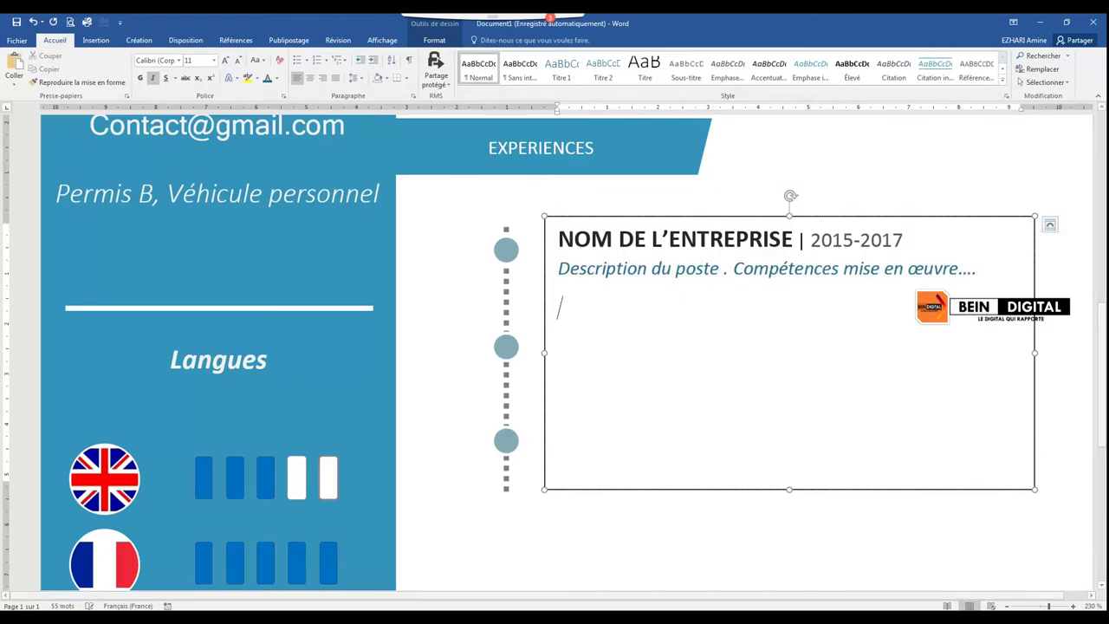
{"action": "left_click_drag", "start_coordinate": [978, 271], "coordinate": [563, 230]}
{"action": "key", "text": "ctrl+c"}
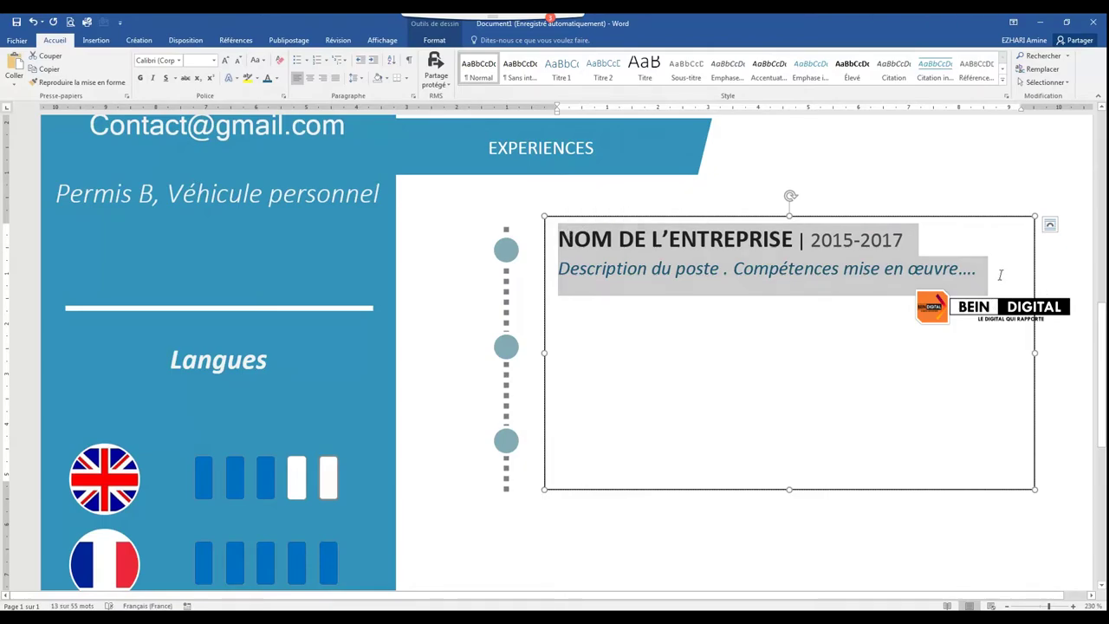
Paste two more copies of the company-and-description entry below the original
{"action": "left_click", "coordinate": [995, 274]}
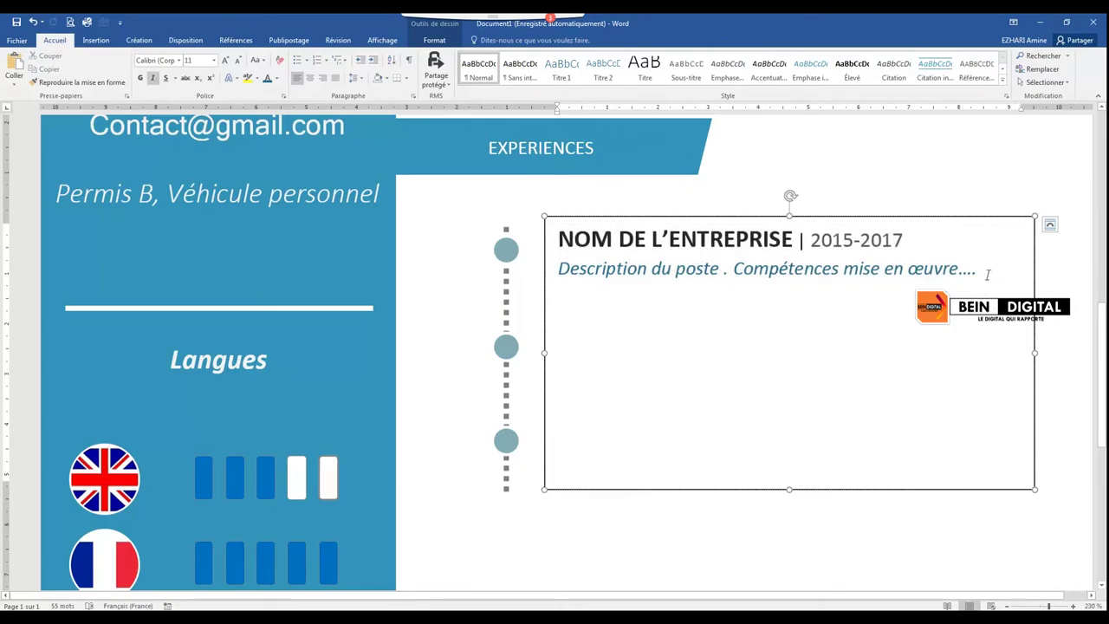
{"action": "left_click_drag", "start_coordinate": [994, 274], "coordinate": [591, 244]}
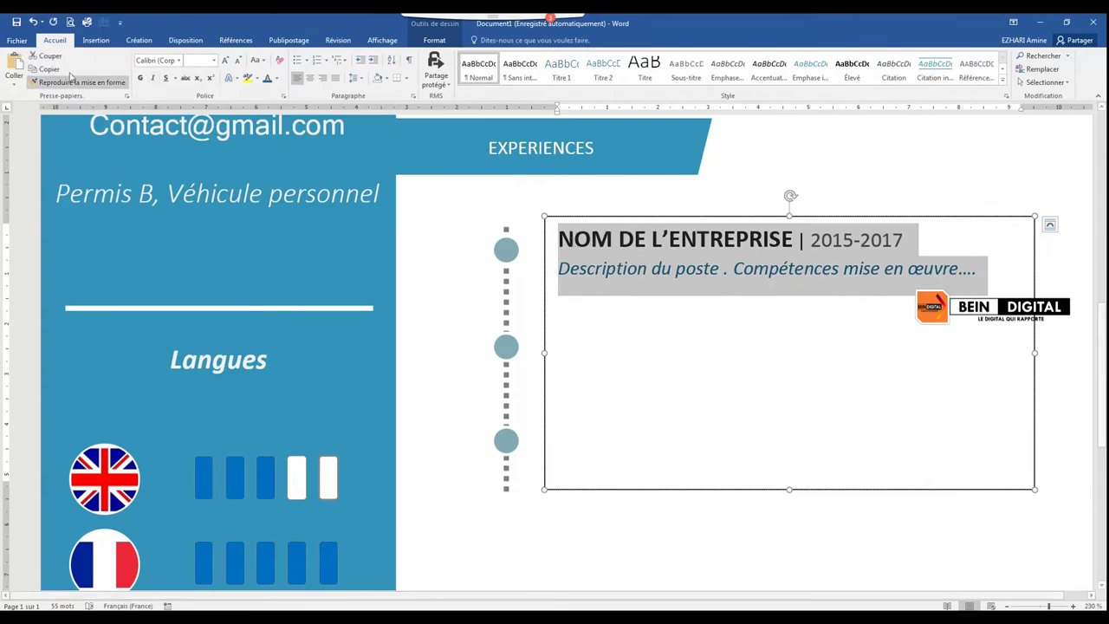
{"action": "left_click", "coordinate": [999, 272]}
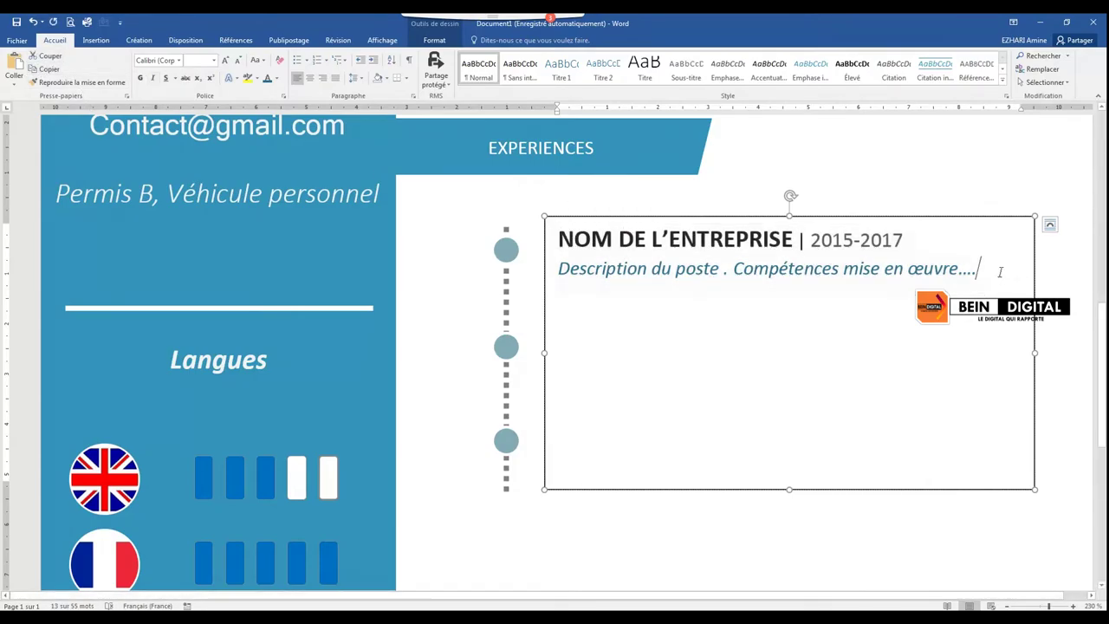
{"action": "key", "text": "Return"}
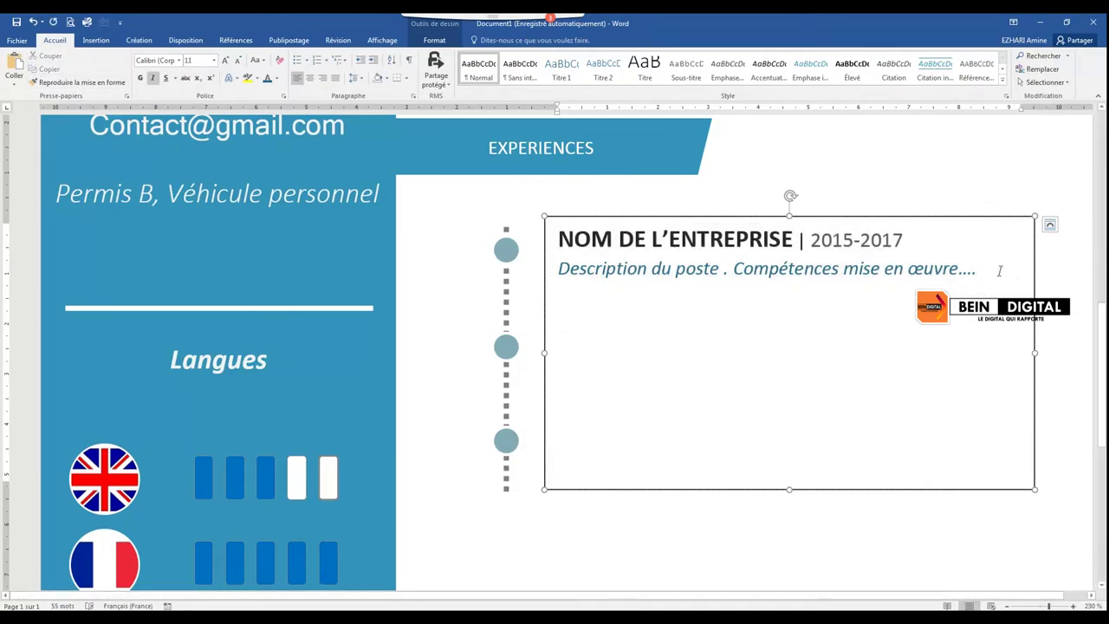
{"action": "key", "text": "ctrl+v"}
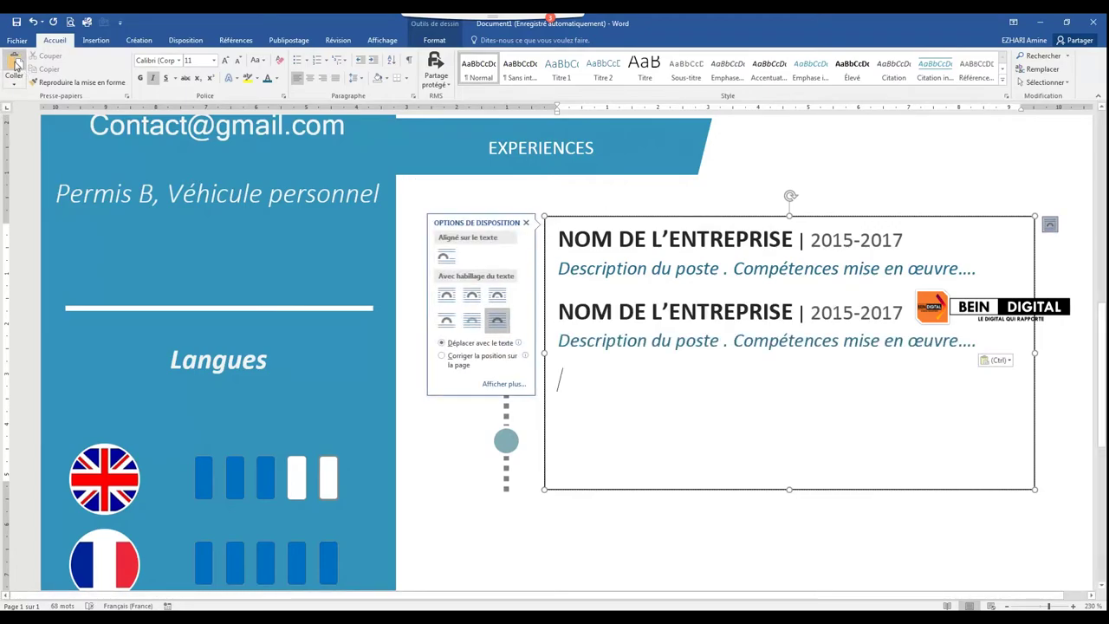
{"action": "left_click", "coordinate": [16, 64]}
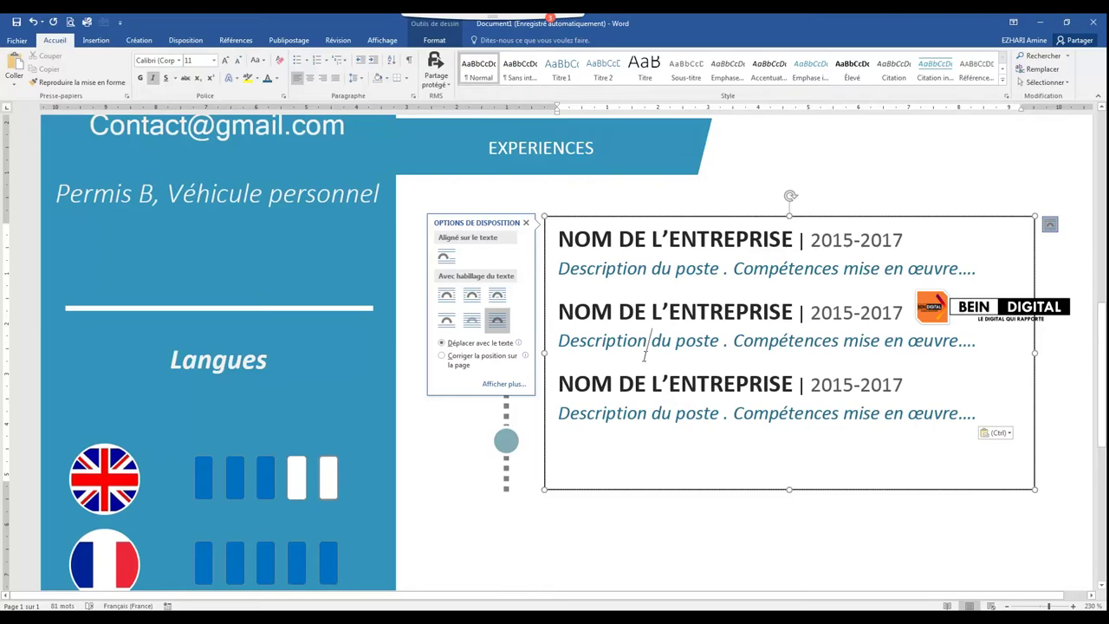
{"action": "left_click", "coordinate": [594, 264]}
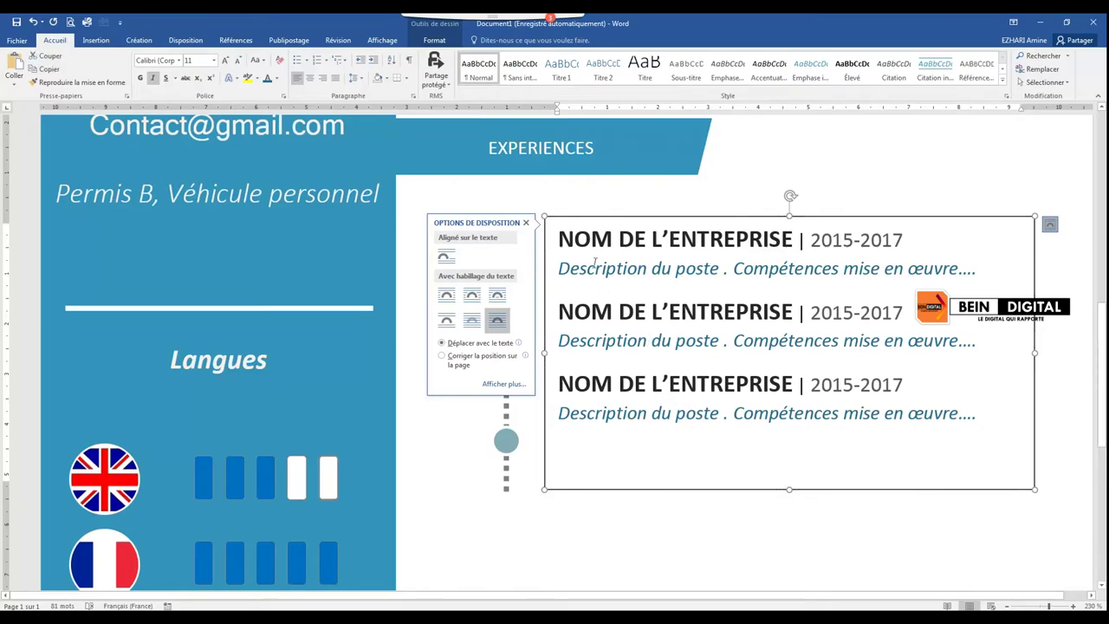
{"action": "left_click", "coordinate": [525, 222]}
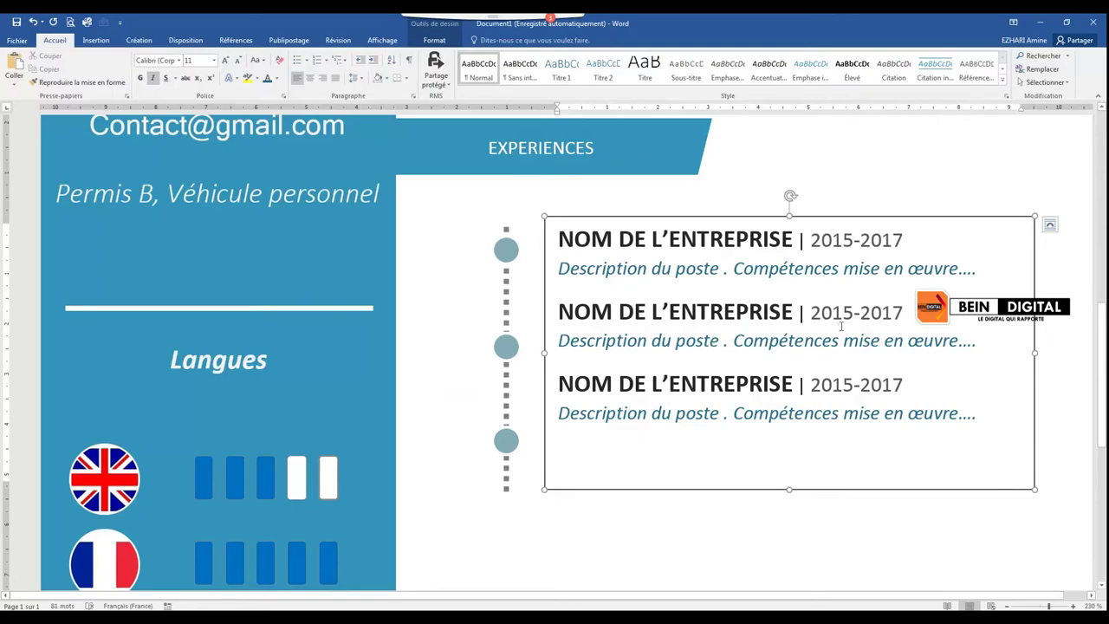
Change the second entry's dates to 2012-2015
{"action": "left_click_drag", "start_coordinate": [853, 313], "coordinate": [846, 316]}
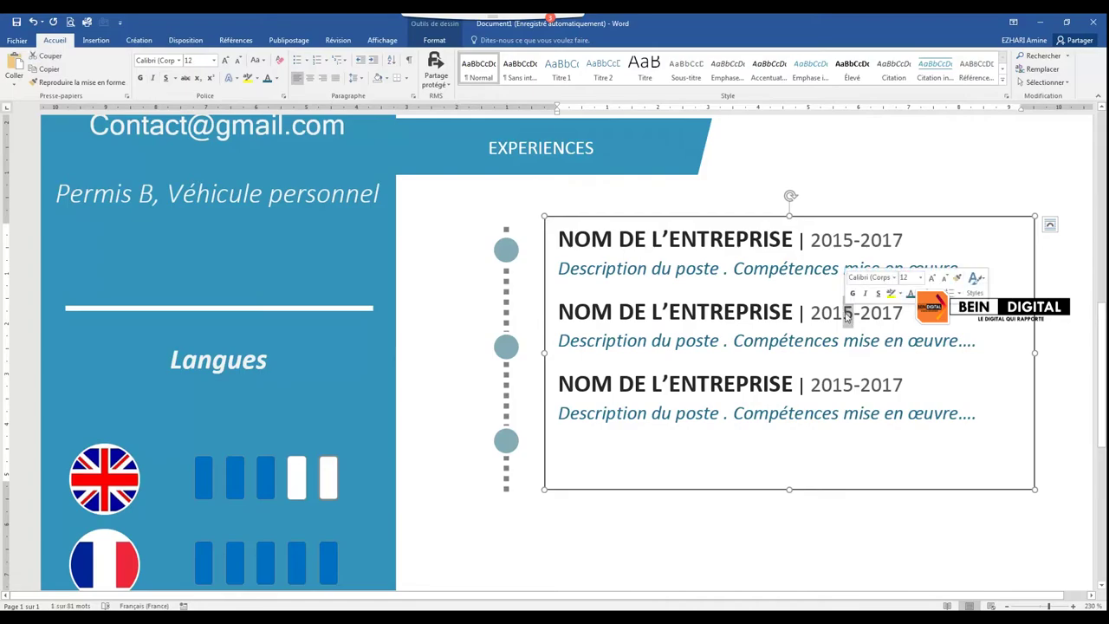
{"action": "type", "text": "8"}
{"action": "key", "text": "BackSpace"}
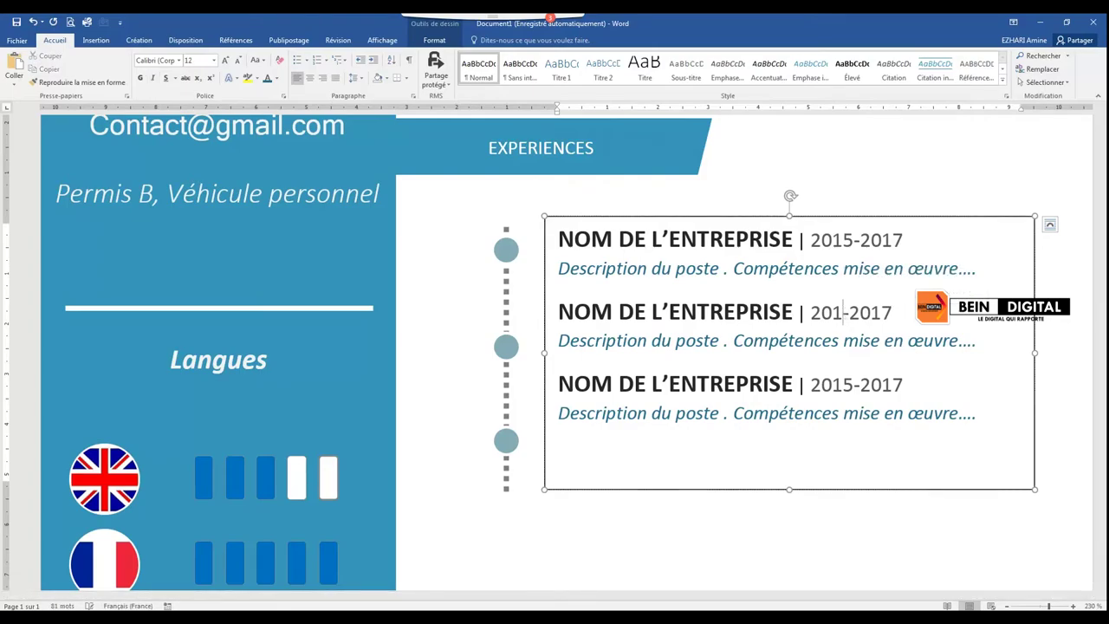
{"action": "type", "text": "2"}
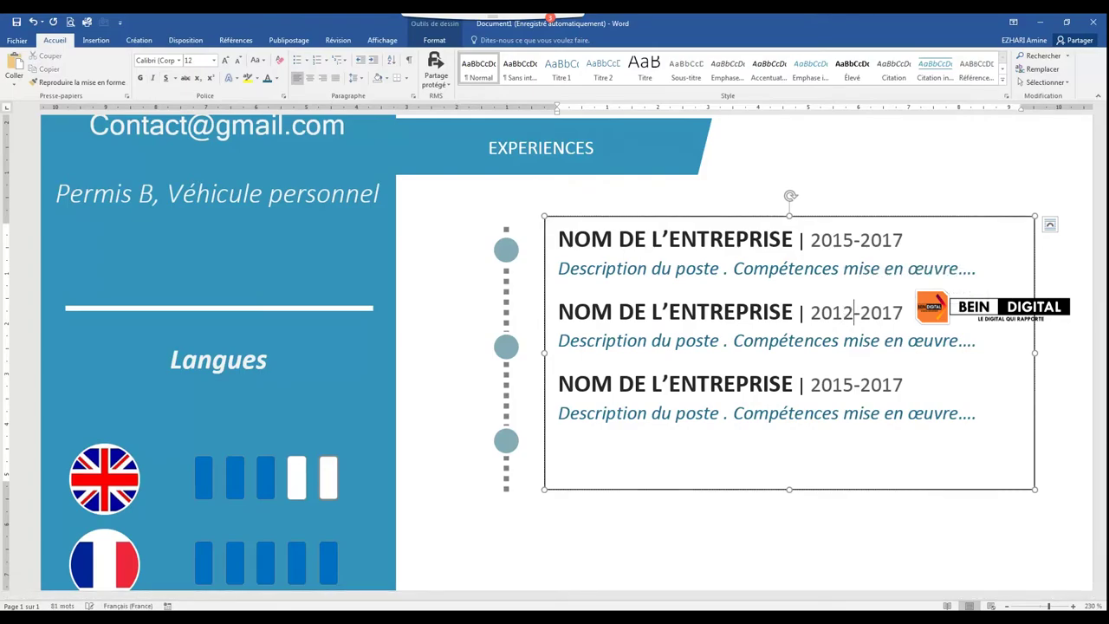
{"action": "double_click", "coordinate": [895, 314]}
{"action": "type", "text": "2015"}
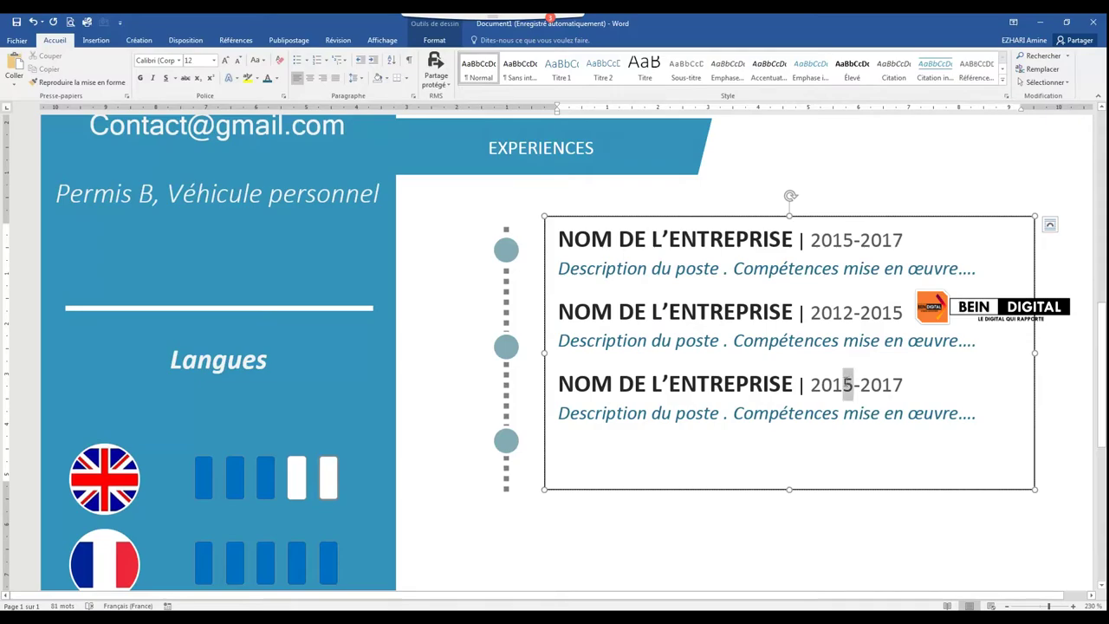
Change the third entry's dates to 2010-2012
{"action": "double_click", "coordinate": [849, 383]}
{"action": "type", "text": "2010"}
{"action": "double_click", "coordinate": [890, 382]}
{"action": "type", "text": "2012"}
{"action": "left_click_drag", "start_coordinate": [983, 419], "coordinate": [484, 240]}
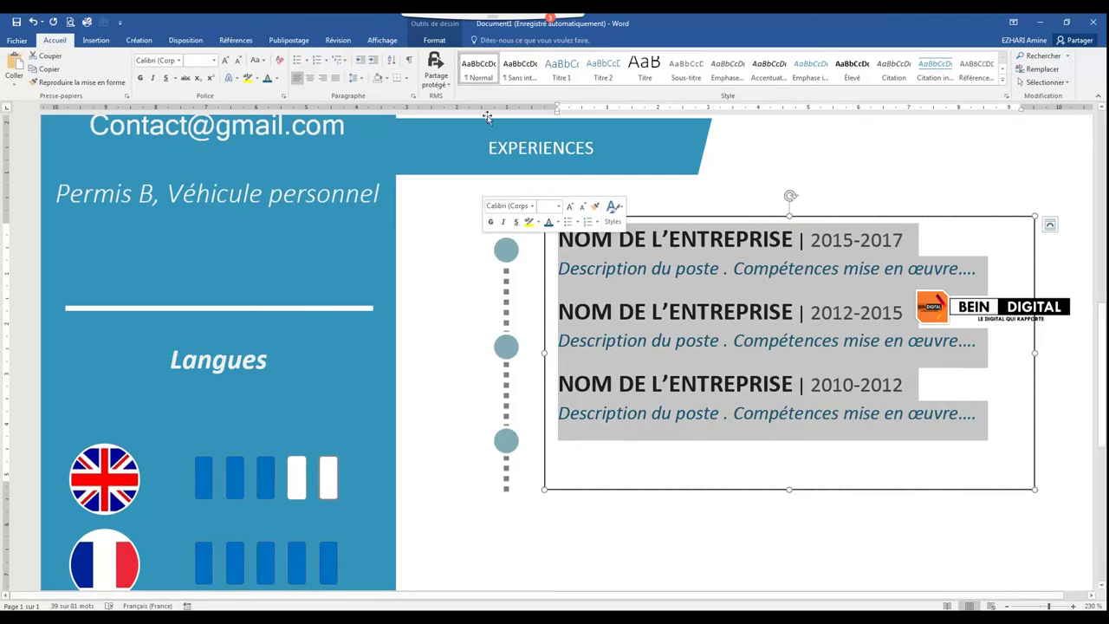
Set 24 pt spacing after each experience paragraph and nudge their text box down-left
{"action": "left_click", "coordinate": [433, 40]}
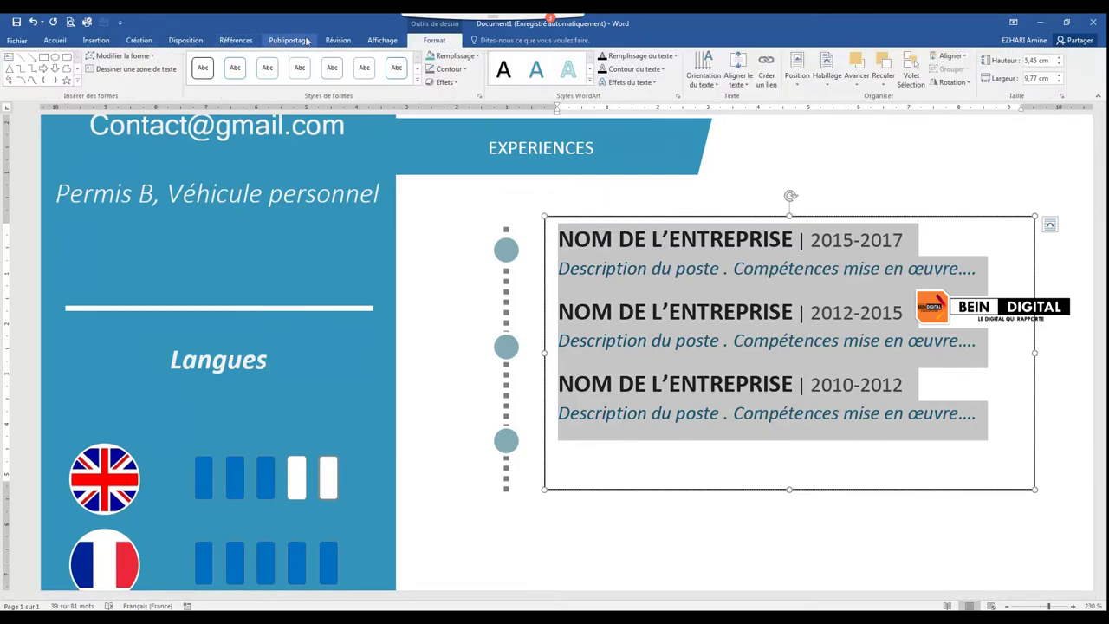
{"action": "left_click", "coordinate": [177, 39]}
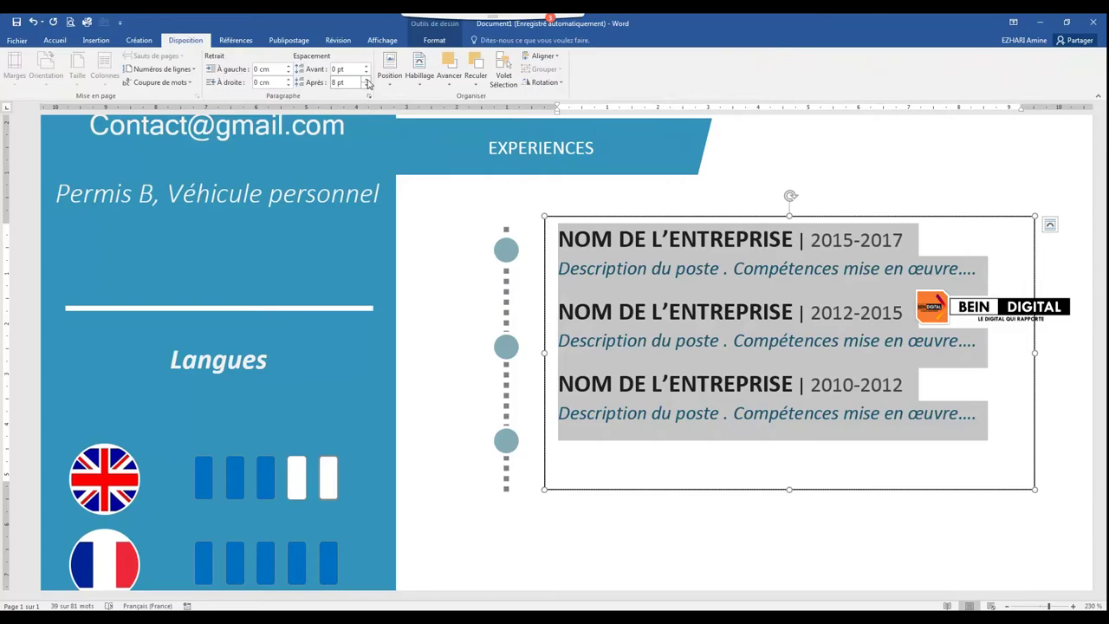
{"action": "left_click", "coordinate": [367, 78]}
{"action": "left_click", "coordinate": [366, 79]}
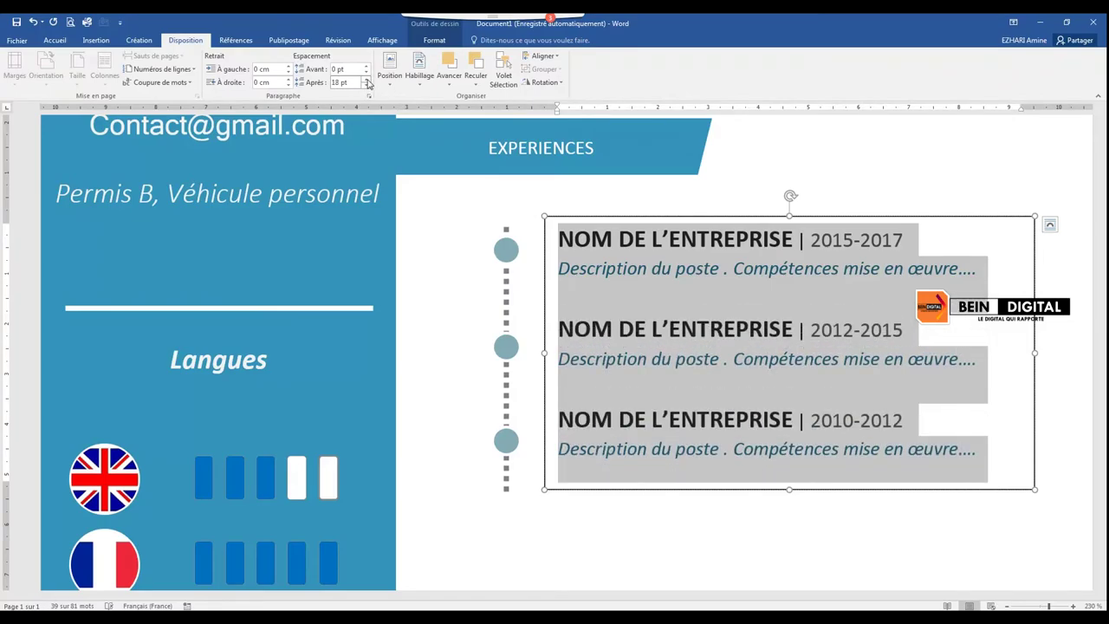
{"action": "left_click", "coordinate": [366, 79]}
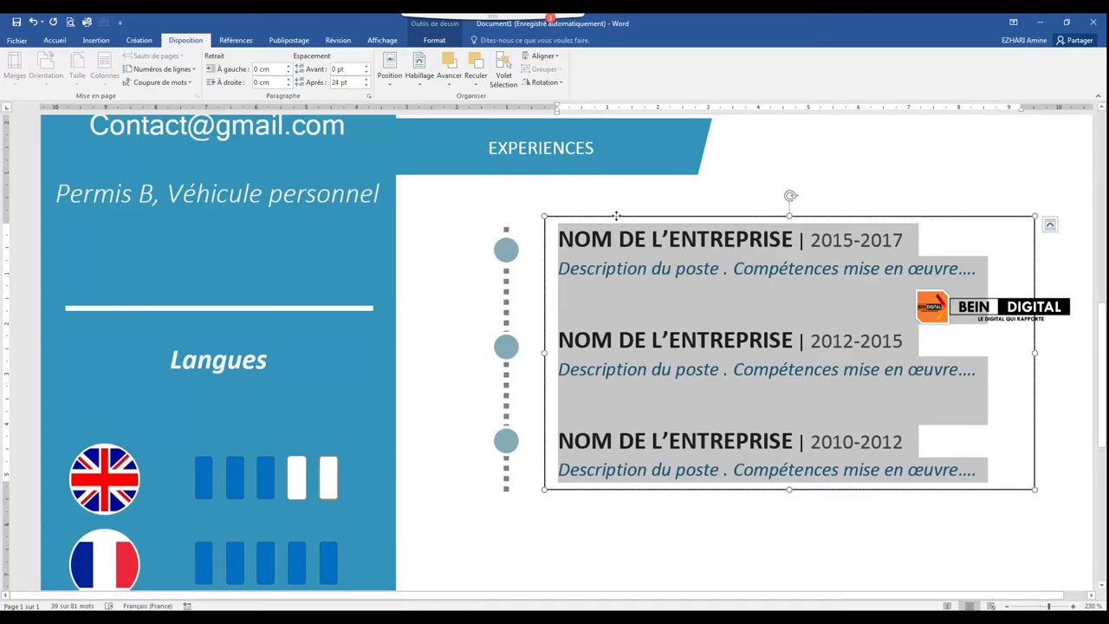
{"action": "left_click_drag", "start_coordinate": [616, 216], "coordinate": [615, 222]}
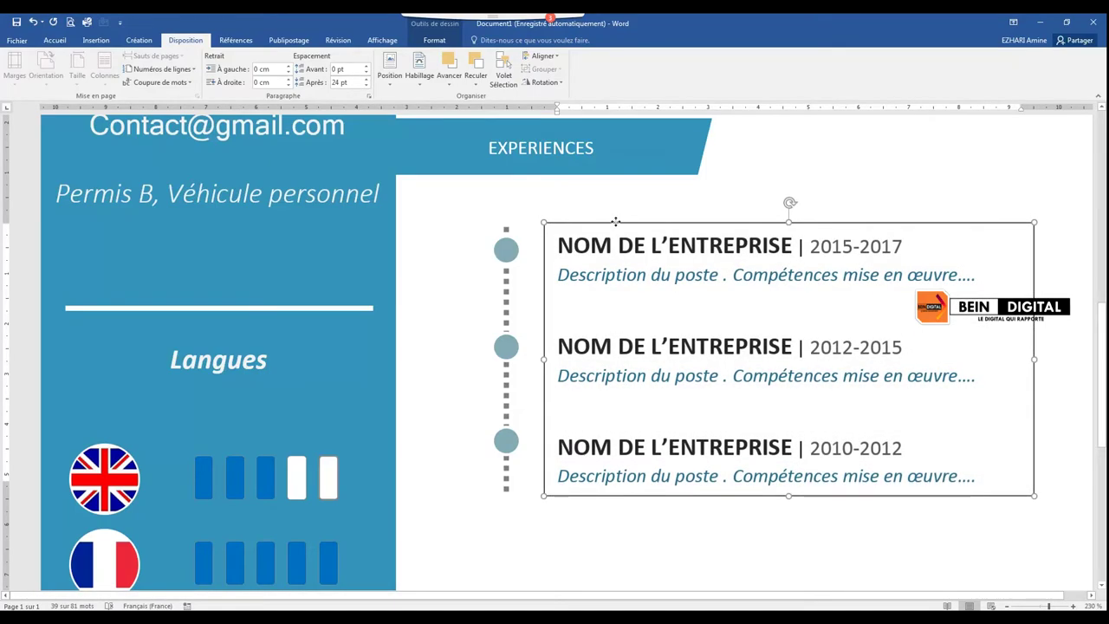
{"action": "left_click_drag", "start_coordinate": [615, 222], "coordinate": [608, 220]}
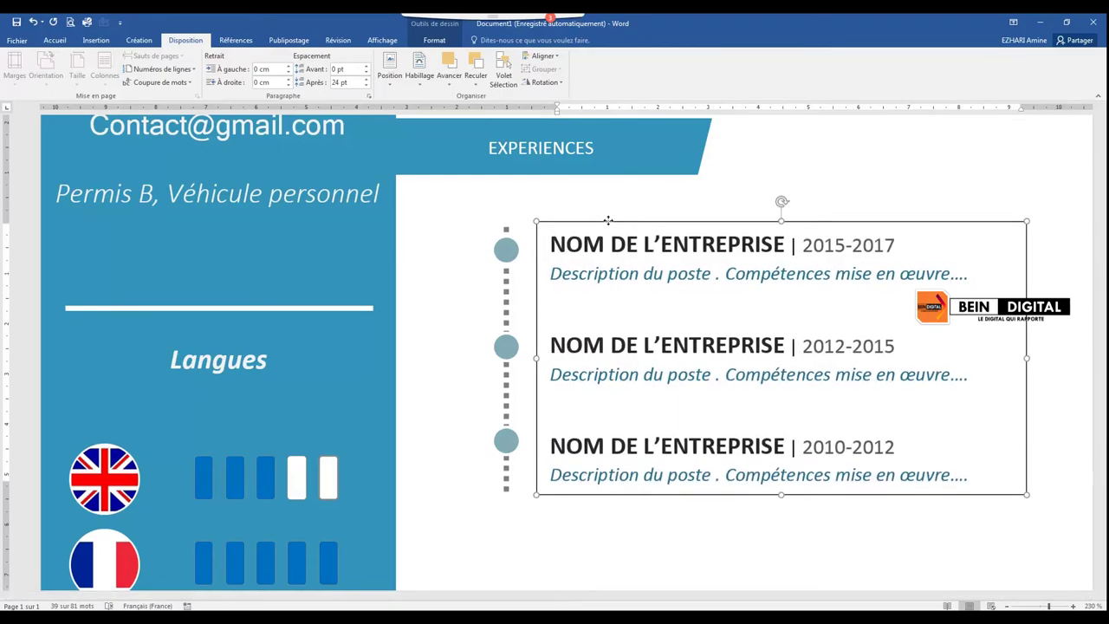
Move the middle and bottom timeline circles down beside the second and third entries
{"action": "left_click", "coordinate": [508, 351]}
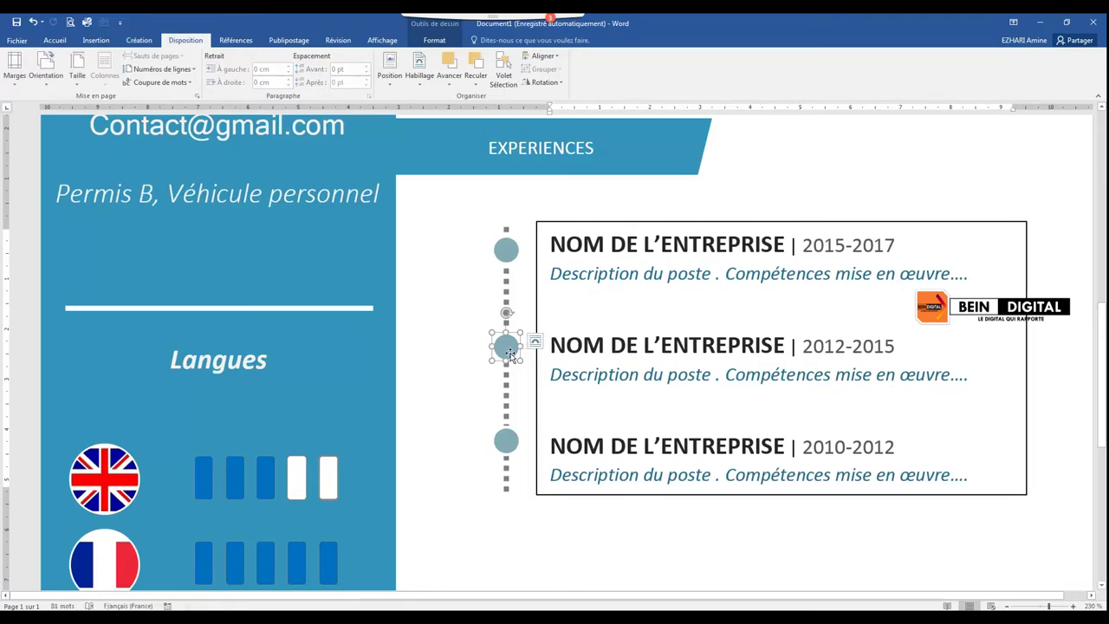
{"action": "left_click_drag", "start_coordinate": [510, 352], "coordinate": [510, 355]}
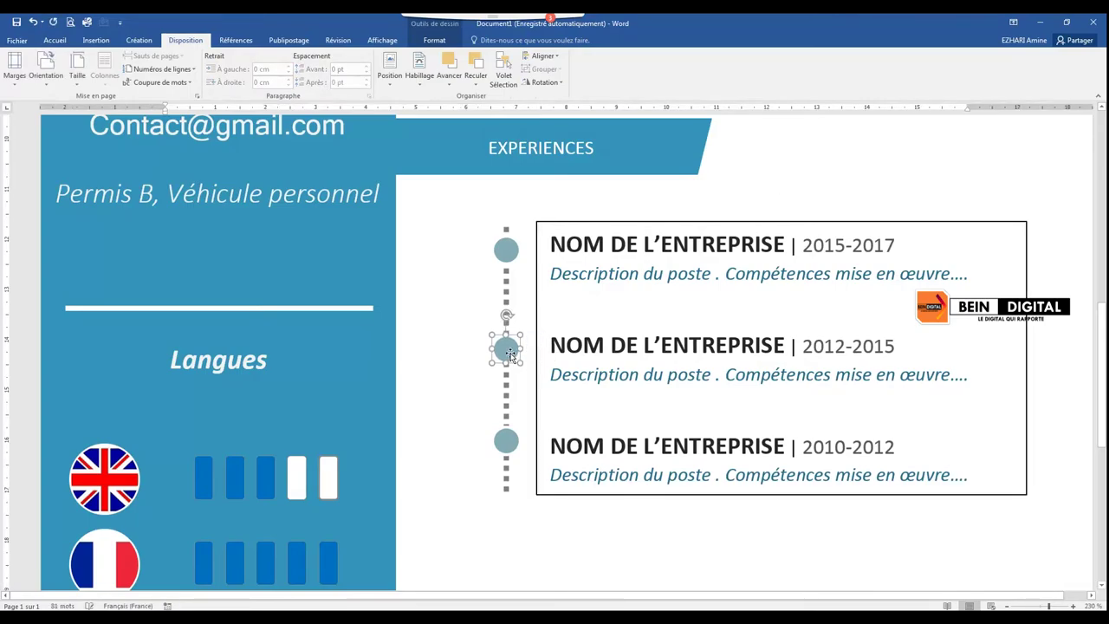
{"action": "key", "text": "Down"}
{"action": "key", "text": "Down"}
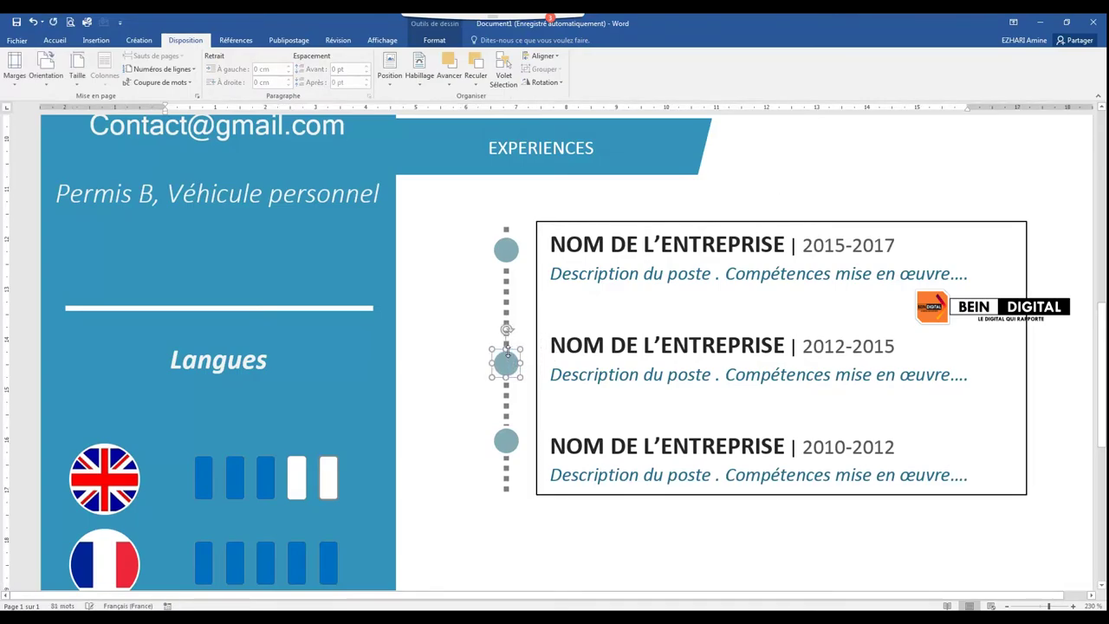
{"action": "left_click_drag", "start_coordinate": [508, 351], "coordinate": [508, 347]}
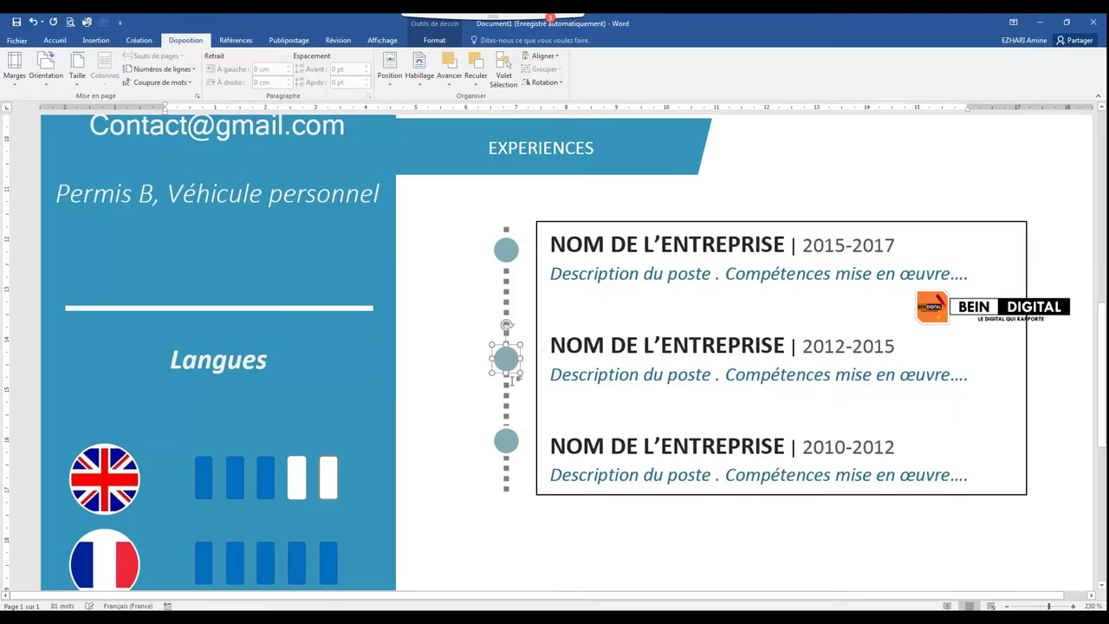
{"action": "left_click", "coordinate": [508, 442]}
{"action": "left_click_drag", "start_coordinate": [510, 443], "coordinate": [509, 462]}
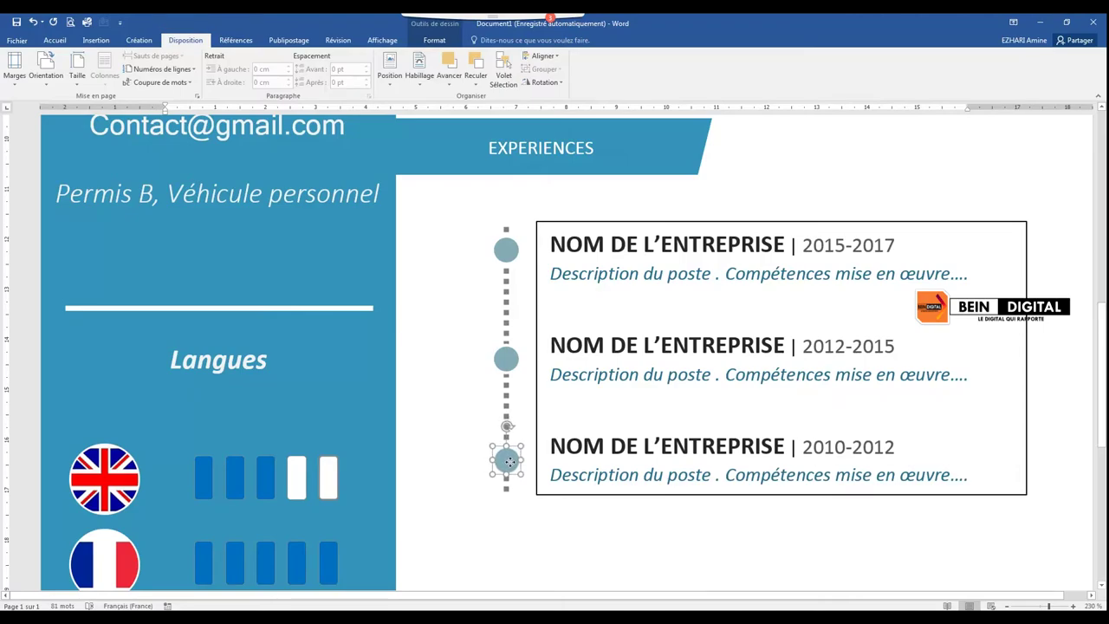
{"action": "left_click_drag", "start_coordinate": [508, 462], "coordinate": [507, 460]}
Distribute the three selected timeline circles vertically
{"action": "left_click", "coordinate": [510, 362], "text": "shift"}
{"action": "left_click", "coordinate": [509, 249], "text": "shift"}
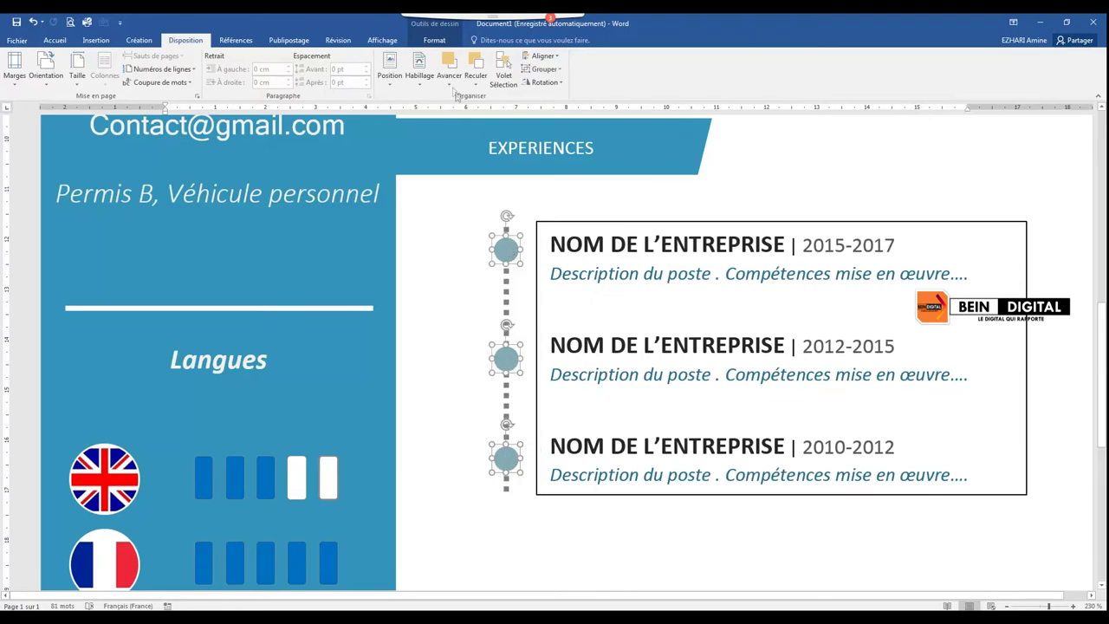
{"action": "left_click", "coordinate": [437, 41]}
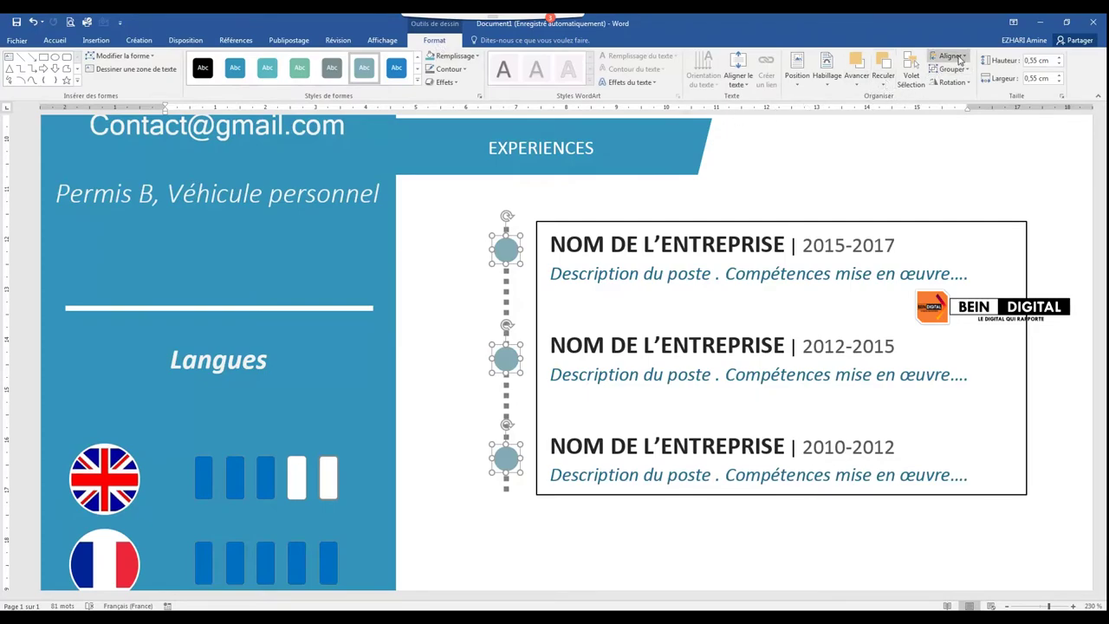
{"action": "left_click", "coordinate": [950, 56]}
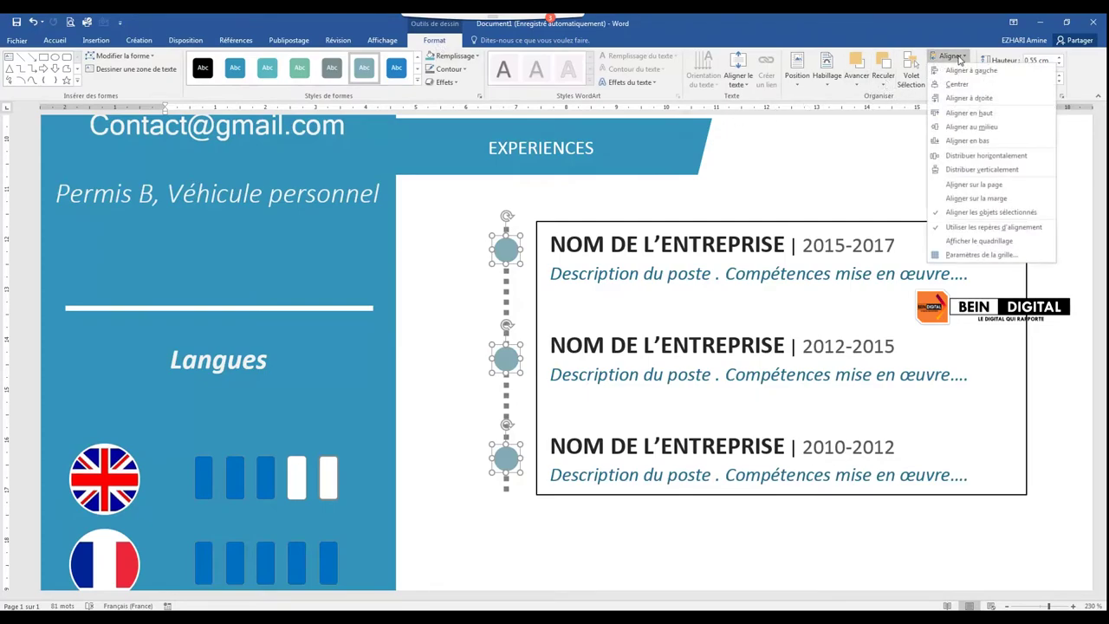
{"action": "left_click", "coordinate": [972, 170]}
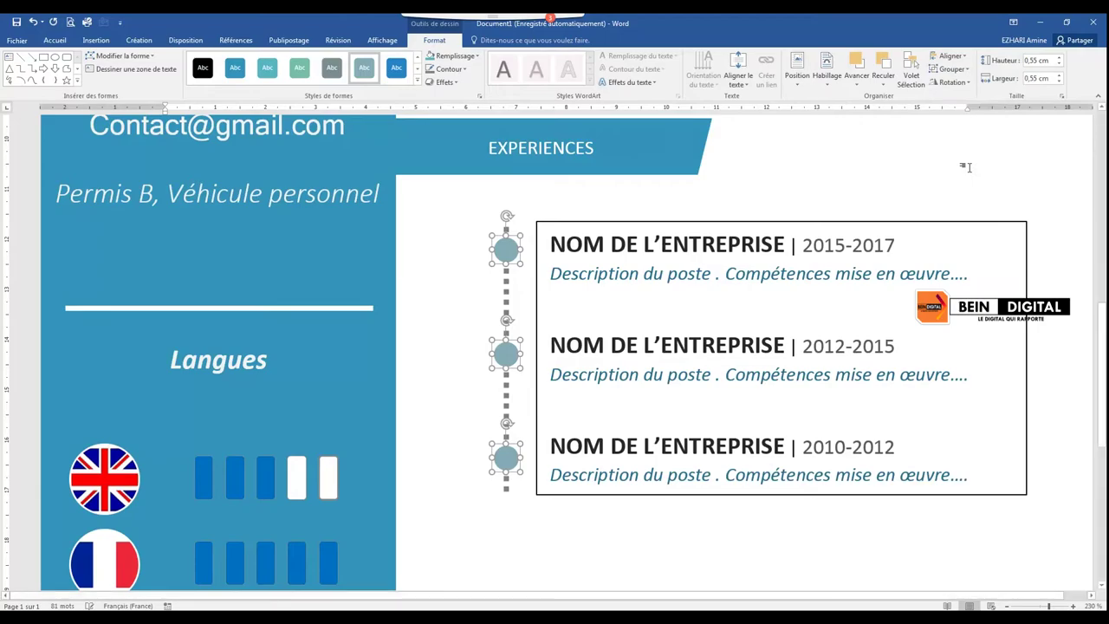
Set the experiences text box outline to Sans contour
{"action": "left_click", "coordinate": [577, 495]}
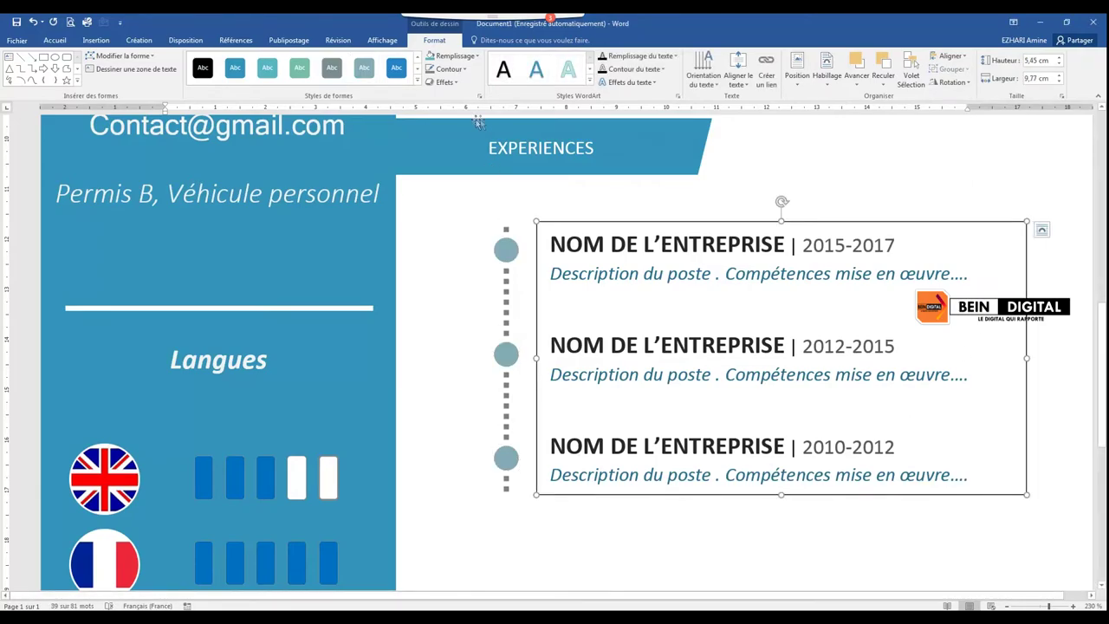
{"action": "left_click", "coordinate": [448, 69]}
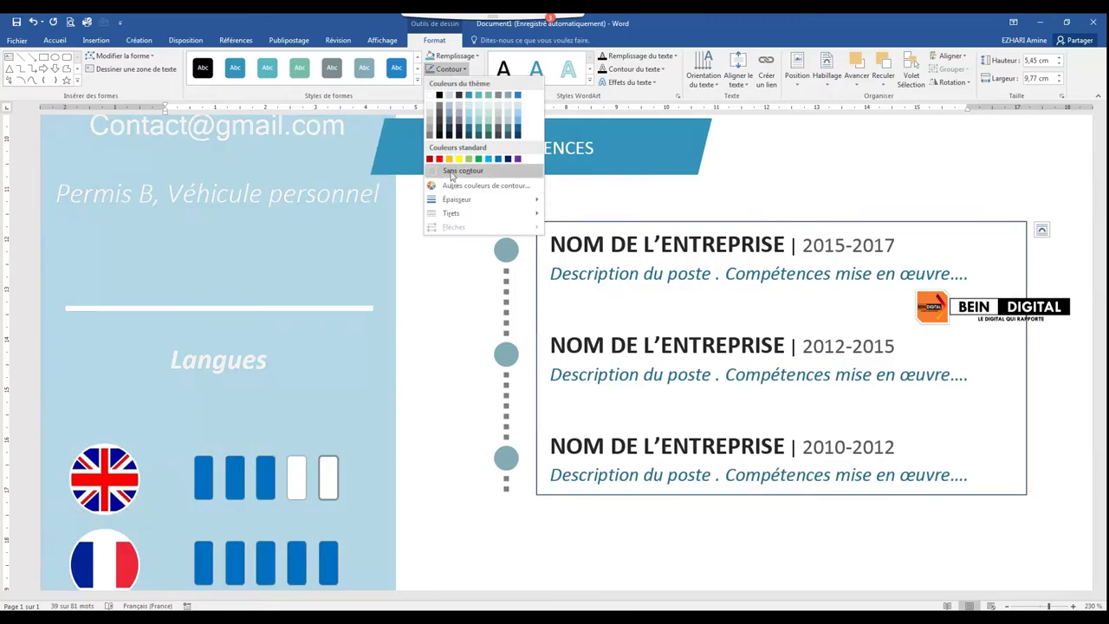
{"action": "left_click", "coordinate": [453, 171]}
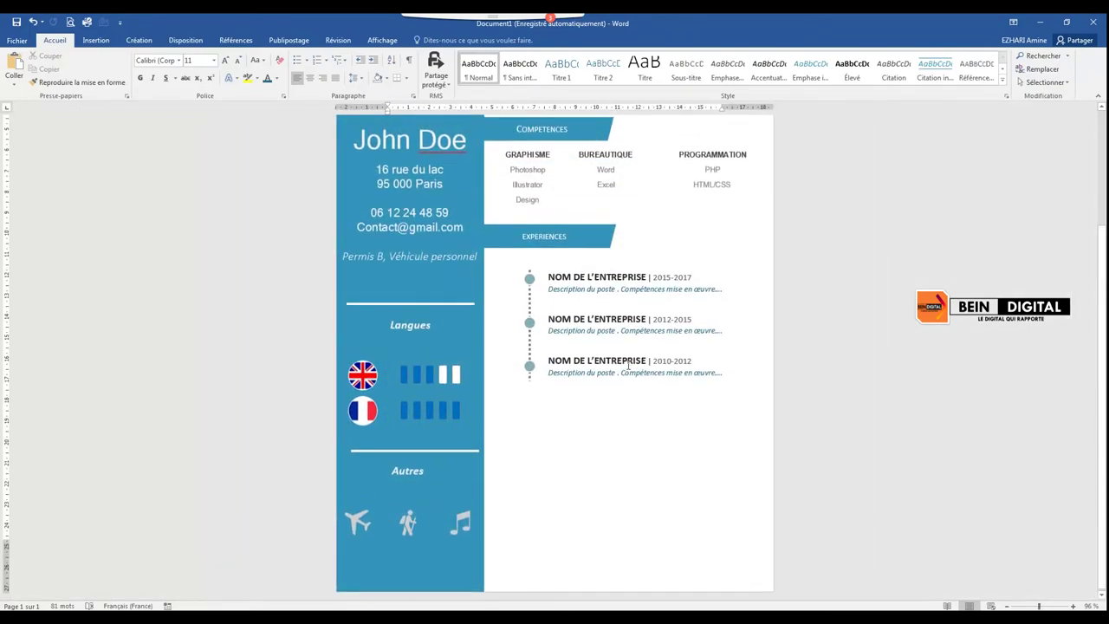
Copy and paste the EXPERIENCES banner, three timeline circles and entries text box
{"action": "left_click", "coordinate": [627, 364]}
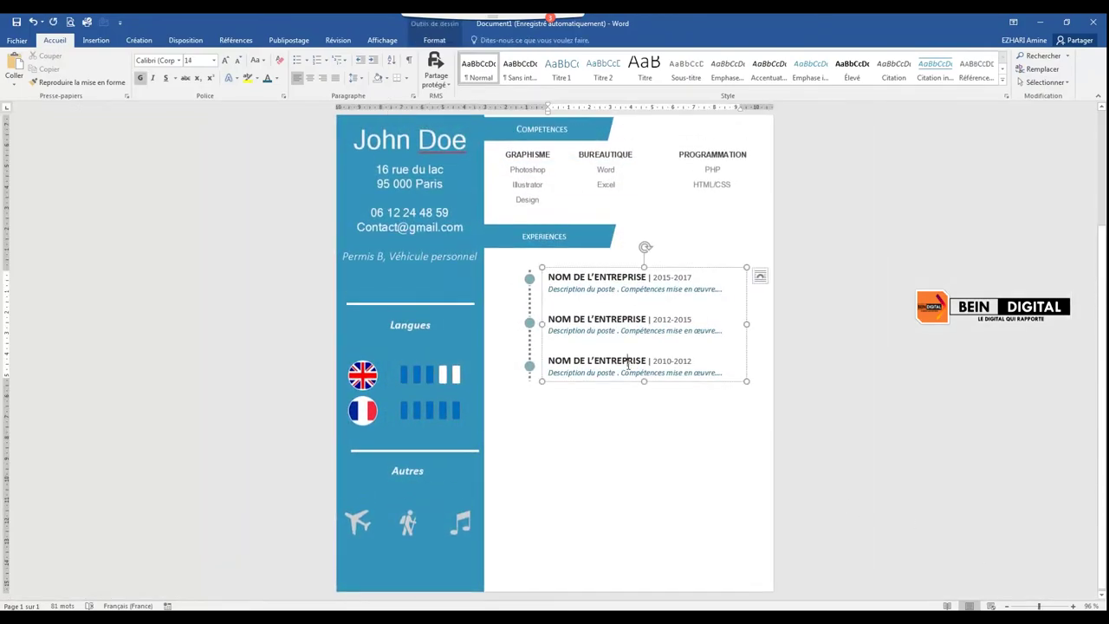
{"action": "left_click", "coordinate": [530, 279]}
{"action": "left_click", "coordinate": [529, 322], "text": "shift"}
{"action": "left_click", "coordinate": [529, 366], "text": "shift"}
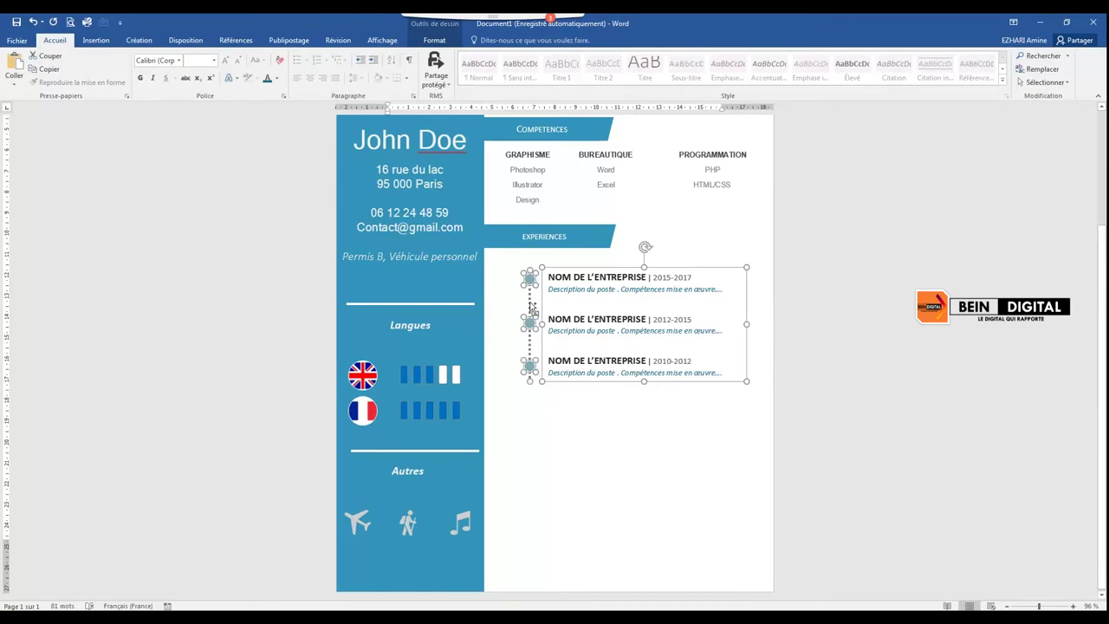
{"action": "left_click", "coordinate": [551, 249], "text": "shift"}
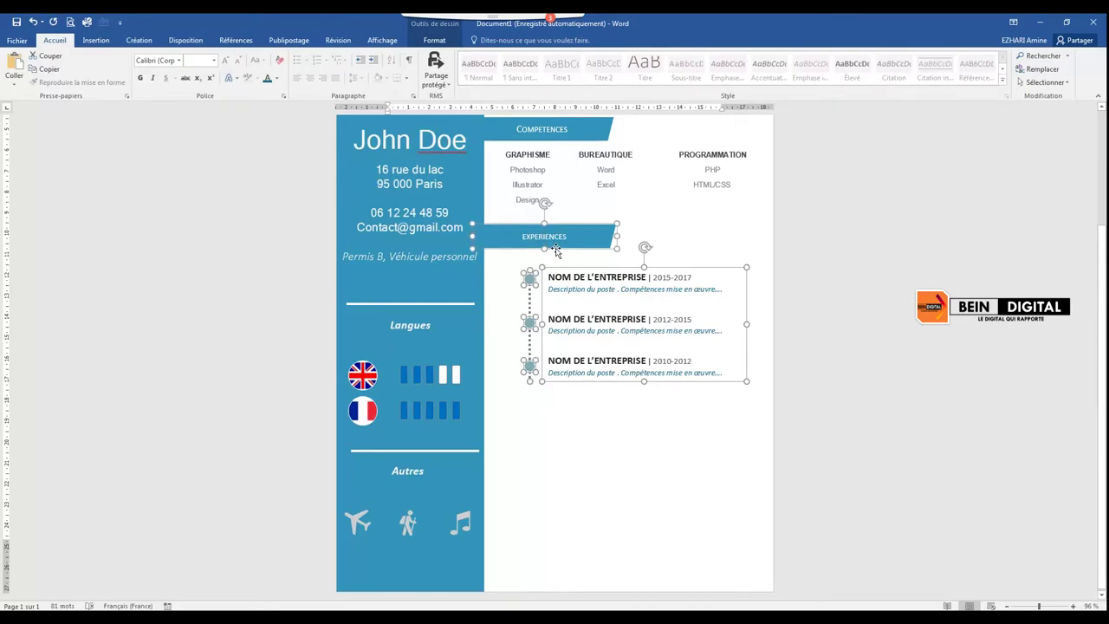
{"action": "left_click", "coordinate": [52, 74]}
{"action": "left_click", "coordinate": [14, 65]}
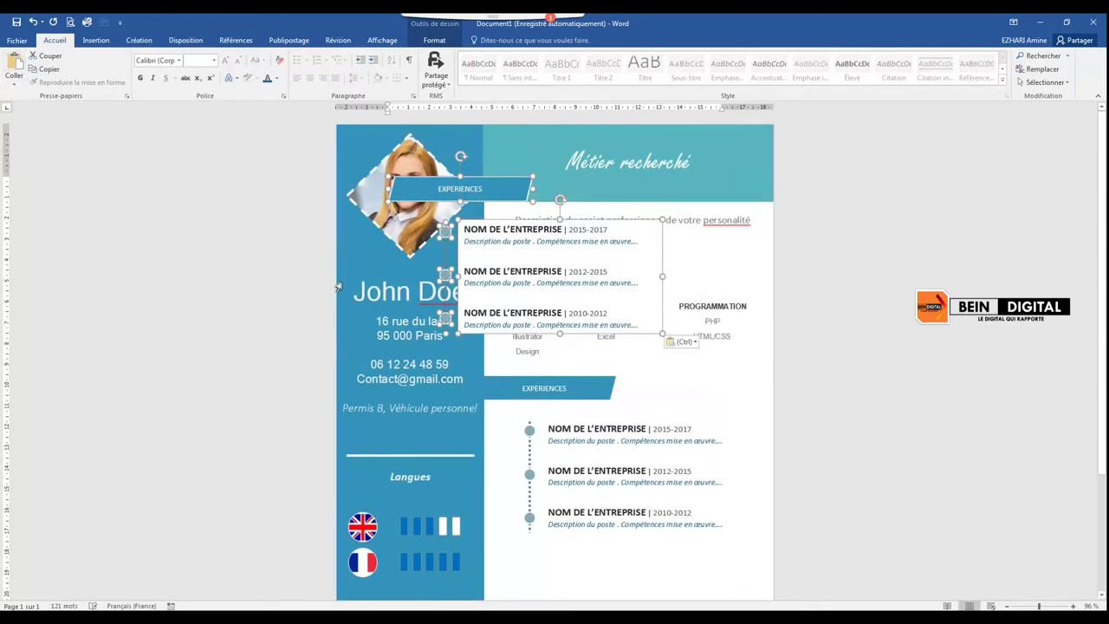
Position the pasted copy just below the original experience timeline
{"action": "left_click_drag", "start_coordinate": [498, 221], "coordinate": [572, 555]}
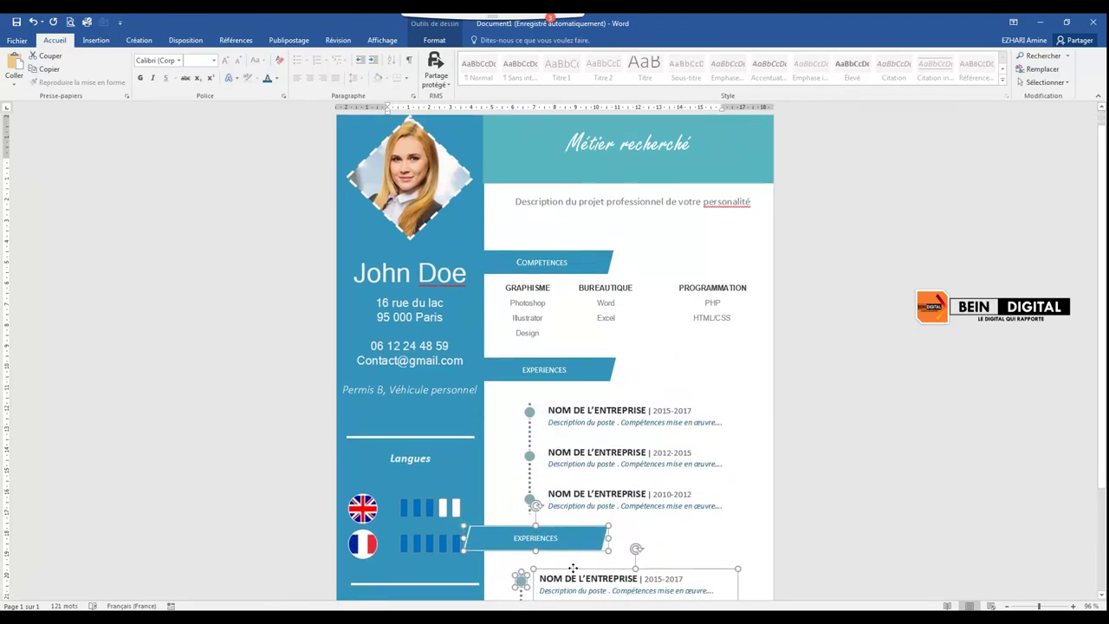
{"action": "left_click_drag", "start_coordinate": [572, 556], "coordinate": [581, 565]}
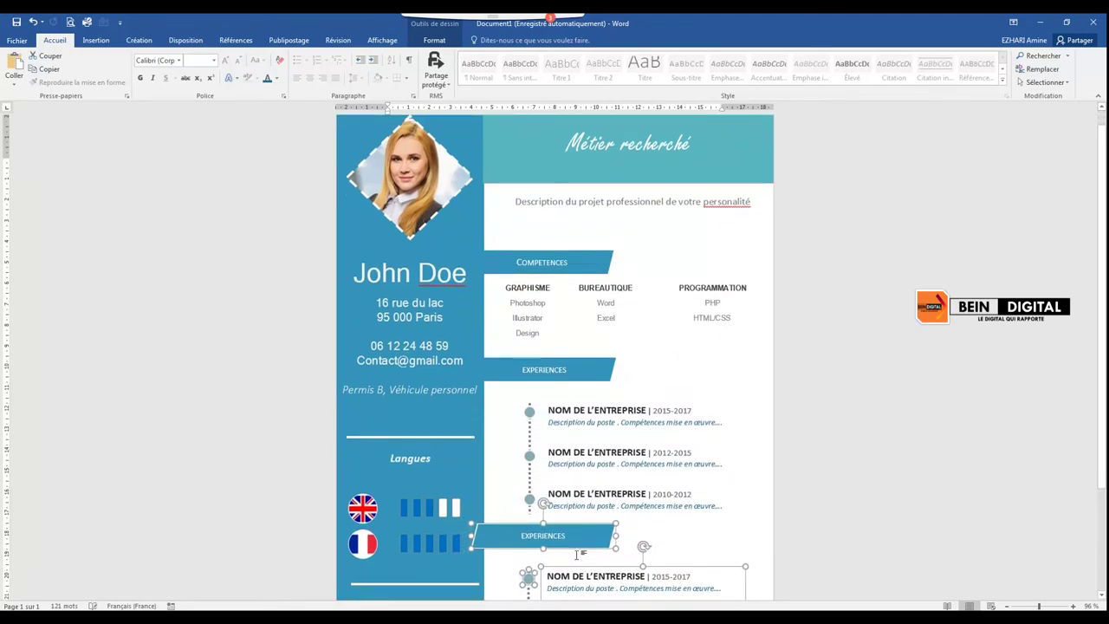
{"action": "scroll", "coordinate": [1102, 263], "scroll_direction": "down", "scroll_amount": 3}
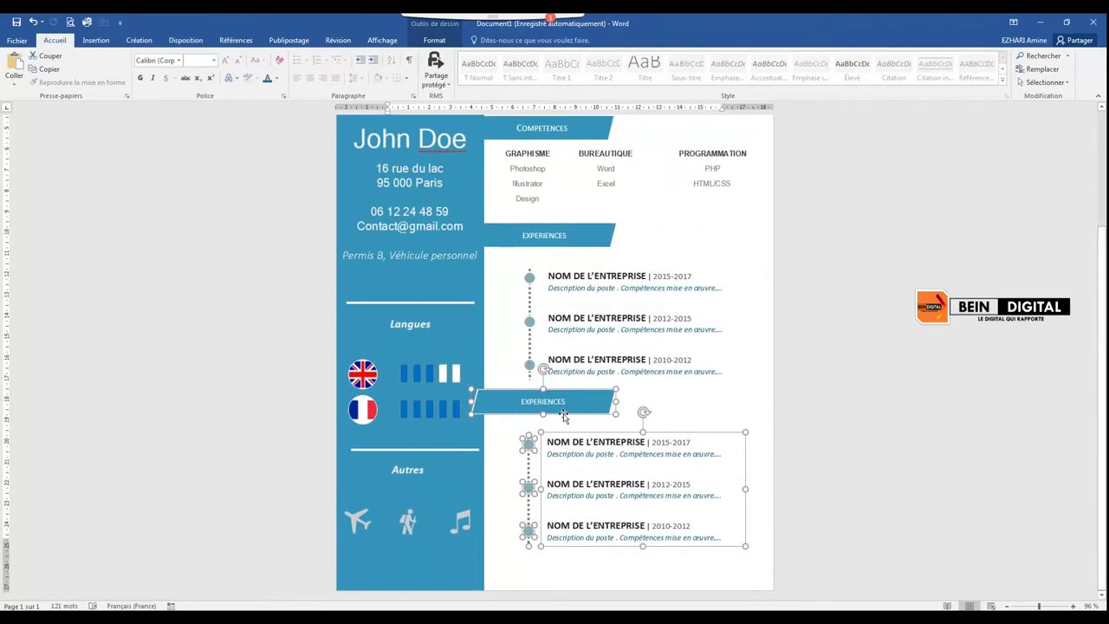
{"action": "left_click_drag", "start_coordinate": [563, 416], "coordinate": [564, 428]}
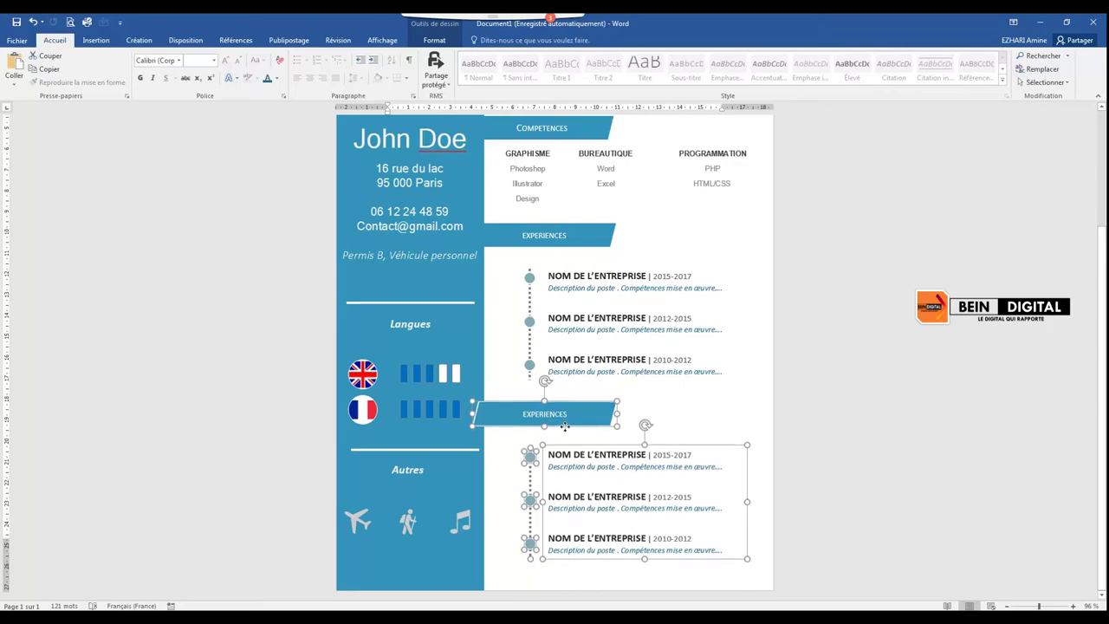
{"action": "left_click", "coordinate": [701, 419]}
{"action": "scroll", "coordinate": [610, 502], "scroll_direction": "up", "scroll_amount": 2}
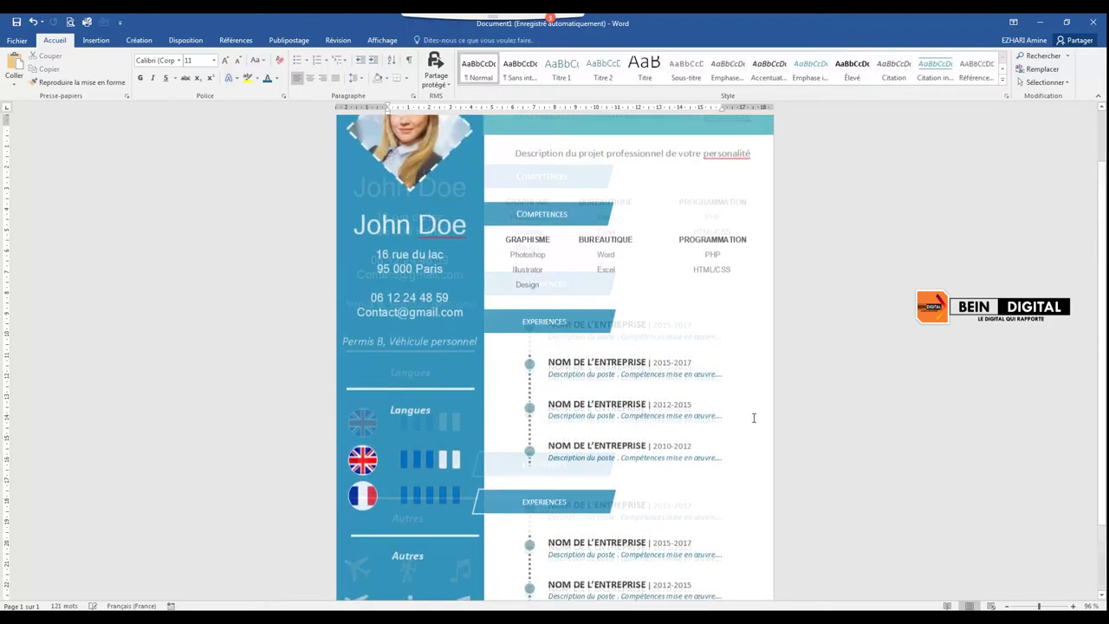
Use the duplicated banner's shortcut menu, then select the word in the second banner
{"action": "left_click", "coordinate": [591, 505]}
{"action": "right_click", "coordinate": [591, 505]}
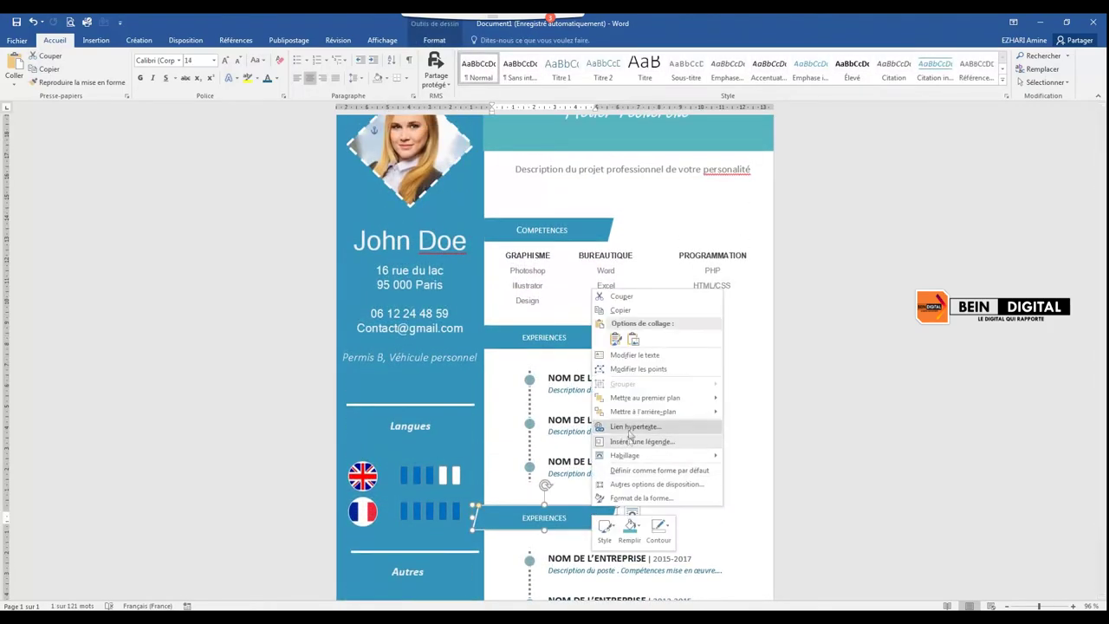
{"action": "left_click", "coordinate": [633, 413]}
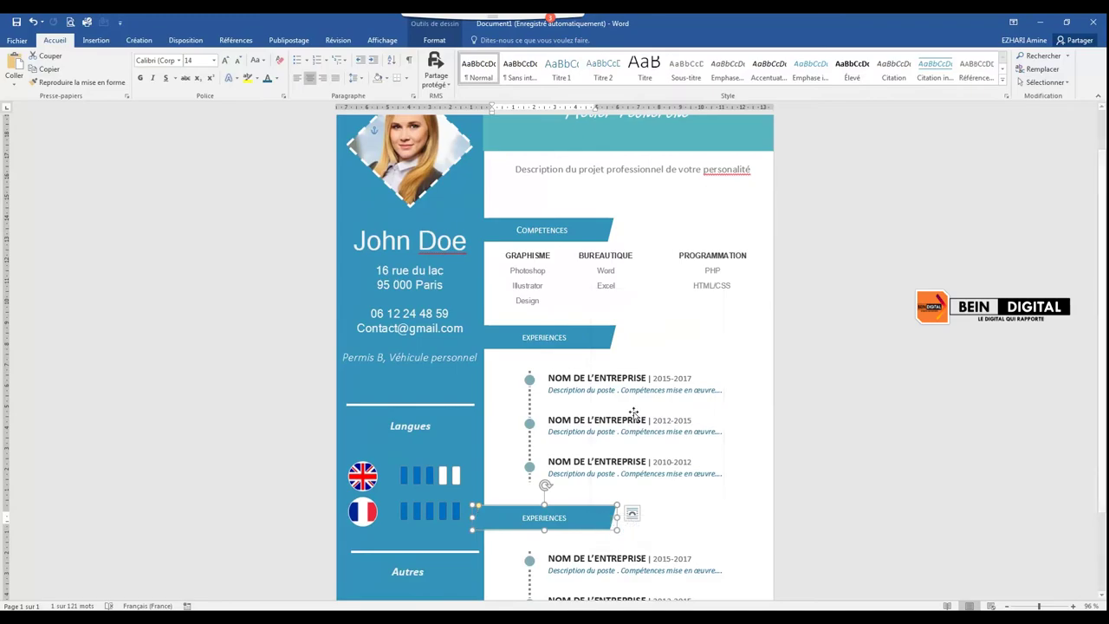
{"action": "left_click", "coordinate": [698, 523]}
{"action": "scroll", "coordinate": [699, 524], "scroll_direction": "down", "scroll_amount": 2}
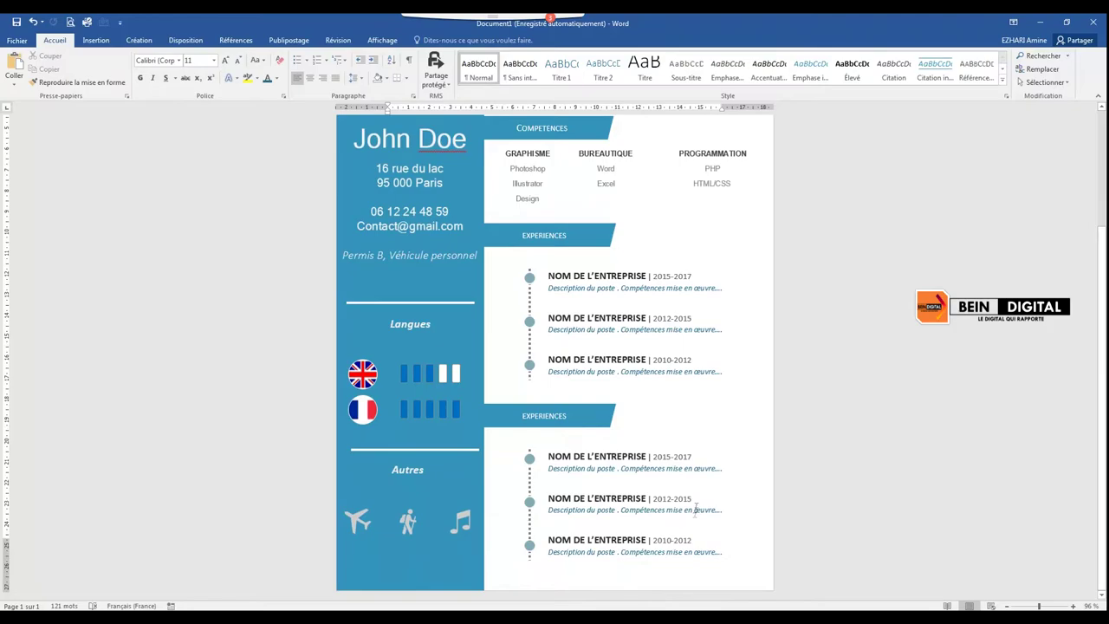
{"action": "double_click", "coordinate": [547, 417]}
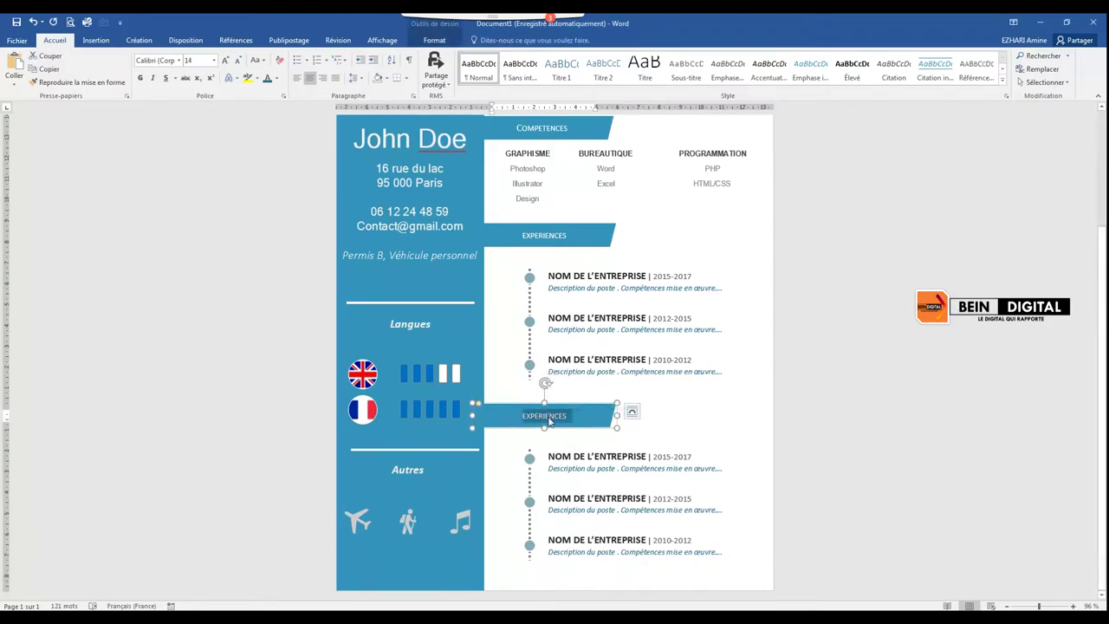
Replace the word EXPERIENCES in the lower banner with FORMATIONS
{"action": "left_click", "coordinate": [632, 412]}
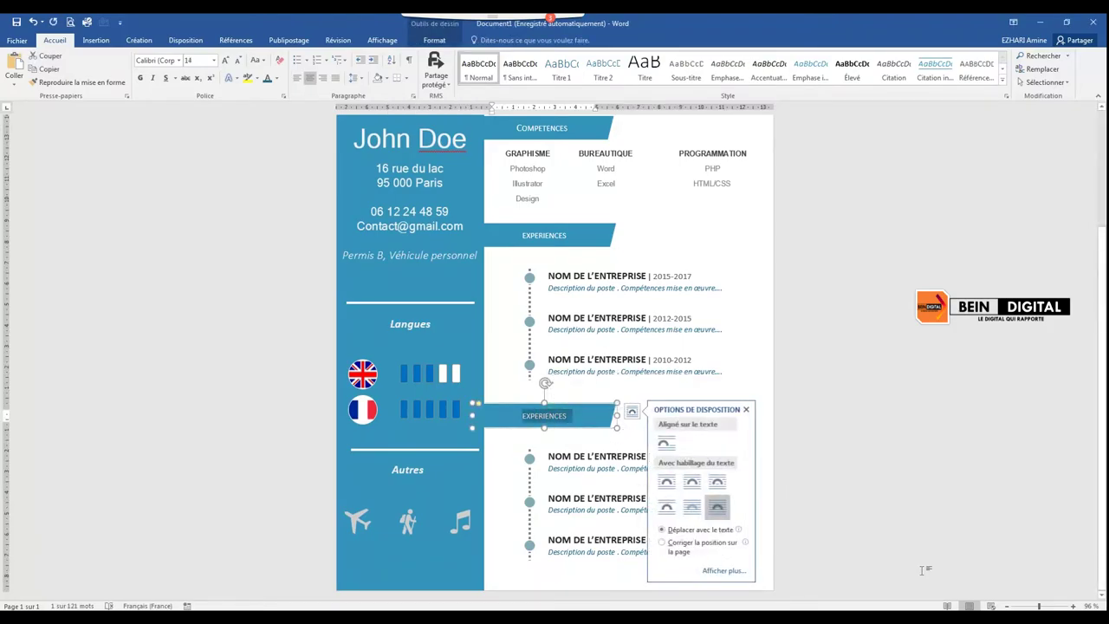
{"action": "scroll", "coordinate": [609, 486], "scroll_direction": "up", "scroll_amount": 7, "text": "ctrl"}
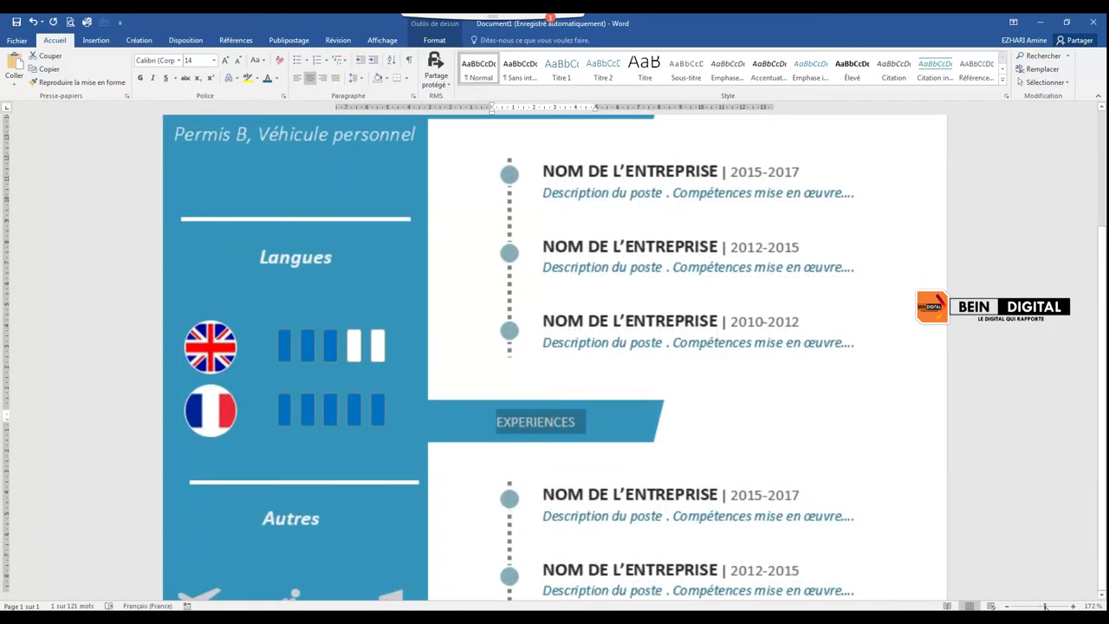
{"action": "double_click", "coordinate": [533, 422]}
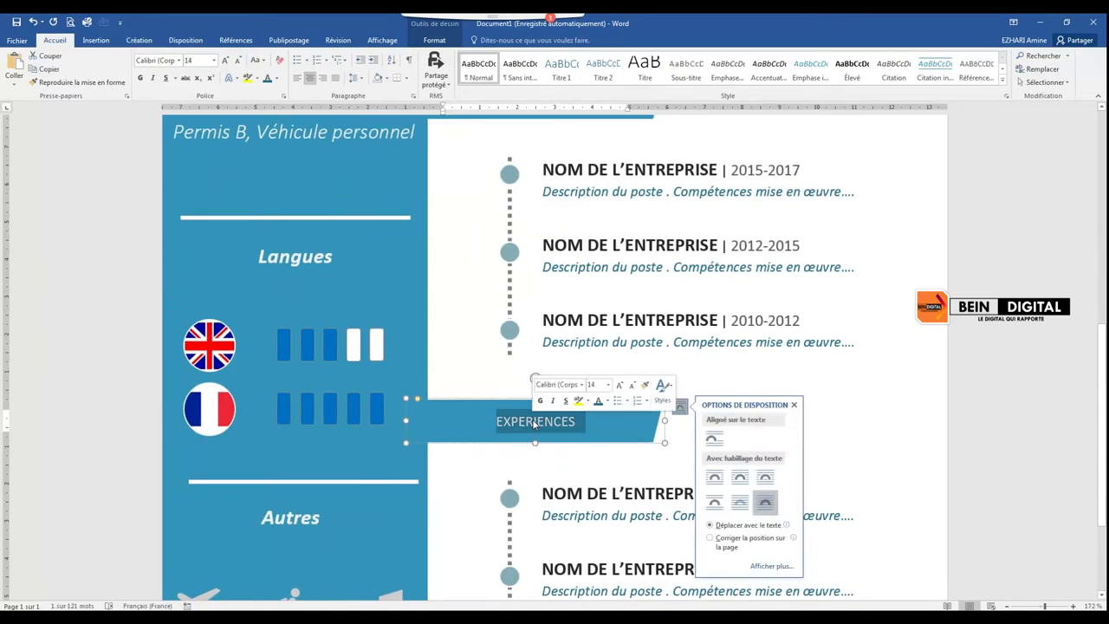
{"action": "key", "text": "BackSpace"}
{"action": "type", "text": "ORMA"}
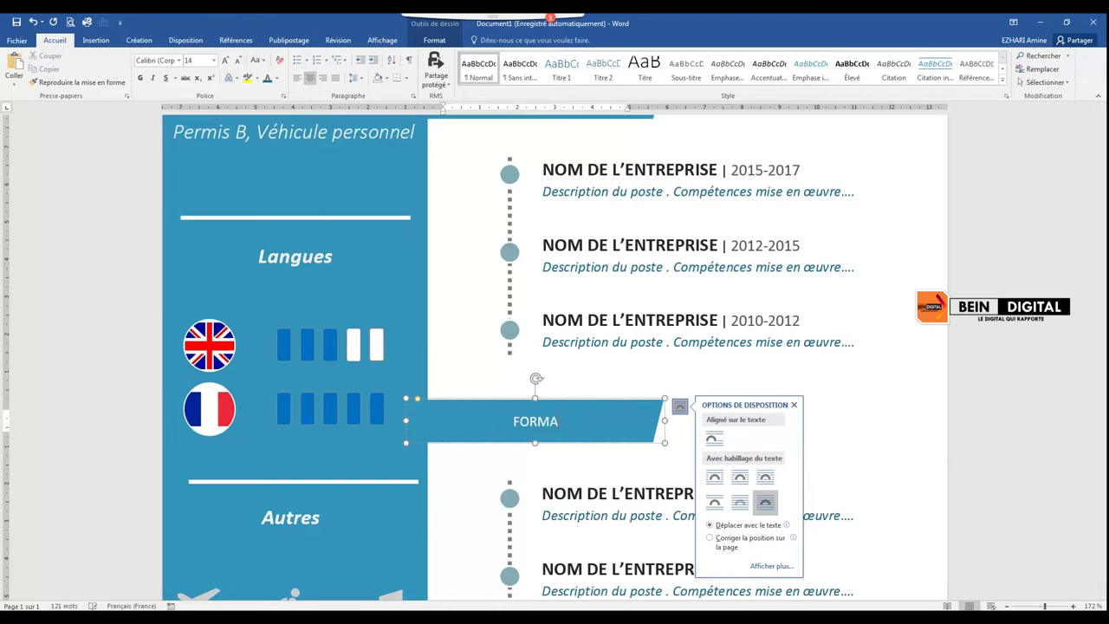
{"action": "type", "text": "TIONS"}
{"action": "left_click", "coordinate": [589, 494]}
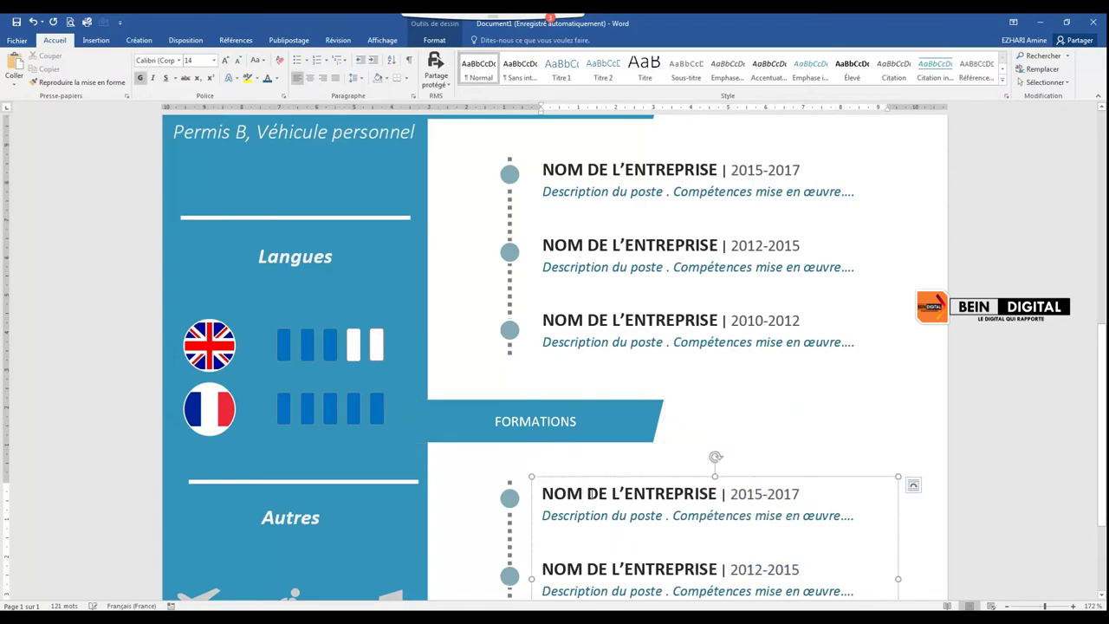
Retitle the first entry FORMATION WORD with the year 2019
{"action": "left_click", "coordinate": [588, 494]}
{"action": "left_click_drag", "start_coordinate": [543, 494], "coordinate": [717, 494]}
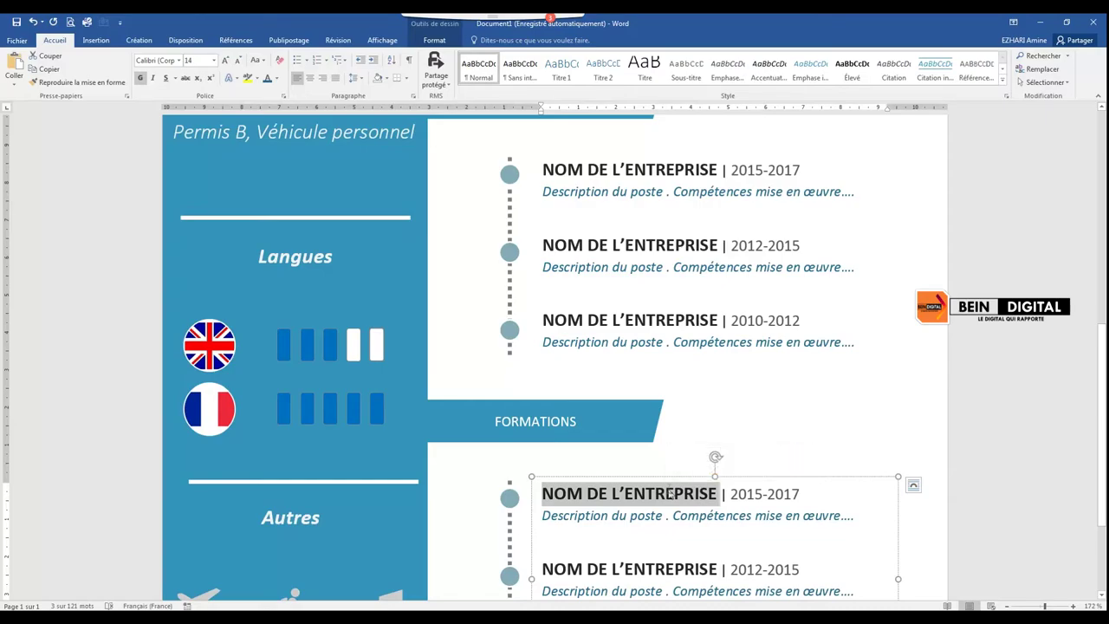
{"action": "type", "text": "FORMATION WORD"}
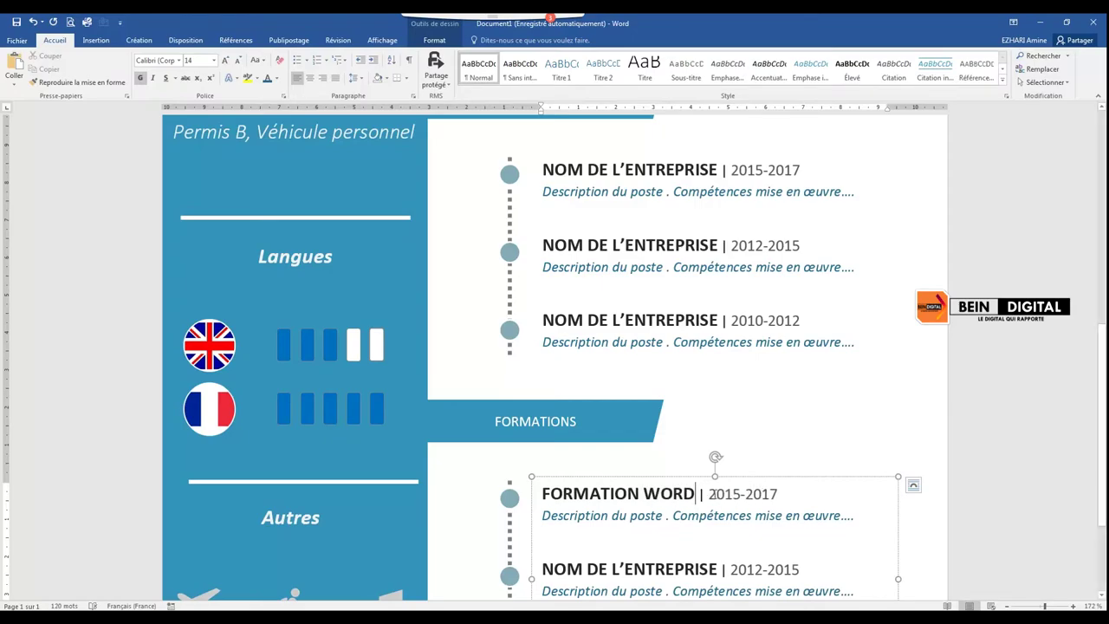
{"action": "left_click_drag", "start_coordinate": [710, 493], "coordinate": [778, 493]}
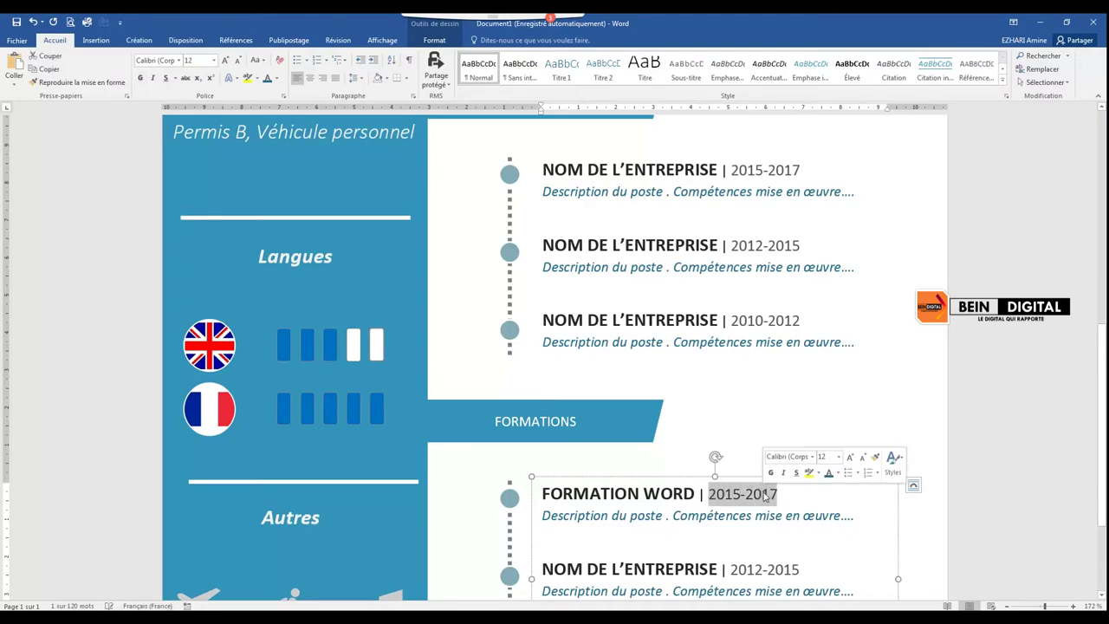
{"action": "type", "text": "201"}
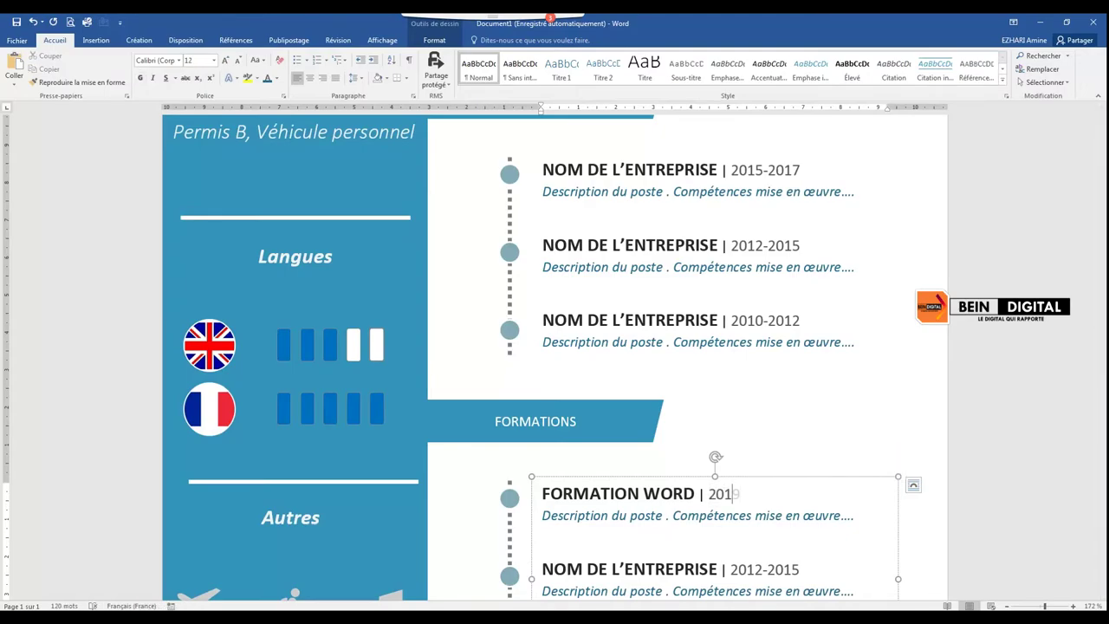
{"action": "type", "text": "9"}
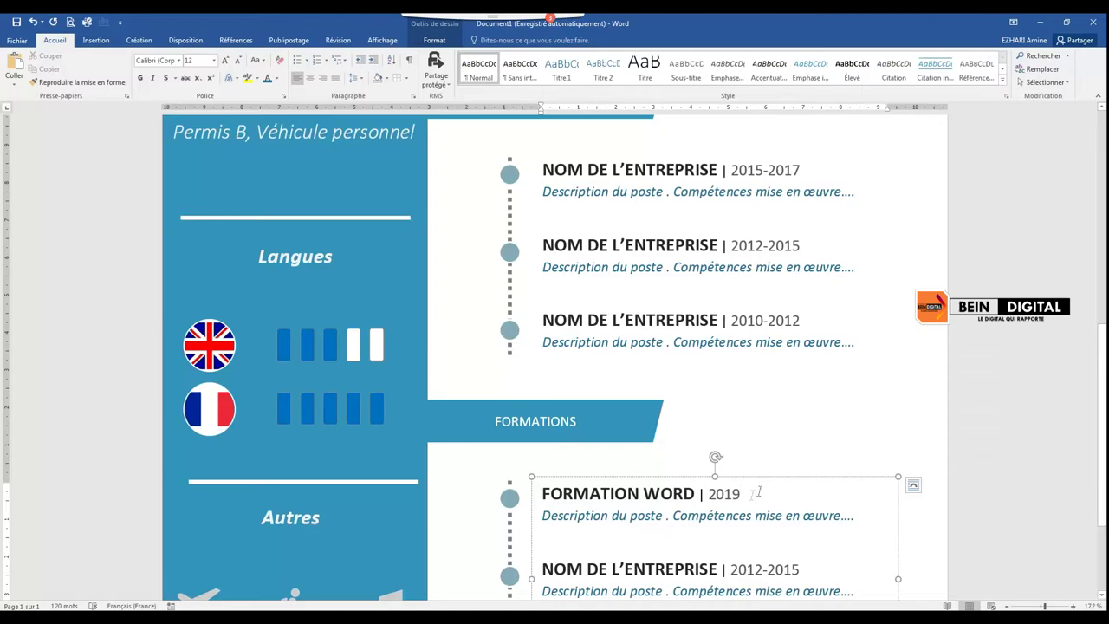
Replace its description with 'Organisme de formation. Diplôme Obtenu...'
{"action": "left_click_drag", "start_coordinate": [545, 516], "coordinate": [832, 511]}
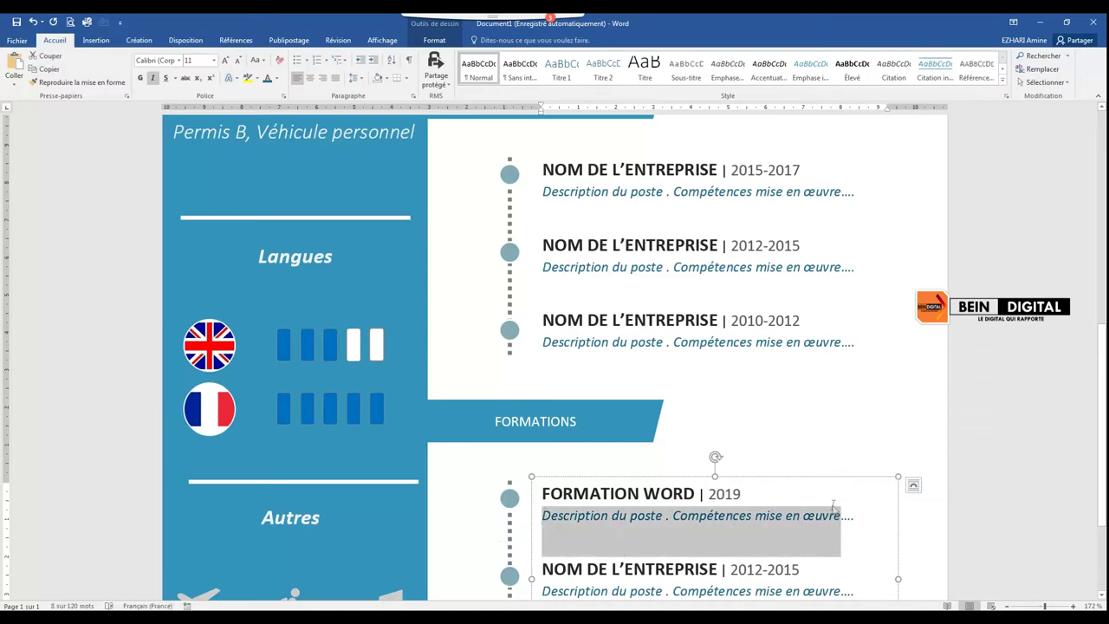
{"action": "type", "text": "oR"}
{"action": "key", "text": "BackSpace"}
{"action": "key", "text": "BackSpace"}
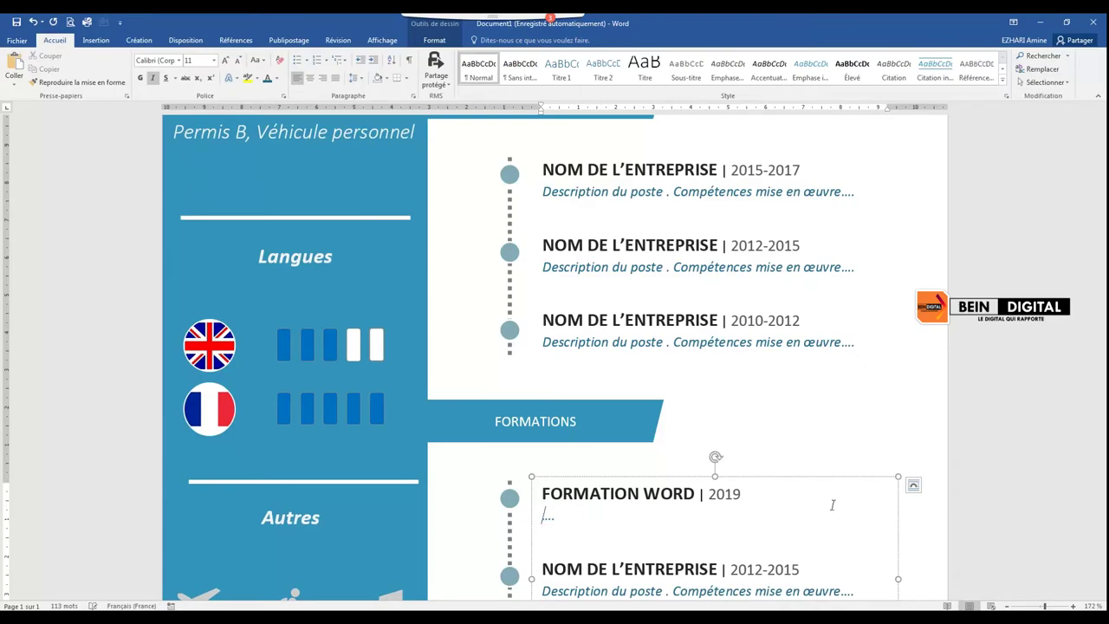
{"action": "type", "text": "Or"}
{"action": "type", "text": "ganisme de formation"}
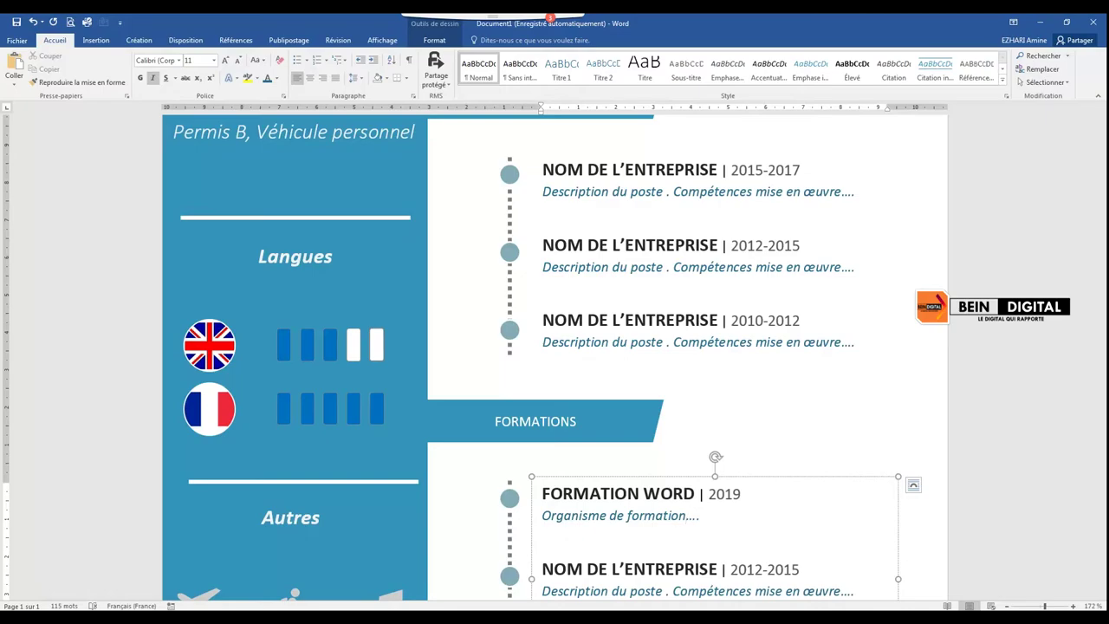
{"action": "type", "text": ". Diplôme "}
{"action": "type", "text": "Obtenu"}
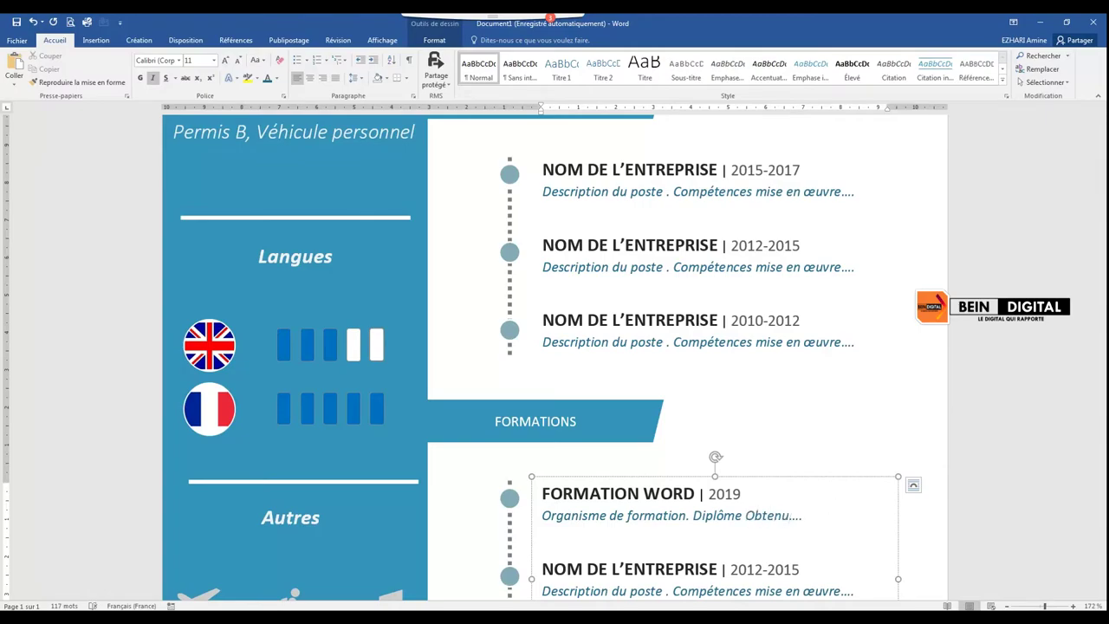
{"action": "type", "text": "..."}
{"action": "key", "text": "BackSpace"}
{"action": "key", "text": "BackSpace"}
{"action": "key", "text": "BackSpace"}
{"action": "scroll", "coordinate": [832, 505], "scroll_direction": "down", "scroll_amount": 1}
{"action": "scroll", "coordinate": [832, 505], "scroll_direction": "down", "scroll_amount": 1}
{"action": "scroll", "coordinate": [832, 506], "scroll_direction": "down", "scroll_amount": 1}
{"action": "scroll", "coordinate": [832, 505], "scroll_direction": "down", "scroll_amount": 1}
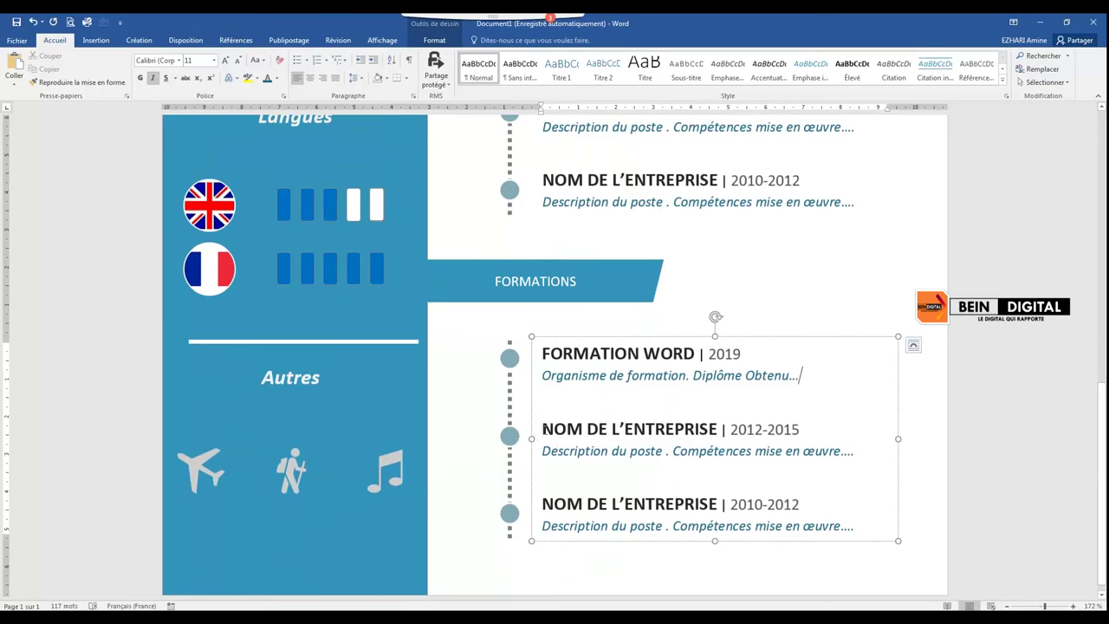
Retitle the second entry DIPLOME UNIVERSITAIRE, change its years, and describe it 'Etablissement. Lieu. Mention'
{"action": "left_click_drag", "start_coordinate": [542, 429], "coordinate": [719, 429]}
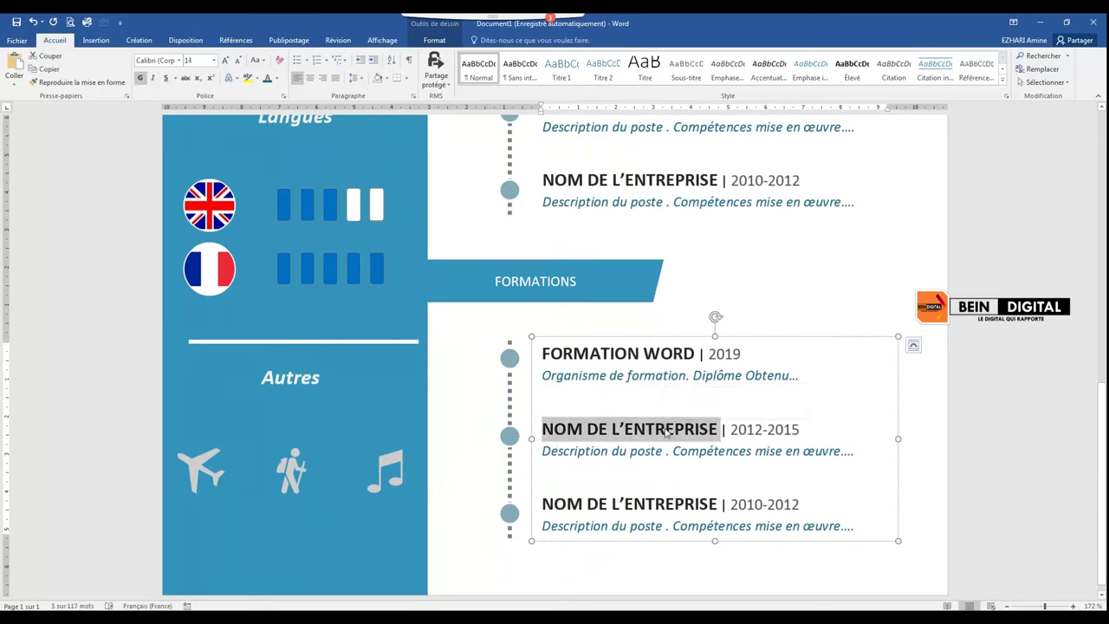
{"action": "type", "text": "DIPLOME "}
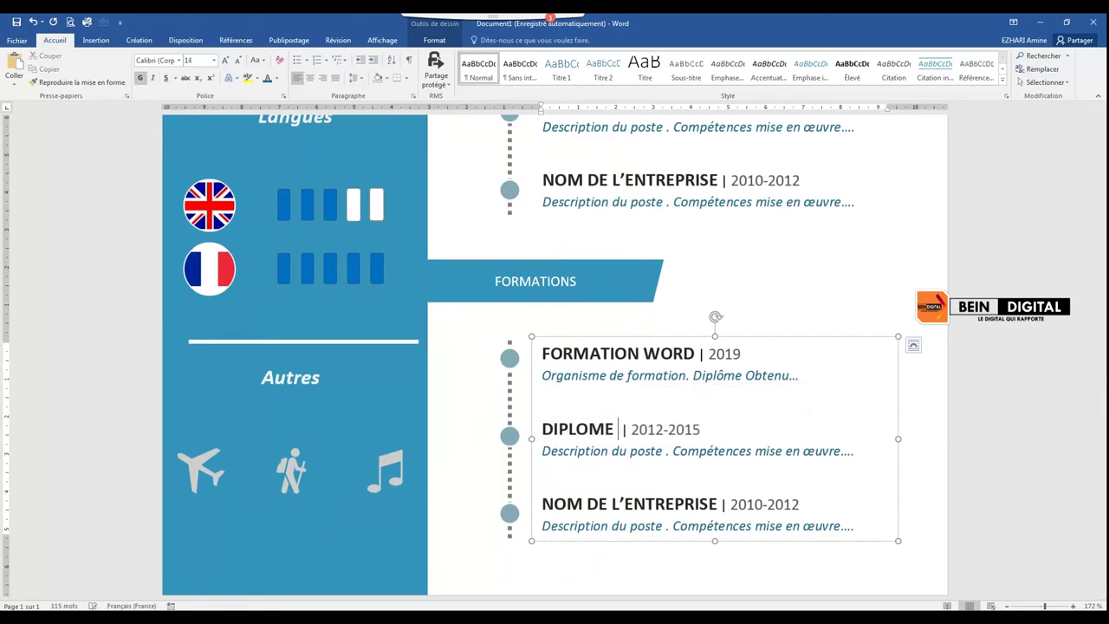
{"action": "type", "text": "UNIVER"}
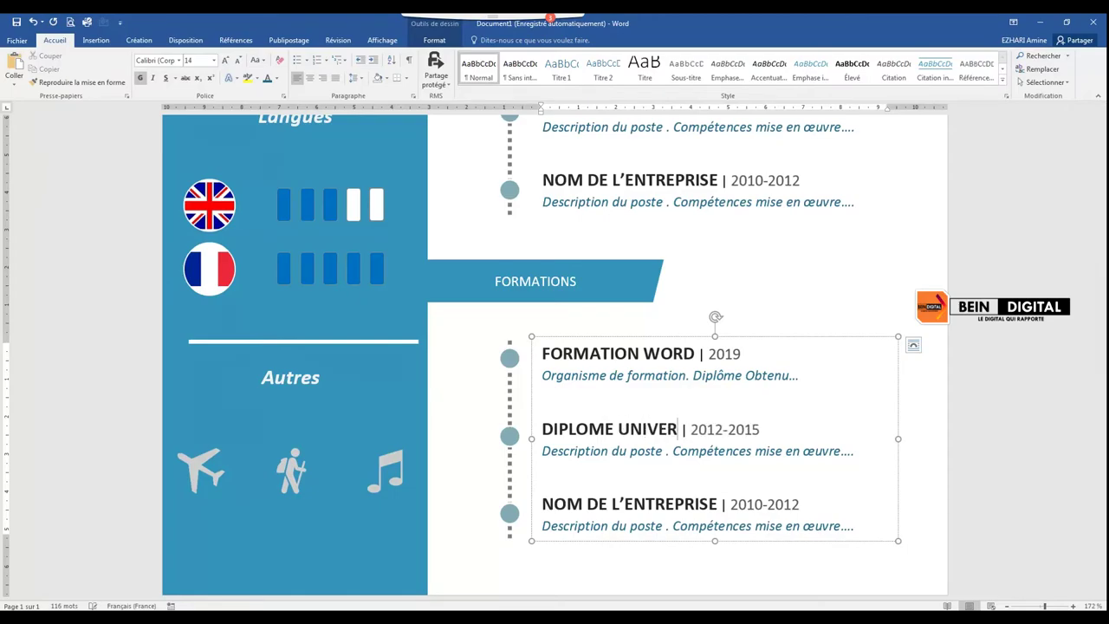
{"action": "type", "text": "SITAIRE"}
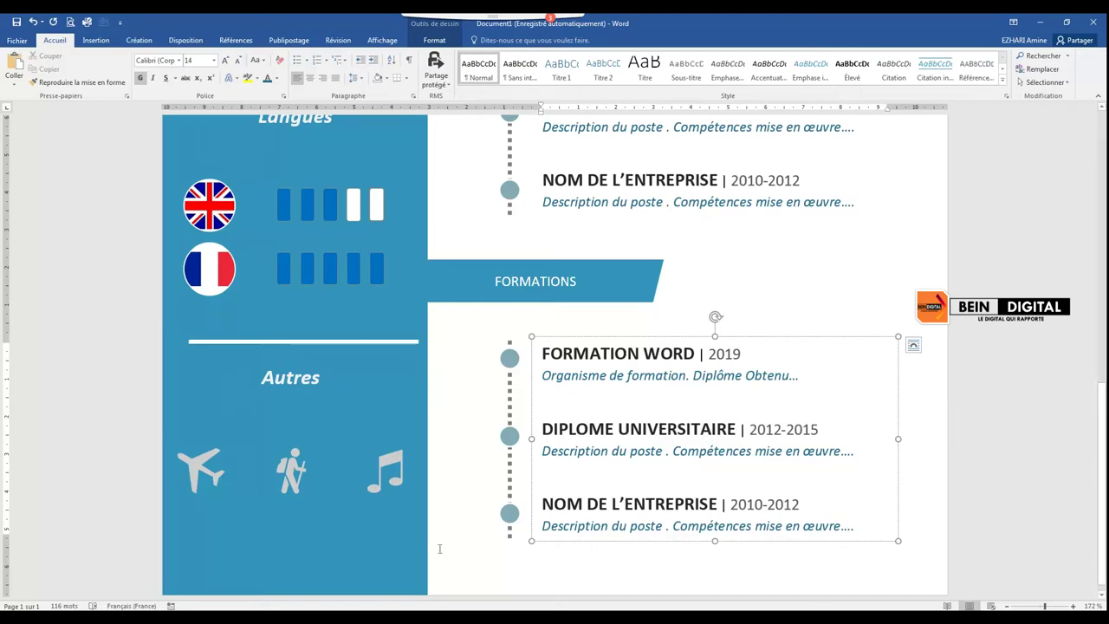
{"action": "left_click_drag", "start_coordinate": [821, 429], "coordinate": [775, 429]}
{"action": "type", "text": "9"}
{"action": "type", "text": "7"}
{"action": "left_click_drag", "start_coordinate": [848, 451], "coordinate": [560, 454]}
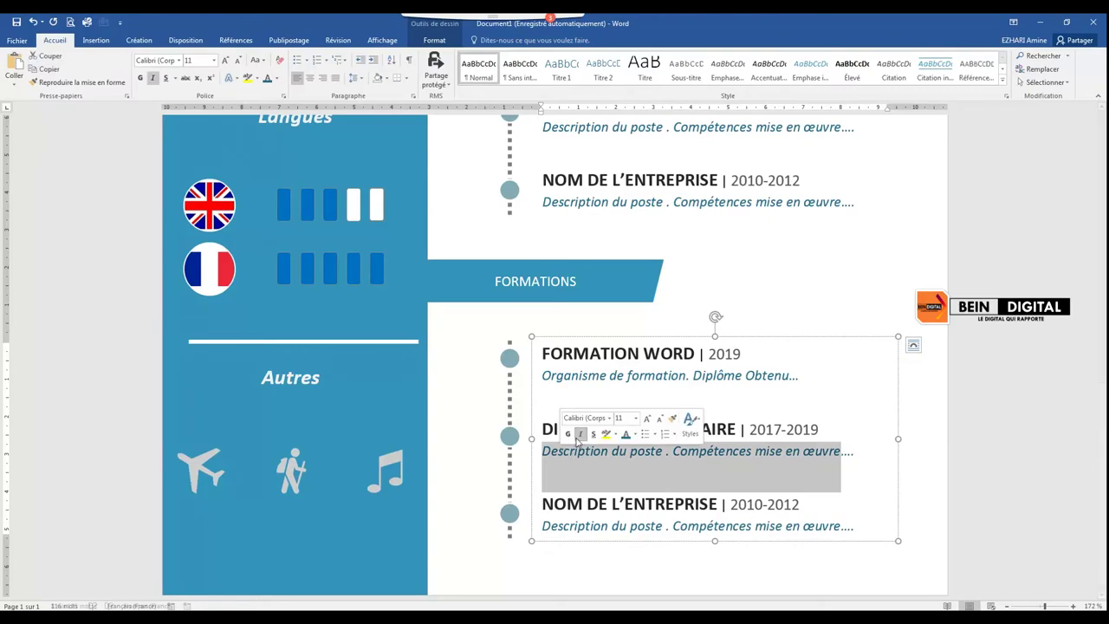
{"action": "type", "text": "e"}
{"action": "key", "text": "BackSpace"}
{"action": "type", "text": "Etablissement. "}
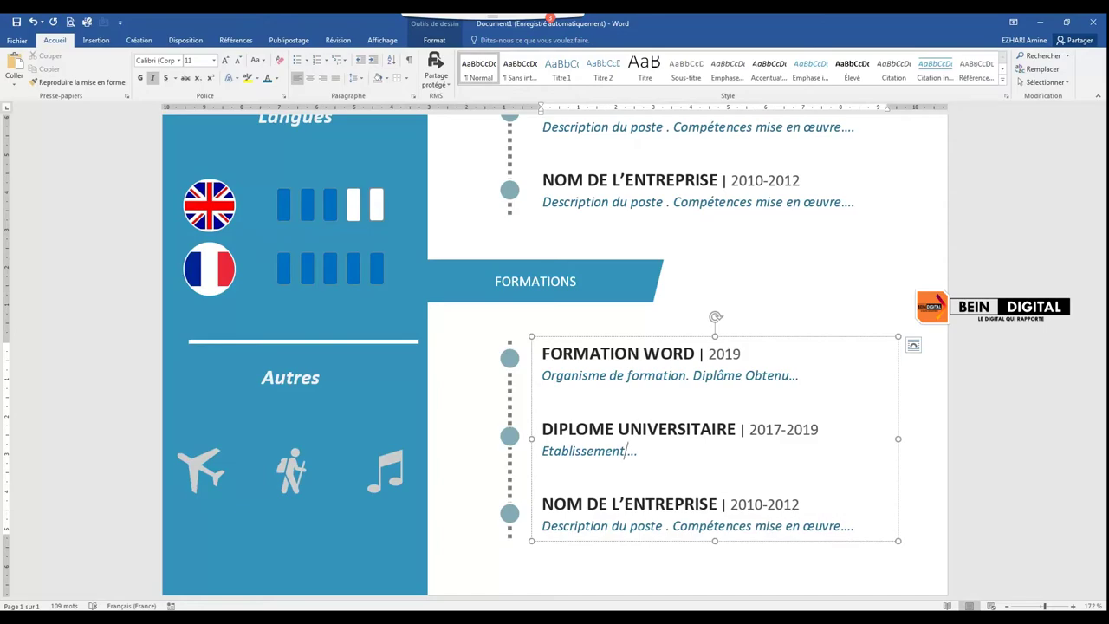
{"action": "type", "text": "Lieu"}
{"action": "type", "text": ". "}
{"action": "type", "text": "Mens"}
{"action": "key", "text": "BackSpace"}
{"action": "type", "text": "tion"}
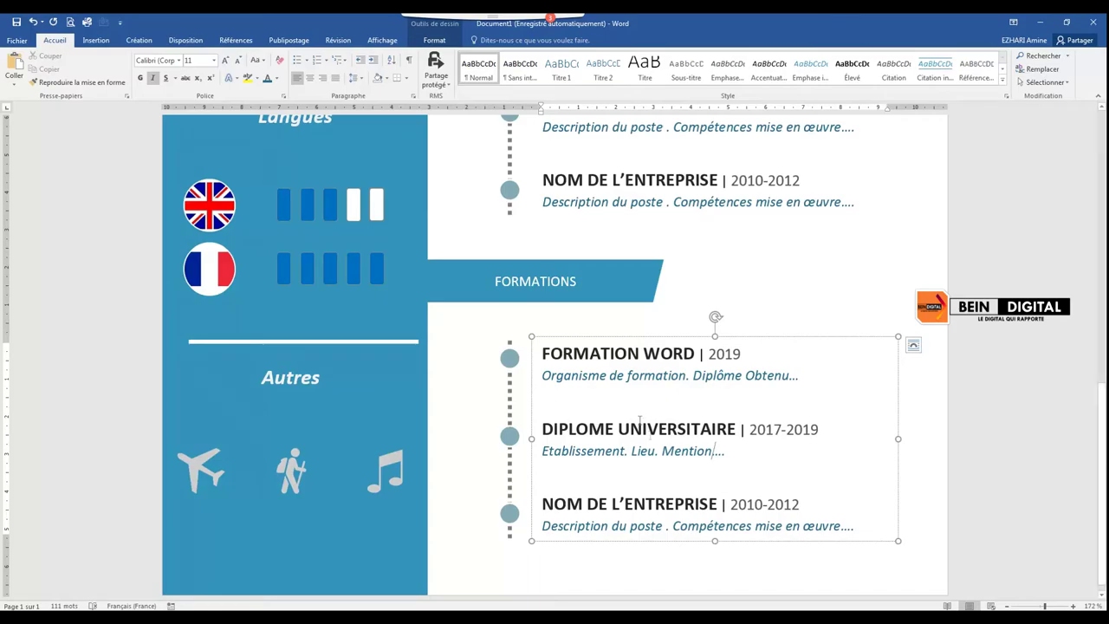
Copy the 'Etablissement. Lieu. Mention' line over the last entry's old description
{"action": "left_click_drag", "start_coordinate": [728, 451], "coordinate": [544, 451]}
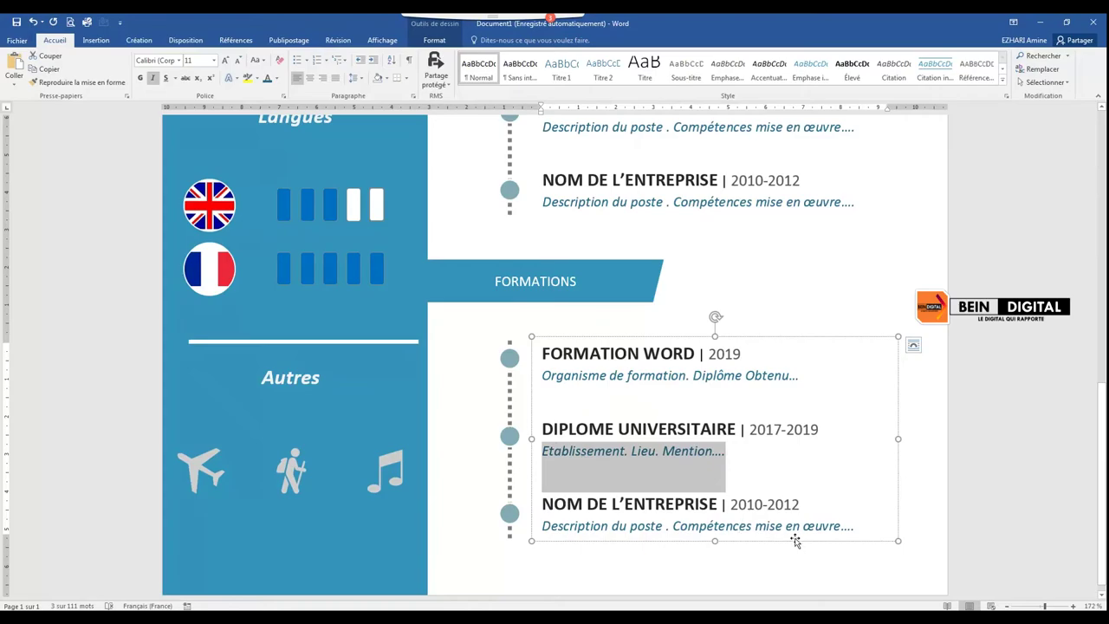
{"action": "left_click", "coordinate": [825, 526]}
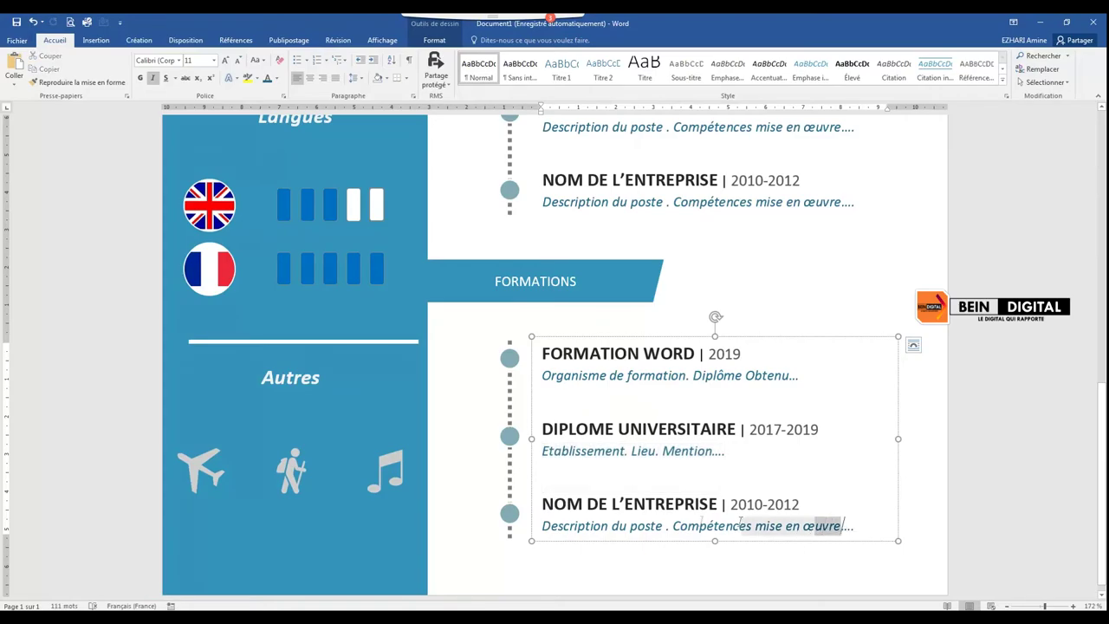
{"action": "left_click_drag", "start_coordinate": [844, 526], "coordinate": [543, 526]}
{"action": "right_click", "coordinate": [582, 526]}
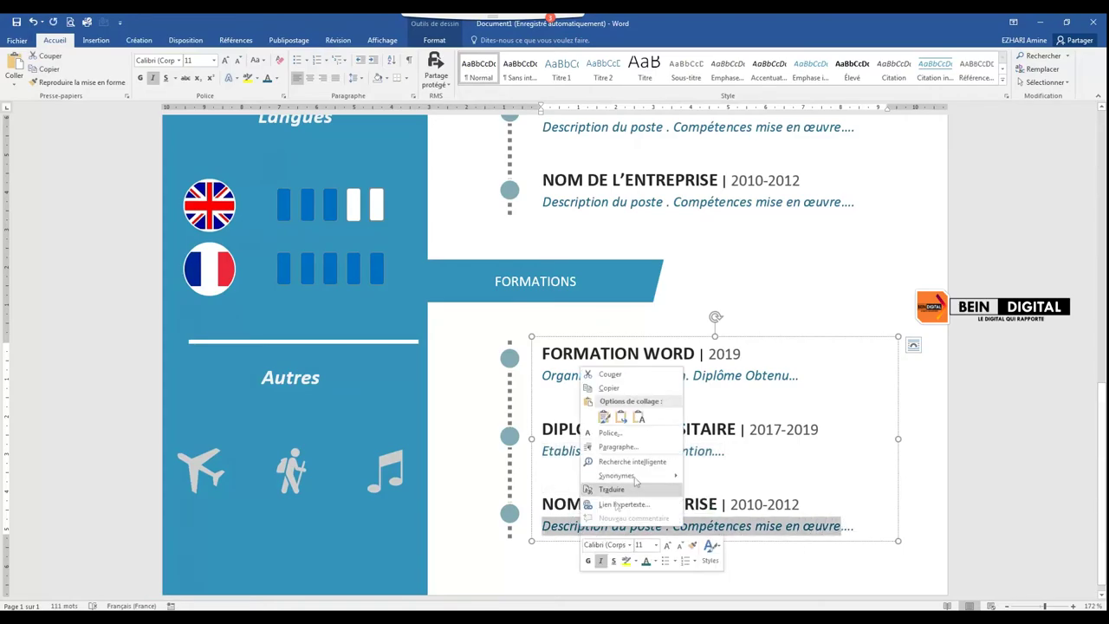
{"action": "left_click", "coordinate": [638, 417]}
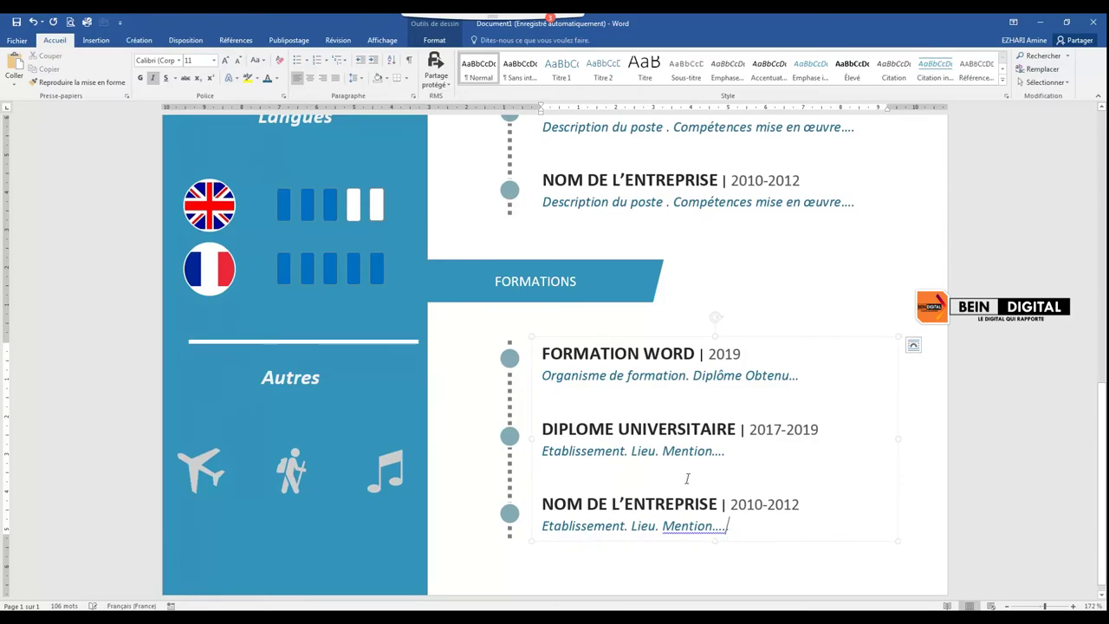
Rename the last entry's heading to BACCALAUREAT and its dates to 2017
{"action": "left_click", "coordinate": [567, 503]}
{"action": "left_click_drag", "start_coordinate": [542, 503], "coordinate": [665, 506]}
{"action": "type", "text": "Ba"}
{"action": "key", "text": "BackSpace"}
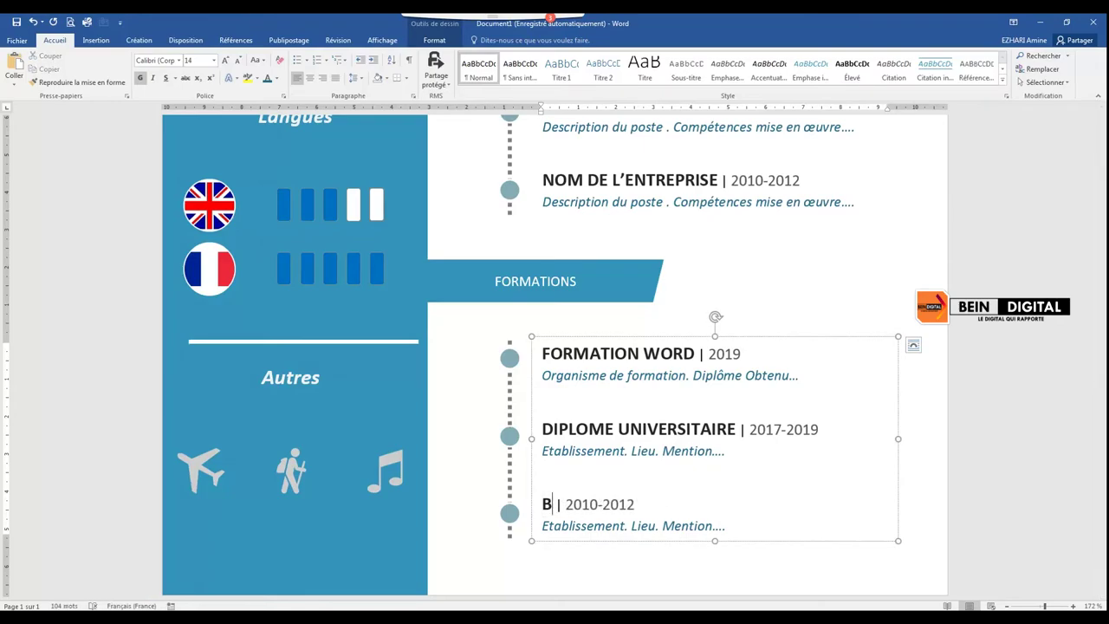
{"action": "type", "text": "ACCALAUREAT"}
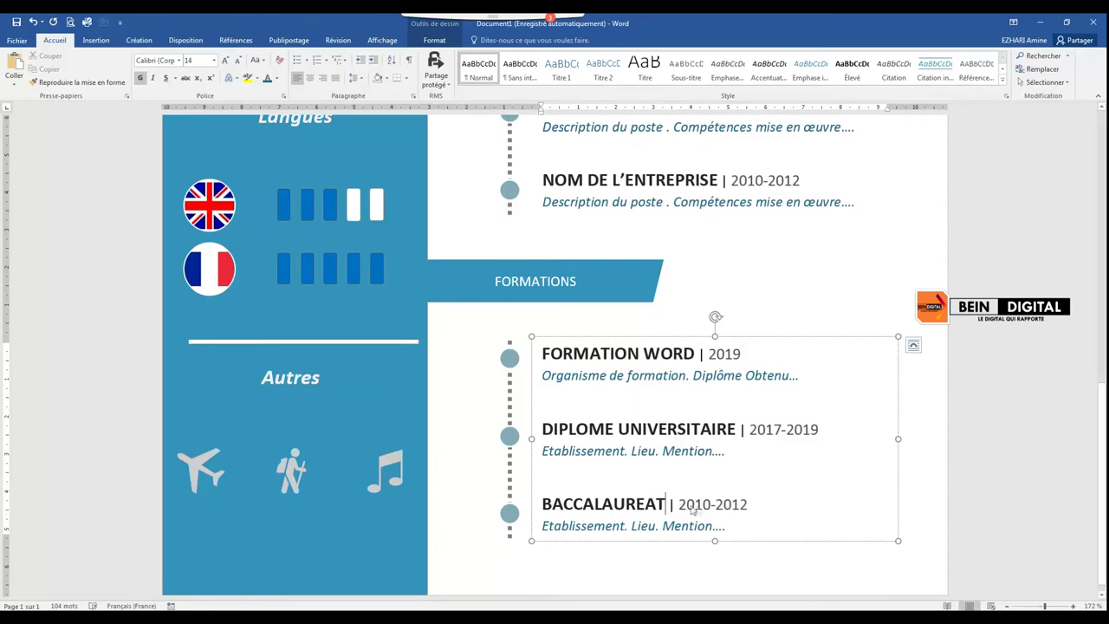
{"action": "left_click_drag", "start_coordinate": [693, 510], "coordinate": [734, 510]}
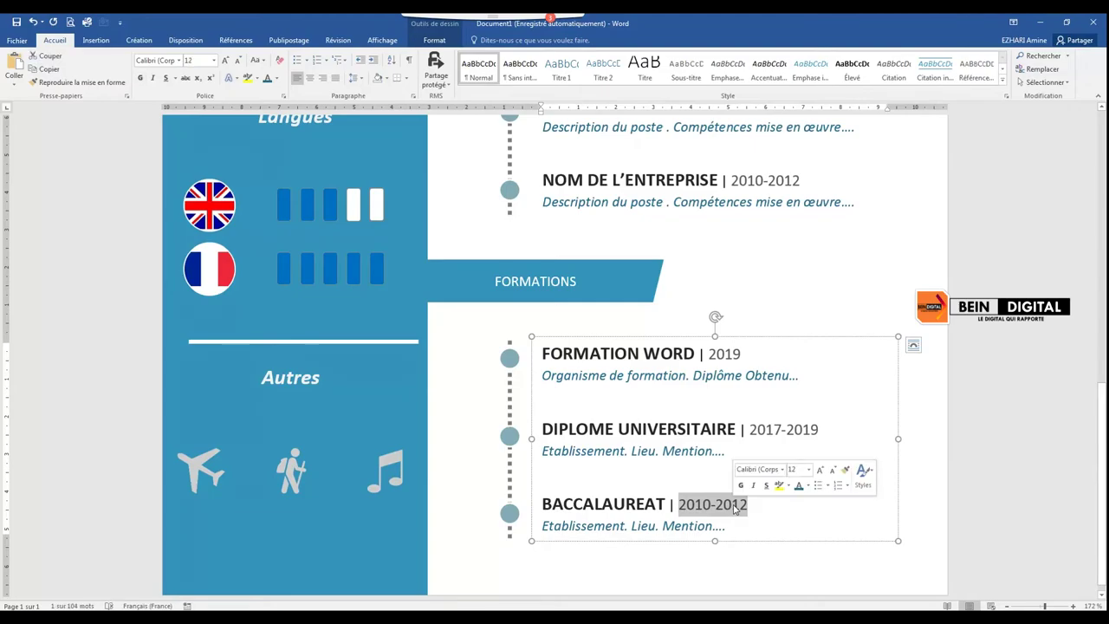
{"action": "type", "text": "201"}
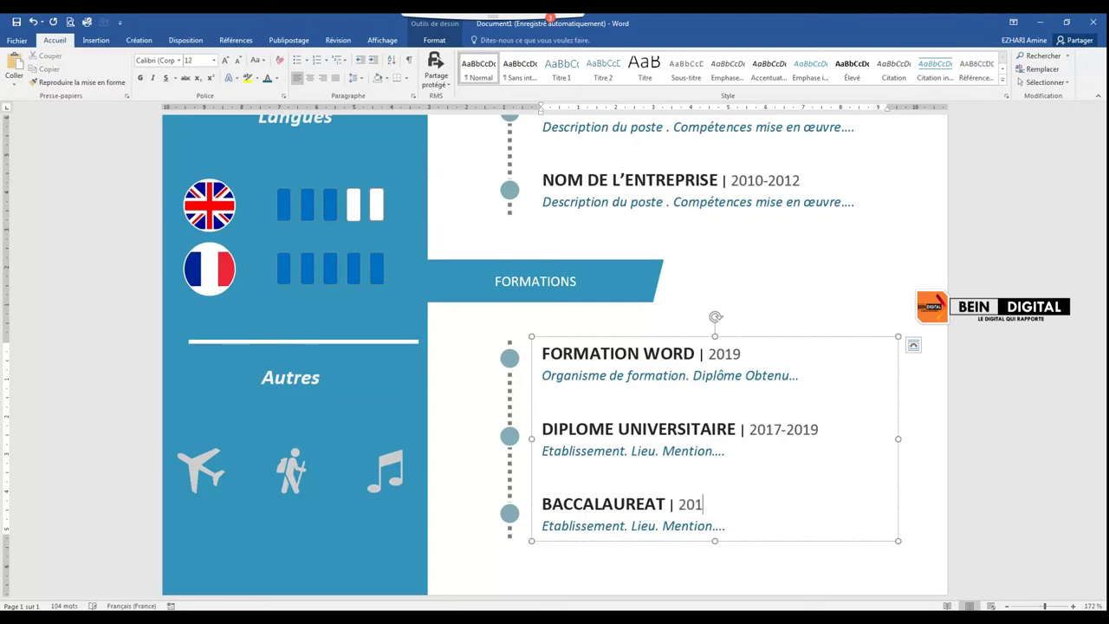
{"action": "type", "text": "7"}
{"action": "left_click", "coordinate": [647, 525]}
{"action": "scroll", "coordinate": [647, 526], "scroll_direction": "down", "scroll_amount": 9, "text": "ctrl"}
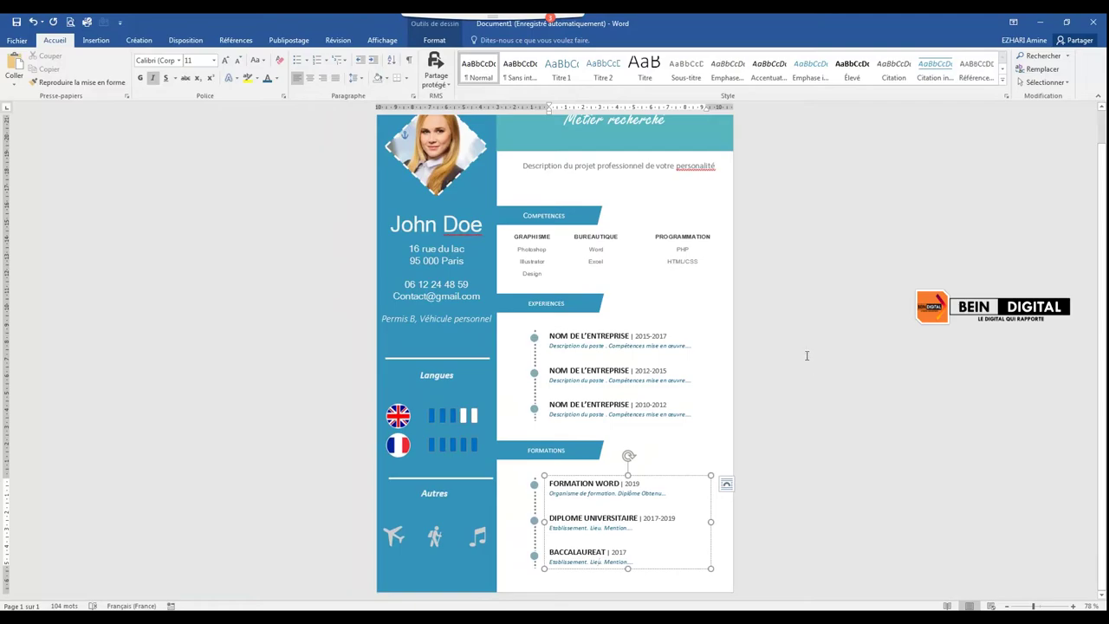
Group the three Experiences timeline circles and the dotted line into one object
{"action": "left_click", "coordinate": [534, 357]}
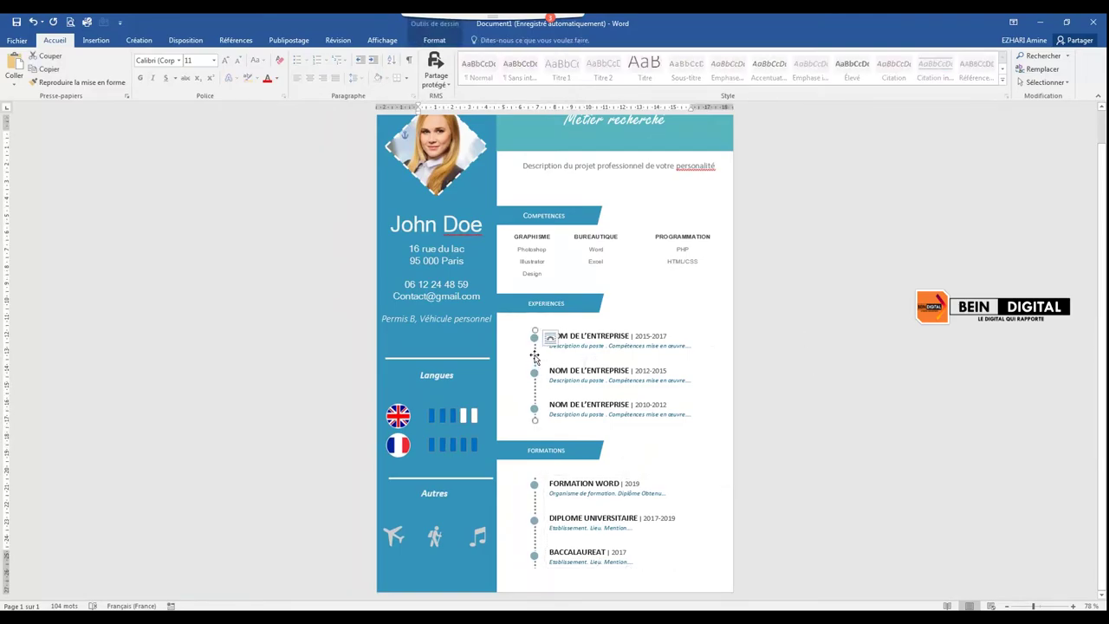
{"action": "left_click", "coordinate": [609, 373]}
{"action": "scroll", "coordinate": [609, 372], "scroll_direction": "up", "scroll_amount": 5}
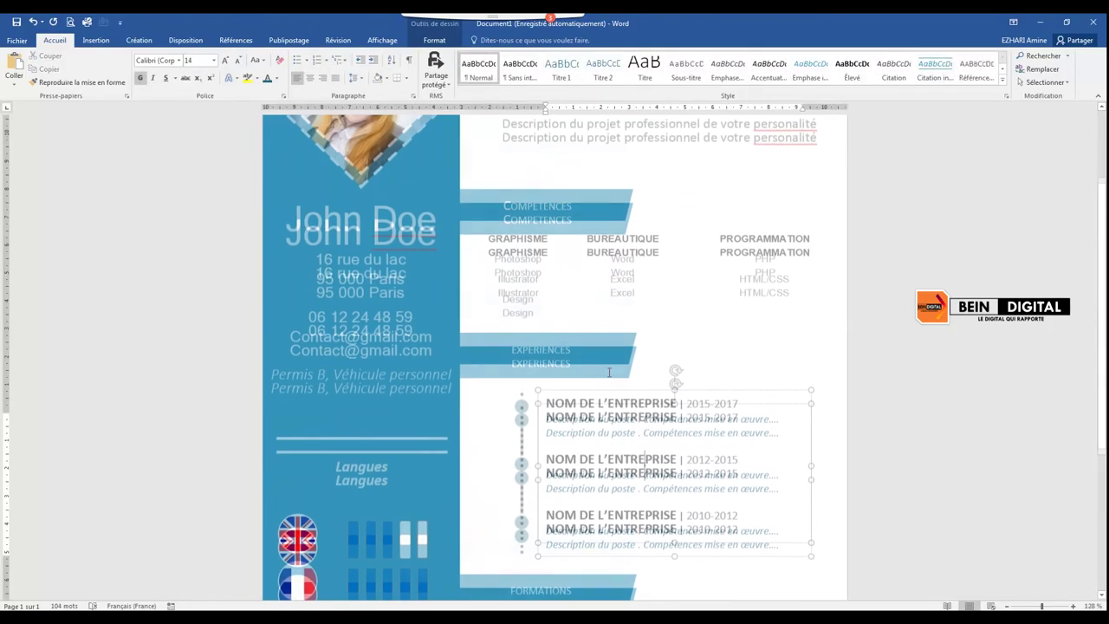
{"action": "scroll", "coordinate": [609, 372], "scroll_direction": "up", "scroll_amount": 5}
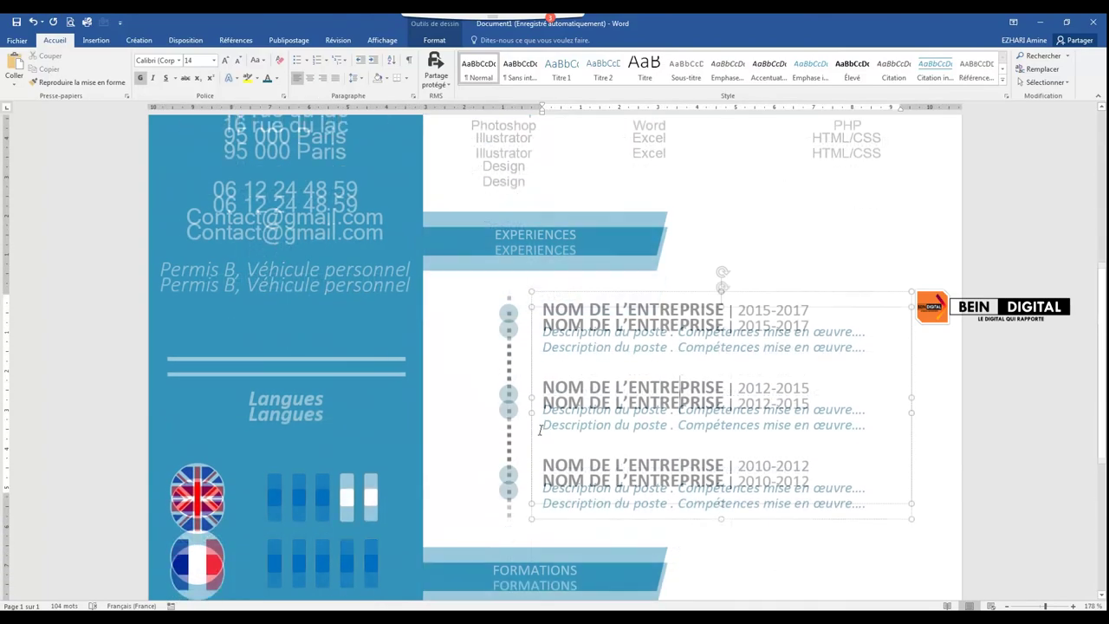
{"action": "left_click", "coordinate": [509, 390]}
{"action": "left_click", "coordinate": [508, 309], "text": "shift"}
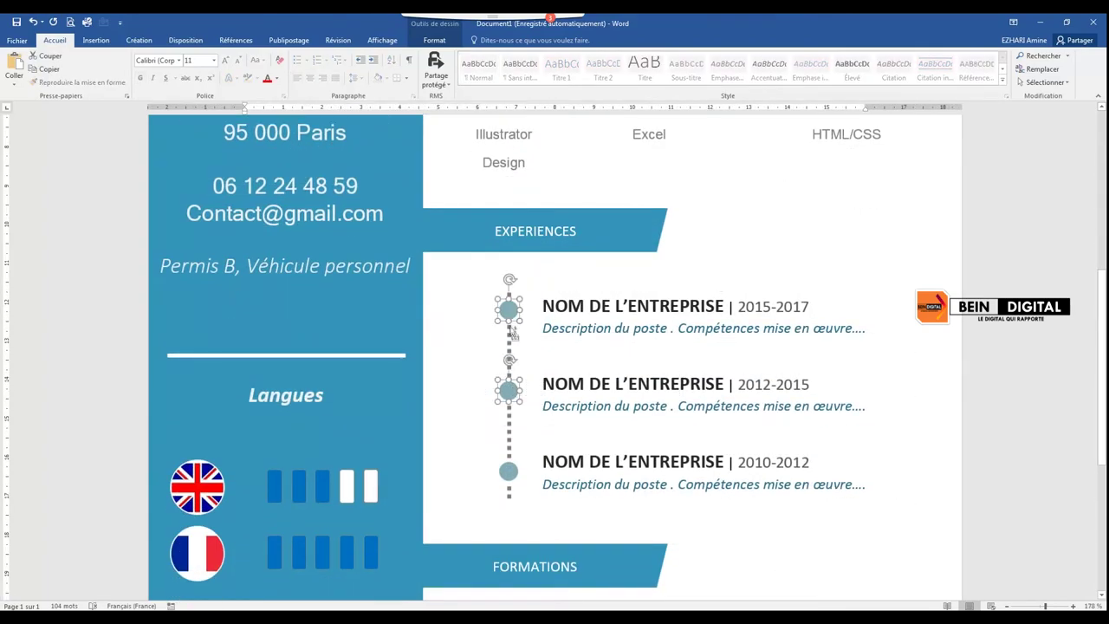
{"action": "left_click", "coordinate": [510, 344], "text": "shift"}
{"action": "left_click", "coordinate": [509, 472], "text": "shift"}
{"action": "right_click", "coordinate": [511, 297]}
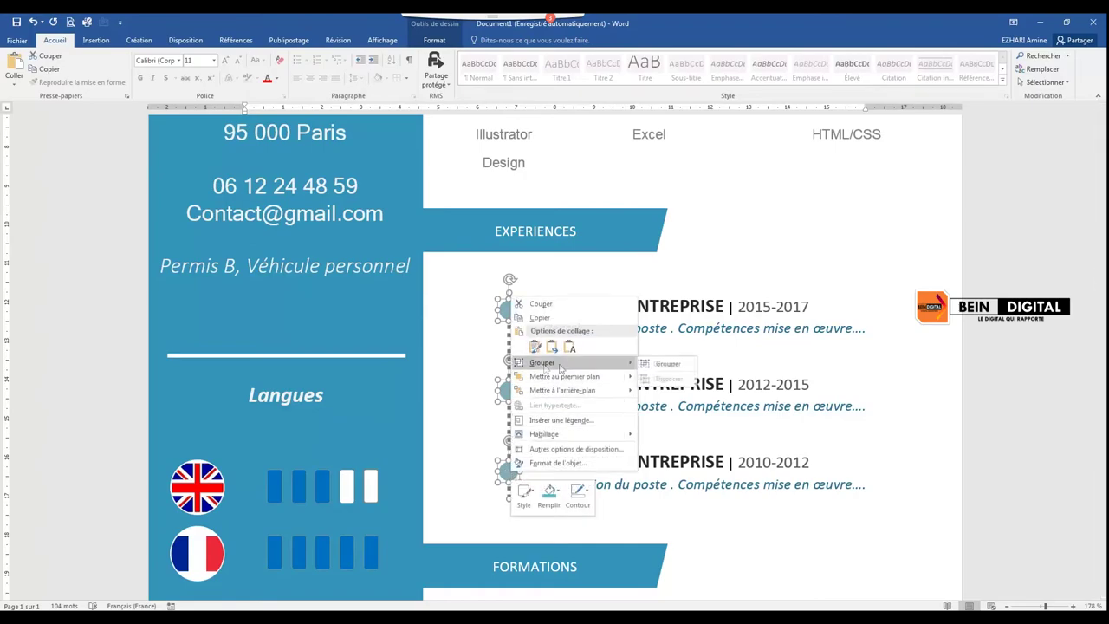
{"action": "left_click", "coordinate": [665, 363]}
Group the Formations timeline circles into one object
{"action": "scroll", "coordinate": [589, 433], "scroll_direction": "down", "scroll_amount": 2}
{"action": "scroll", "coordinate": [591, 433], "scroll_direction": "down", "scroll_amount": 3}
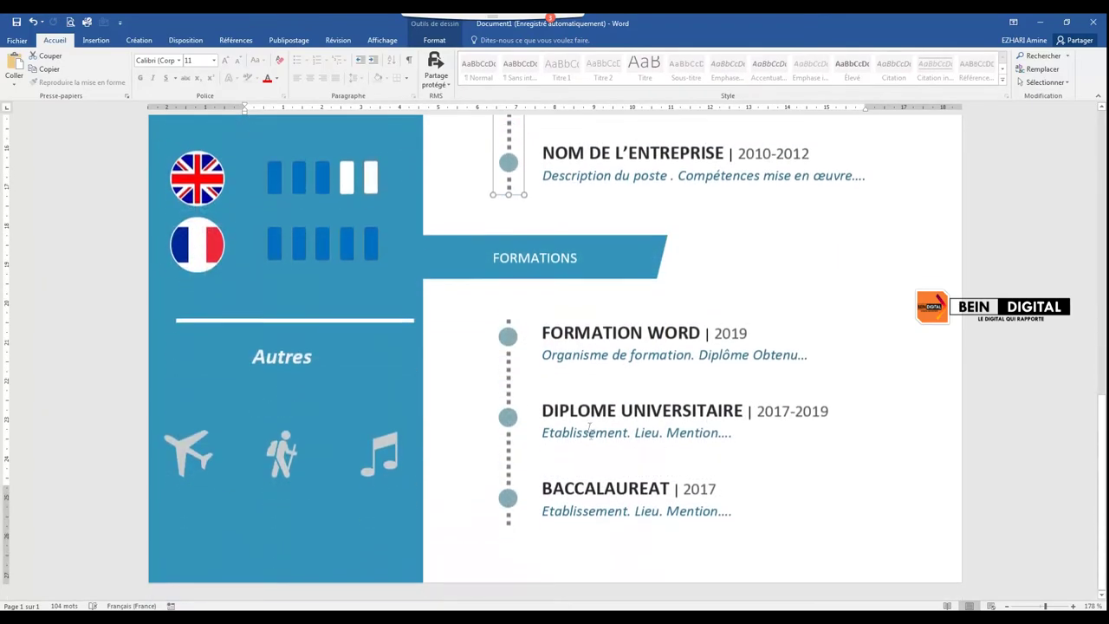
{"action": "left_click", "coordinate": [509, 336]}
{"action": "left_click", "coordinate": [509, 417], "text": "shift"}
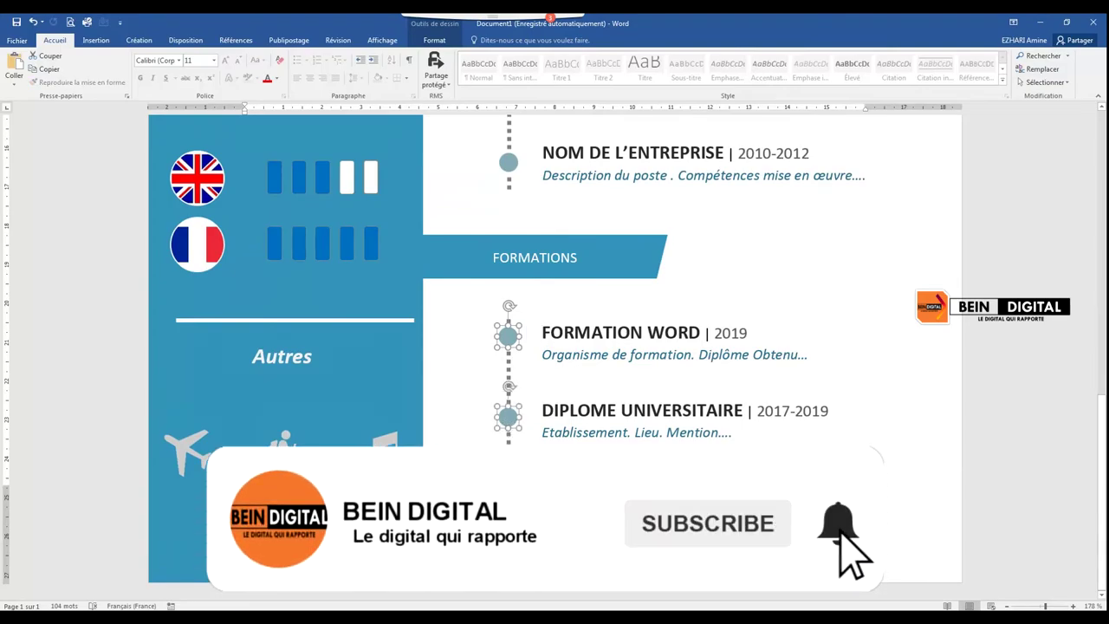
{"action": "right_click", "coordinate": [509, 278]}
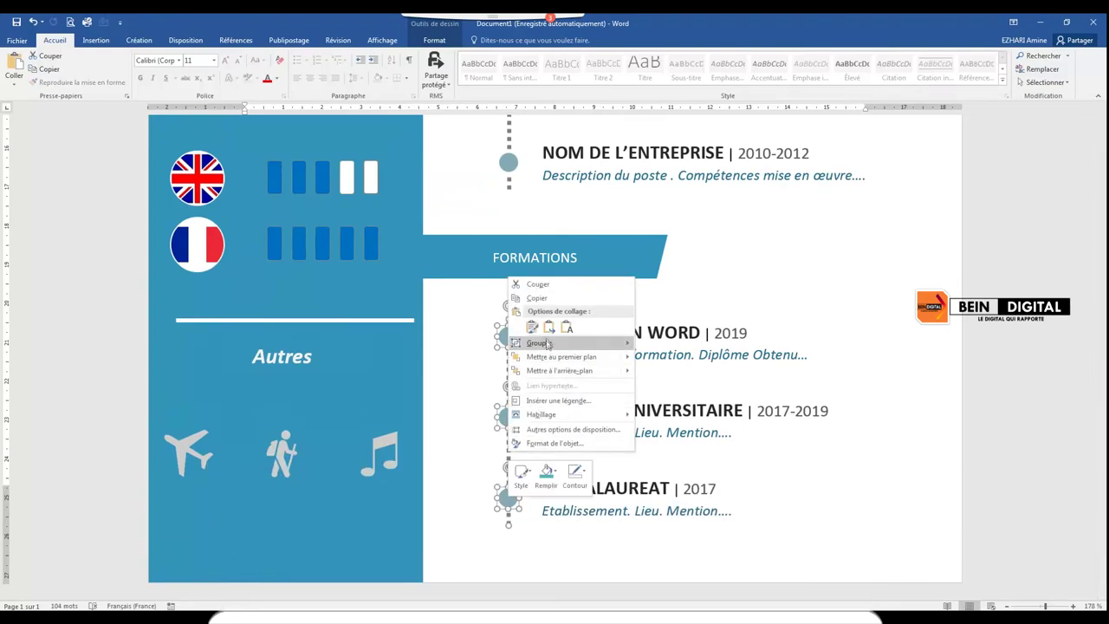
{"action": "left_click", "coordinate": [652, 343]}
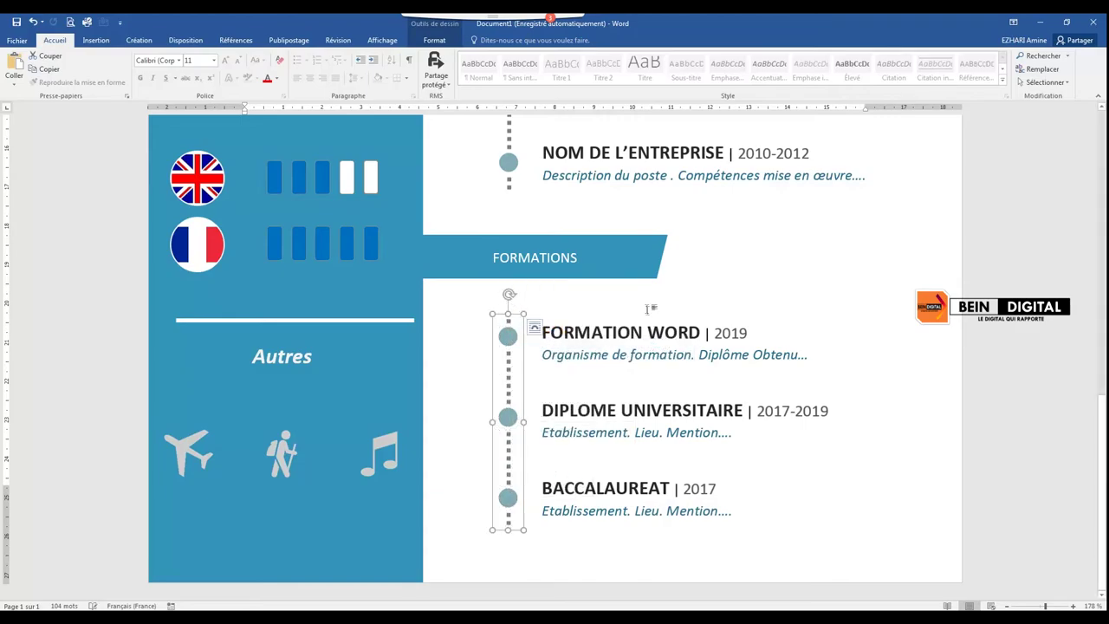
Try moving the grouped Experiences timeline down, then undo the move
{"action": "scroll", "coordinate": [650, 299], "scroll_direction": "up", "scroll_amount": 1}
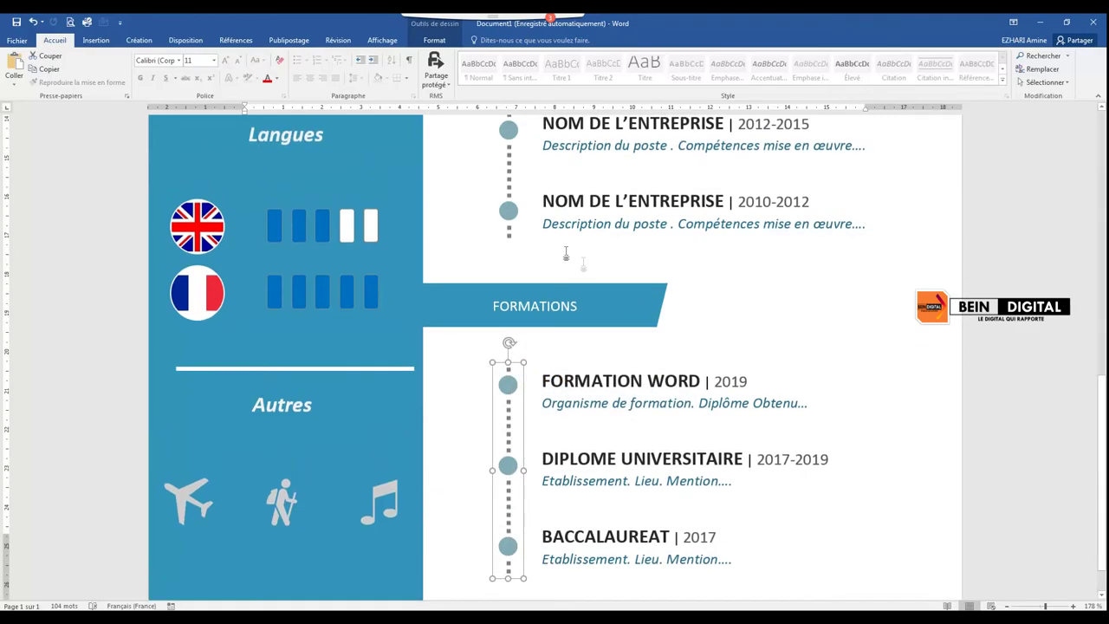
{"action": "left_click", "coordinate": [514, 210]}
{"action": "left_click_drag", "start_coordinate": [514, 210], "coordinate": [508, 335]}
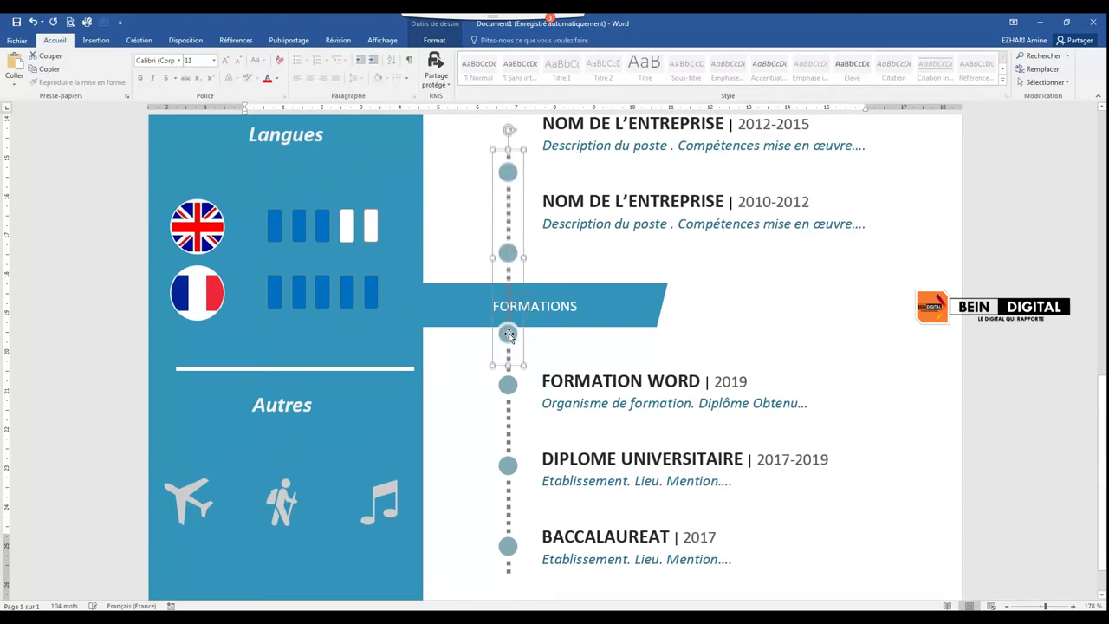
{"action": "left_click_drag", "start_coordinate": [508, 335], "coordinate": [510, 332]}
{"action": "key", "text": "ctrl+z"}
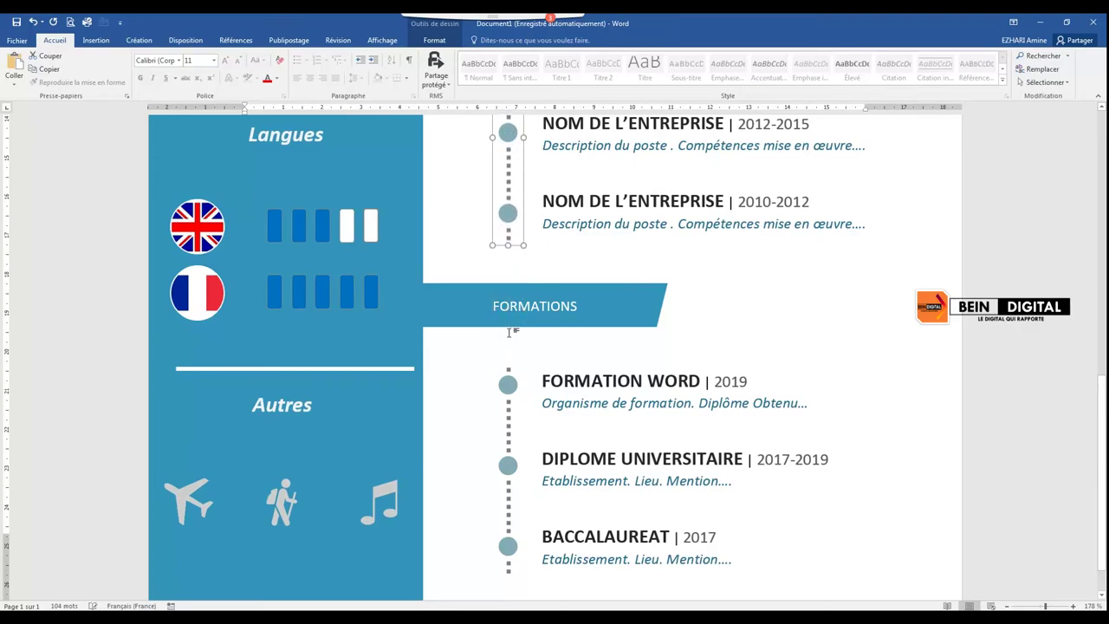
{"action": "left_click", "coordinate": [674, 404]}
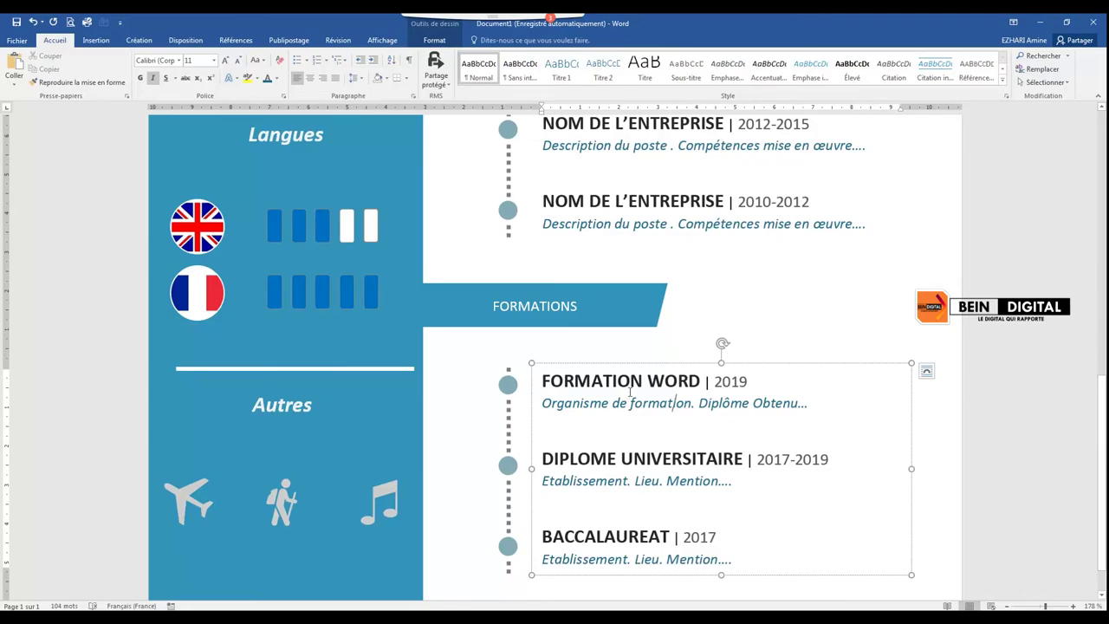
Increase the professional project description text to 16 pt
{"action": "scroll", "coordinate": [629, 391], "scroll_direction": "up", "scroll_amount": 3}
{"action": "scroll", "coordinate": [630, 391], "scroll_direction": "up", "scroll_amount": 4}
{"action": "scroll", "coordinate": [630, 392], "scroll_direction": "up", "scroll_amount": 3}
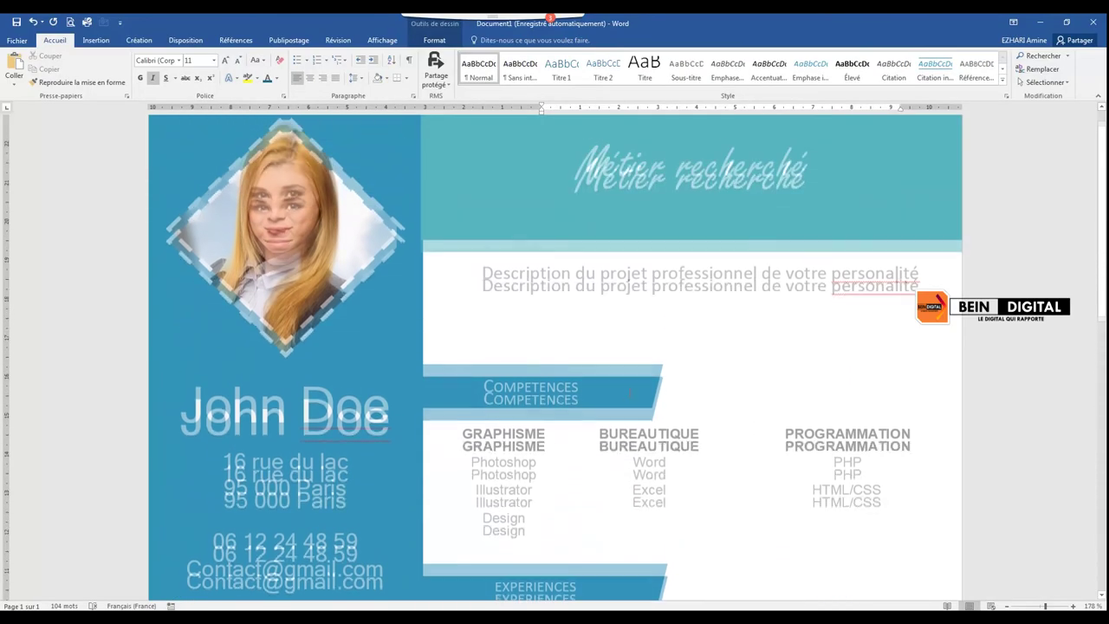
{"action": "left_click", "coordinate": [642, 325]}
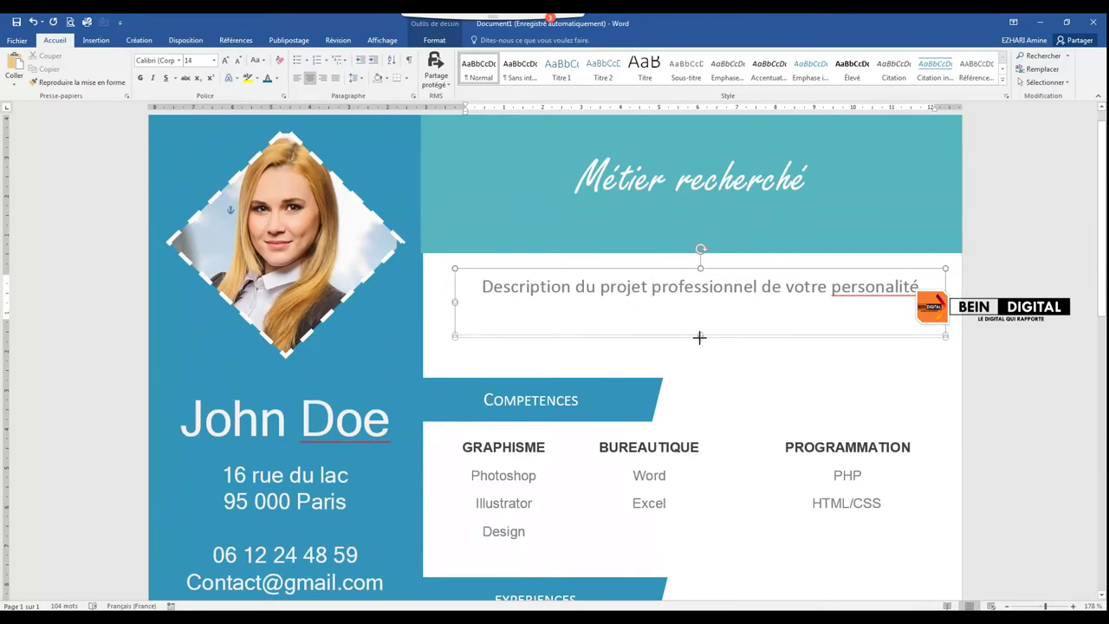
{"action": "left_click", "coordinate": [224, 60]}
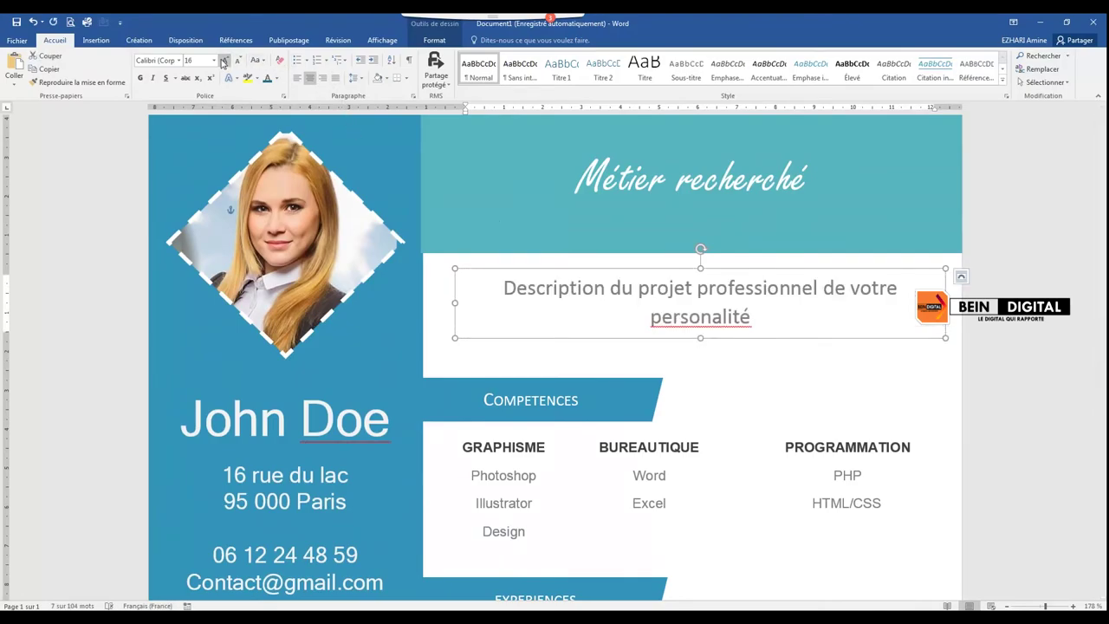
Increase the Métier recherché heading to 48 pt
{"action": "left_click_drag", "start_coordinate": [572, 169], "coordinate": [818, 190]}
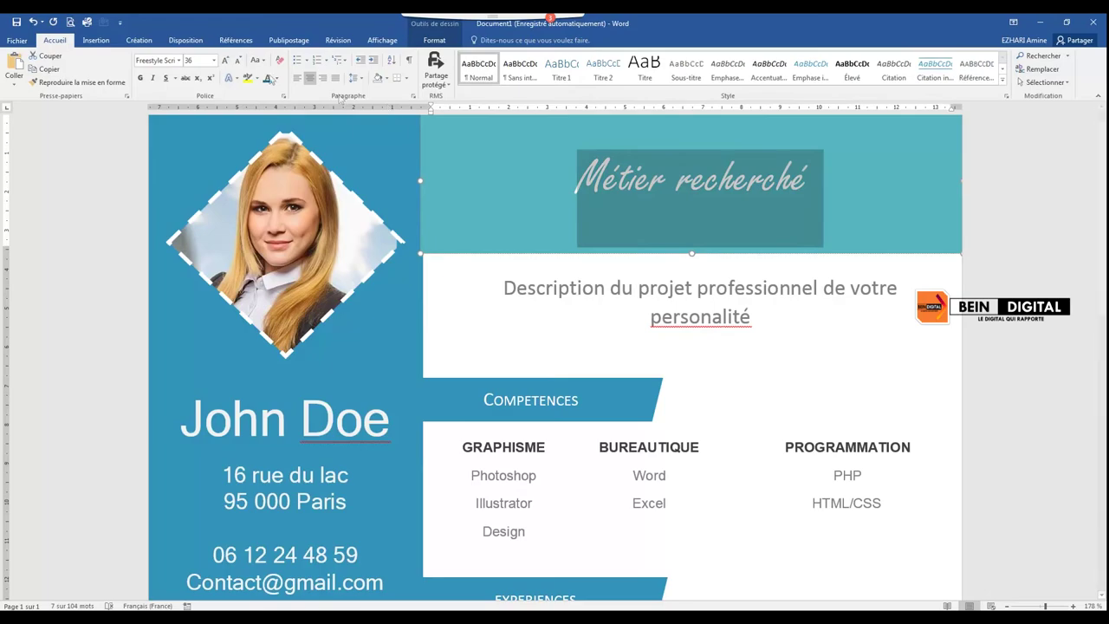
{"action": "left_click", "coordinate": [225, 60]}
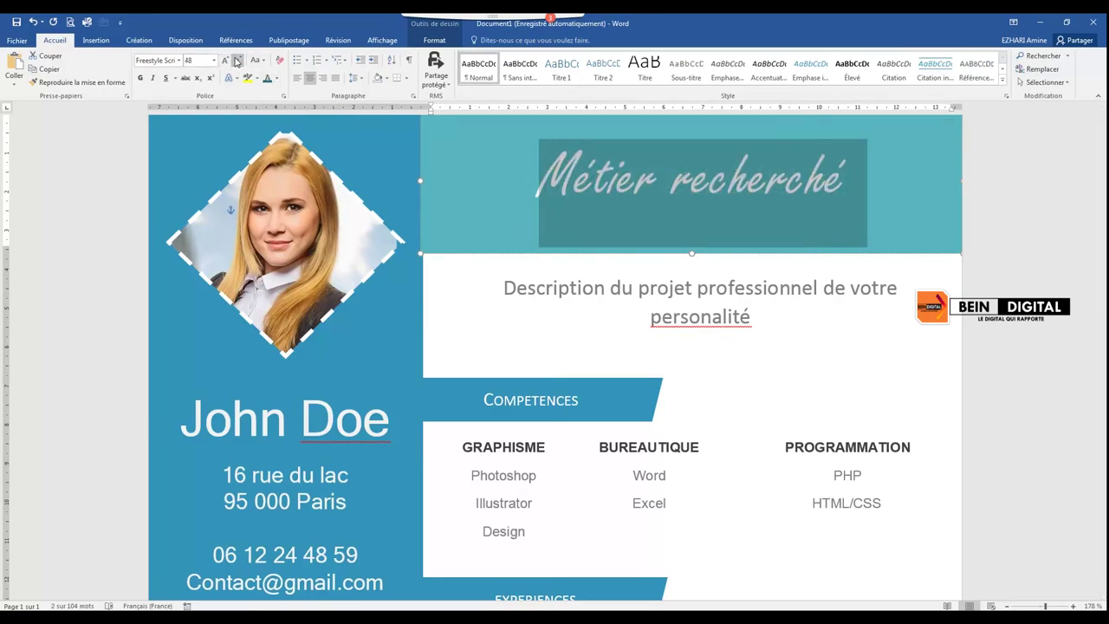
{"action": "left_click", "coordinate": [1004, 253]}
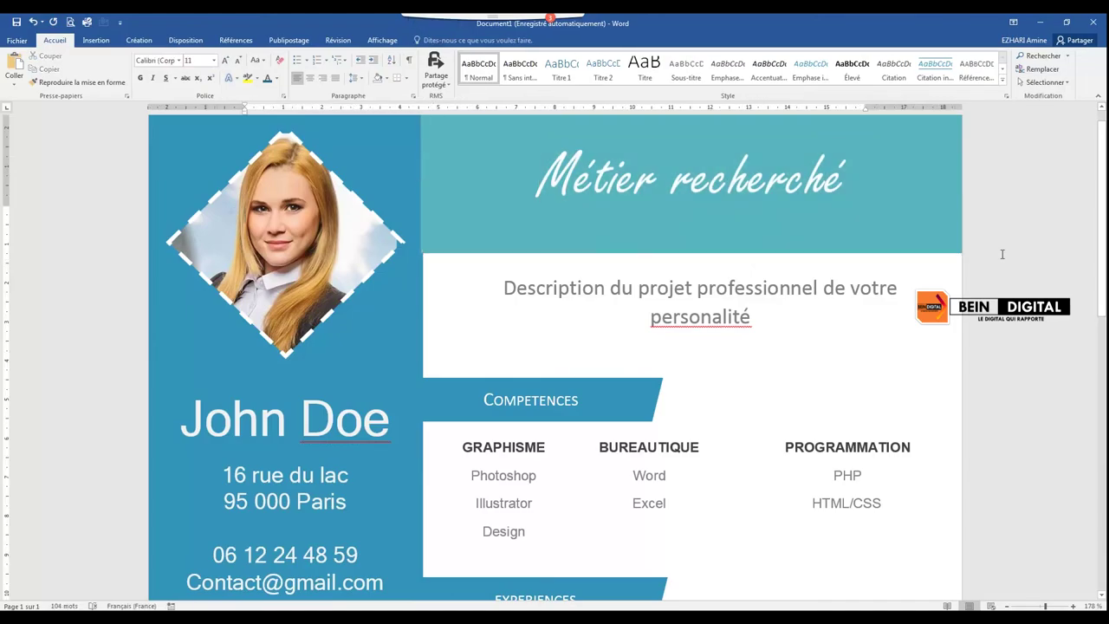
{"action": "scroll", "coordinate": [1102, 164], "scroll_direction": "up", "scroll_amount": 2}
{"action": "left_click_drag", "start_coordinate": [1102, 165], "coordinate": [1099, 297]}
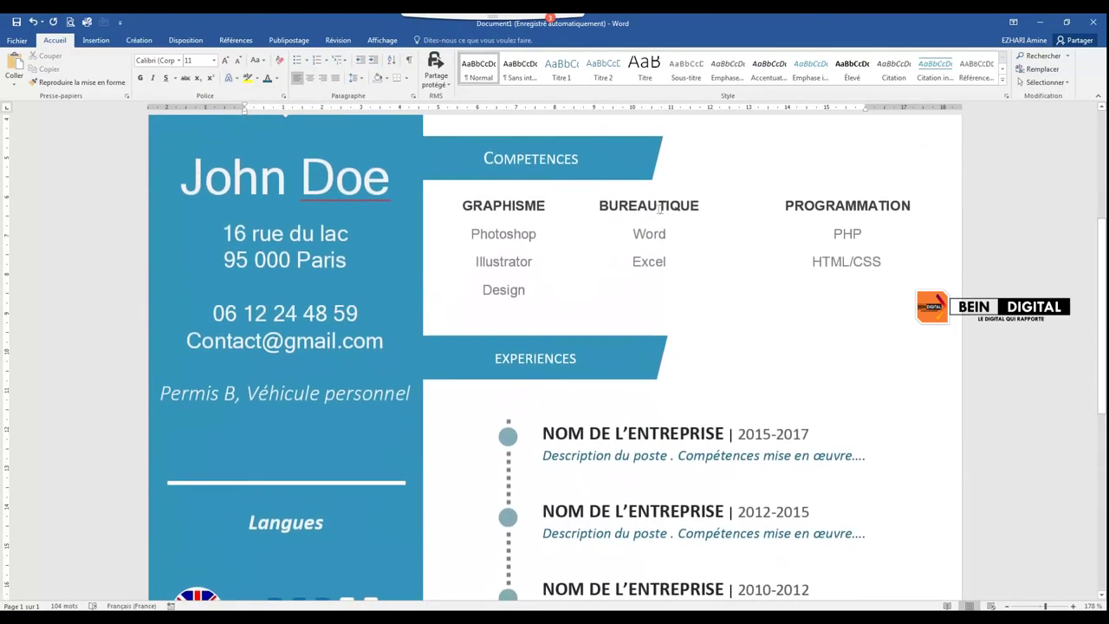
Nudge the skills text box slightly right and down
{"action": "left_click", "coordinate": [661, 208]}
{"action": "left_click_drag", "start_coordinate": [669, 192], "coordinate": [674, 197]}
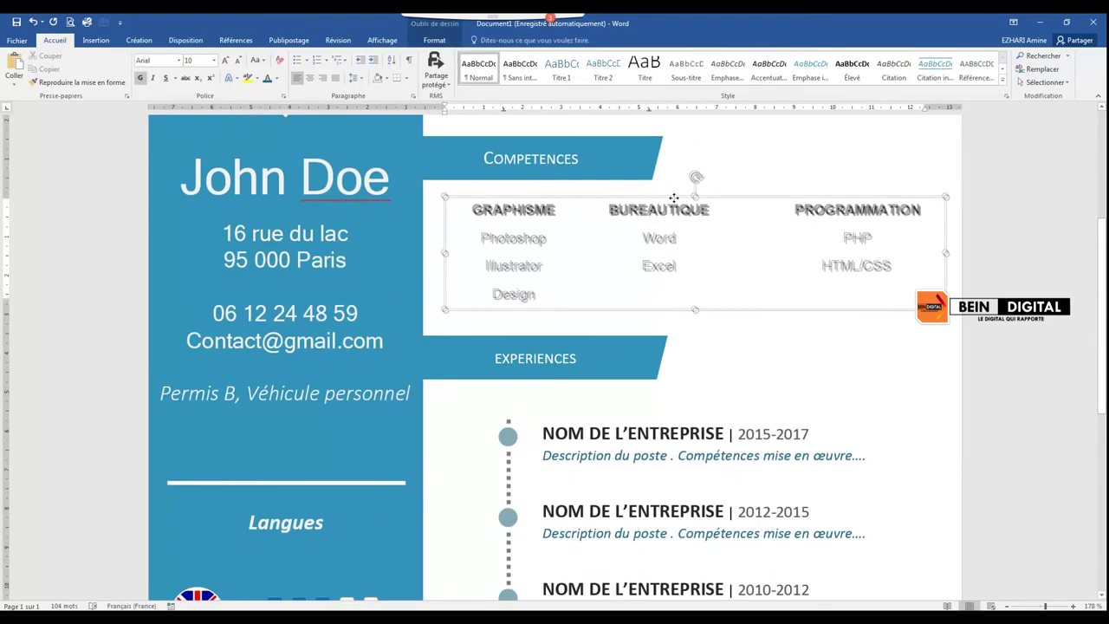
{"action": "left_click", "coordinate": [752, 388]}
{"action": "scroll", "coordinate": [705, 437], "scroll_direction": "down", "scroll_amount": 5}
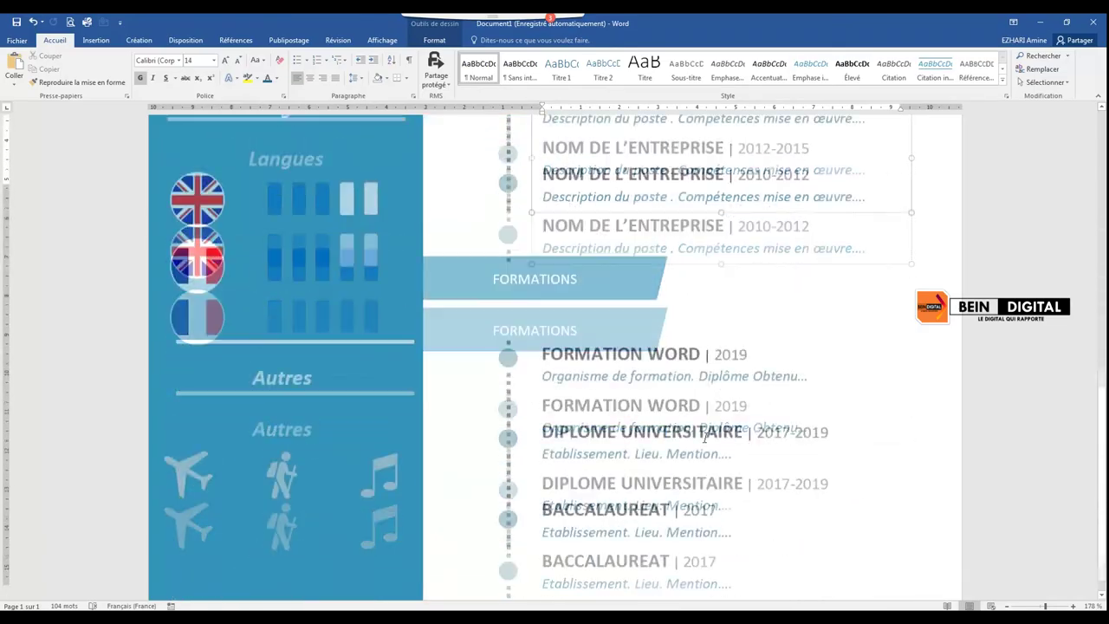
{"action": "scroll", "coordinate": [704, 437], "scroll_direction": "up", "scroll_amount": 5}
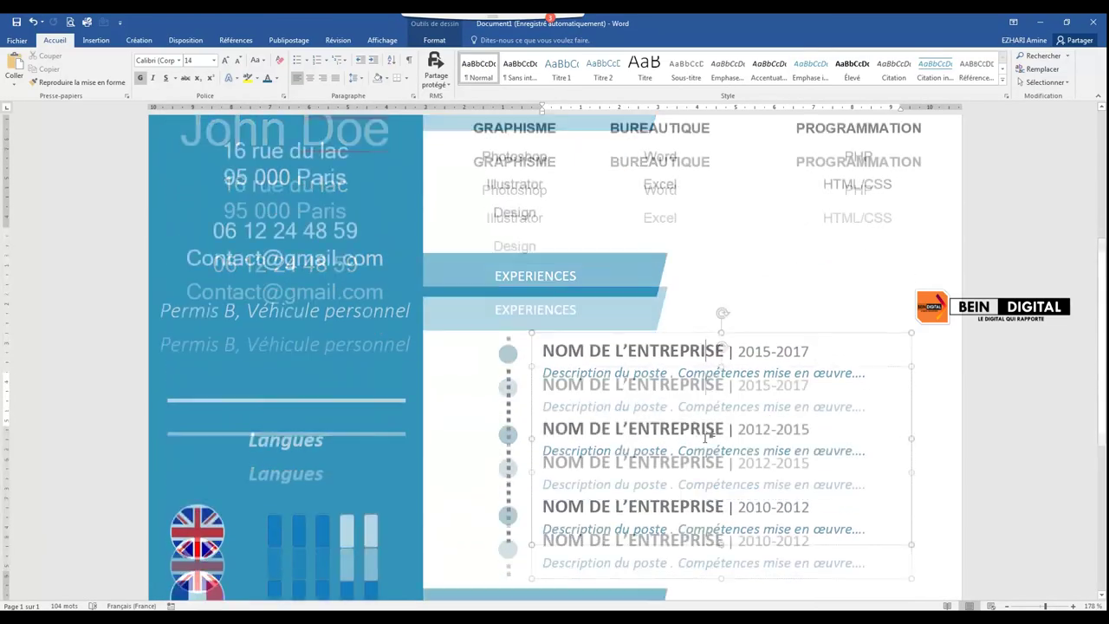
{"action": "scroll", "coordinate": [704, 438], "scroll_direction": "down", "scroll_amount": 3}
{"action": "scroll", "coordinate": [705, 438], "scroll_direction": "up", "scroll_amount": 4}
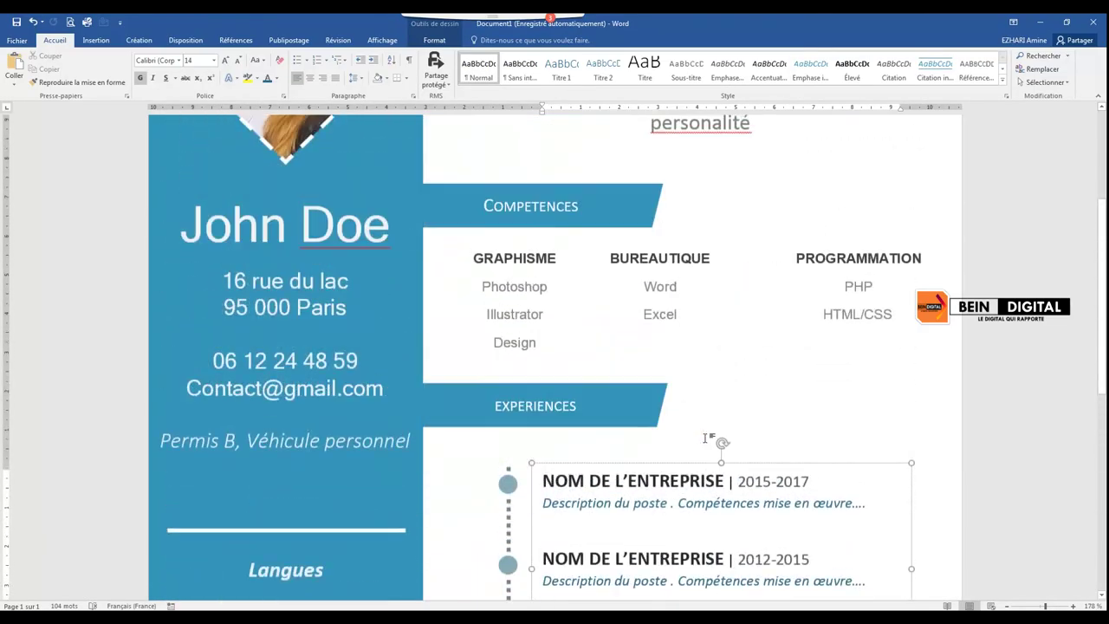
Set the FORMATIONS banner label to 16 pt
{"action": "left_click", "coordinate": [548, 221]}
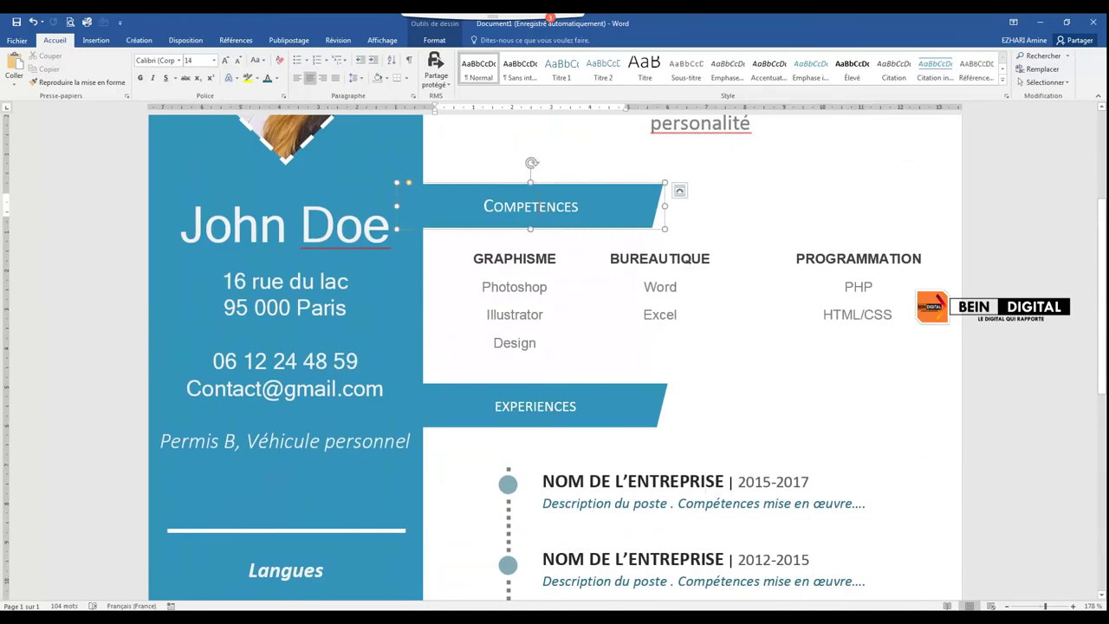
{"action": "left_click", "coordinate": [564, 395]}
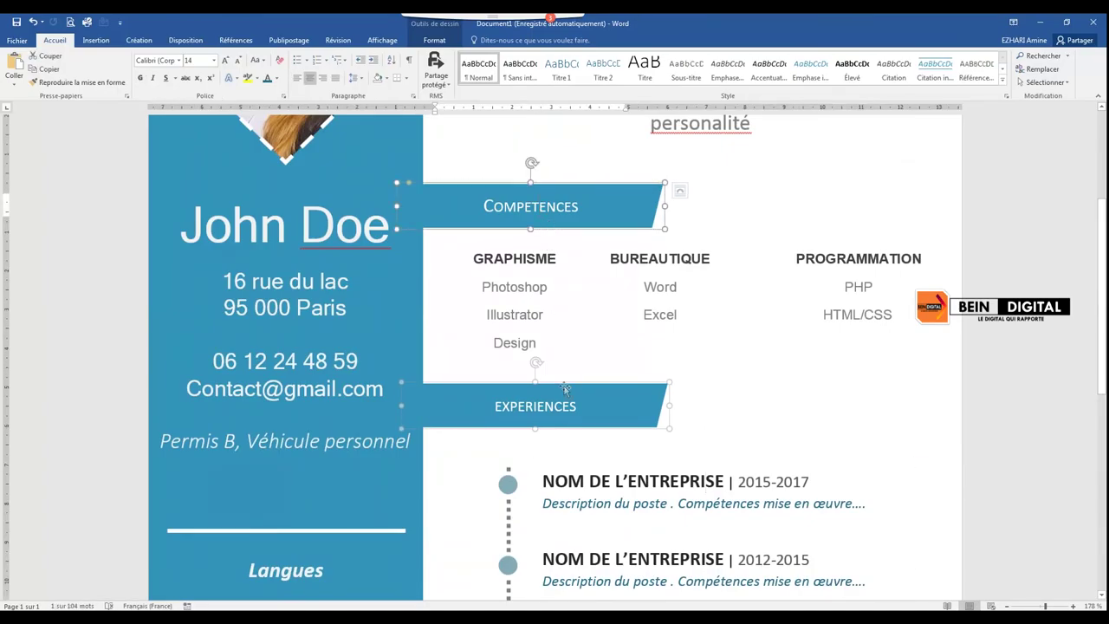
{"action": "scroll", "coordinate": [565, 381], "scroll_direction": "down", "scroll_amount": 7}
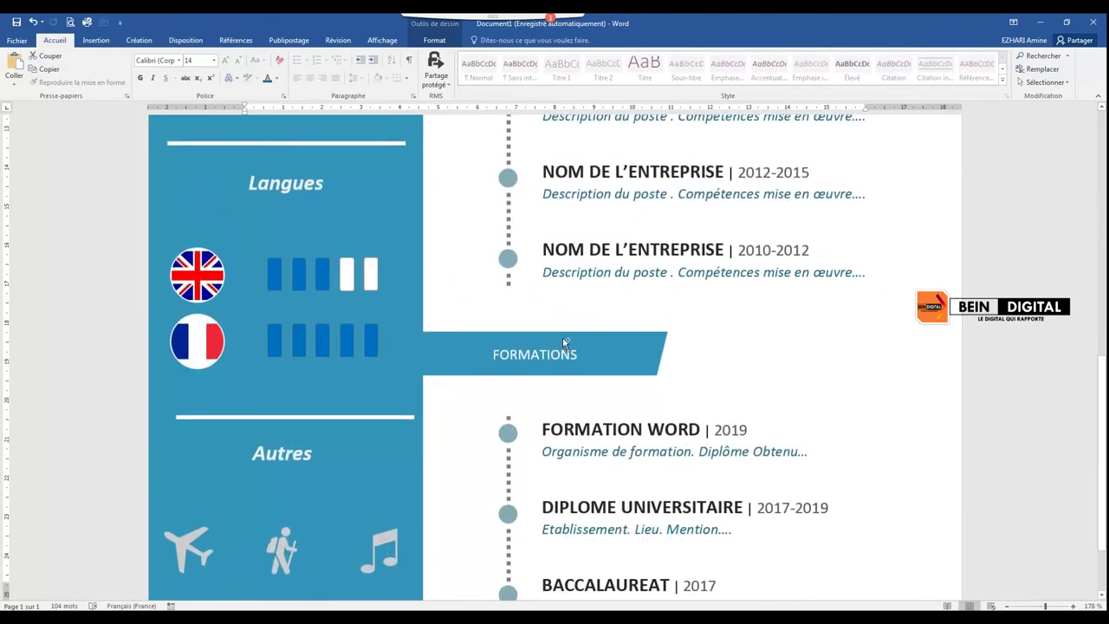
{"action": "left_click", "coordinate": [566, 348]}
{"action": "left_click", "coordinate": [213, 66]}
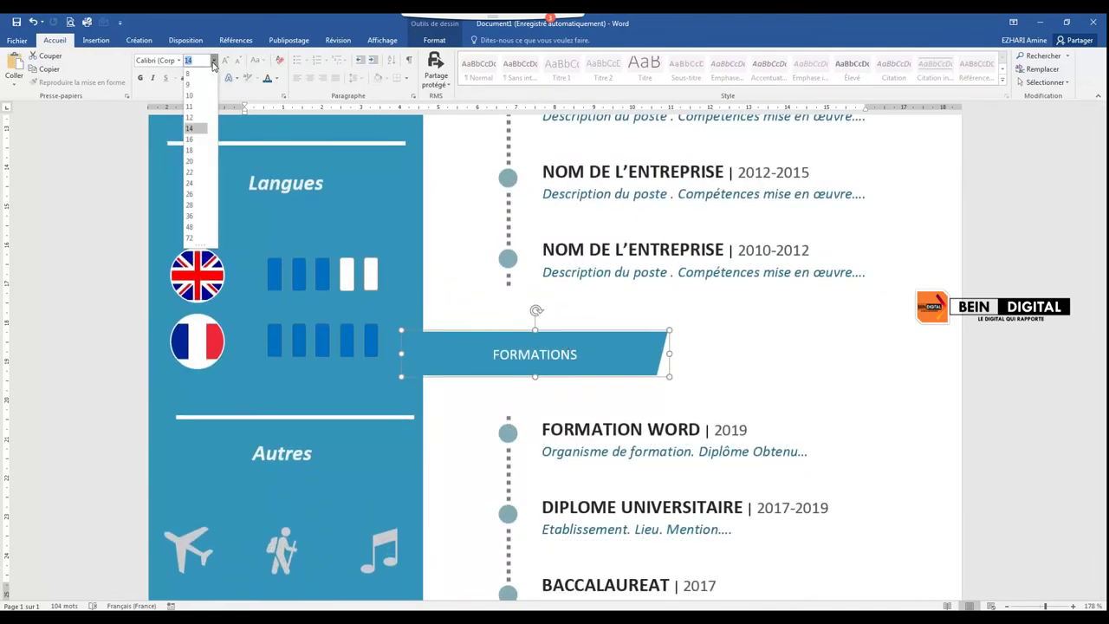
{"action": "left_click", "coordinate": [196, 139]}
{"action": "left_click", "coordinate": [434, 40]}
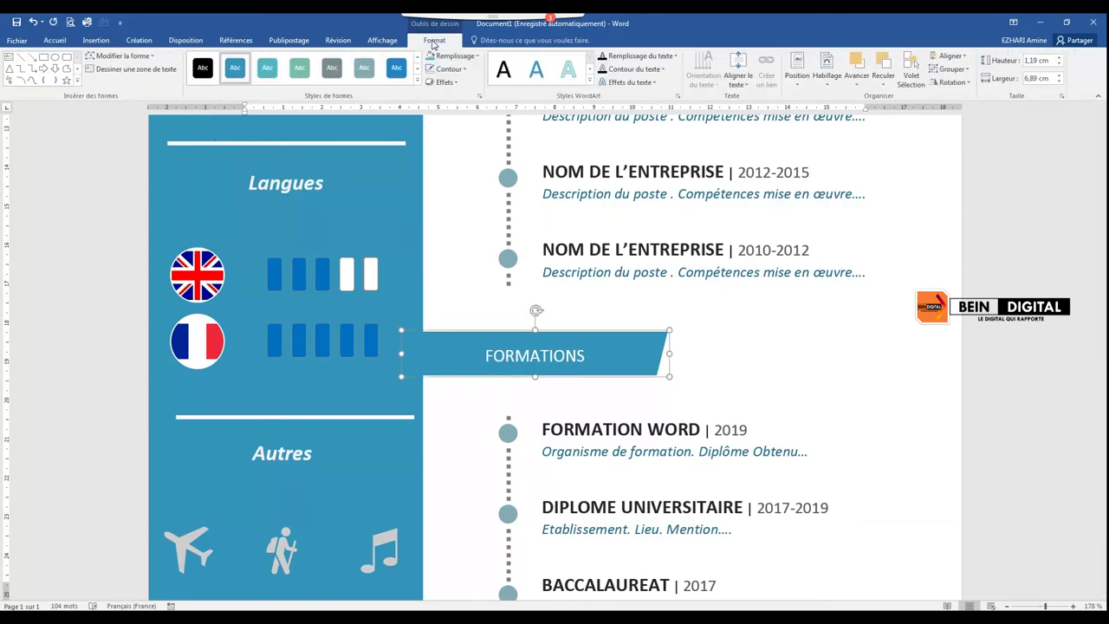
Set the FORMATIONS banner position to 'Aligné sur le texte'
{"action": "left_click", "coordinate": [196, 42]}
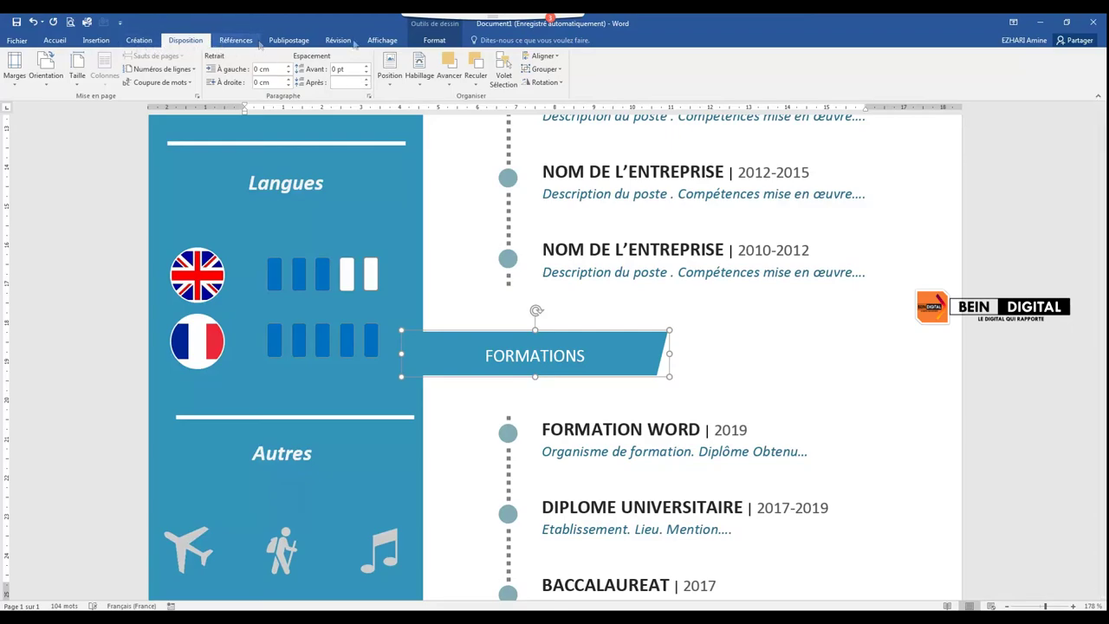
{"action": "left_click", "coordinate": [441, 41]}
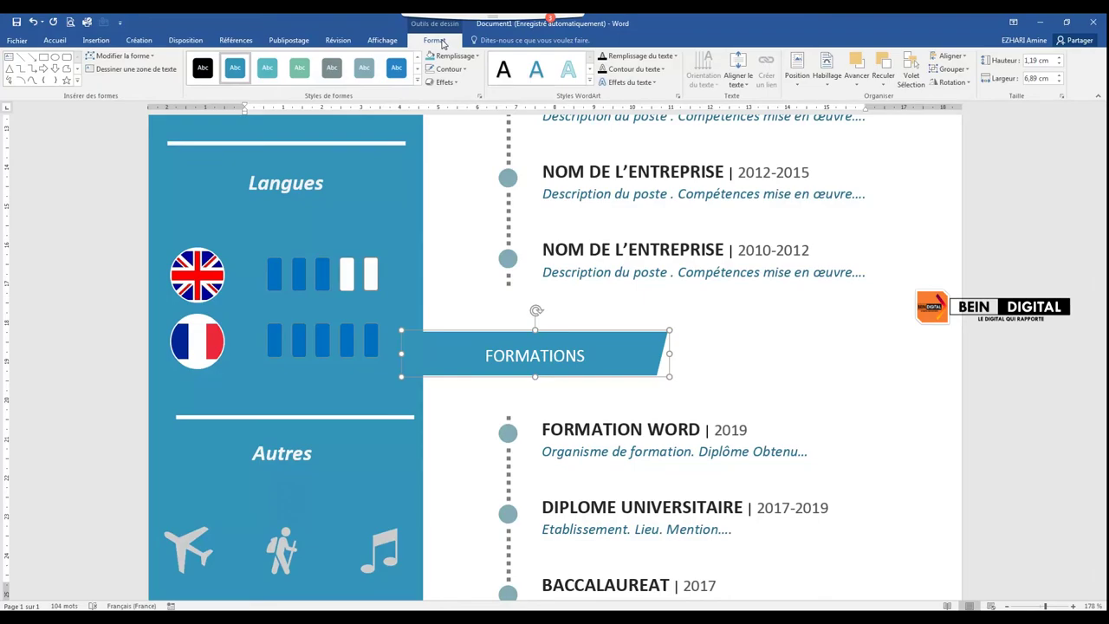
{"action": "left_click", "coordinate": [797, 74]}
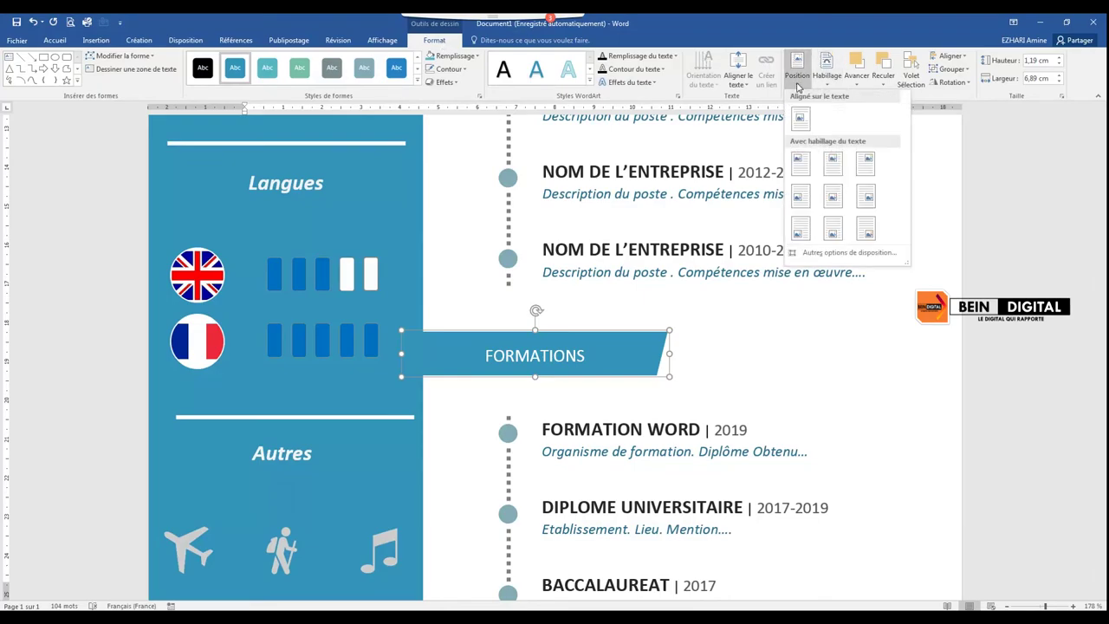
{"action": "left_click", "coordinate": [799, 117]}
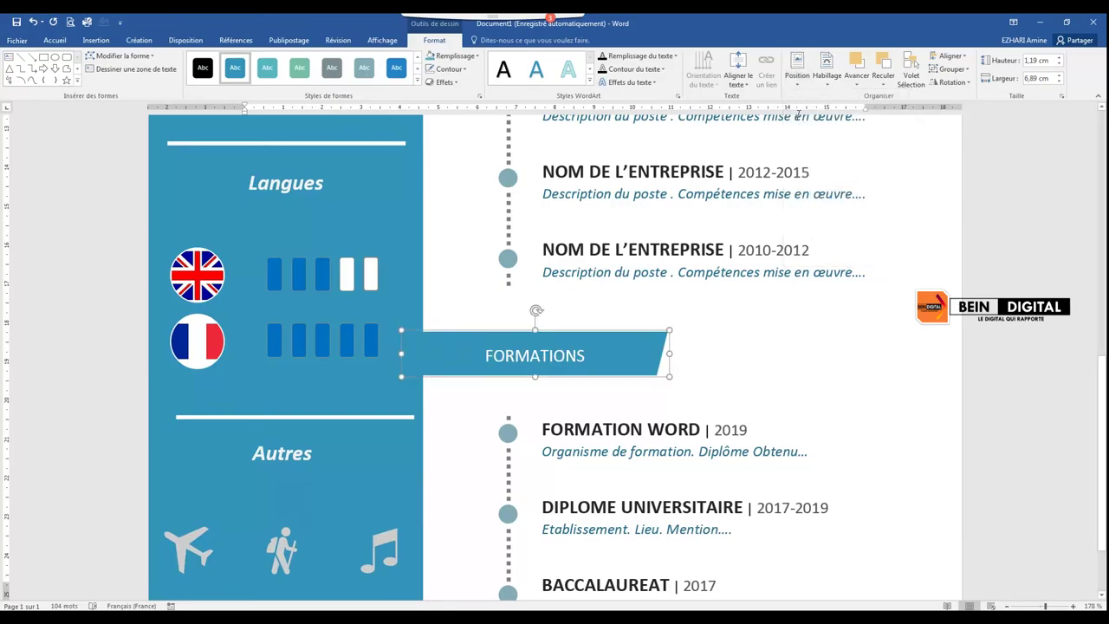
{"action": "left_click", "coordinate": [836, 383]}
Check the COMPETENCES and EXPERIENCES banner label settings for comparison
{"action": "scroll", "coordinate": [838, 378], "scroll_direction": "up", "scroll_amount": 10}
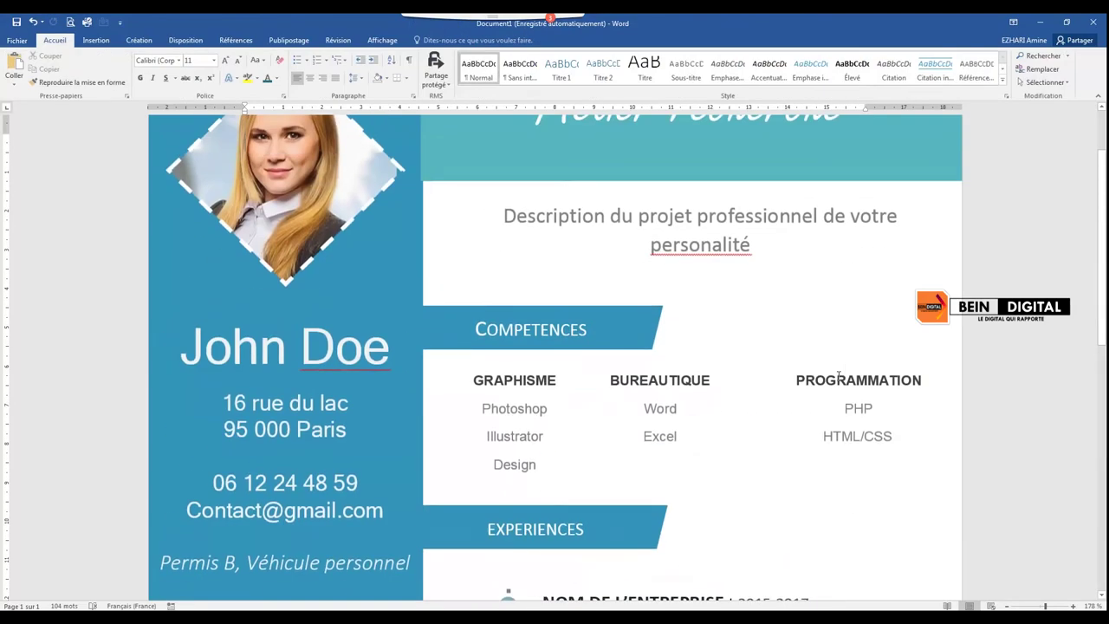
{"action": "scroll", "coordinate": [838, 376], "scroll_direction": "down", "scroll_amount": 3}
{"action": "scroll", "coordinate": [838, 376], "scroll_direction": "down", "scroll_amount": 3}
{"action": "scroll", "coordinate": [837, 376], "scroll_direction": "up", "scroll_amount": 4}
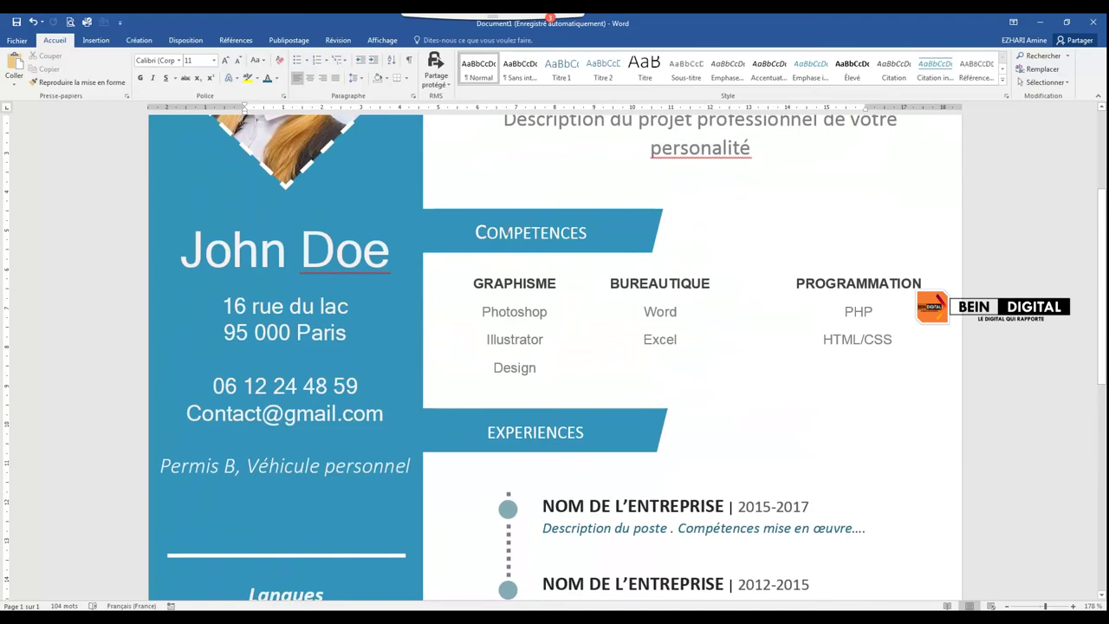
{"action": "left_click", "coordinate": [530, 232]}
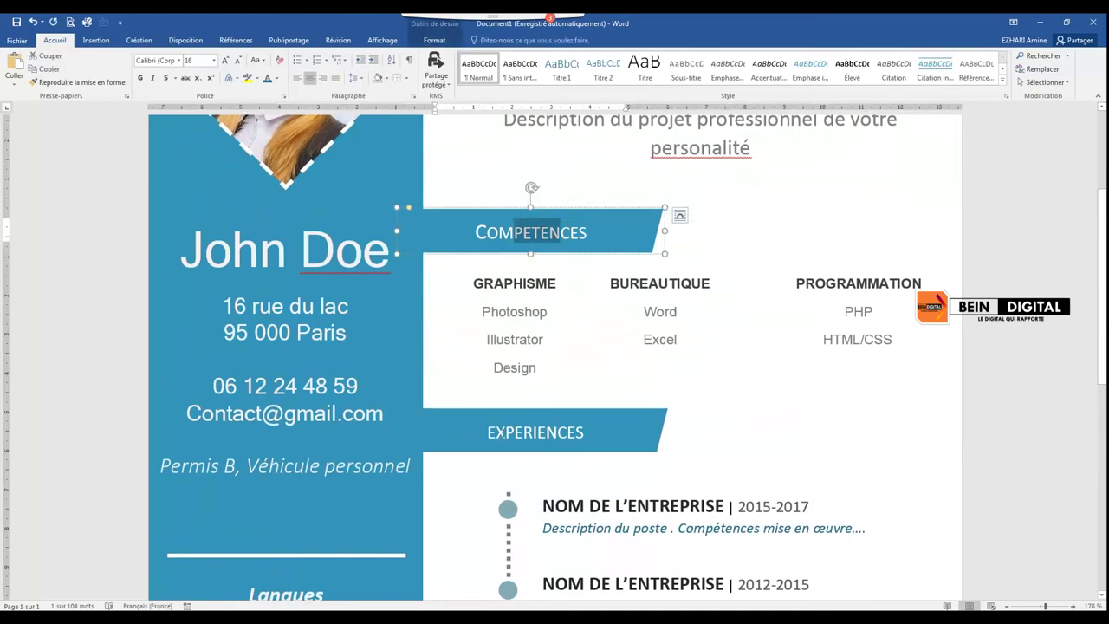
{"action": "left_click", "coordinate": [519, 431]}
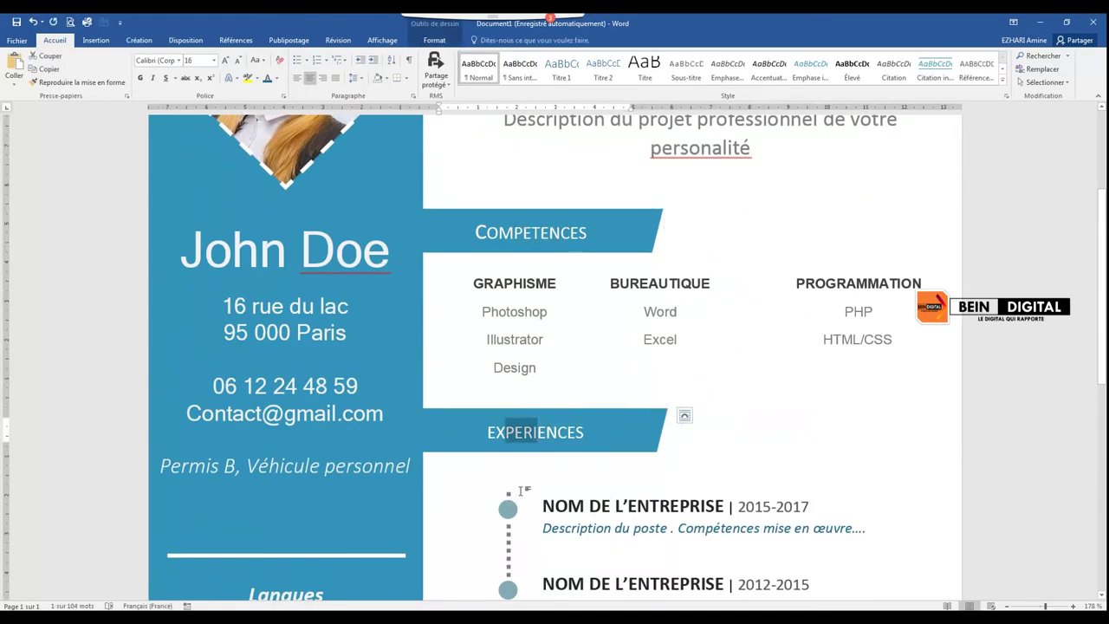
{"action": "left_click", "coordinate": [520, 233]}
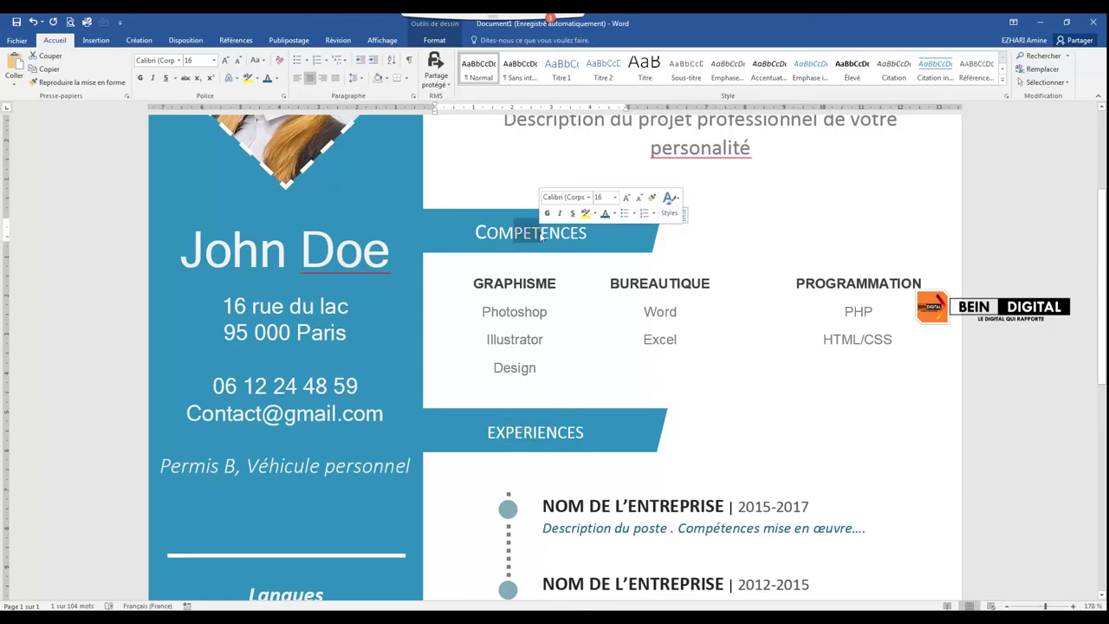
{"action": "scroll", "coordinate": [517, 408], "scroll_direction": "down", "scroll_amount": 1}
{"action": "scroll", "coordinate": [517, 408], "scroll_direction": "down", "scroll_amount": 1}
{"action": "scroll", "coordinate": [517, 408], "scroll_direction": "down", "scroll_amount": 1}
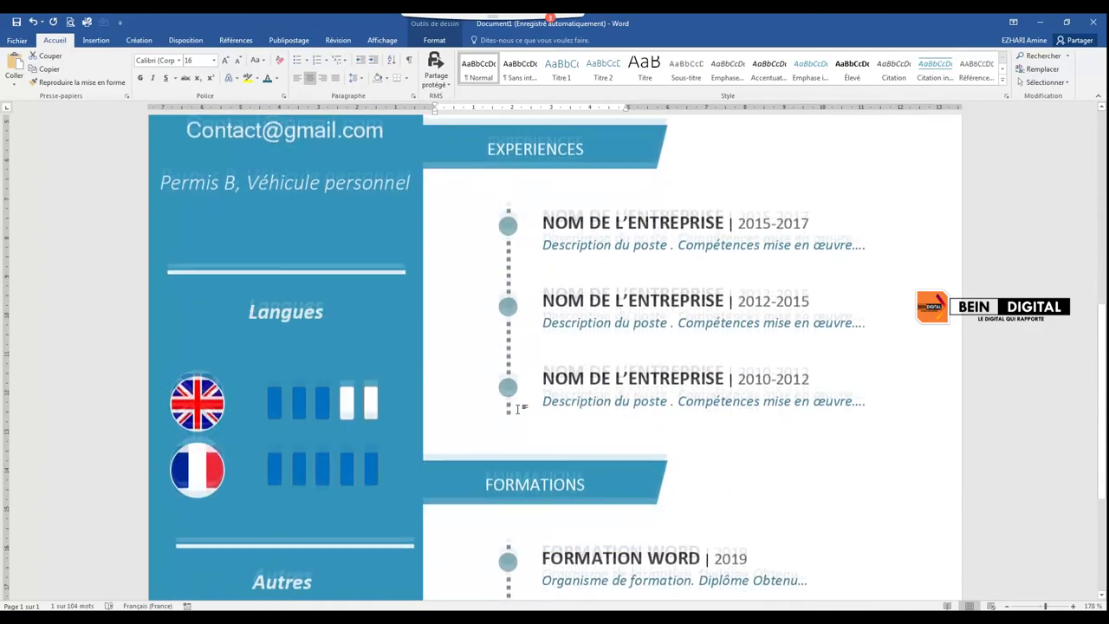
Zoom out and move the Expériences and Formations timeline groups slightly right together
{"action": "scroll", "coordinate": [518, 408], "scroll_direction": "down", "scroll_amount": 1}
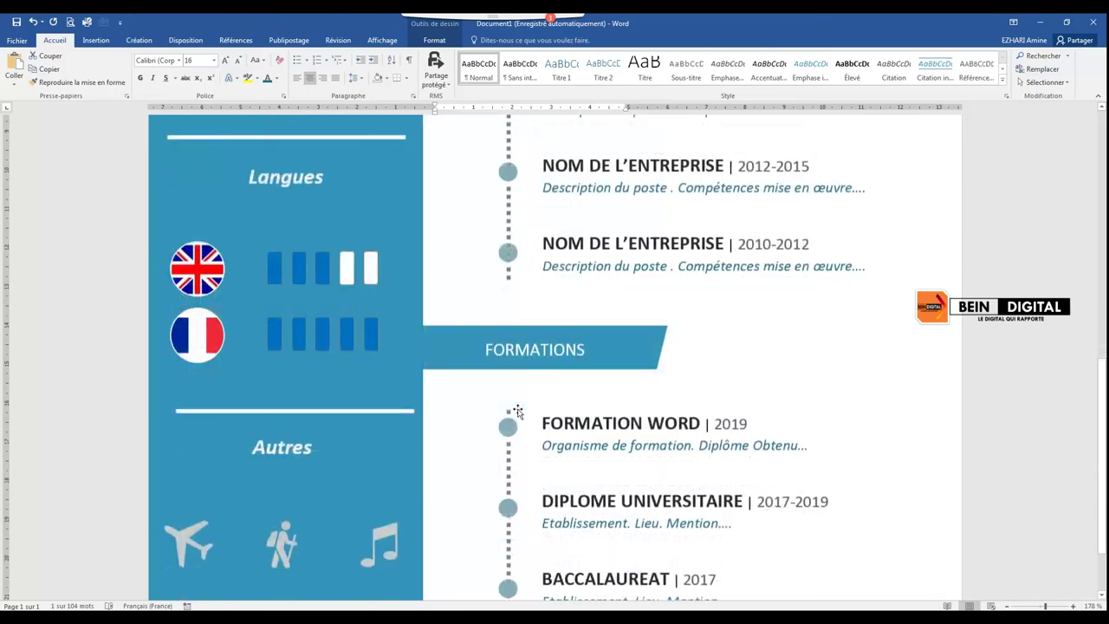
{"action": "scroll", "coordinate": [518, 408], "scroll_direction": "down", "scroll_amount": 1}
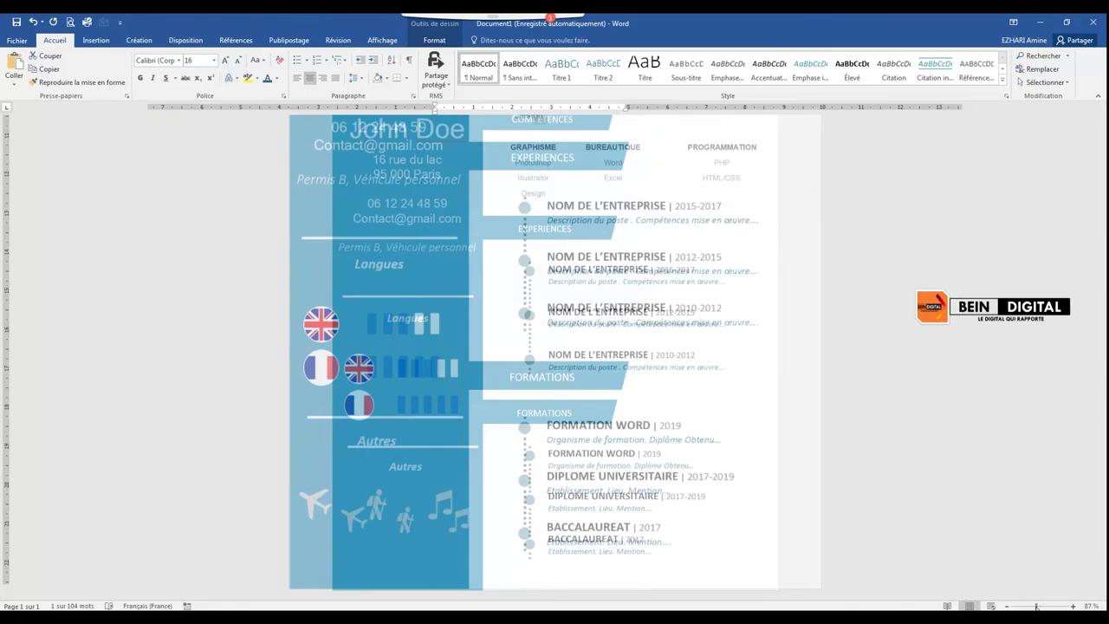
{"action": "left_click_drag", "start_coordinate": [1044, 606], "coordinate": [1032, 605]}
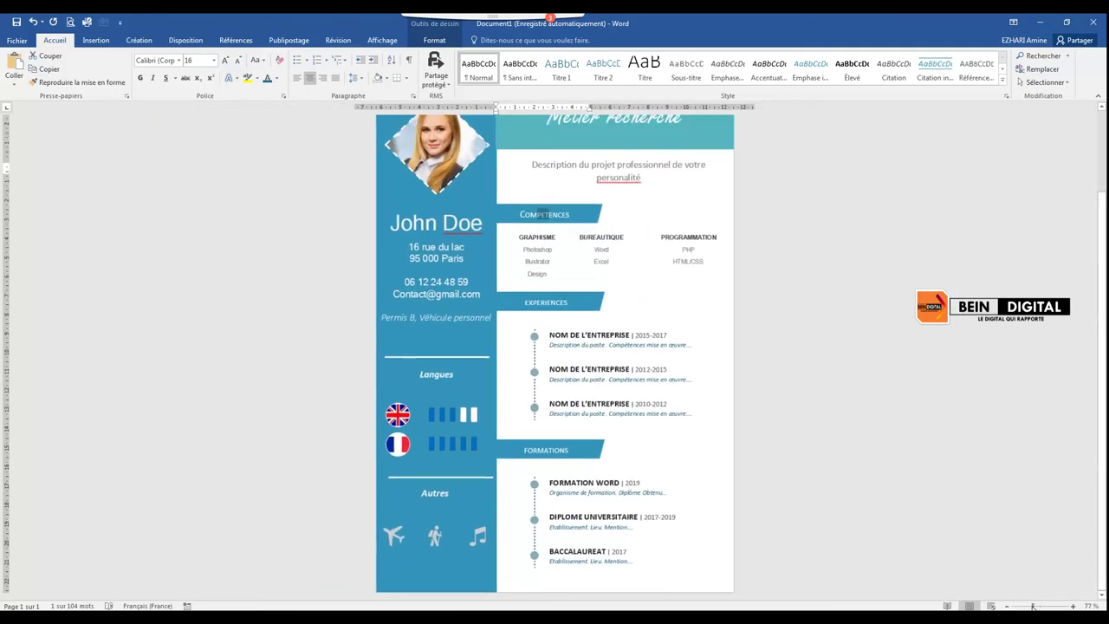
{"action": "left_click", "coordinate": [922, 467]}
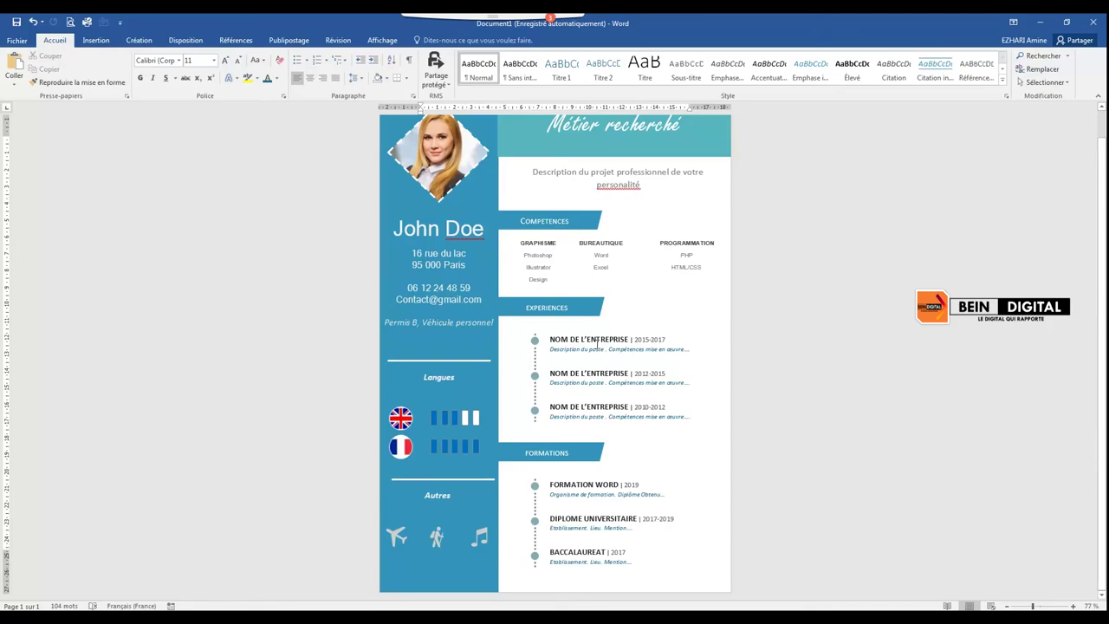
{"action": "left_click", "coordinate": [596, 344]}
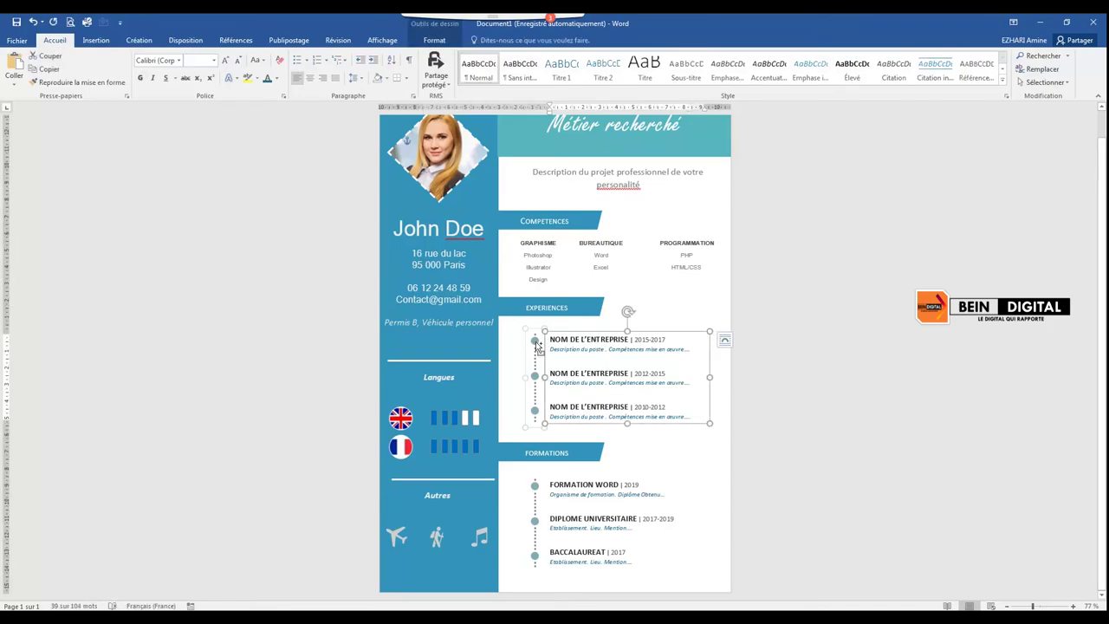
{"action": "left_click", "coordinate": [538, 345]}
{"action": "left_click", "coordinate": [535, 490], "text": "ctrl"}
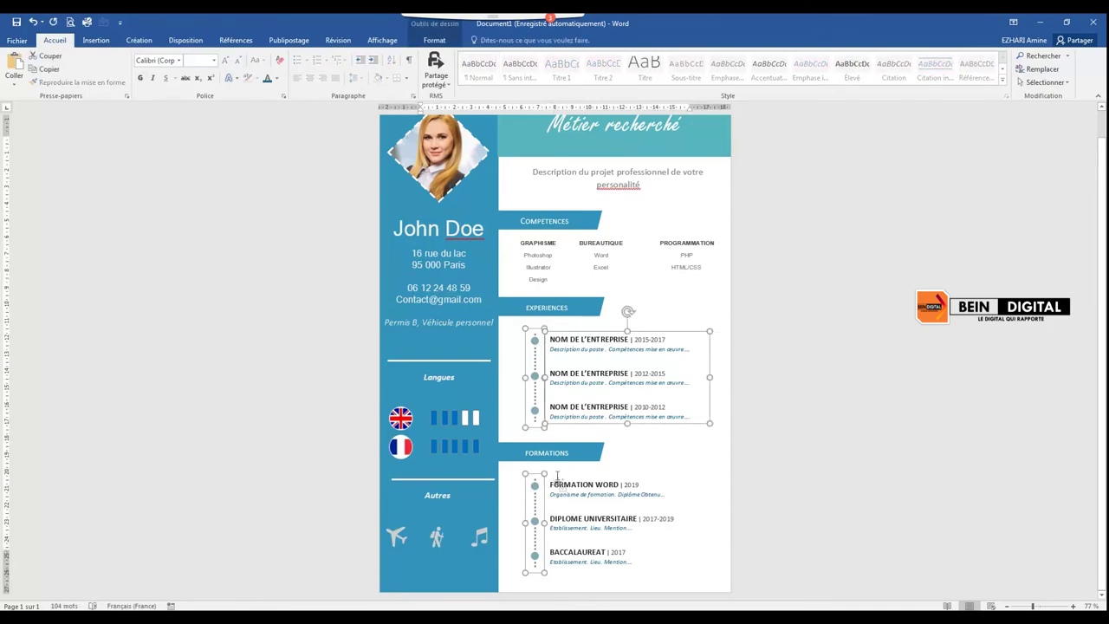
{"action": "left_click", "coordinate": [567, 478], "text": "ctrl"}
{"action": "left_click_drag", "start_coordinate": [573, 478], "coordinate": [580, 477]}
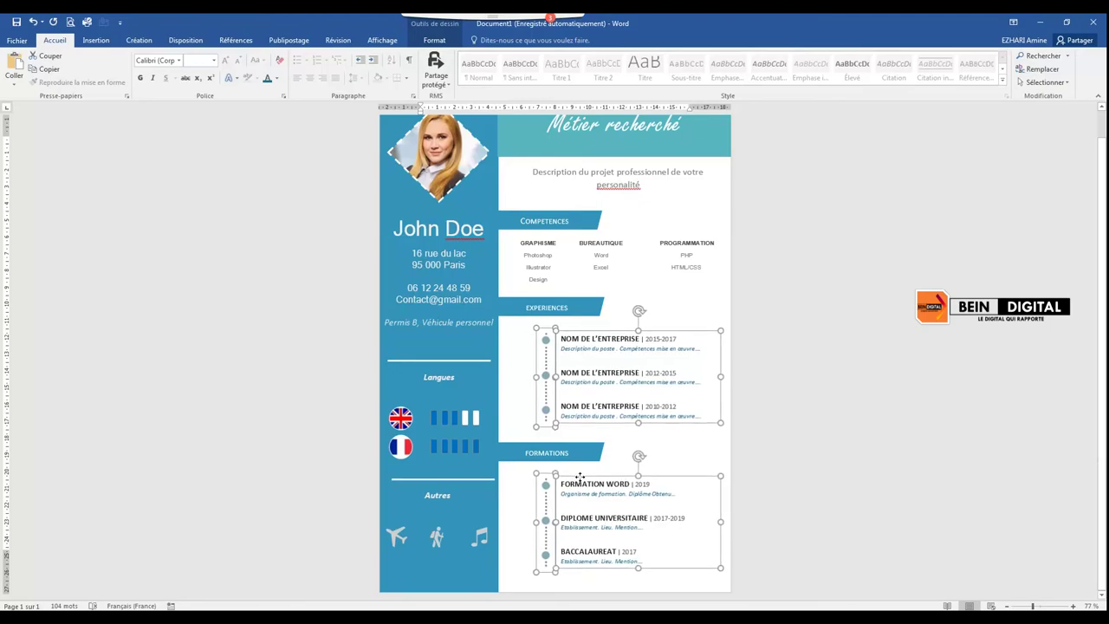
{"action": "left_click", "coordinate": [800, 455]}
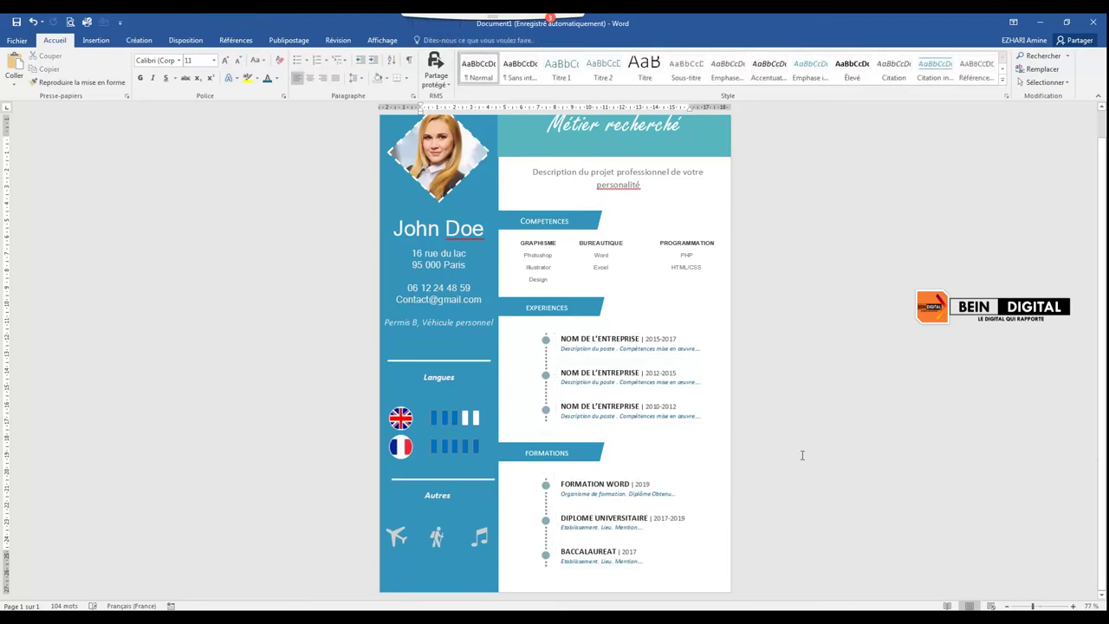
{"action": "left_click", "coordinate": [17, 41]}
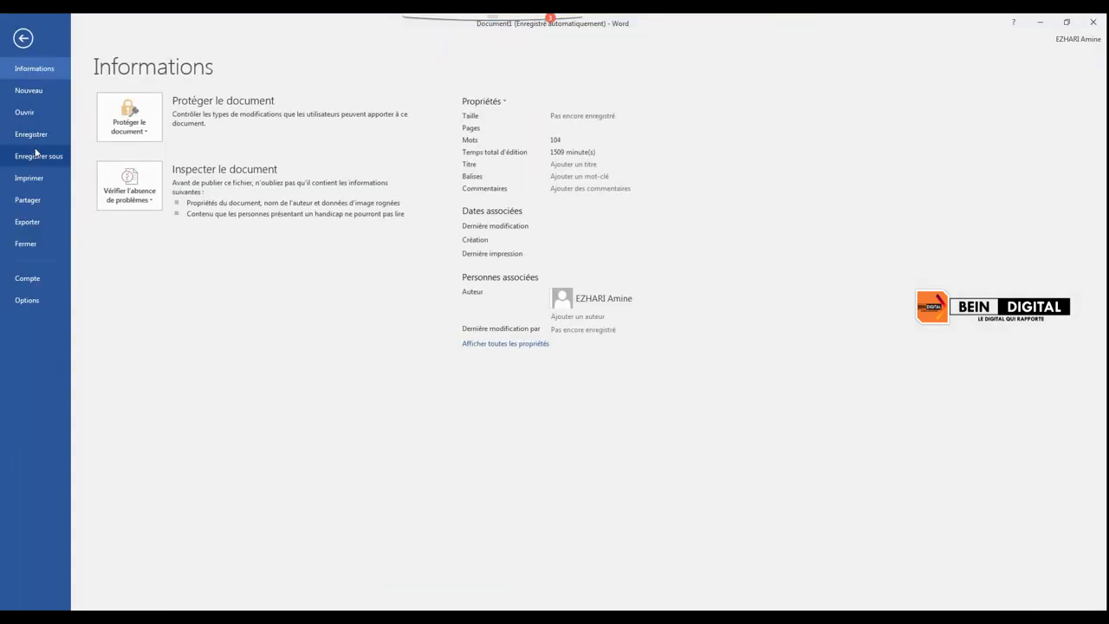
Export the document via Créer PDF/XPS as CV.pdf in the Bureau folder
{"action": "left_click", "coordinate": [36, 204]}
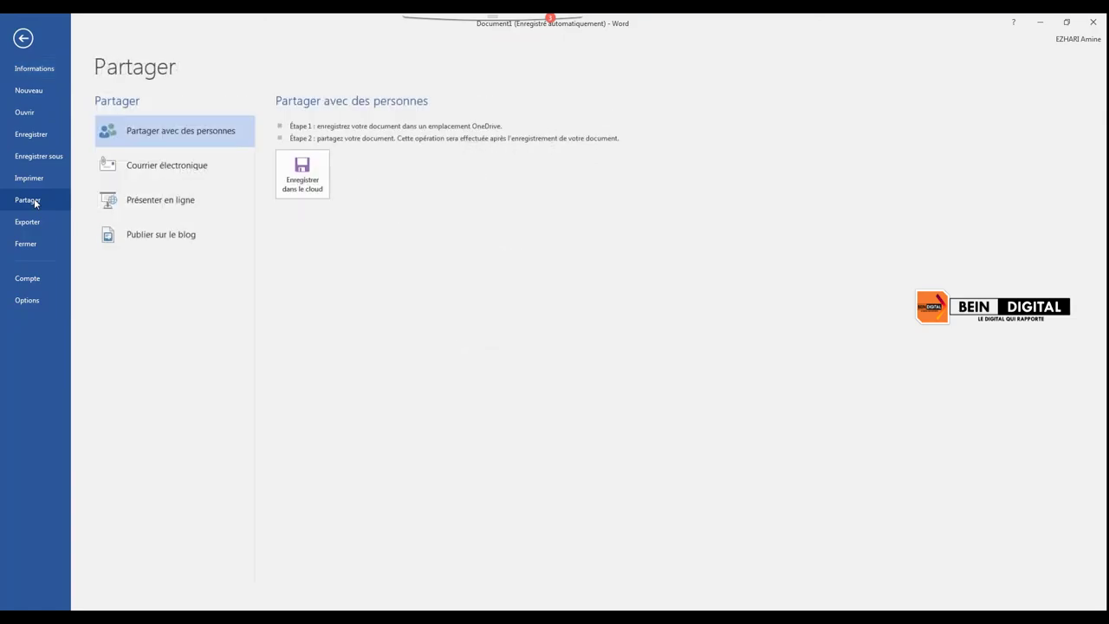
{"action": "left_click", "coordinate": [41, 224]}
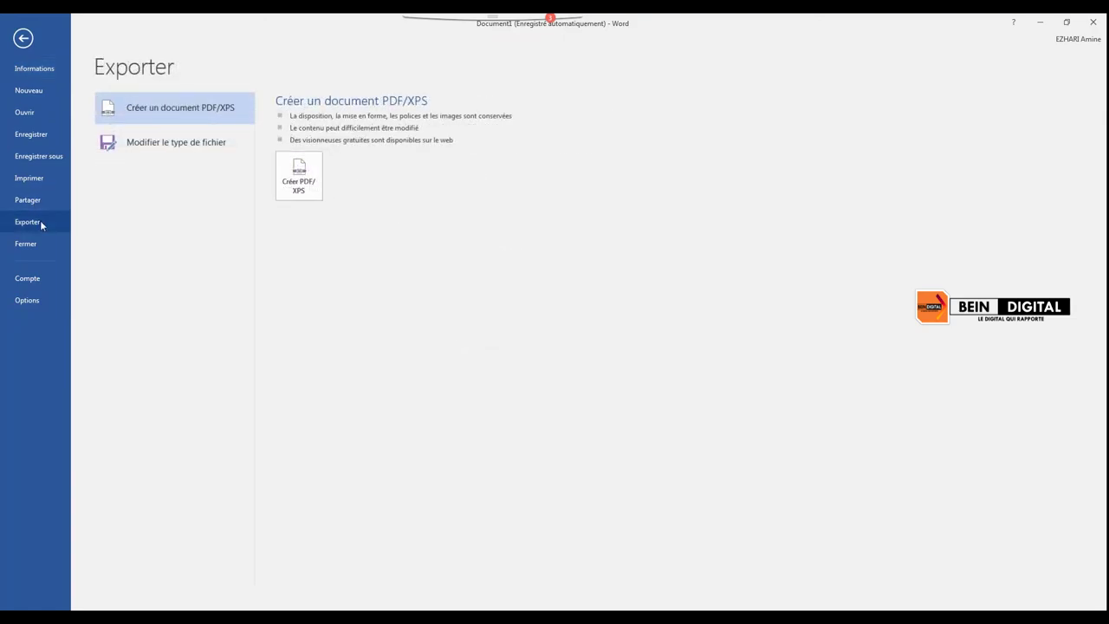
{"action": "left_click", "coordinate": [302, 190]}
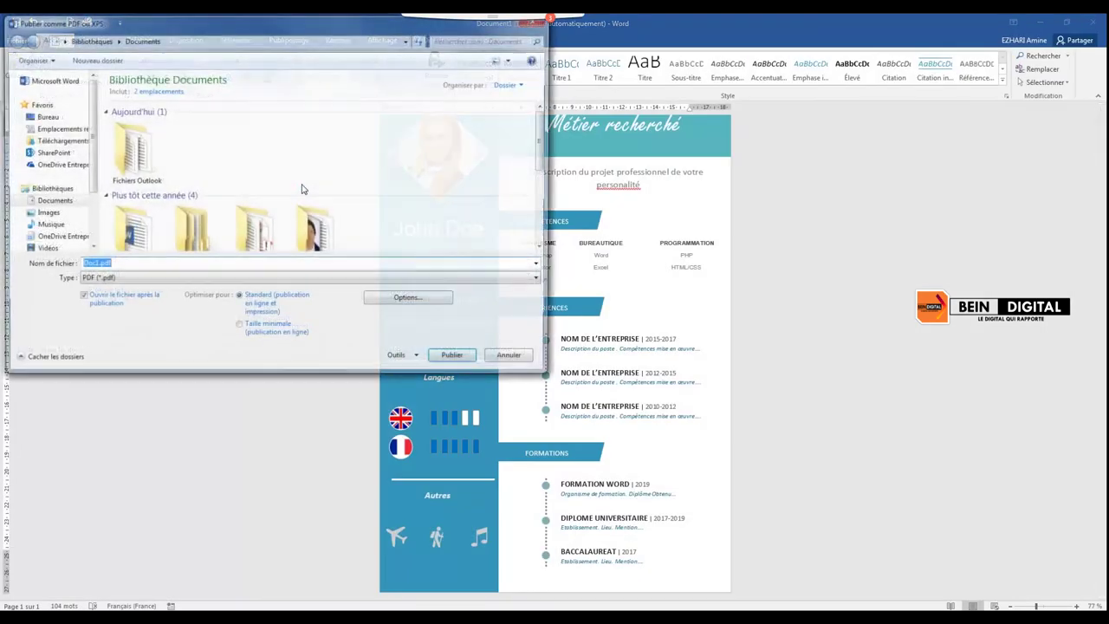
{"action": "left_click_drag", "start_coordinate": [80, 265], "coordinate": [101, 264]}
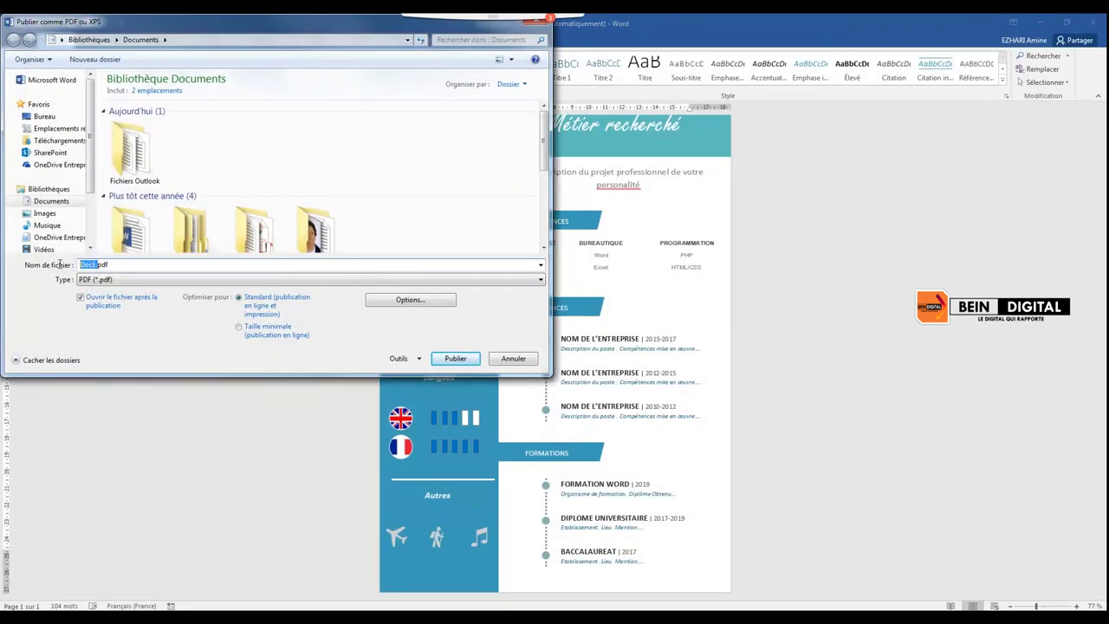
{"action": "key", "text": "Left"}
{"action": "type", "text": "cv"}
{"action": "key", "text": "BackSpace"}
{"action": "key", "text": "BackSpace"}
{"action": "type", "text": "CV"}
{"action": "left_click", "coordinate": [43, 116]}
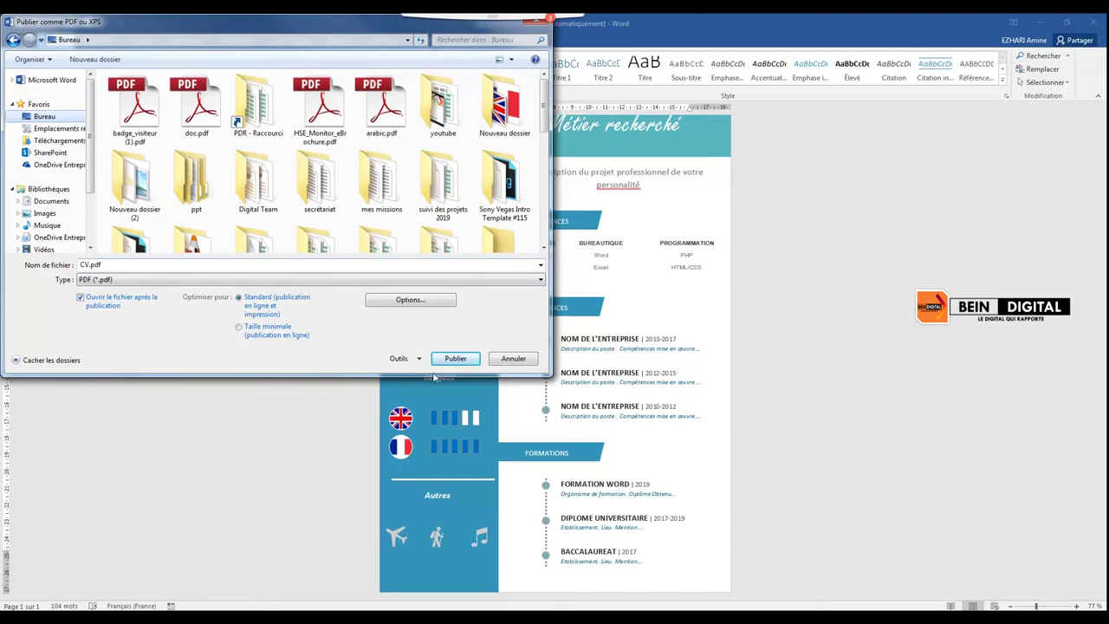
{"action": "left_click", "coordinate": [456, 359]}
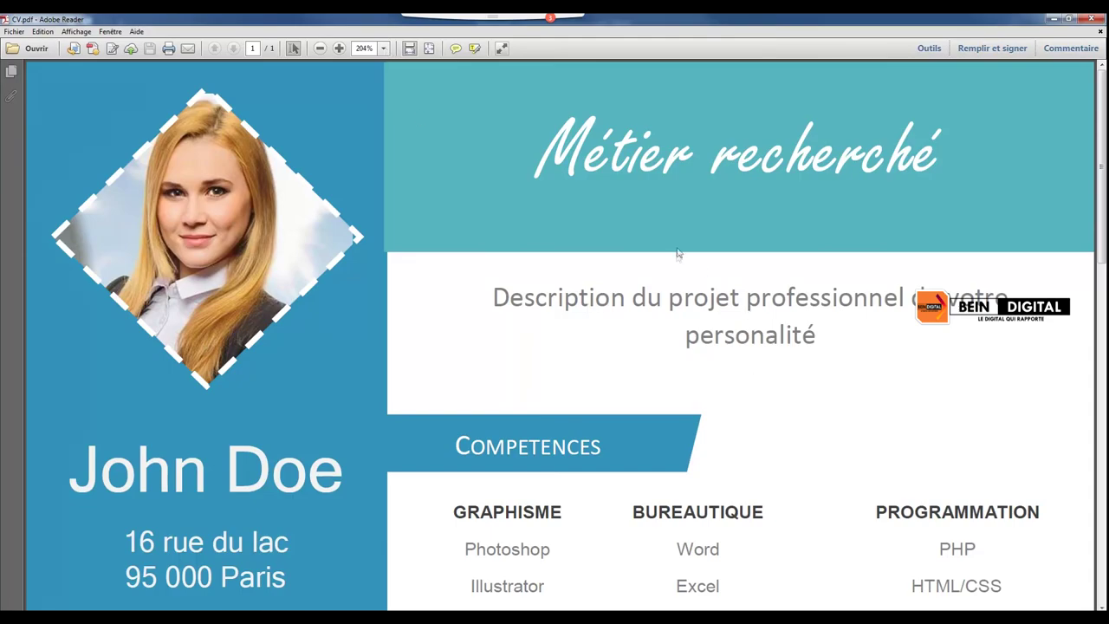
View CV.pdf as a full page in reading mode, then close Adobe Reader
{"action": "key", "text": "ctrl+0"}
{"action": "key", "text": "ctrl+h"}
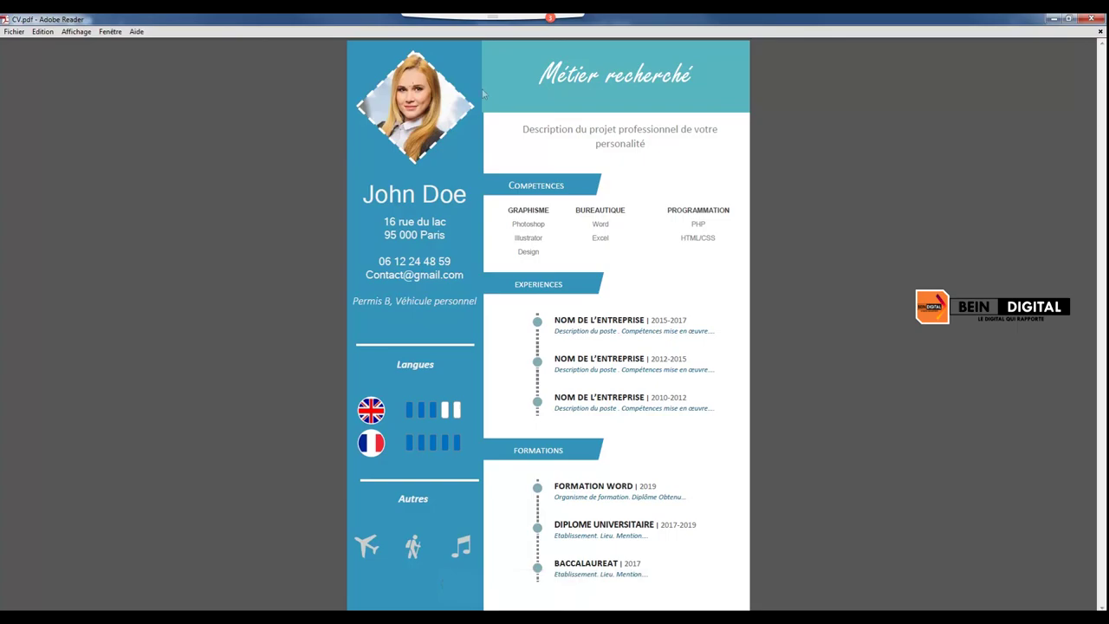
{"action": "left_click", "coordinate": [1091, 18]}
Select the Métier recherché banner and zoom the view in to 240%
{"action": "left_click", "coordinate": [508, 154]}
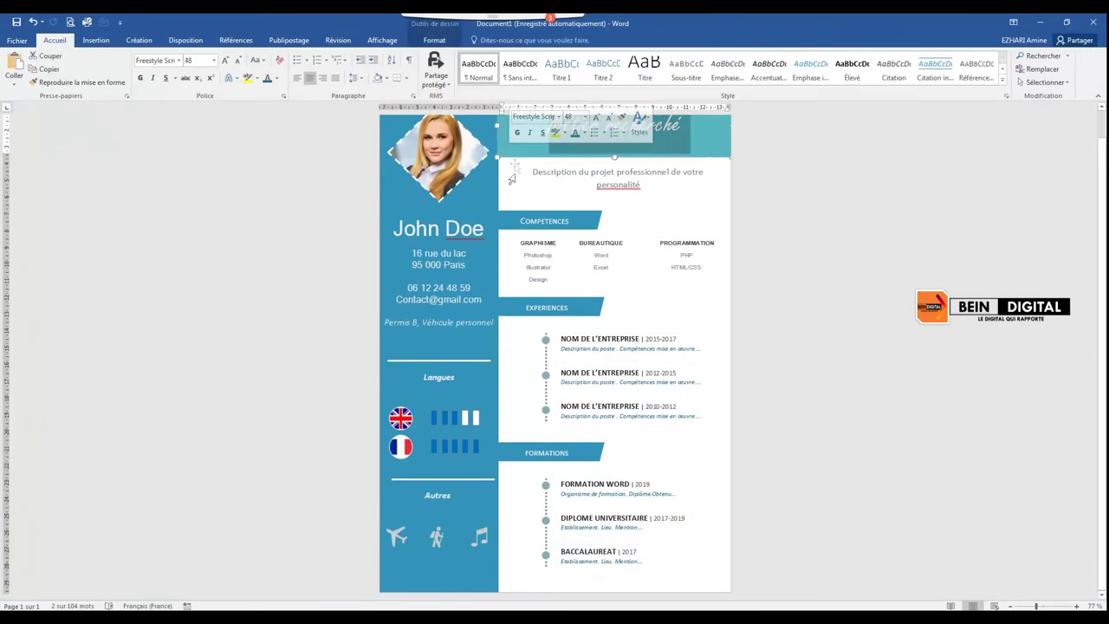
{"action": "scroll", "coordinate": [517, 181], "scroll_direction": "up", "scroll_amount": 1}
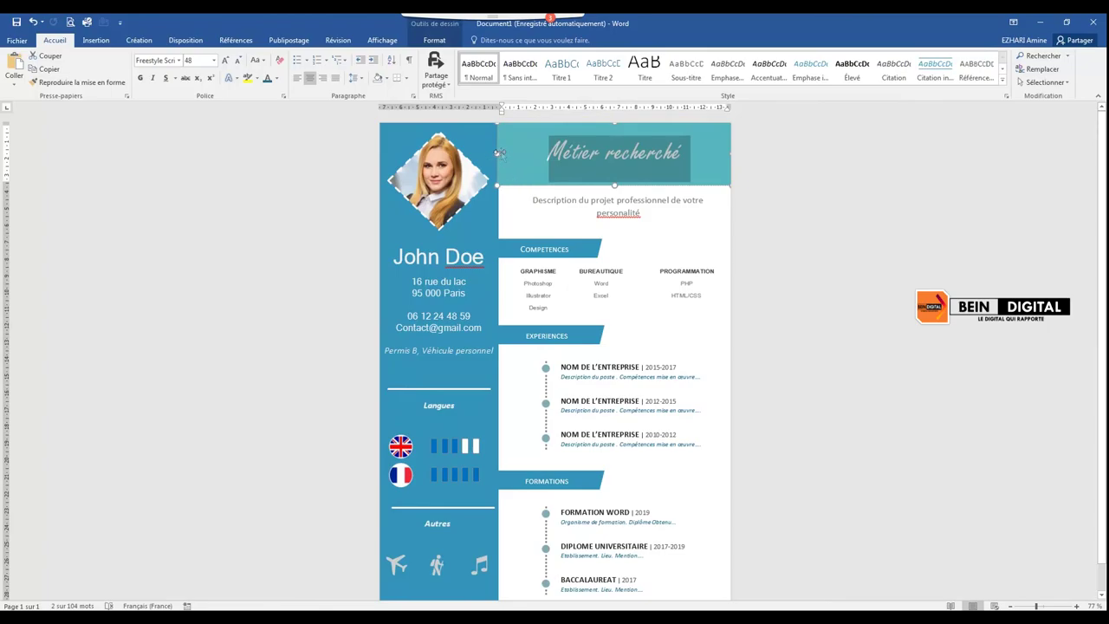
{"action": "left_click", "coordinate": [1076, 607]}
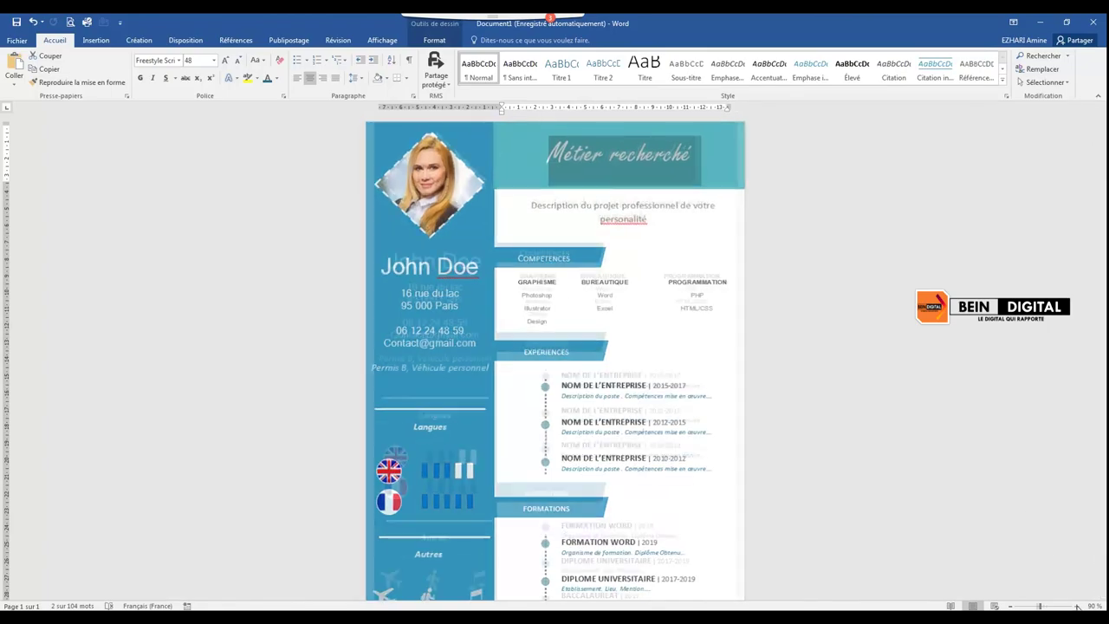
{"action": "left_click", "coordinate": [1077, 607]}
{"action": "left_click", "coordinate": [1077, 607]}
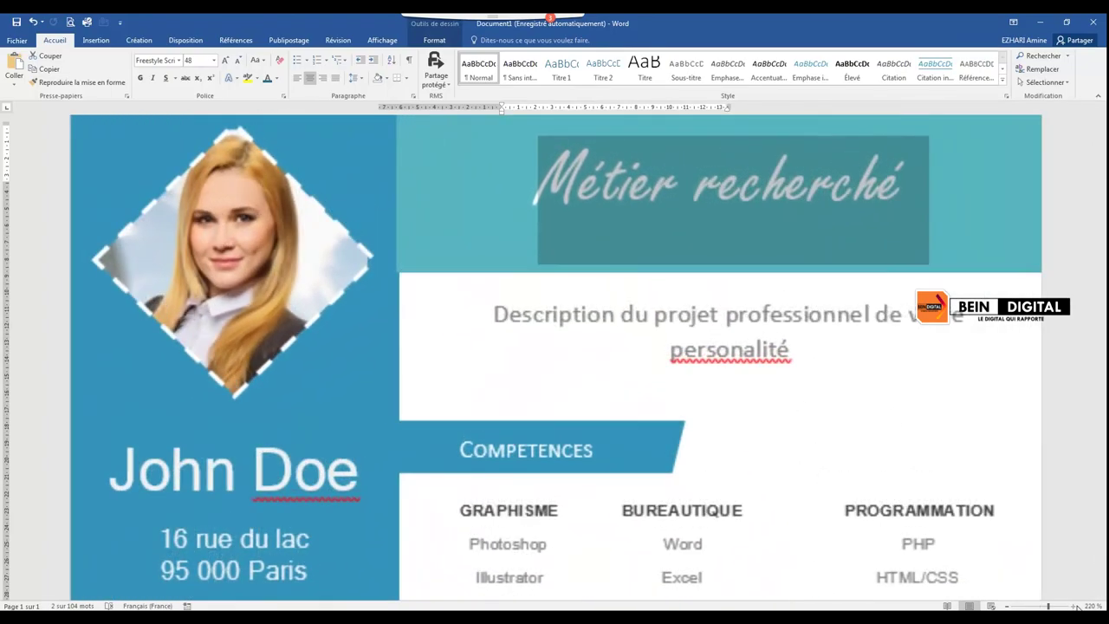
{"action": "left_click", "coordinate": [1077, 607]}
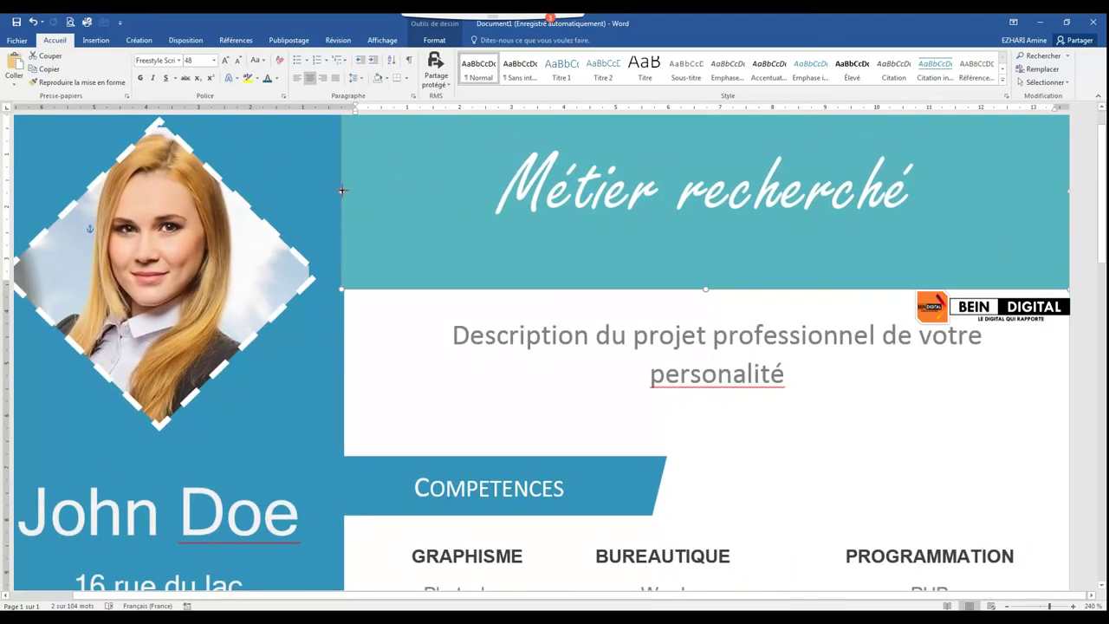
{"action": "left_click", "coordinate": [384, 300]}
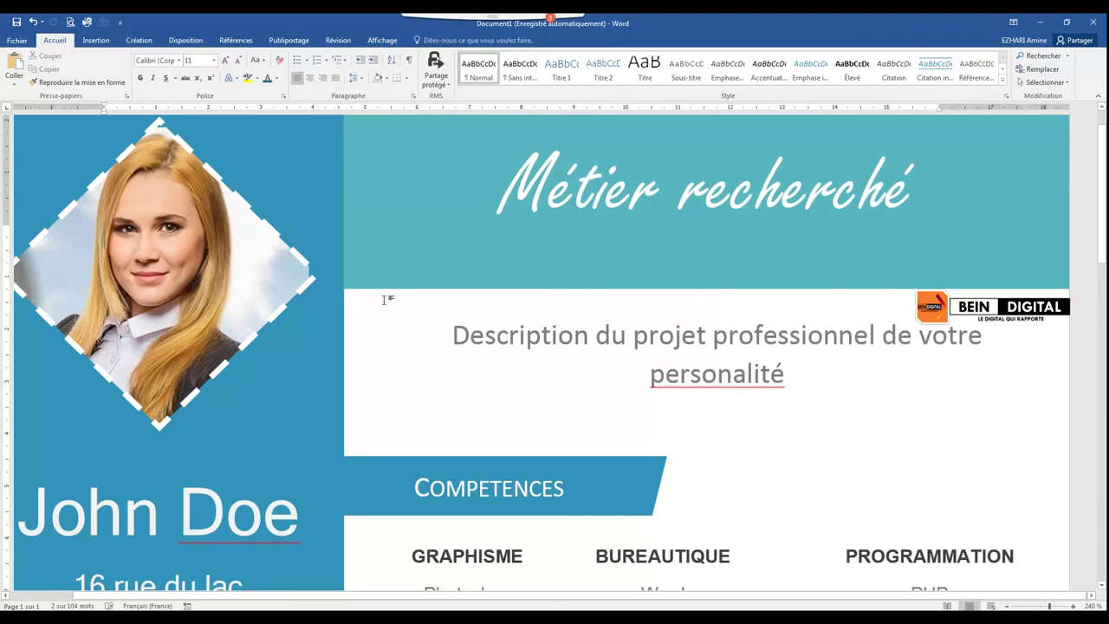
Publish the PDF again as CV.pdf and confirm replacing the existing file
{"action": "left_click", "coordinate": [16, 40]}
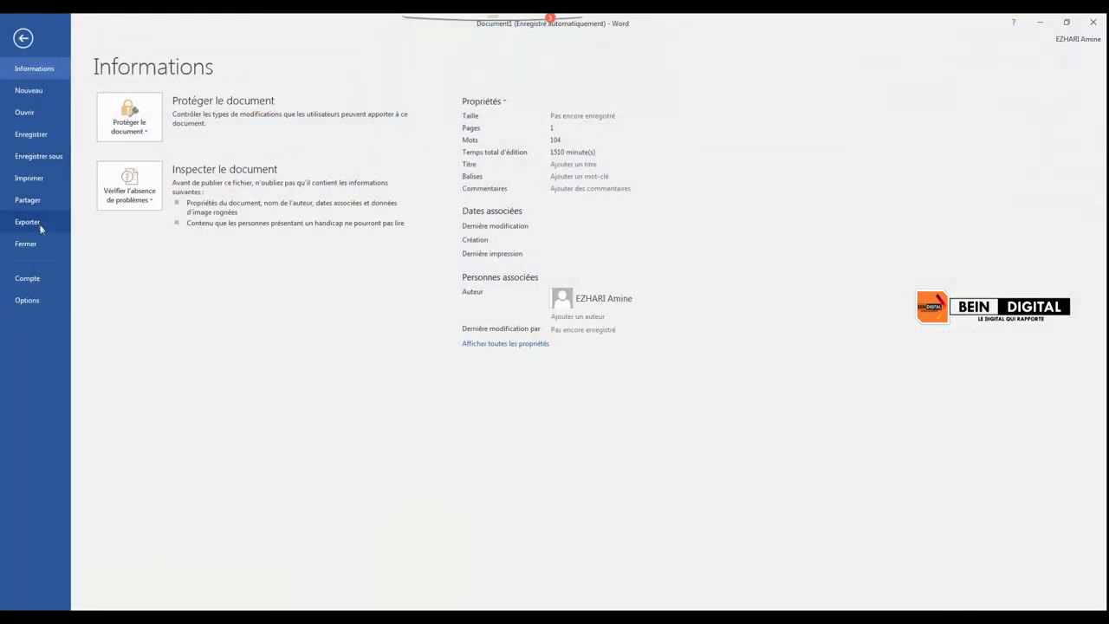
{"action": "left_click", "coordinate": [39, 227]}
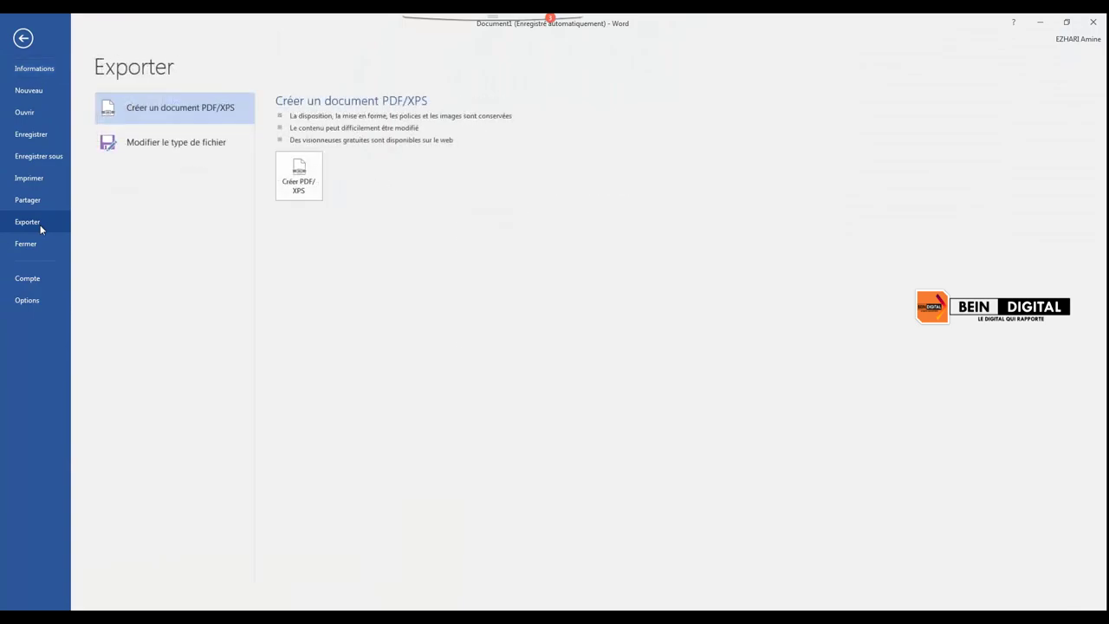
{"action": "left_click", "coordinate": [299, 175]}
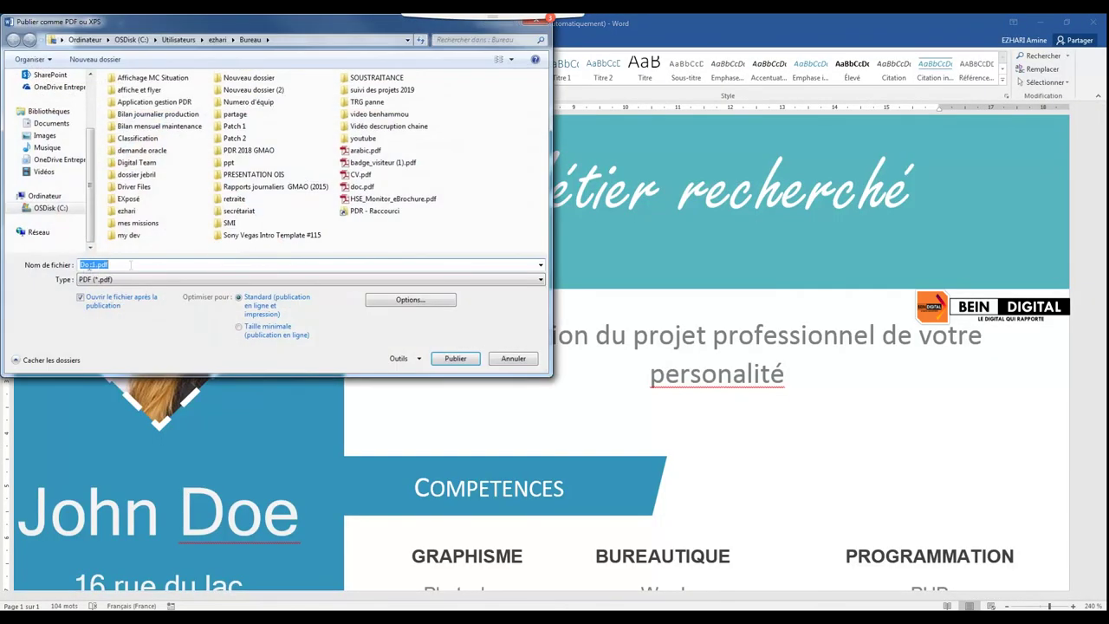
{"action": "left_click", "coordinate": [360, 174]}
{"action": "left_click", "coordinate": [456, 359]}
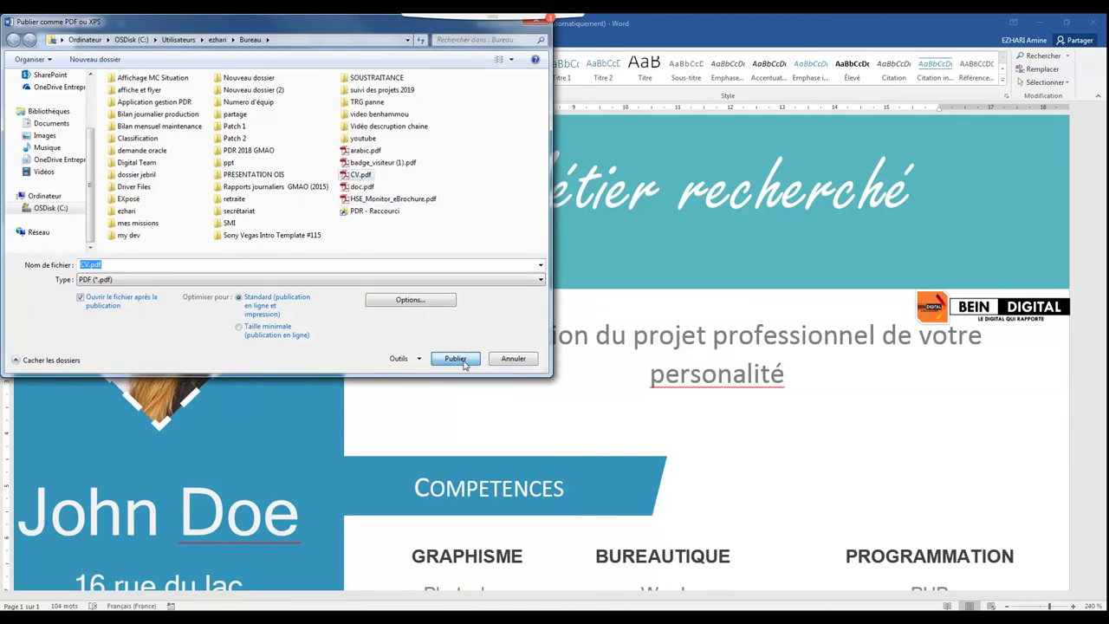
{"action": "left_click", "coordinate": [581, 320]}
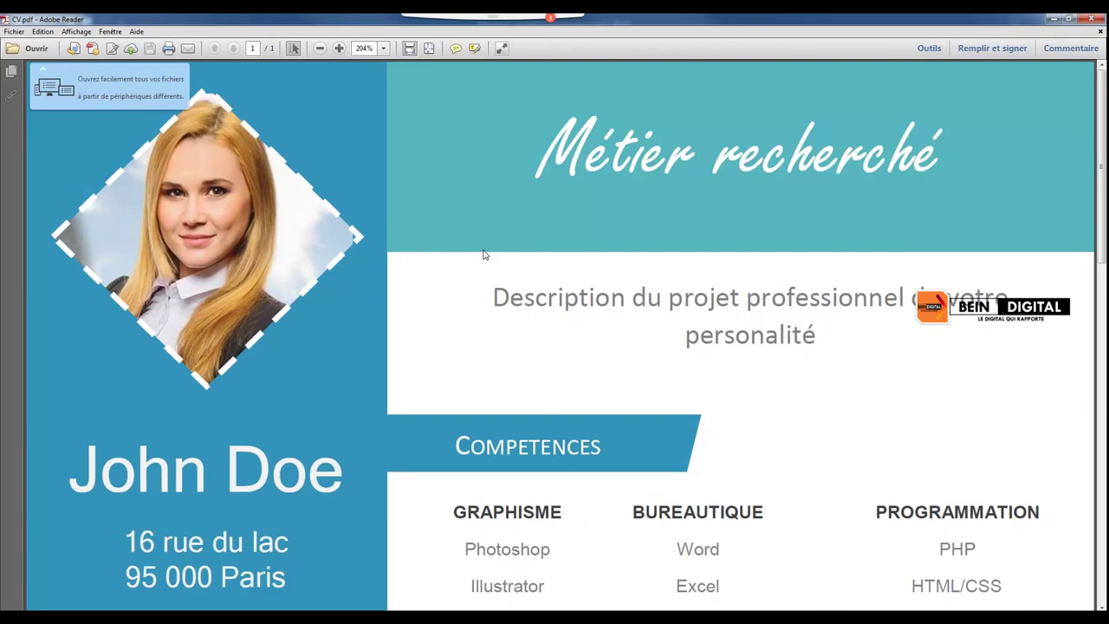
Toggle reading mode on and off, then fit the whole CV page in the window
{"action": "key", "text": "ctrl+h"}
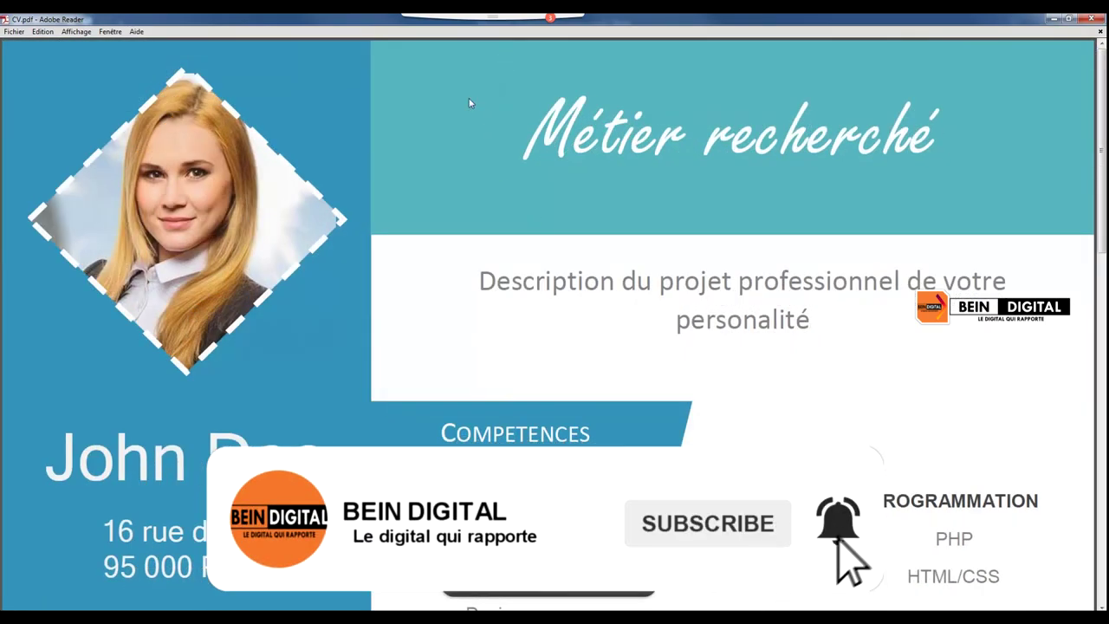
{"action": "key", "text": "ctrl+h"}
{"action": "left_click", "coordinate": [429, 47]}
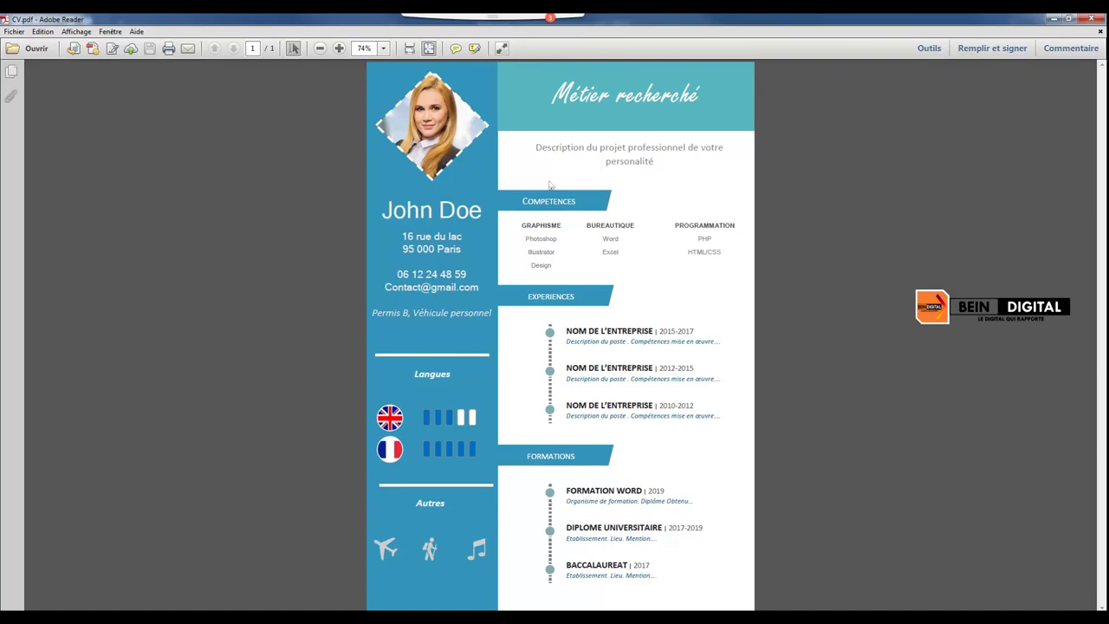
Zoom the PDF to 75%, then to larger levels for a close-up view
{"action": "left_click", "coordinate": [384, 48]}
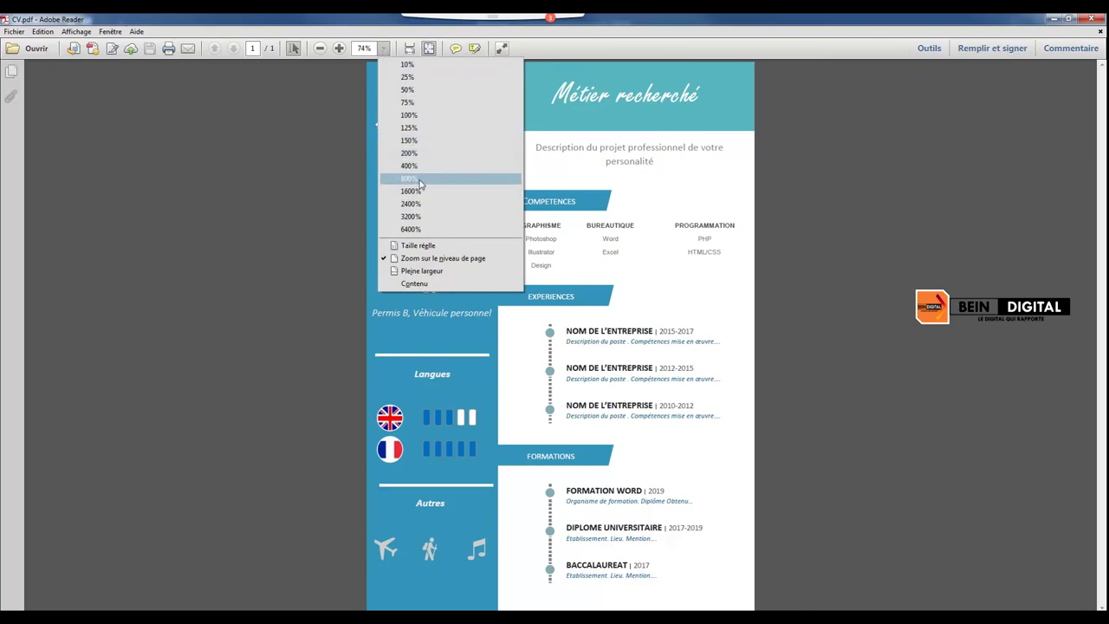
{"action": "left_click", "coordinate": [410, 103]}
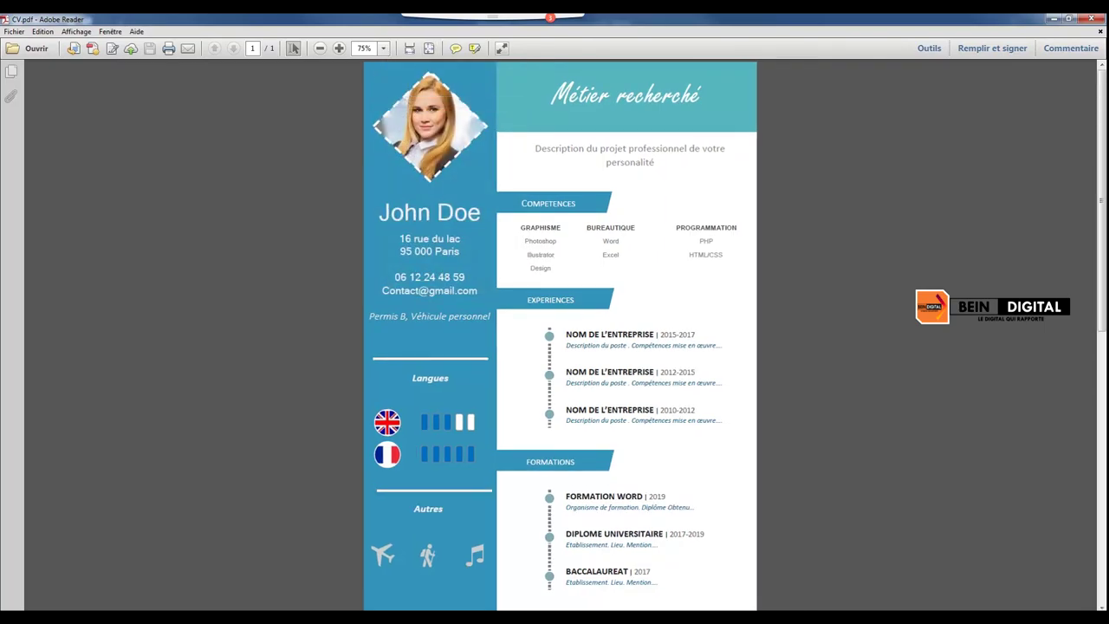
{"action": "left_click", "coordinate": [383, 49]}
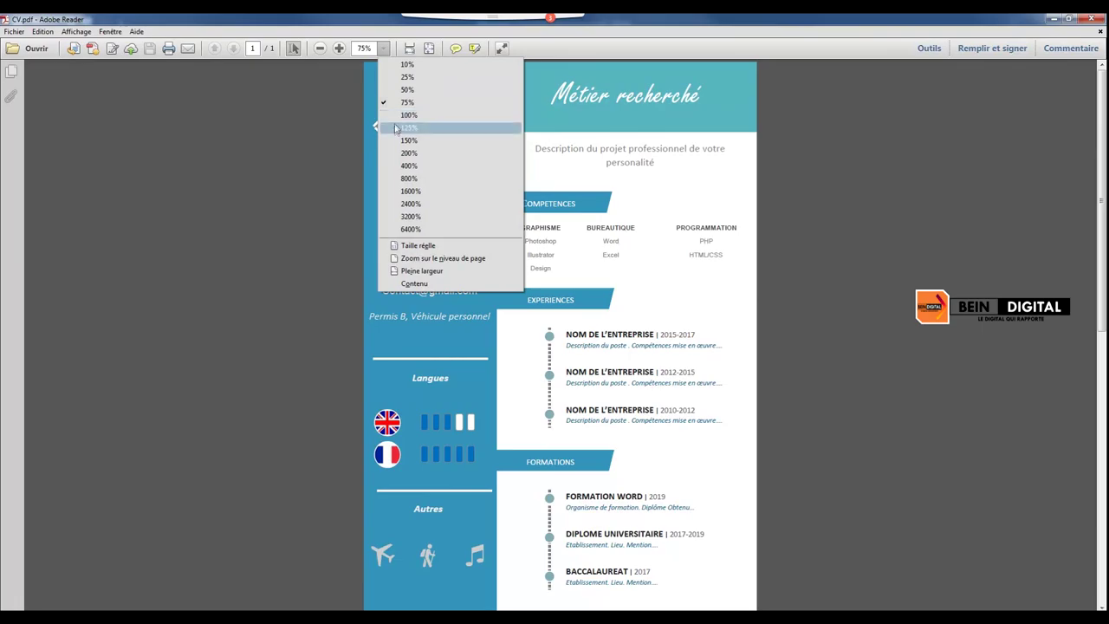
{"action": "left_click", "coordinate": [407, 113]}
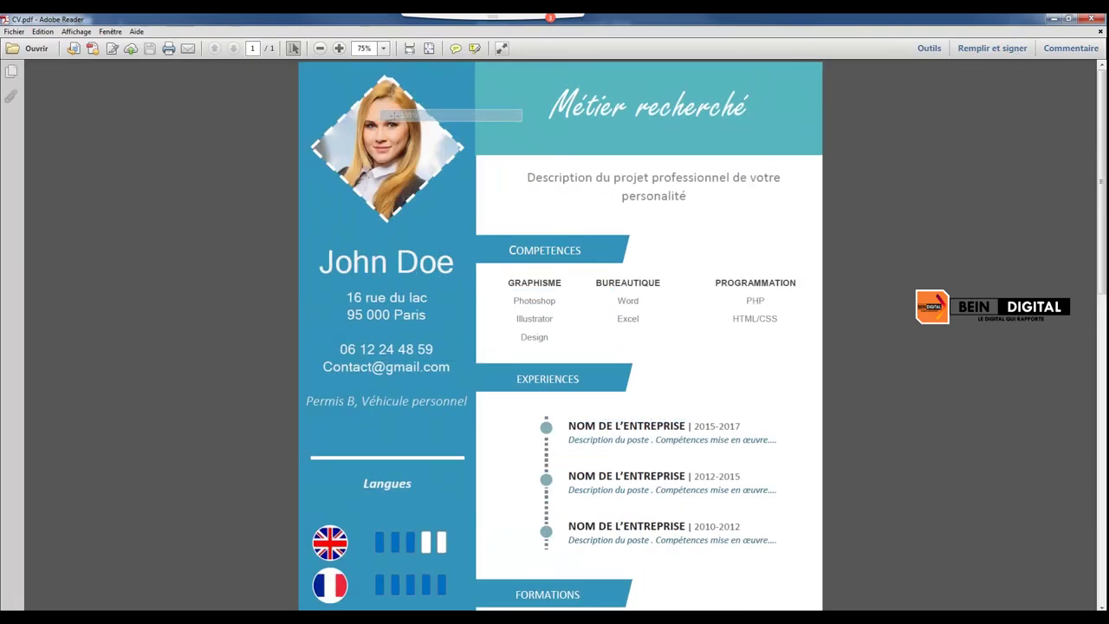
{"action": "left_click", "coordinate": [339, 48]}
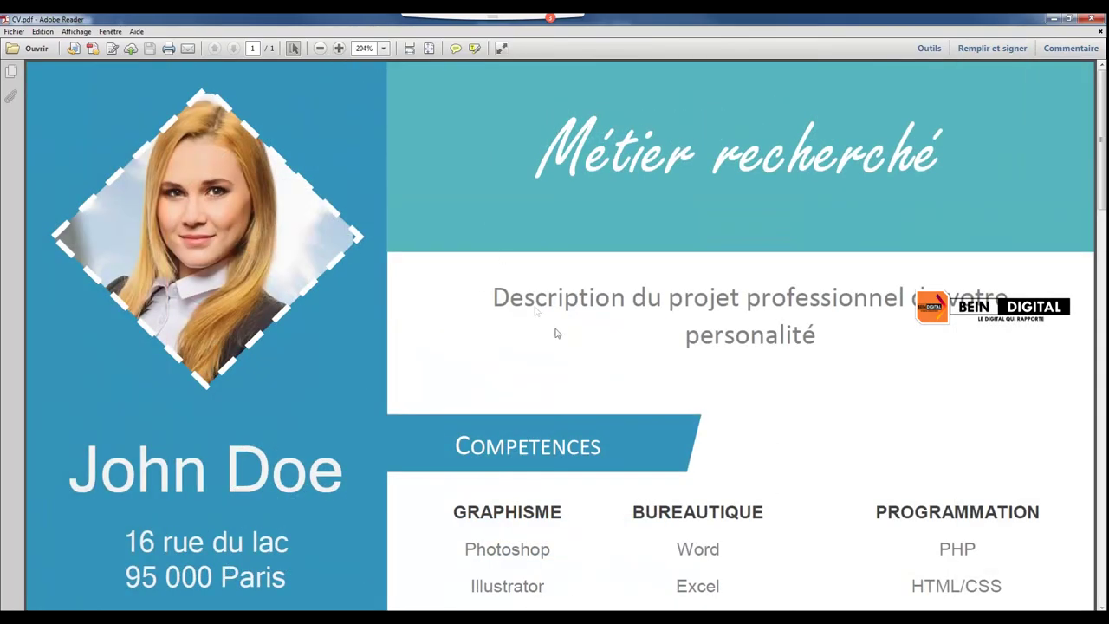
Scroll down through the CV sections and back up, then fit the full page again
{"action": "scroll", "coordinate": [572, 345], "scroll_direction": "down", "scroll_amount": 1}
{"action": "scroll", "coordinate": [572, 347], "scroll_direction": "down", "scroll_amount": 1}
{"action": "scroll", "coordinate": [572, 347], "scroll_direction": "down", "scroll_amount": 1}
{"action": "scroll", "coordinate": [574, 348], "scroll_direction": "down", "scroll_amount": 2}
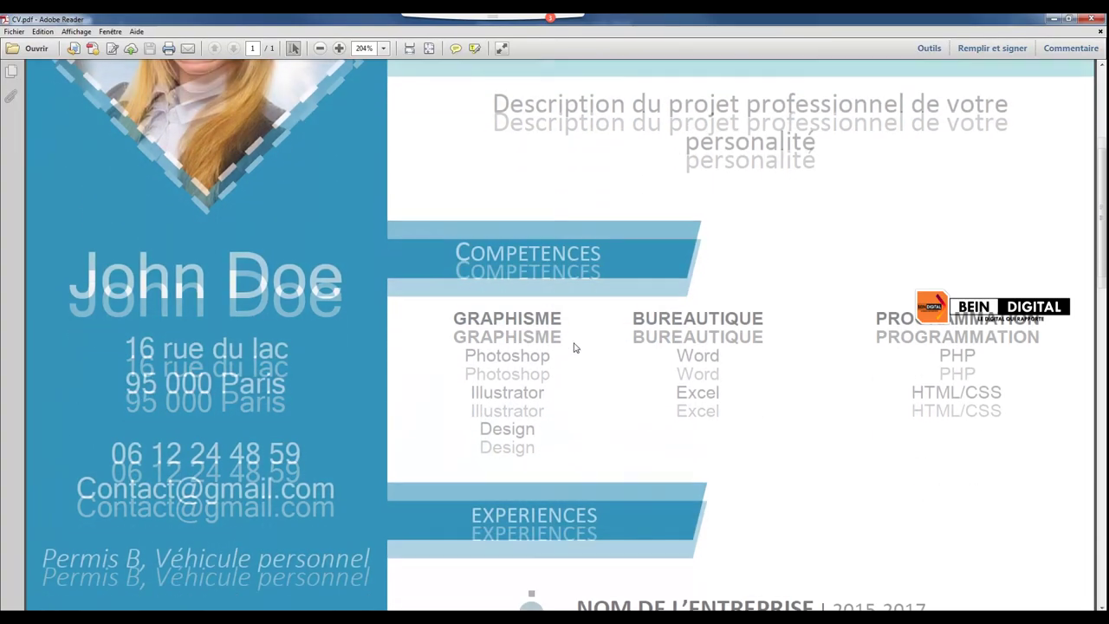
{"action": "scroll", "coordinate": [573, 348], "scroll_direction": "down", "scroll_amount": 1}
{"action": "scroll", "coordinate": [574, 348], "scroll_direction": "down", "scroll_amount": 1}
{"action": "scroll", "coordinate": [574, 347], "scroll_direction": "down", "scroll_amount": 2}
{"action": "scroll", "coordinate": [574, 346], "scroll_direction": "down", "scroll_amount": 1}
{"action": "scroll", "coordinate": [573, 344], "scroll_direction": "down", "scroll_amount": 1}
{"action": "scroll", "coordinate": [573, 344], "scroll_direction": "down", "scroll_amount": 2}
{"action": "scroll", "coordinate": [573, 344], "scroll_direction": "down", "scroll_amount": 1}
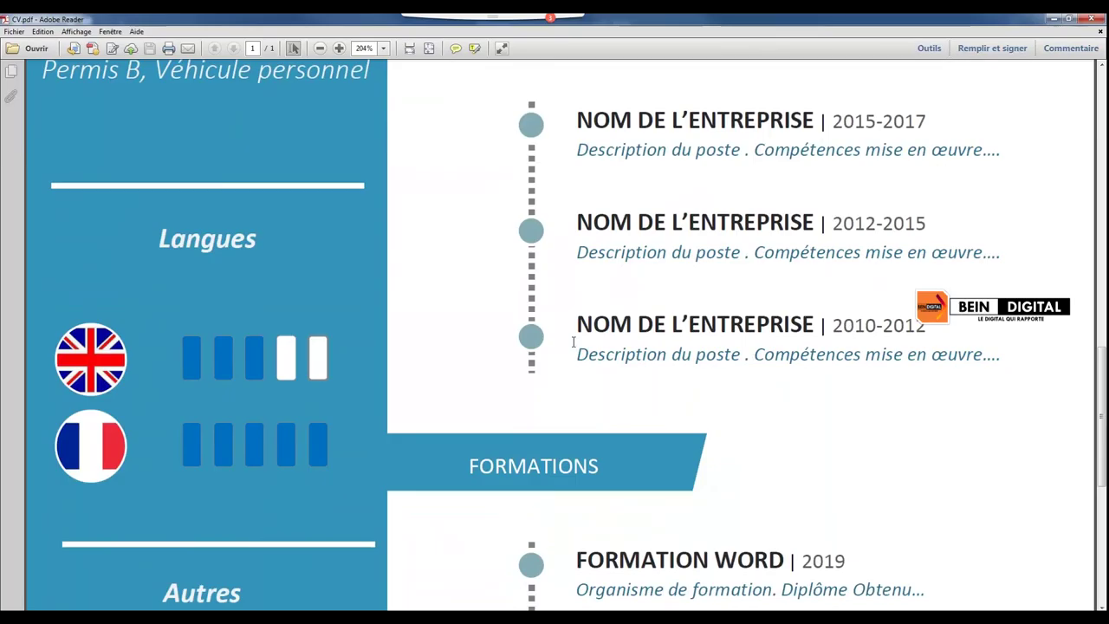
{"action": "scroll", "coordinate": [573, 344], "scroll_direction": "down", "scroll_amount": 1}
{"action": "scroll", "coordinate": [573, 343], "scroll_direction": "down", "scroll_amount": 1}
{"action": "scroll", "coordinate": [573, 343], "scroll_direction": "down", "scroll_amount": 2}
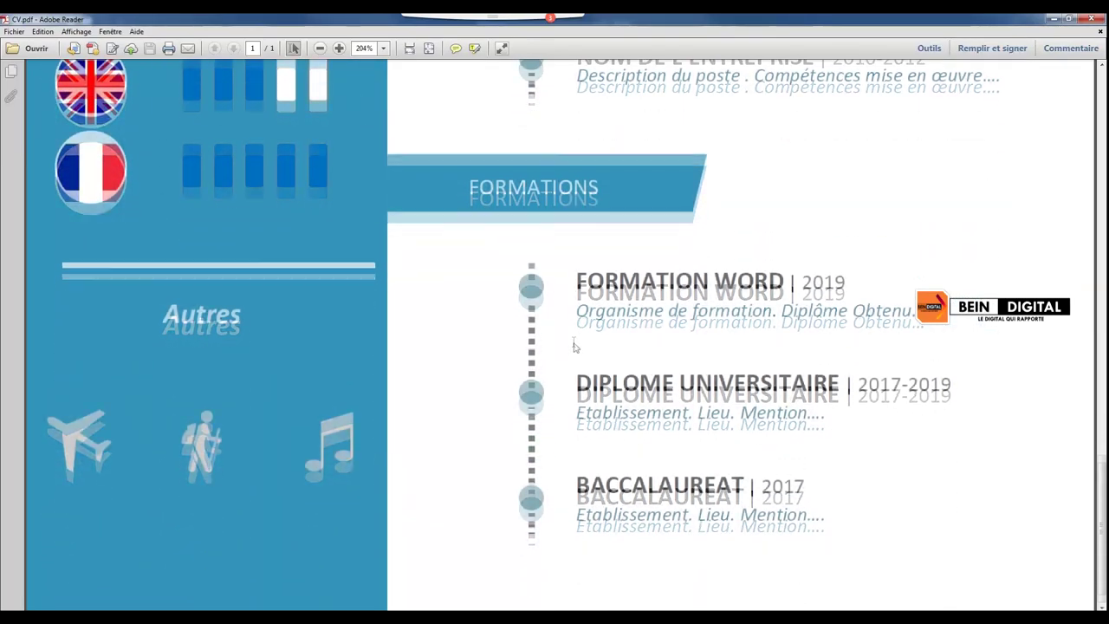
{"action": "scroll", "coordinate": [573, 342], "scroll_direction": "up", "scroll_amount": 2}
{"action": "scroll", "coordinate": [573, 341], "scroll_direction": "up", "scroll_amount": 1}
{"action": "scroll", "coordinate": [573, 341], "scroll_direction": "up", "scroll_amount": 2}
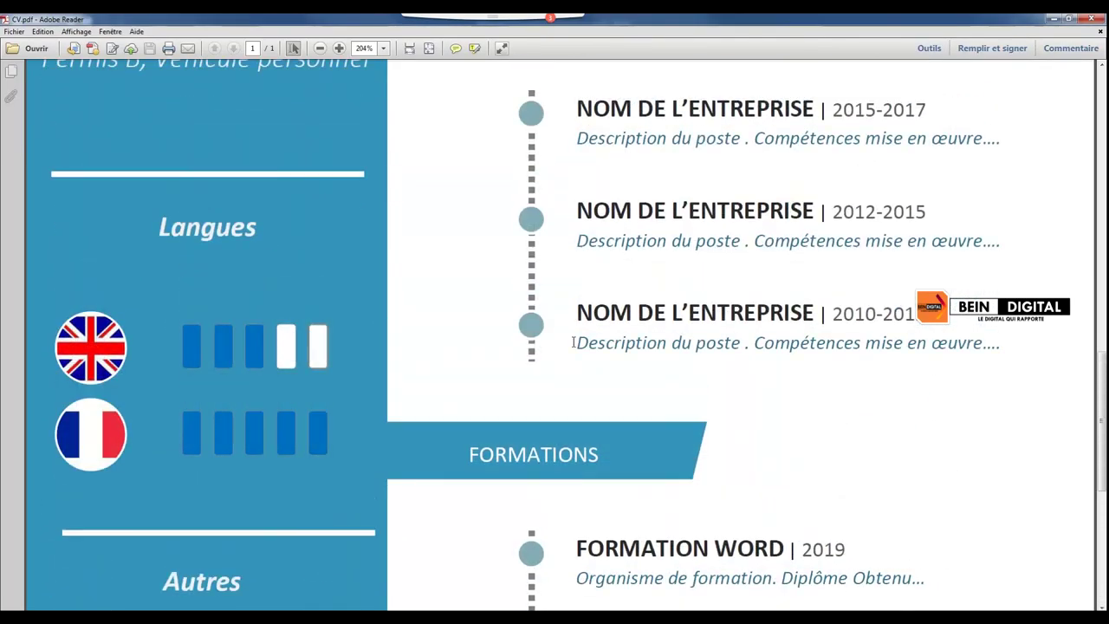
{"action": "scroll", "coordinate": [573, 342], "scroll_direction": "up", "scroll_amount": 1}
{"action": "scroll", "coordinate": [573, 341], "scroll_direction": "up", "scroll_amount": 1}
{"action": "scroll", "coordinate": [574, 341], "scroll_direction": "up", "scroll_amount": 1}
{"action": "scroll", "coordinate": [574, 342], "scroll_direction": "up", "scroll_amount": 2}
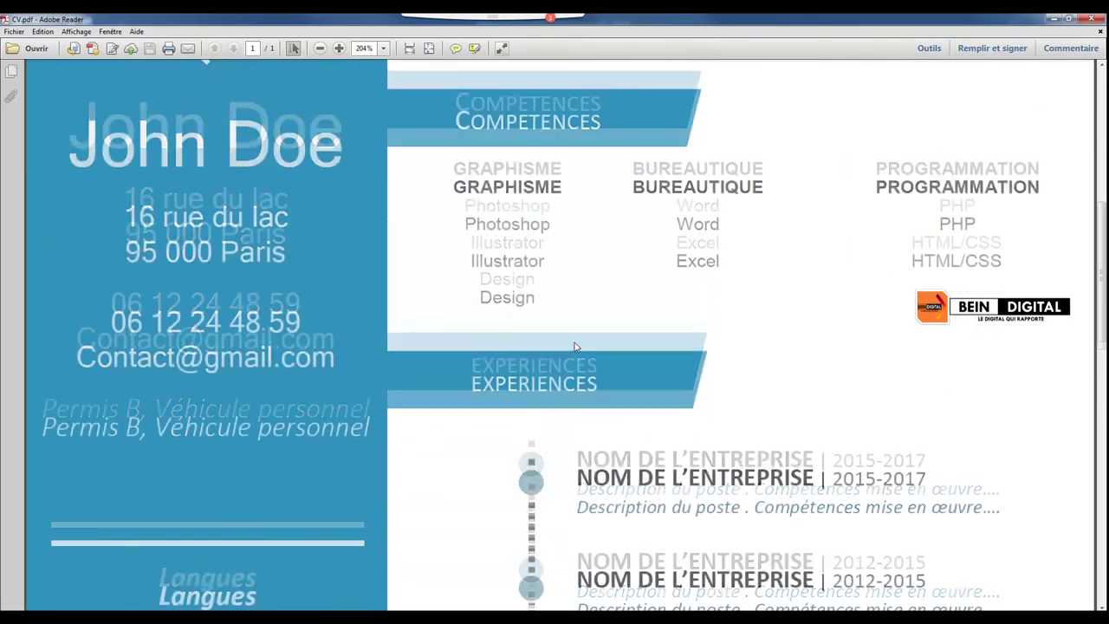
{"action": "left_click", "coordinate": [429, 49]}
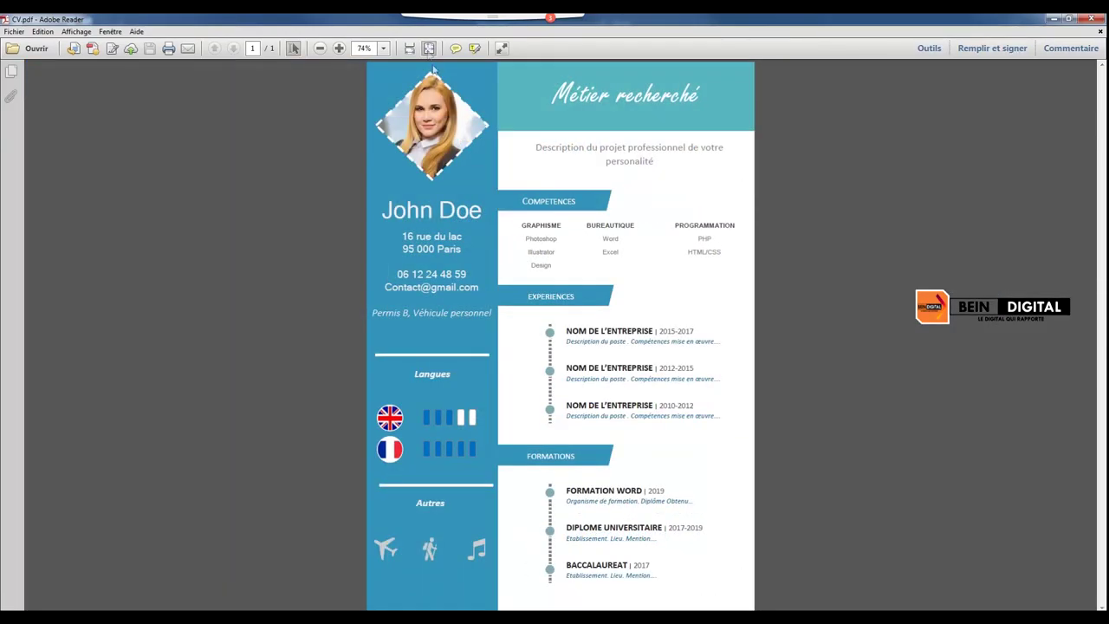